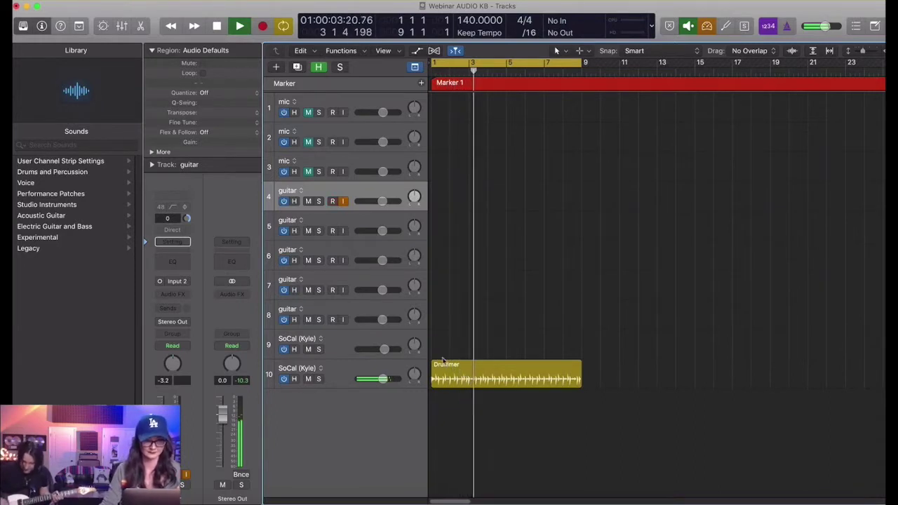
key(space)
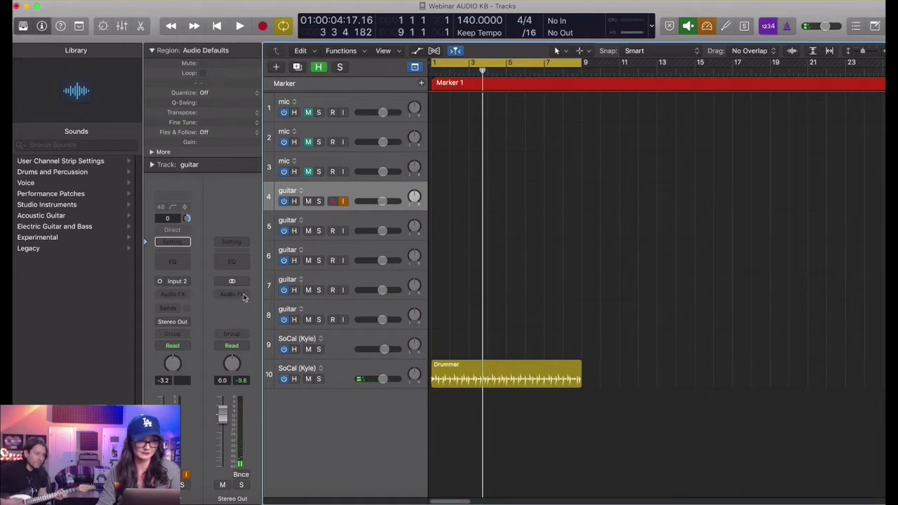
click(343, 231)
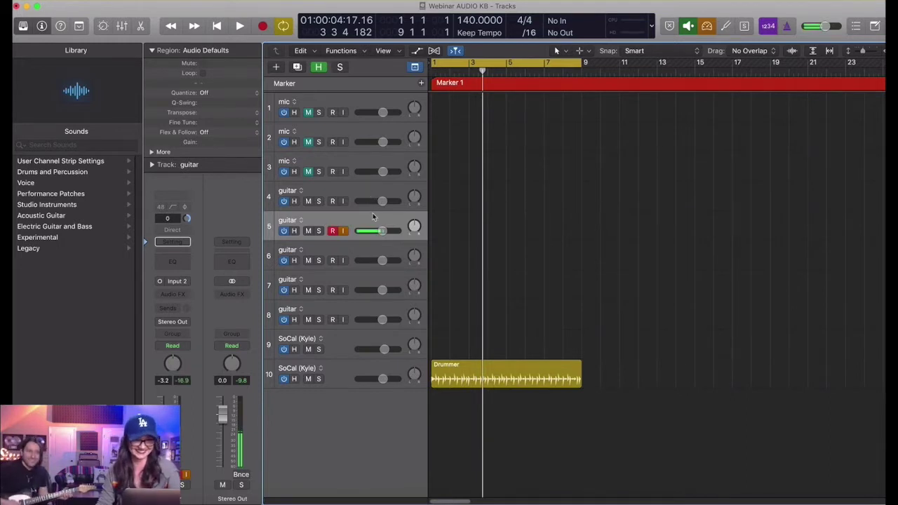
key(Up)
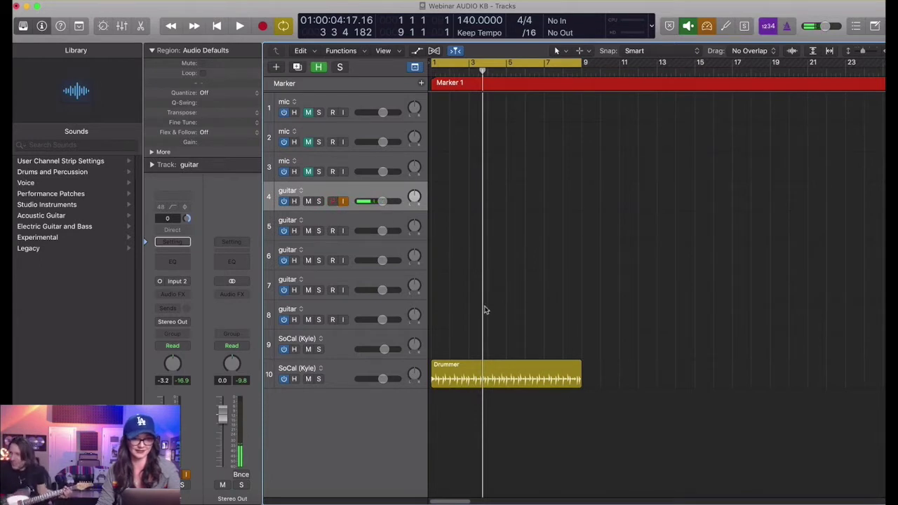
Step: During playback, switch the Drummer region's Kick & Snare to the first variation and place its loudness/complexity puck near the pad's centre
key(space)
double_click(505, 376)
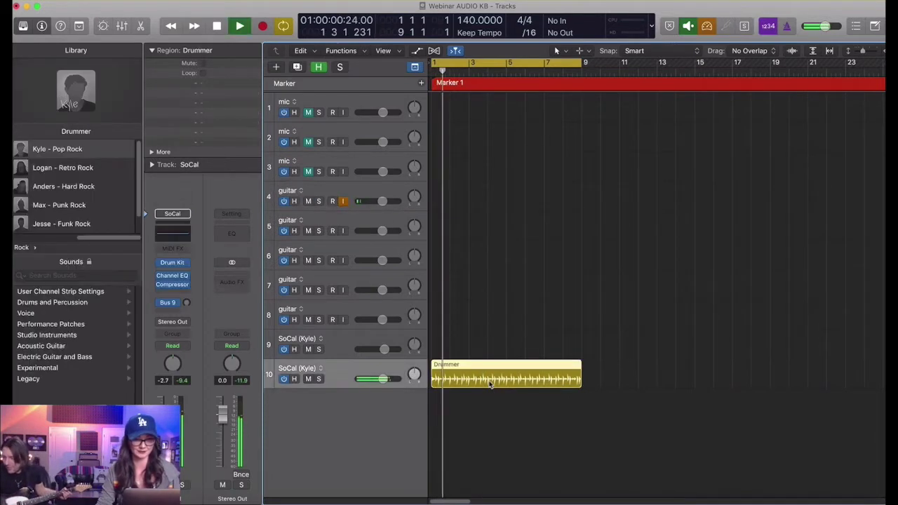
drag(474, 376, 480, 412)
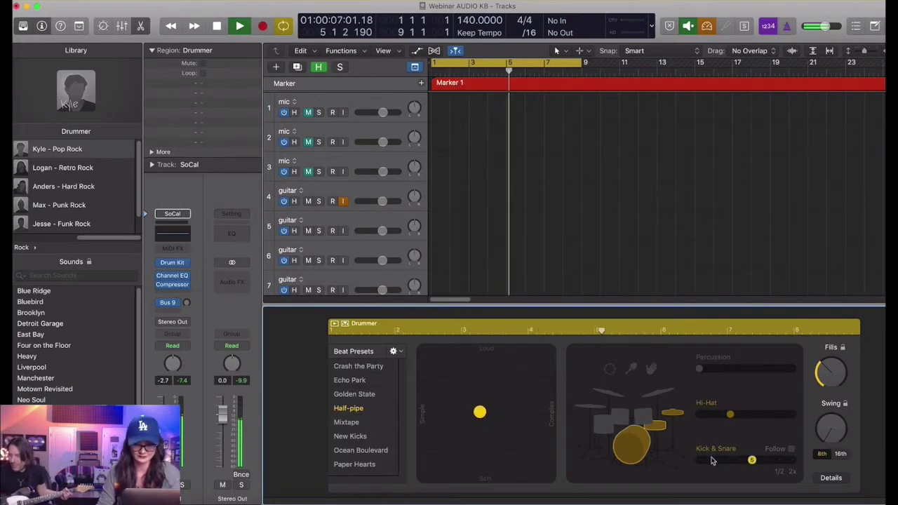
key(Return)
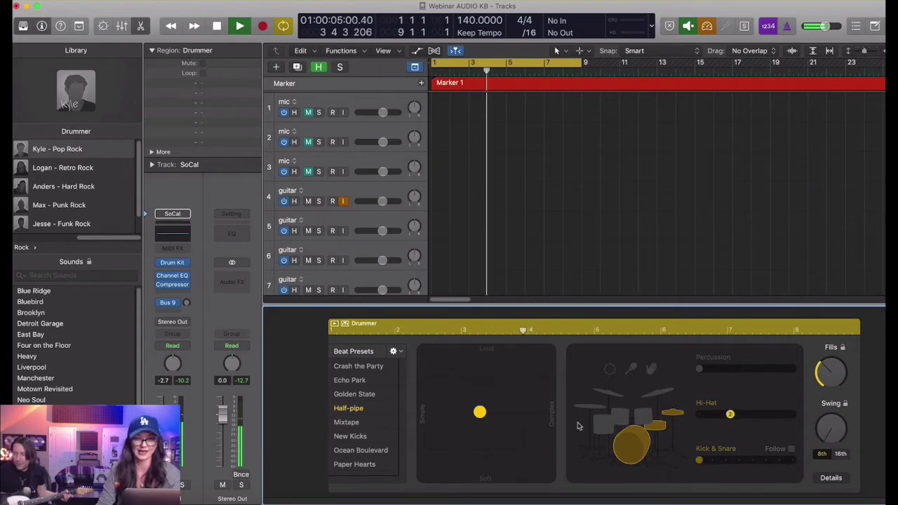
drag(485, 414, 490, 415)
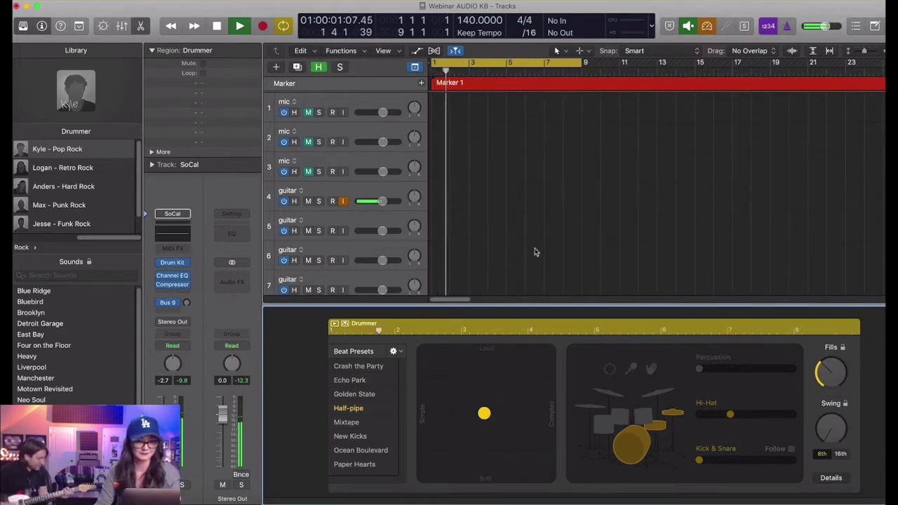
key(e)
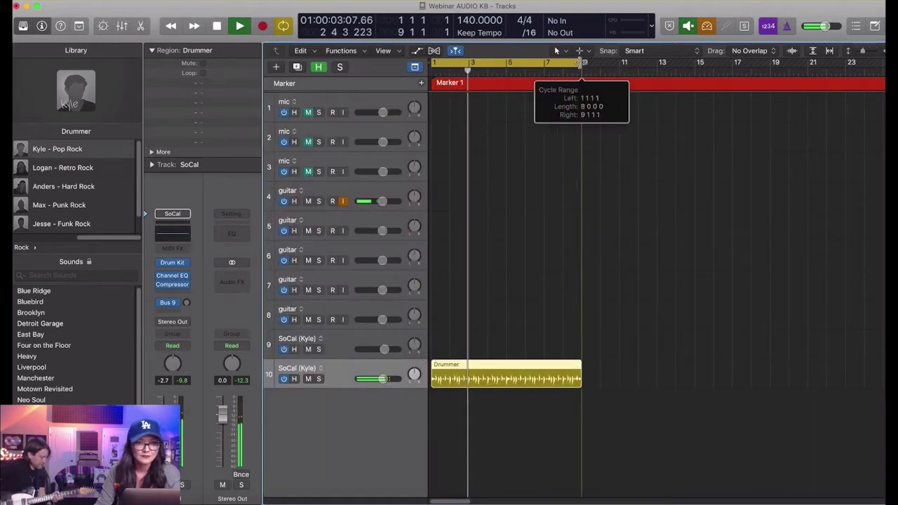
Step: Shorten the cycle range to bars 1 to 5 and raise the drum track's volume to -1.7 dB before stopping playback
drag(580, 63, 491, 63)
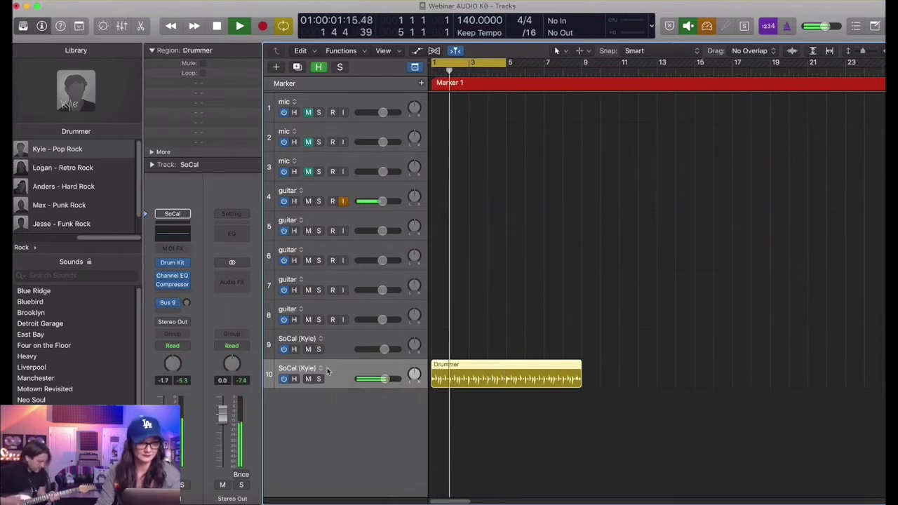
key(space)
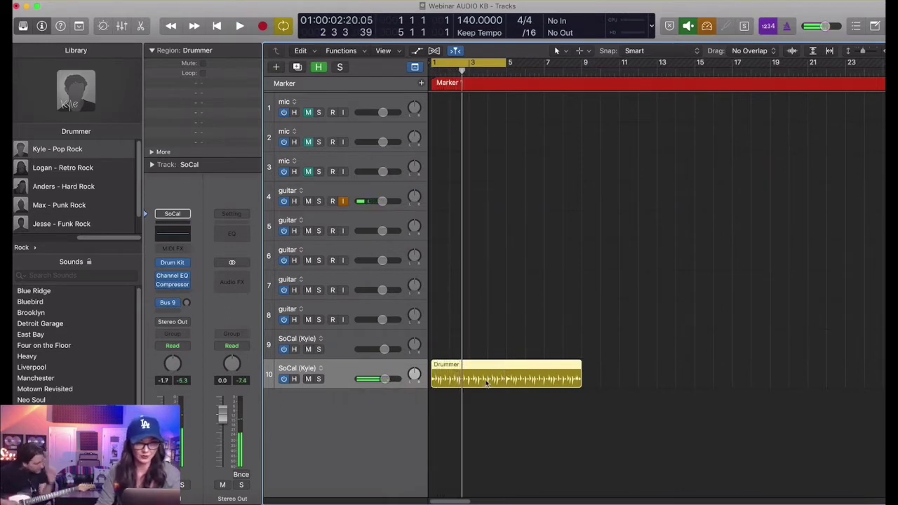
Step: Make the Drummer region slightly louder and more complex with fewer fills, and play it back briefly
double_click(489, 384)
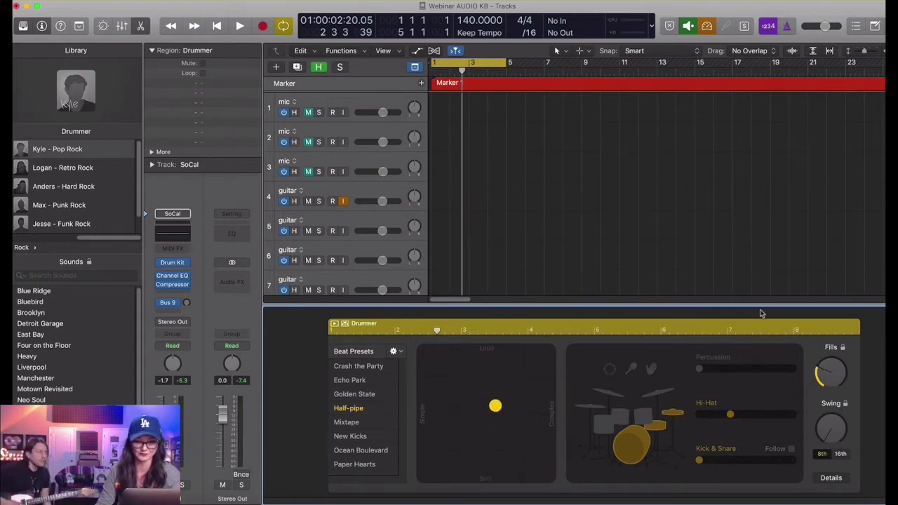
key(e)
key(space)
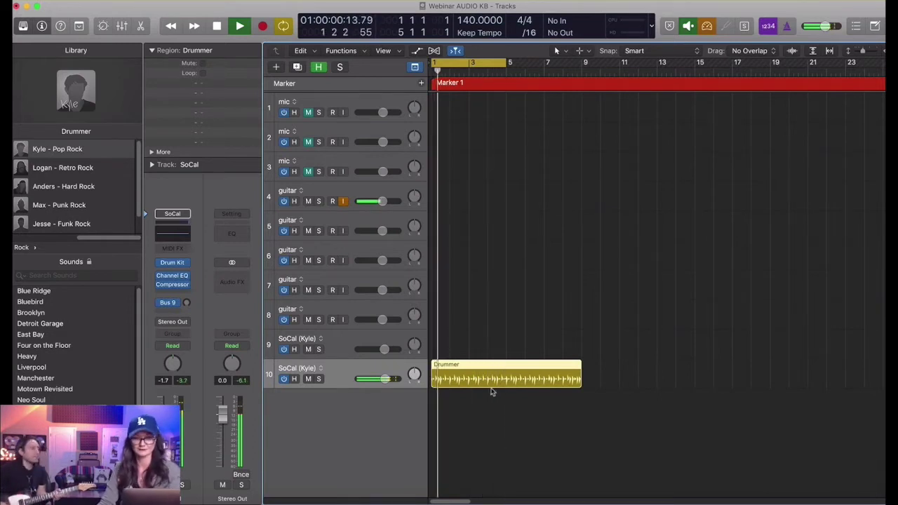
key(space)
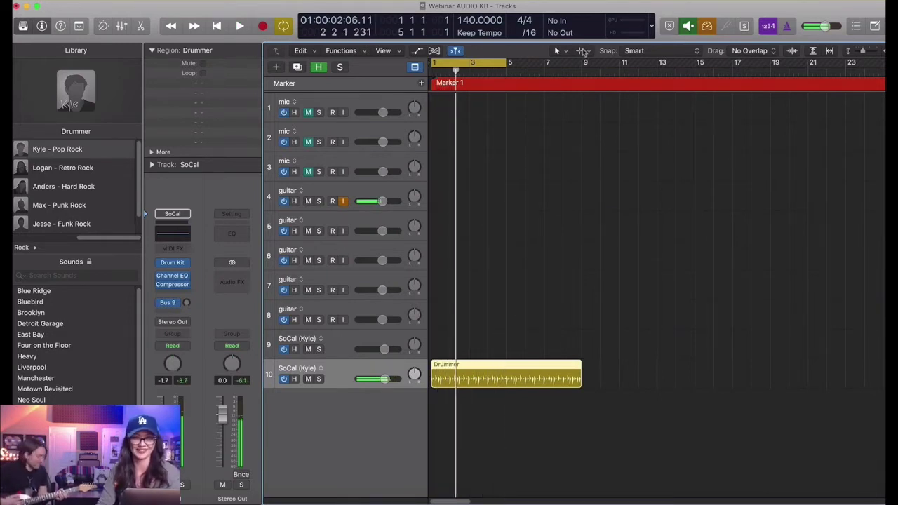
Step: Assign the Scissors as the secondary tool and split the Drummer region at bar 5
click(579, 51)
click(601, 119)
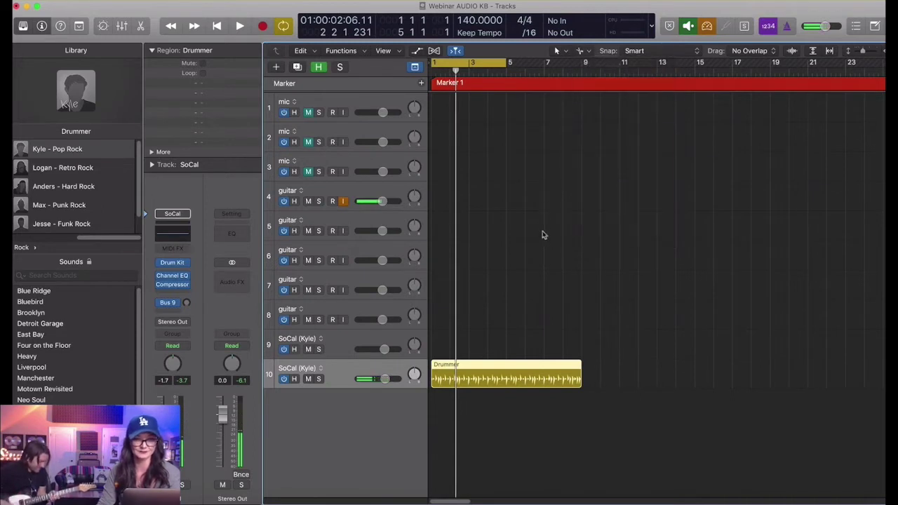
super+click(507, 370)
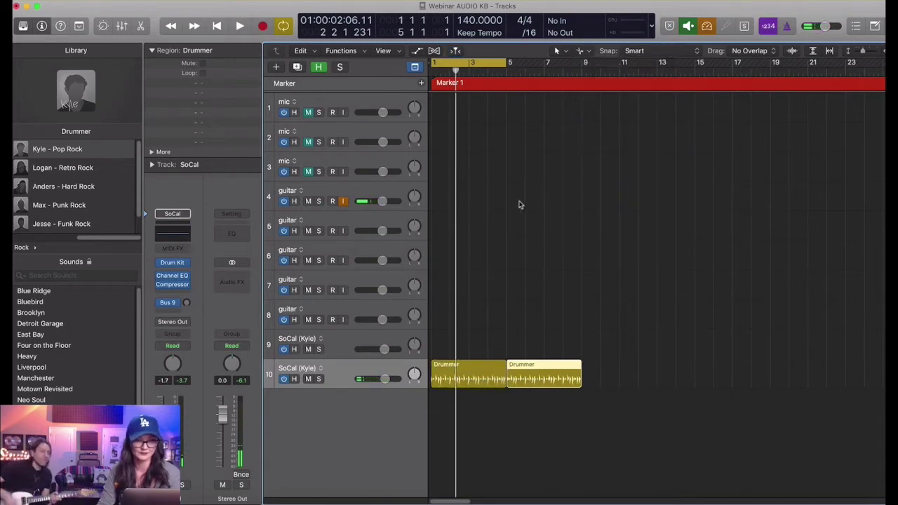
Step: Split the marker at bars 5 and 9, and enlarge the marker track's height slightly
super+click(508, 85)
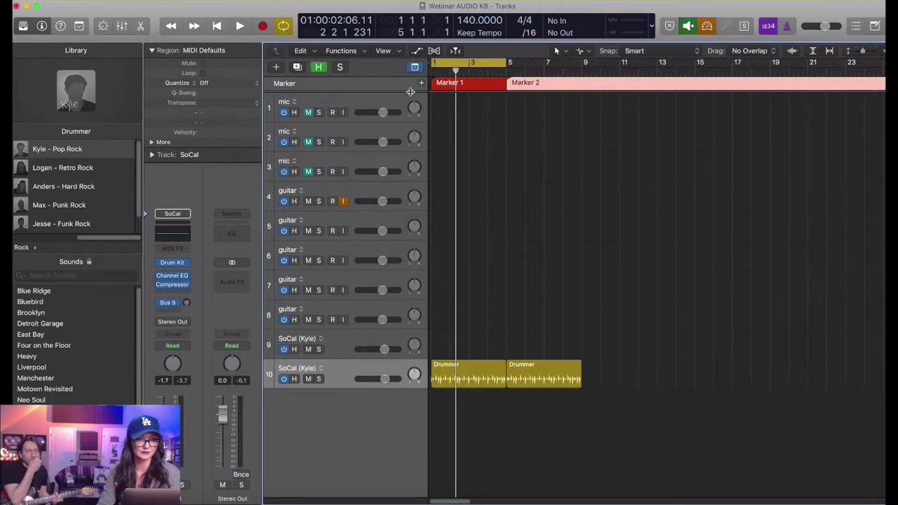
drag(410, 91, 412, 96)
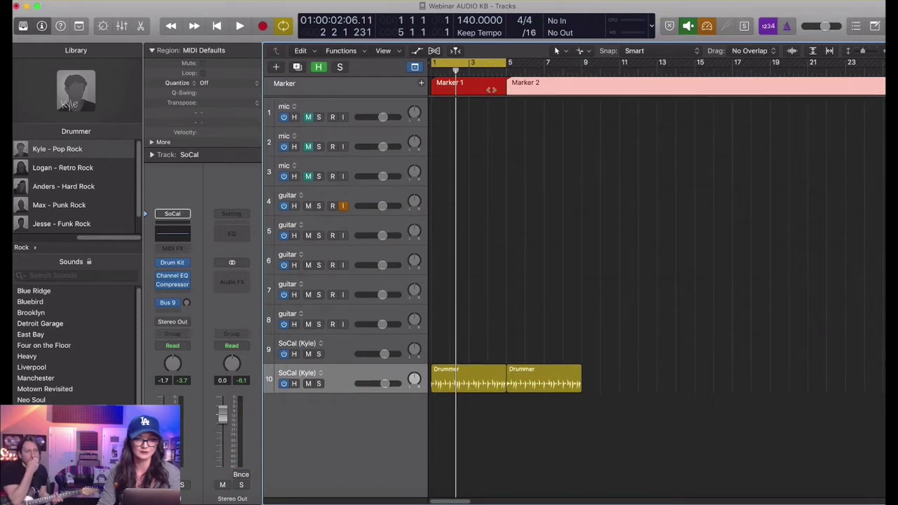
click(489, 383)
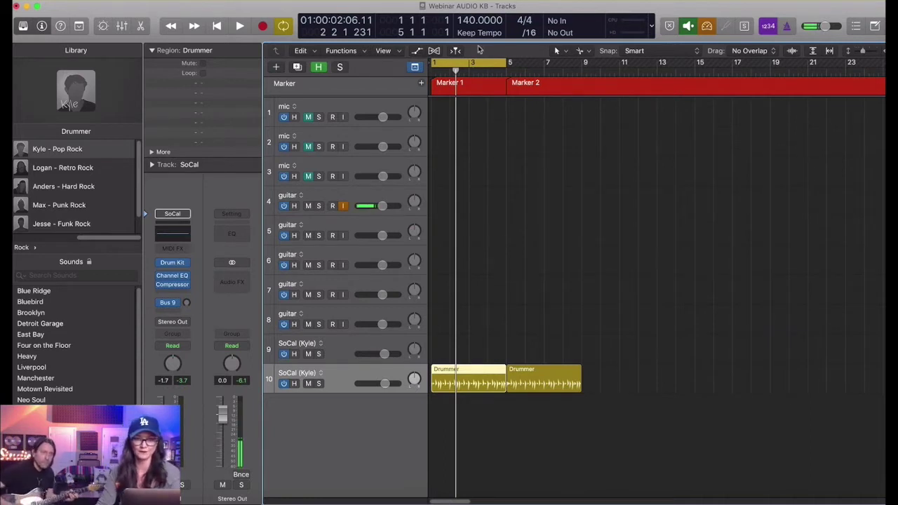
click(494, 88)
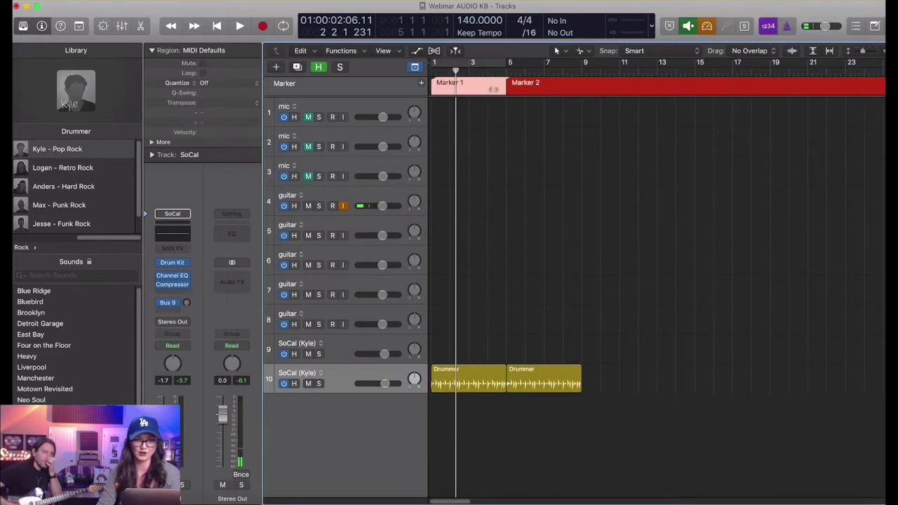
click(584, 92)
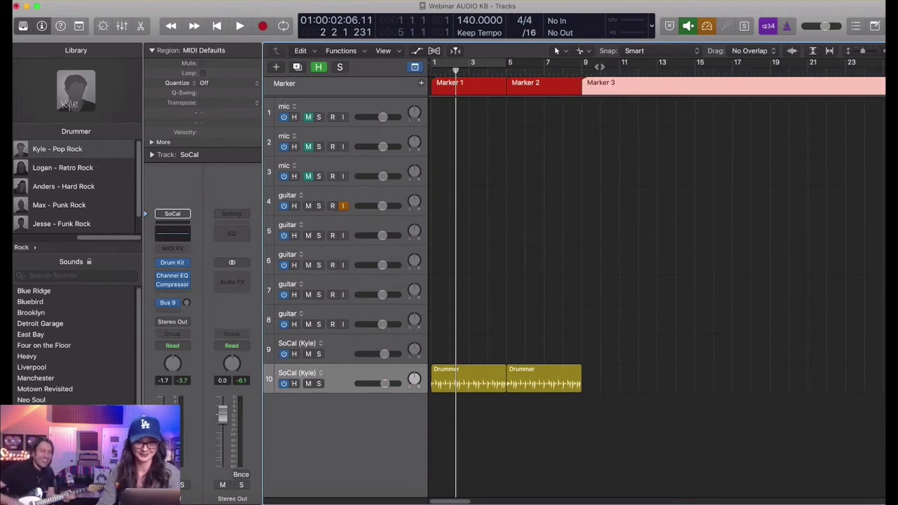
Step: Set the cycle range to bars 1 to 9 and select the first guitar track
drag(581, 67, 436, 68)
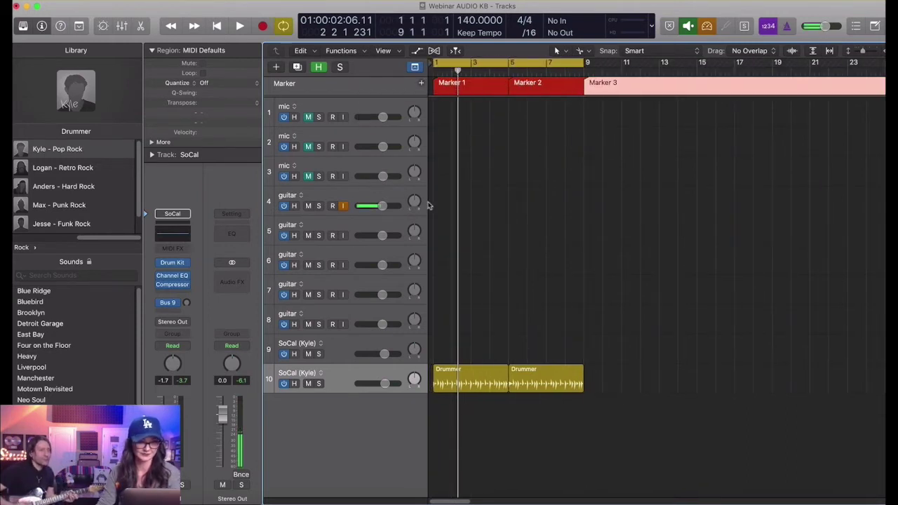
click(391, 200)
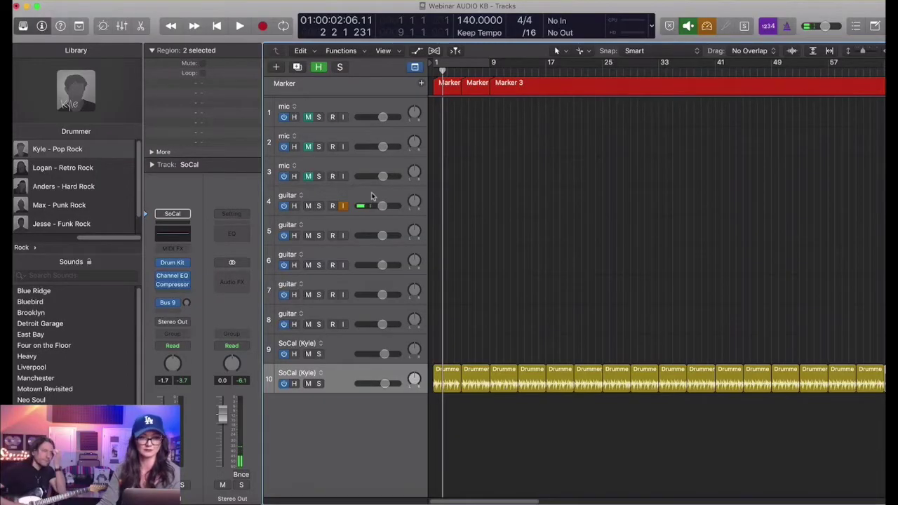
Step: Record a guitar take past bar 17 on the first guitar track, raising the drum track's volume slightly during recording
click(373, 196)
scroll(521, 262, up, 3)
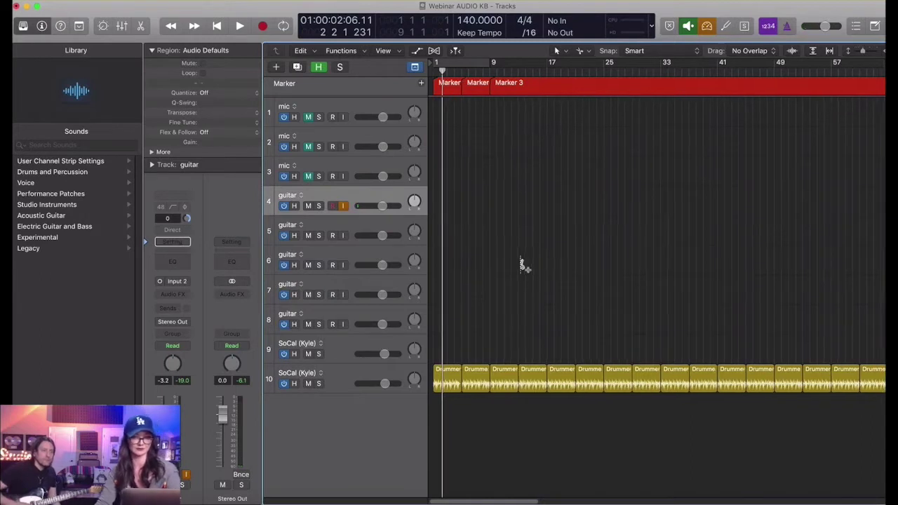
key(r)
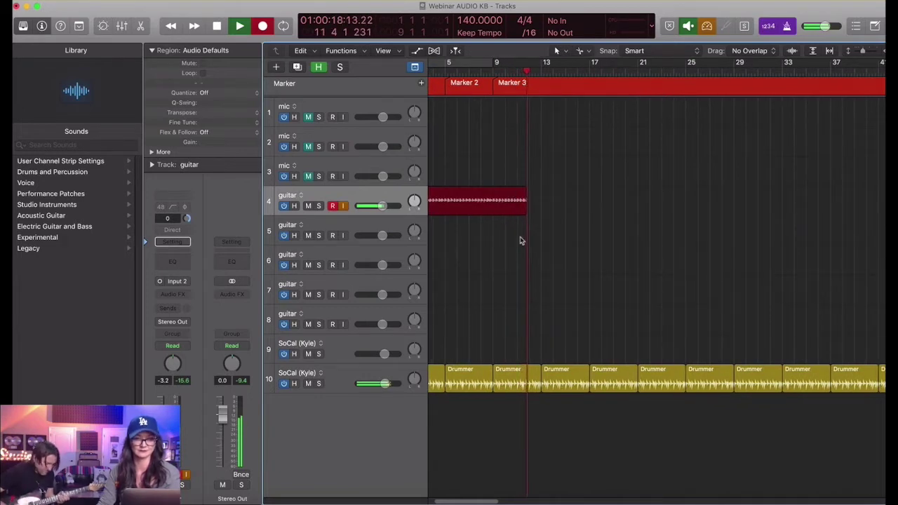
drag(386, 384, 388, 384)
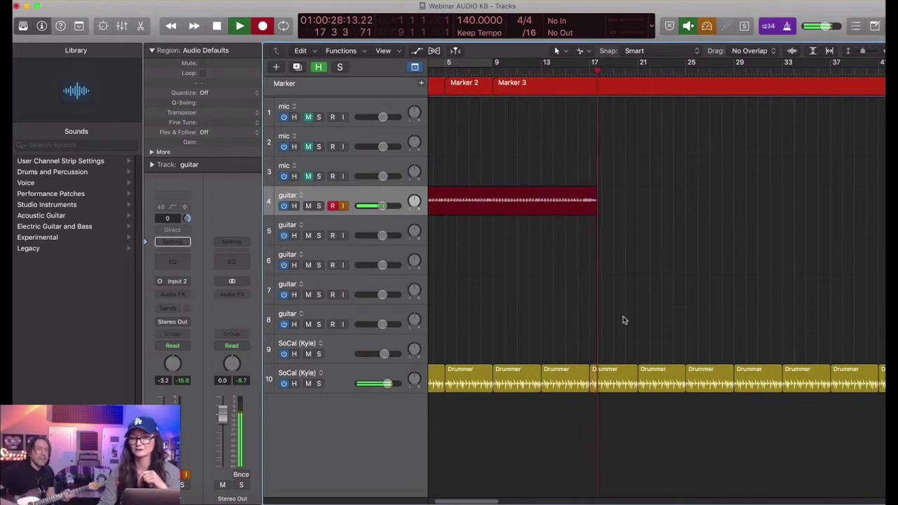
Step: Split Marker 3 at bar 17, then colour Marker 3 bright yellow-green and Marker 4 blue-violet
double_click(589, 95)
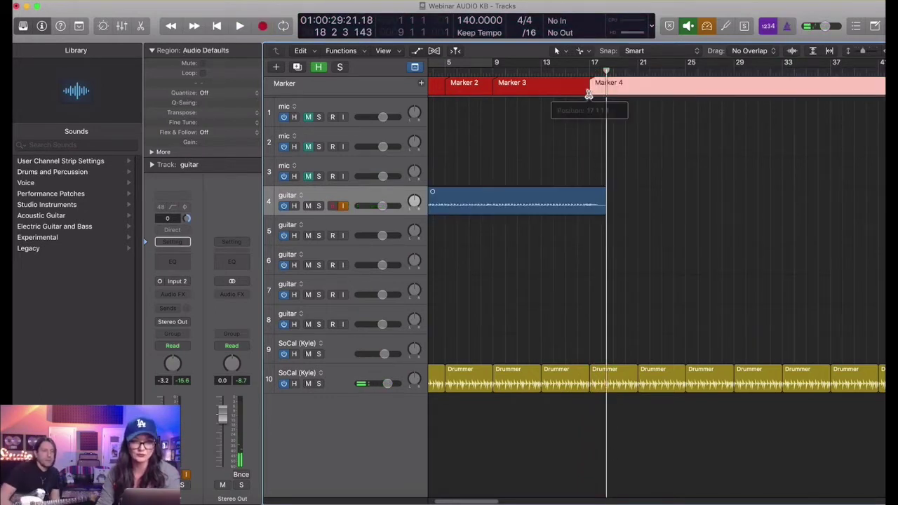
click(540, 90)
key(alt+c)
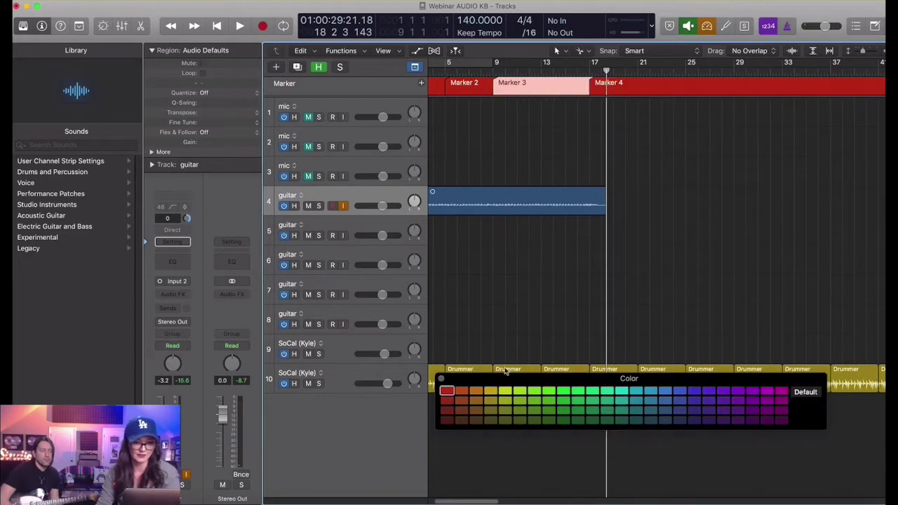
click(505, 391)
click(633, 85)
key(alt+c)
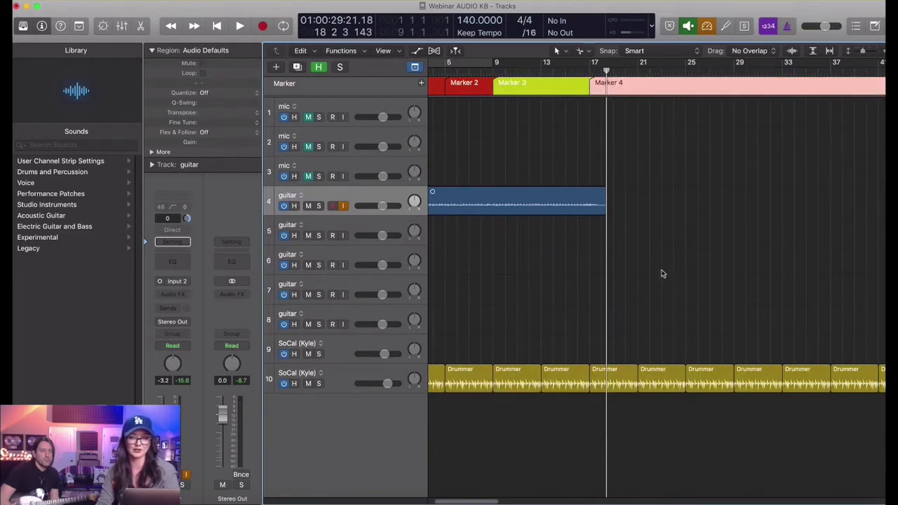
key(alt+c)
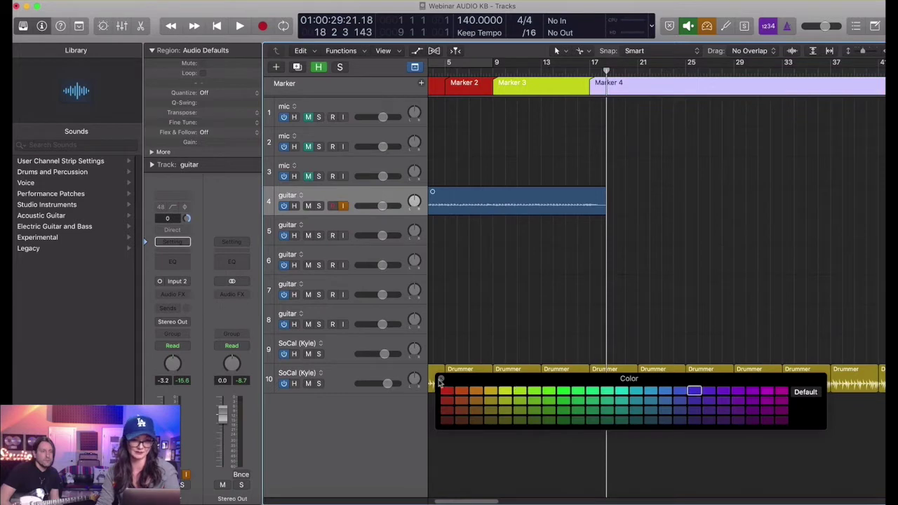
click(441, 380)
Step: Split the recorded guitar region at bar 17, delete its tail, and add a duplicate guitar track below
super+click(593, 202)
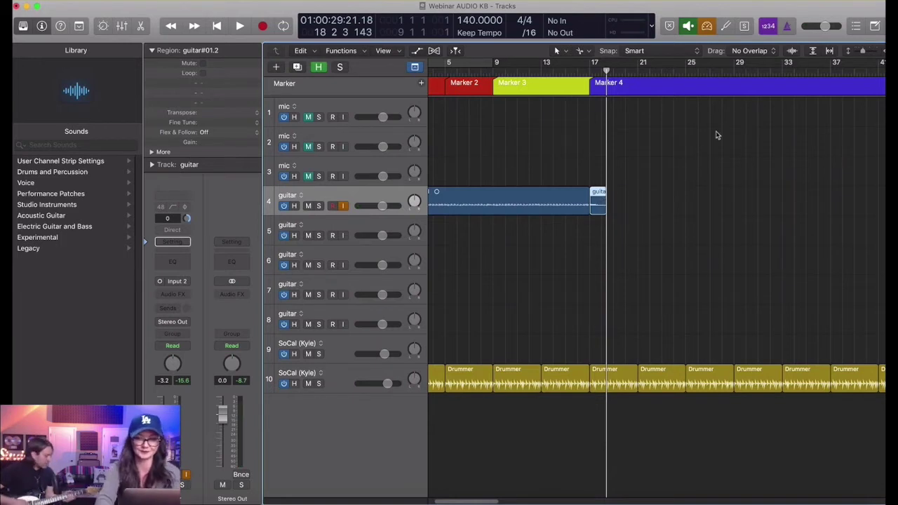
key(Delete)
key(super+d)
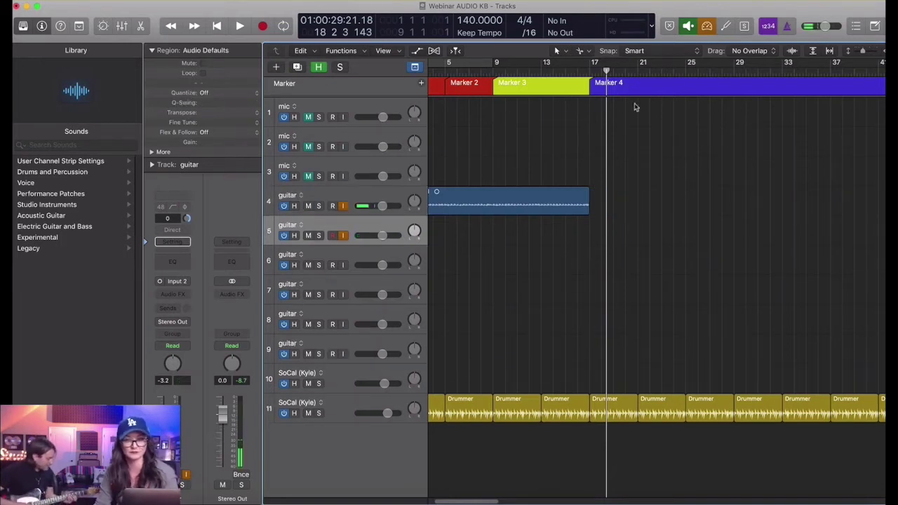
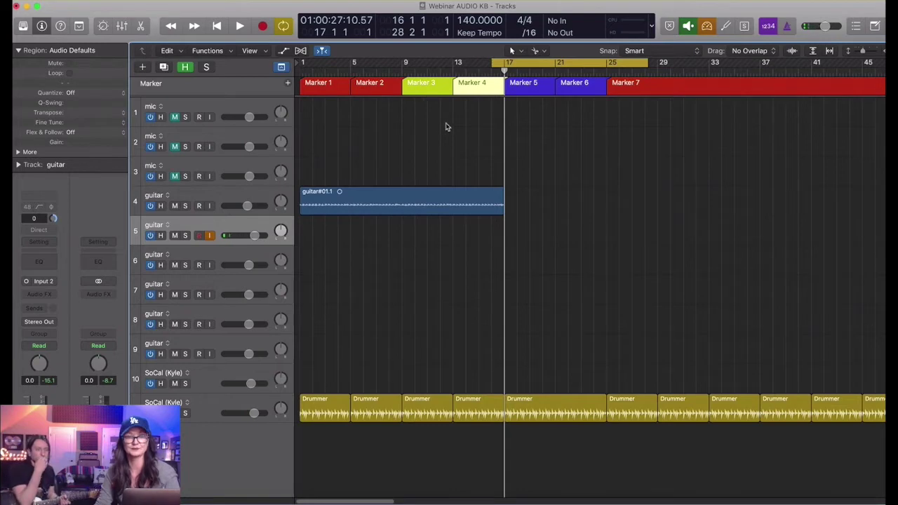
Step: Turn off cycle mode and colour Marker 7 bright yellow-green
click(626, 62)
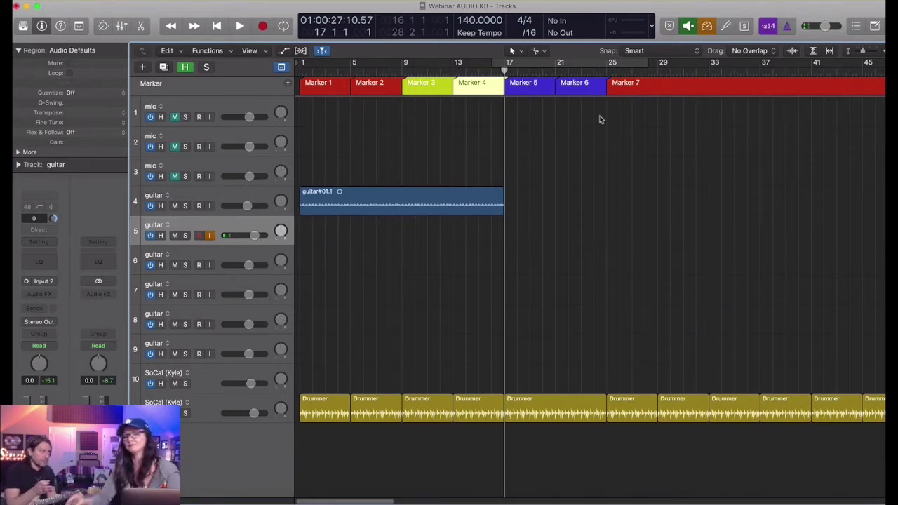
click(651, 89)
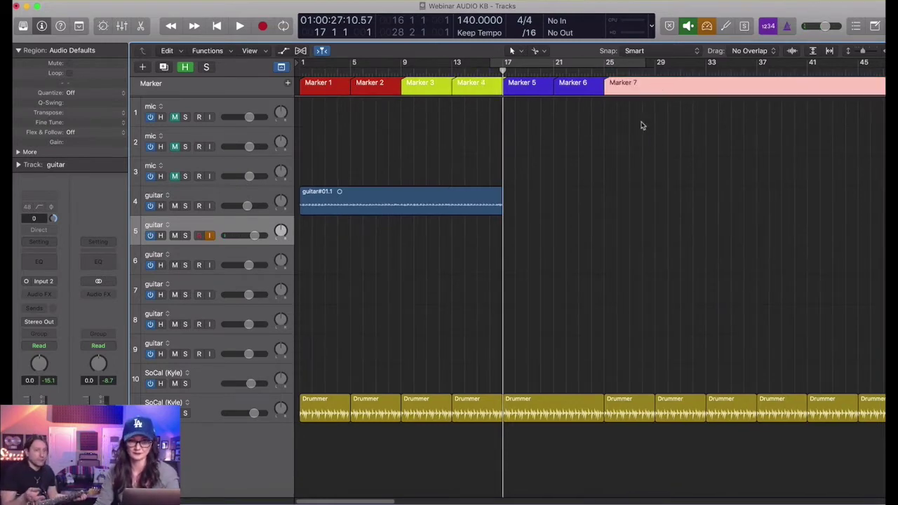
key(alt+c)
click(506, 392)
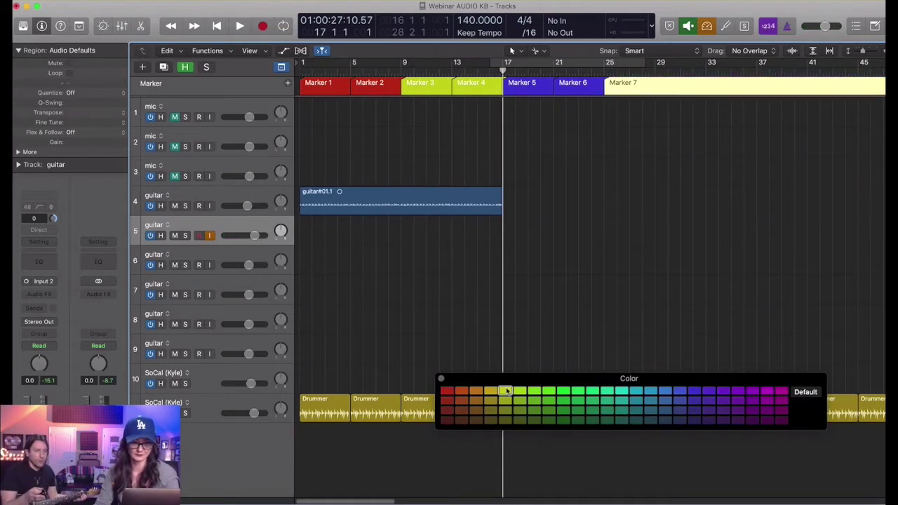
Step: Split Marker 7 at bar 29 and colour the new Marker 8 blue-violet
click(656, 85)
scroll(735, 221, right, 2)
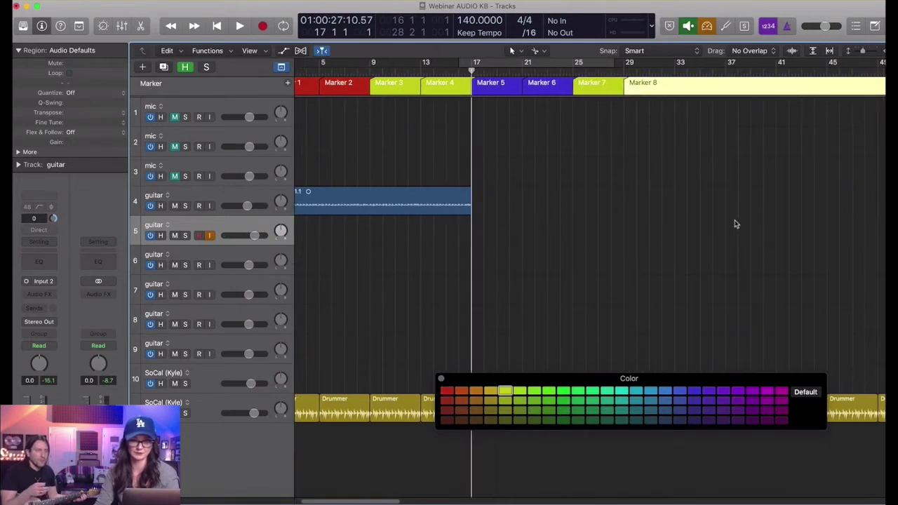
scroll(734, 225, right, 1)
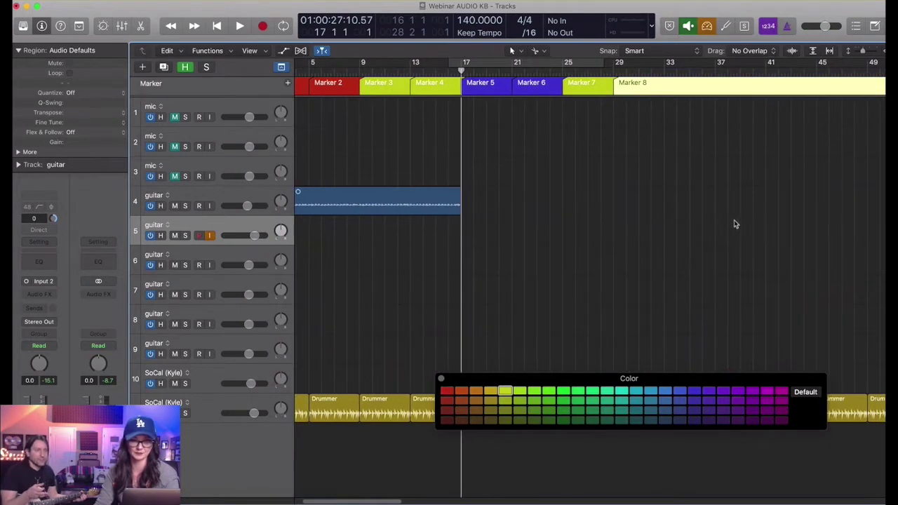
click(694, 391)
Step: Split the blue-violet Marker 8 into further sections at bars 33, 37, 41 and 45
click(663, 90)
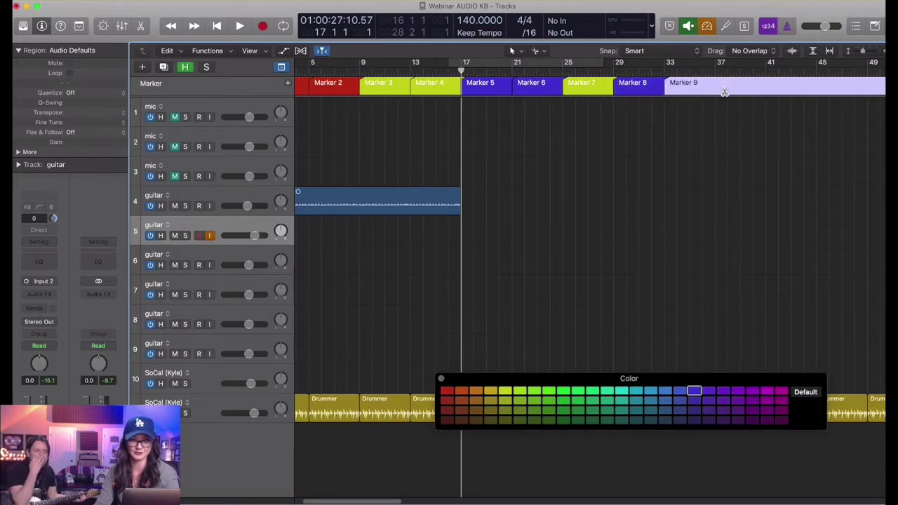
click(717, 90)
click(768, 88)
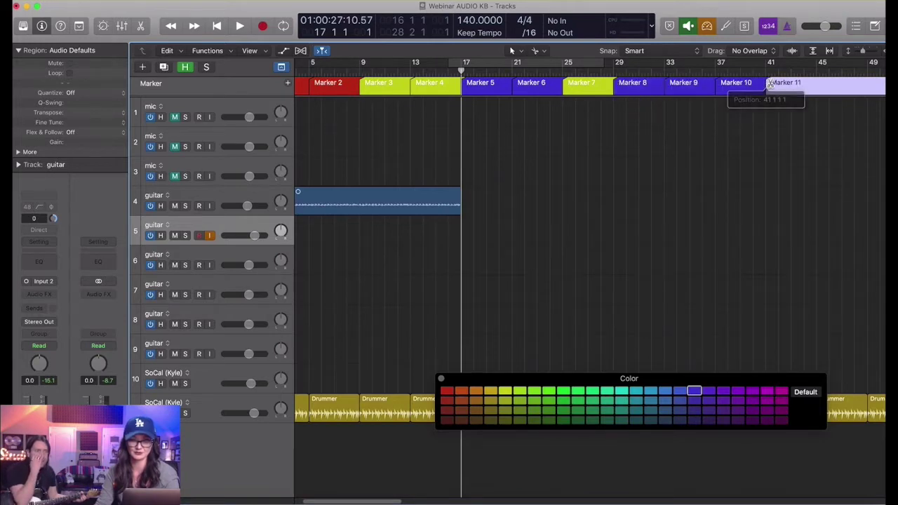
click(821, 87)
scroll(823, 111, right, 5)
scroll(821, 113, right, 1)
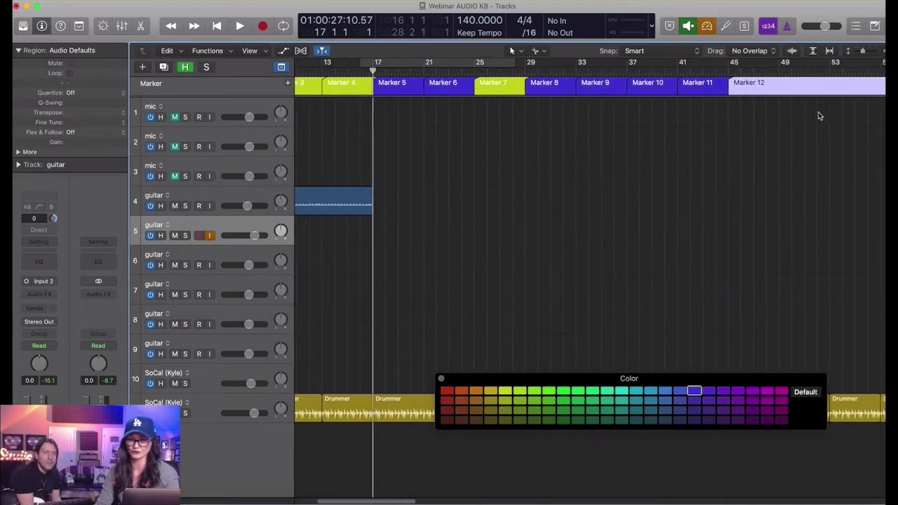
Step: Colour Marker 12 at bar 45 red and split the red section at bars 49 and 53
click(734, 72)
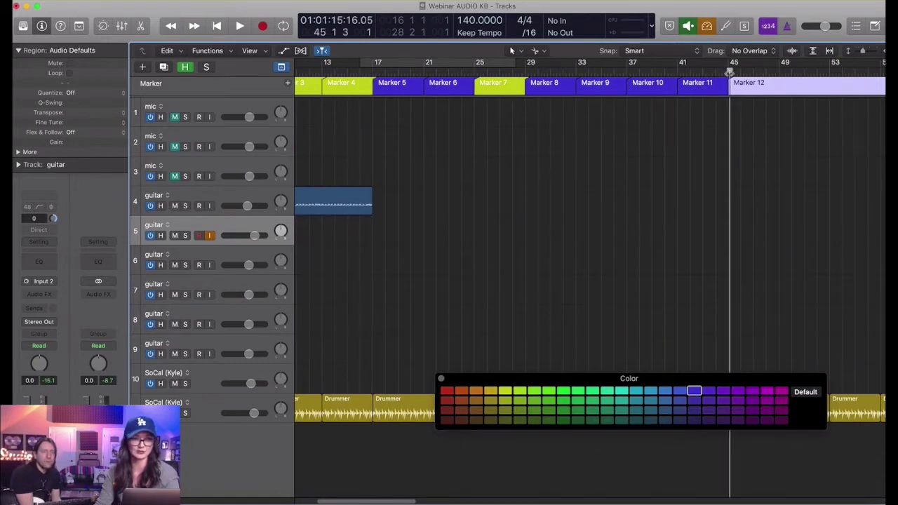
scroll(746, 119, right, 7)
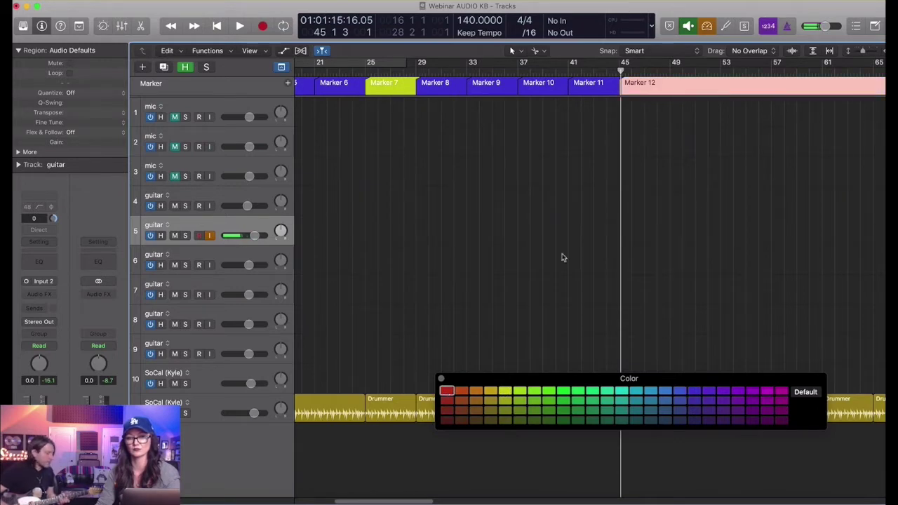
click(677, 91)
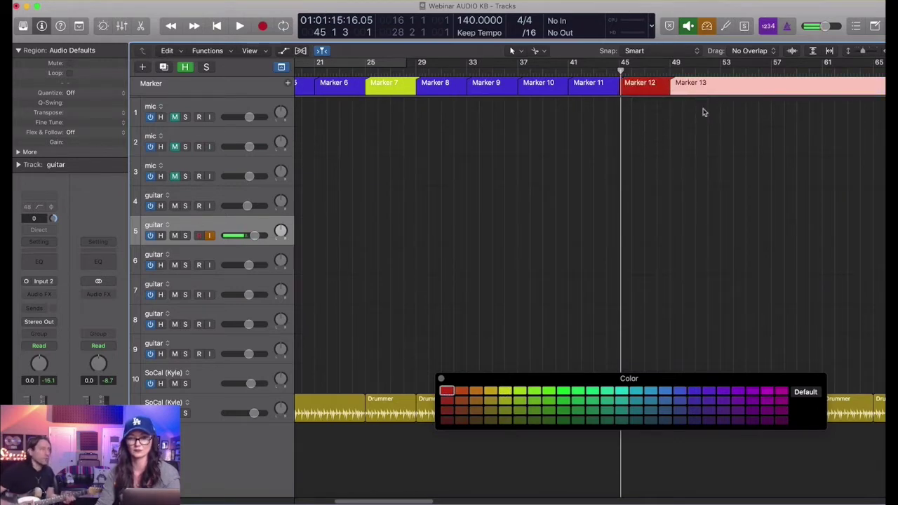
scroll(704, 113, right, 3)
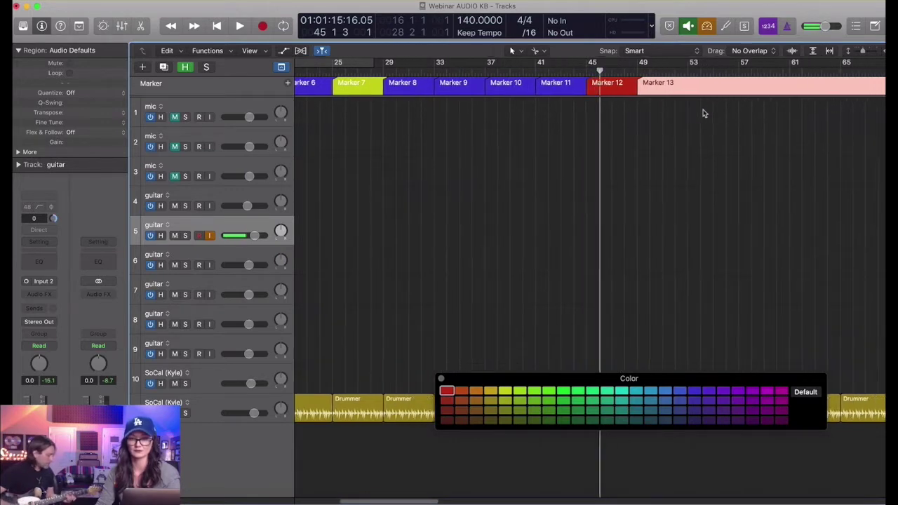
click(685, 91)
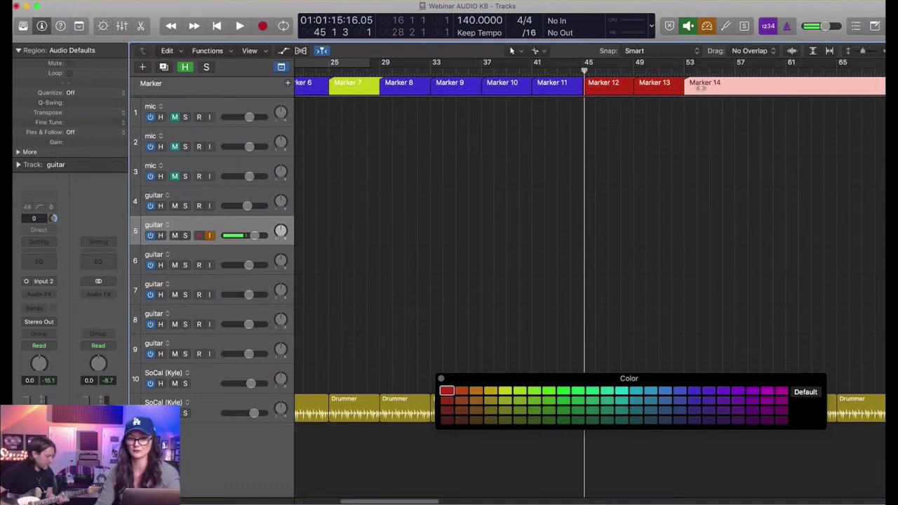
click(441, 379)
Step: Delete the Drummer regions after bar 53 and extend the last remaining region slightly past bar 53
key(super+Right)
key(super+Right)
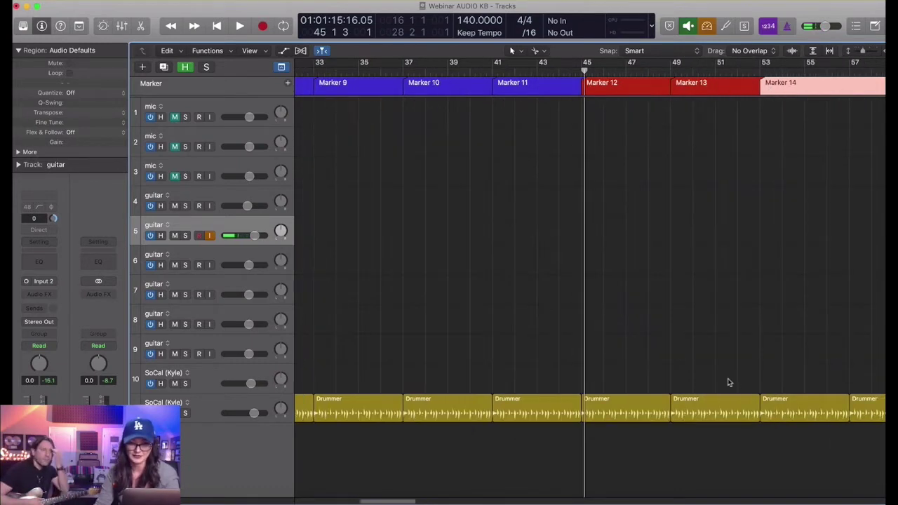
key(super+Left)
key(super+Left)
key(super+Left)
key(super+Left)
key(super+Left)
click(545, 407)
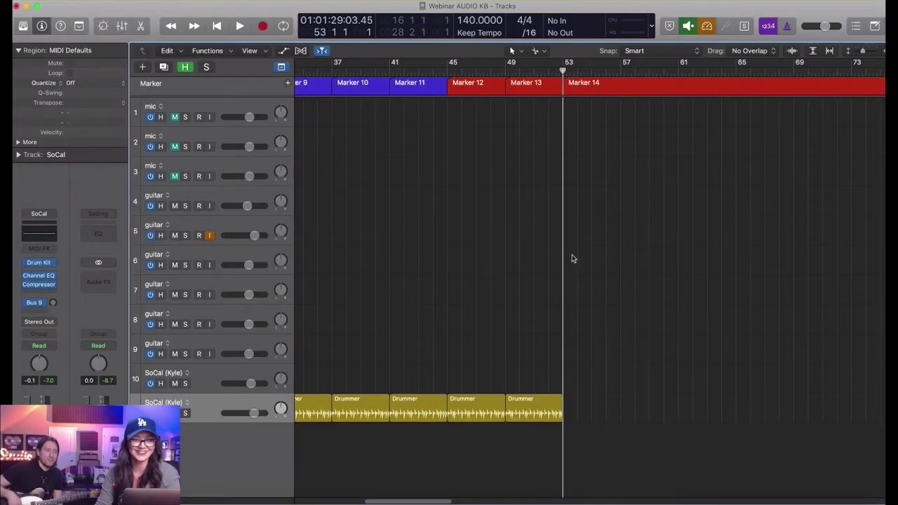
drag(561, 419, 563, 419)
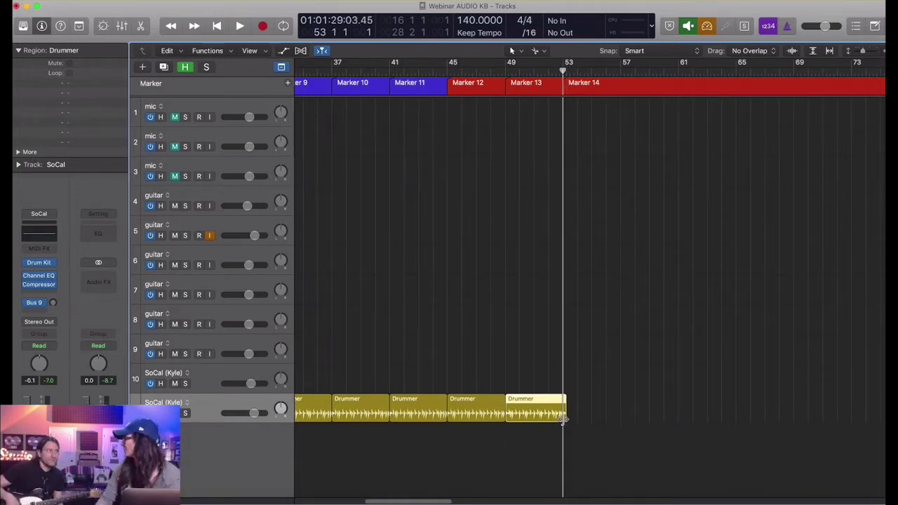
scroll(518, 406, up, 3)
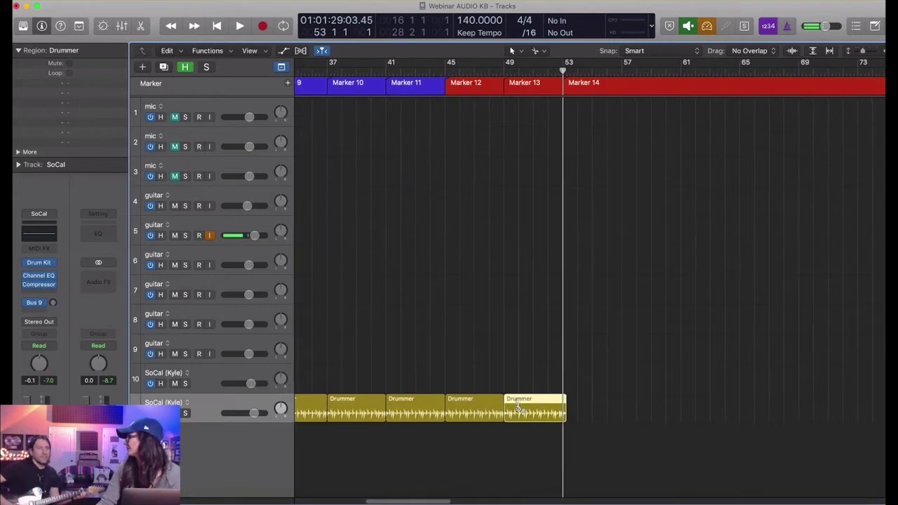
scroll(523, 393, left, 10)
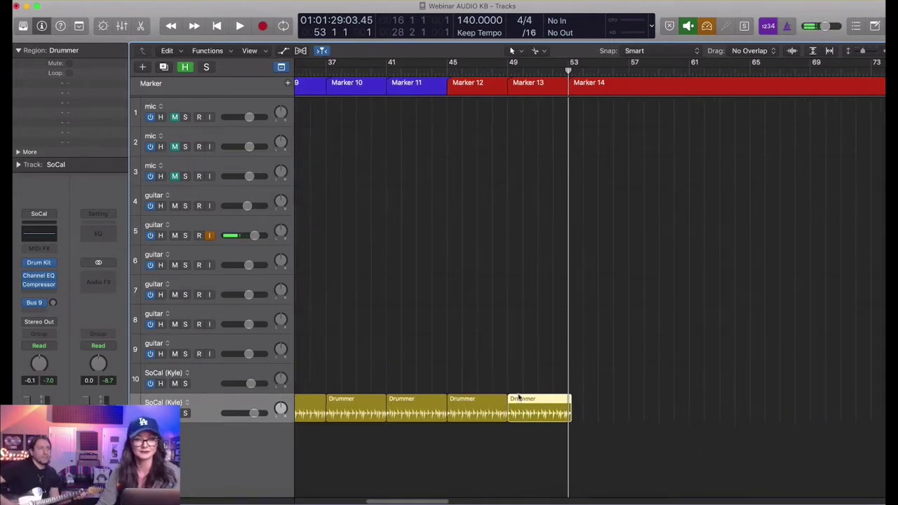
click(525, 343)
scroll(531, 356, up, 3)
scroll(533, 357, down, 4)
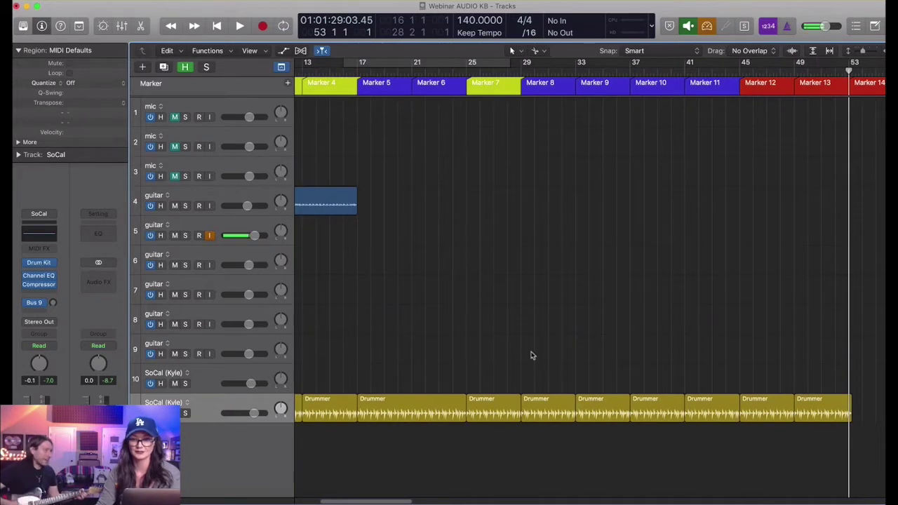
scroll(534, 362, right, 6)
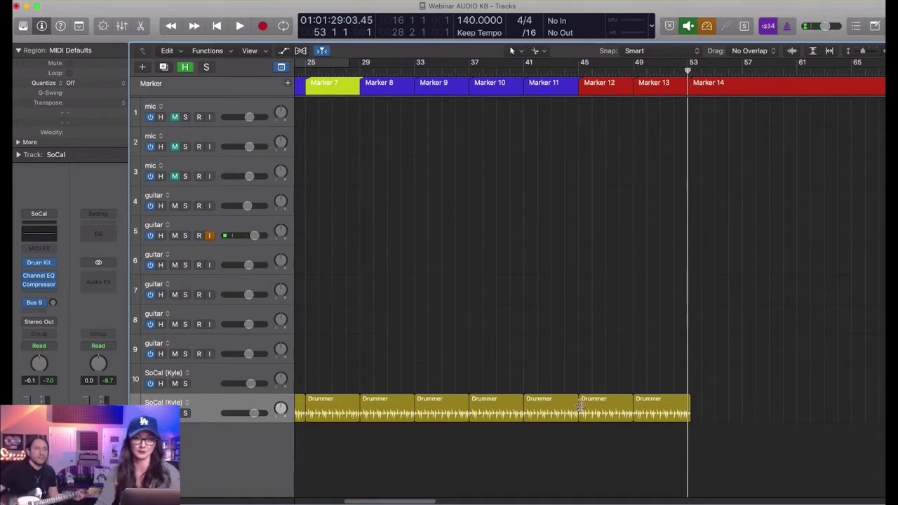
drag(393, 378, 489, 408)
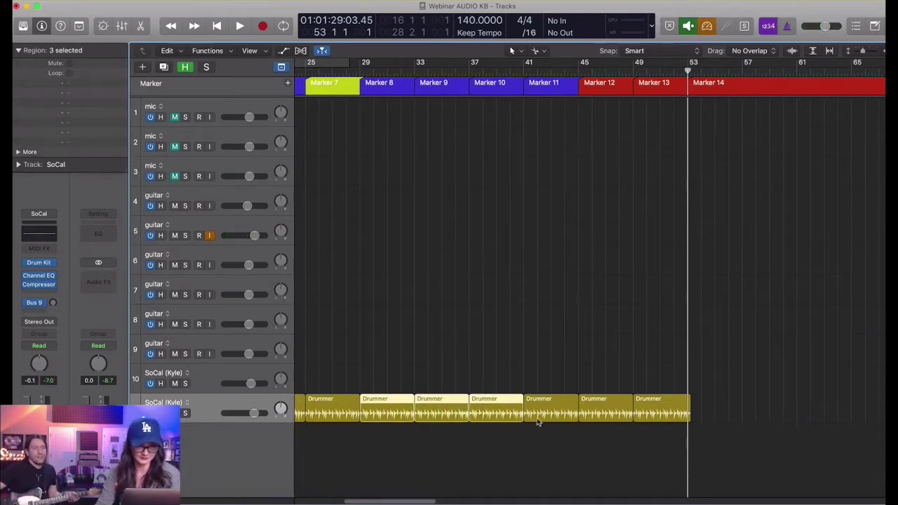
scroll(537, 423, left, 1)
drag(391, 345, 550, 406)
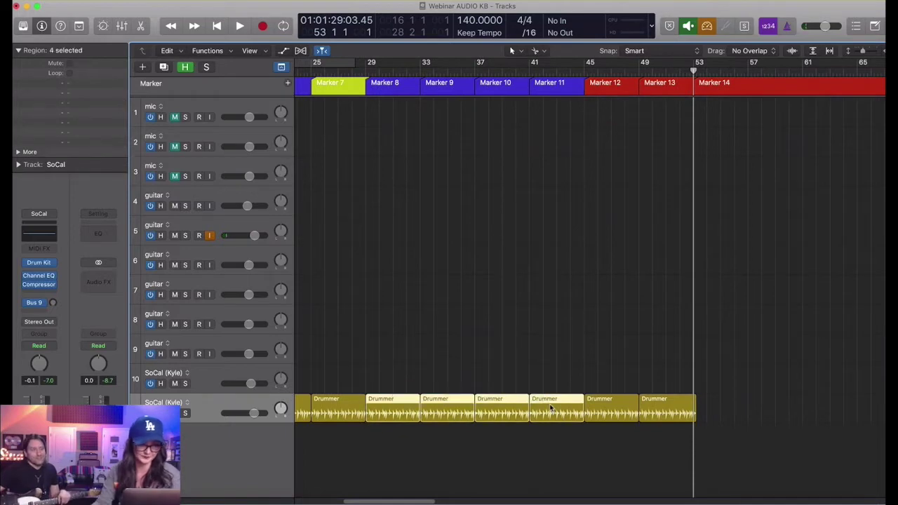
key(alt+c)
click(442, 381)
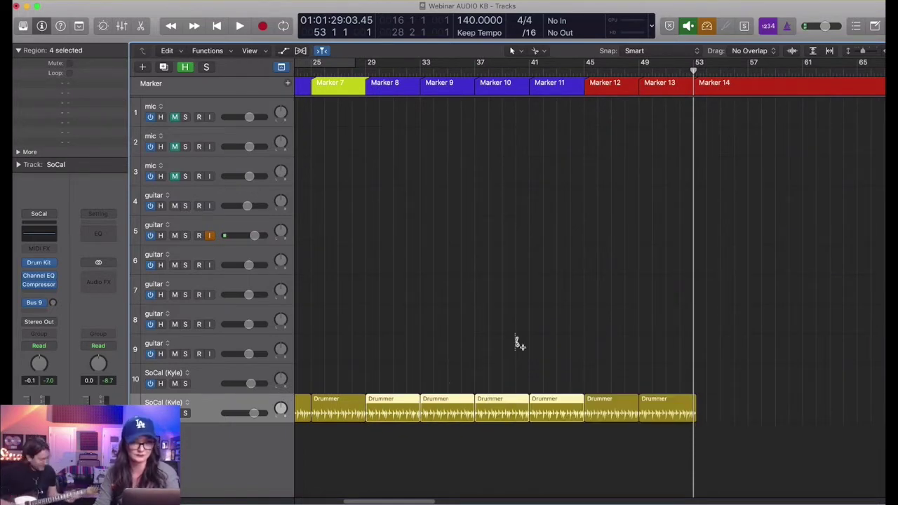
Step: Select guitar track 5, mute guitar track 4, and return the playhead to bar 1
scroll(515, 338, down, 5)
scroll(499, 309, left, 1)
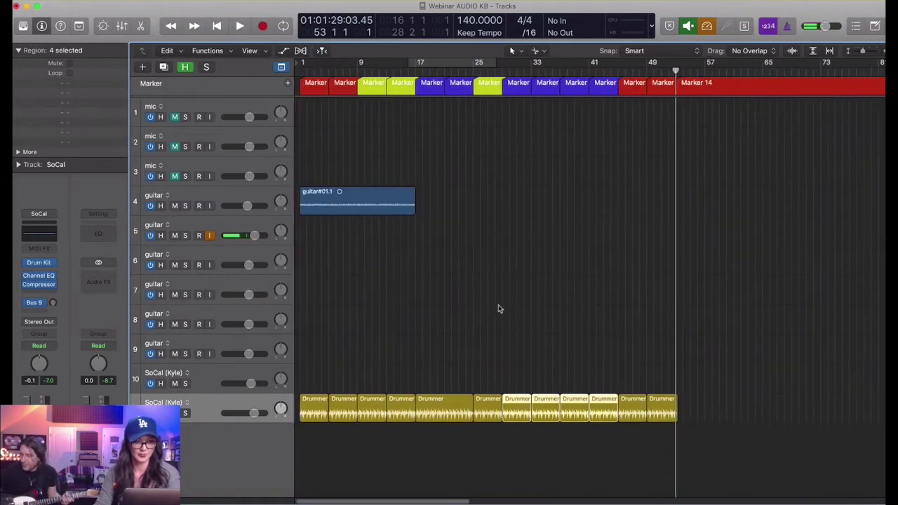
click(222, 224)
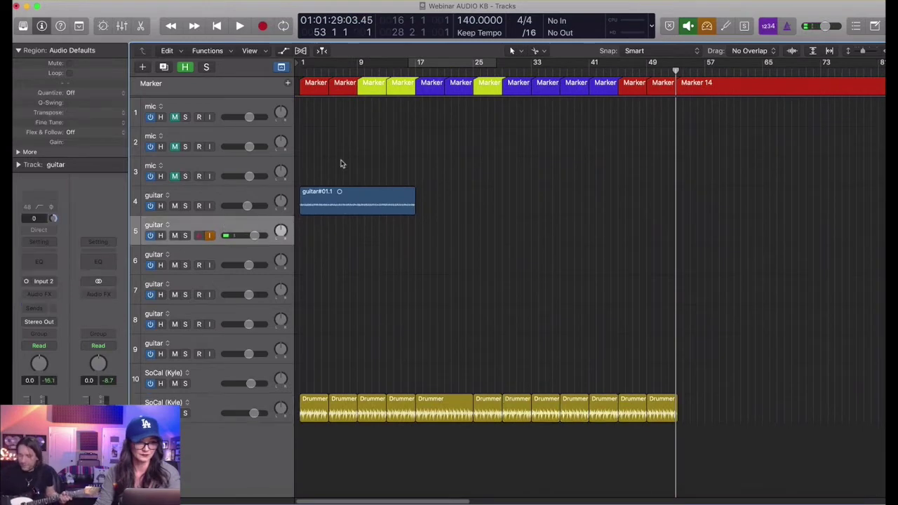
click(415, 71)
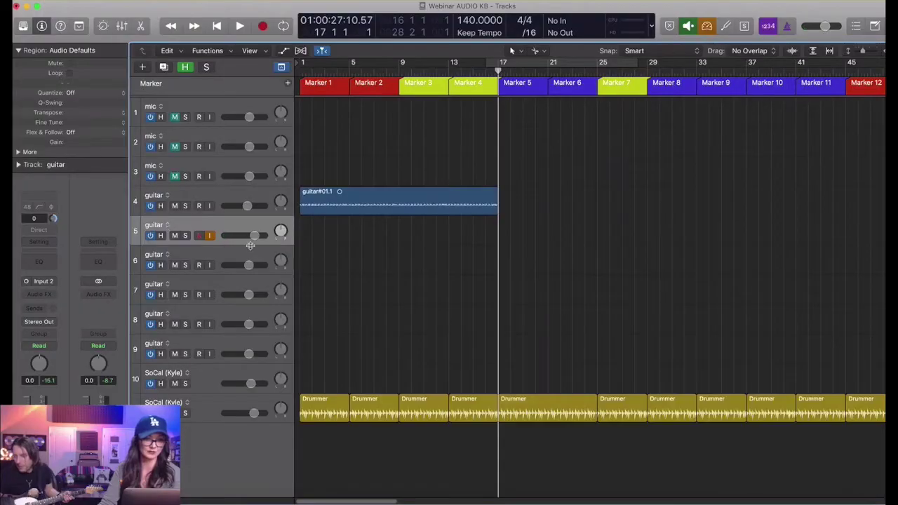
click(175, 206)
key(Return)
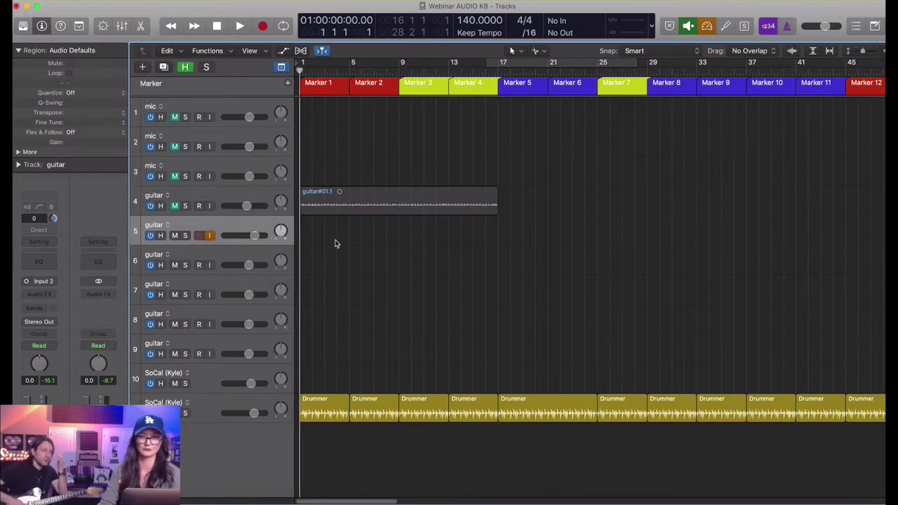
Step: Check the metronome options and start recording a guitar take on track 5 from bar 1
right_click(787, 31)
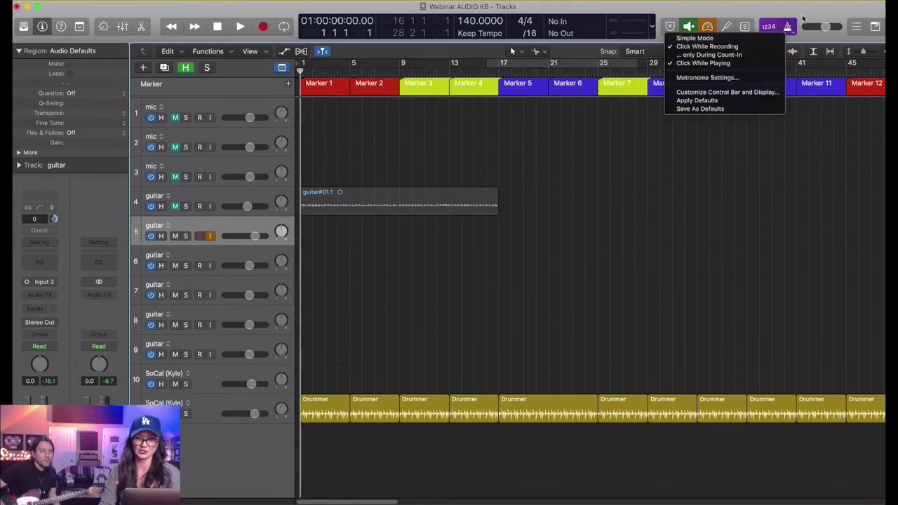
click(802, 18)
scroll(713, 196, down, 2)
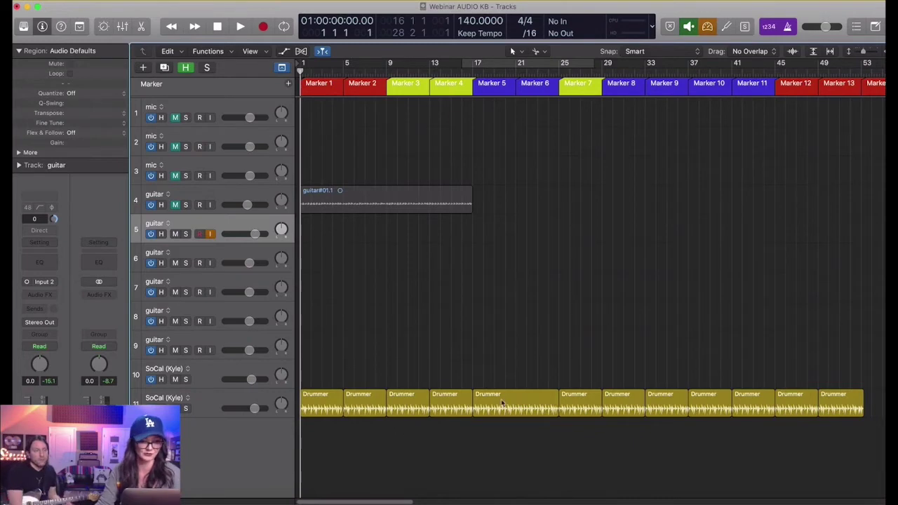
scroll(502, 402, down, 2)
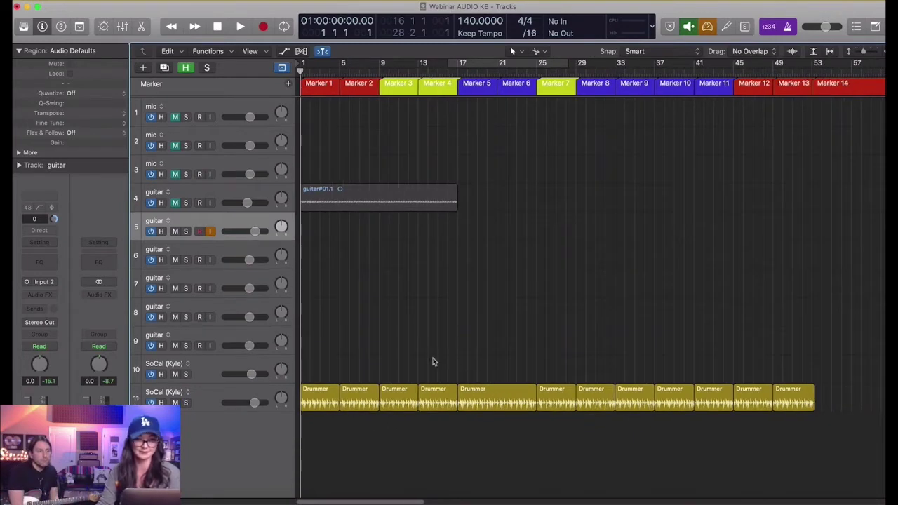
key(r)
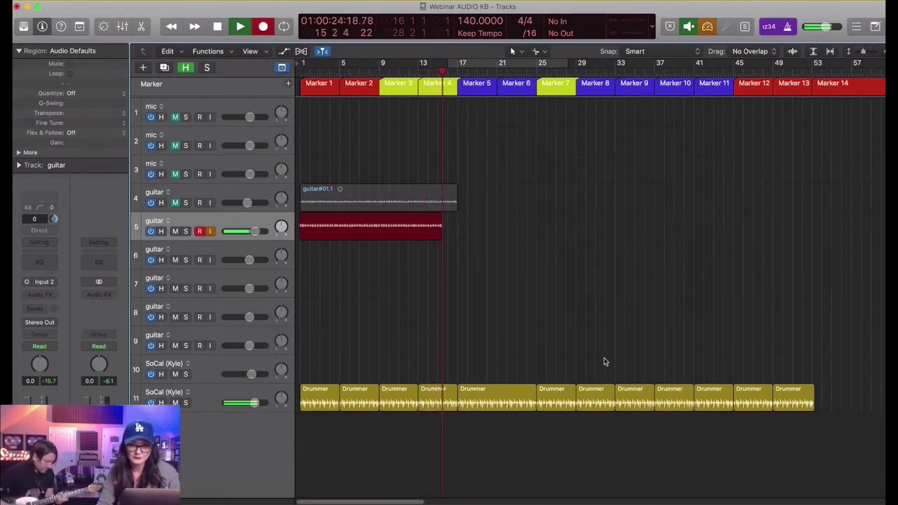
Step: While recording continues, join the Drummer regions at bars 29–37 into one region and those at bars 37–45 into another
drag(596, 362, 644, 388)
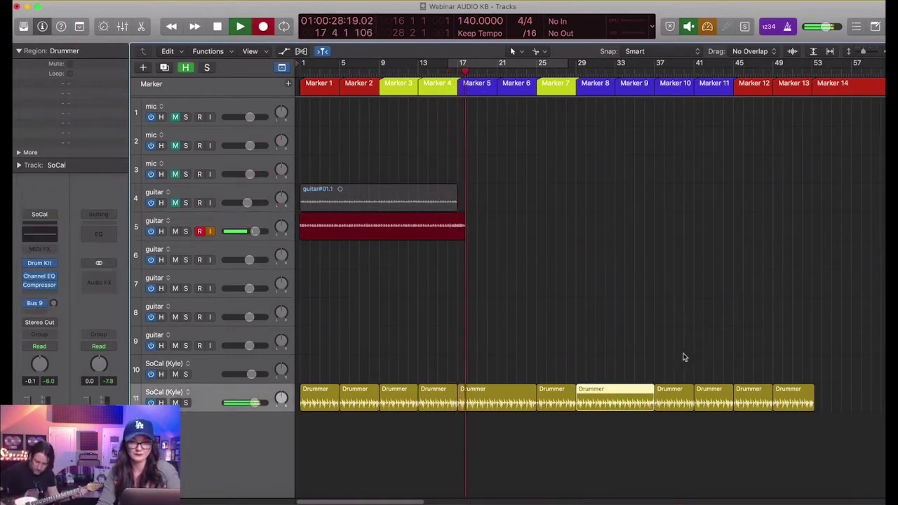
drag(678, 360, 710, 394)
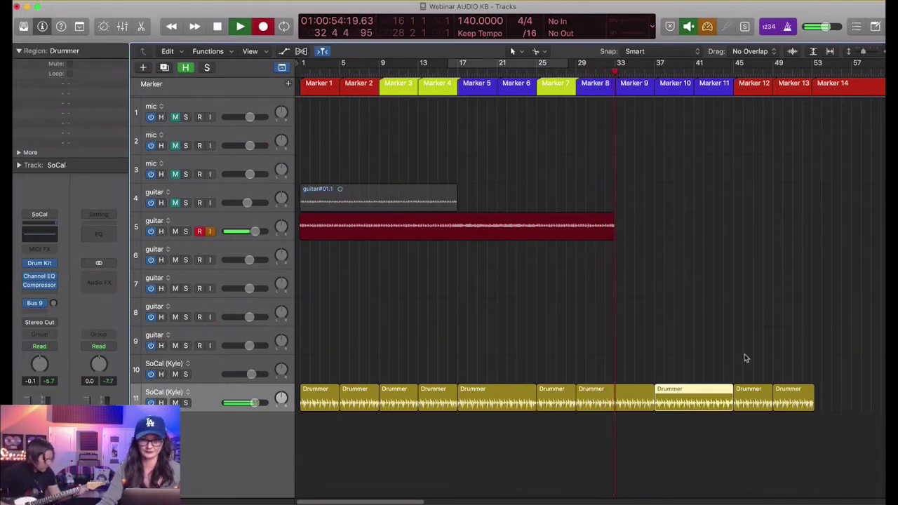
Step: Repeat the two Drummer regions at bars 45–53 directly after bar 53, and delete the second copy at bar 57
scroll(744, 356, right, 8)
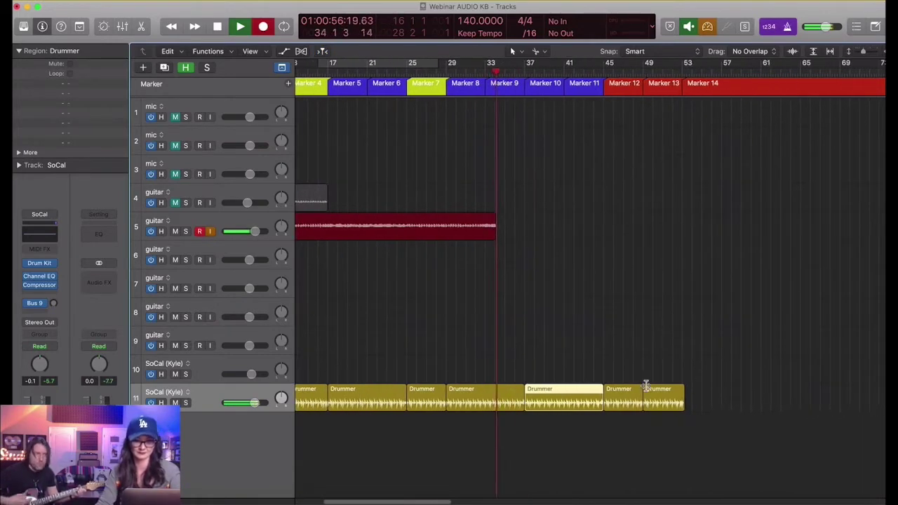
drag(567, 355, 603, 390)
key(super+r)
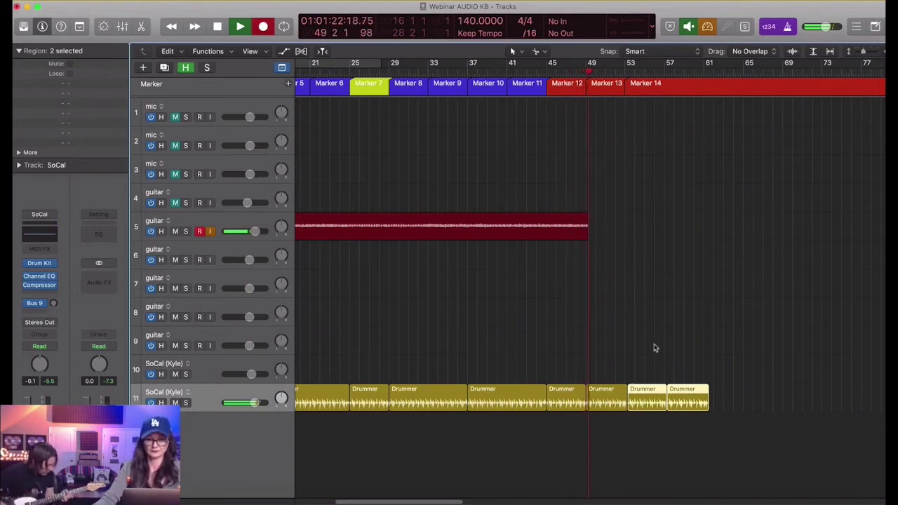
click(720, 408)
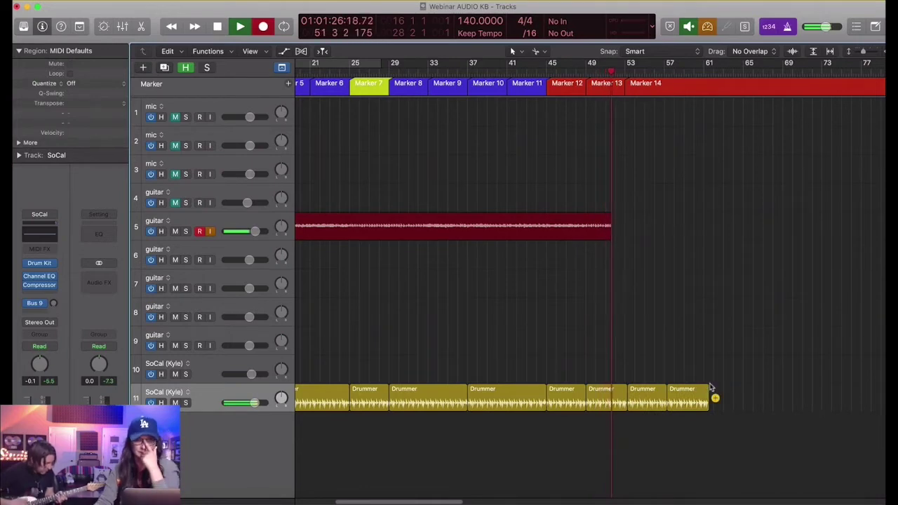
click(698, 403)
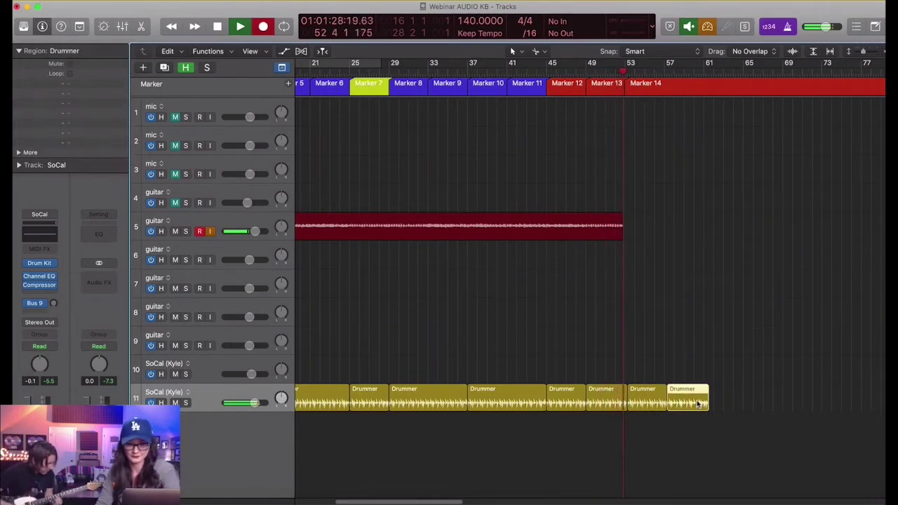
key(Delete)
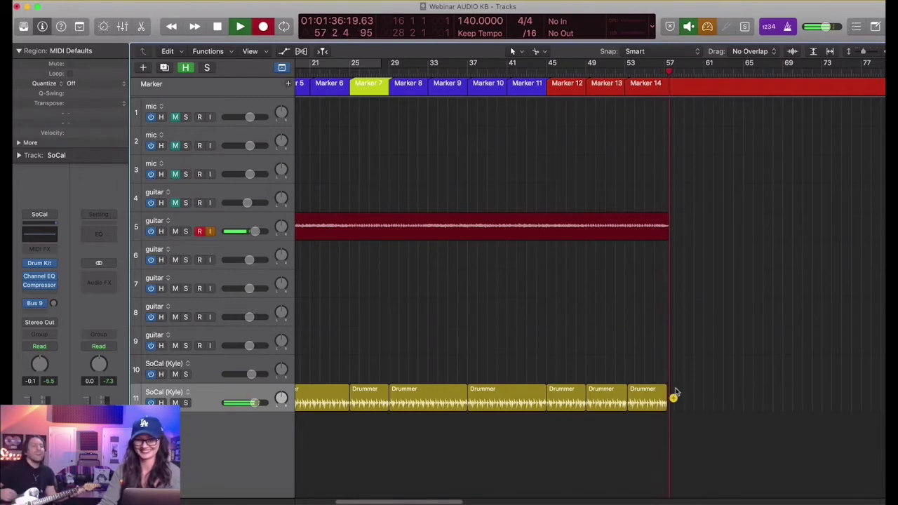
Step: Stop recording the guitar take, and shift Marker 8 onward together with the Drummer regions from bar 37 on four bars later
key(space)
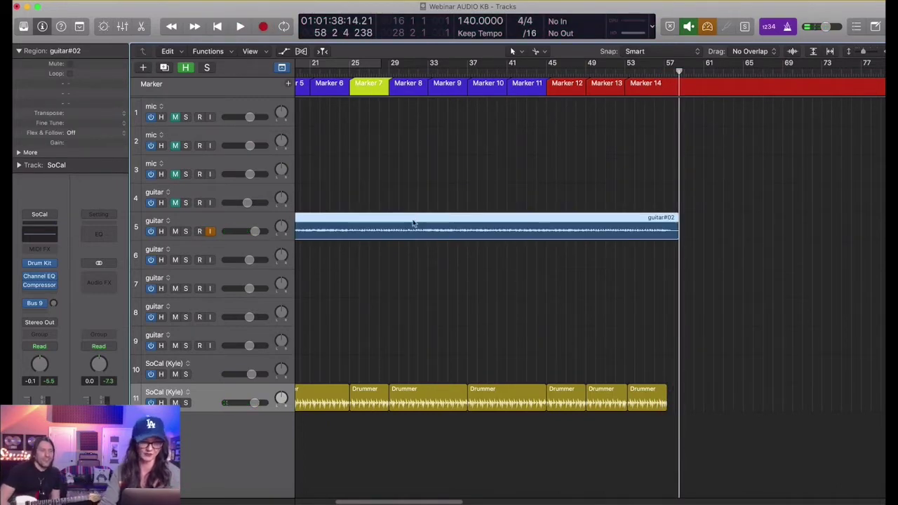
scroll(423, 238, up, 1)
scroll(424, 239, down, 2)
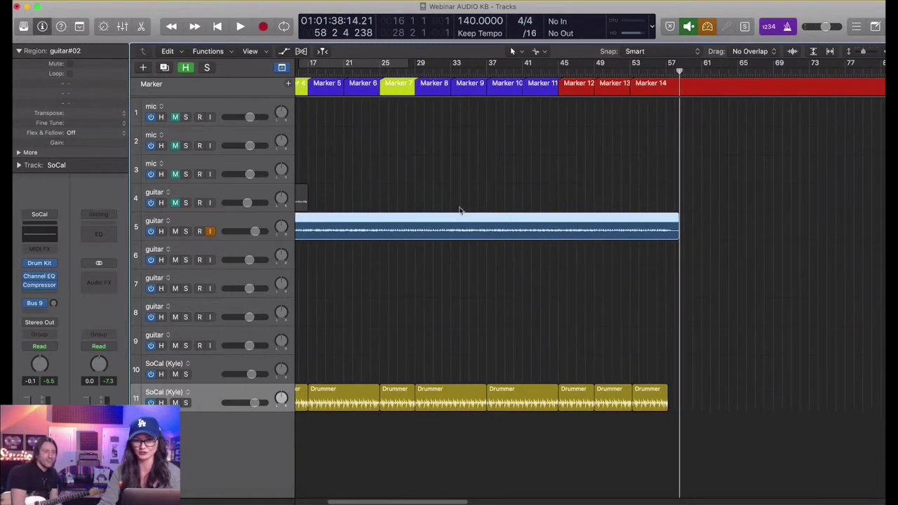
scroll(443, 267, down, 1)
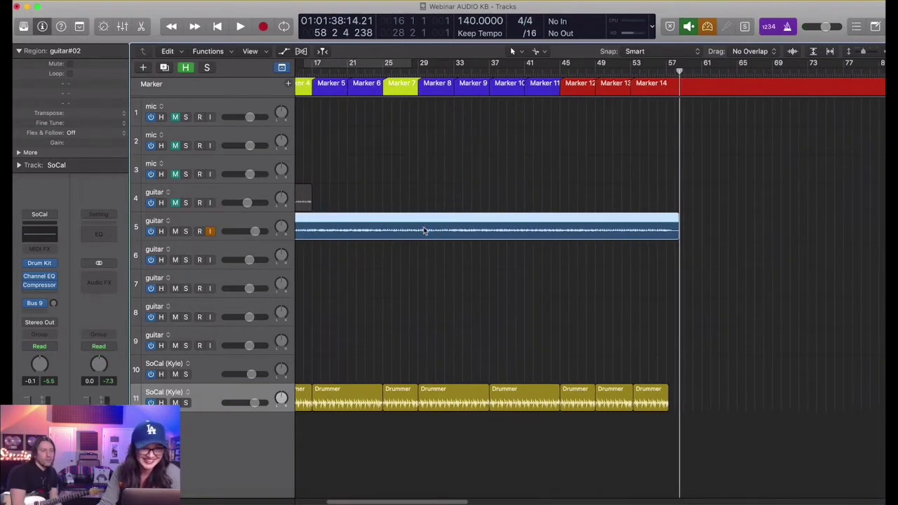
click(432, 85)
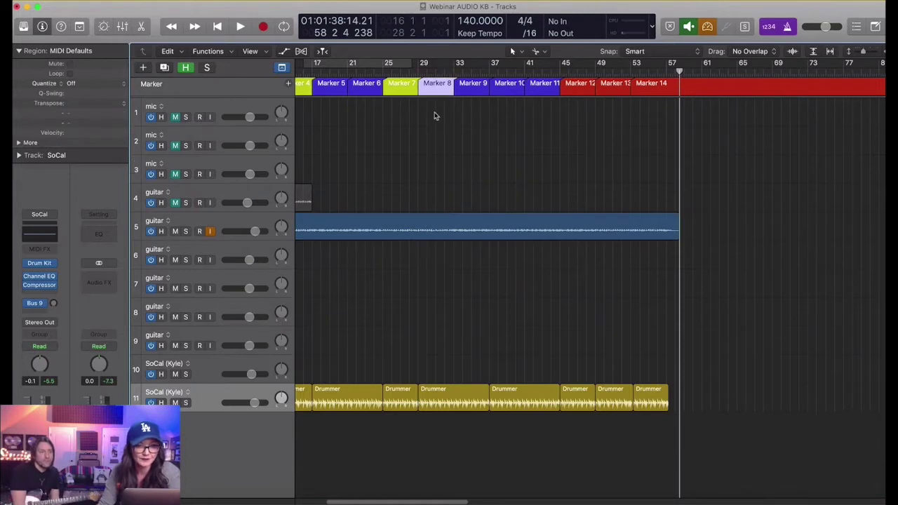
key(shift+f)
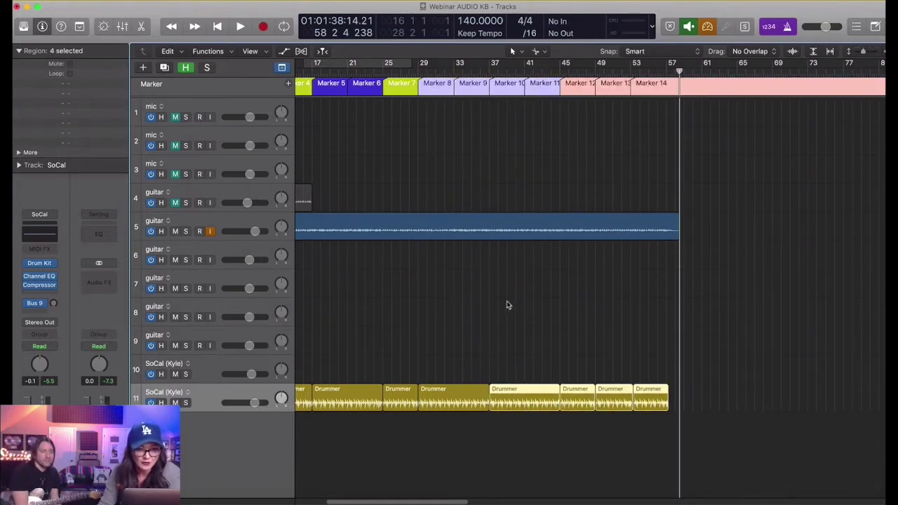
drag(523, 385, 552, 400)
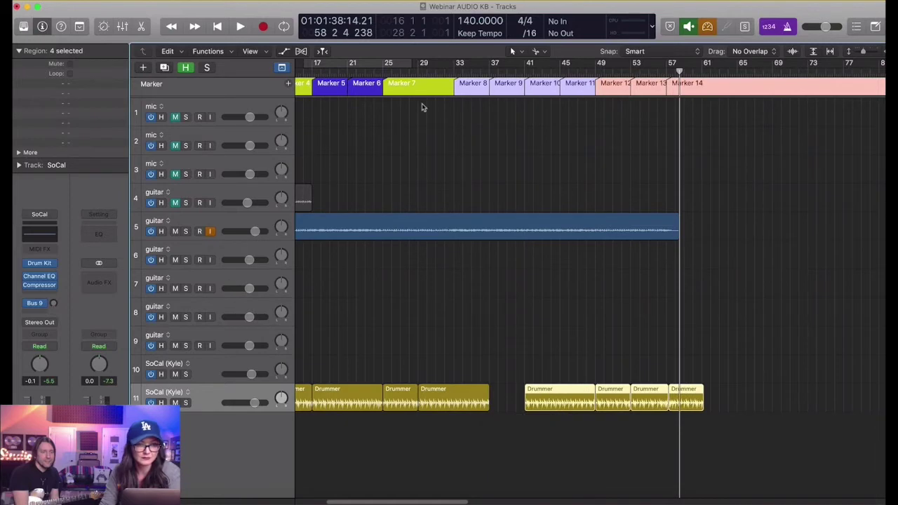
Step: Listen from bar 25, split the Drummer region at bars 29–37 at bar 33, and delete its second half
click(385, 74)
key(space)
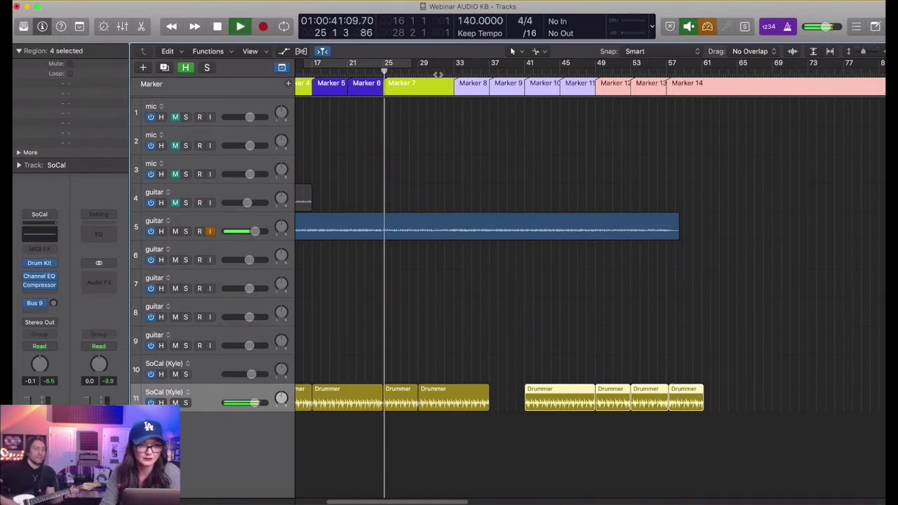
click(437, 74)
key(super+Right)
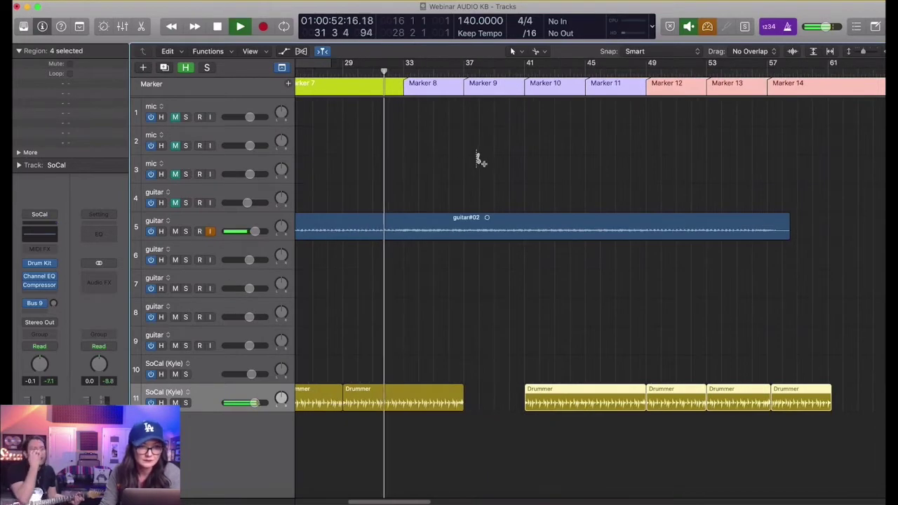
super+click(406, 404)
key(space)
key(Delete)
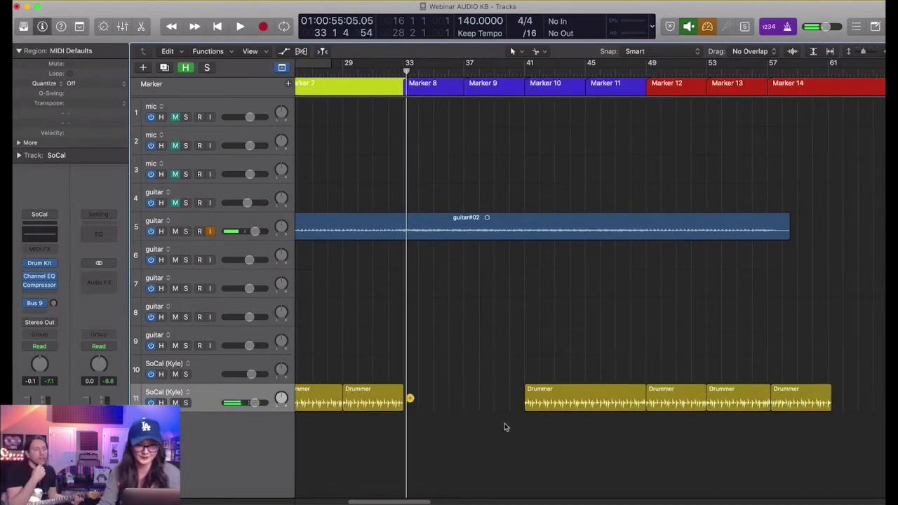
Step: Move the Drummer region at bars 41–49 to bar 33, repeat it once directly after, and play from bar 49
drag(533, 403, 457, 407)
key(super+r)
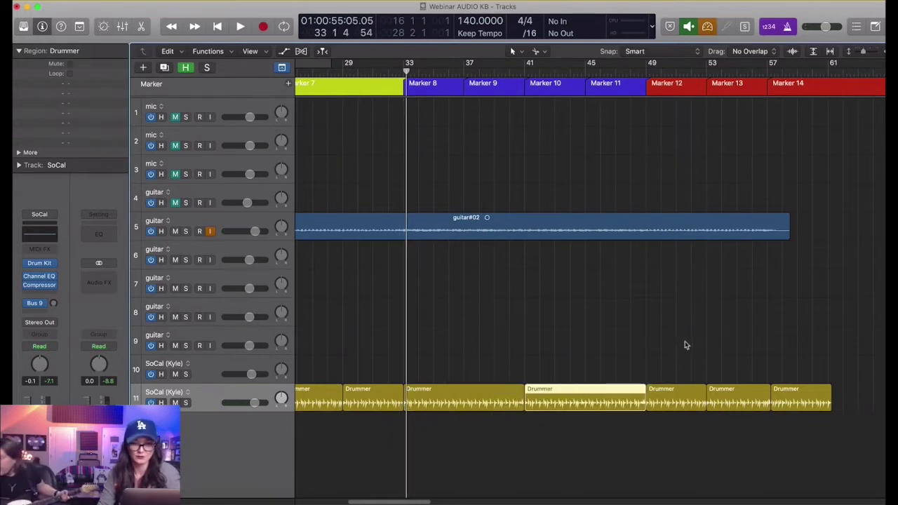
double_click(650, 72)
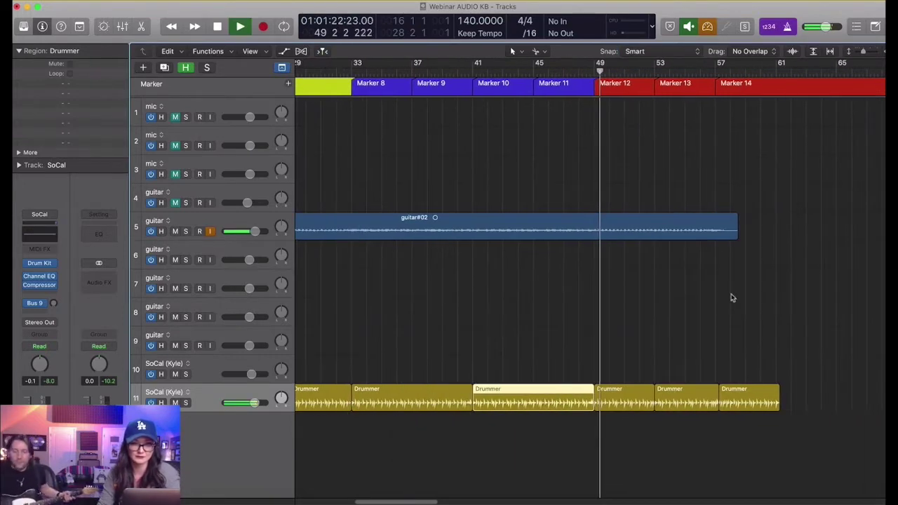
Step: Delete the last Drummer region, after bar 57, and play back the ending of the arrangement
click(681, 399)
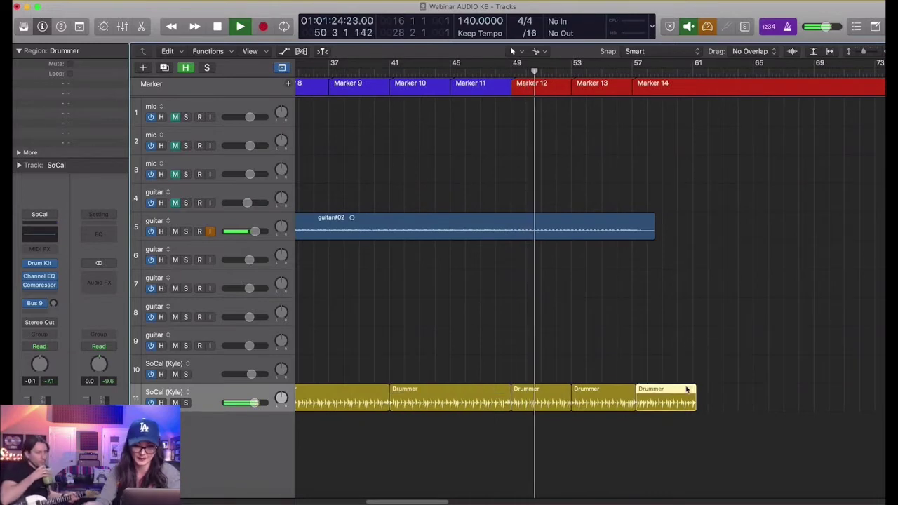
key(Delete)
key(space)
key(super+Right)
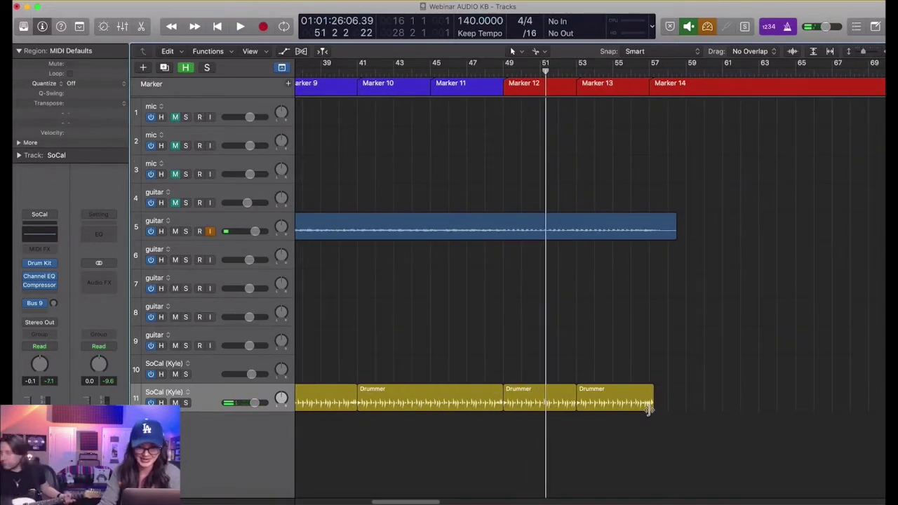
drag(649, 411, 651, 410)
key(space)
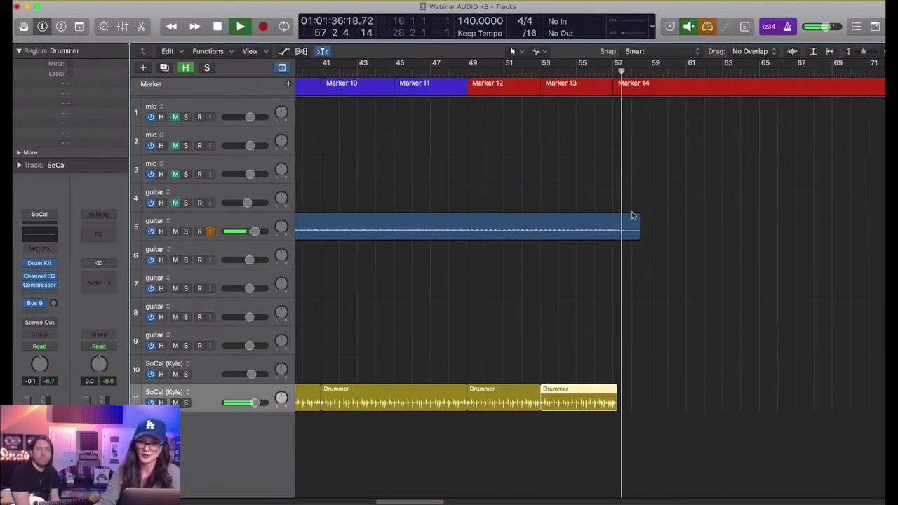
Step: Stop playback, split the guitar take on track 5 at bar 53, and delete the part after the split
key(space)
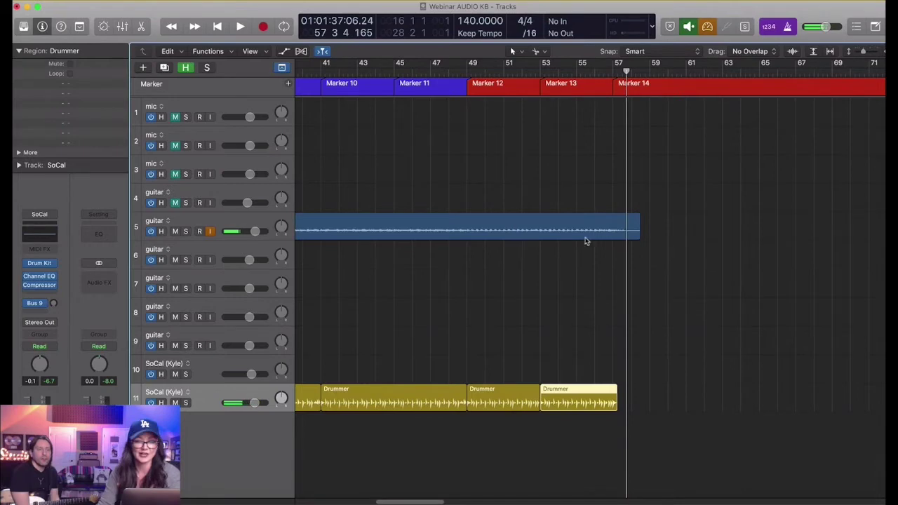
click(543, 229)
key(Delete)
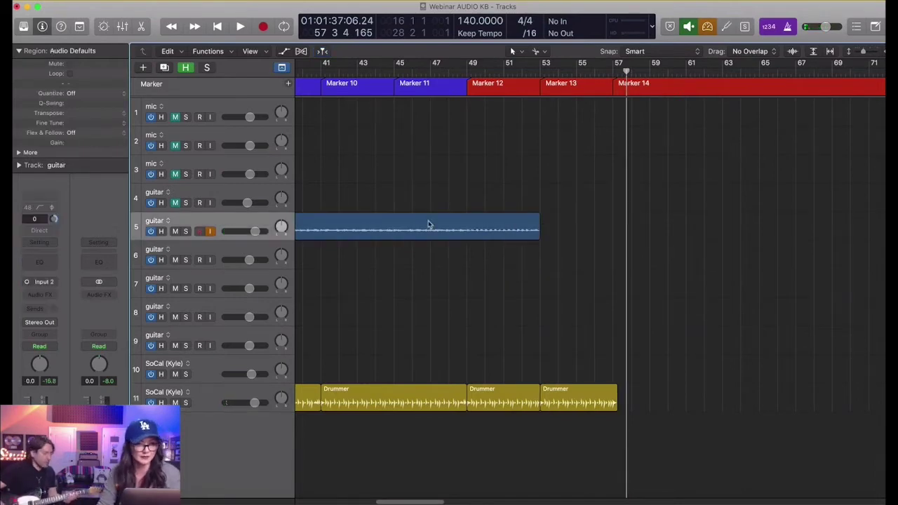
Step: Select guitar track 6, set the playhead to bar 52, and start recording the guitar ending there
key(super+Left)
key(super+Left)
key(super+Left)
key(super+Left)
key(super+Left)
click(254, 249)
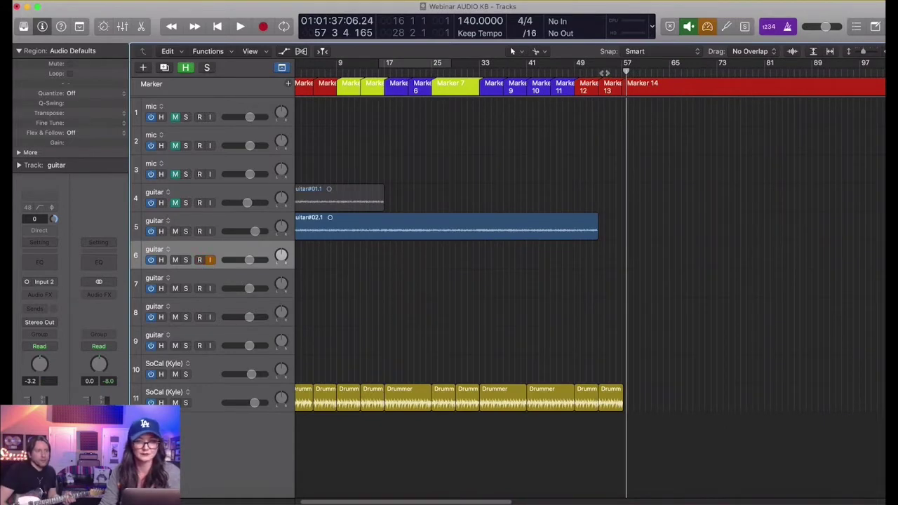
click(604, 73)
key(comma)
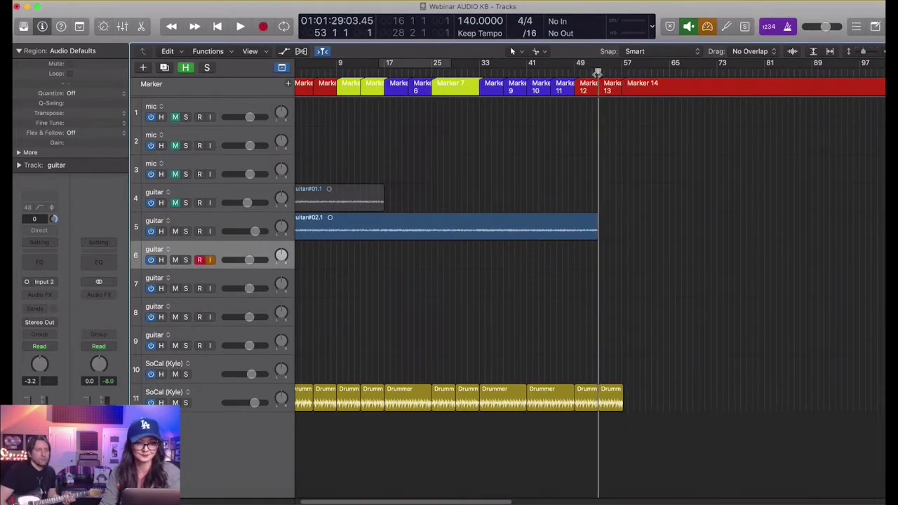
key(comma)
key(r)
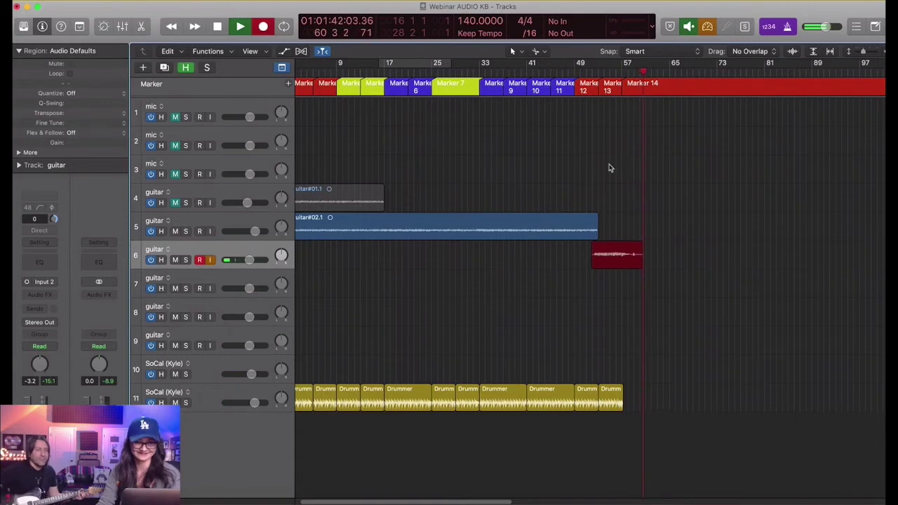
Step: Stop recording, move the new guitar take from track 6 to track 5, and trim its start to bar 53
key(space)
drag(604, 247, 604, 218)
click(594, 254)
key(super+Right)
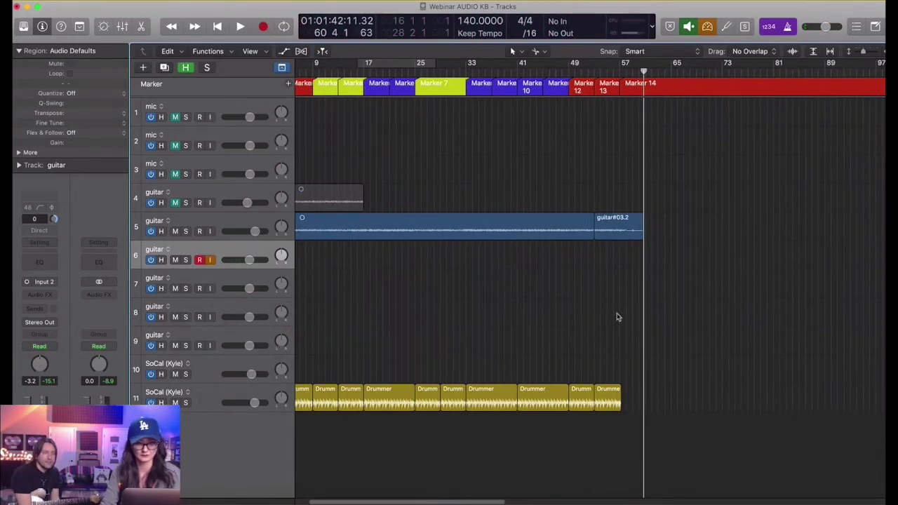
Step: Create one software instrument track below guitar track 6 and load the Fretless Bass sound on it
key(super+Left)
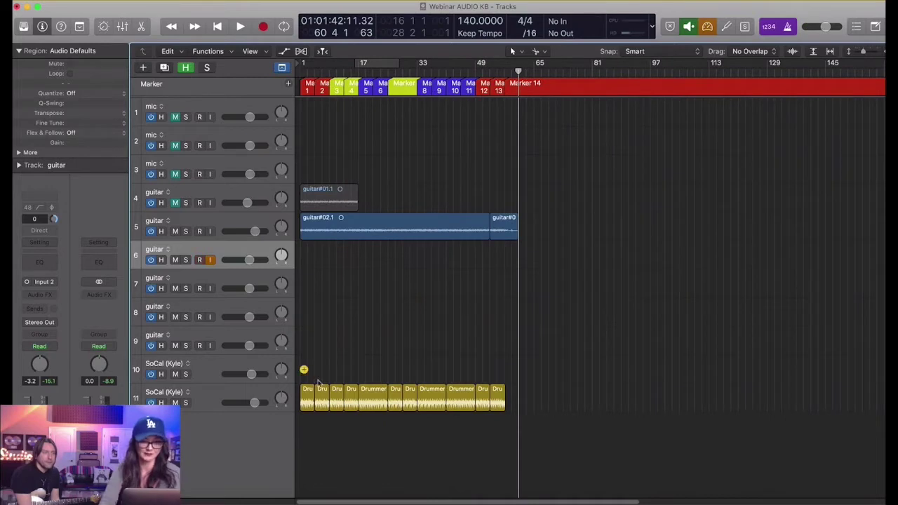
key(alt+super+n)
key(Left)
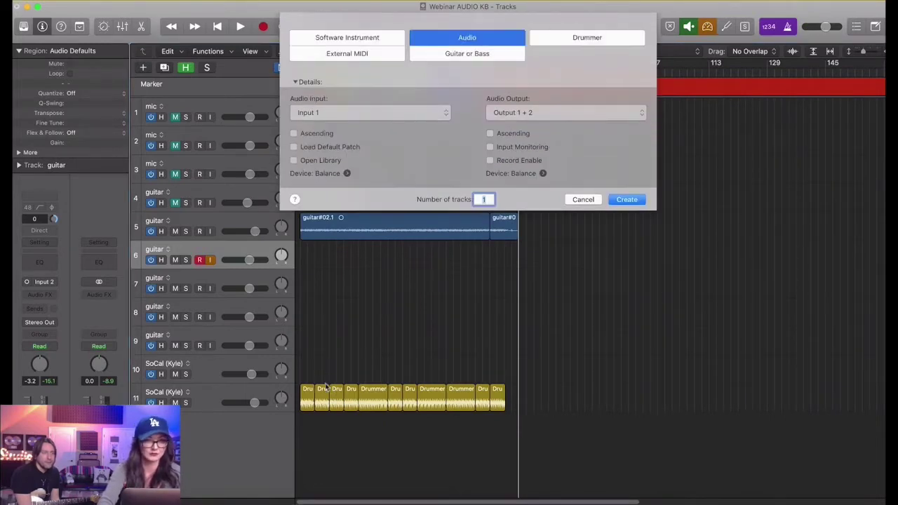
key(Left)
key(Return)
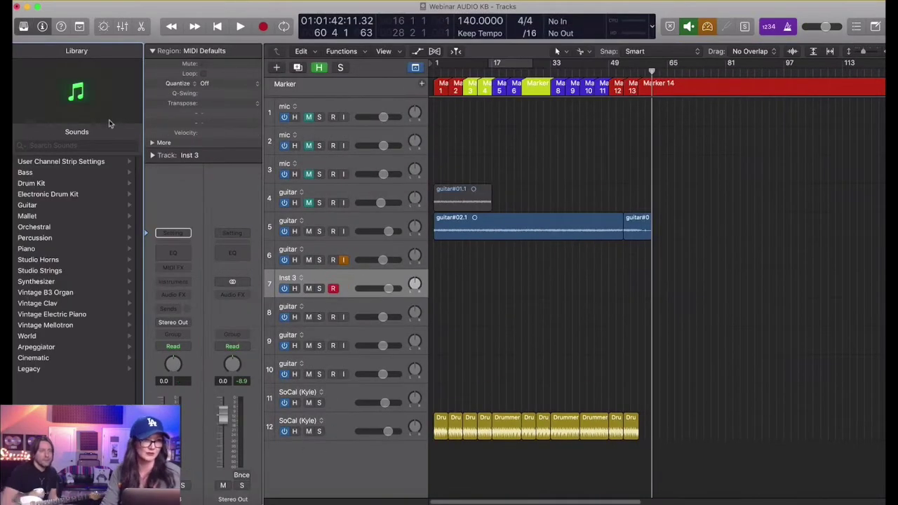
click(63, 172)
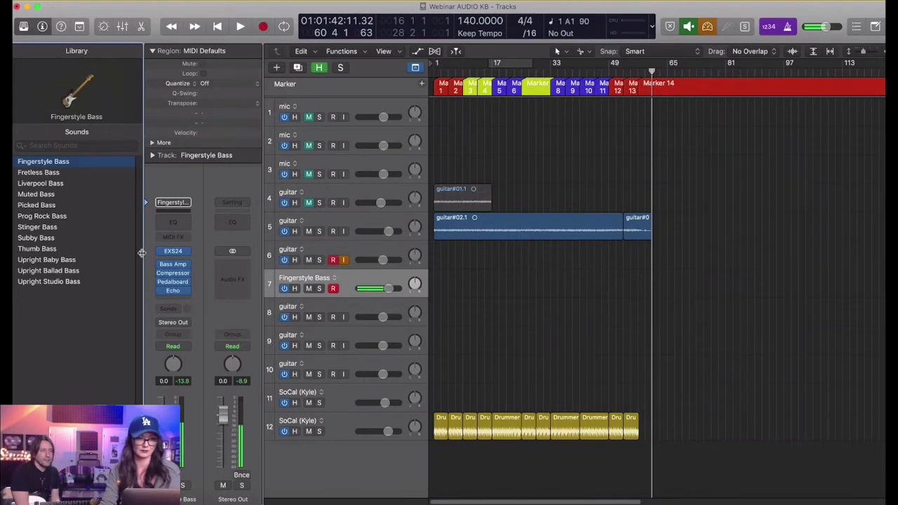
click(65, 173)
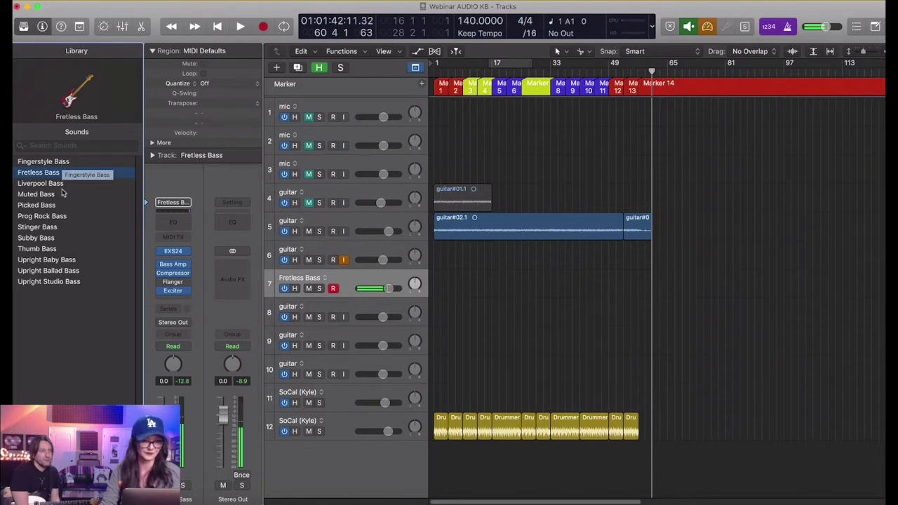
Step: Add the Transposer MIDI effect to the Fretless Bass track and set its transposition to -3 semitones
click(172, 236)
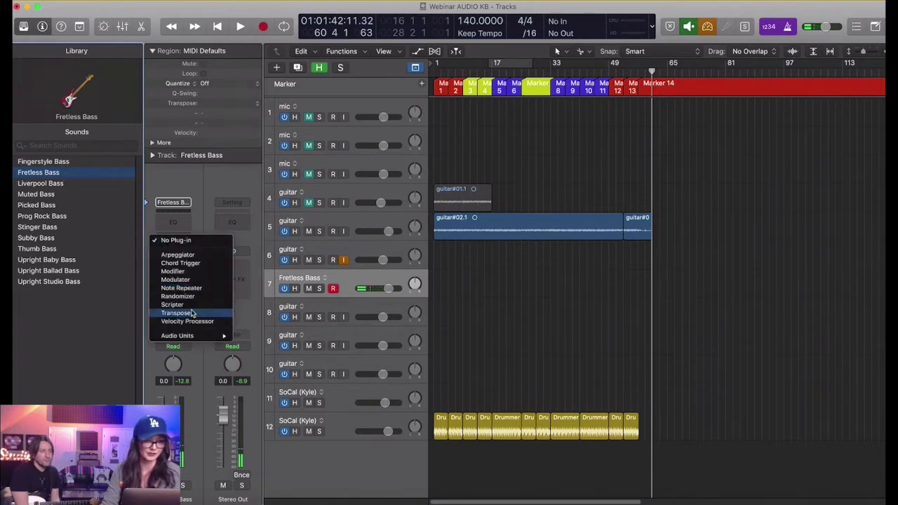
click(177, 313)
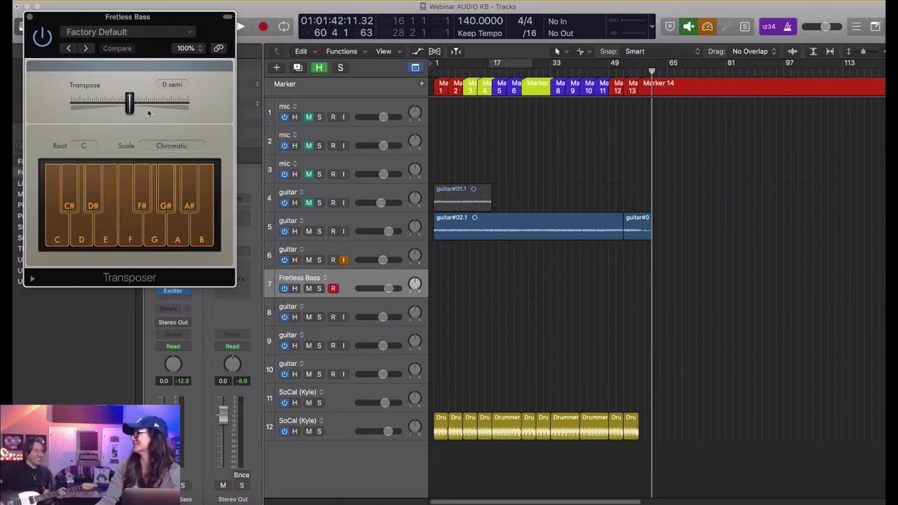
drag(131, 105, 122, 104)
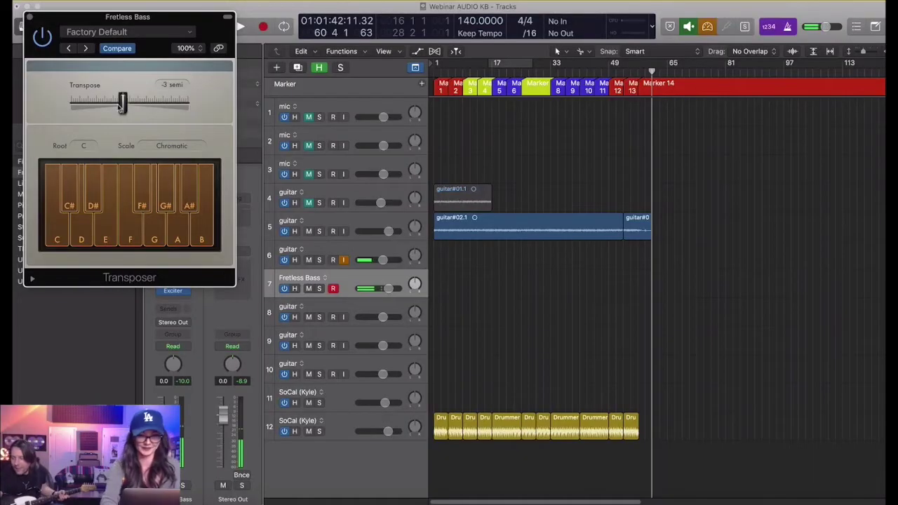
Step: Return the playhead to bar 1 and disarm guitar track 6, turning off its input monitoring
key(Return)
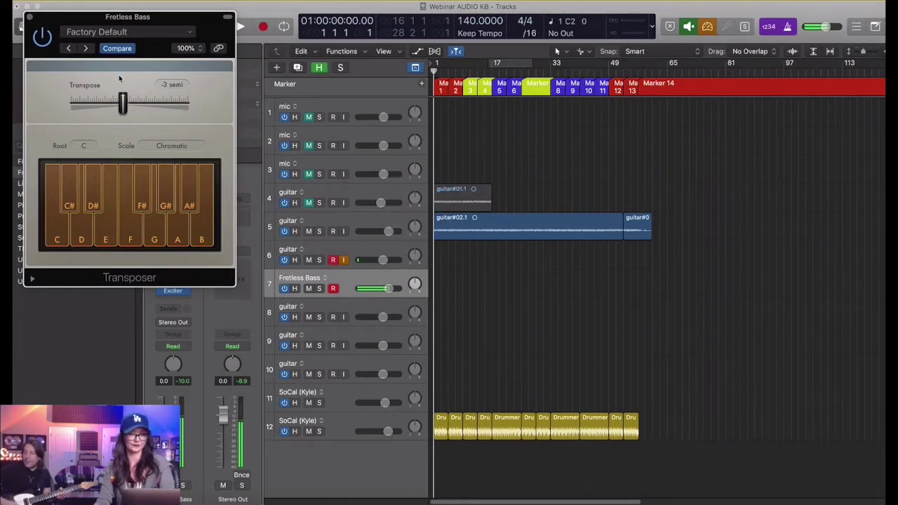
click(337, 261)
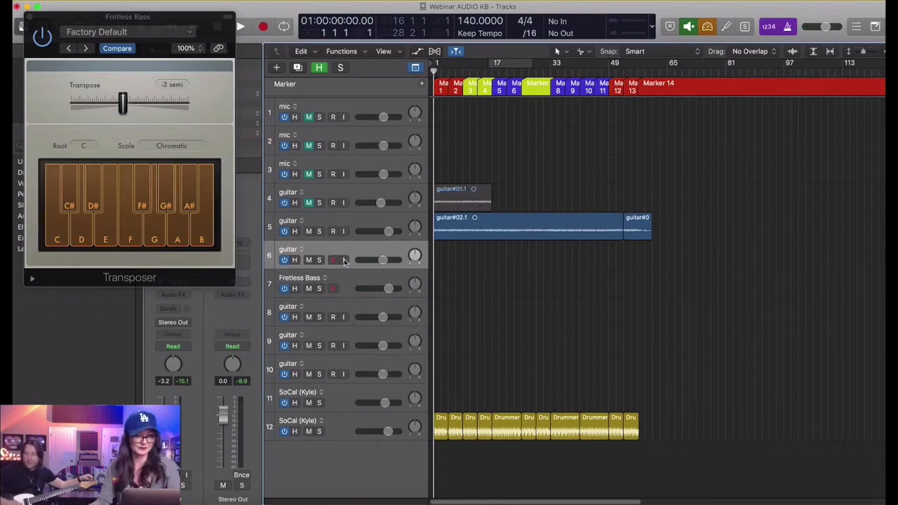
key(super+Left)
key(super+Left)
key(super+Right)
key(super+Right)
key(super+Right)
key(super+Right)
key(super+Right)
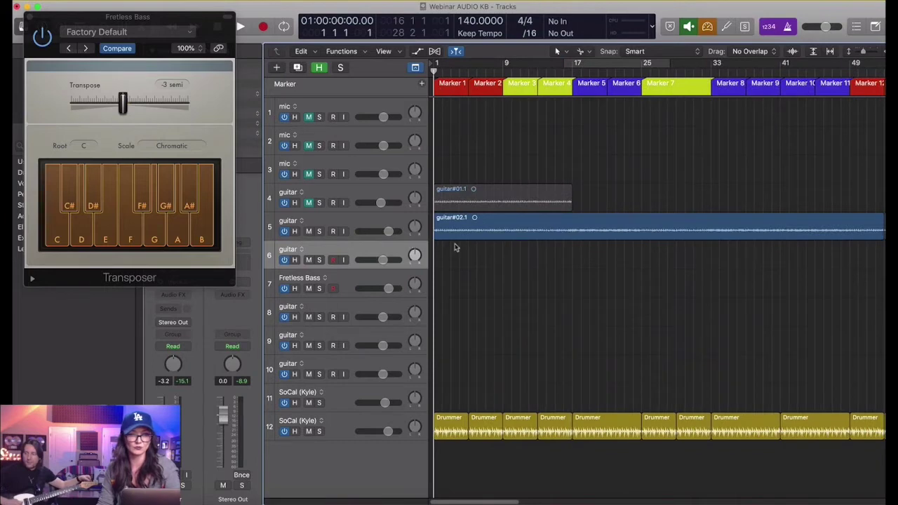
Step: Select the Fretless Bass track, close the Transposer window, and enable the track for recording
click(340, 280)
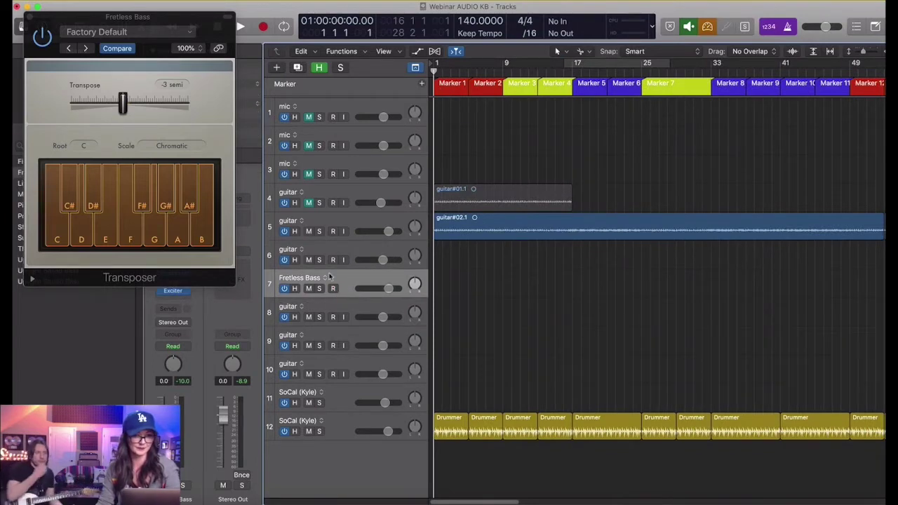
click(28, 17)
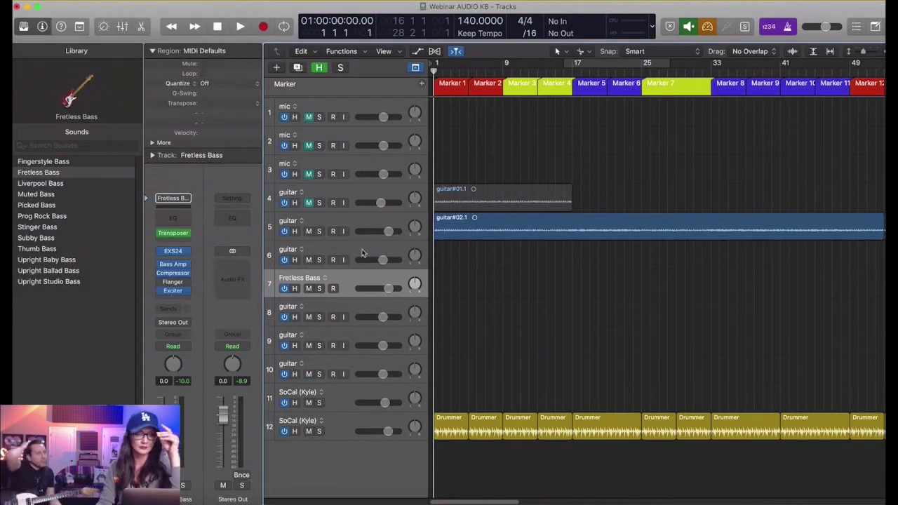
click(334, 288)
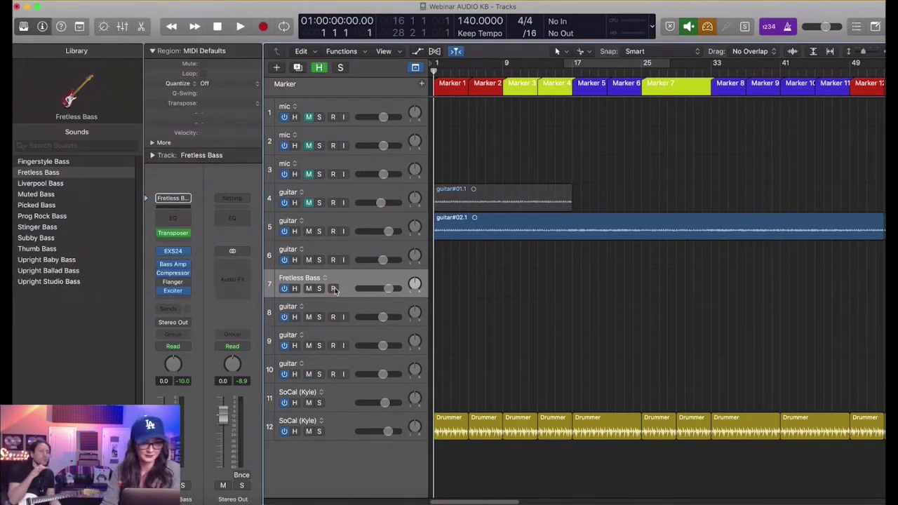
click(334, 289)
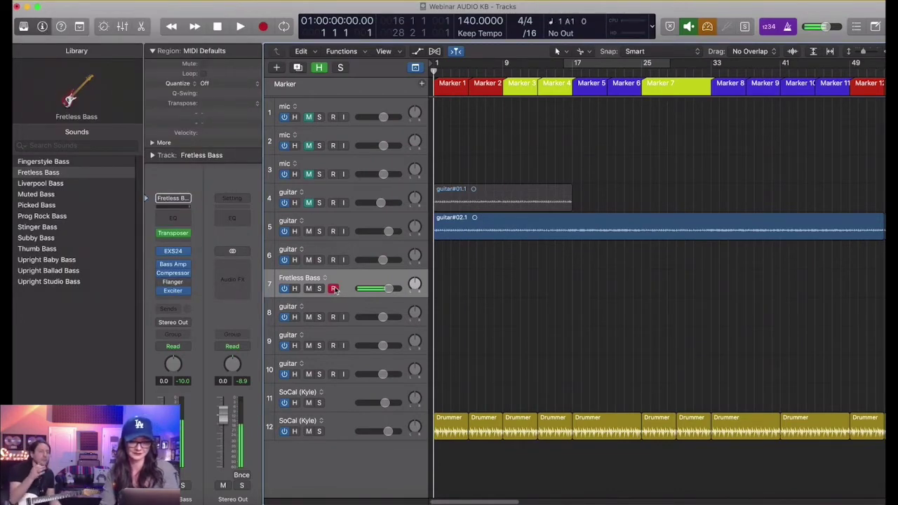
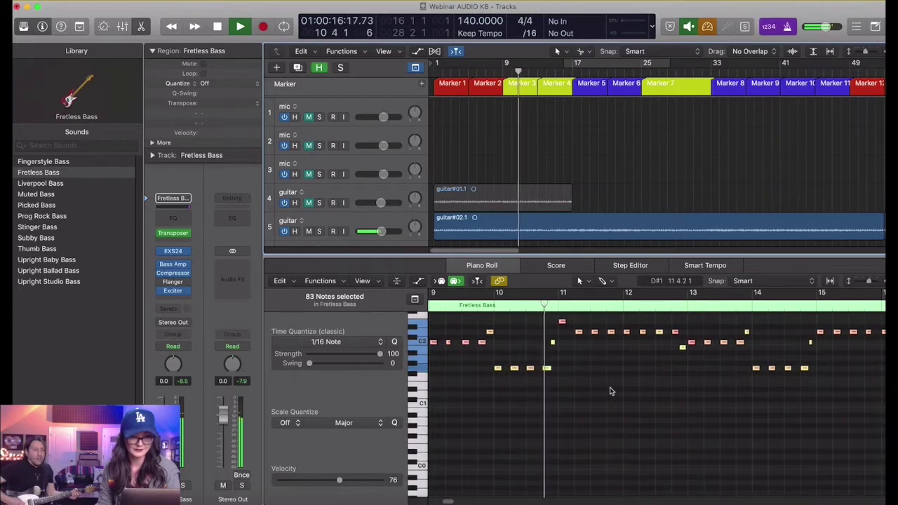
Step: Lower the bass note at position 11 1 1 1 to D2 and play back the passage around it
key(space)
click(556, 323)
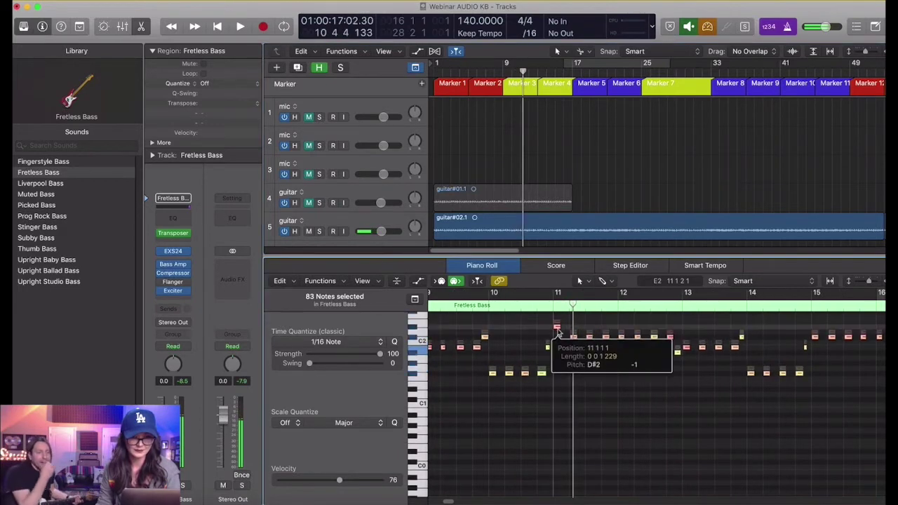
drag(556, 323, 557, 330)
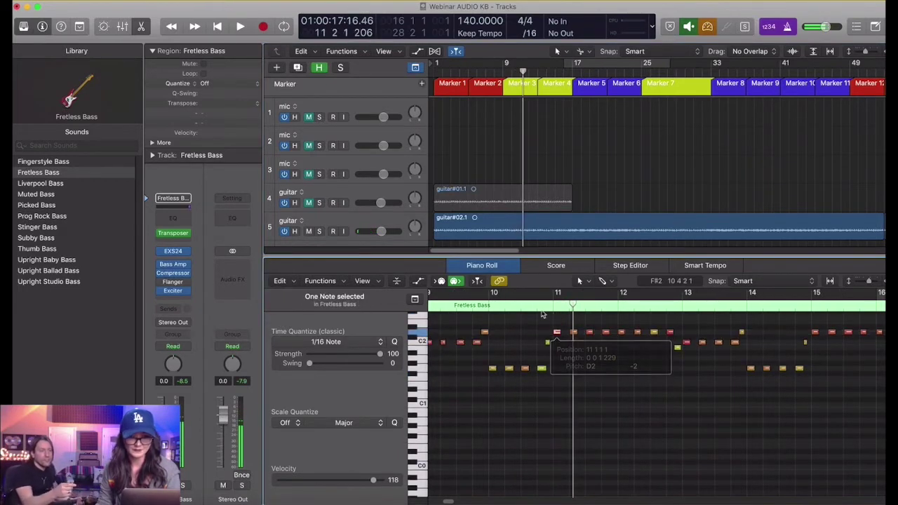
click(536, 308)
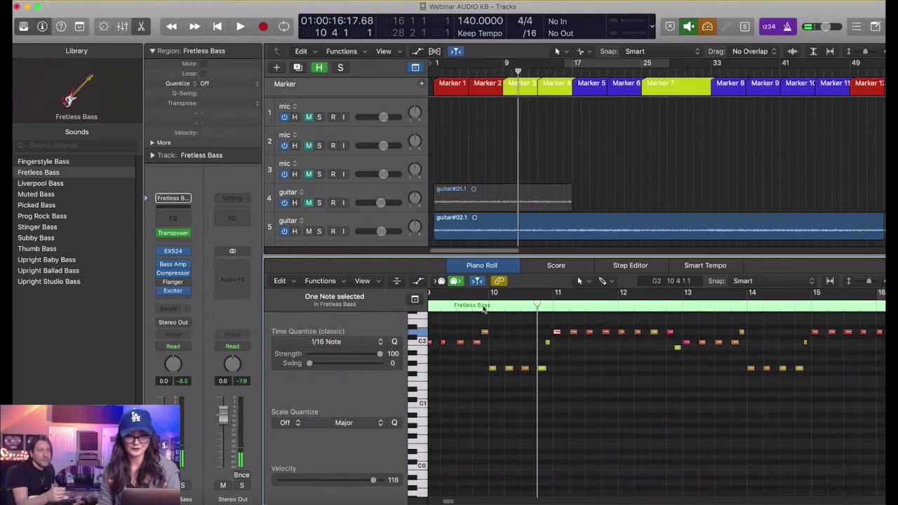
key(space)
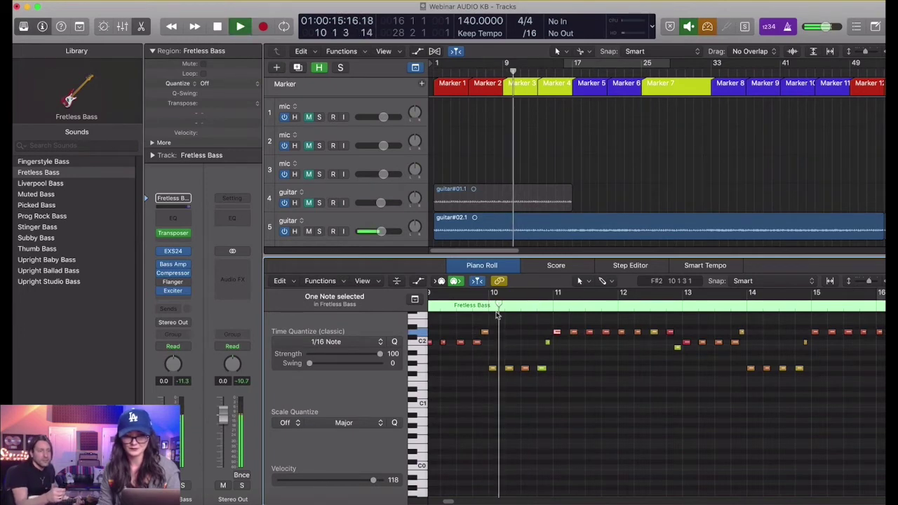
key(space)
Step: Select the C2 note at 10 4 3 1 and listen to the bass line from bar 10 through bar 15
click(548, 343)
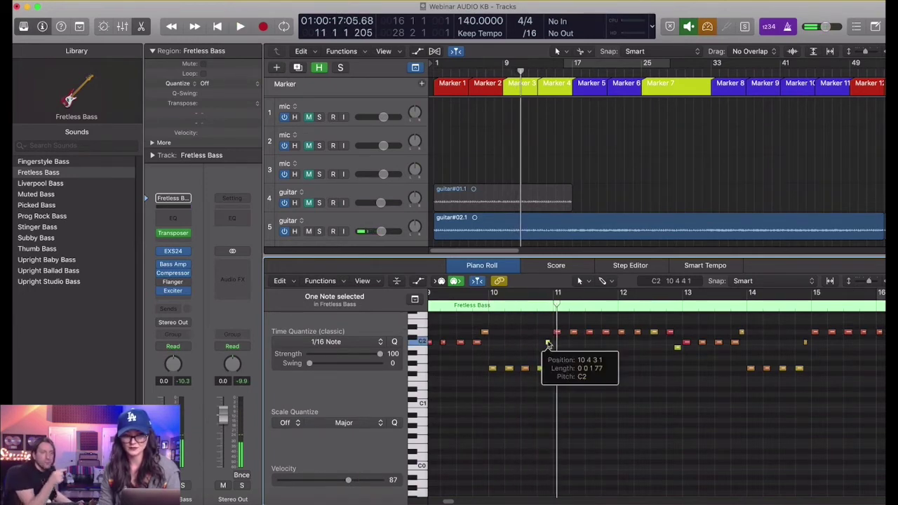
click(537, 300)
key(space)
scroll(607, 364, right, 2)
scroll(607, 364, up, 3)
scroll(606, 365, down, 3)
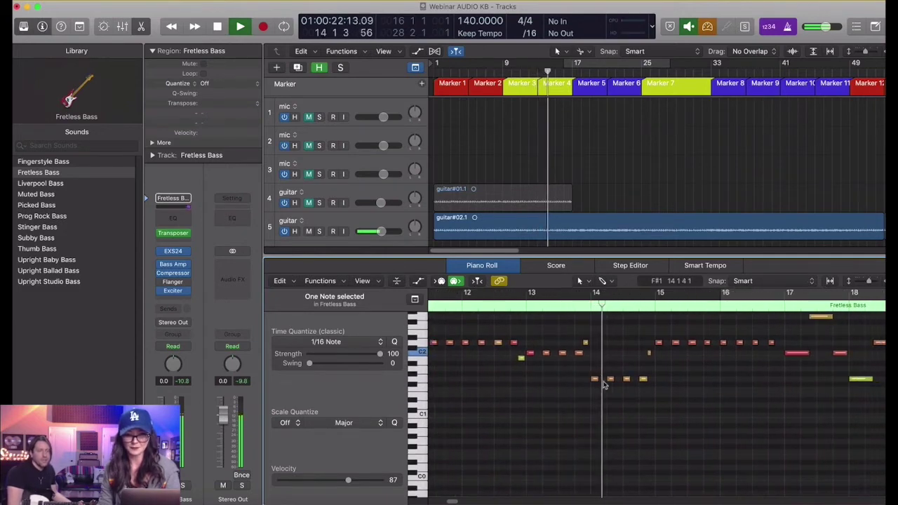
scroll(593, 368, down, 1)
key(space)
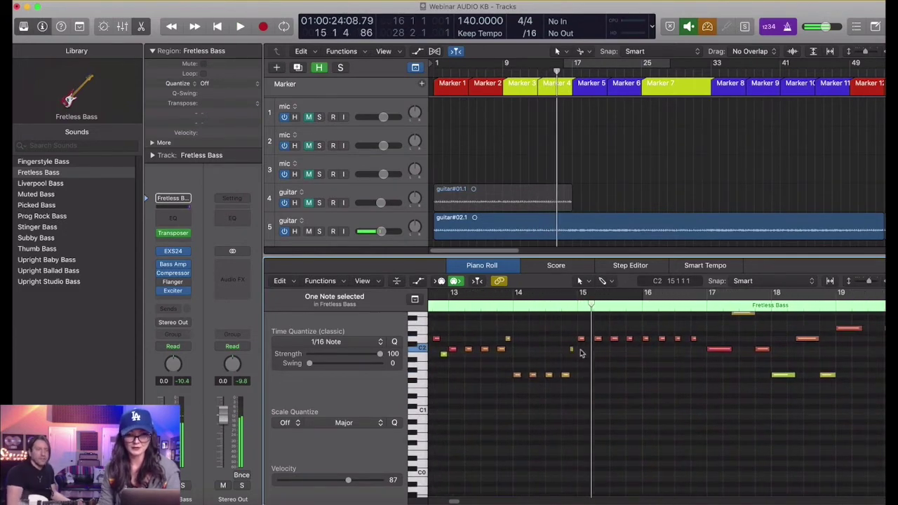
Step: Lengthen the short C2 note at 14 4 3 1 and listen to the bass line from bar 15 onward
click(572, 349)
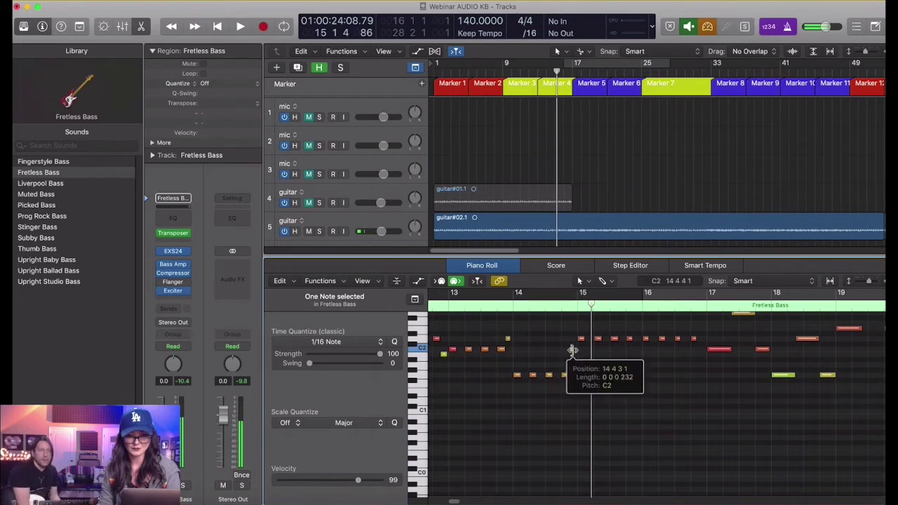
key(space)
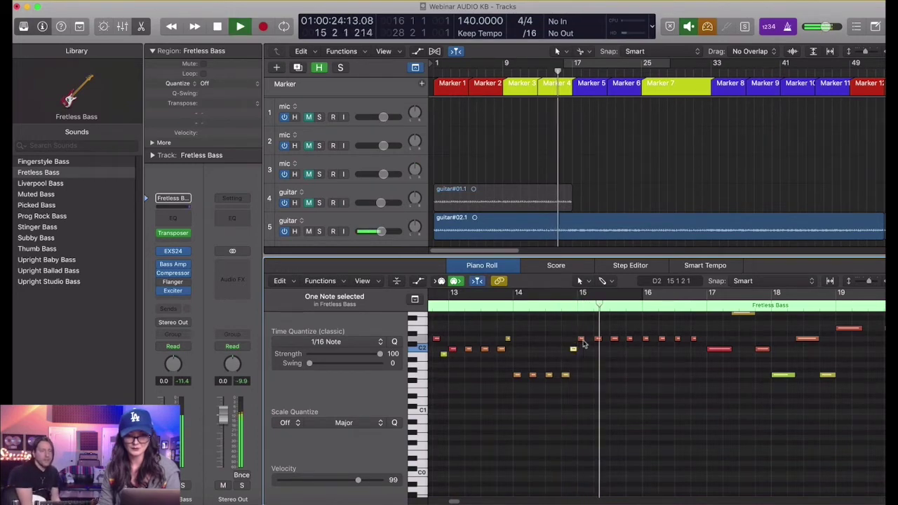
scroll(594, 352, right, 3)
scroll(597, 356, down, 2)
scroll(597, 358, up, 3)
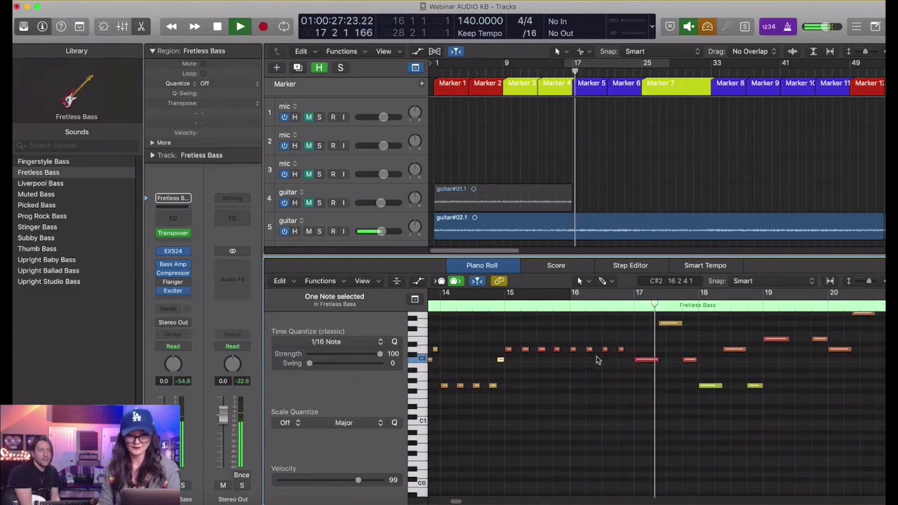
scroll(597, 360, right, 5)
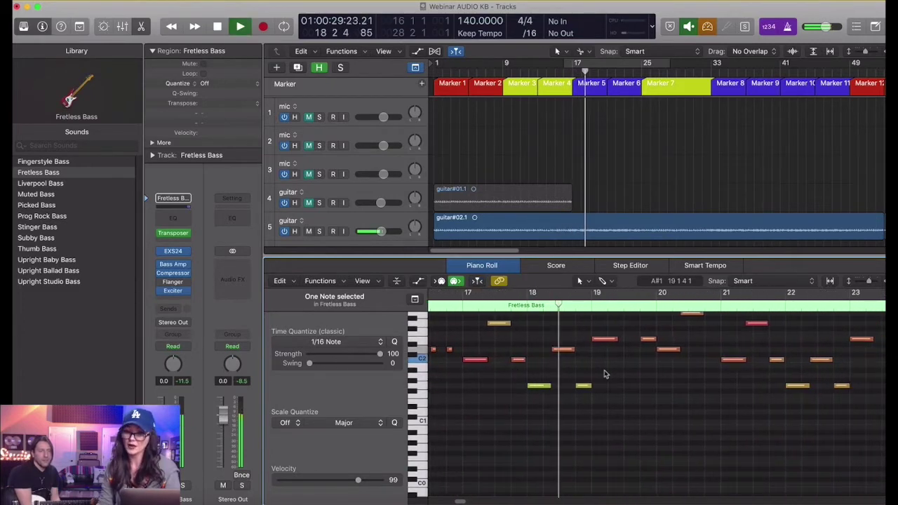
scroll(654, 375, right, 2)
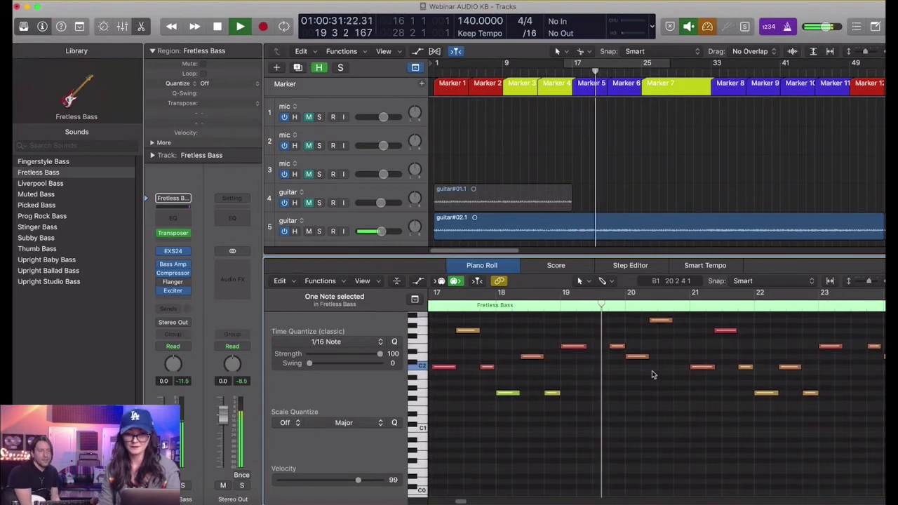
scroll(653, 375, up, 2)
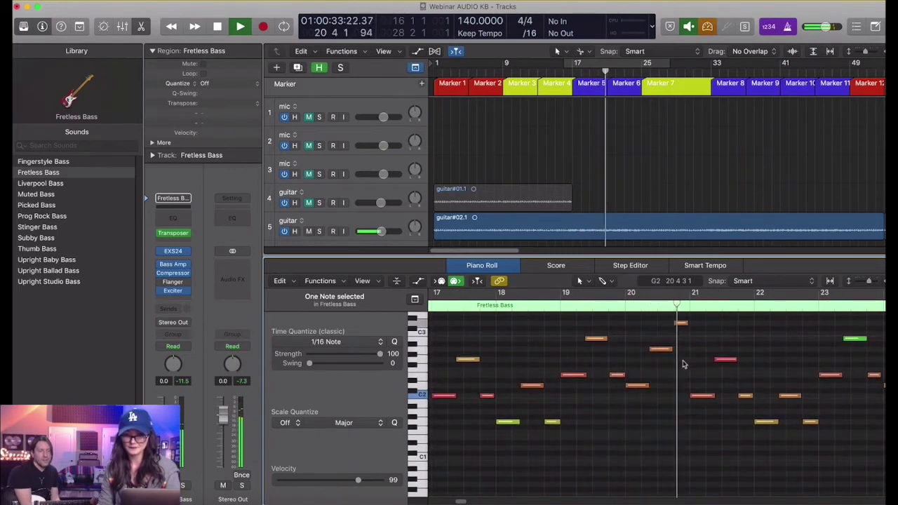
scroll(684, 364, right, 2)
scroll(677, 400, right, 6)
scroll(676, 410, down, 2)
Step: Raise the C2 note in the middle of bar 22 to D2 and play the bass line on into bar 25
key(space)
scroll(676, 411, right, 3)
drag(626, 371, 623, 359)
key(space)
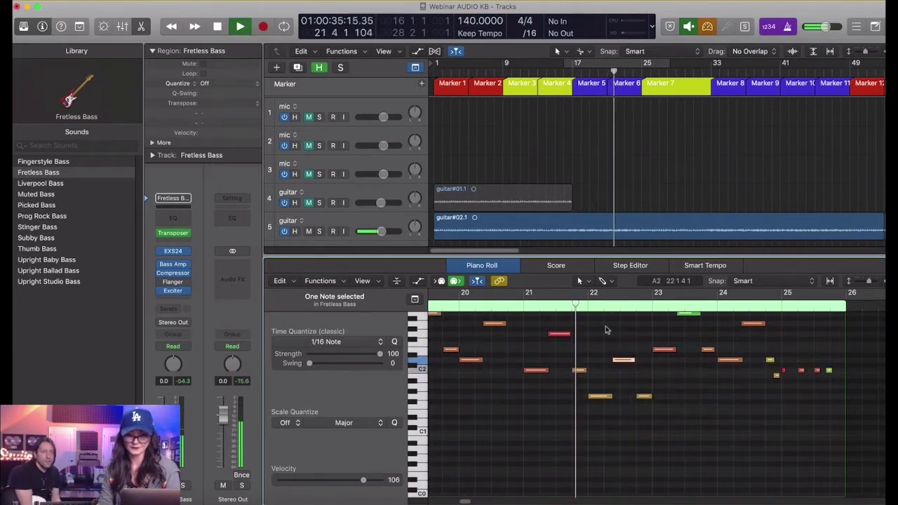
scroll(632, 403, right, 6)
scroll(633, 414, up, 2)
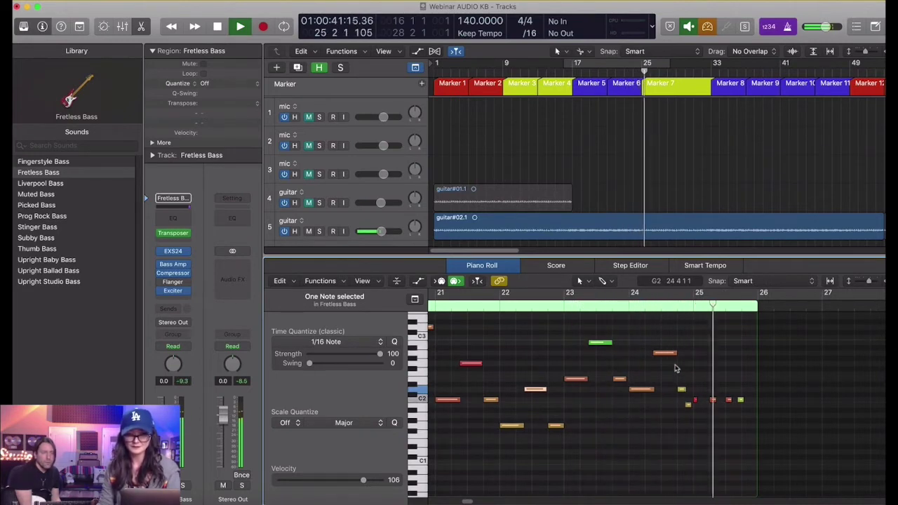
Step: Stop playback and delete the four stray bass notes in bar 25
key(space)
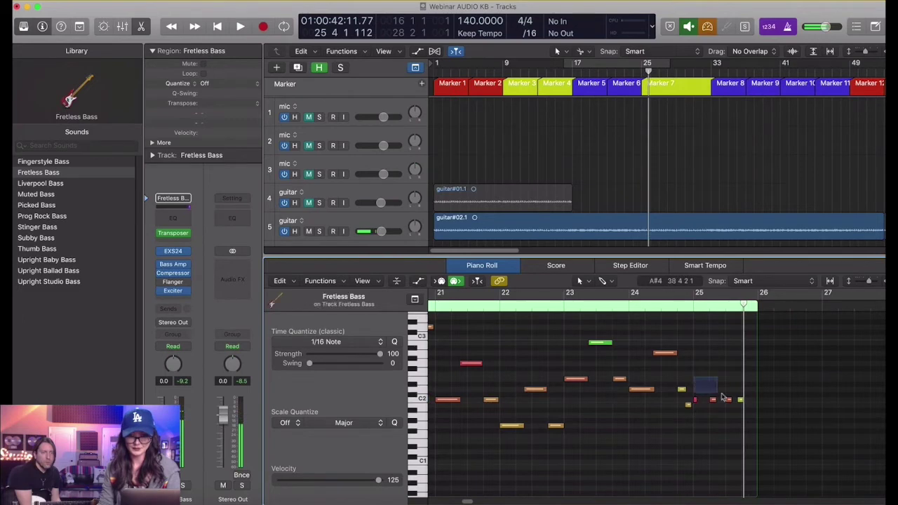
drag(737, 405, 738, 402)
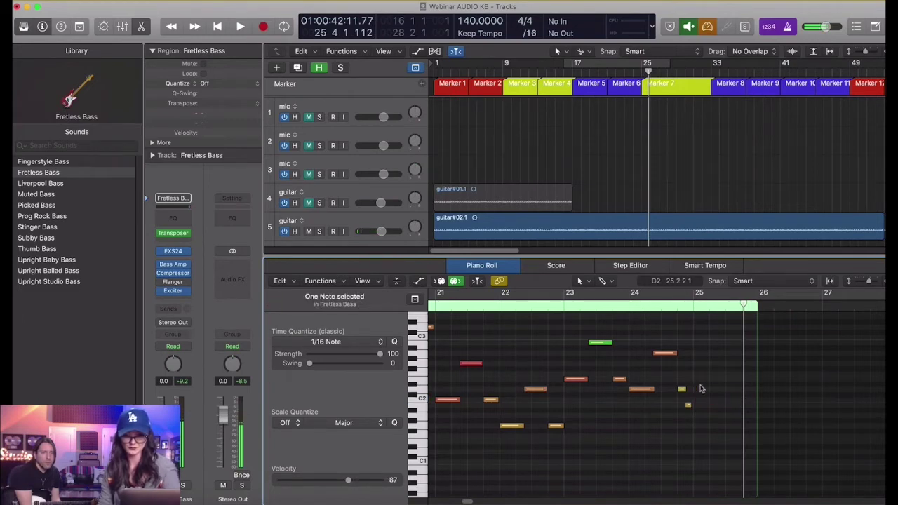
scroll(696, 401, up, 4)
scroll(695, 402, down, 8)
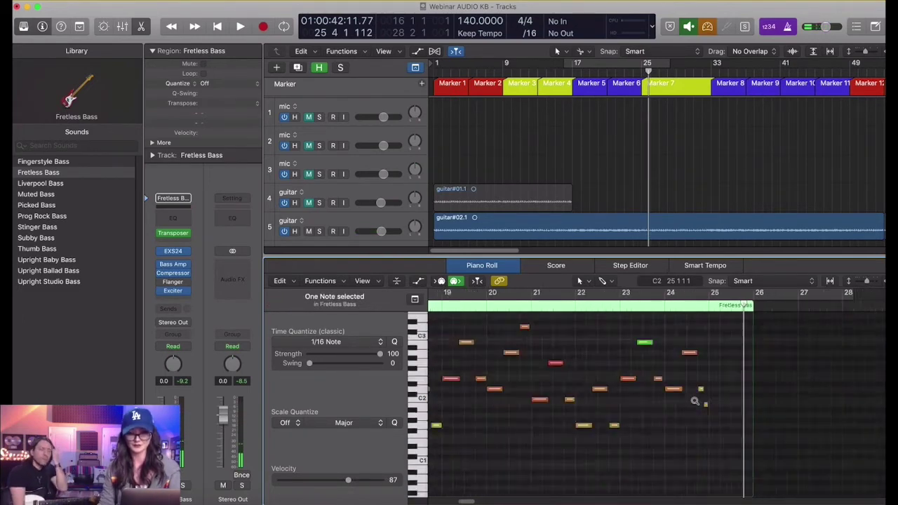
Step: Return the playhead to bar 1, briefly start playback, and close the Piano Roll
scroll(621, 372, left, 10)
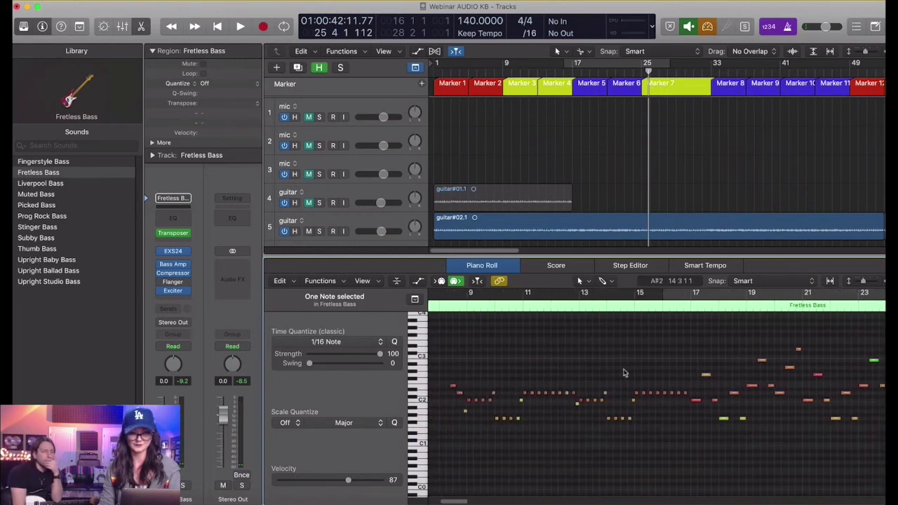
scroll(511, 327, left, 8)
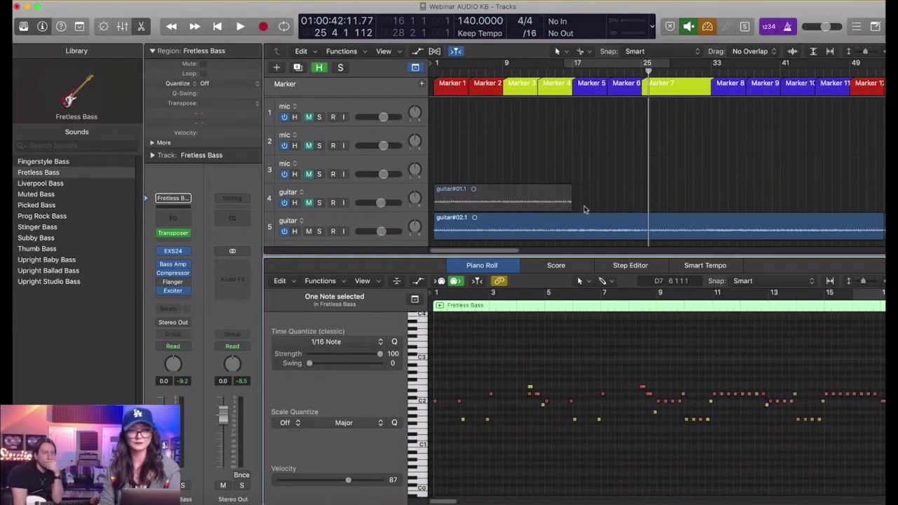
key(Return)
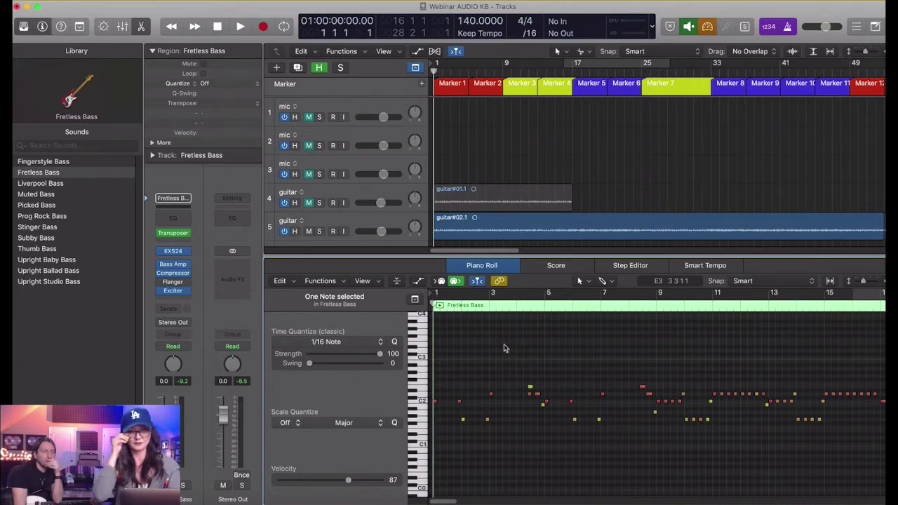
key(space)
key(space)
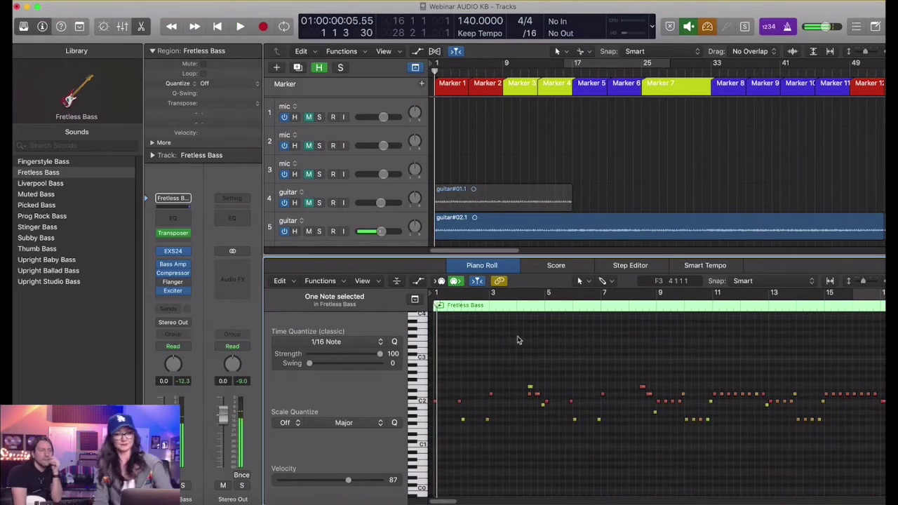
key(x)
key(x)
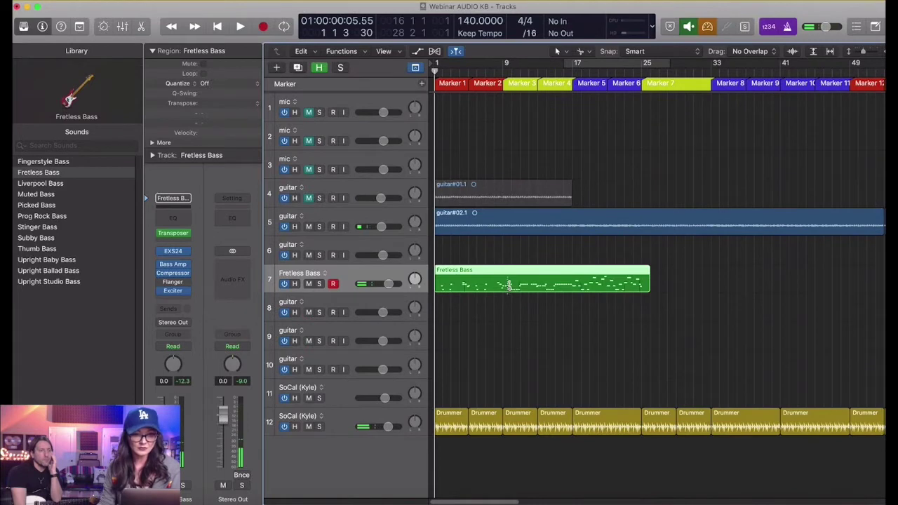
Step: Split the Fretless Bass region at bar 9 and copy its second part to bar 25
click(510, 284)
drag(518, 290, 661, 285)
Step: Play the arrangement from just before bar 25 with cycle mode off to check the transition into the copied bass region
click(635, 78)
key(space)
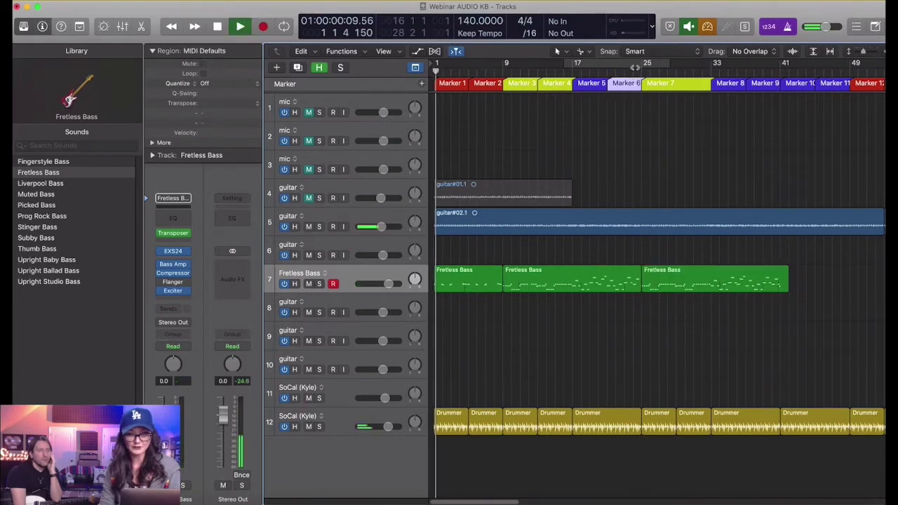
click(634, 69)
click(633, 69)
click(633, 71)
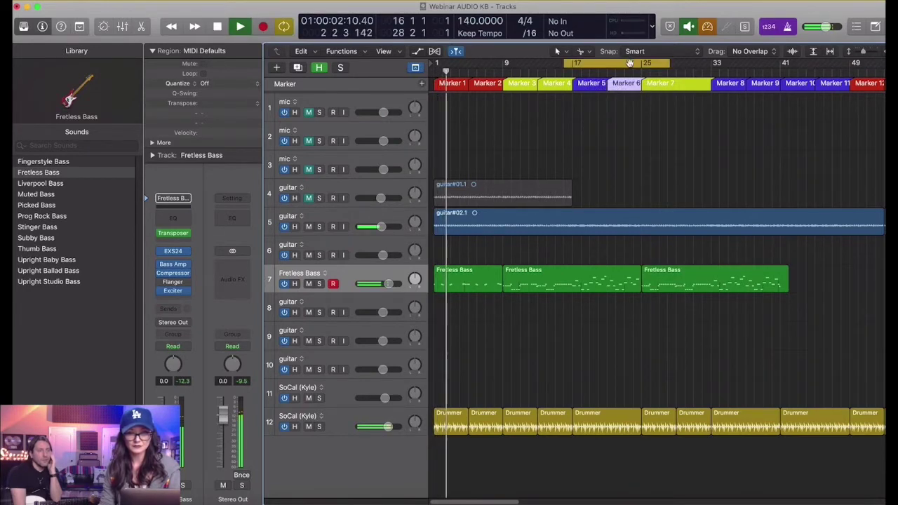
click(634, 67)
scroll(652, 88, right, 4)
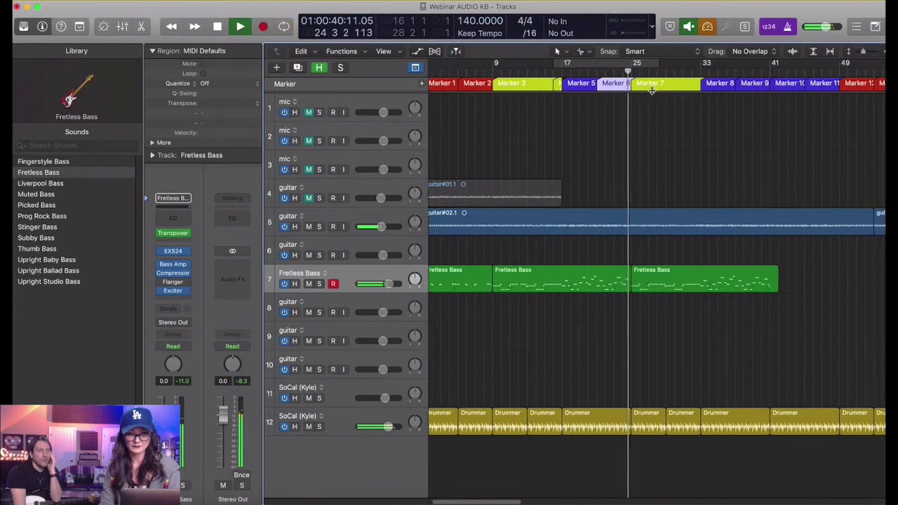
Step: Split the copied Fretless Bass region at bar 33 and duplicate its second part at bar 41
key(super+Right)
key(super+Right)
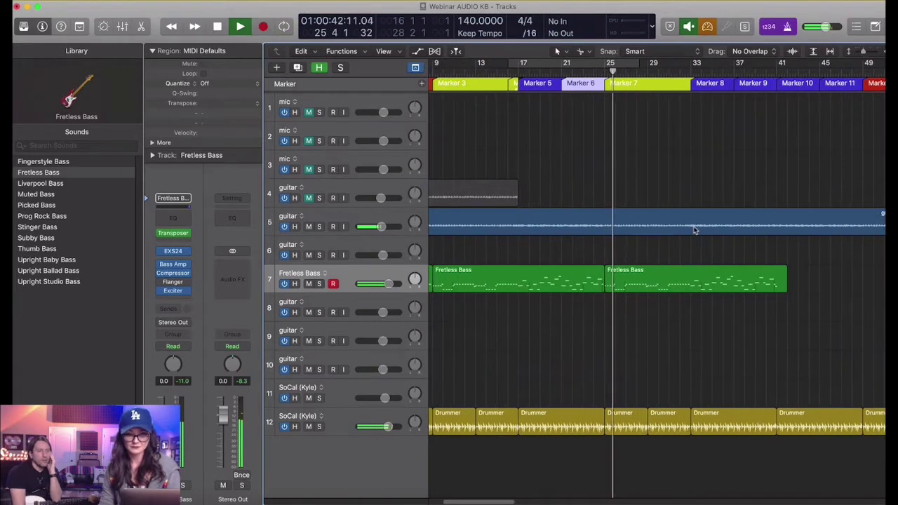
scroll(667, 253, right, 3)
click(621, 284)
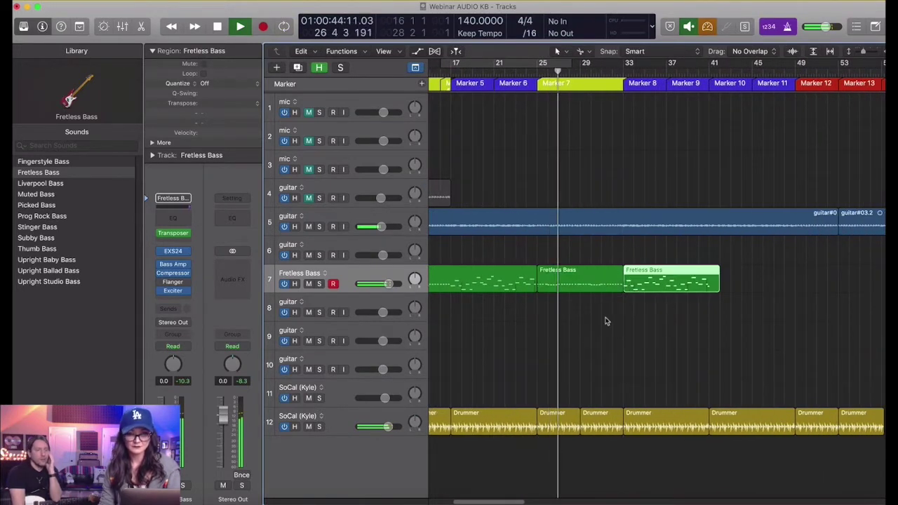
drag(672, 281, 756, 280)
Step: Open the Fretless Bass region under Marker 7 in the Piano Roll and select the C2 note just before bar 27
double_click(556, 279)
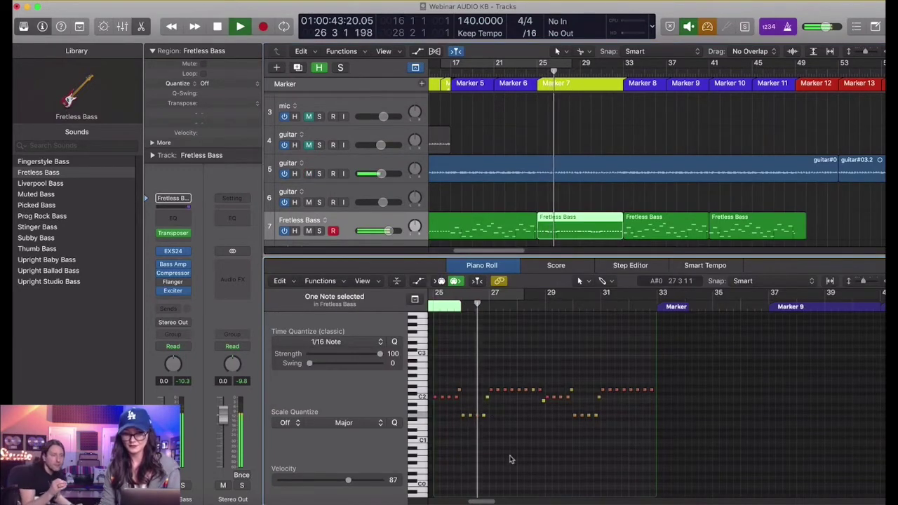
key(space)
click(487, 399)
key(super+Right)
key(super+Right)
key(super+Right)
key(super+Right)
scroll(483, 411, up, 1)
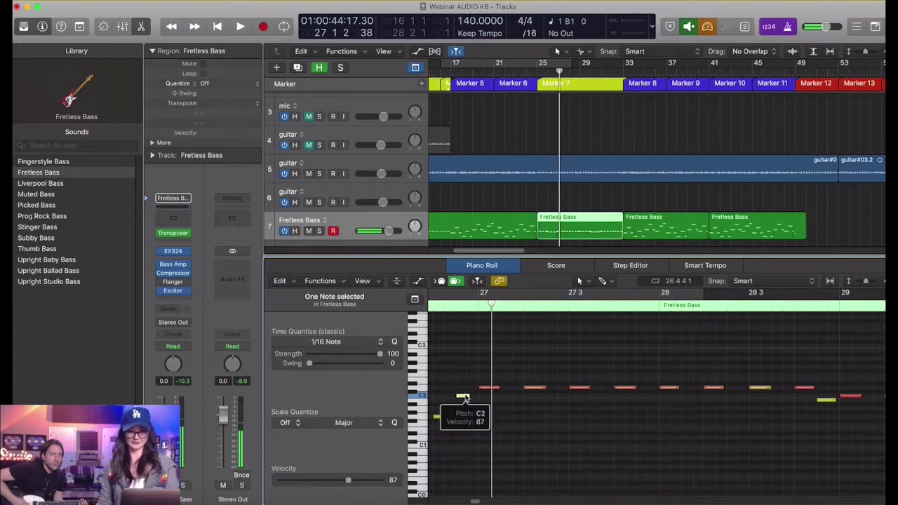
scroll(549, 370, left, 3)
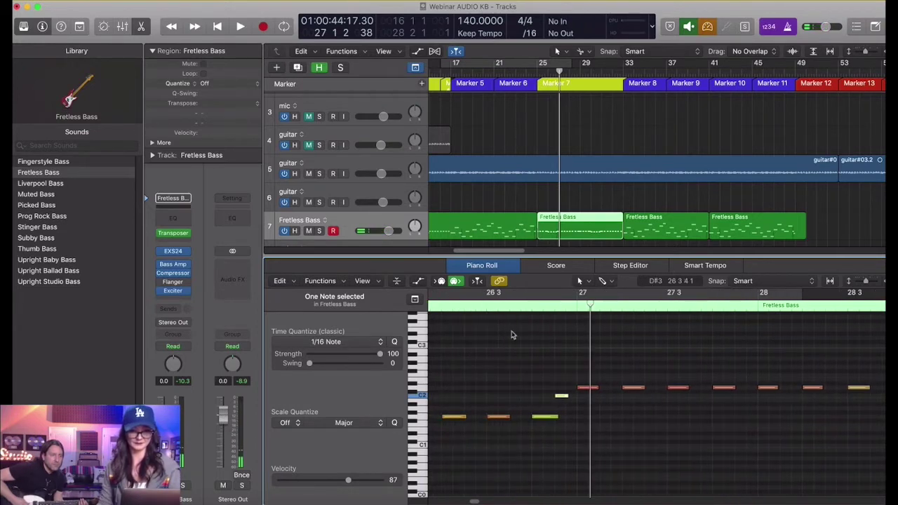
Step: Audition the end of bar 26, lower its last C2 note to B1, and play the passage again
double_click(474, 306)
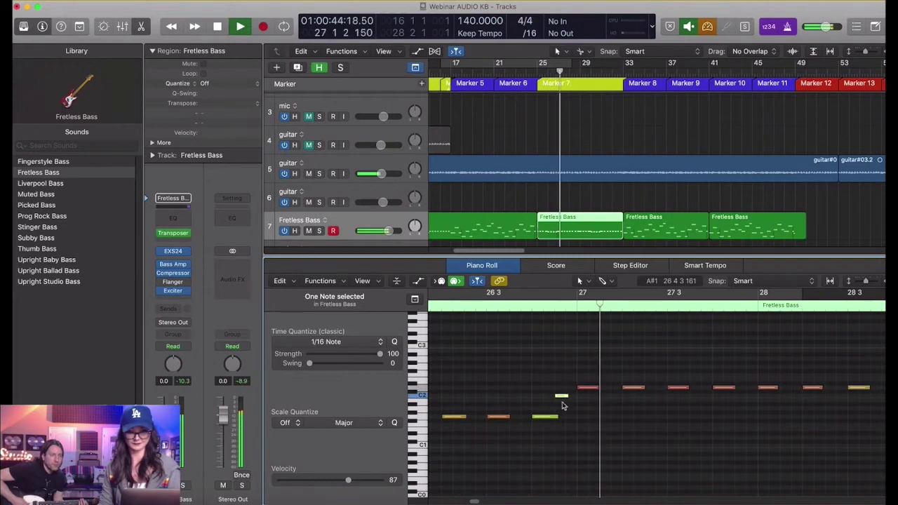
key(space)
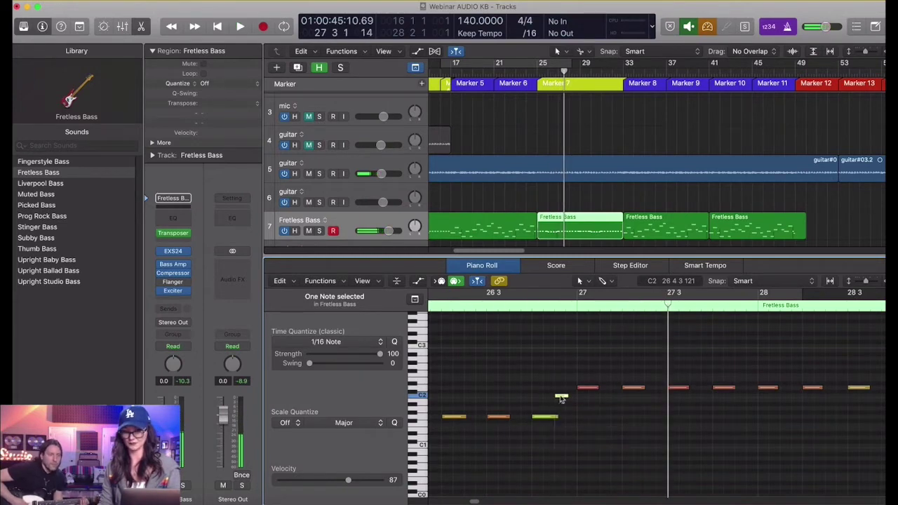
drag(561, 397, 561, 400)
click(474, 307)
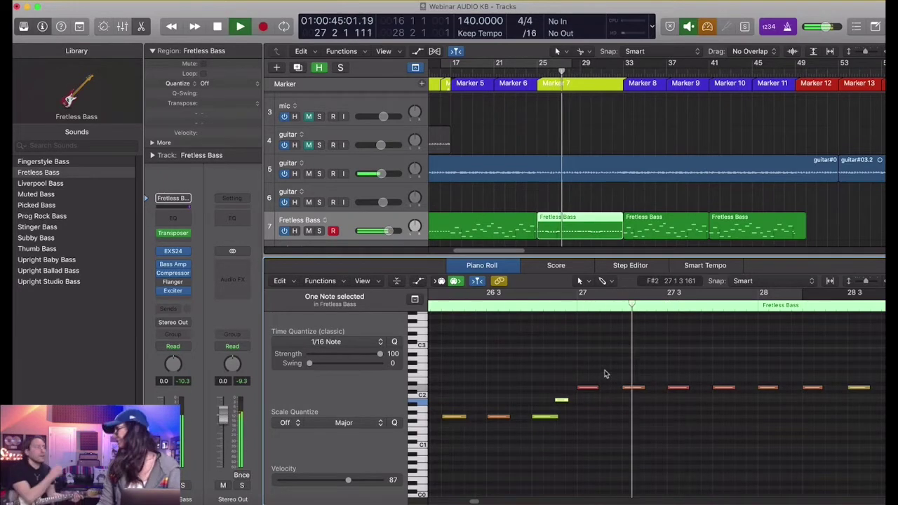
Step: Close the Piano Roll and delete the part of the Fretless Bass region under Marker 3, from bar 9 to bar 17
key(x)
key(x)
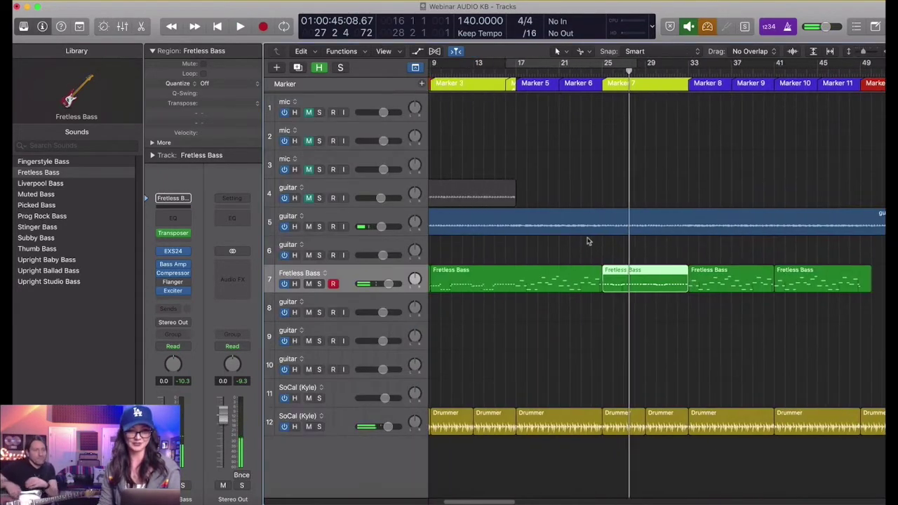
drag(582, 285, 585, 283)
click(566, 281)
key(Delete)
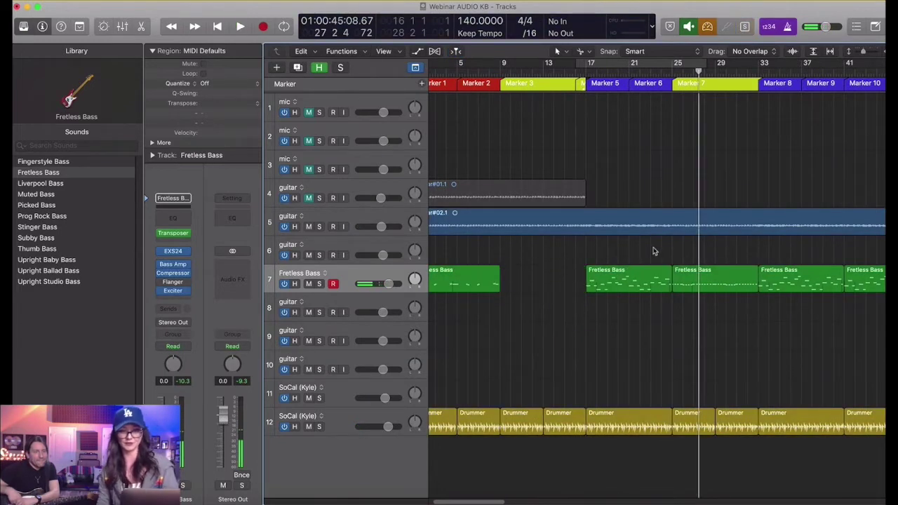
Step: Copy the corrected Fretless Bass region from Marker 7 into the gap at bar 9 under Marker 3
drag(699, 271, 526, 282)
key(super+Left)
key(super+Left)
key(super+Left)
key(super+Left)
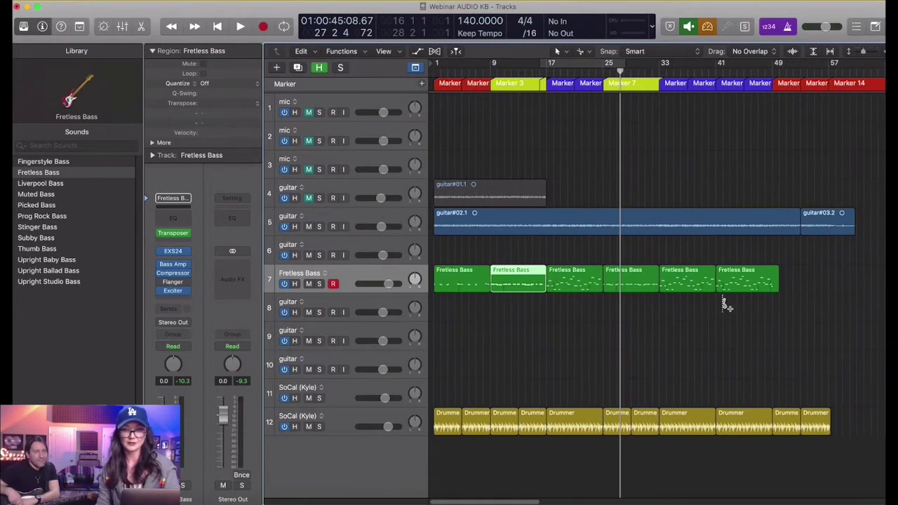
Step: Play from about bar 47 and copy the Marker 7 Fretless Bass region to bar 49 under Marker 12
click(759, 75)
key(space)
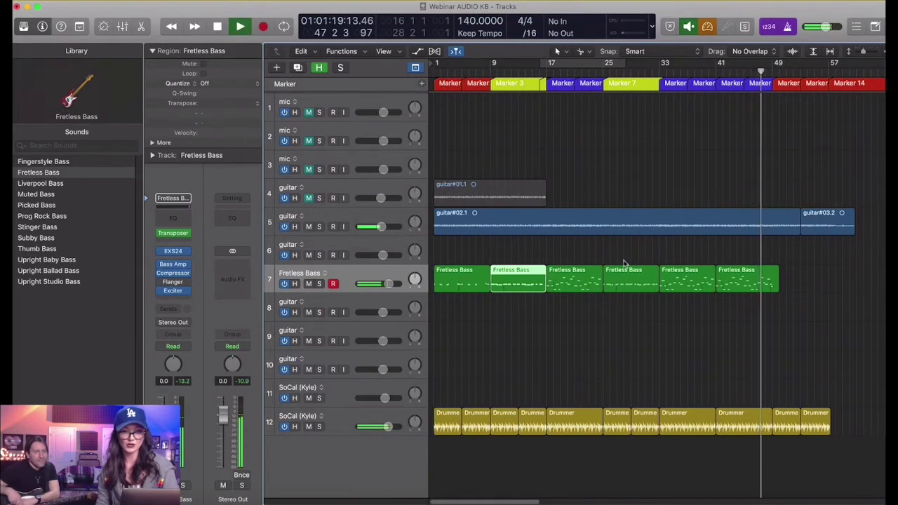
drag(628, 274, 793, 295)
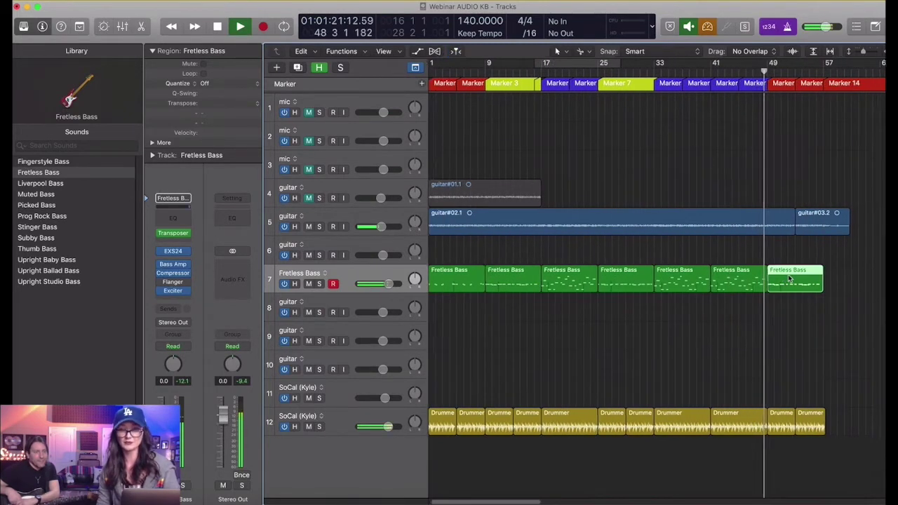
key(super+Right)
key(super+Right)
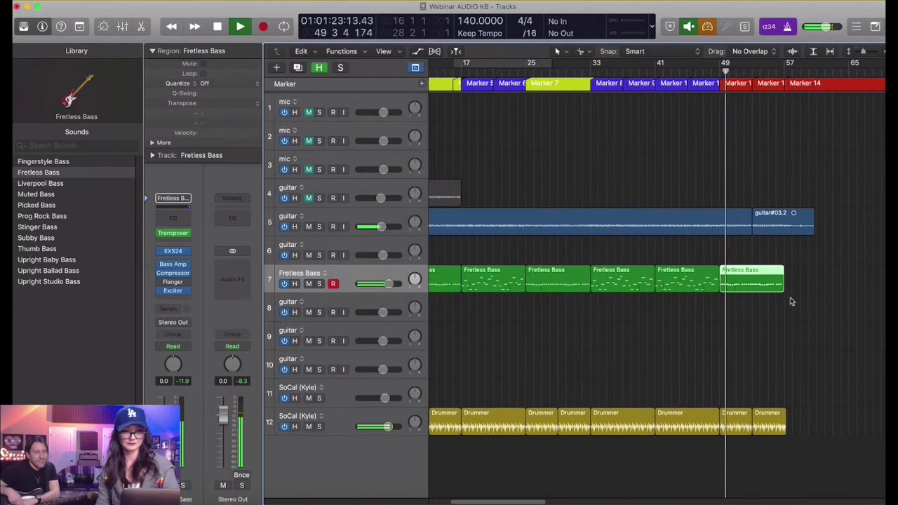
Step: Add a new Fretless Bass track with duplicate settings, stop playback and move the playhead to bar 57
key(super+d)
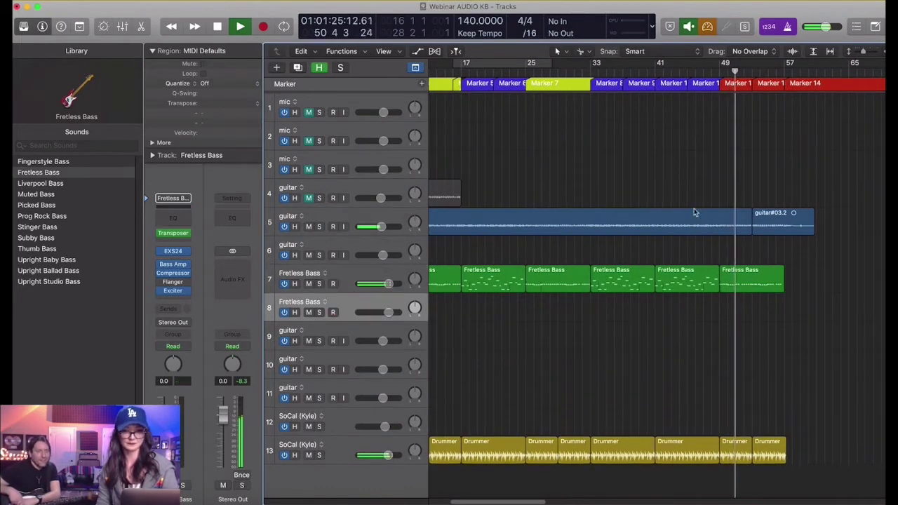
key(space)
click(752, 73)
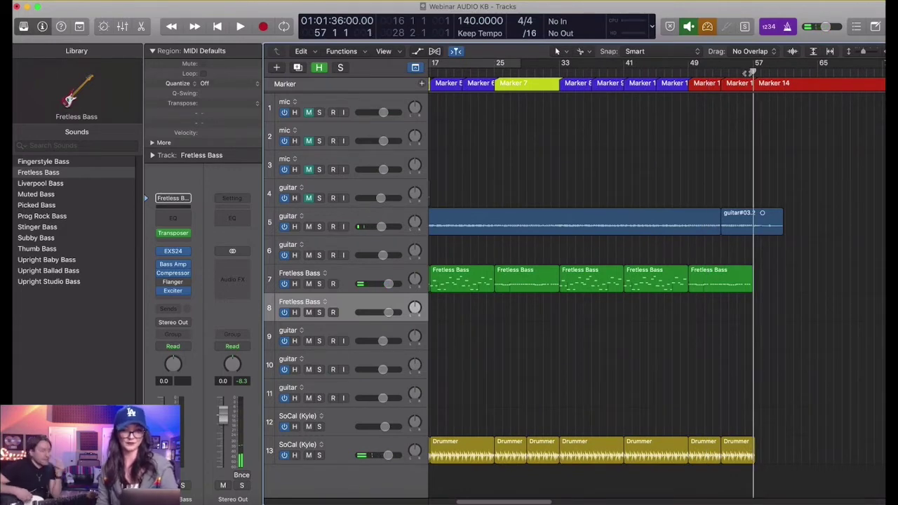
Step: Play the passage leading up to bar 57 and cut the end of the last Fretless Bass region off at bar 56
key(super+Right)
key(super+Right)
key(super+Right)
key(super+Right)
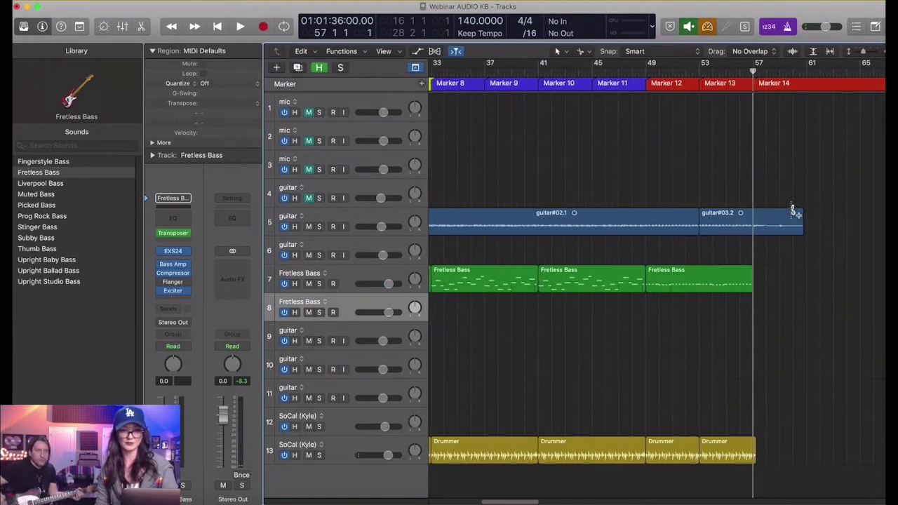
click(675, 73)
key(space)
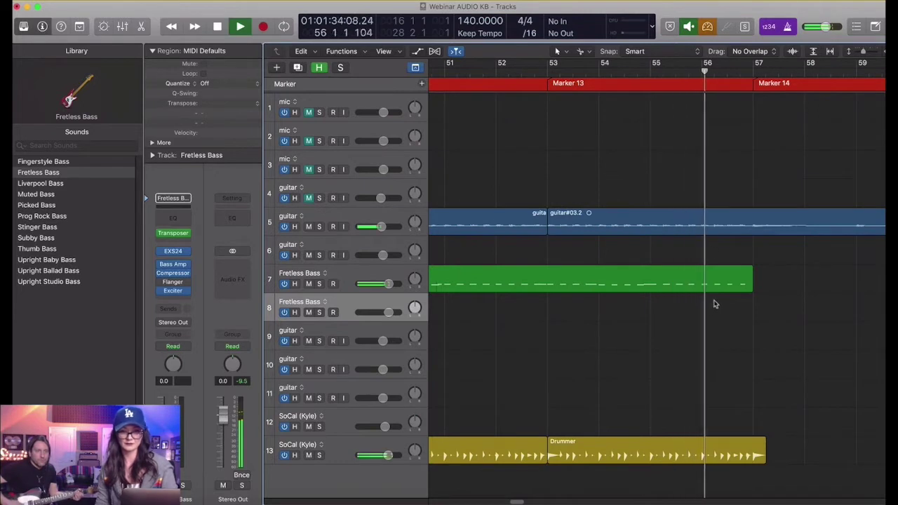
key(space)
super+click(701, 287)
key(Delete)
Step: Play the shortened ending past bar 57 and arm the second Fretless Bass track for recording
key(space)
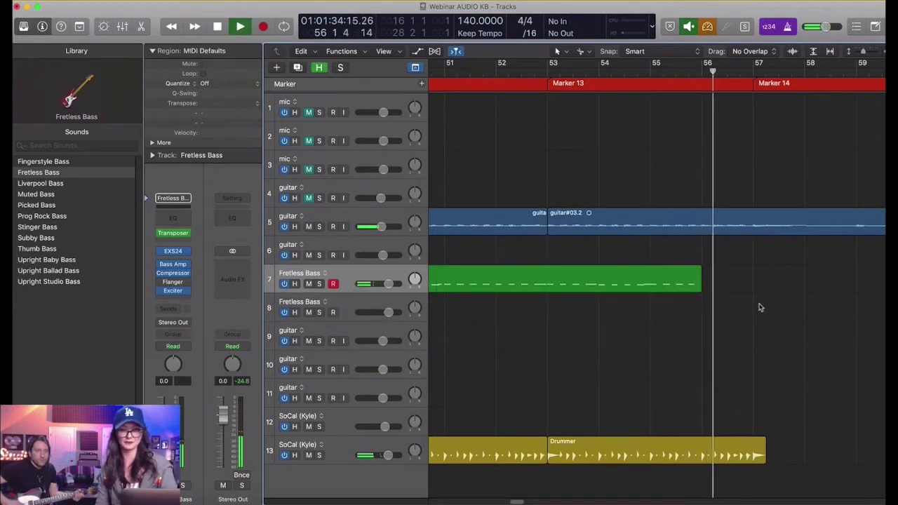
key(space)
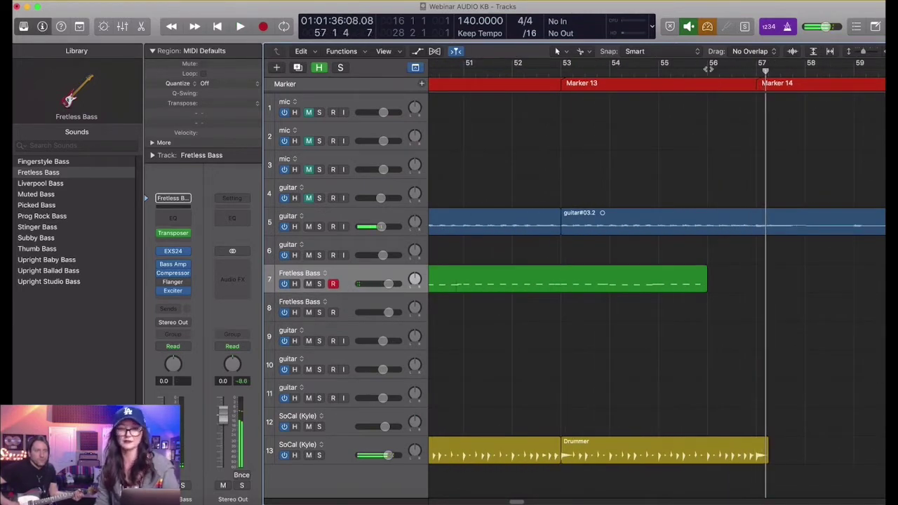
click(343, 311)
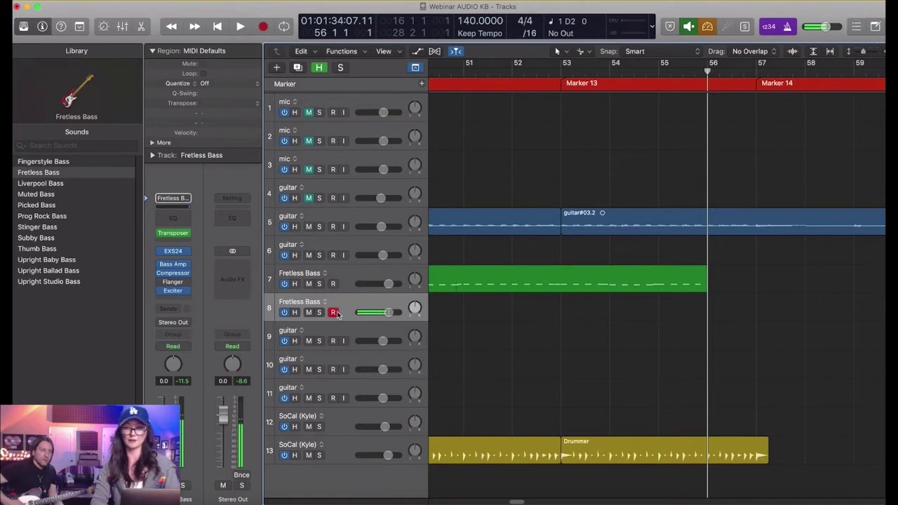
Step: Try to record a bass ending on the second Fretless Bass track and undo the take
key(e)
key(e)
key(r)
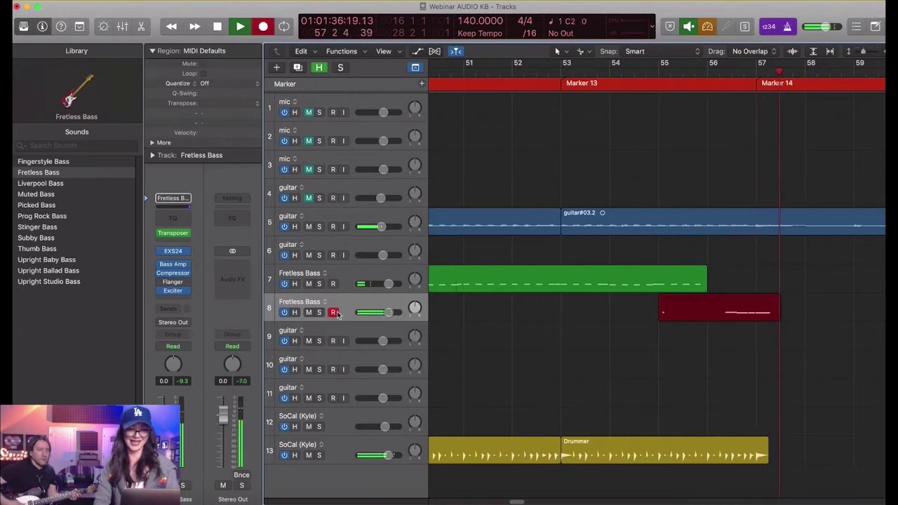
key(space)
key(super+z)
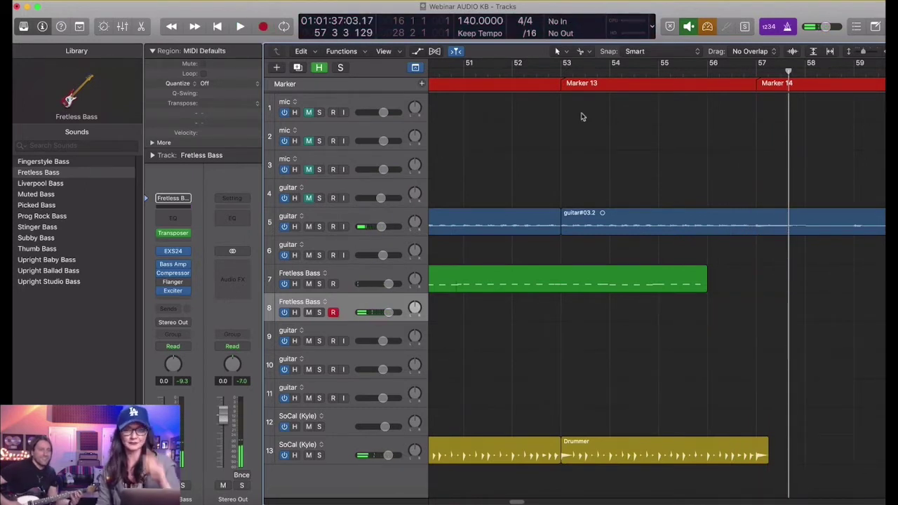
Step: Record the bass ending on the second Fretless Bass track from bar 55 through bar 59
click(657, 73)
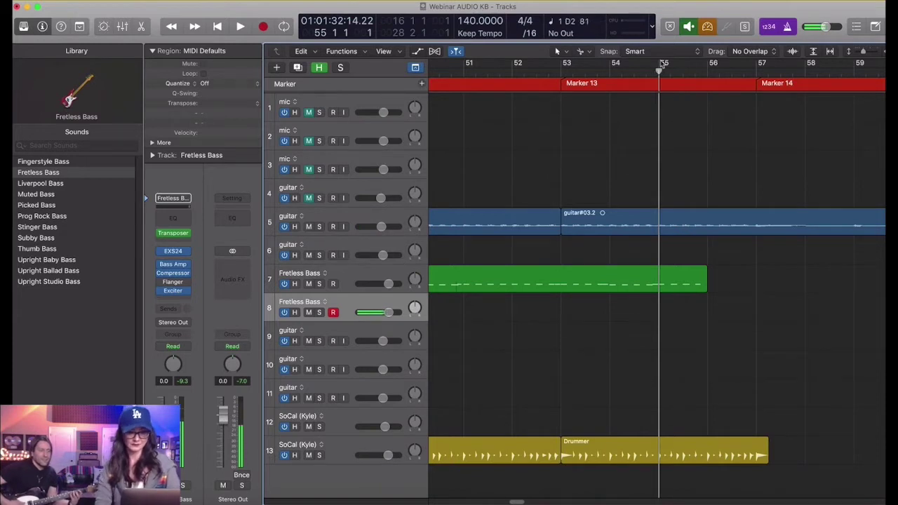
key(r)
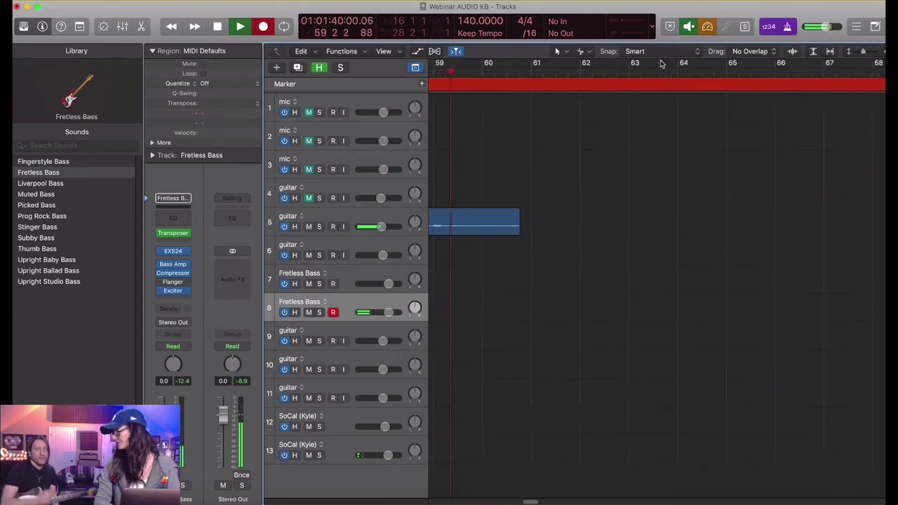
key(space)
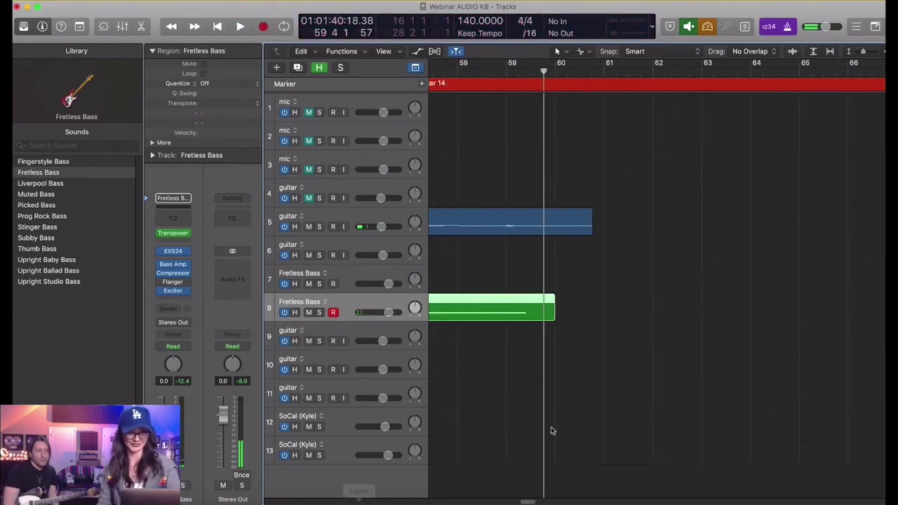
Step: Open the recorded ending in the Piano Roll and shorten its long C2 note to end just before bar 59
double_click(498, 304)
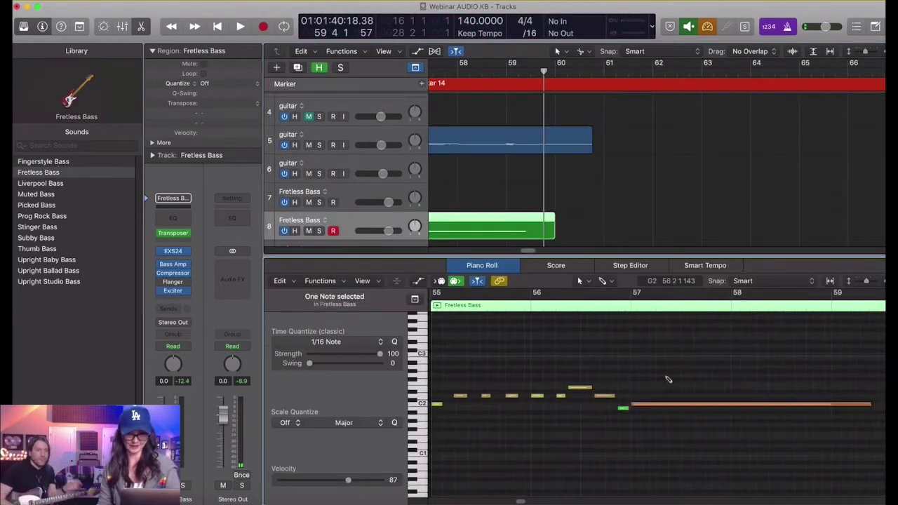
drag(667, 403, 639, 405)
key(super+z)
Step: Record a final G1 note at bar 59 into the same bass ending region
click(646, 307)
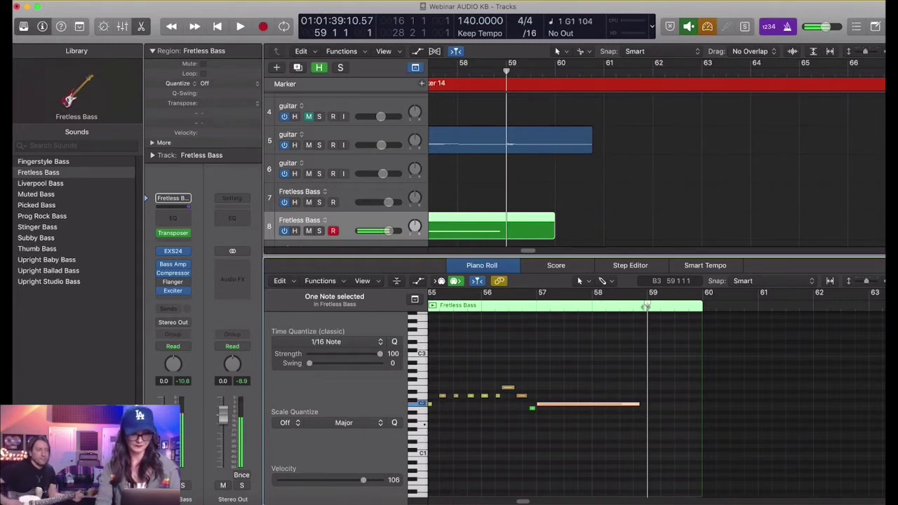
key(space)
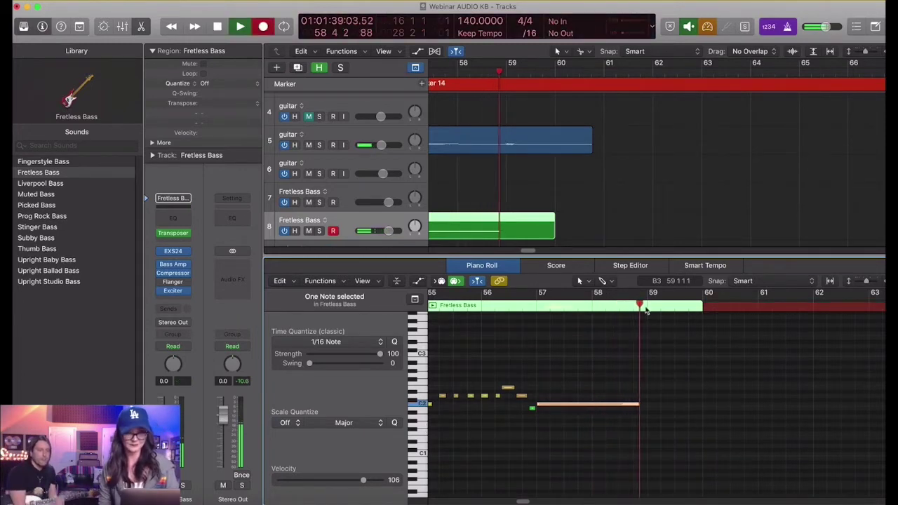
key(space)
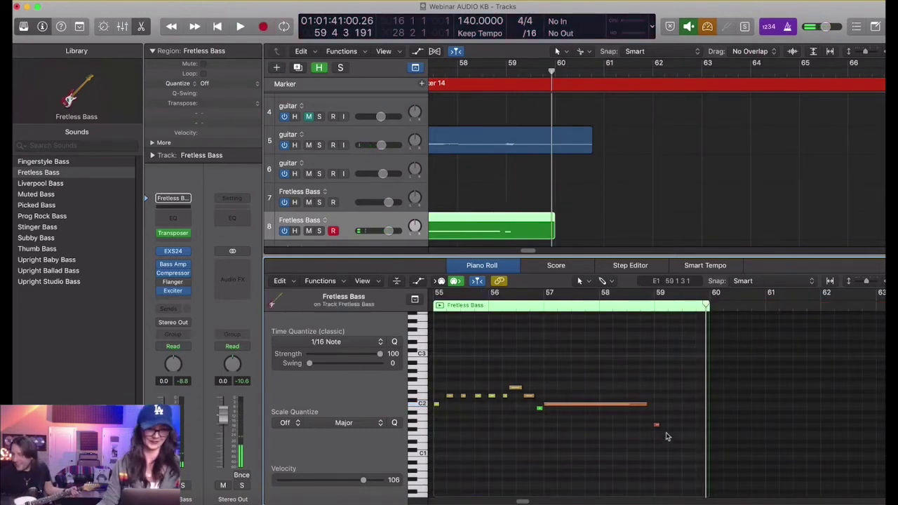
Step: Select all notes of the bass ending in the Piano Roll and close the editor
key(super+a)
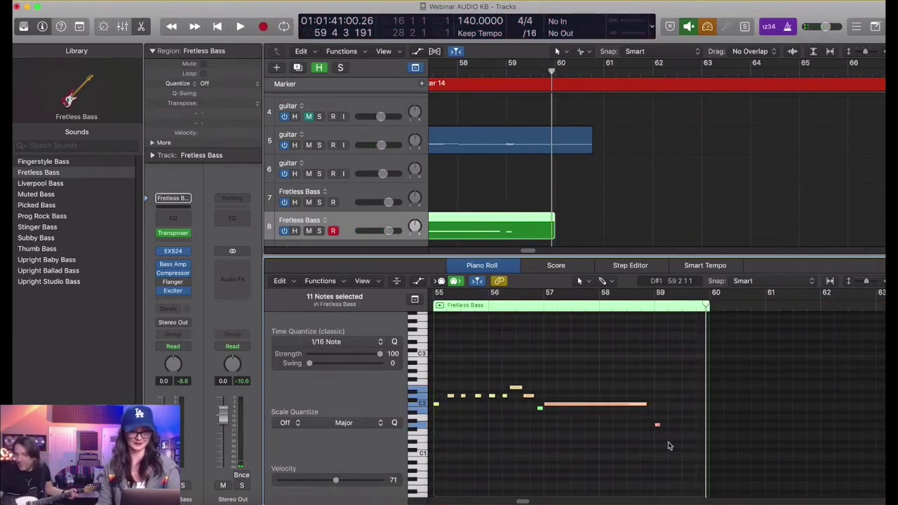
key(super+Left)
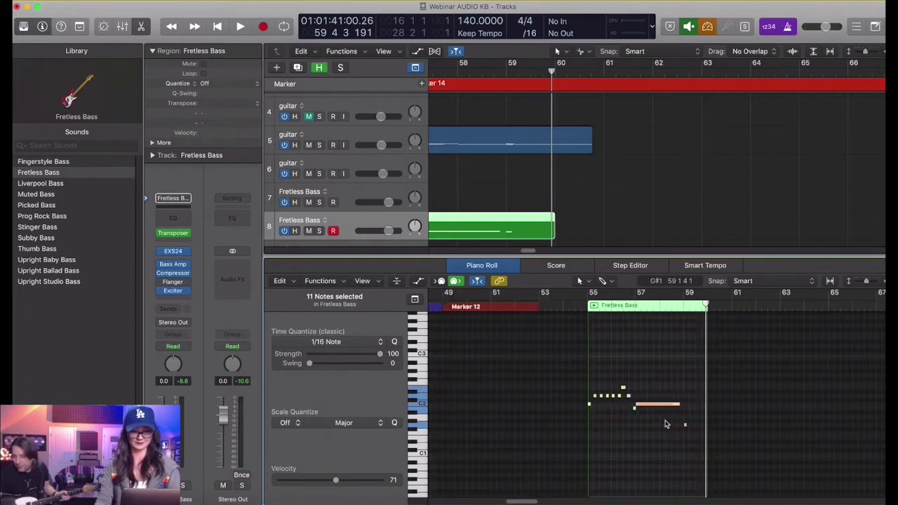
key(e)
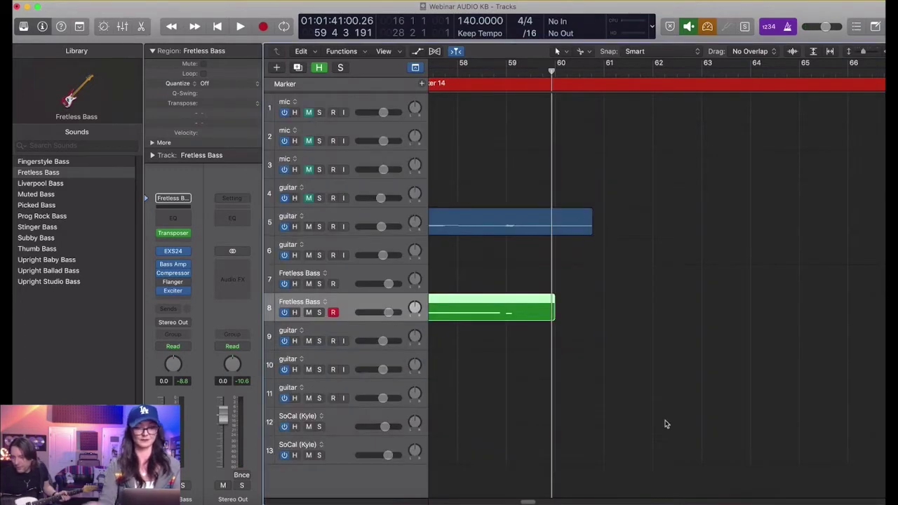
Step: Move the bass ending from bar 56 onward to the first Fretless Bass track, removing its overlapping part before bar 56
key(super+Left)
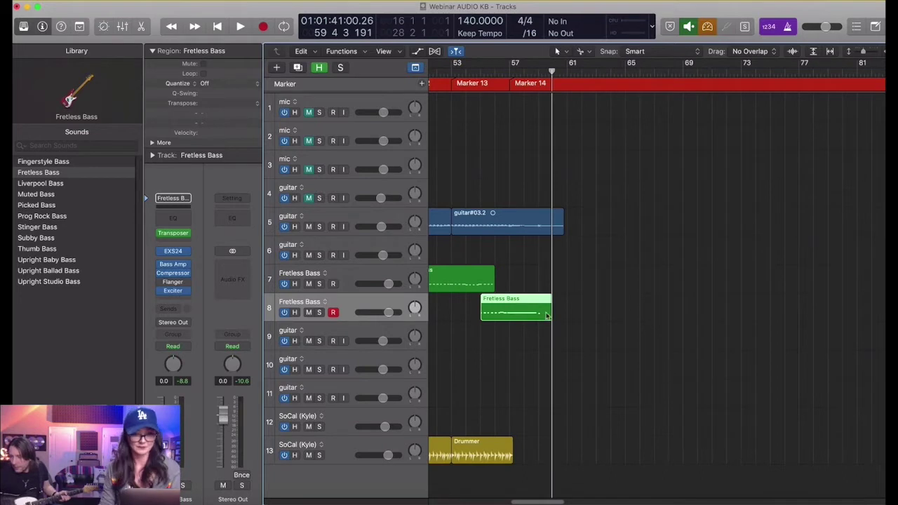
drag(499, 306, 504, 291)
click(488, 306)
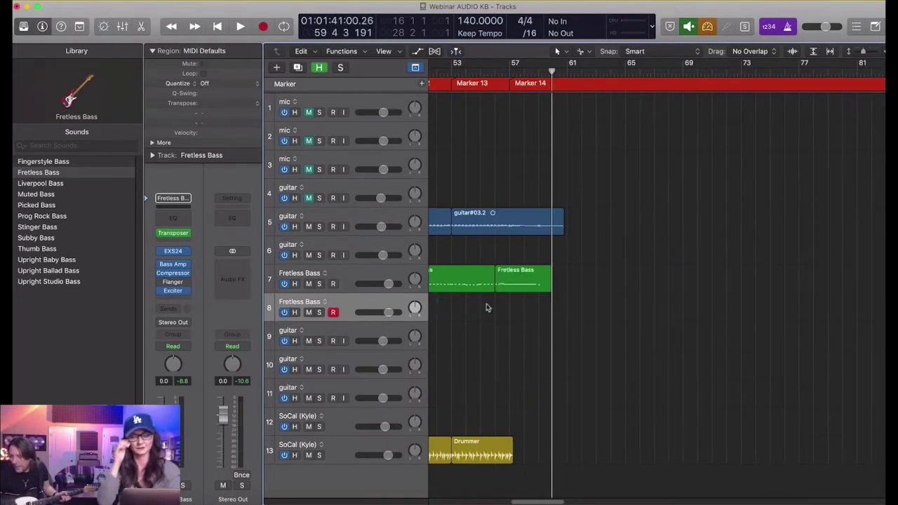
Step: Delete the guitar#01.1 region on the muted guitar track together with its recorded audio file on disk
key(super+Left)
scroll(518, 360, left, 10)
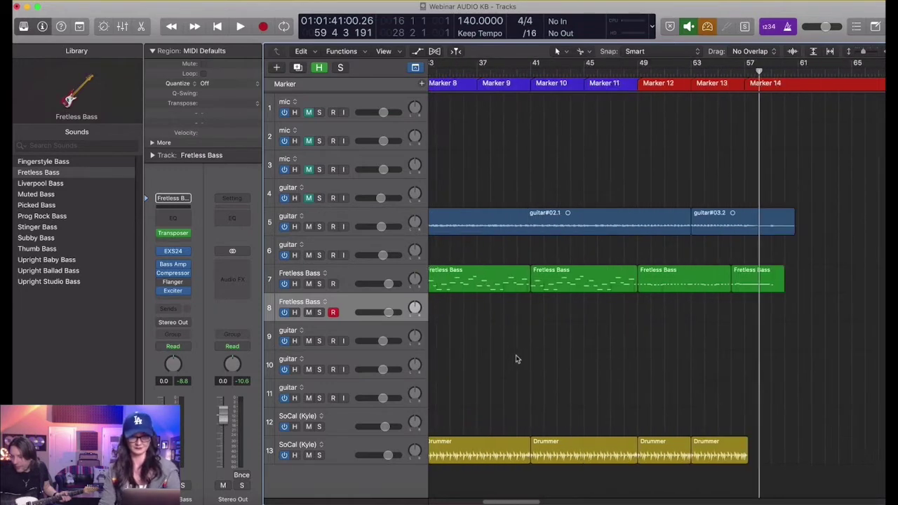
key(super+Left)
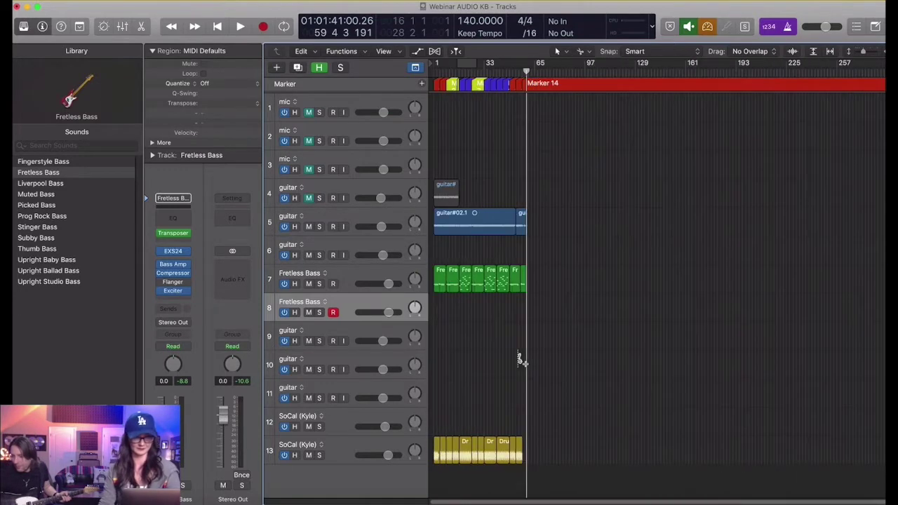
click(373, 183)
key(BackSpace)
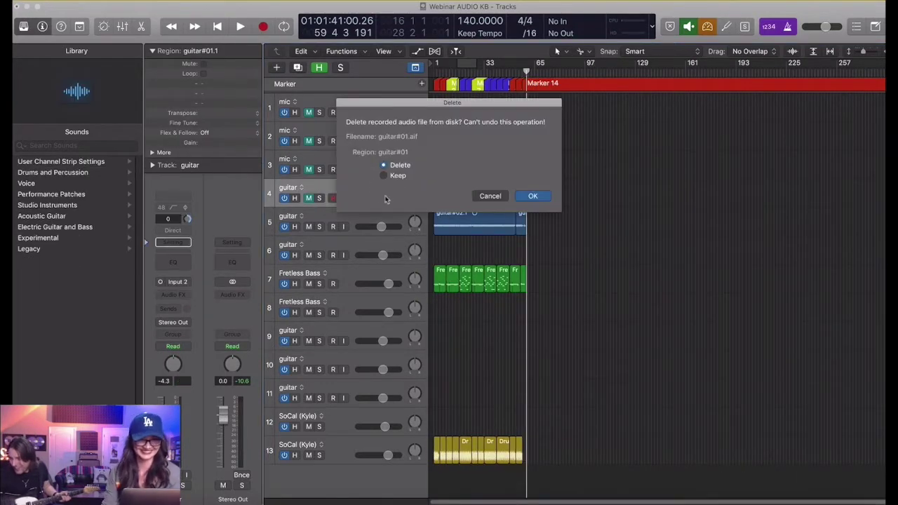
click(544, 198)
Step: Move the guitar track containing guitar#02.1 to the top of the track list and colour its regions bright green
drag(388, 214, 379, 99)
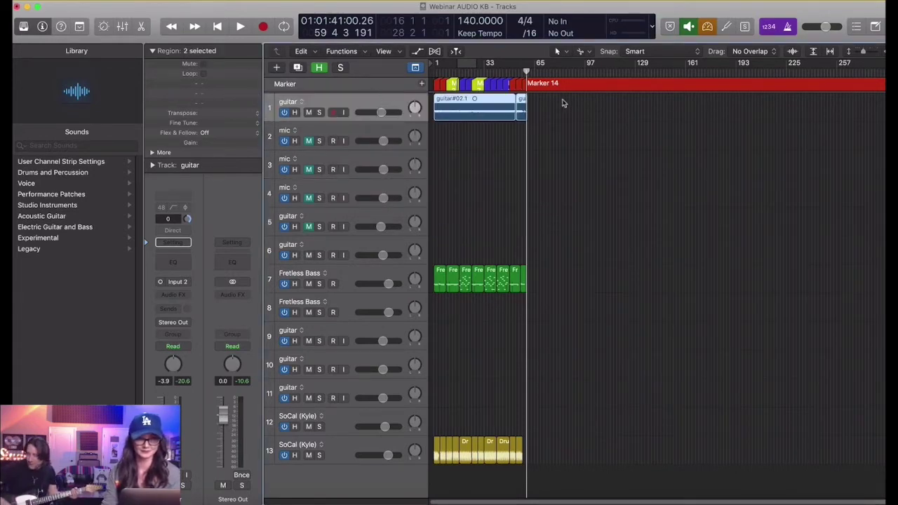
key(alt+c)
click(564, 392)
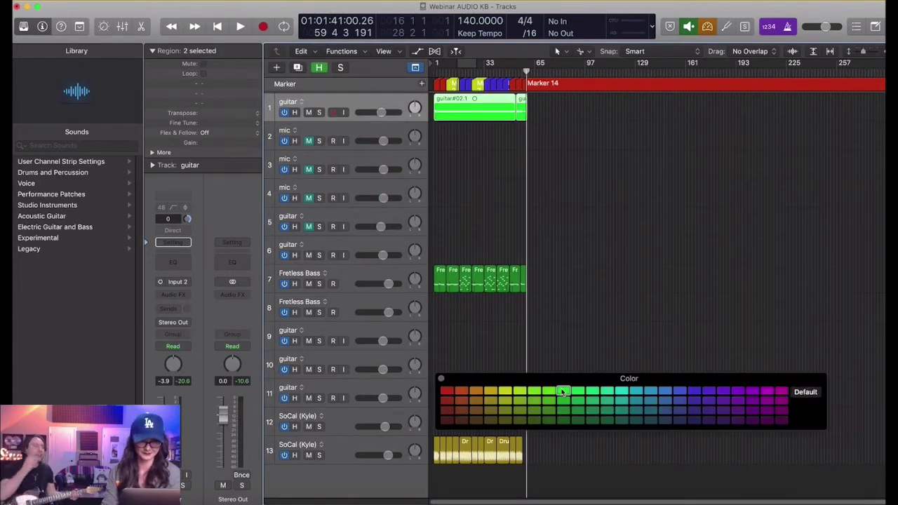
click(442, 380)
Step: Turn on input monitoring for the first mic track and for a duplicate guitar track added below the top guitar track
click(348, 138)
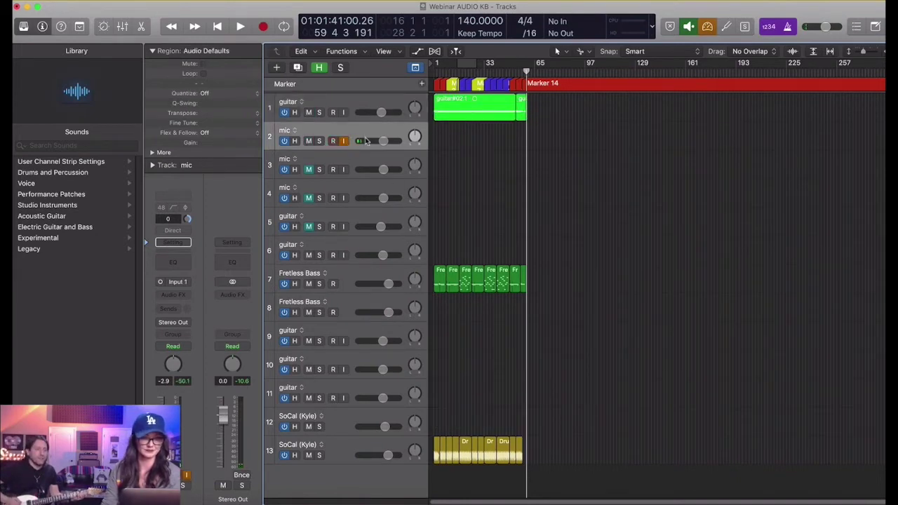
click(363, 101)
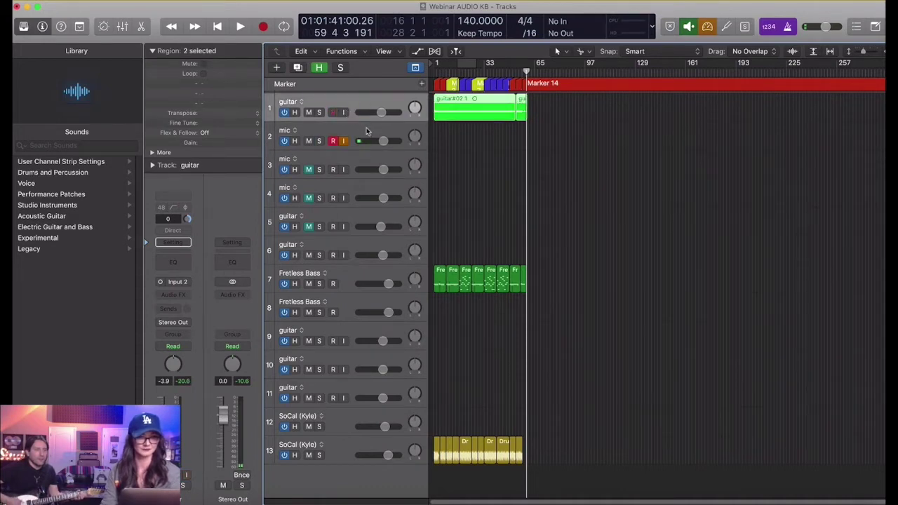
key(super+d)
click(343, 142)
click(346, 159)
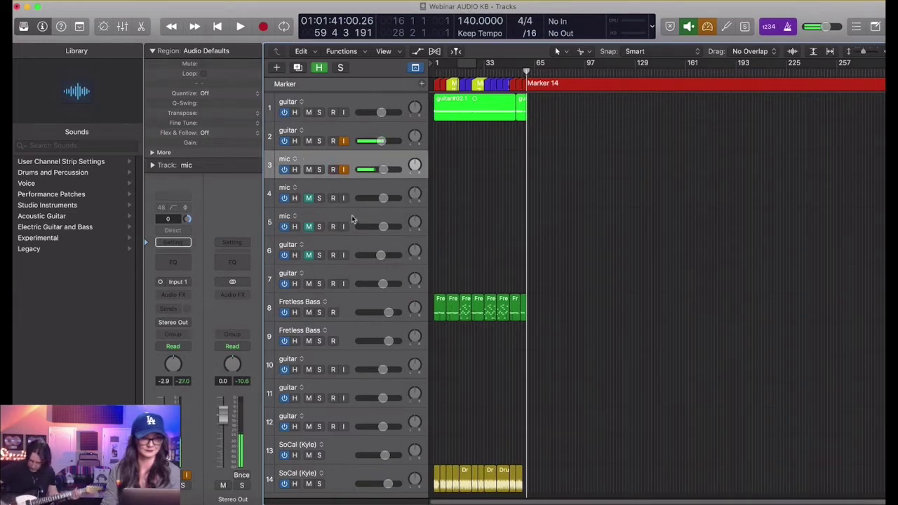
Step: Move the top two guitar tracks below the muted guitar track, leaving the empty monitored one selected
click(364, 133)
shift+click(353, 106)
drag(357, 134, 354, 245)
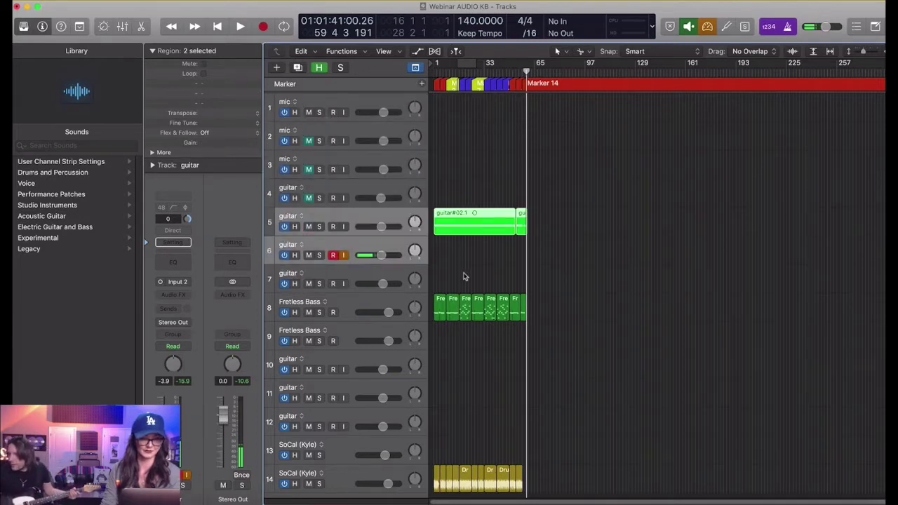
click(355, 254)
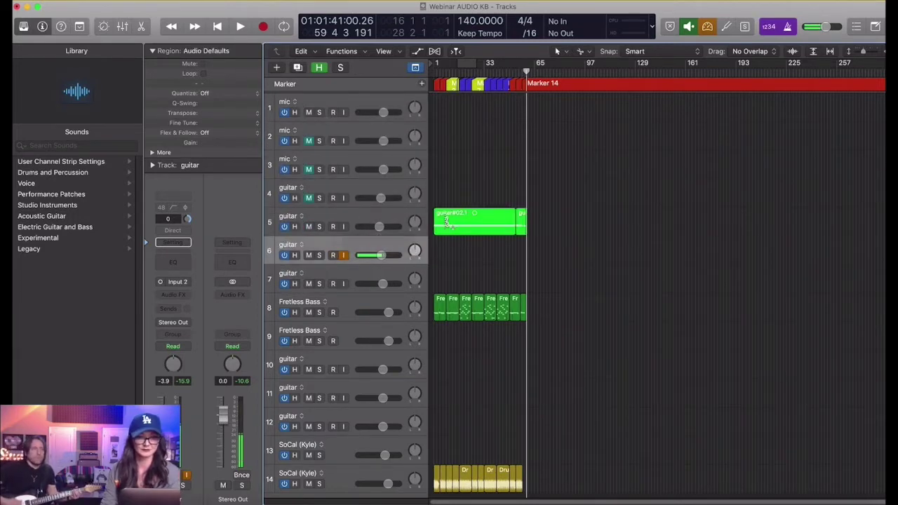
Step: Place the playhead at bar 13 and create a marker there, dividing the yellow Marker 3 section
key(super+Right)
key(super+Right)
key(super+Left)
key(super+Right)
key(super+Right)
key(super+Right)
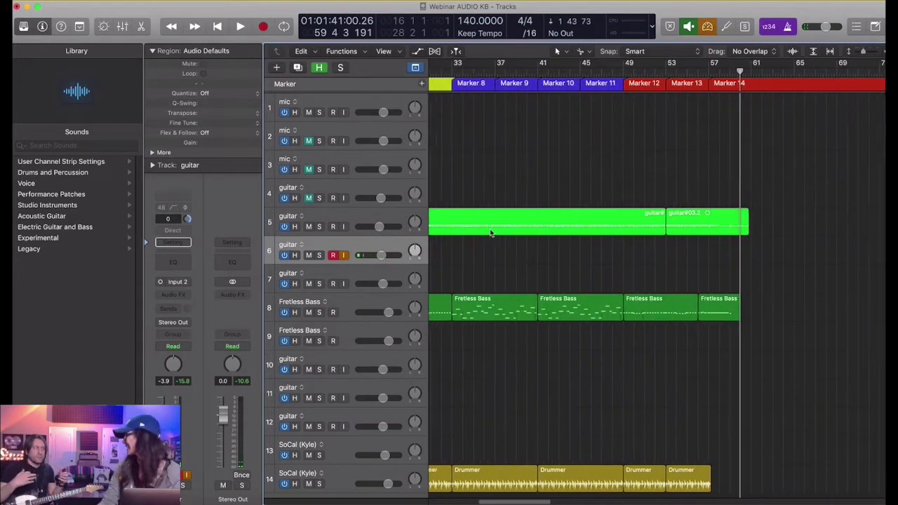
scroll(492, 233, left, 5)
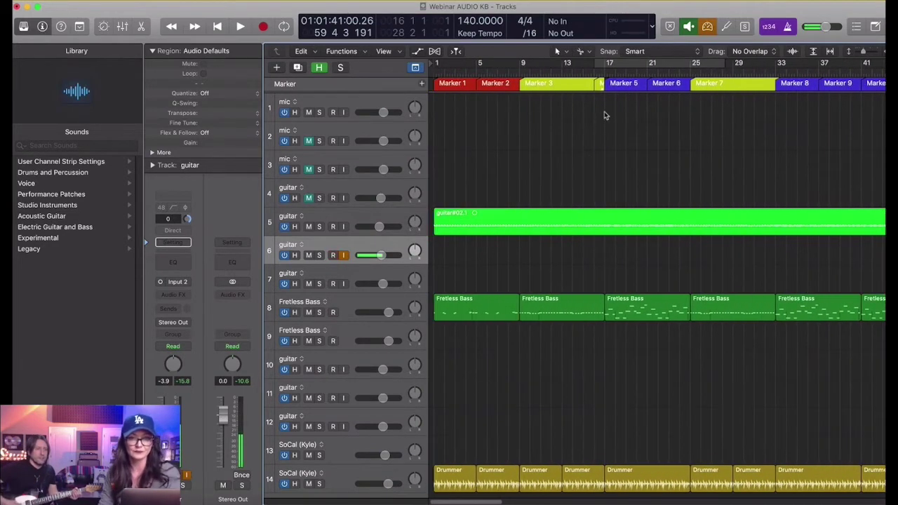
click(595, 73)
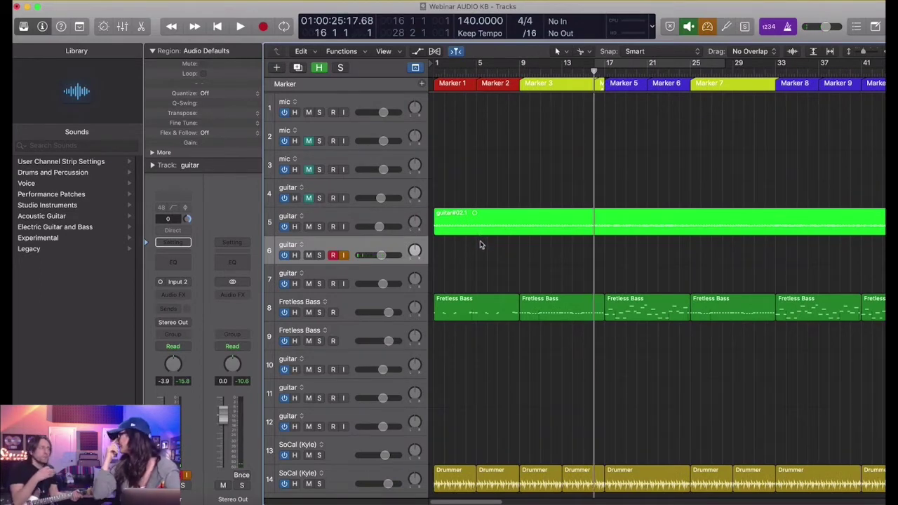
click(562, 72)
scroll(569, 133, down, 1)
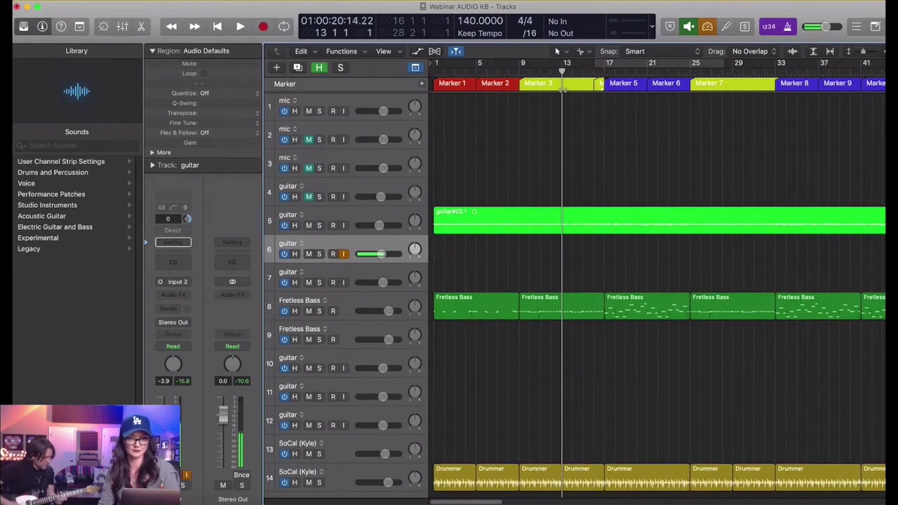
scroll(562, 89, down, 1)
super+click(561, 87)
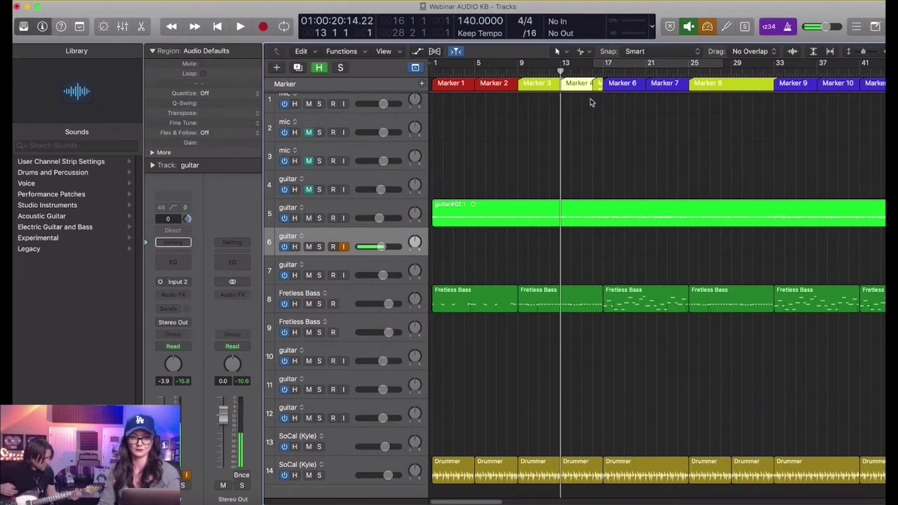
Step: Add one software instrument track below the lowest SoCal (Kyle) track, load the SoCal drum kit and disarm it
key(super+Left)
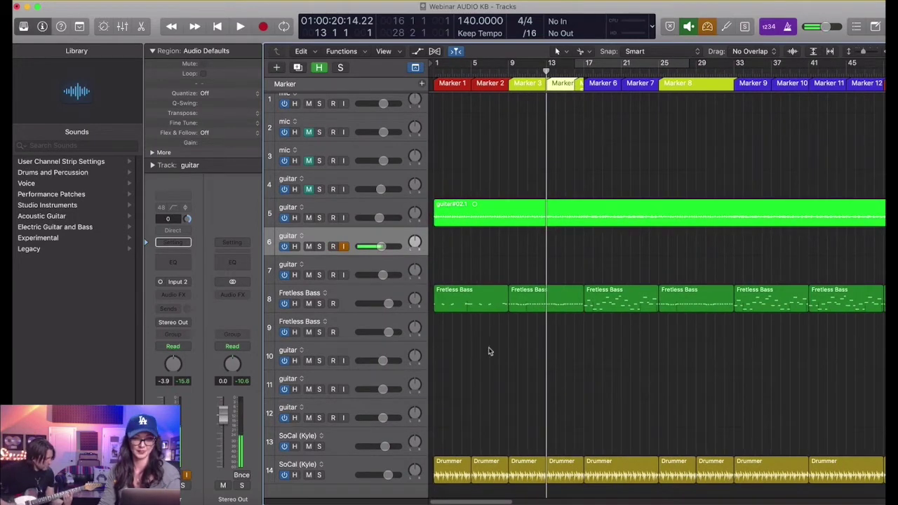
scroll(423, 475, down, 1)
click(341, 465)
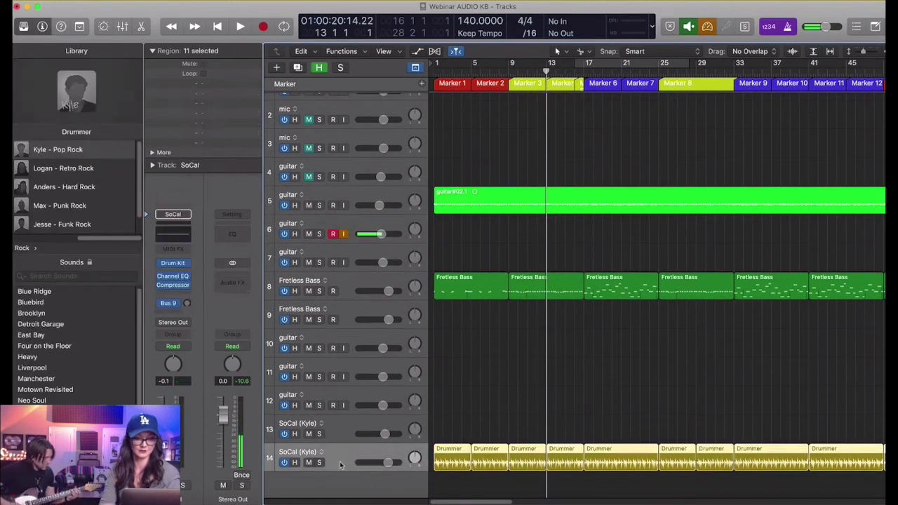
key(super+alt+n)
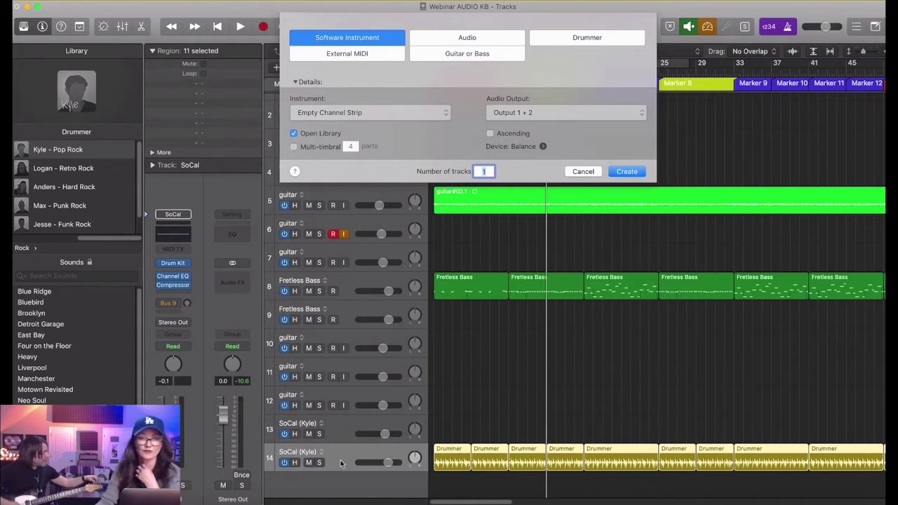
click(624, 172)
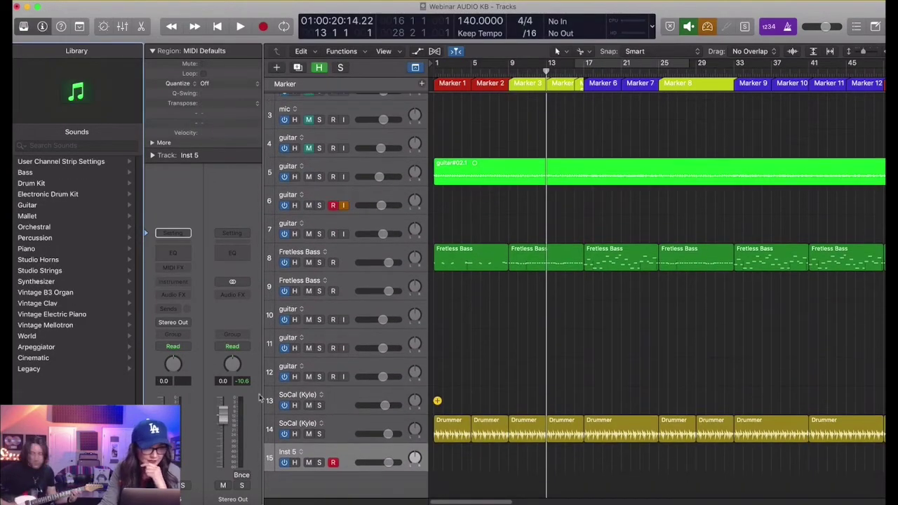
click(42, 183)
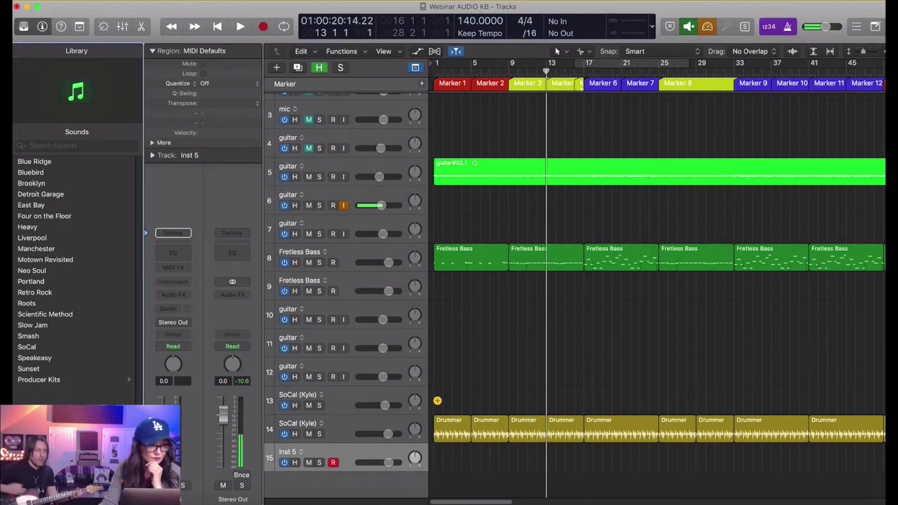
click(28, 346)
click(334, 462)
Step: Copy the Drummer region at bars 13–17 onto the new SoCal track, and delete the original from the SoCal (Kyle) track
scroll(565, 342, up, 4)
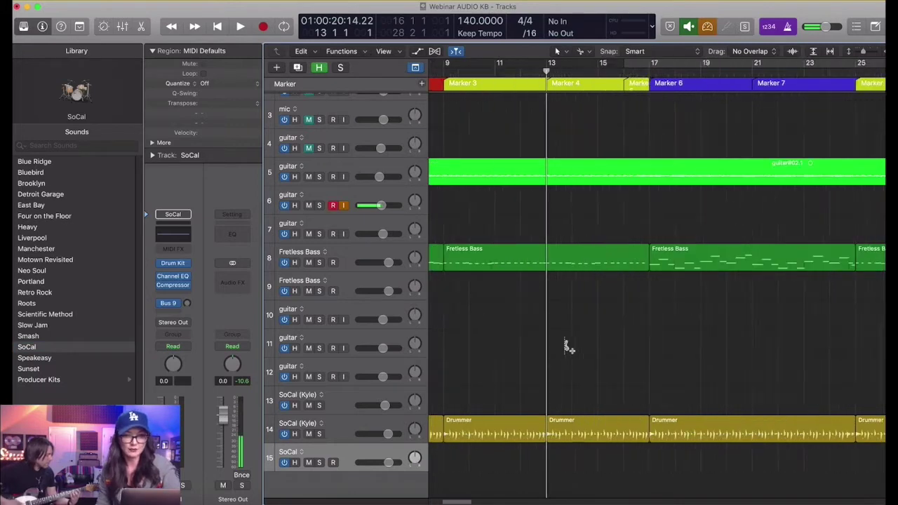
drag(630, 436, 629, 462)
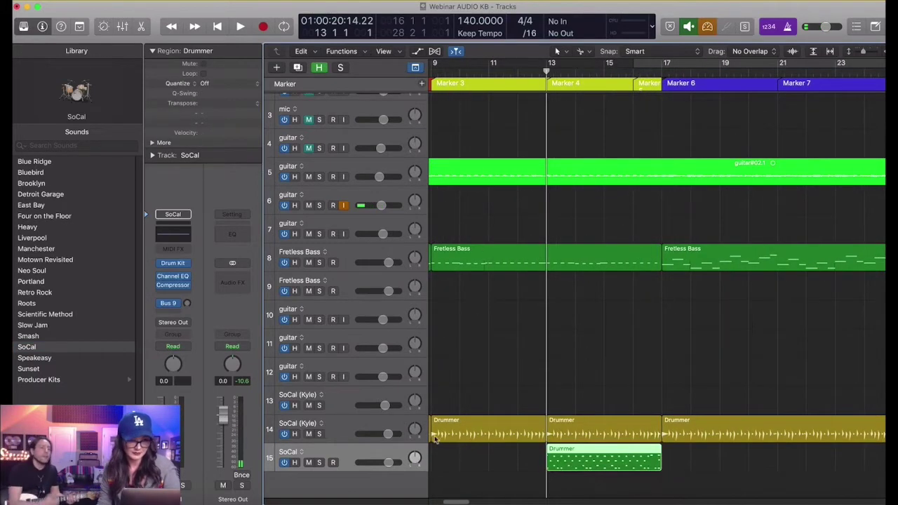
click(608, 439)
key(Delete)
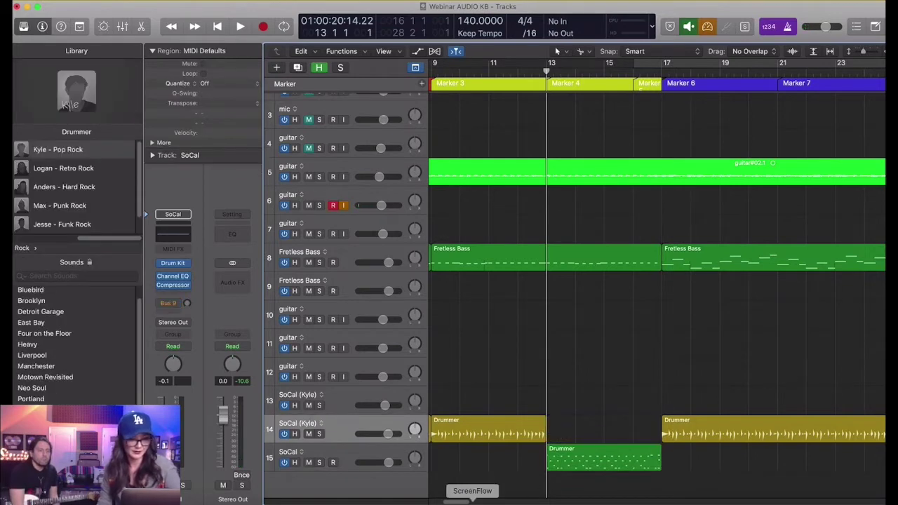
Step: Duplicate the SoCal software instrument track
click(347, 451)
key(super+d)
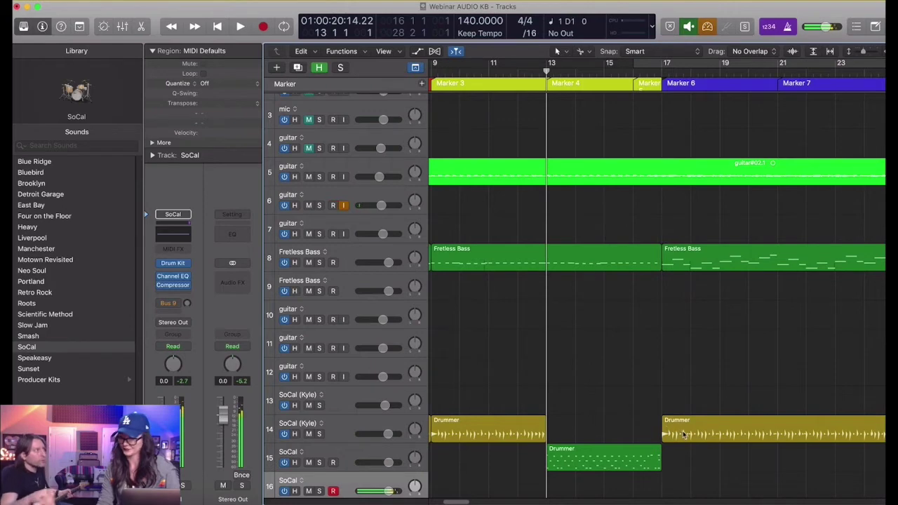
scroll(670, 461, down, 1)
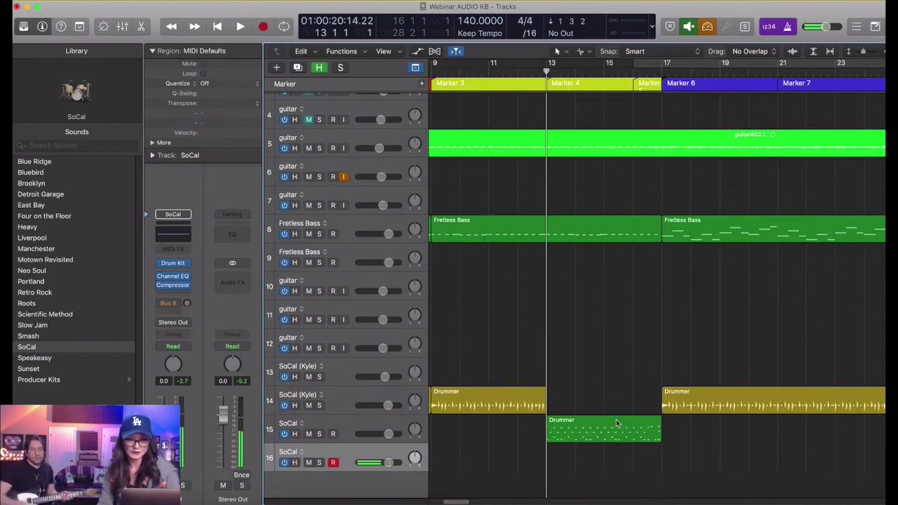
Step: Split the copied Drummer region at bar 16, shortening the crossing notes, and delete the part after the split
key(space)
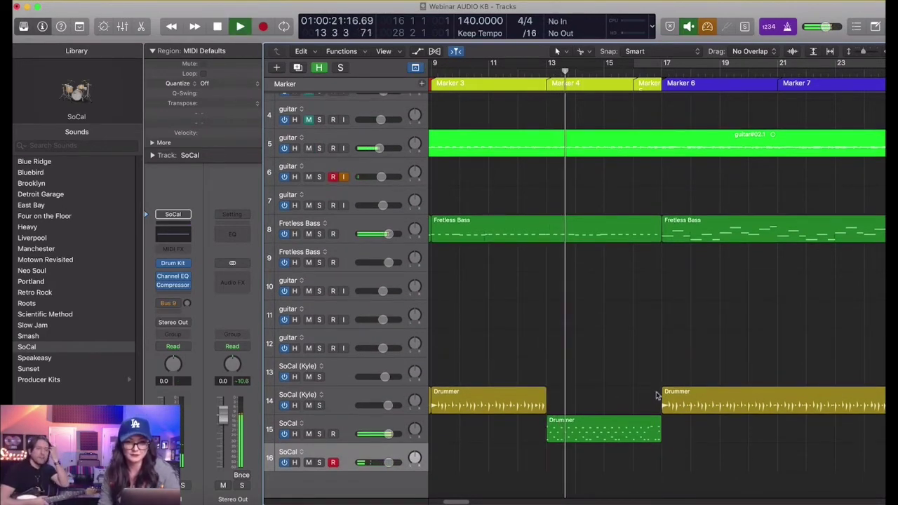
click(634, 440)
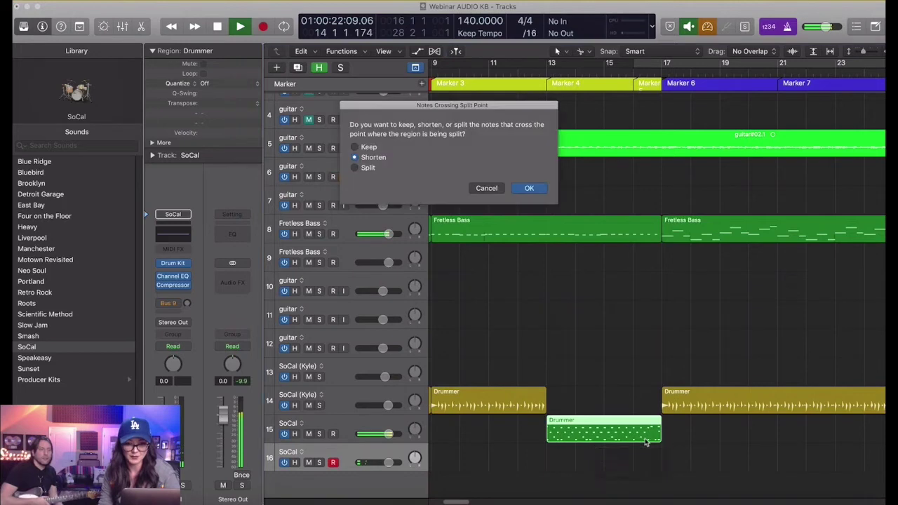
click(532, 191)
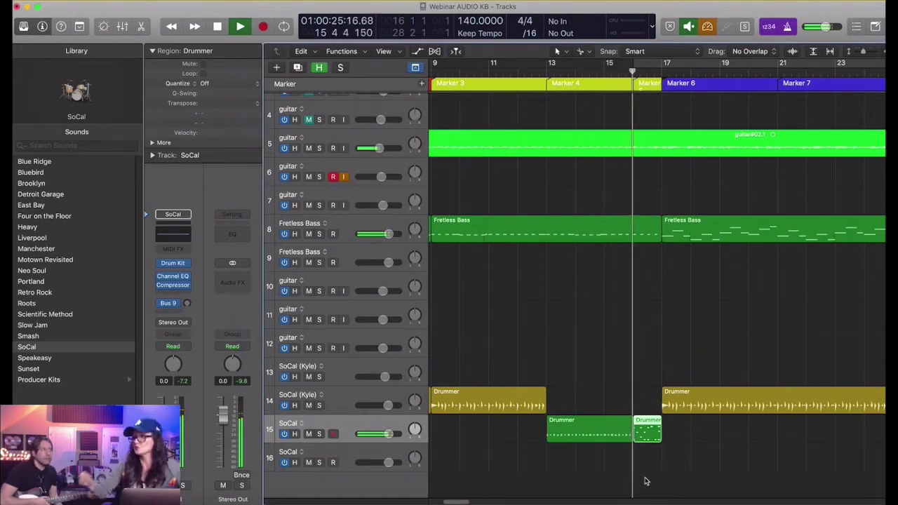
key(space)
key(Delete)
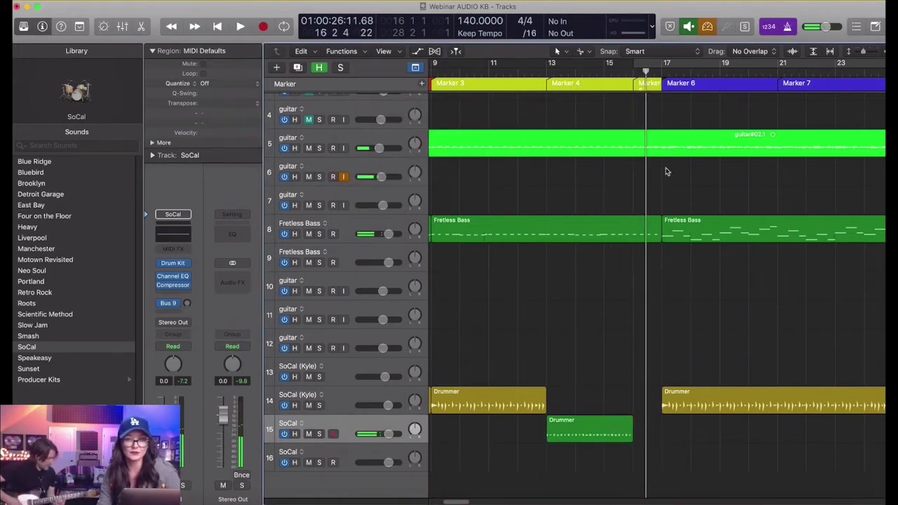
Step: Try to record a drum fill from bar 16 with the first SoCal instrument track armed
click(634, 73)
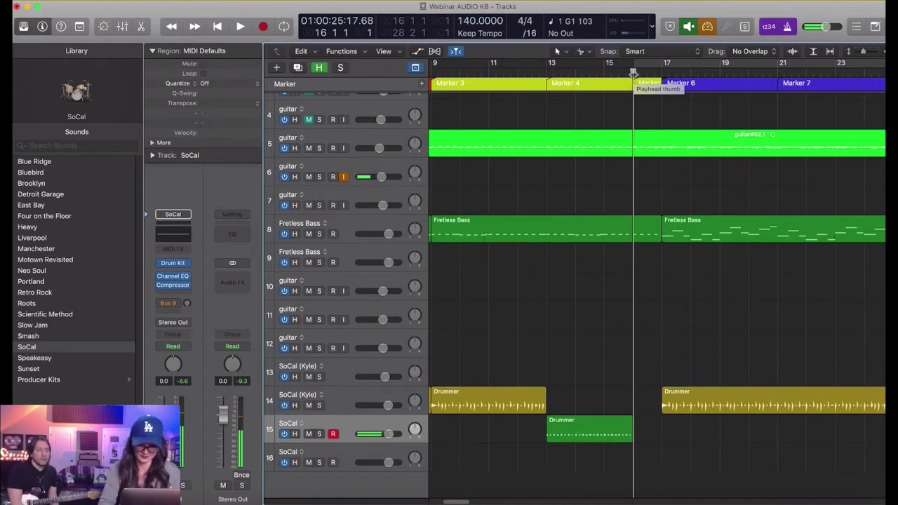
key(r)
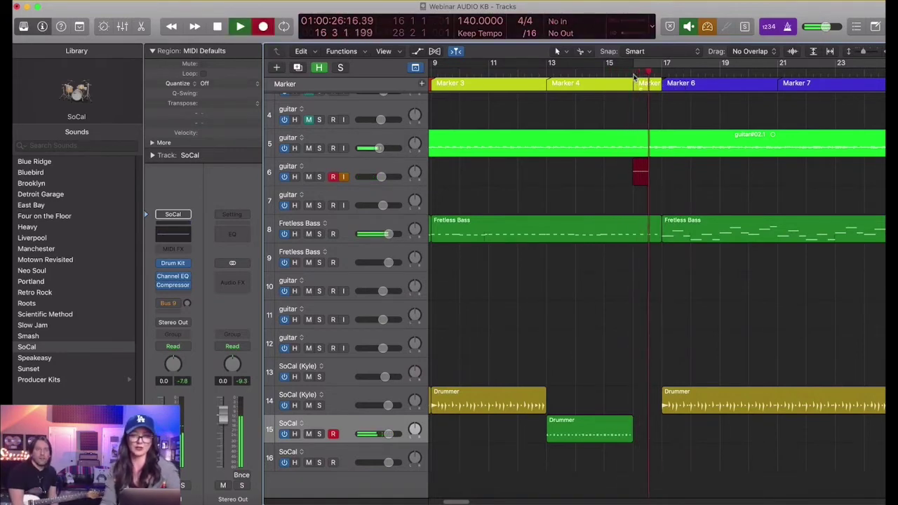
key(space)
key(super+z)
Step: Turn off input monitoring and recording on guitar track 6, place the playhead at bar 14, and record-enable the duplicate SoCal track
click(344, 177)
click(334, 178)
click(607, 73)
click(575, 74)
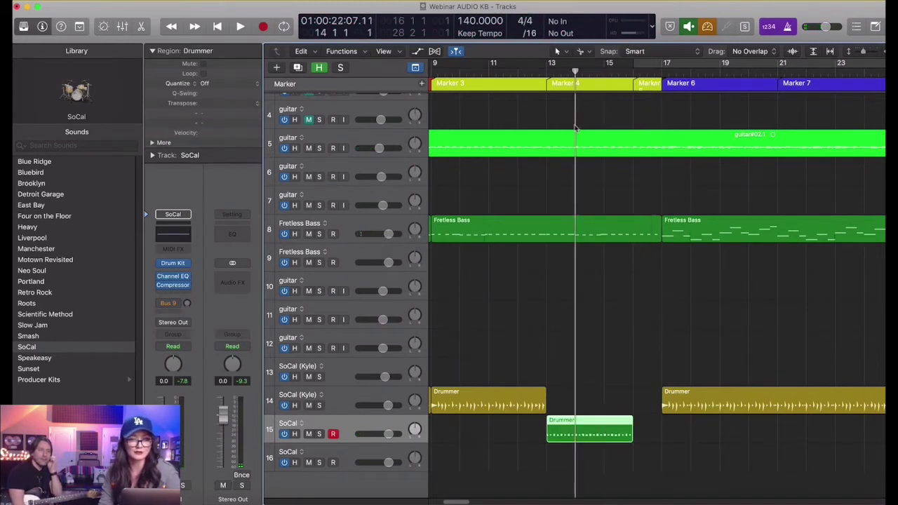
click(333, 462)
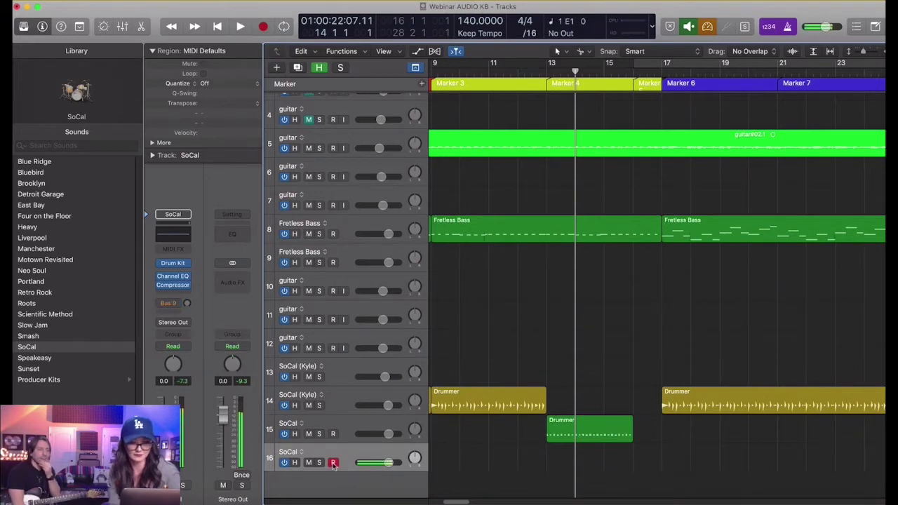
Step: Try to record a drum fill on the duplicate SoCal track around bar 16
key(r)
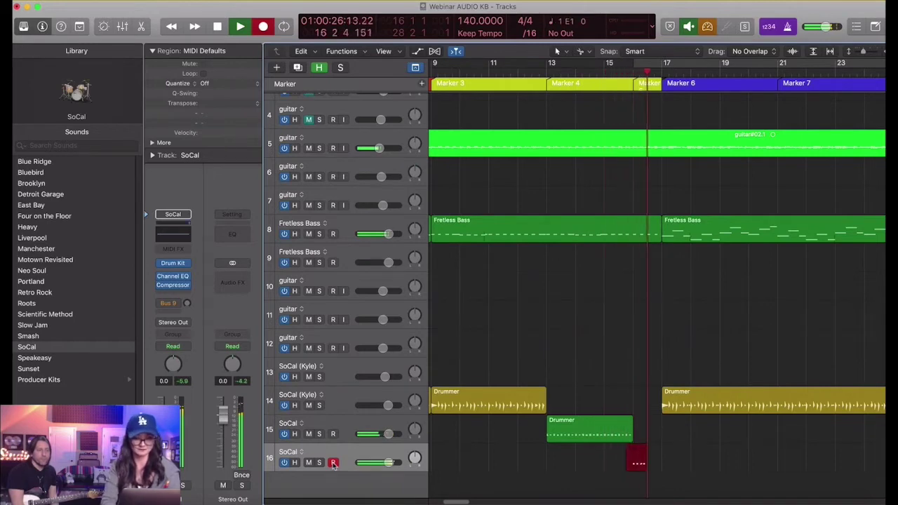
key(space)
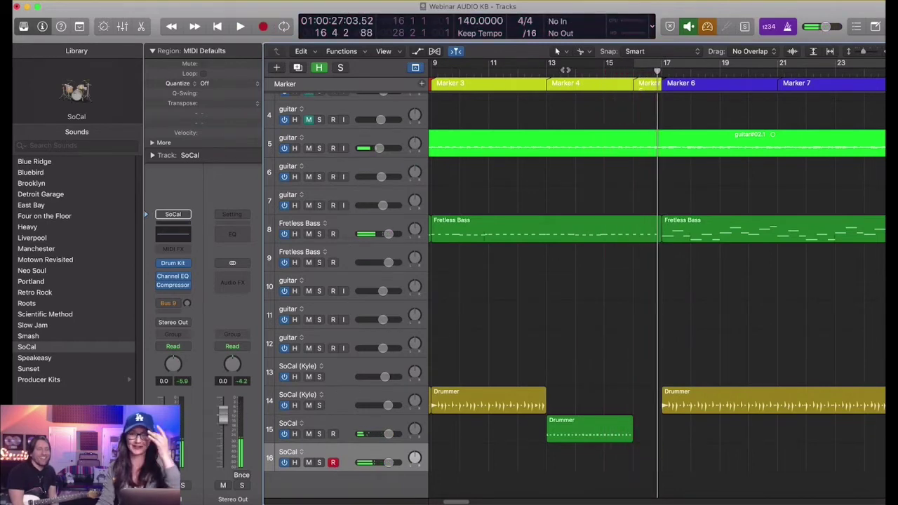
Step: Lower the duplicate SoCal track's volume to -7.8 dB and record a one-bar drum fill from bar 16
click(634, 72)
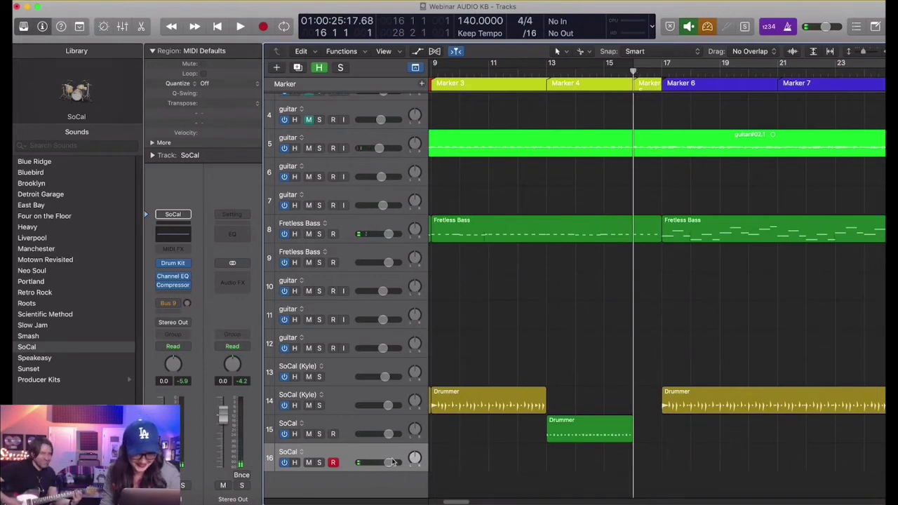
drag(390, 462, 380, 462)
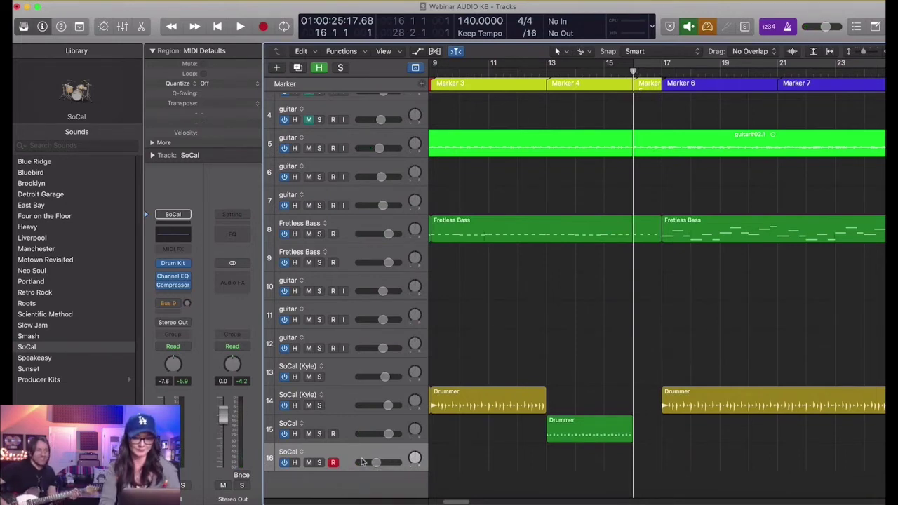
key(space)
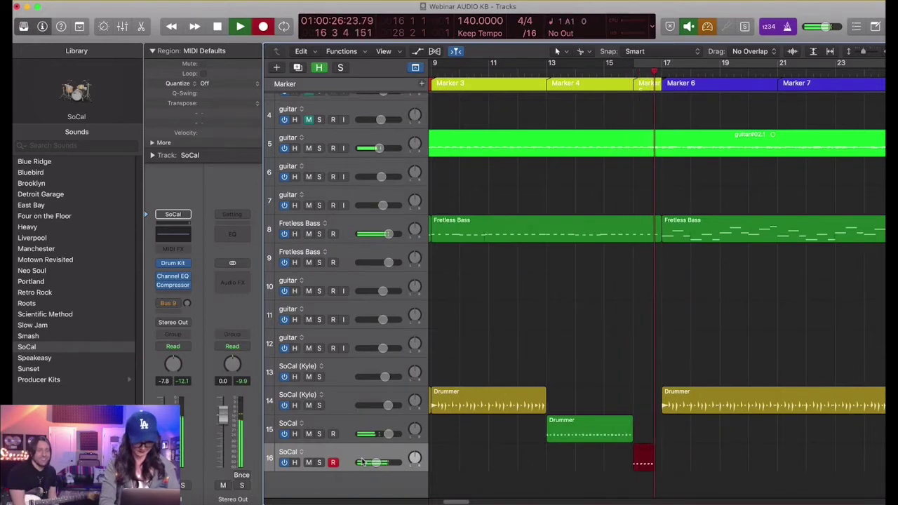
key(space)
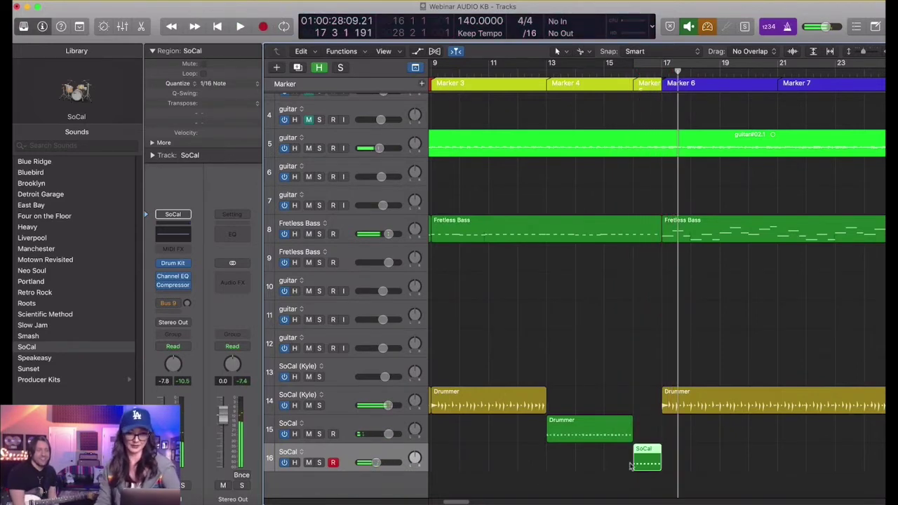
Step: Open the recorded SoCal fill in the Piano Roll and examine its notes together with their note velocity values
double_click(634, 463)
drag(542, 255, 539, 229)
scroll(609, 379, down, 2)
scroll(609, 380, up, 3)
scroll(607, 378, left, 5)
scroll(607, 378, up, 2)
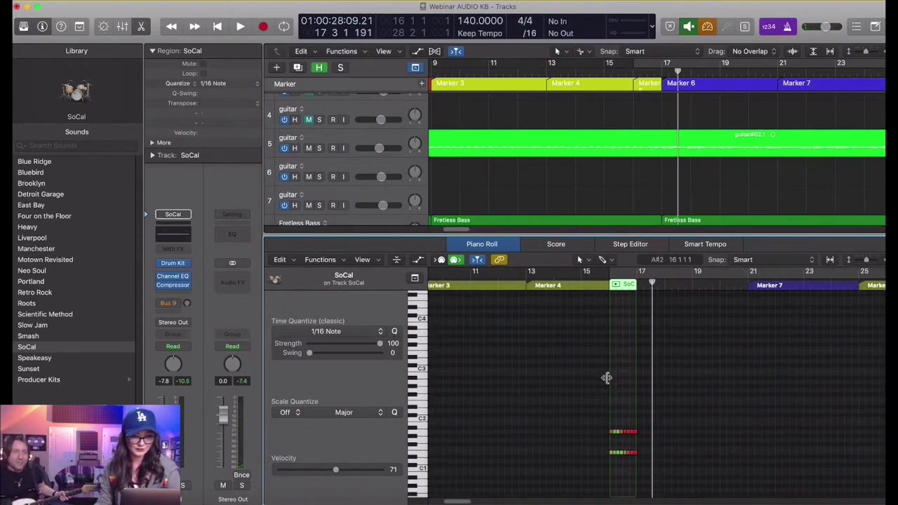
key(a)
scroll(617, 421, up, 5)
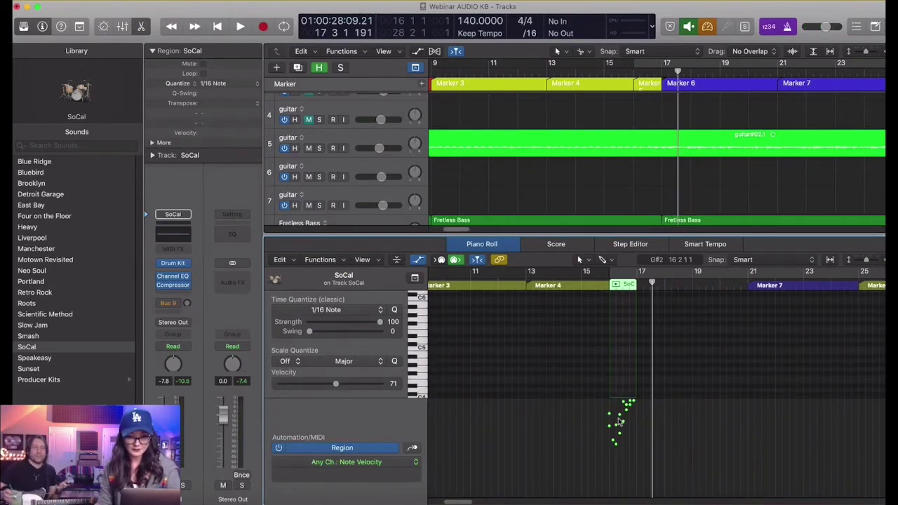
scroll(621, 415, down, 5)
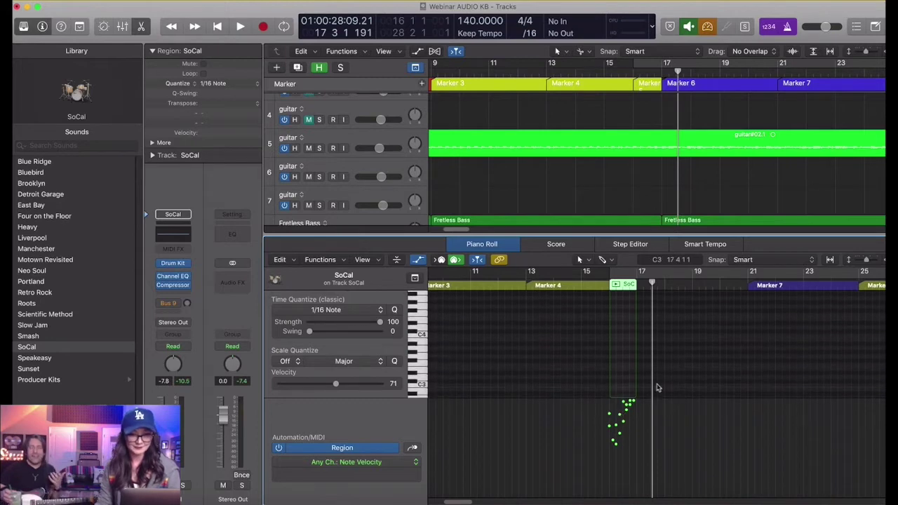
scroll(658, 385, down, 8)
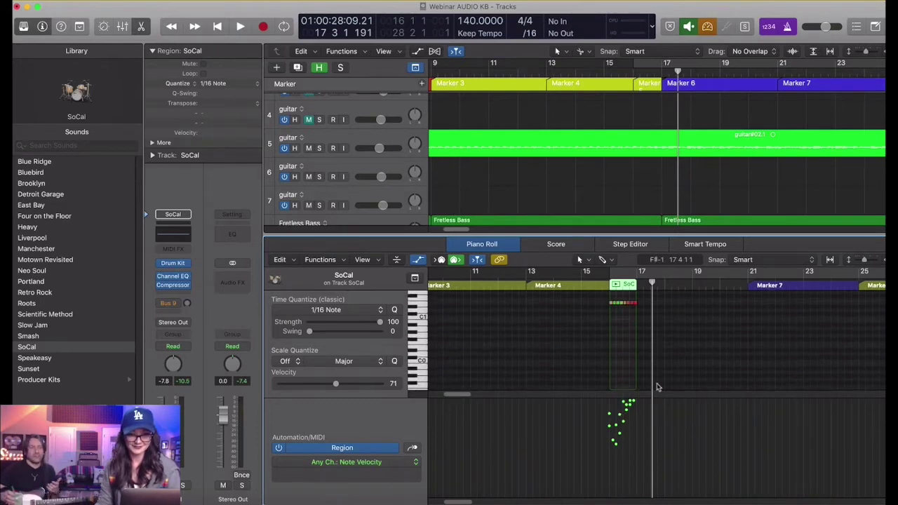
Step: Lower the velocities of the early notes in the SoCal fill to build a gradual crescendo, and close the Piano Roll
key(super+Right)
key(super+Right)
key(super+Right)
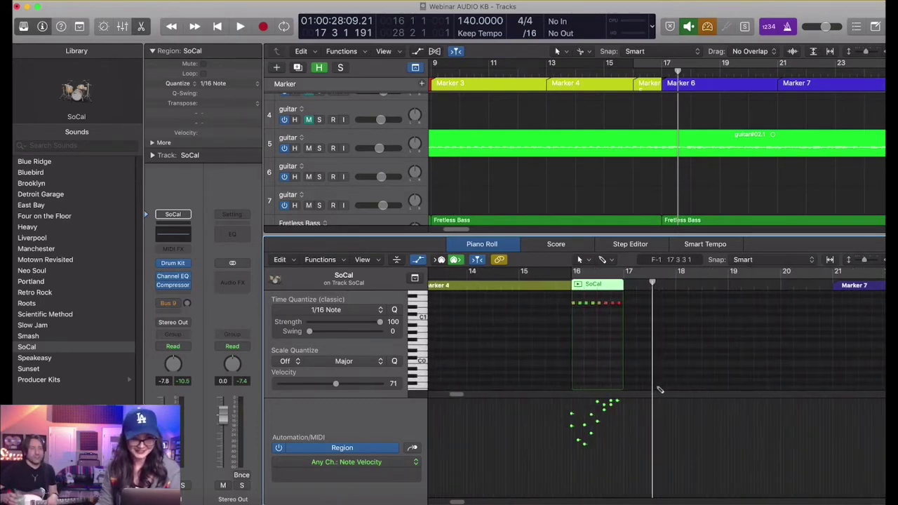
drag(507, 426, 508, 448)
drag(555, 402, 531, 430)
key(e)
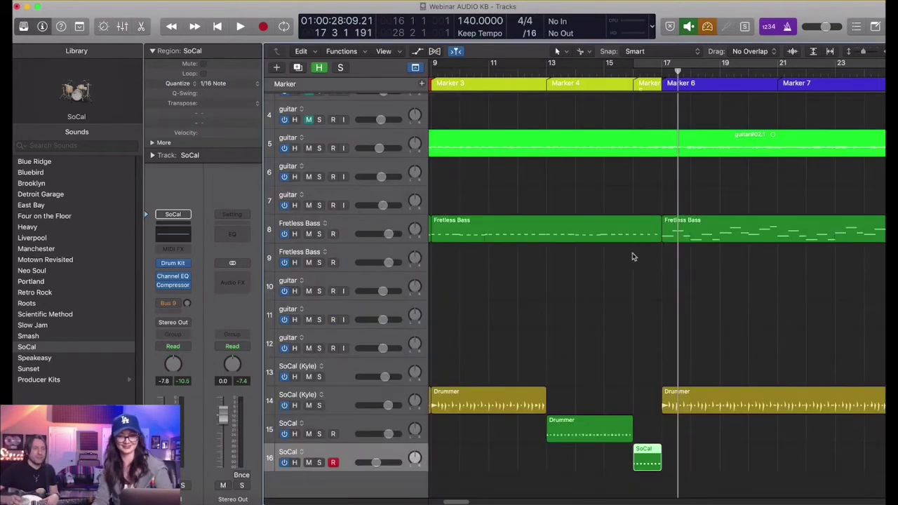
Step: Move the one-bar SoCal fill region at bar 16 up to SoCal track 15 and play the transition from about bar 12
drag(648, 461, 648, 433)
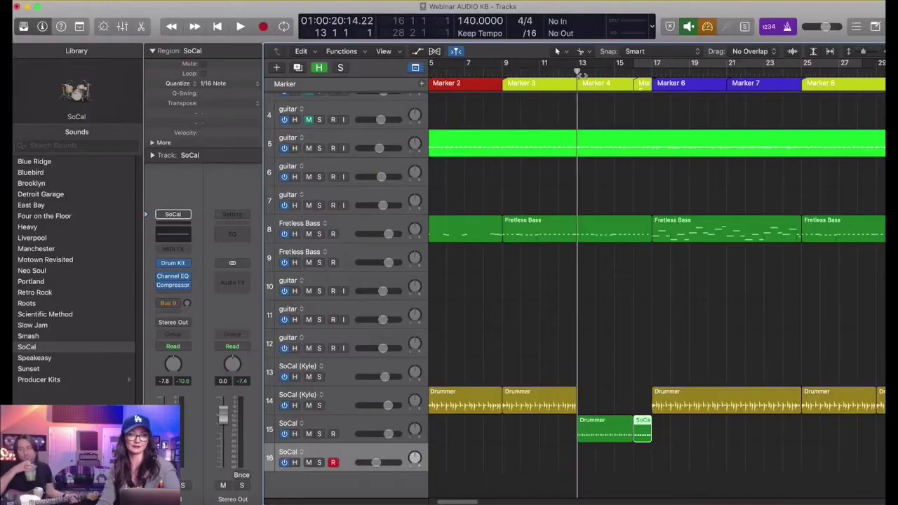
click(560, 73)
key(space)
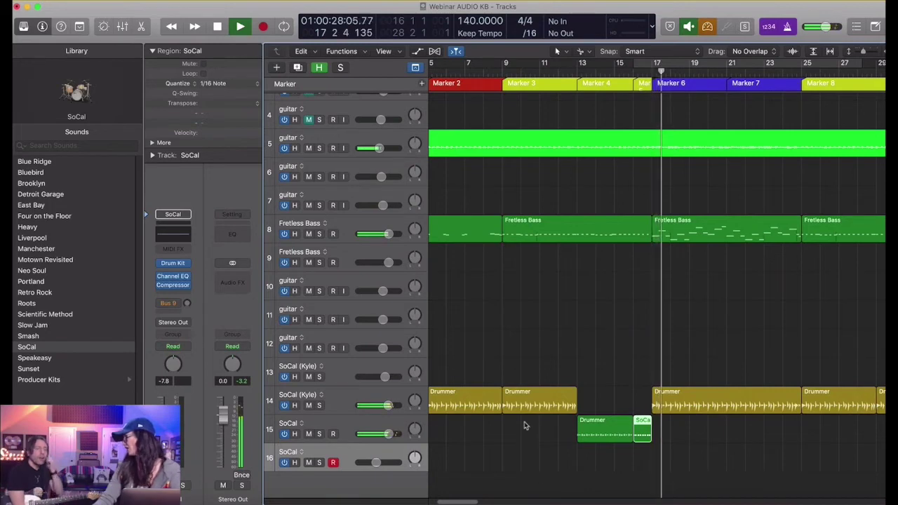
key(space)
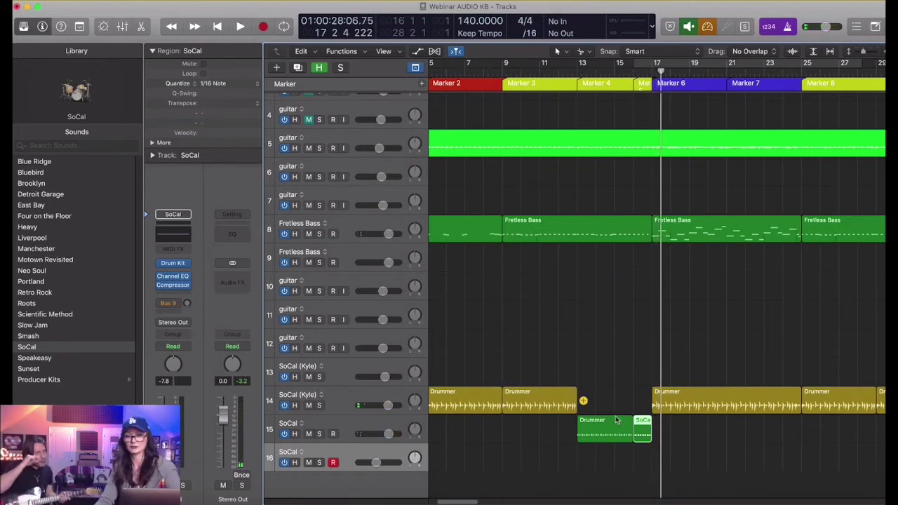
Step: Lower the velocities of the first fill notes a little further in the Piano Roll and play the fill from bar 16
double_click(646, 435)
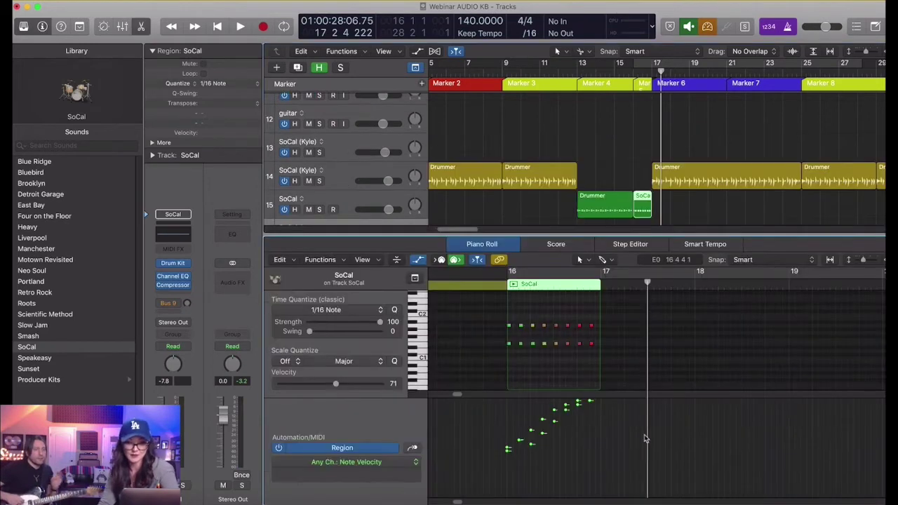
mouse_move(507, 452)
mouse_down()
mouse_move(507, 461)
mouse_move(519, 446)
mouse_up()
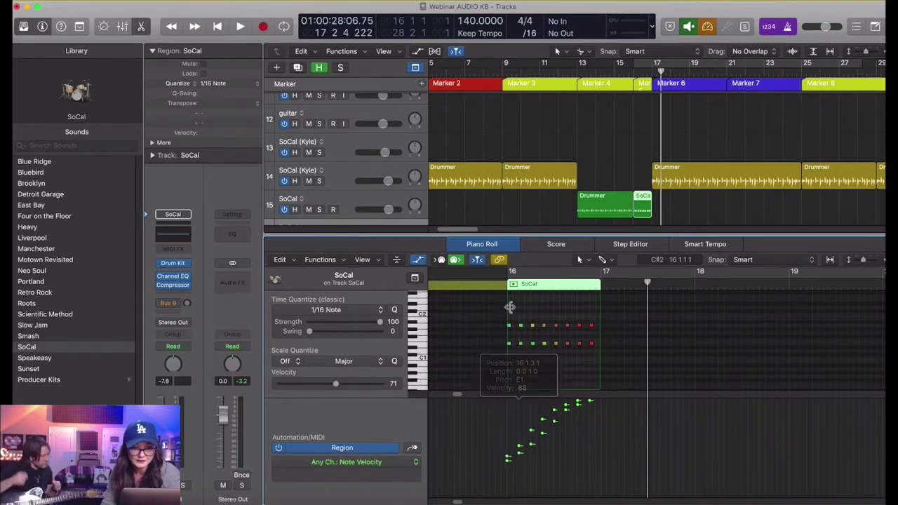
double_click(507, 279)
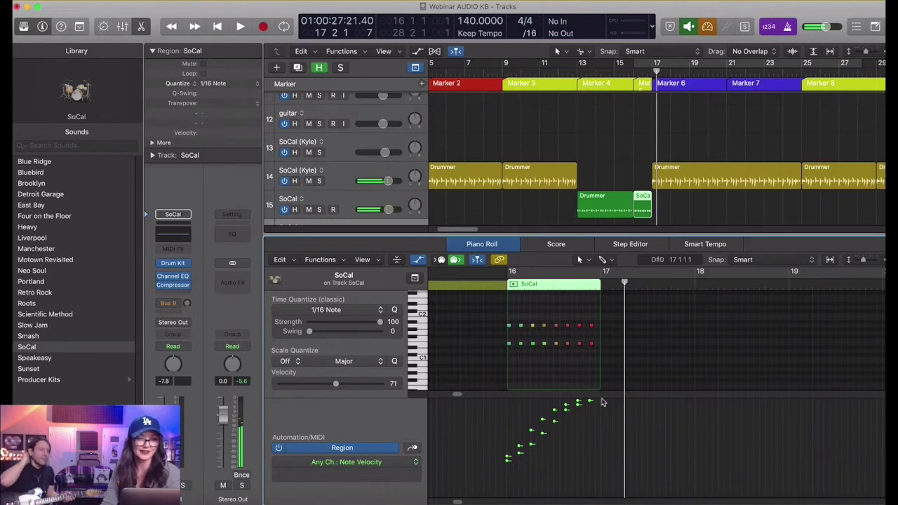
key(x)
key(x)
scroll(628, 279, down, 3)
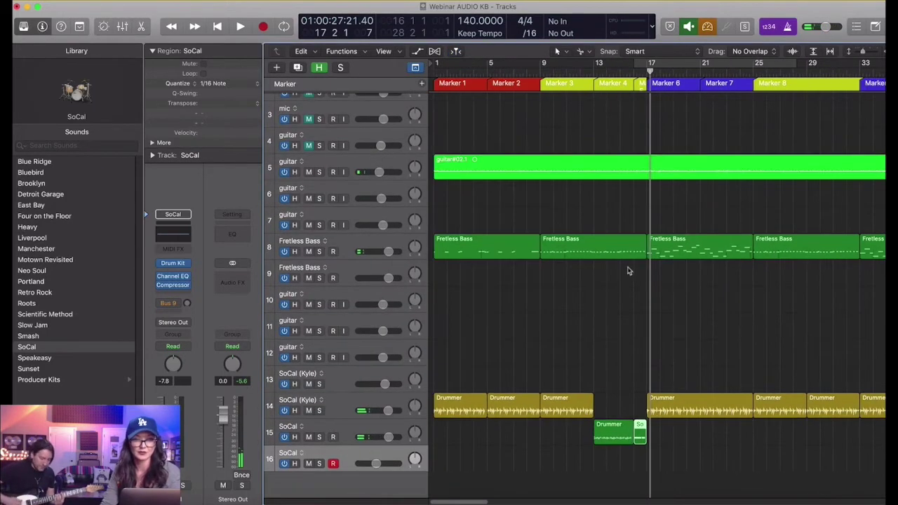
Step: Enable input monitoring and recording on guitar track 6 and record a guitar take from bar 13 to about bar 26
click(544, 73)
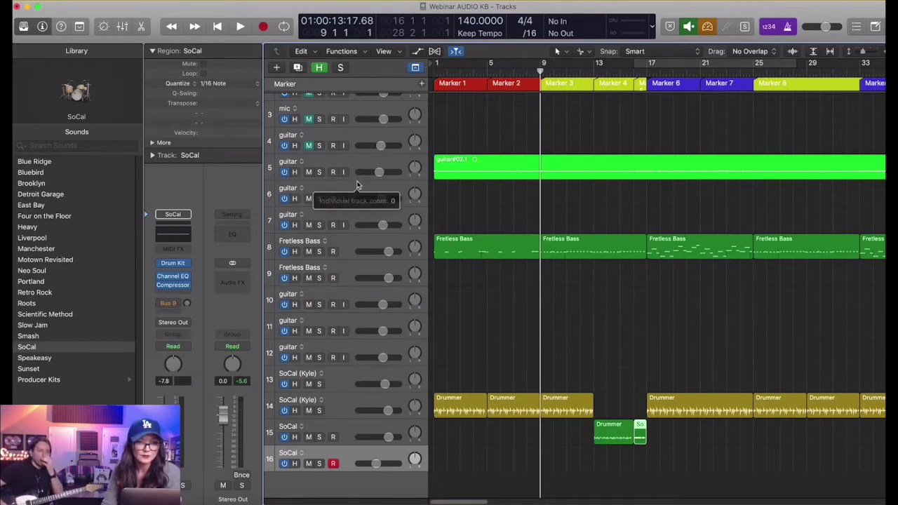
click(352, 200)
click(336, 199)
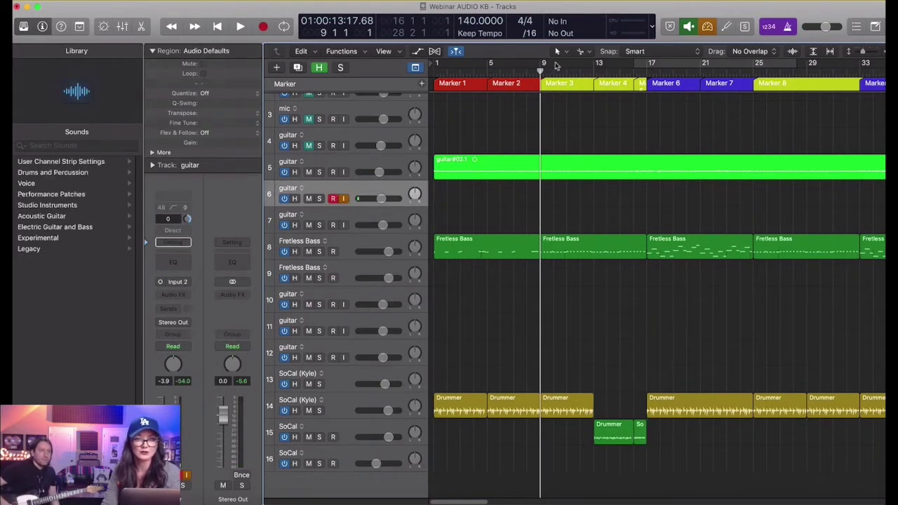
click(582, 73)
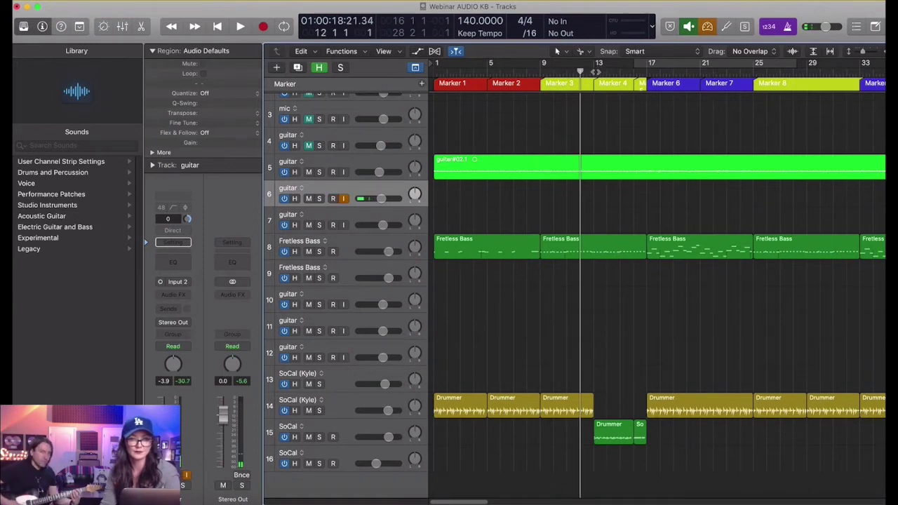
key(r)
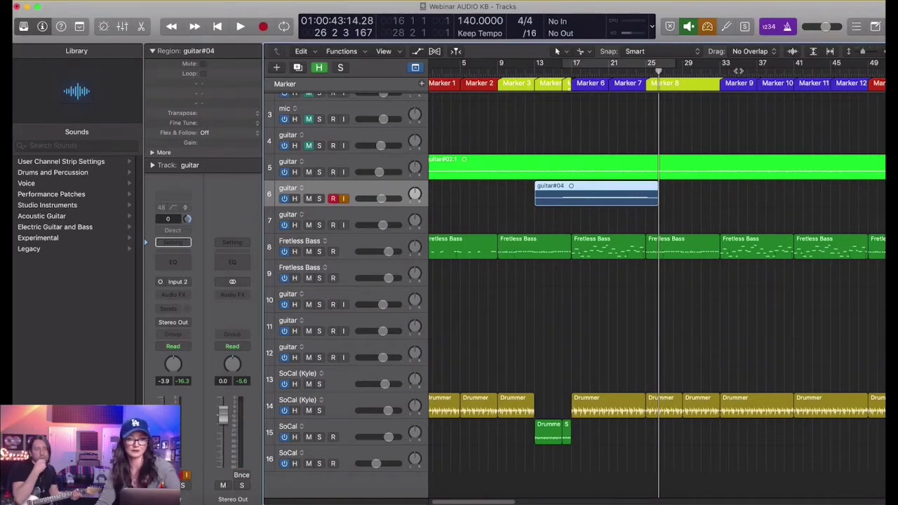
Step: Try to record another guitar take on guitar track 6 from bar 32
scroll(739, 70, right, 3)
key(super+Down)
scroll(681, 76, right, 1)
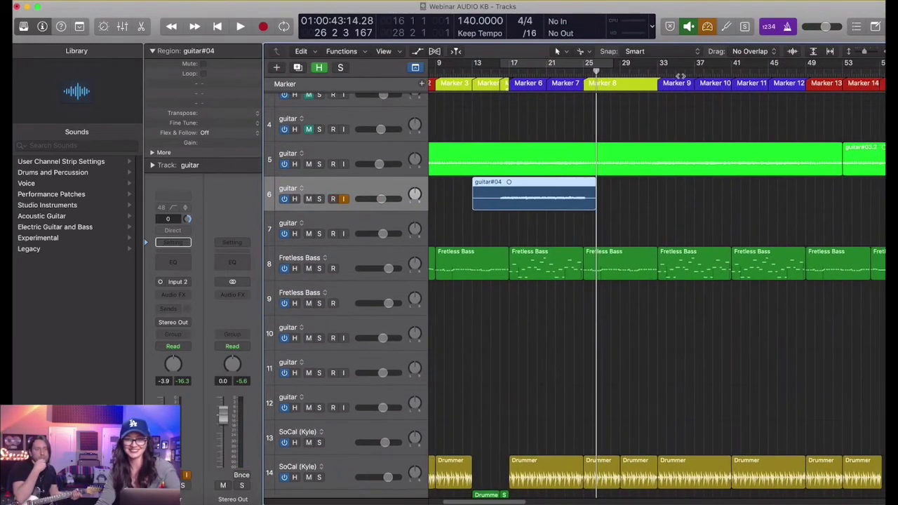
click(649, 74)
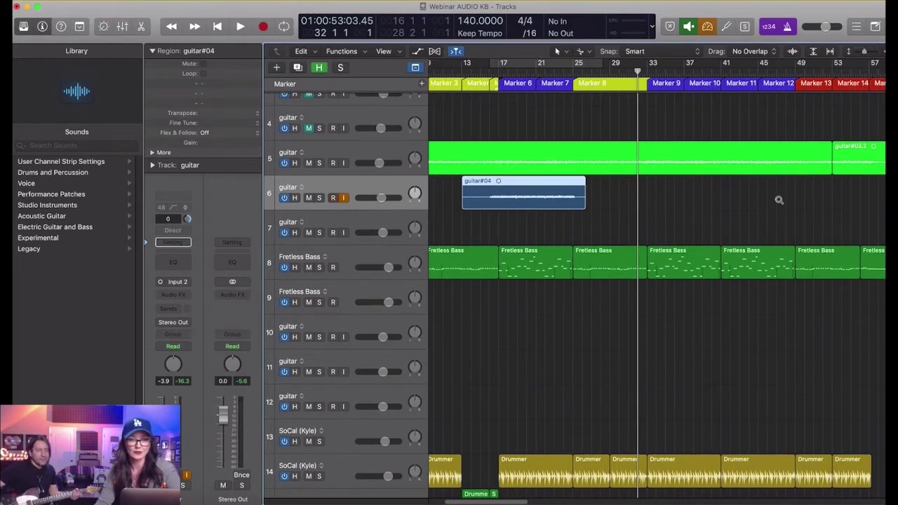
scroll(763, 183, down, 3)
scroll(763, 183, up, 1)
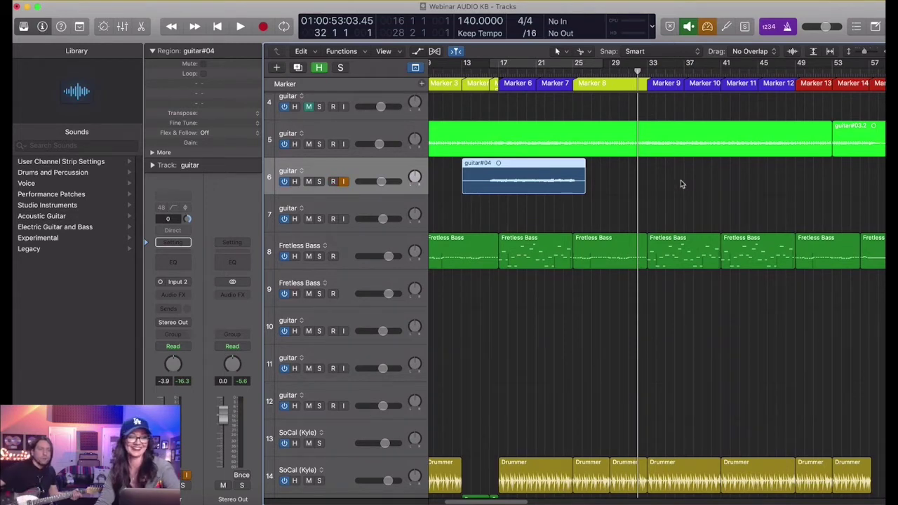
scroll(678, 183, right, 1)
key(r)
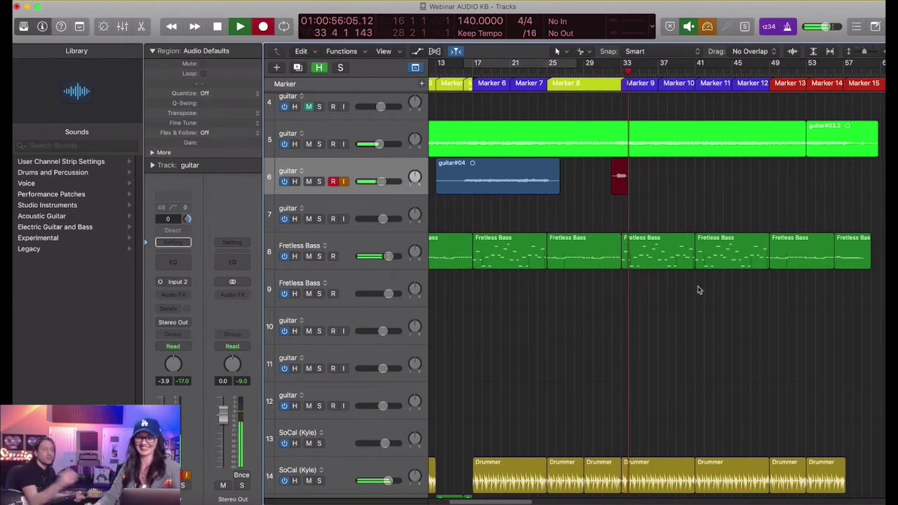
key(space)
Step: Delete the four-bar Drummer region starting at bar 29 on SoCal (Kyle) track 14
scroll(706, 323, down, 5)
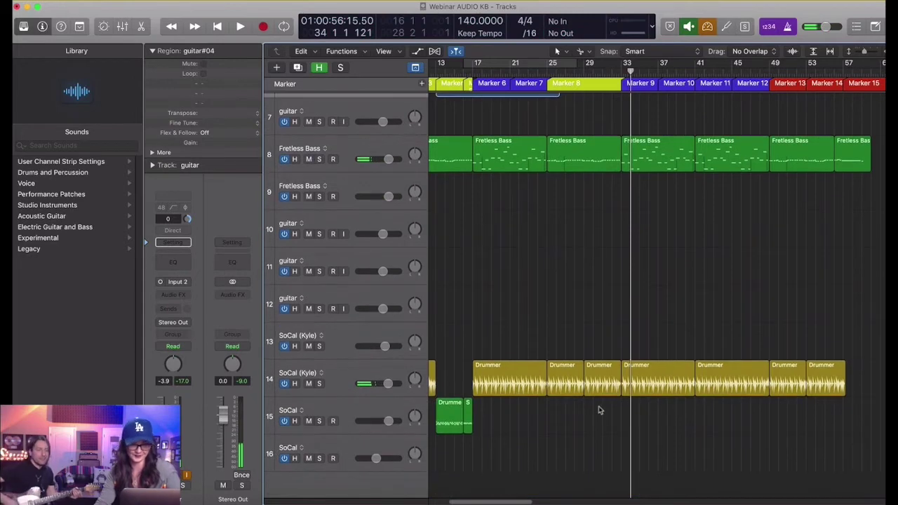
right_click(469, 425)
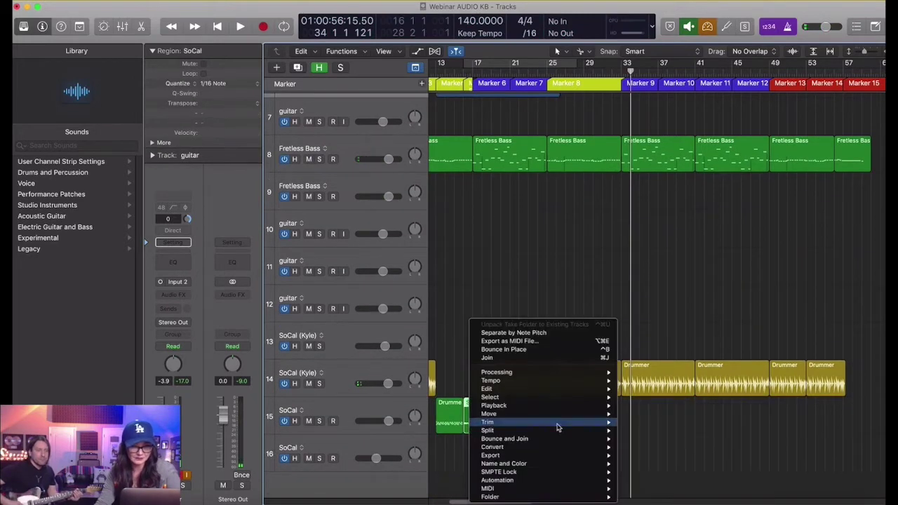
click(628, 401)
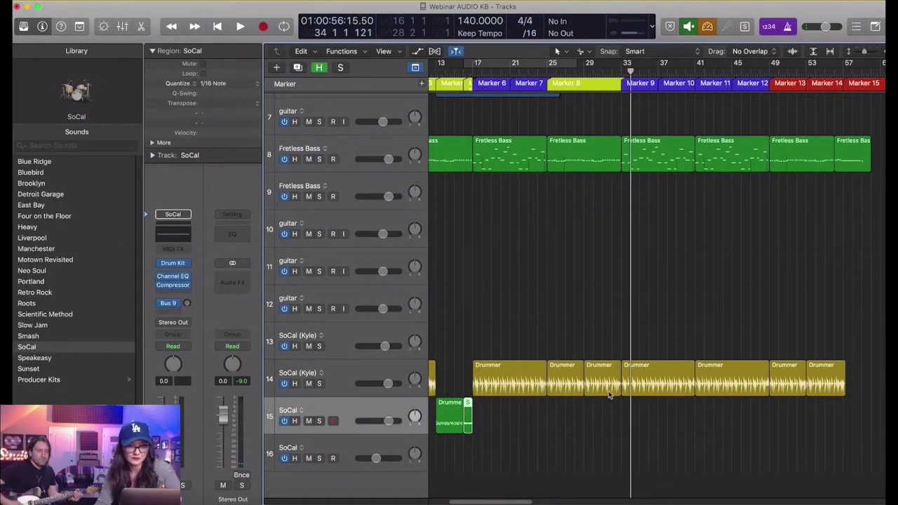
click(611, 382)
key(Delete)
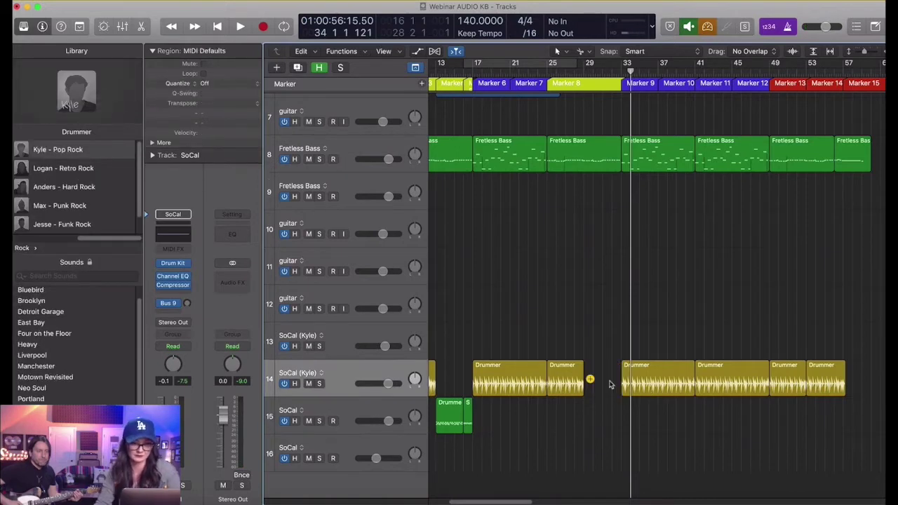
Step: Copy the MIDI Drummer region and SoCal fill from bars 13–17 on track 15 to bar 29
drag(548, 413, 451, 423)
right_click(450, 423)
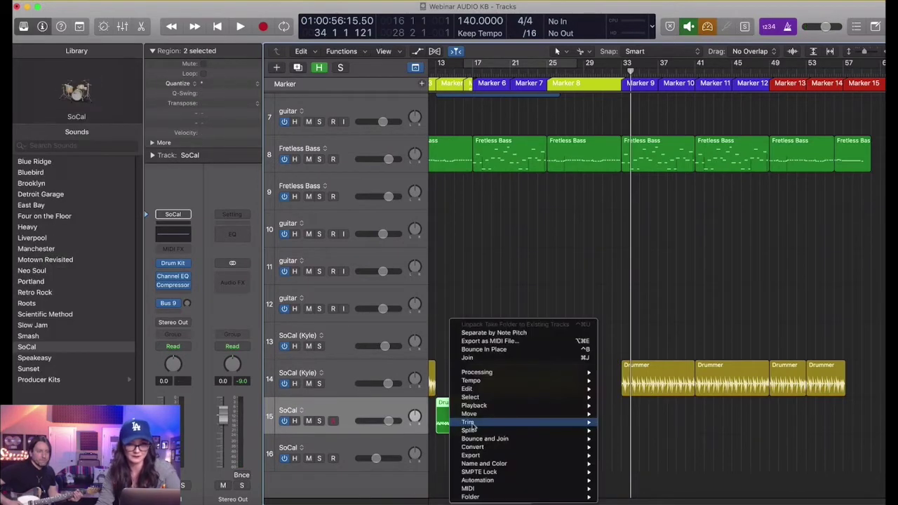
click(587, 426)
drag(446, 428, 594, 426)
Step: Start recording a new guitar take on guitar track 6 from bar 29
click(603, 69)
click(594, 71)
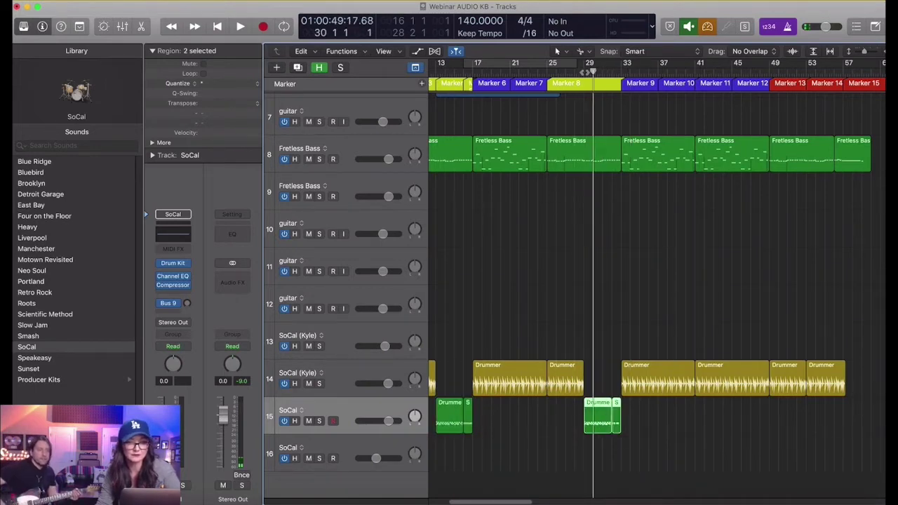
key(r)
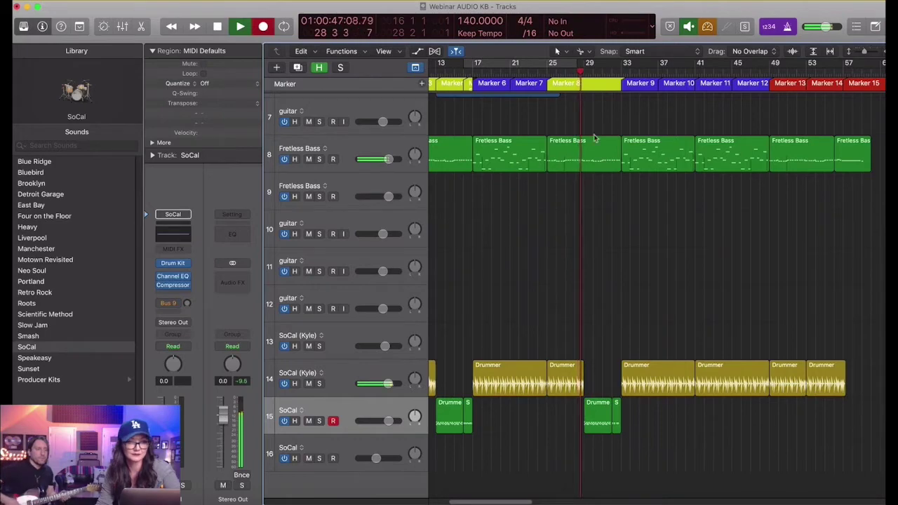
scroll(593, 133, up, 3)
scroll(586, 192, down, 2)
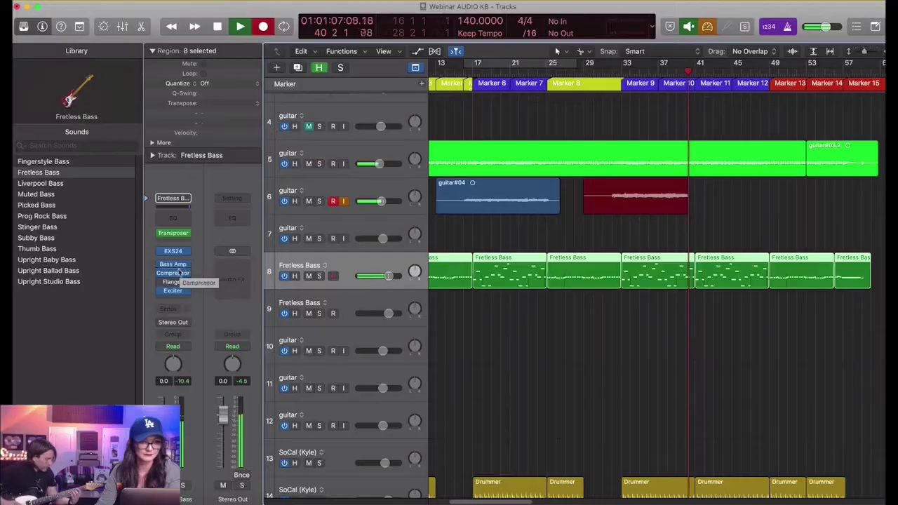
Step: Load a different preset in Bass Amp Designer on Fretless Bass track 8 and close the plug-in while recording continues
click(174, 265)
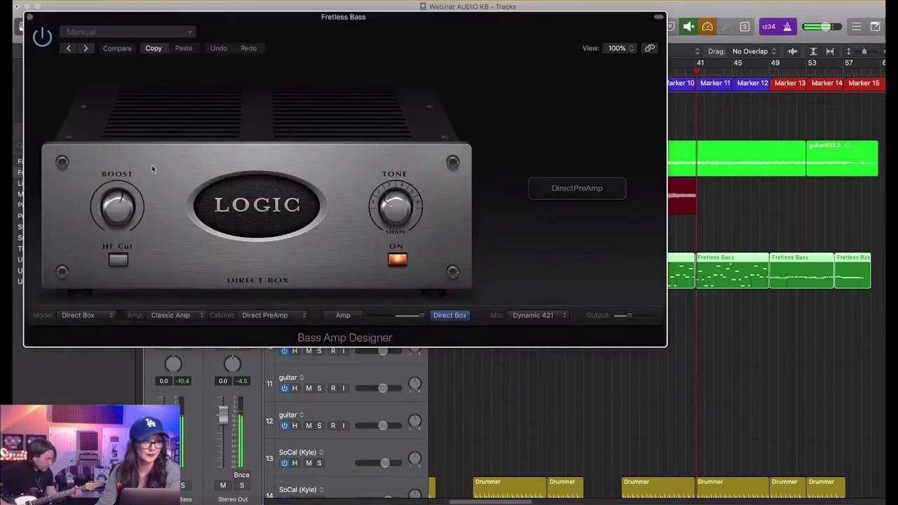
click(114, 32)
scroll(140, 491, down, 5)
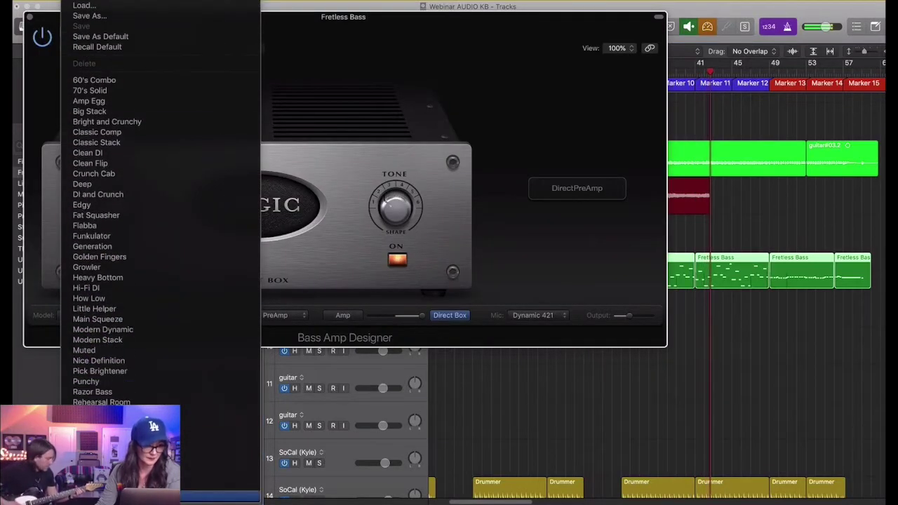
click(217, 497)
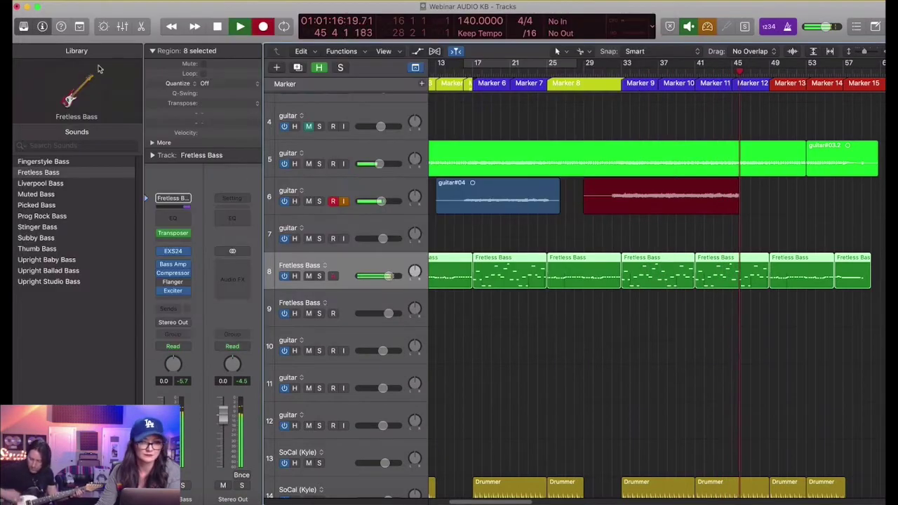
click(29, 17)
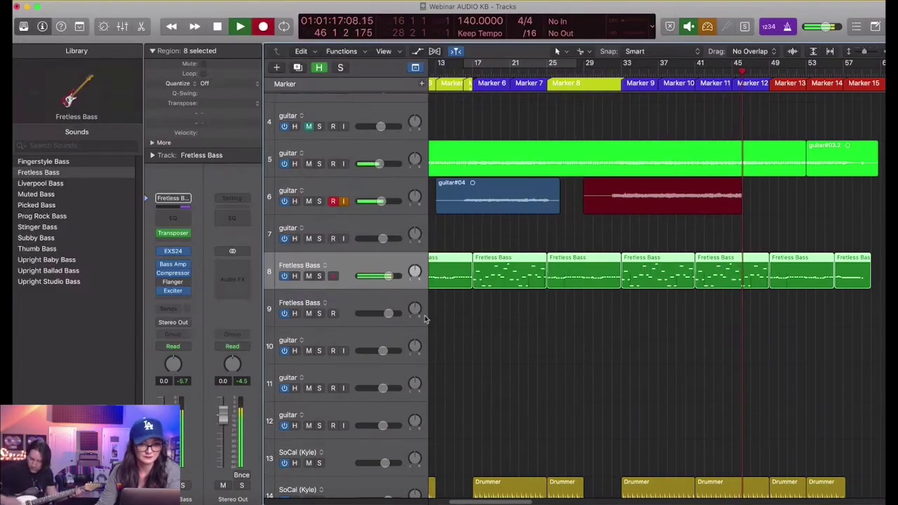
Step: Lower Fretless Bass track 8 to -4.3 dB and SoCal (Kyle) track 14 to -2.1 dB
drag(388, 276, 379, 276)
scroll(387, 398, down, 4)
scroll(388, 398, up, 1)
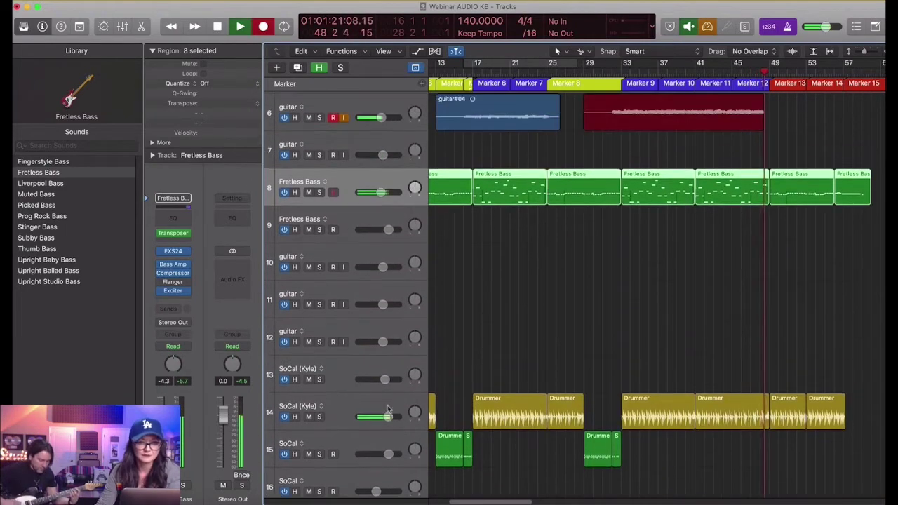
drag(387, 419, 383, 419)
Step: Load the Type U Tight Kit preset in the Compressor on SoCal (Kyle) track 14
click(358, 407)
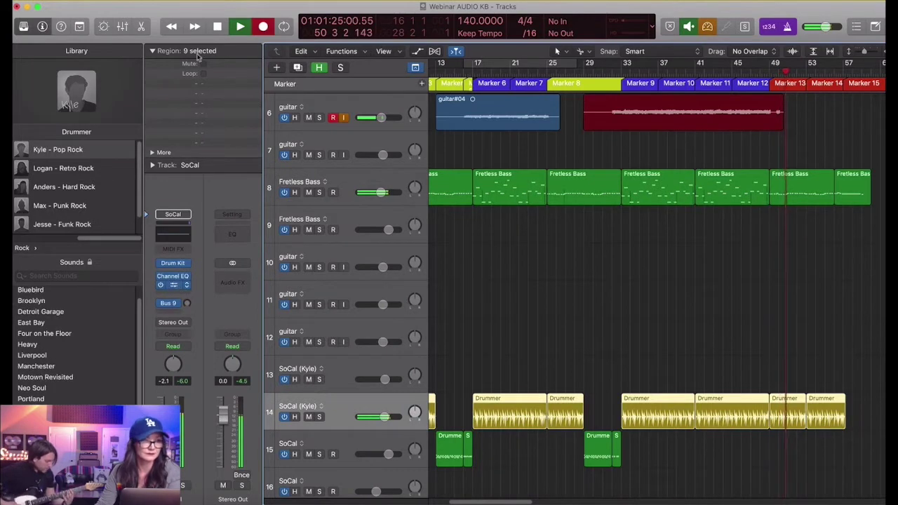
click(186, 223)
click(126, 32)
mouse_move(140, 317)
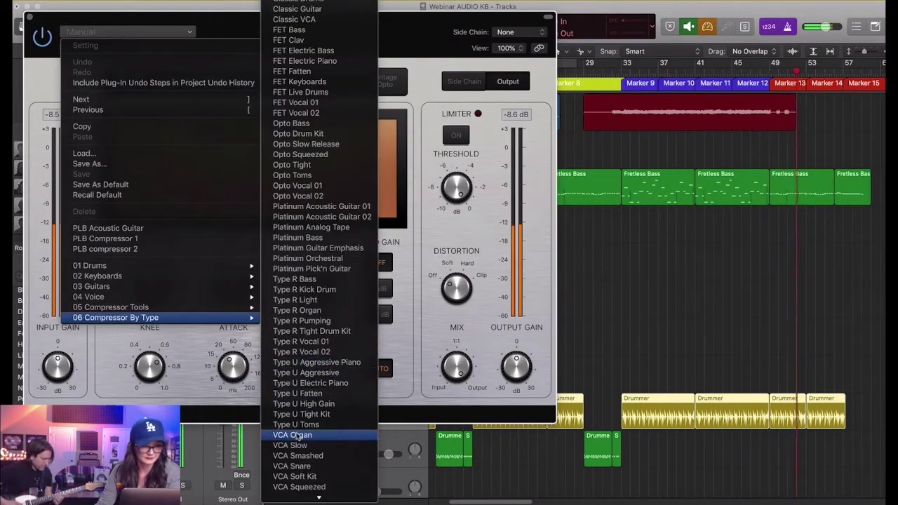
click(326, 414)
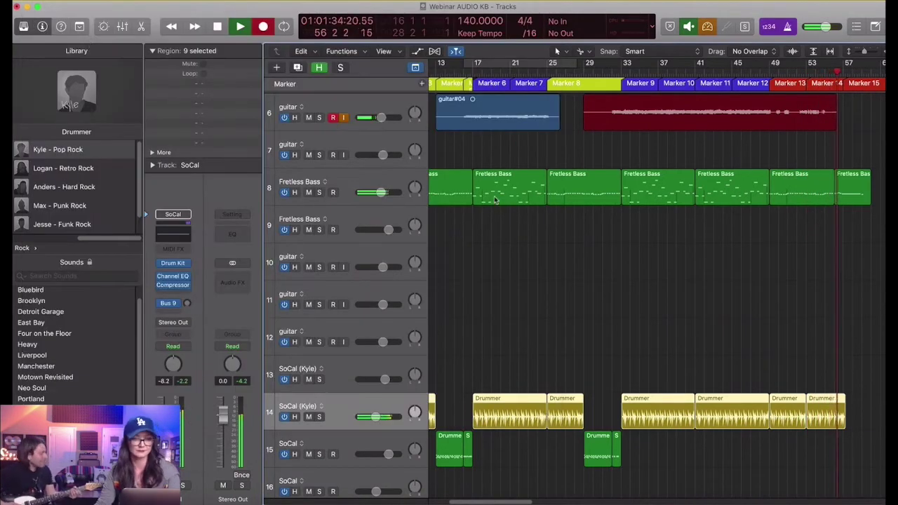
Step: Stop the guitar recording on track 6 at about bar 60, past the end of the bass part
scroll(497, 201, right, 4)
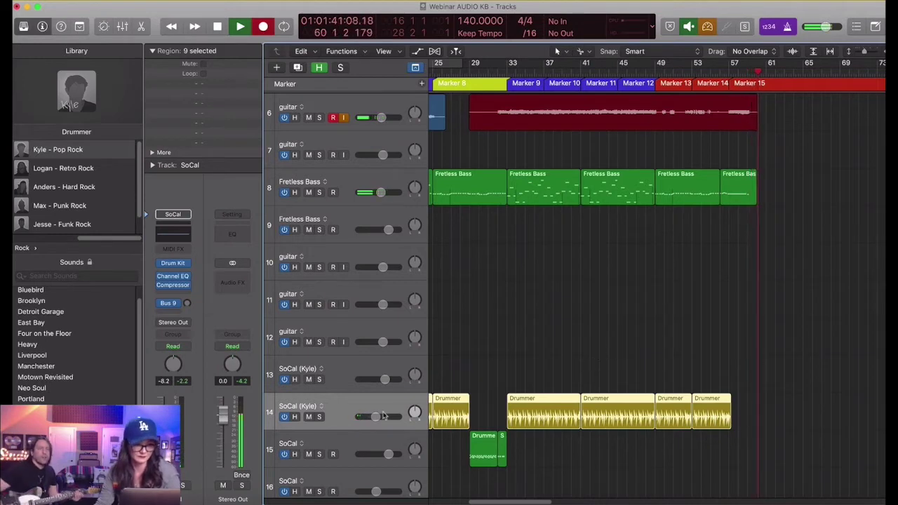
key(space)
scroll(615, 305, down, 1)
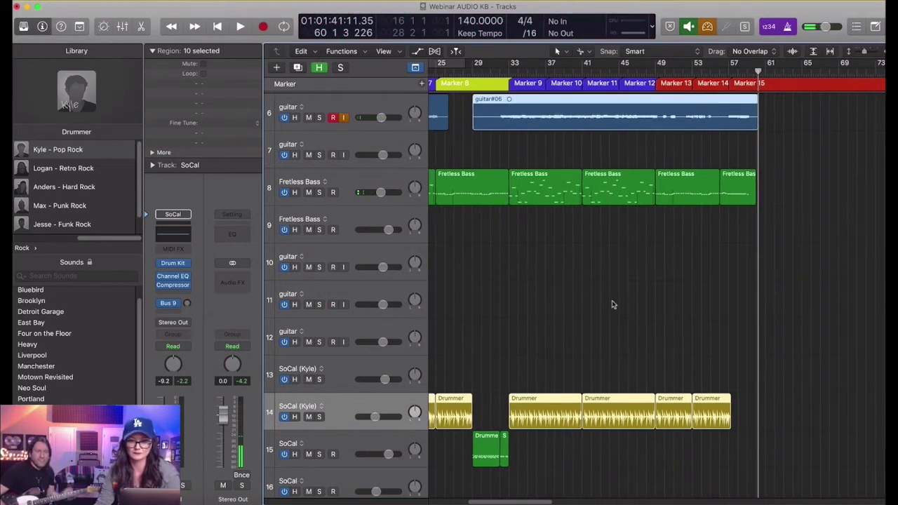
Step: Deselect all regions and place the playhead at bar 50
scroll(615, 304, right, 3)
scroll(672, 261, down, 1)
scroll(671, 308, down, 1)
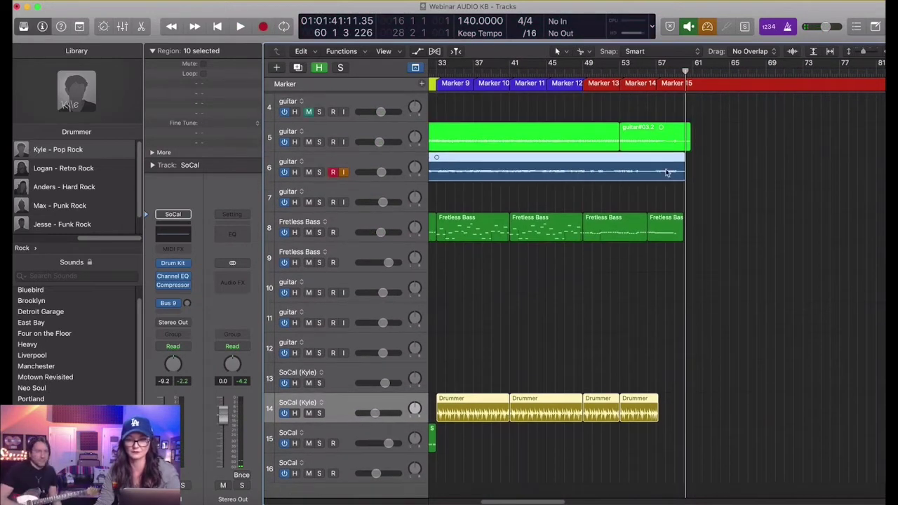
click(677, 261)
click(591, 72)
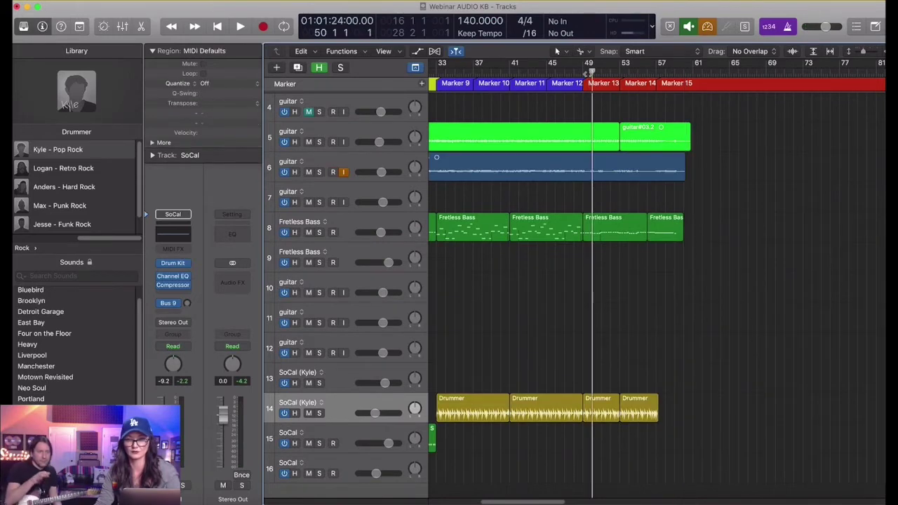
Step: Split the guitar#06 region on guitar track 6 at bar 49 and delete the part after the split
scroll(669, 216, left, 5)
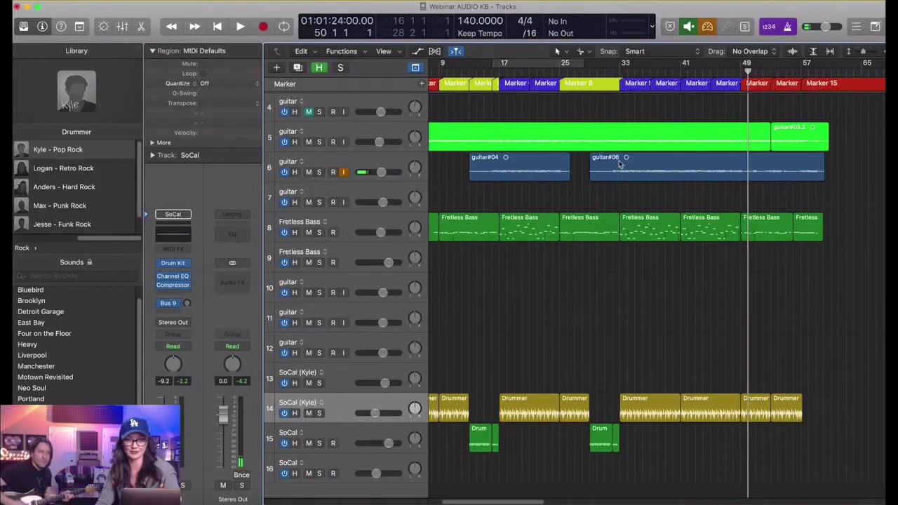
scroll(758, 152, up, 3)
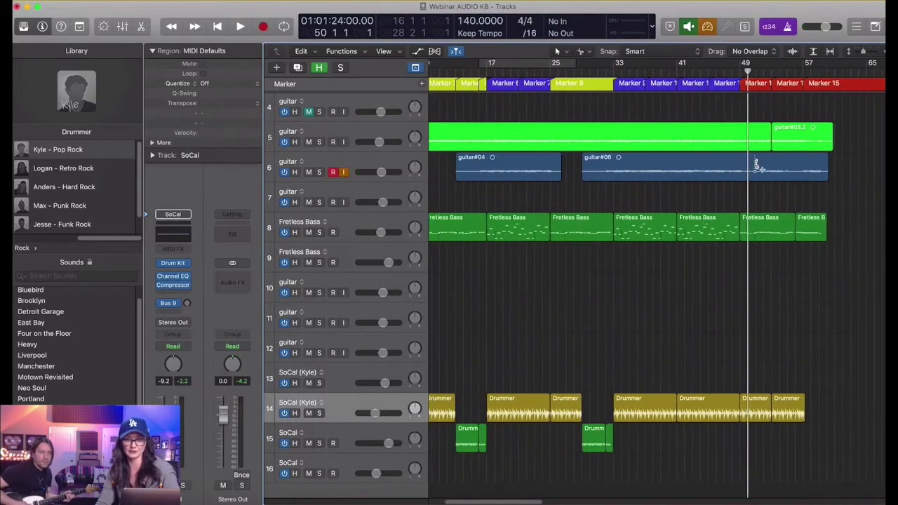
click(747, 174)
click(769, 176)
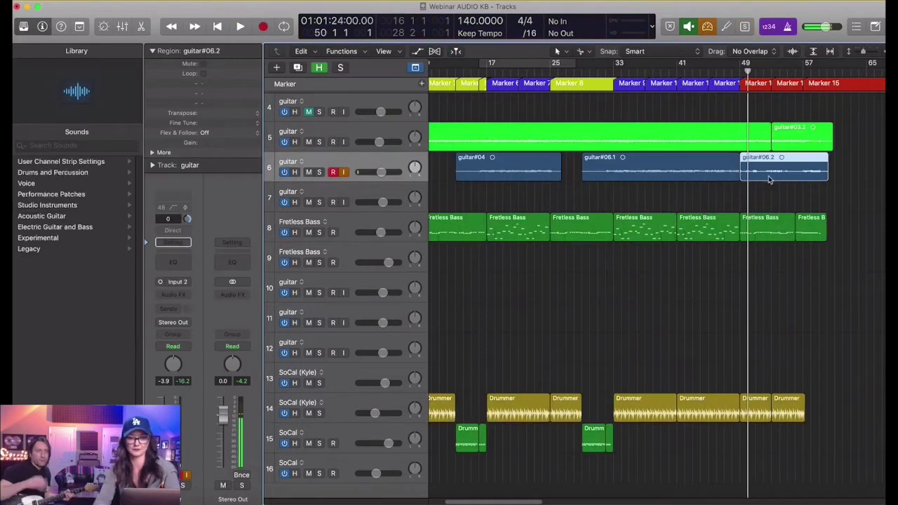
key(Delete)
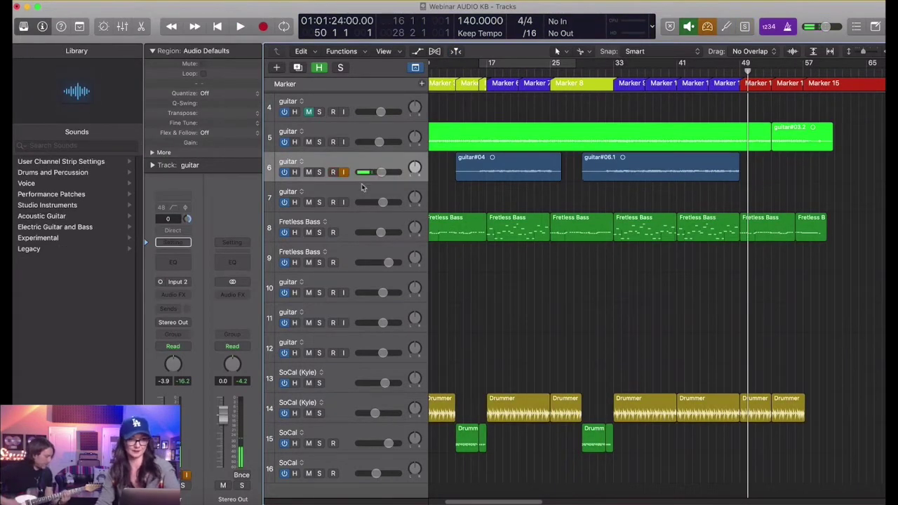
Step: Turn on input monitoring on guitar track 7 in place of track 6 and move the playhead to bar 48
click(343, 202)
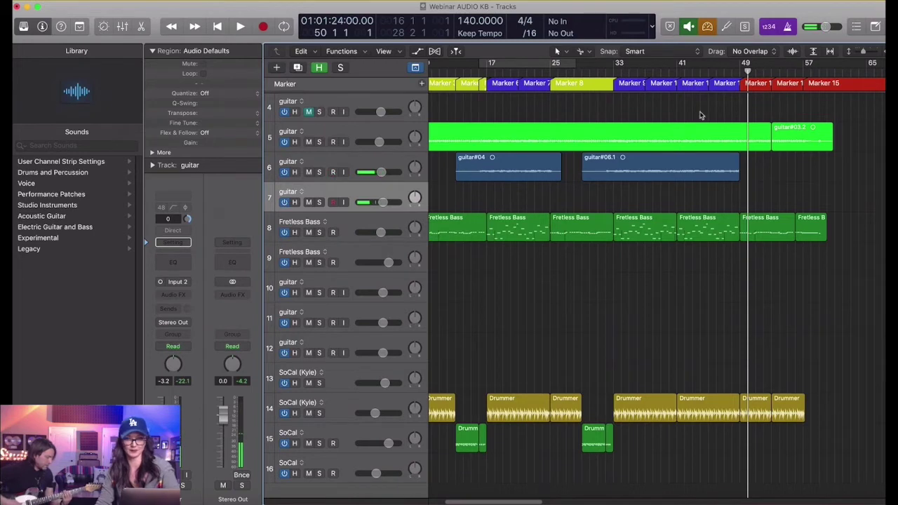
key(super+Right)
key(super+Right)
key(super+Right)
key(super+Right)
click(701, 73)
scroll(701, 74, down, 3)
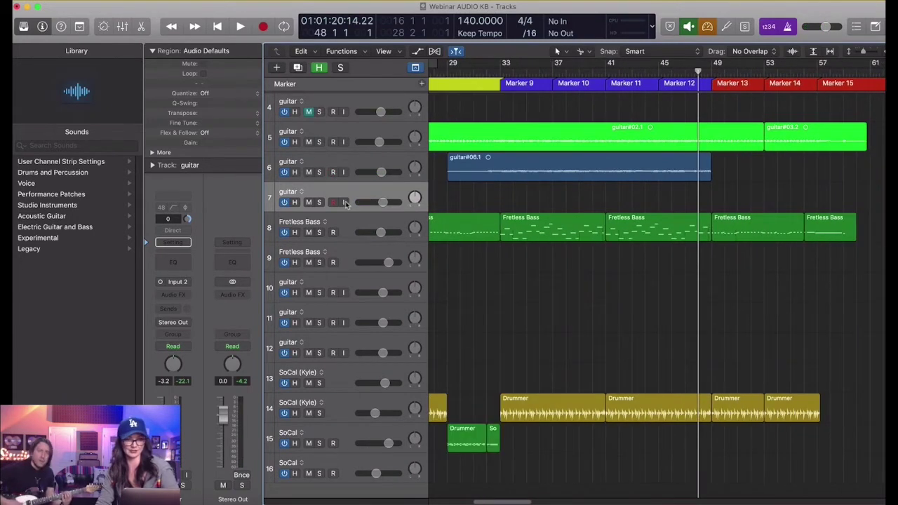
scroll(633, 207, up, 2)
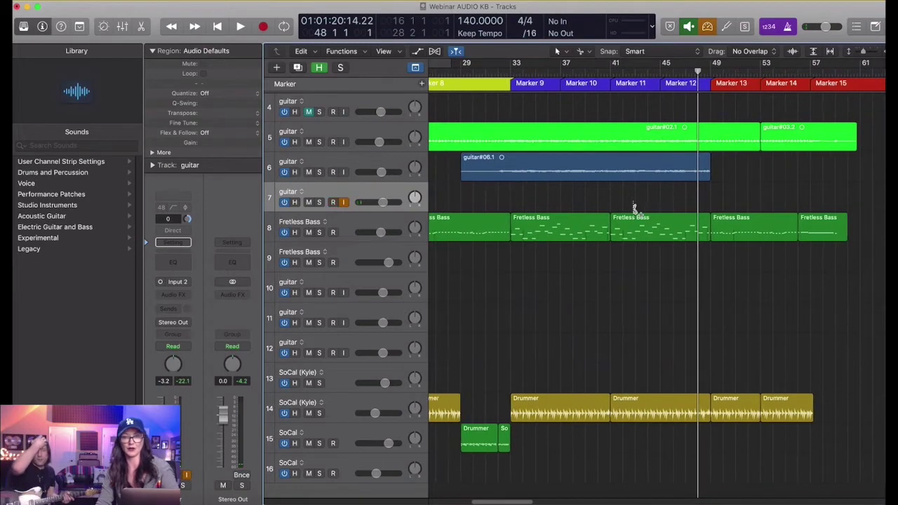
Step: Restore the deleted end of the track 6 guitar take, split it at bar 56 and delete the piece between bars 49 and 56
click(469, 181)
drag(463, 178, 488, 177)
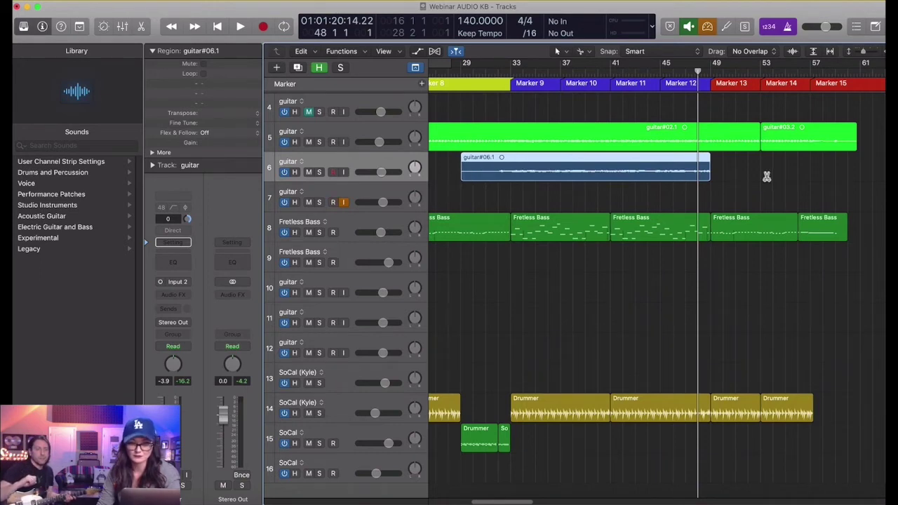
key(super+z)
click(797, 181)
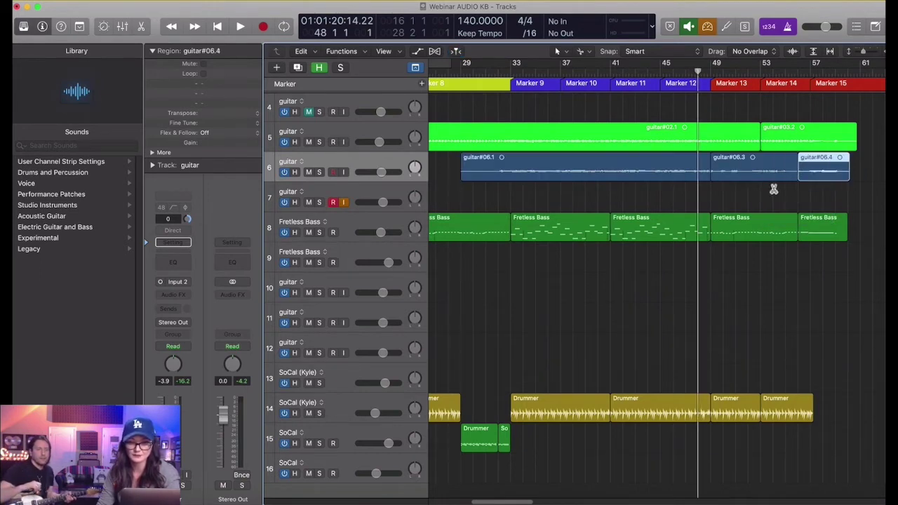
key(Delete)
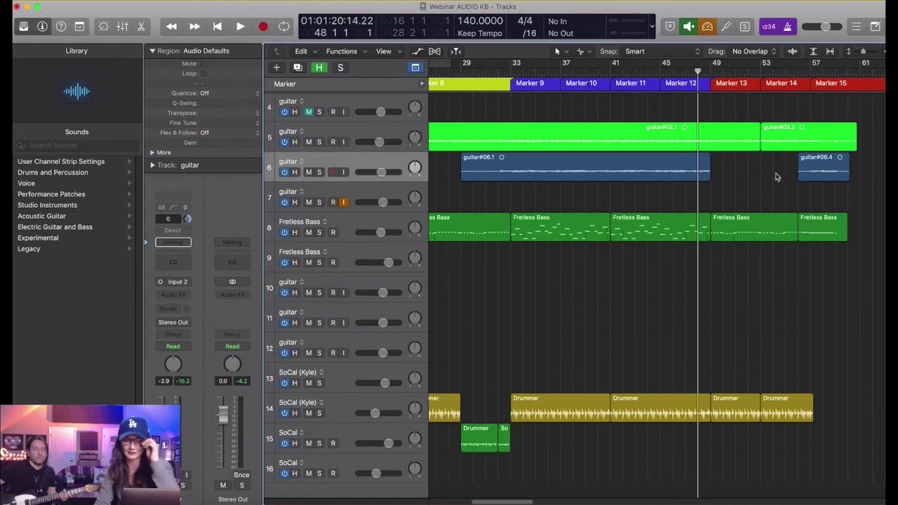
Step: Set the cycle range from bar 17 to bar 25, select SoCal (Kyle) track 14 and play the loop
scroll(788, 237, right, 5)
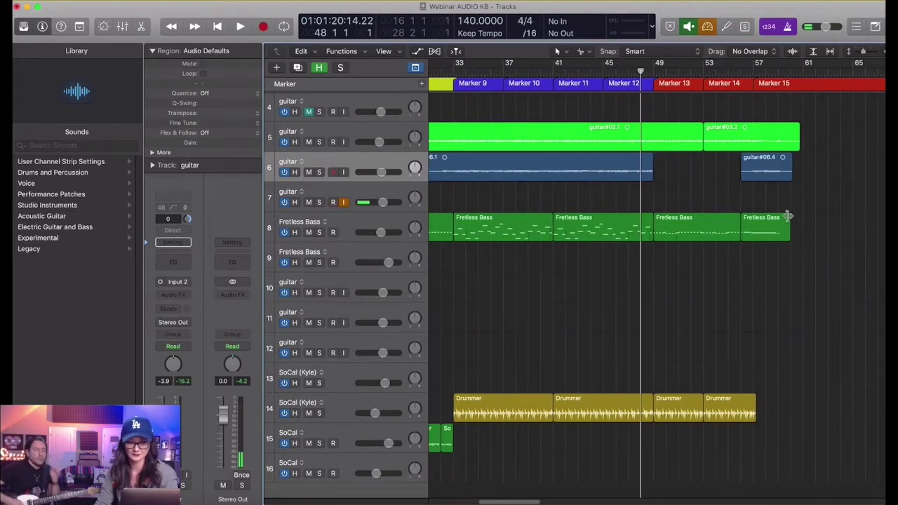
scroll(700, 92, left, 2)
scroll(715, 120, down, 4)
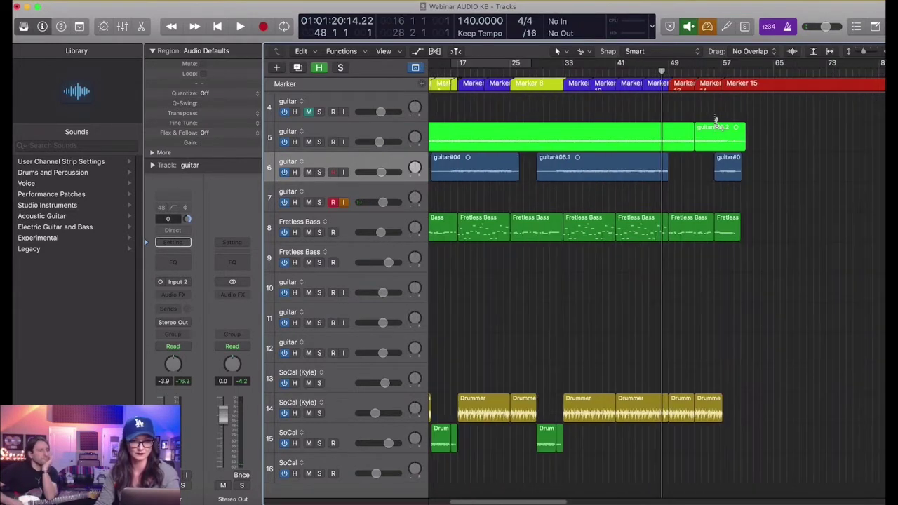
scroll(638, 179, left, 2)
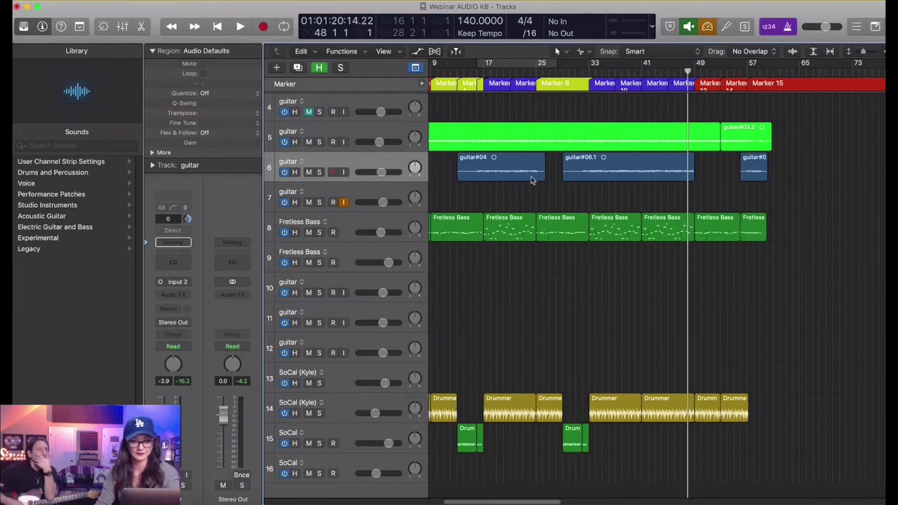
scroll(434, 158, up, 2)
scroll(461, 169, left, 3)
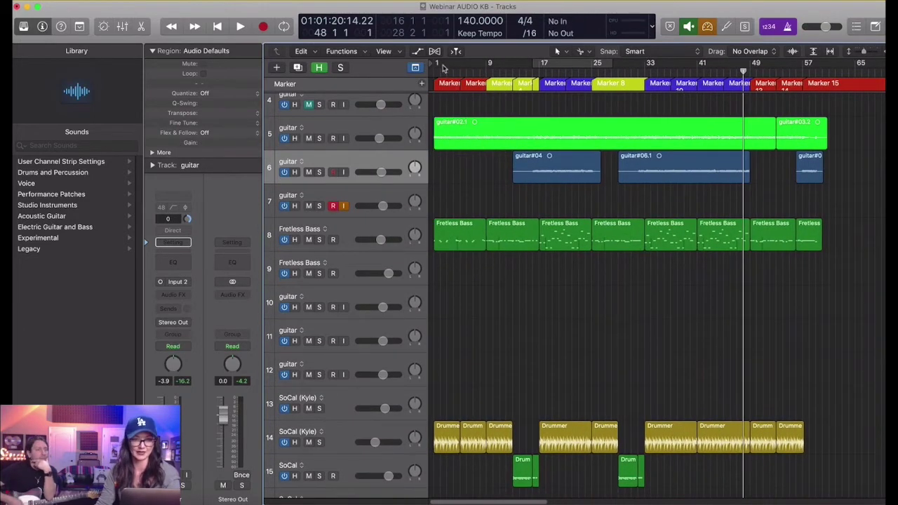
drag(556, 64, 620, 65)
key(super+Up)
click(373, 397)
key(super+Right)
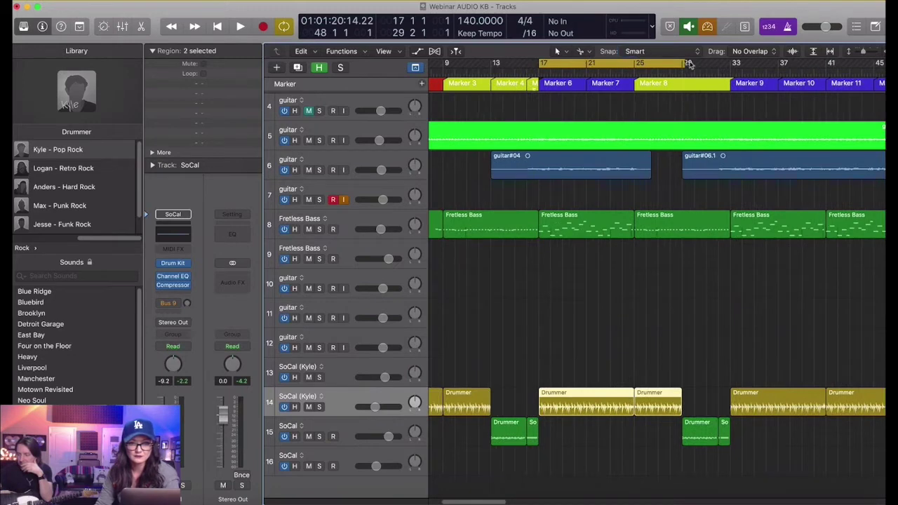
drag(682, 62, 635, 63)
key(space)
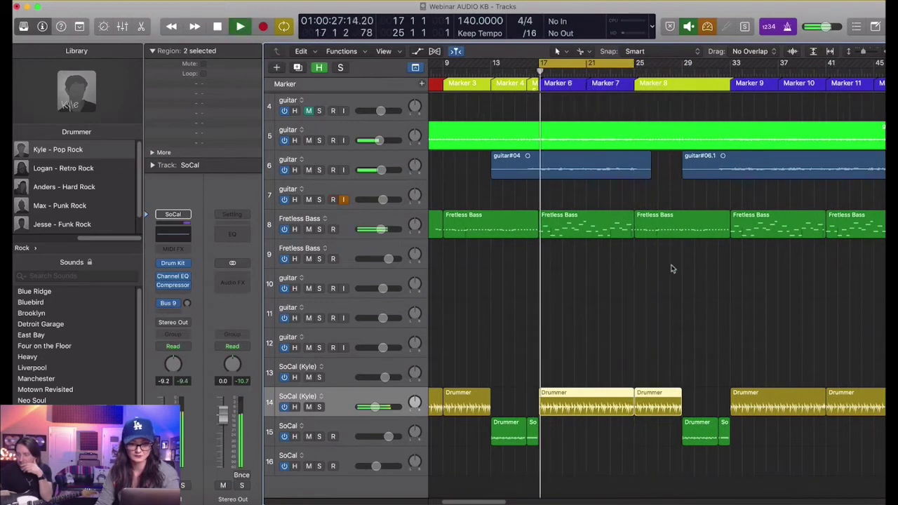
Step: Move SoCal (Kyle) track 14 directly below Fretless Bass track 8 and make its bar 17 Drummer region slightly softer and simpler
drag(337, 413, 360, 254)
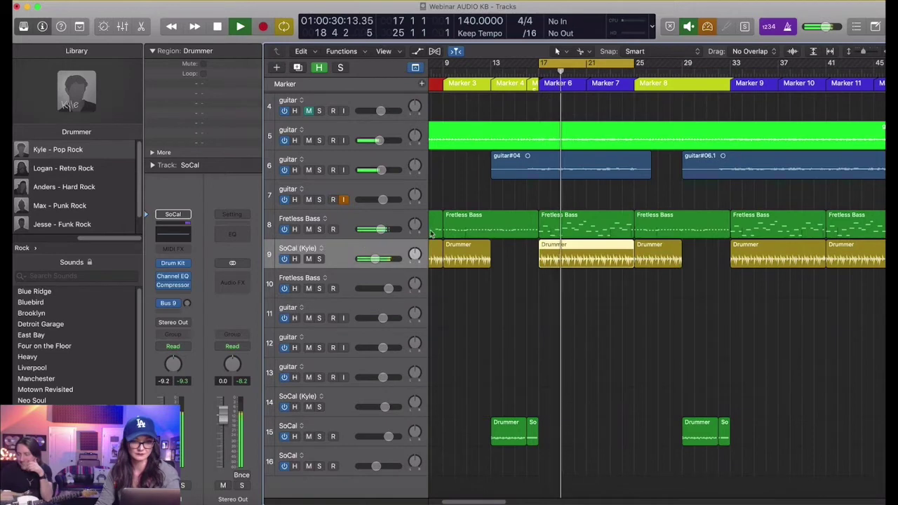
double_click(573, 263)
drag(505, 391, 496, 400)
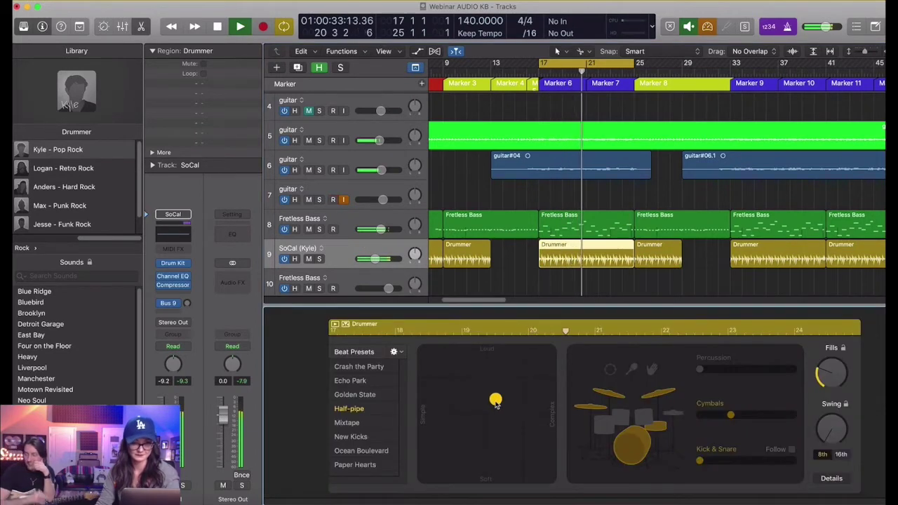
Step: Compare Kick & Snare variations 2, 3 and 4 for the bar 17 Drummer region, soloed and in the mix, and settle on 2
key(s)
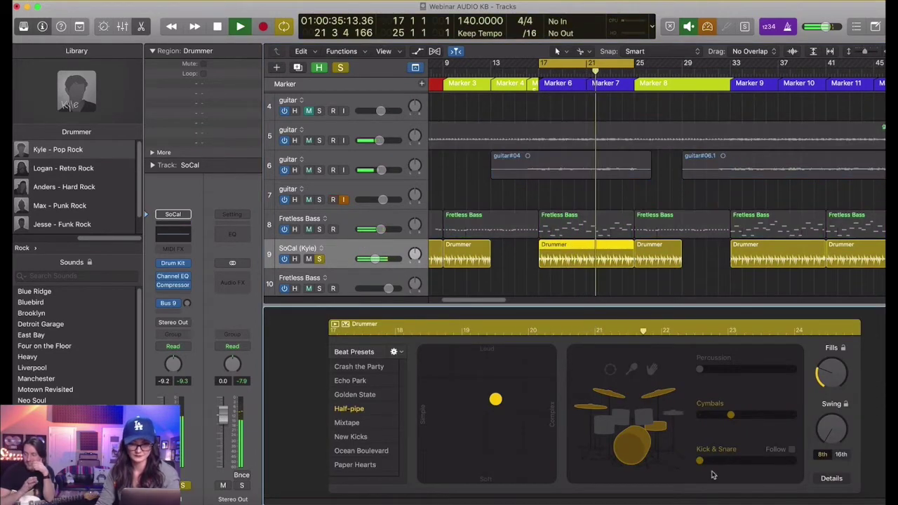
drag(700, 460, 715, 461)
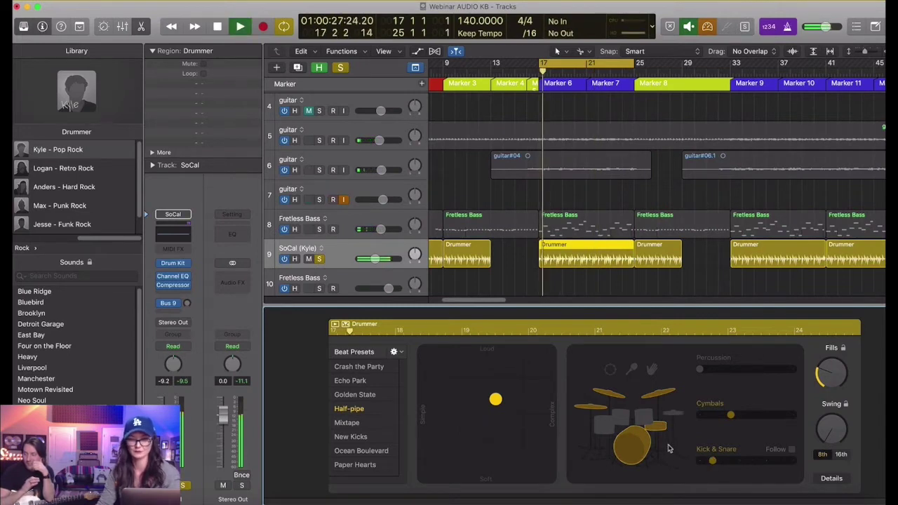
mouse_move(709, 463)
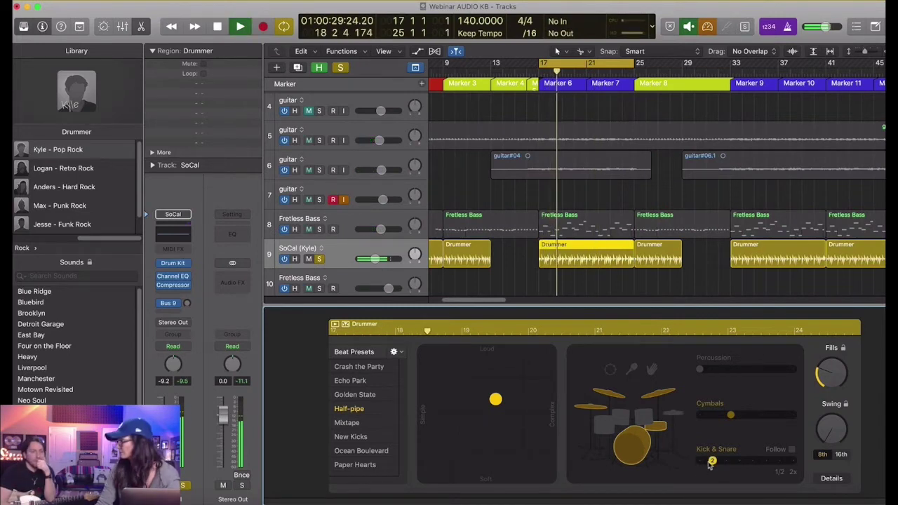
key(s)
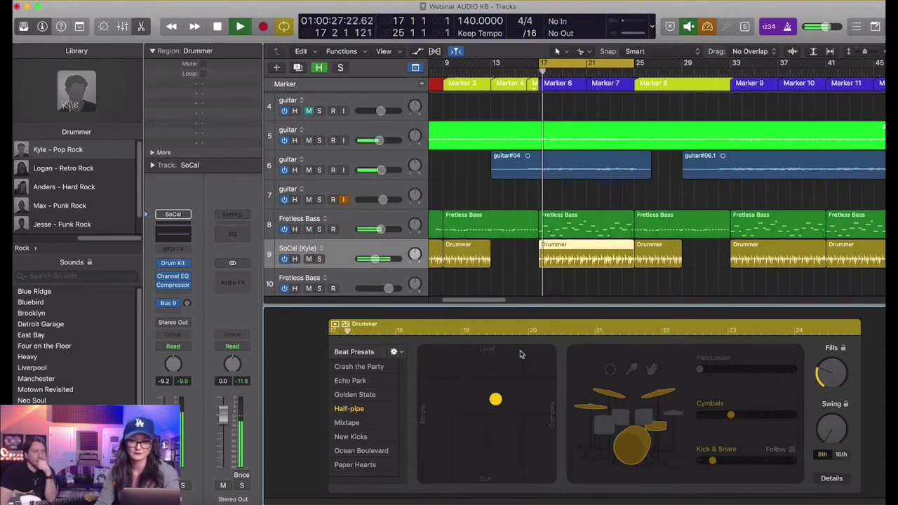
click(727, 462)
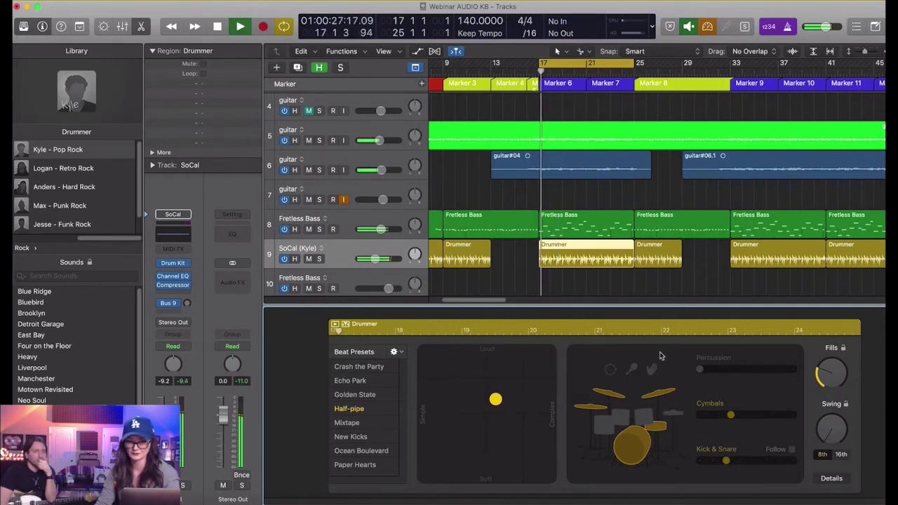
click(739, 466)
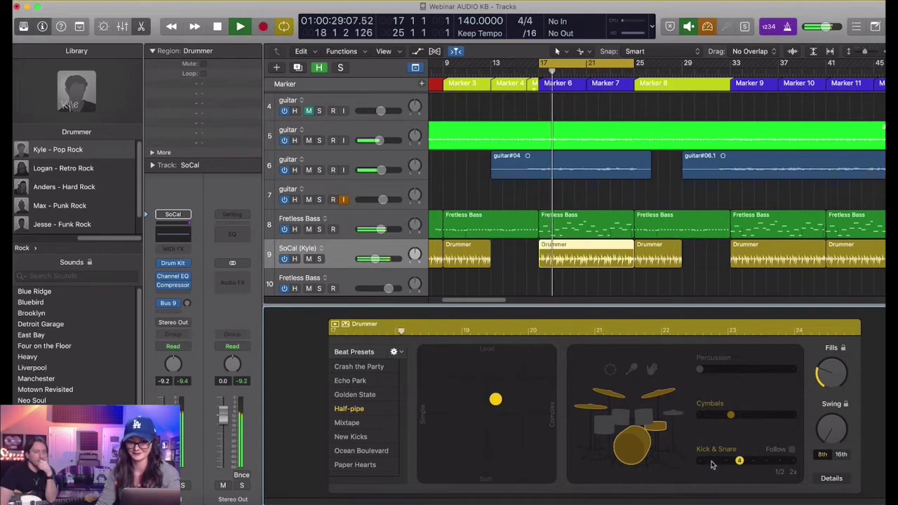
click(712, 462)
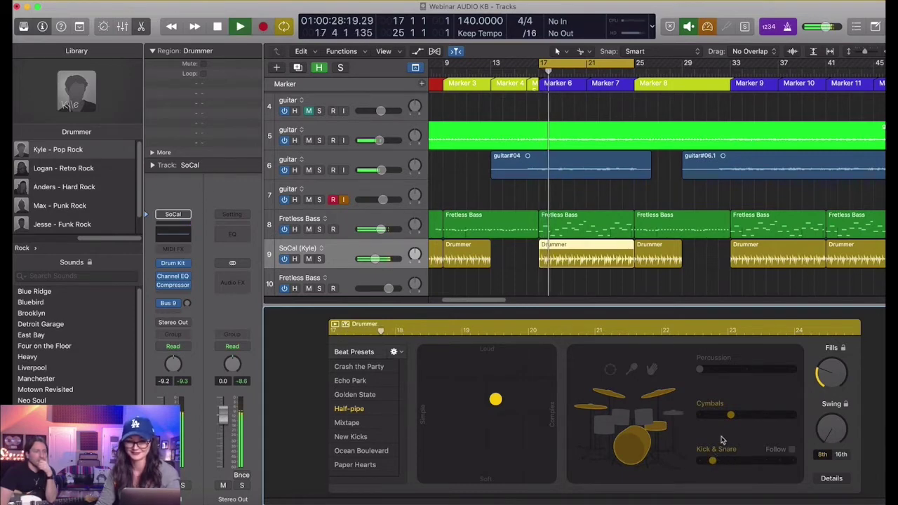
Step: Raise SoCal (Kyle) track 9 to -5.8 dB, lower Fretless Bass track 8 to -6.4 dB, and stop playback
drag(374, 258, 377, 229)
click(360, 223)
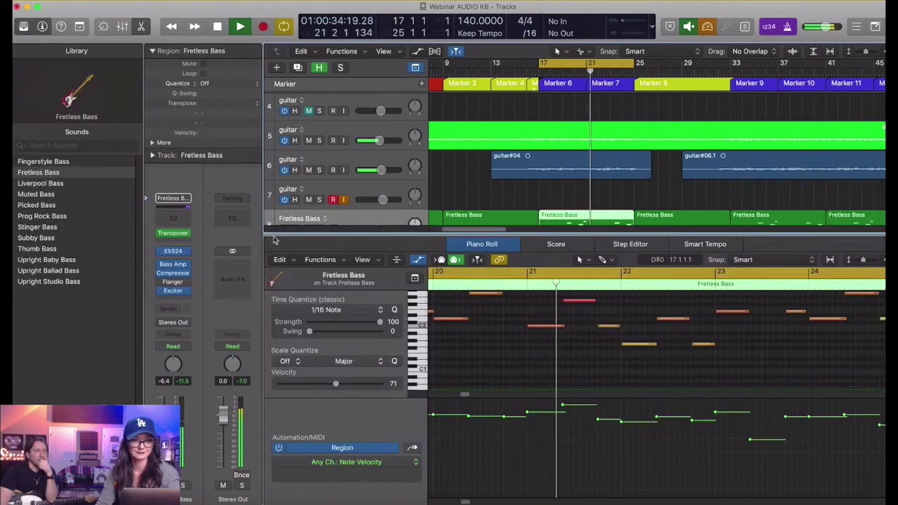
key(x)
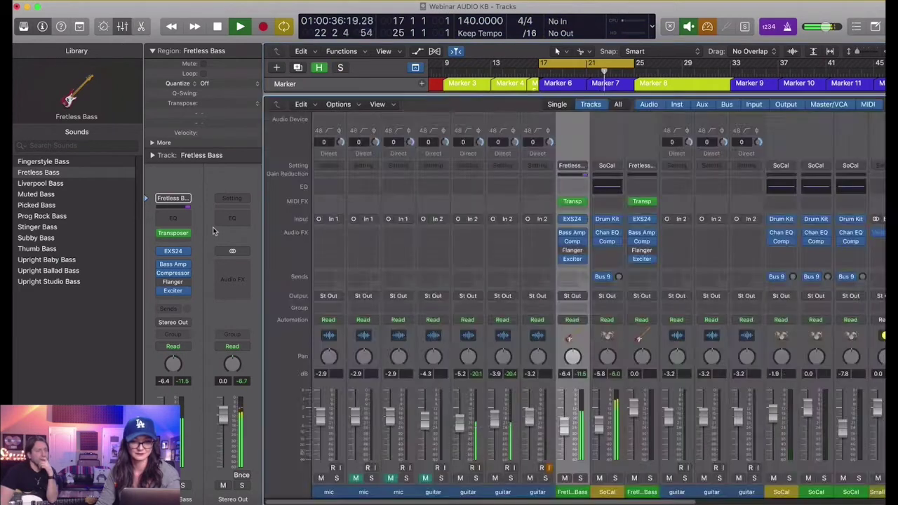
key(x)
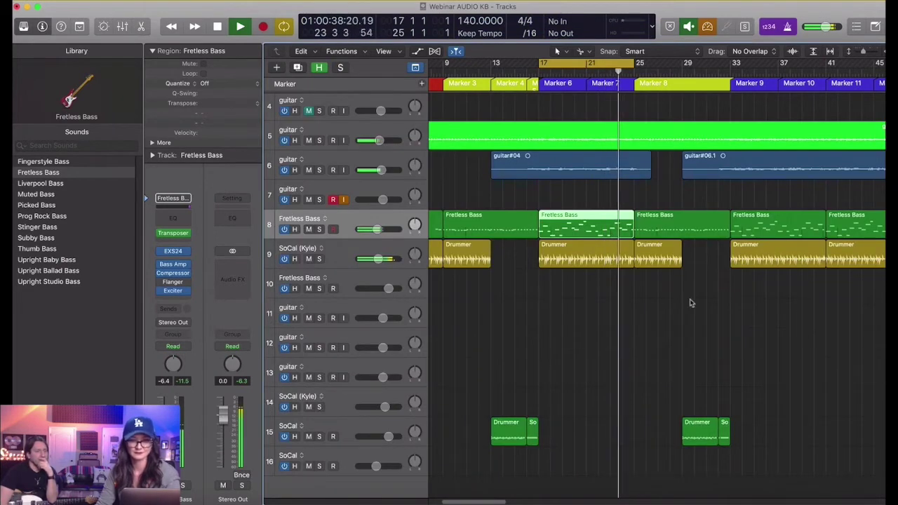
key(space)
Step: Set the cycle range to bars 24 to 29 and play the transition into the Drummer region at bar 25
click(659, 263)
key(super+Right)
key(super+Right)
key(super+Right)
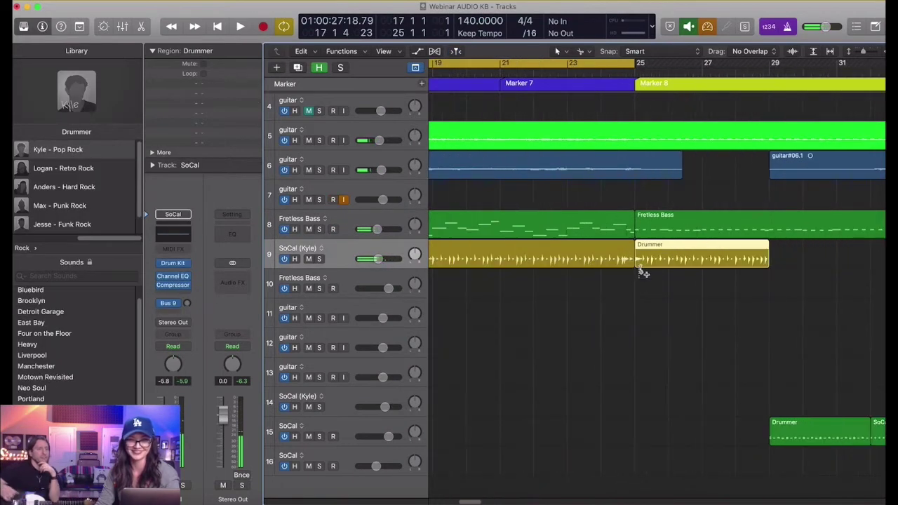
click(593, 65)
click(596, 64)
click(598, 64)
drag(598, 65, 760, 67)
key(space)
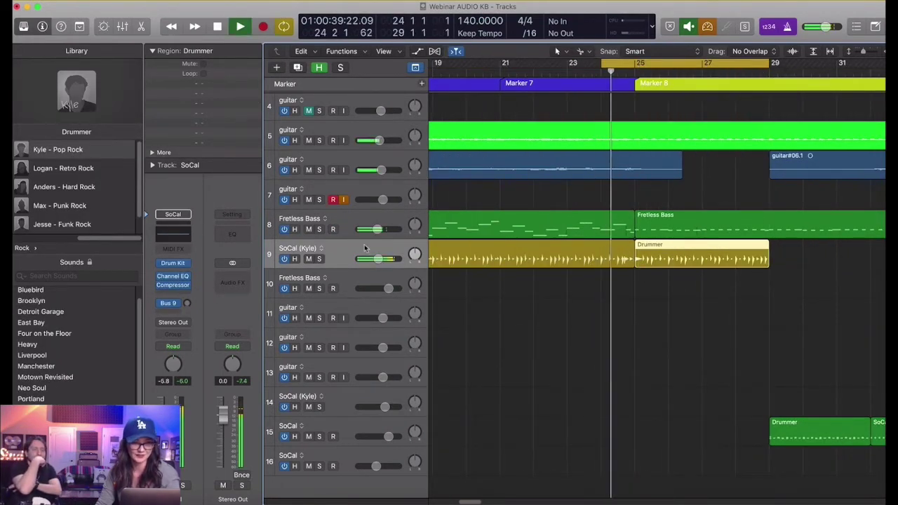
key(space)
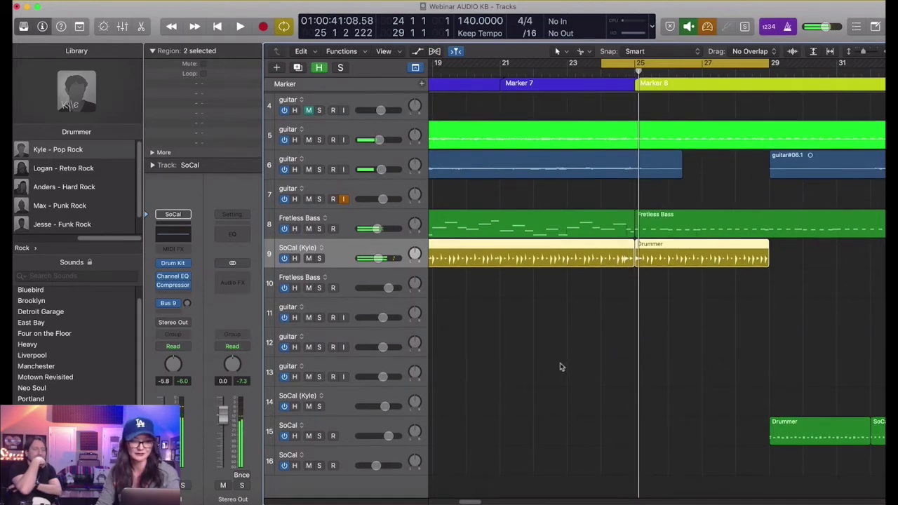
Step: Solo SoCal (Kyle) track 9, listen from bar 24, and open the Drummer editor for the two regions meeting at bar 25
key(s)
key(space)
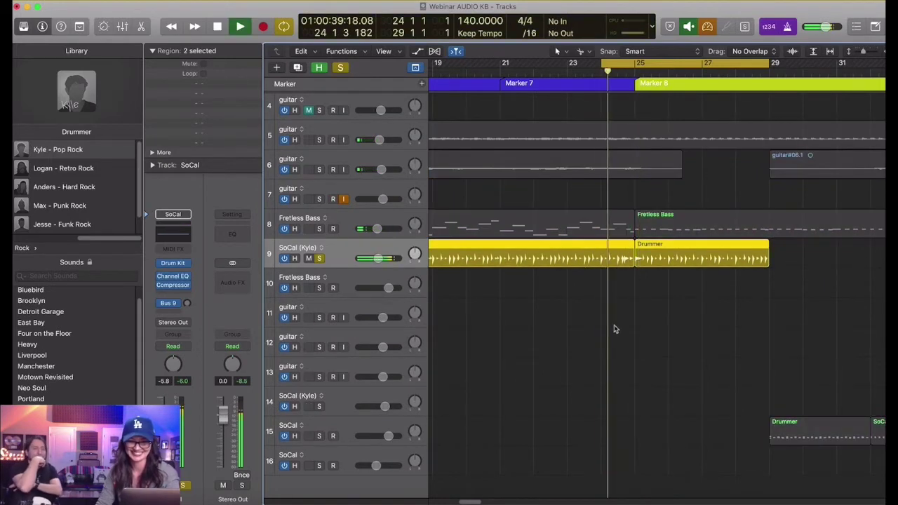
key(space)
double_click(603, 259)
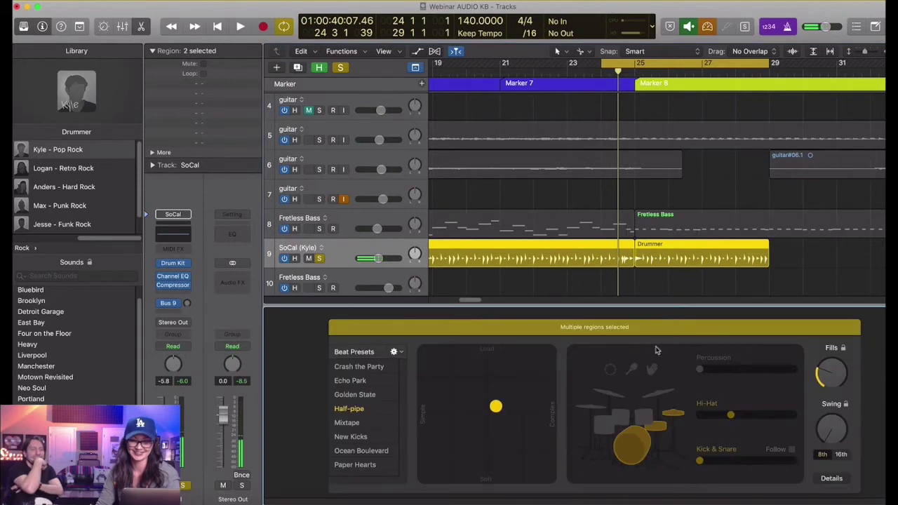
Step: Lower the Fills amount on the two selected Drummer regions, repeatedly auditioning the soloed transition into bar 25
key(space)
key(space)
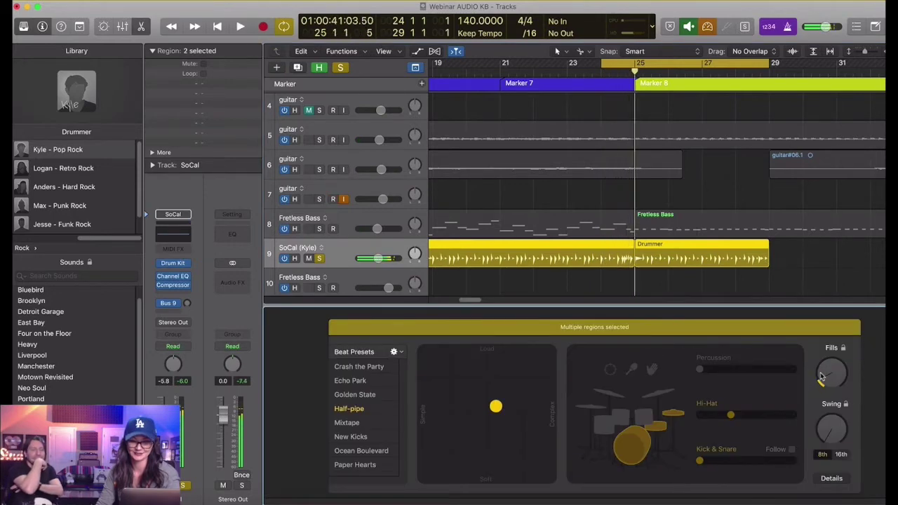
key(space)
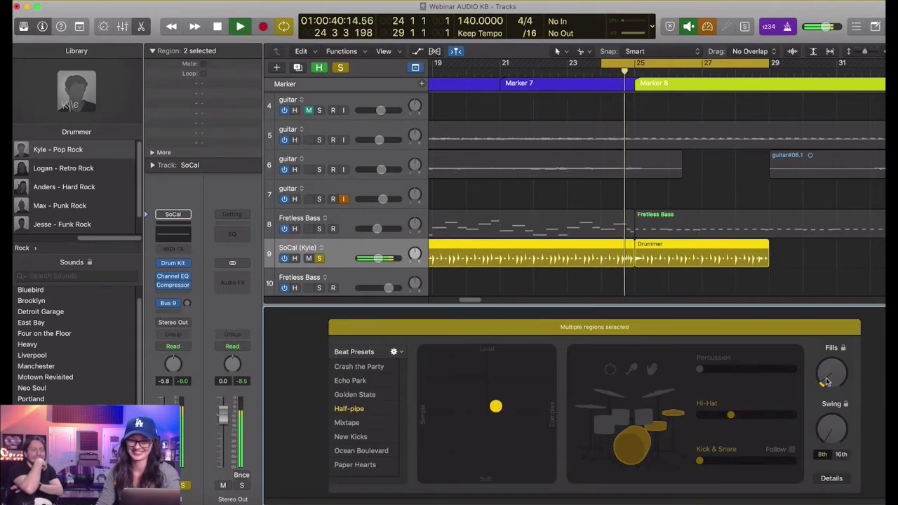
key(space)
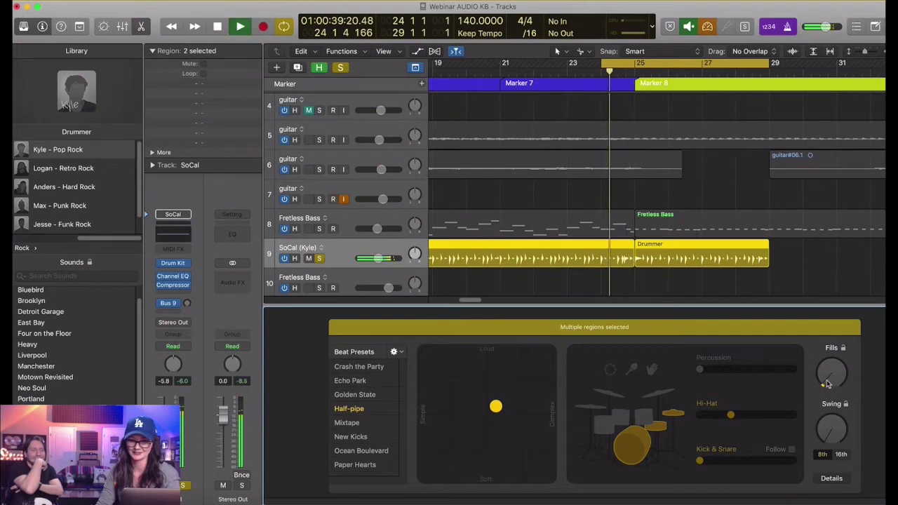
key(space)
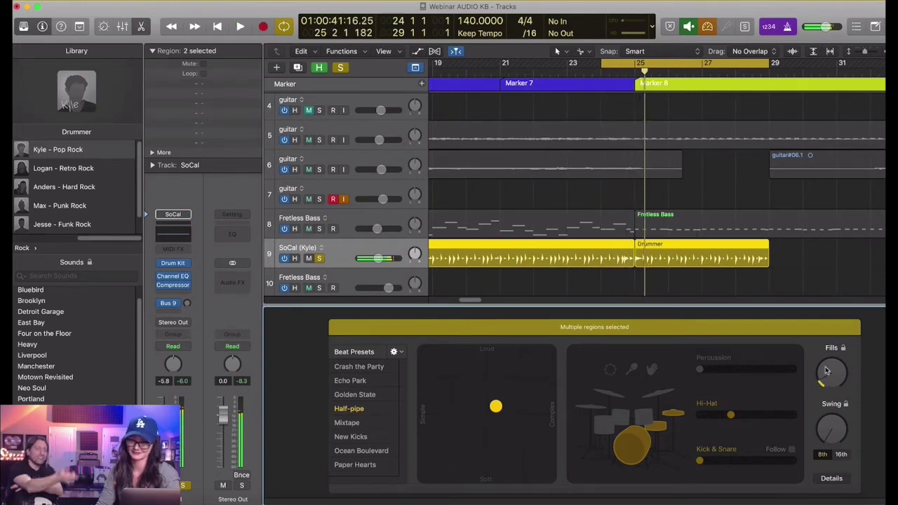
key(space)
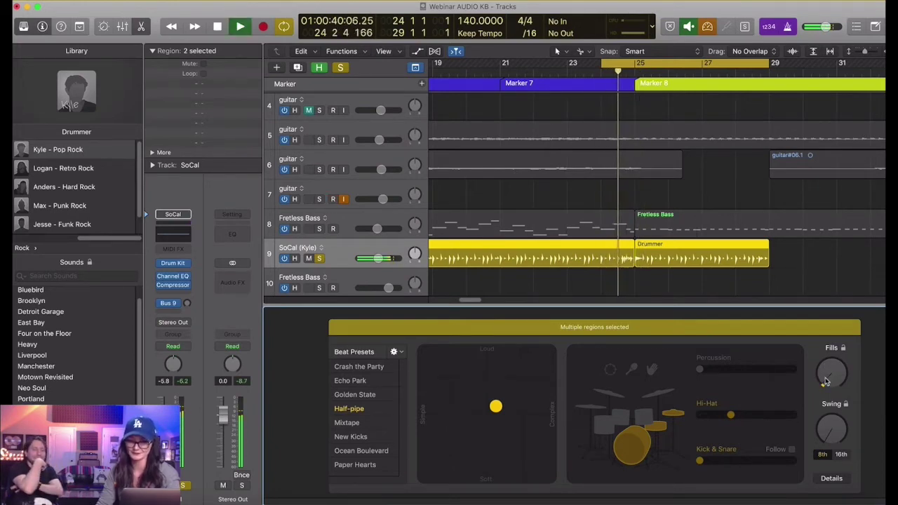
key(space)
key(space)
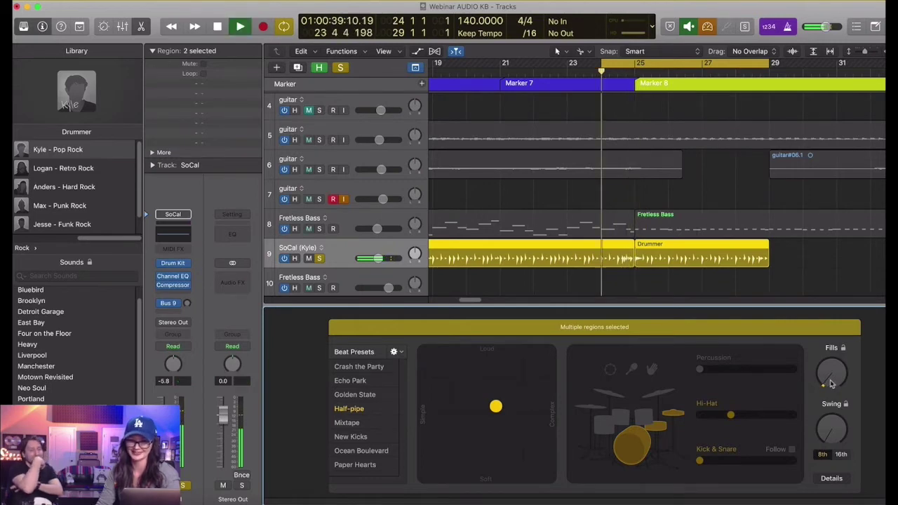
key(space)
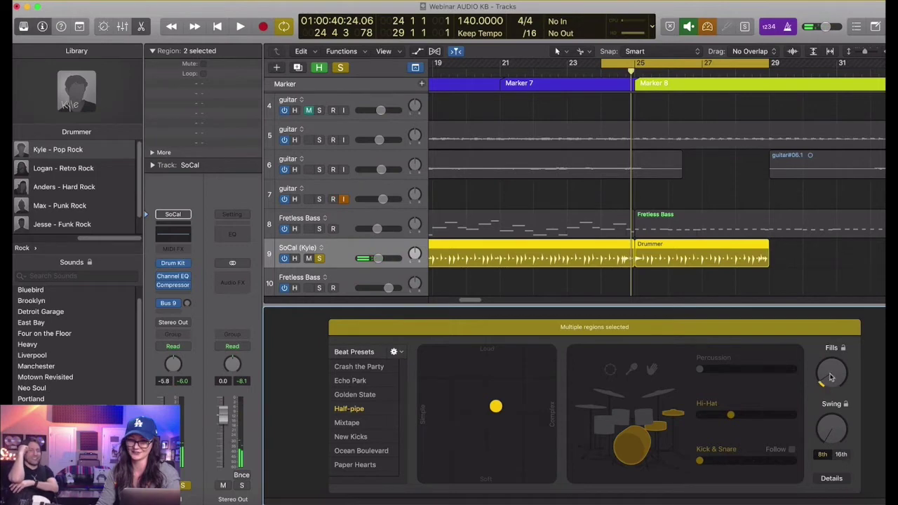
key(space)
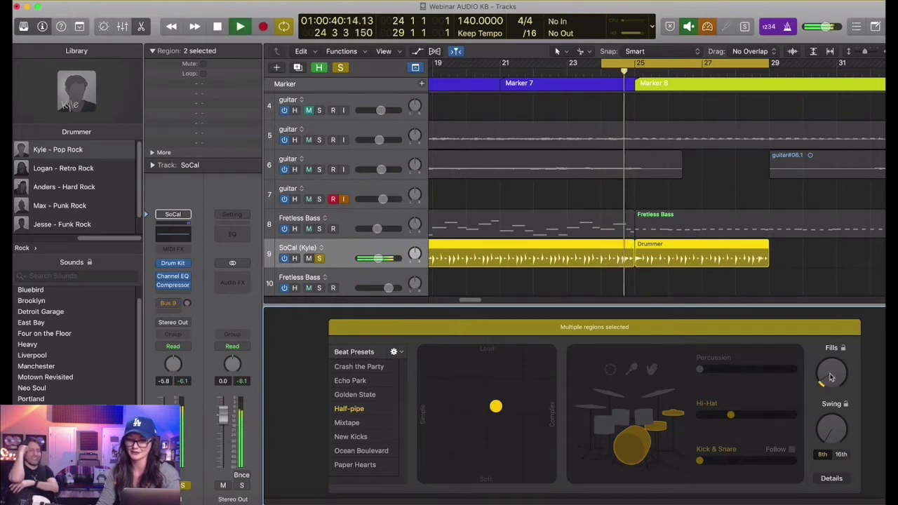
key(space)
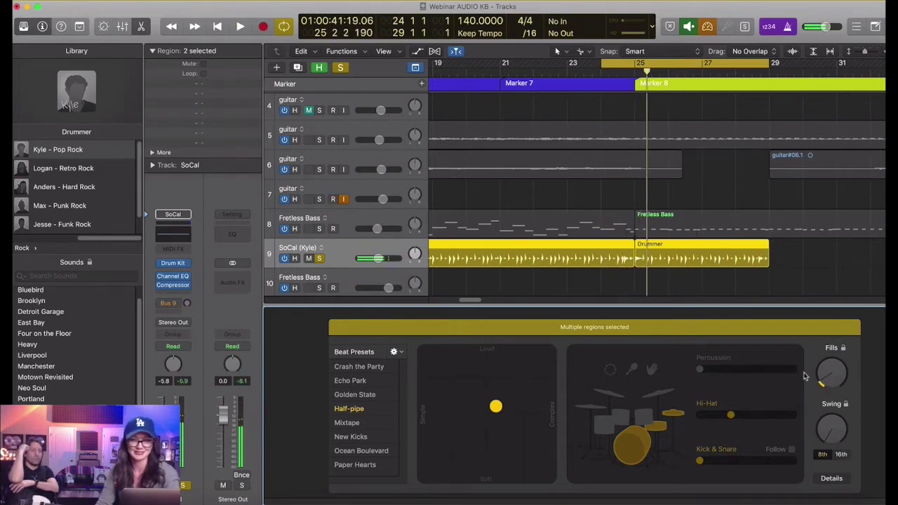
Step: Close the Drummer editor, unsolo SoCal (Kyle) track 9 and turn off the cycle range
key(x)
key(x)
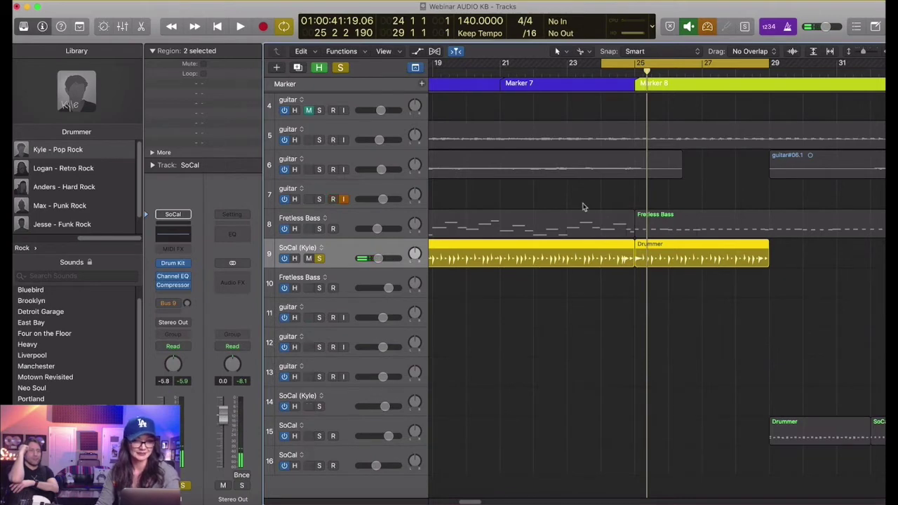
key(s)
scroll(611, 185, up, 3)
scroll(611, 185, down, 8)
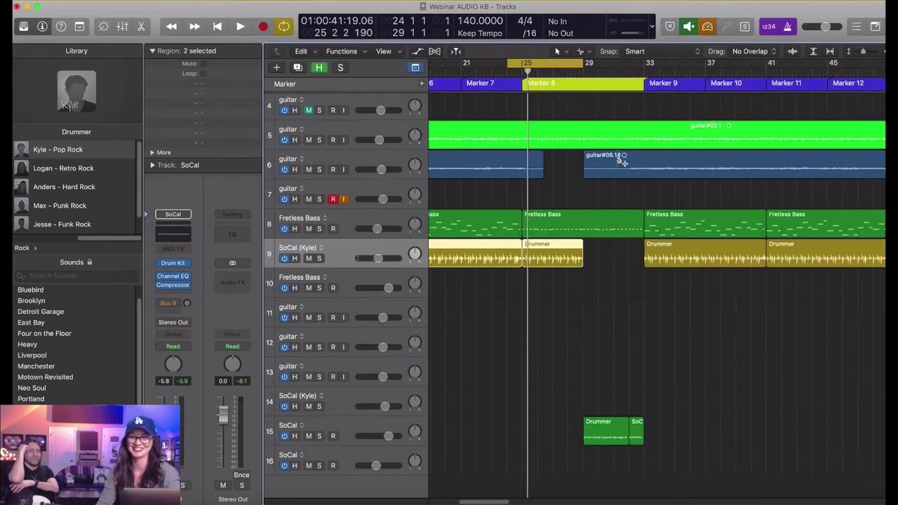
scroll(620, 160, left, 3)
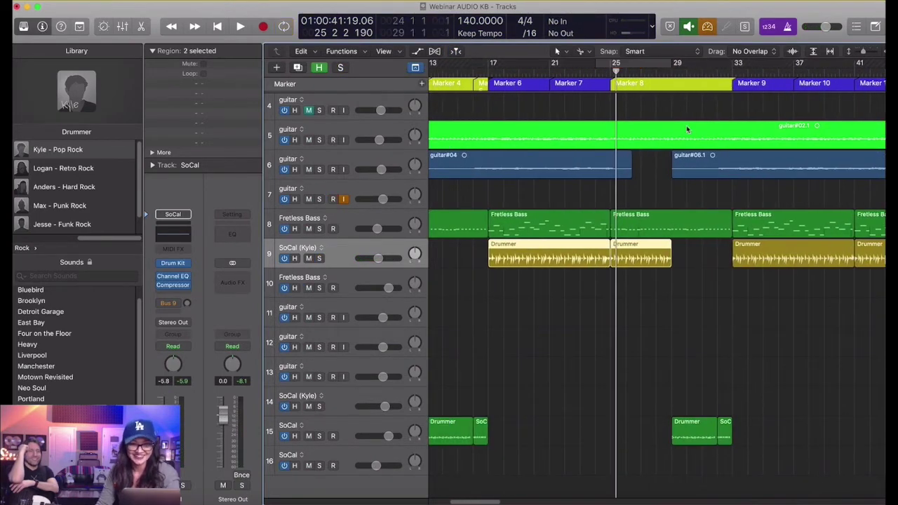
Step: Replace the Drummer region at bar 33 on track 9 with a copy of the bar 17 Drummer region
key(super+Left)
click(759, 256)
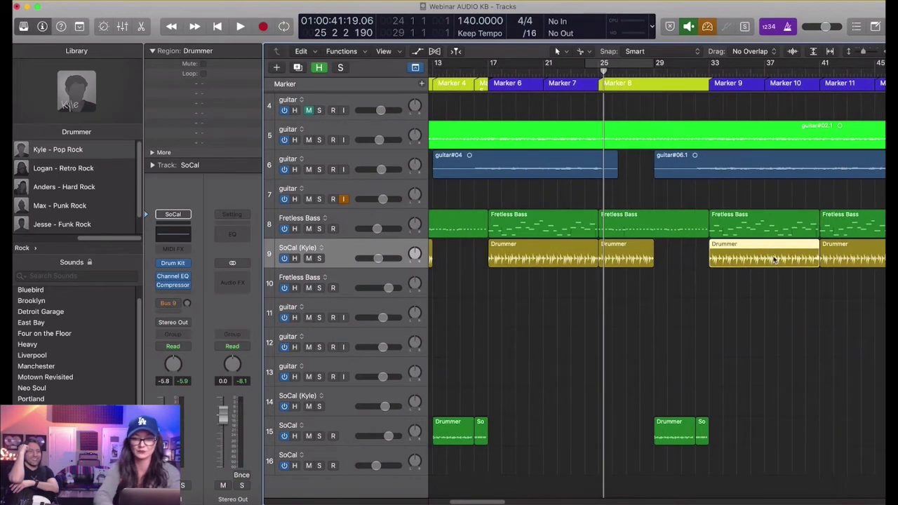
key(Delete)
drag(572, 260, 741, 255)
key(super+z)
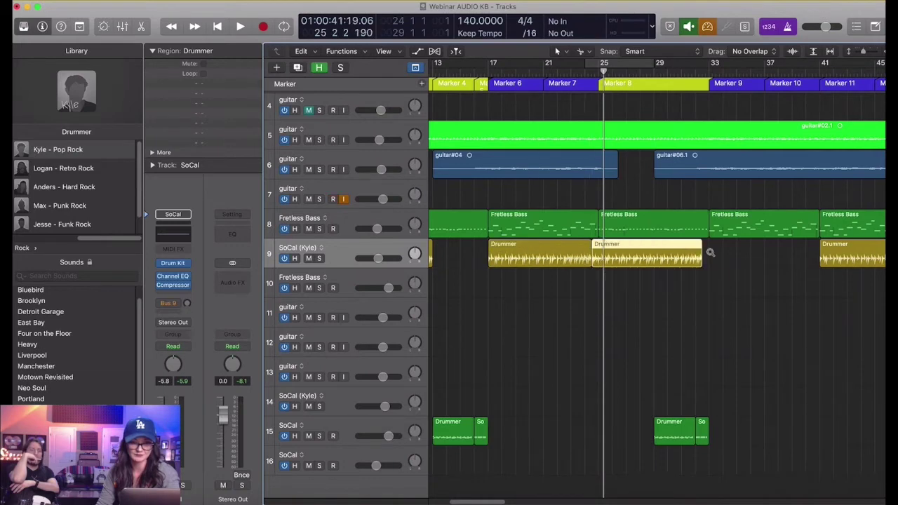
drag(577, 261, 788, 258)
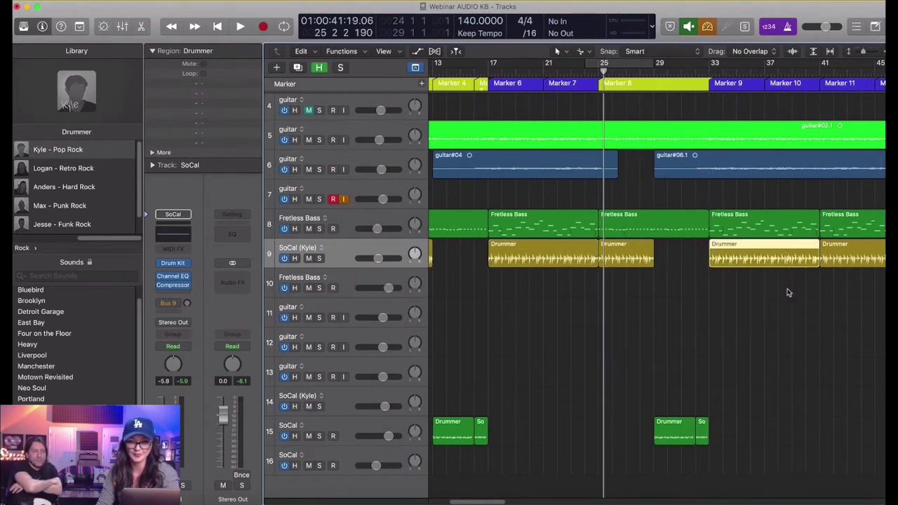
Step: Place the playhead at bar 17 in the arrangement
scroll(788, 290, right, 4)
key(super+Left)
key(super+Left)
scroll(634, 274, left, 4)
click(570, 75)
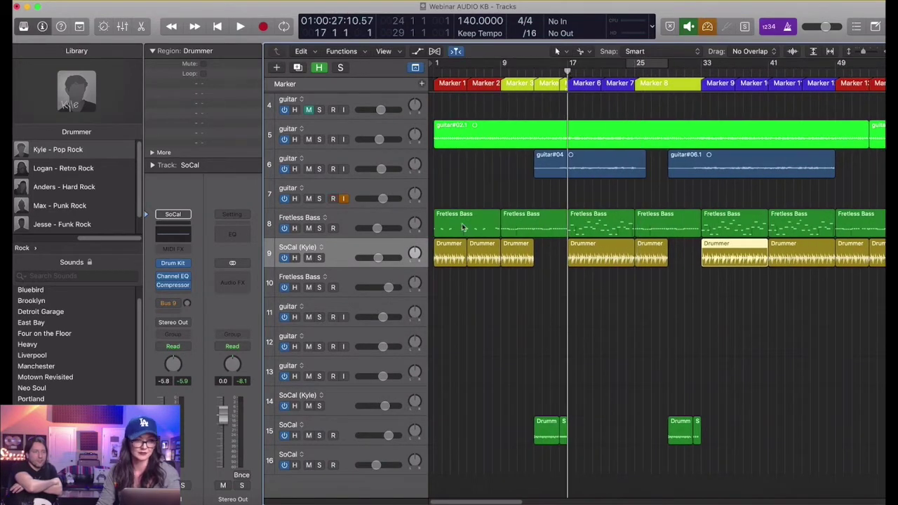
Step: Recolor all Fretless Bass regions on track 8 dark green
click(385, 221)
key(alt+c)
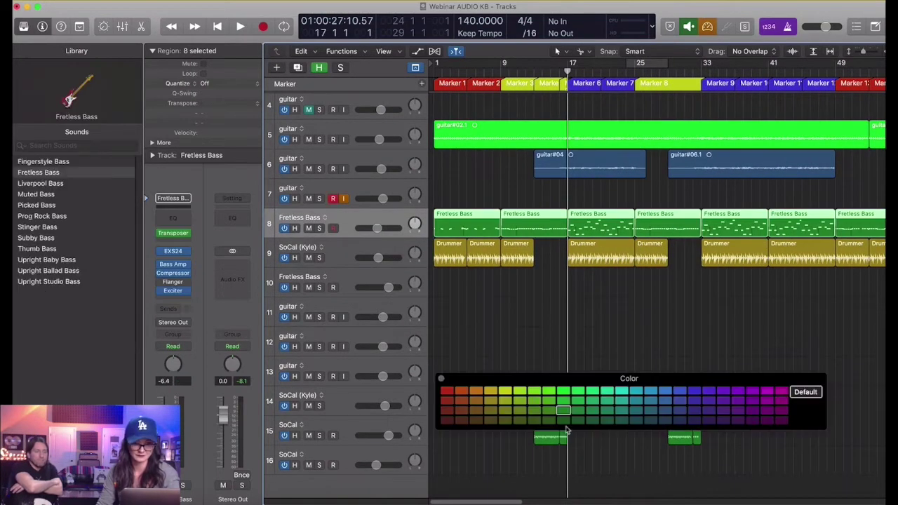
click(564, 421)
click(441, 379)
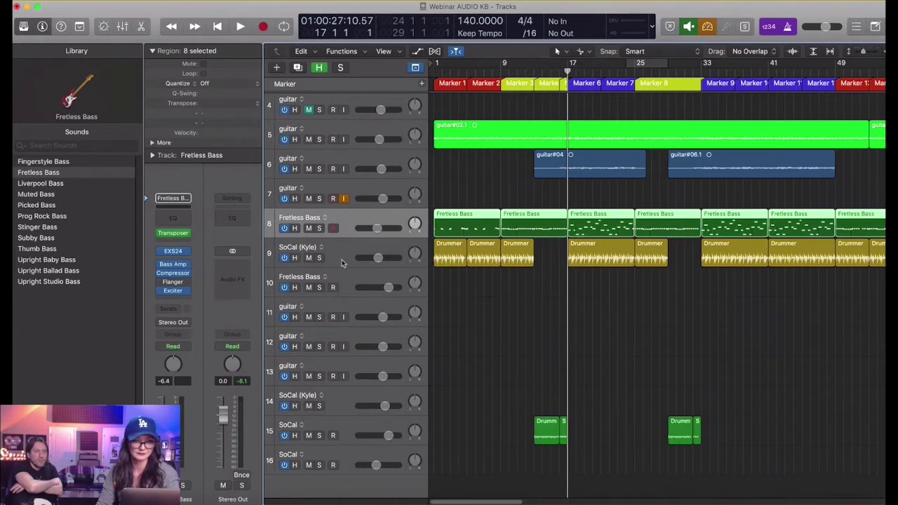
Step: Recolor all Drummer regions on SoCal (Kyle) track 9 bright red
click(341, 263)
key(alt+c)
click(446, 390)
click(441, 379)
Step: Recolor the three guitar regions on track 6 bright green to match the guitar regions on track 5
scroll(484, 341, down, 10)
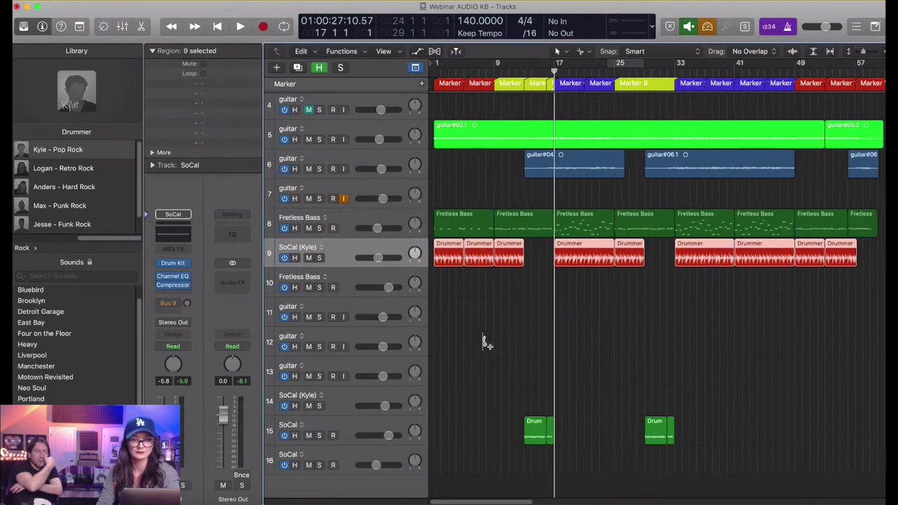
drag(558, 173, 496, 164)
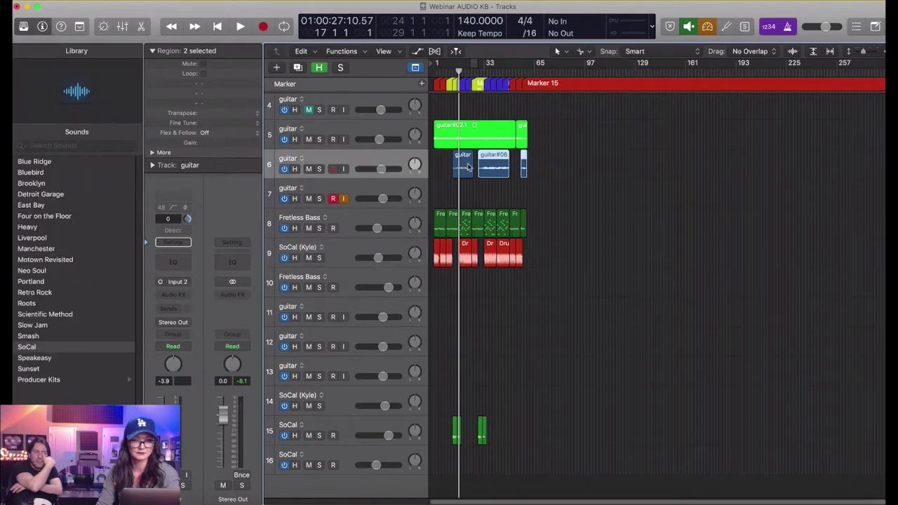
key(alt+c)
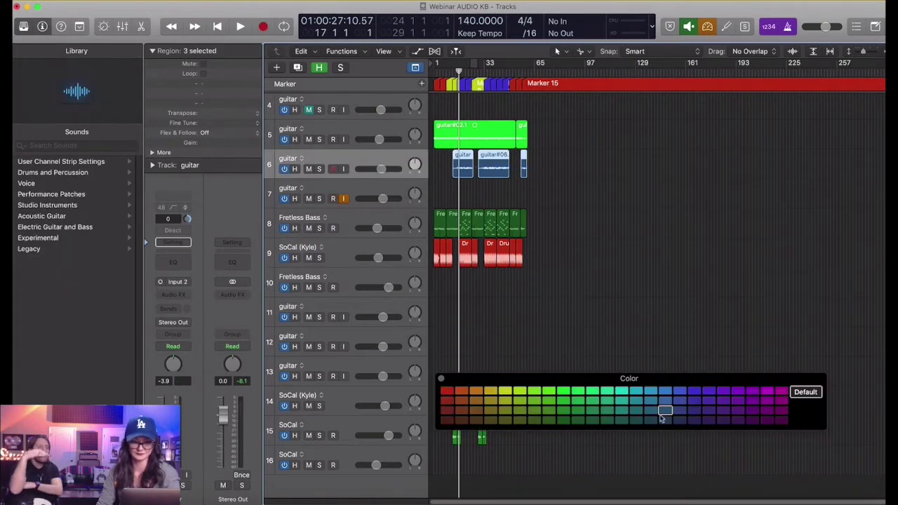
click(563, 391)
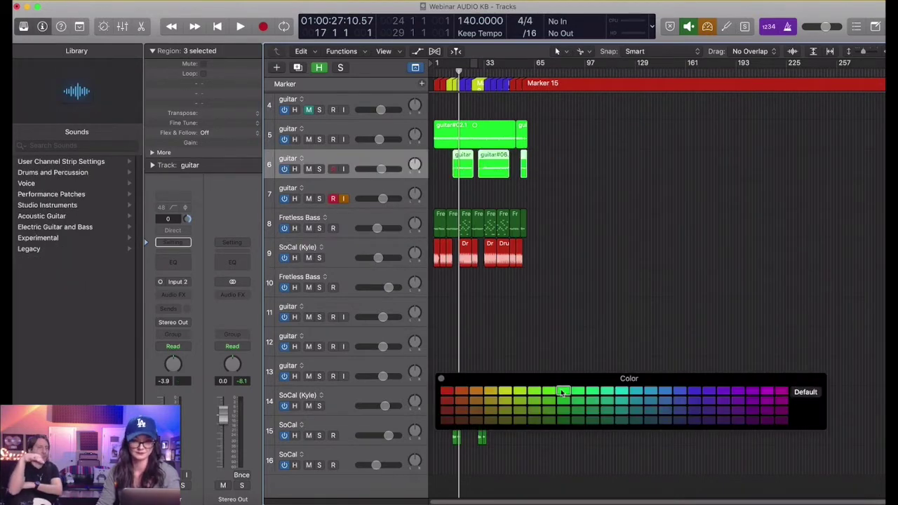
click(441, 379)
Step: Split the guitar#04 region on track 6 just before bar 16 and delete its opening part
click(387, 192)
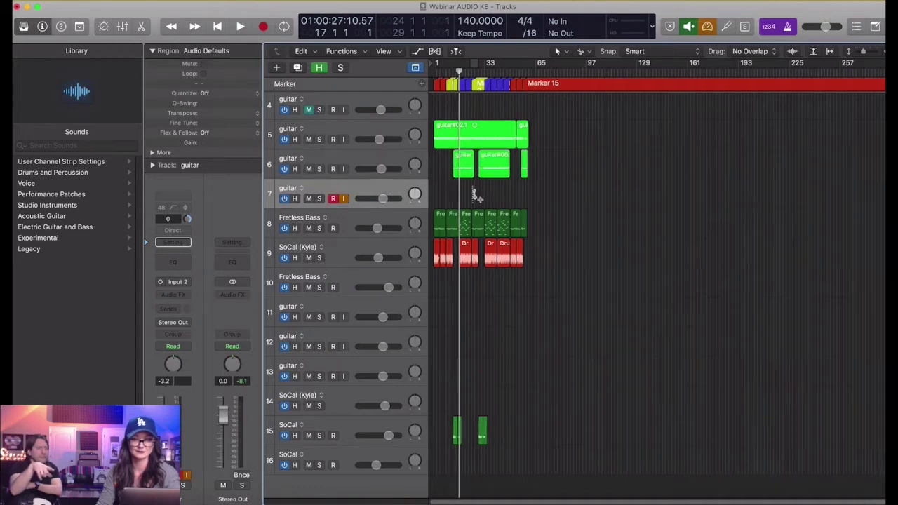
scroll(474, 194, up, 5)
scroll(516, 179, up, 6)
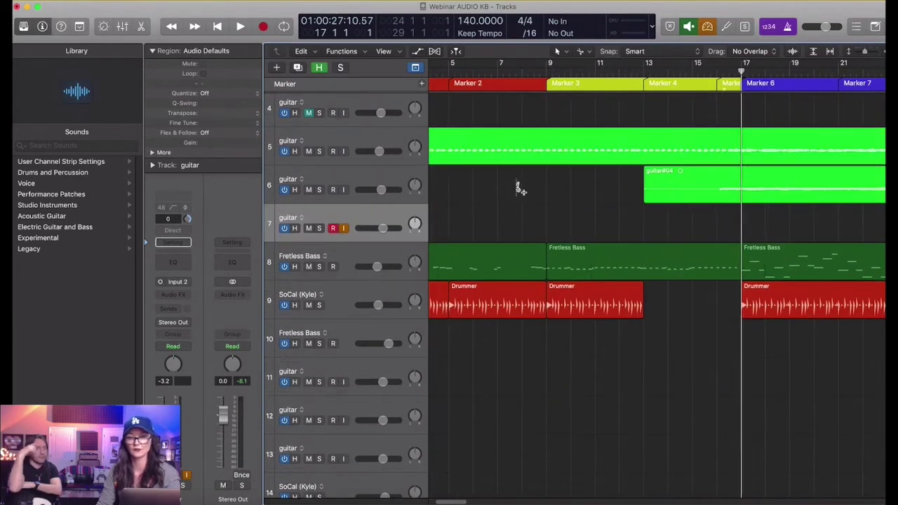
scroll(519, 186, down, 3)
super+click(686, 196)
click(665, 195)
key(Delete)
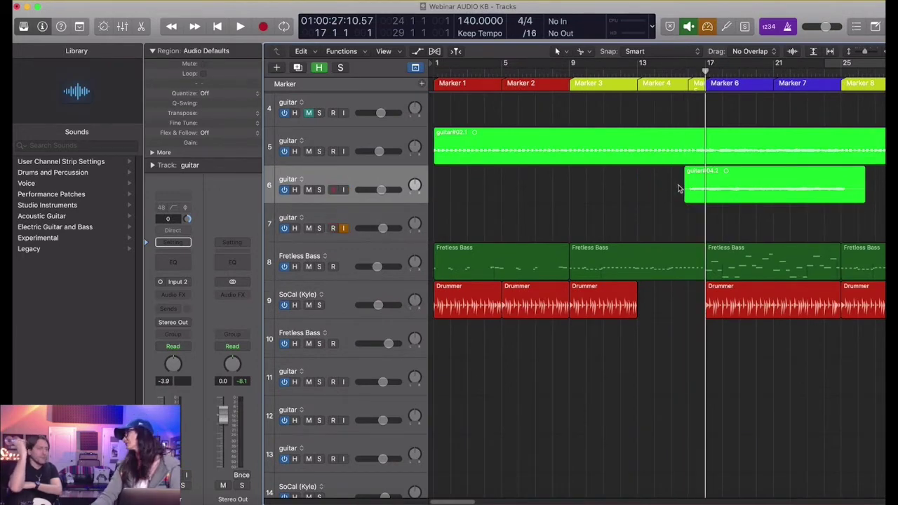
Step: Select guitar track 7 and place the playhead at bar 25
scroll(707, 212, down, 4)
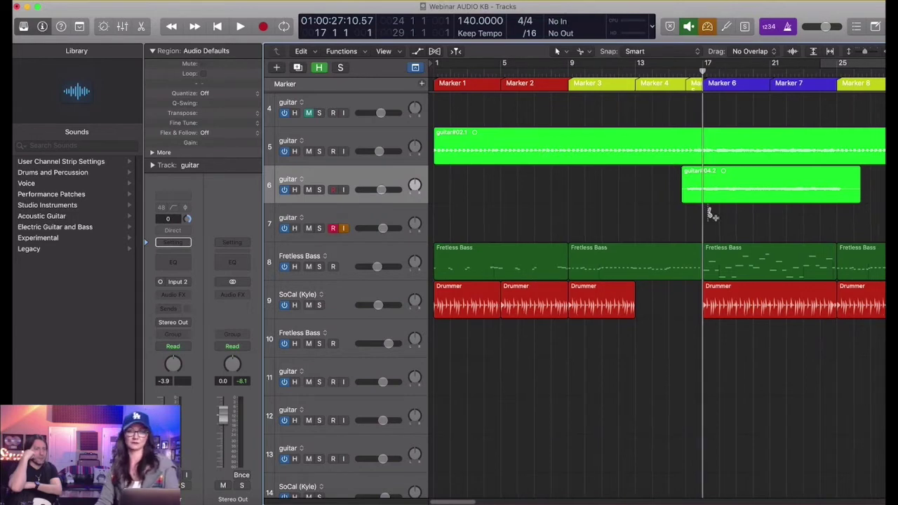
scroll(684, 193, down, 4)
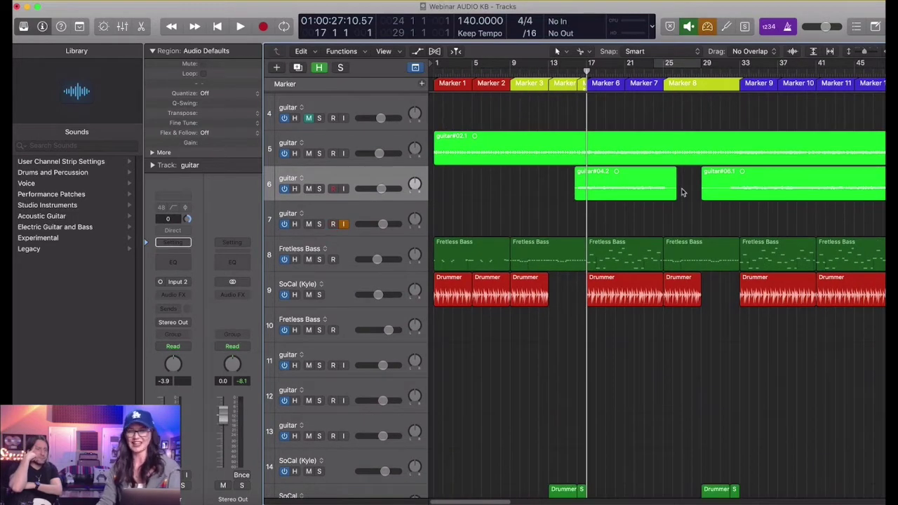
scroll(683, 186, down, 2)
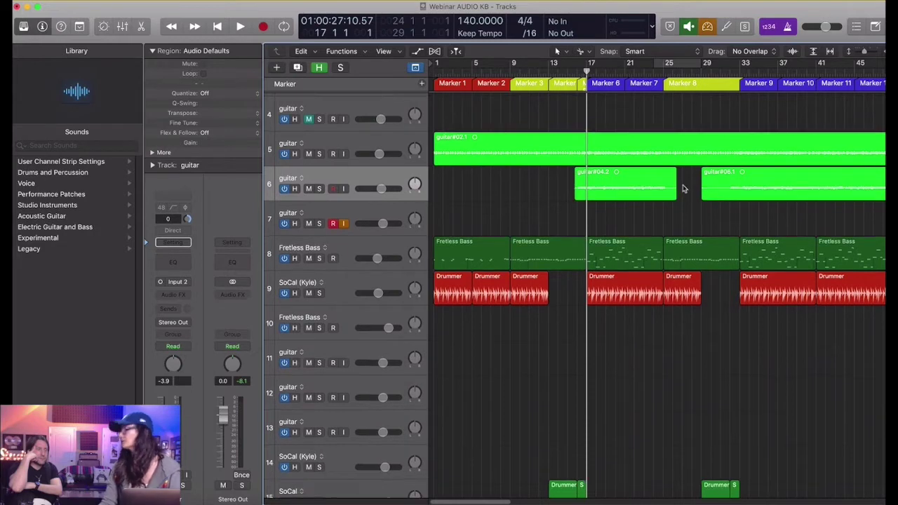
click(388, 212)
click(506, 72)
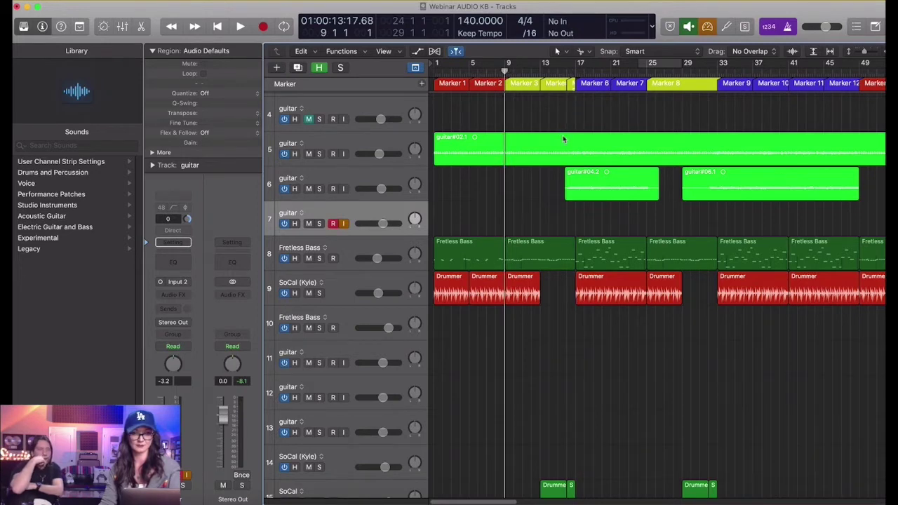
scroll(633, 70, right, 1)
click(641, 66)
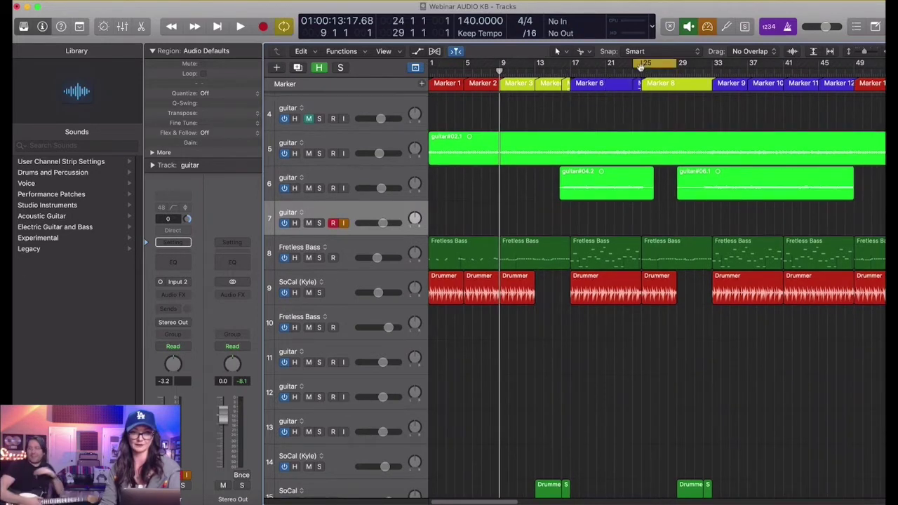
click(641, 70)
Step: Delete the opening part of guitar#06.1 on track 6 and adjust the remaining region's start to about bar 31.5
click(634, 193)
key(Delete)
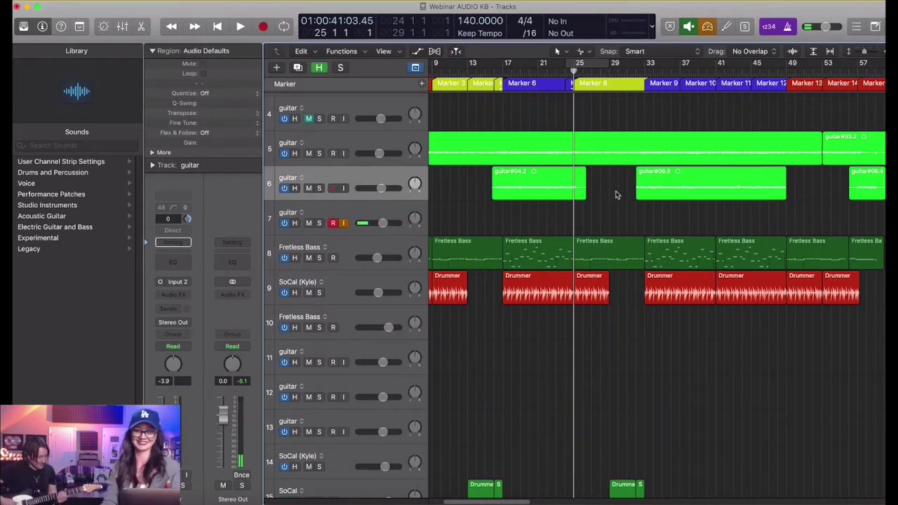
key(super+Left)
drag(632, 199, 628, 199)
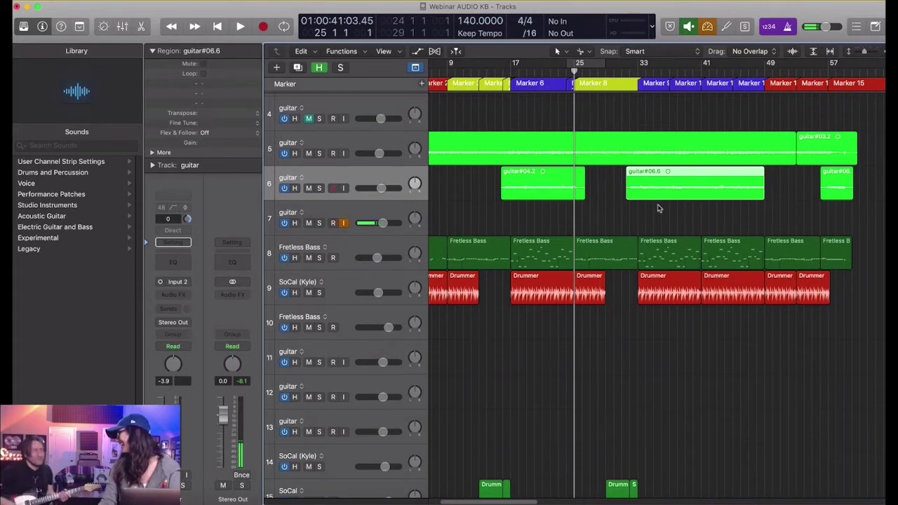
Step: Trim the end of guitar#04.2 on track 6 to about bar 26 and select guitar track 7
scroll(649, 214, up, 3)
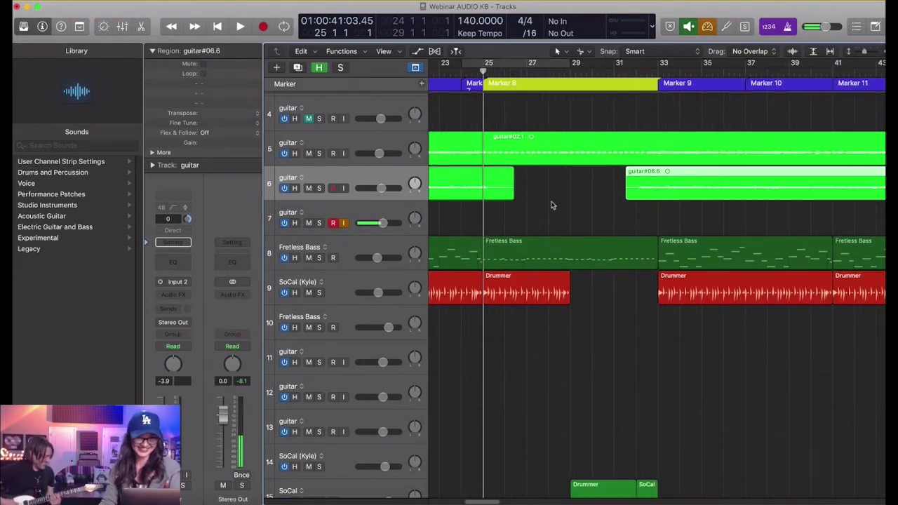
drag(511, 197, 502, 198)
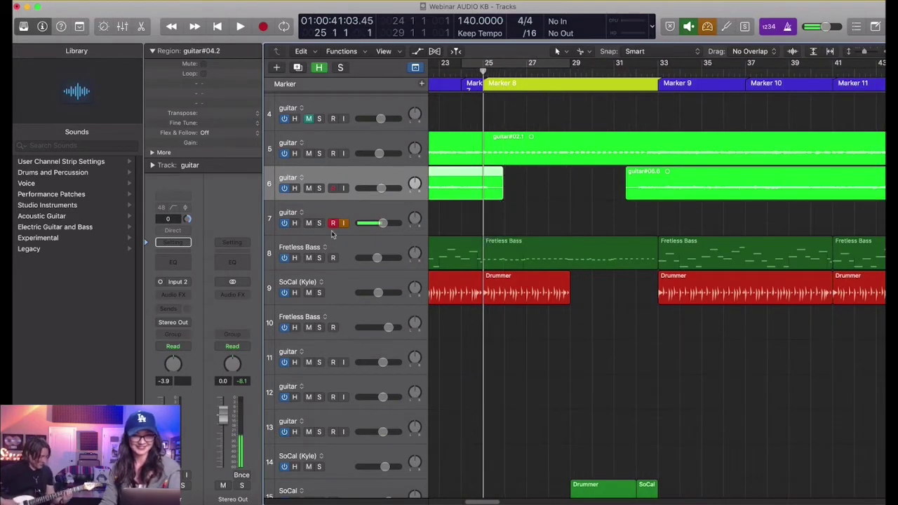
click(345, 214)
scroll(417, 234, up, 1)
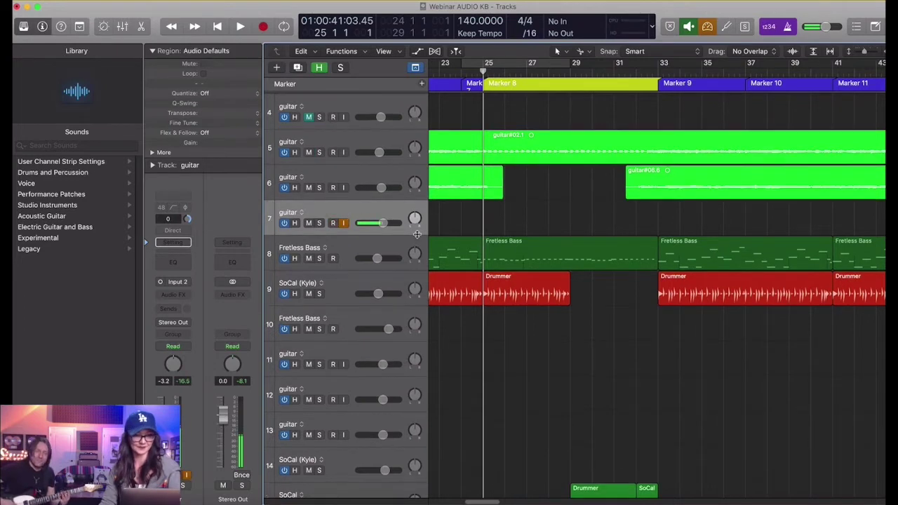
Step: Duplicate guitar track 7 twice, reselect track 7, and place the playhead at bar 24
key(super+d)
key(super+d)
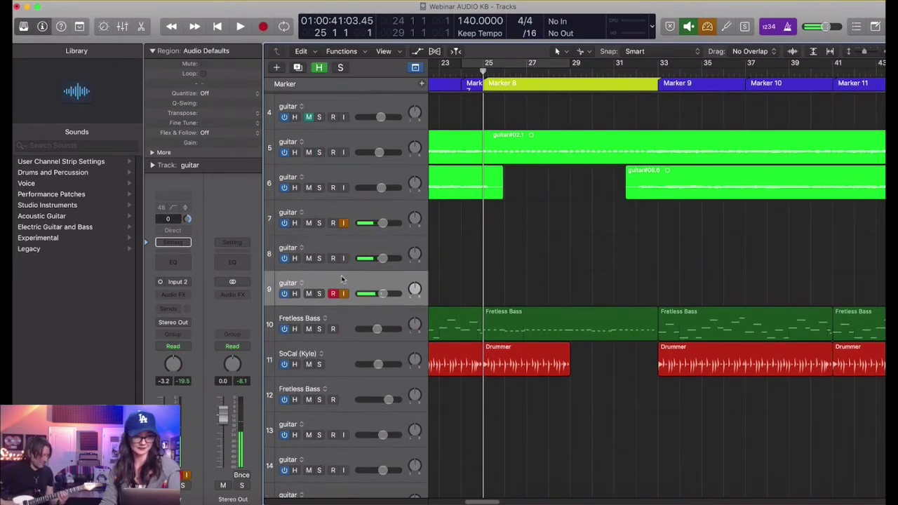
click(347, 214)
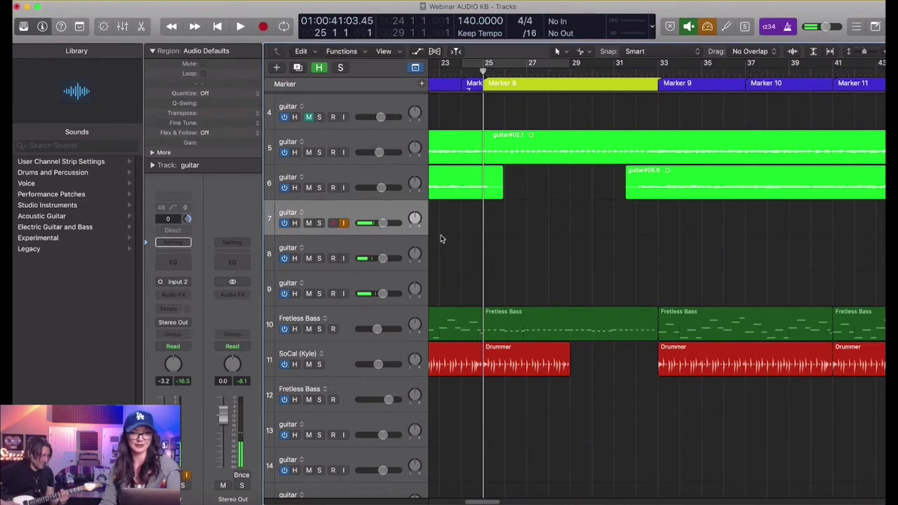
click(463, 73)
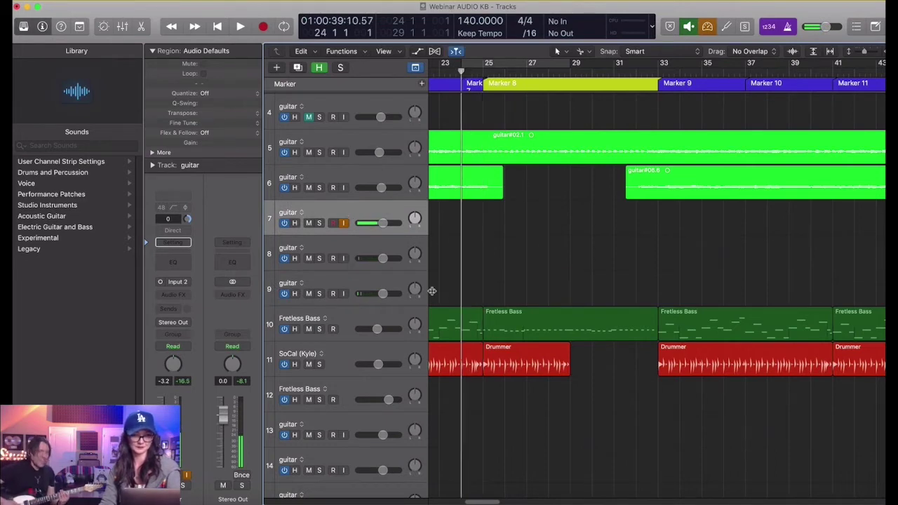
Step: Repeat the Drummer region at bar 25 once on the SoCal (Kyle) track to fill bars 29 to 33
click(562, 364)
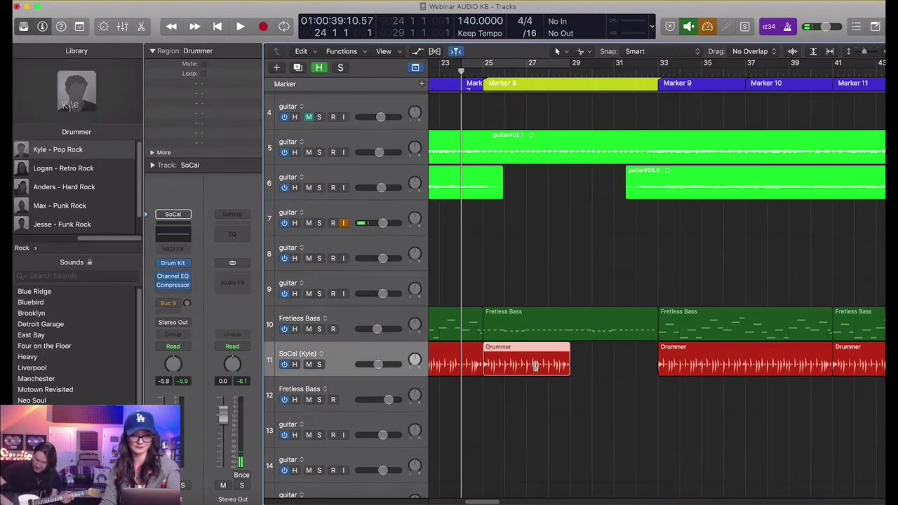
key(super+r)
drag(545, 388, 590, 370)
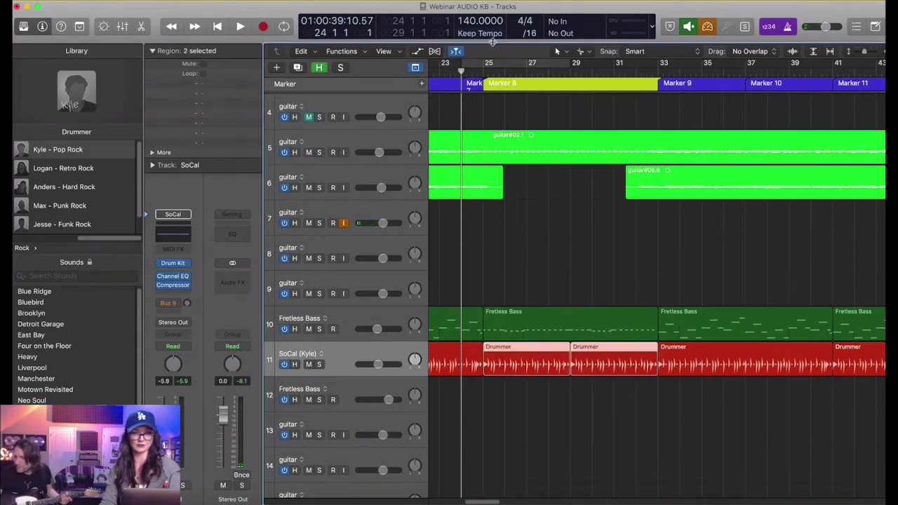
Step: Audition the section in a cycle from bar 25 to 34 and reselect guitar track 7
drag(489, 64, 663, 64)
key(space)
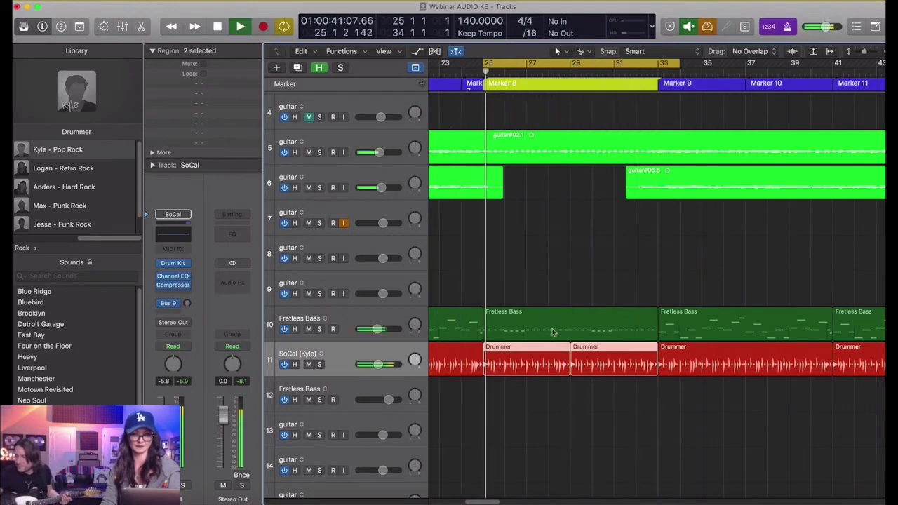
double_click(543, 366)
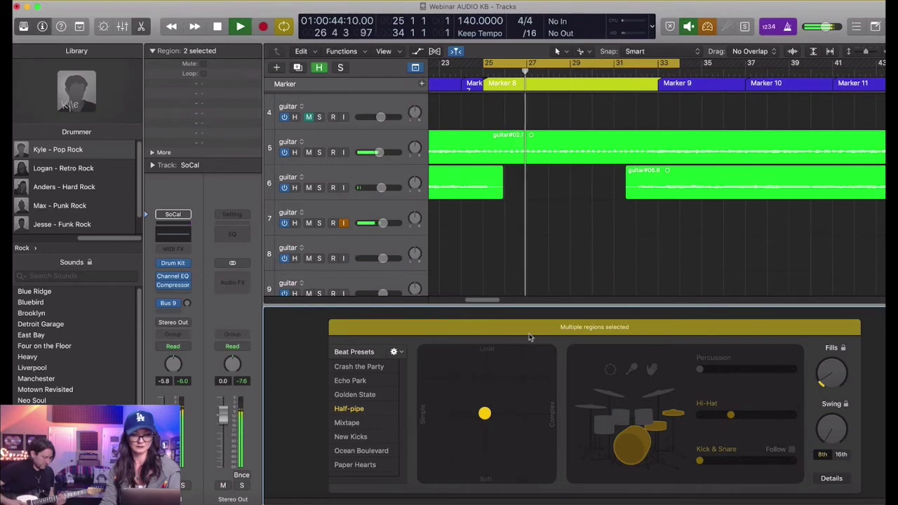
key(space)
key(x)
key(x)
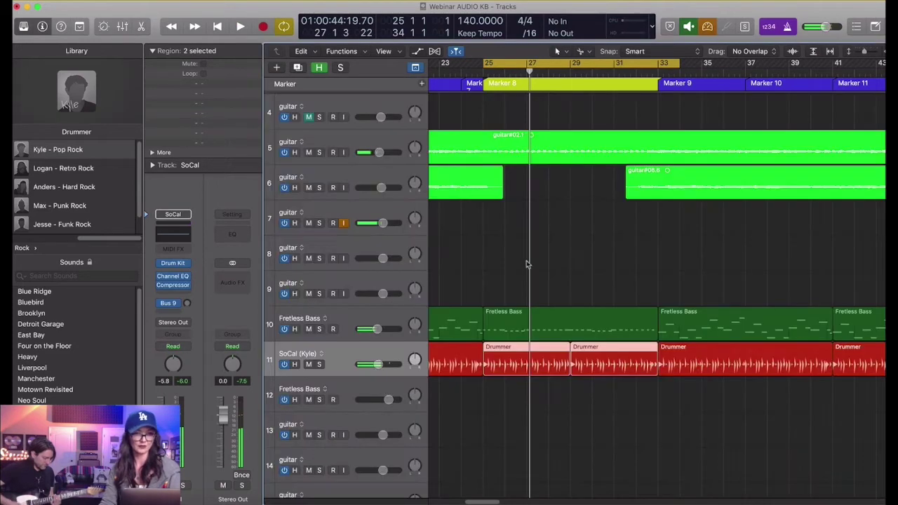
click(374, 211)
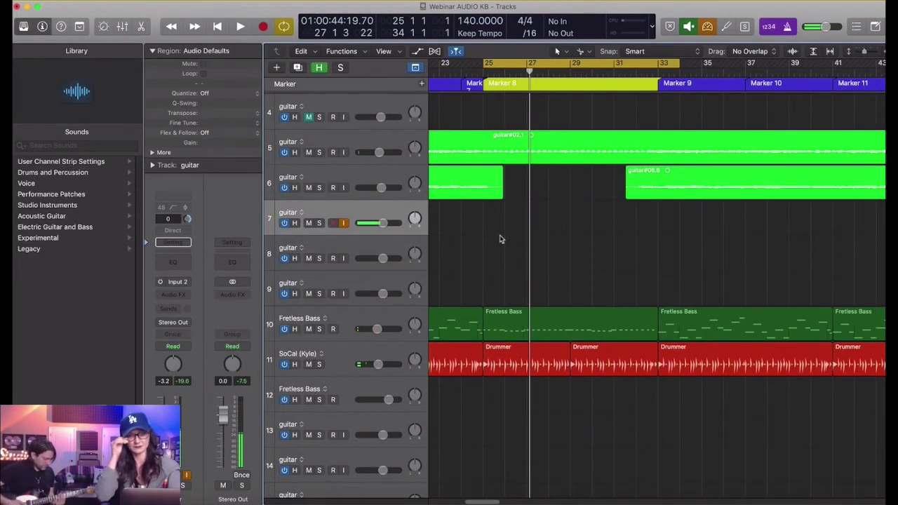
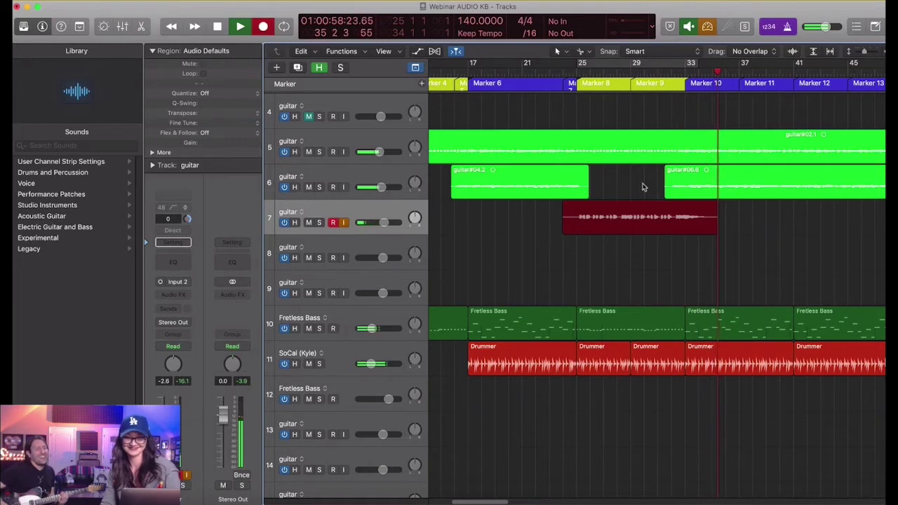
Step: Stop the recording on track 7 and rename the track "Drive thru speaker"
key(space)
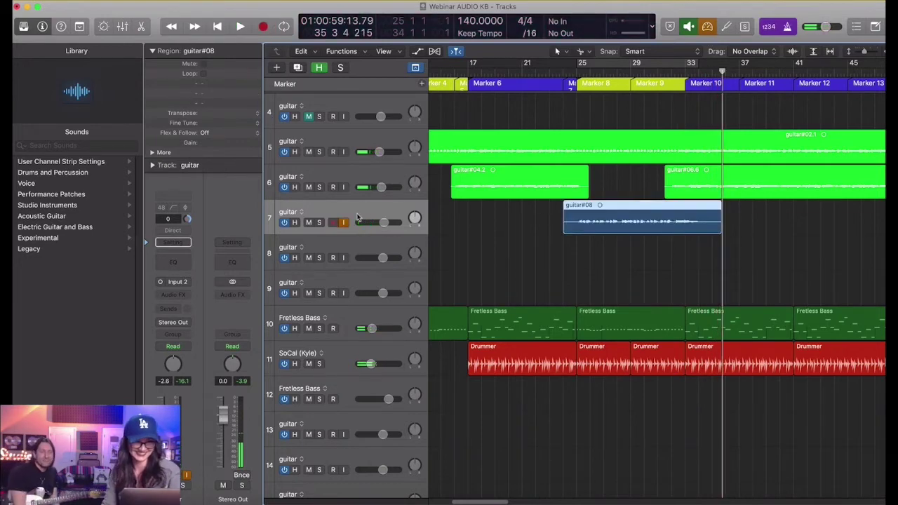
double_click(357, 215)
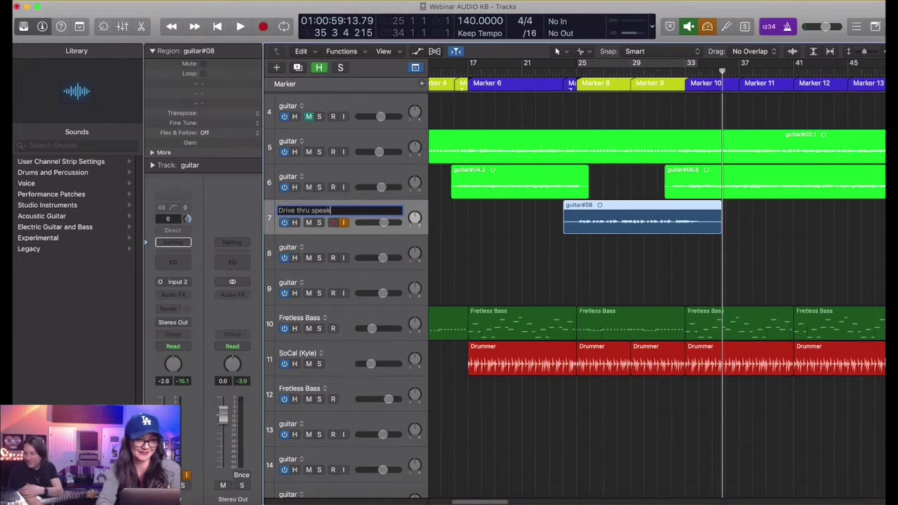
key(Return)
Step: Color the guitar#08 region on track 7 medium green and close the color palette
key(c)
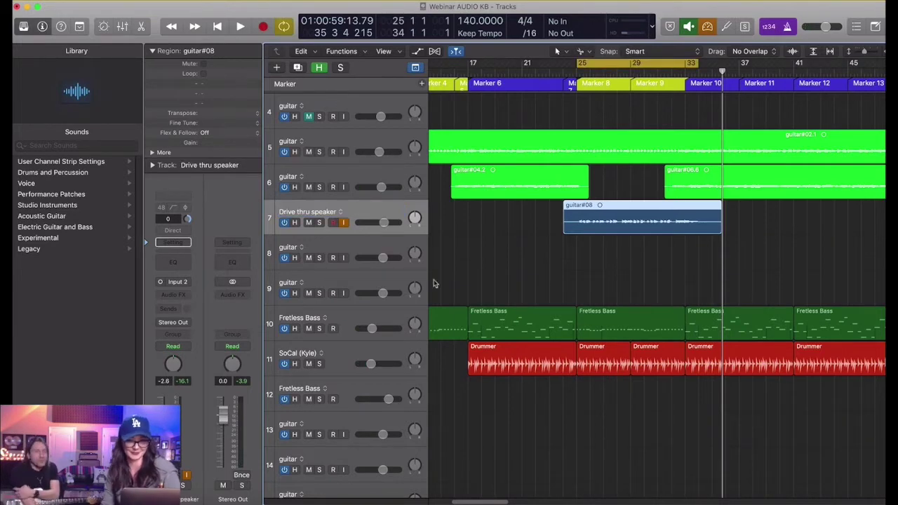
key(alt+c)
click(565, 402)
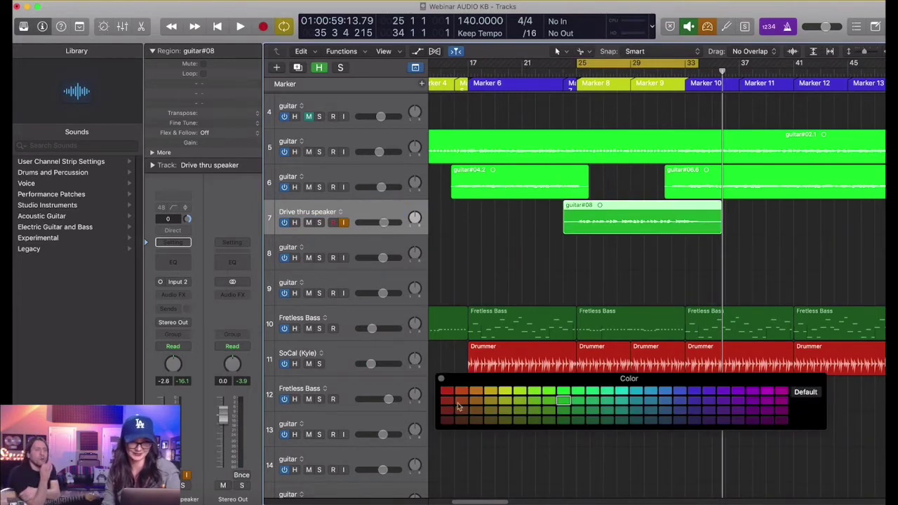
click(442, 381)
Step: Split the guitar#08 region at bar 25 and delete its opening part
key(super+Left)
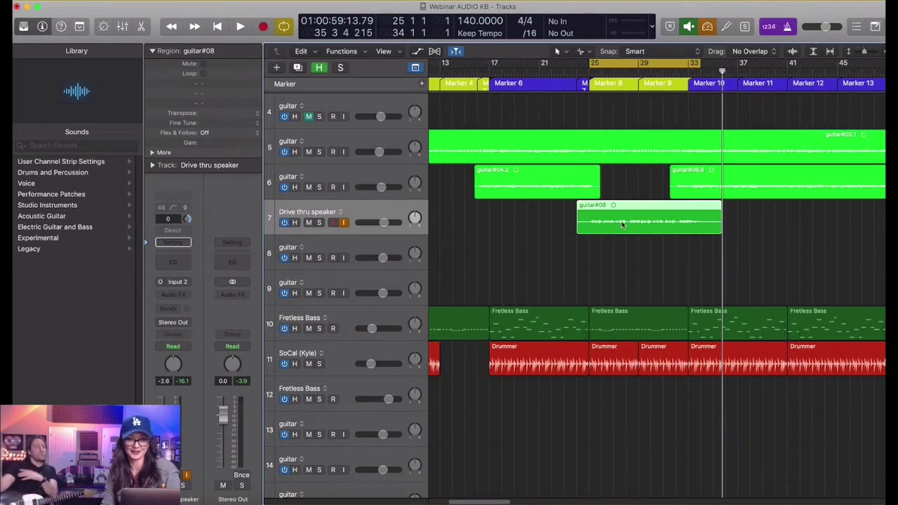
key(super+Up)
key(super+Down)
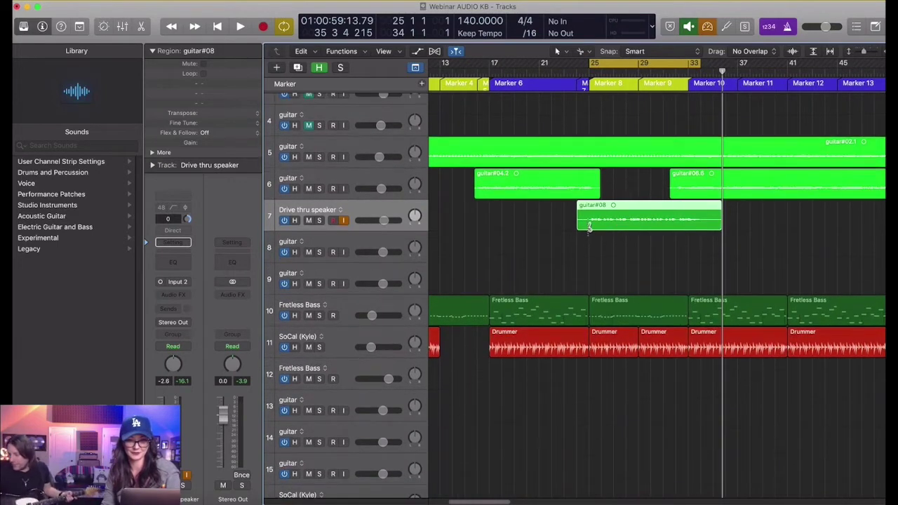
click(589, 226)
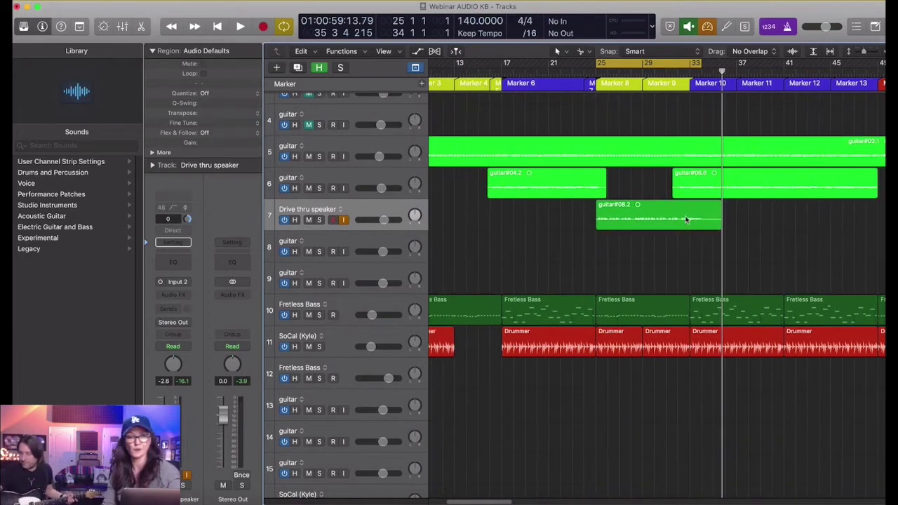
Step: Select SoCal (Kyle) track 12 and search the loop library for "snaps"
scroll(684, 220, left, 3)
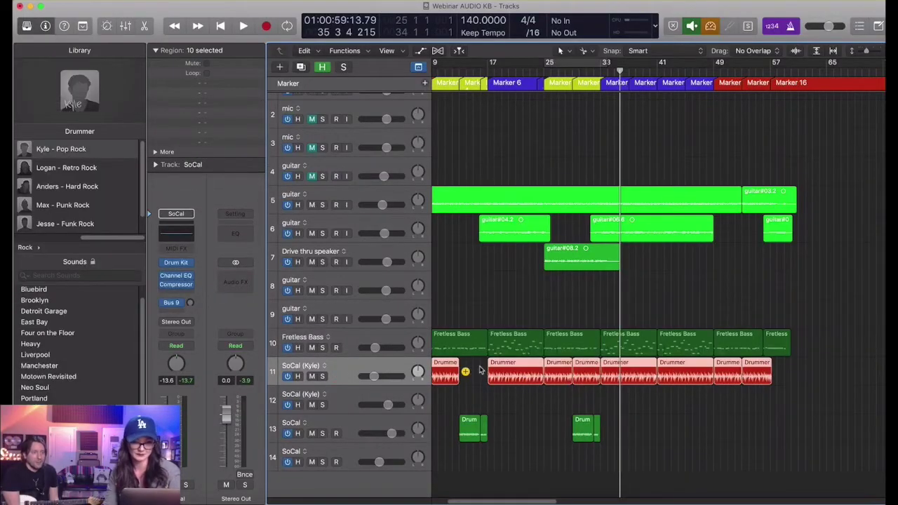
click(355, 401)
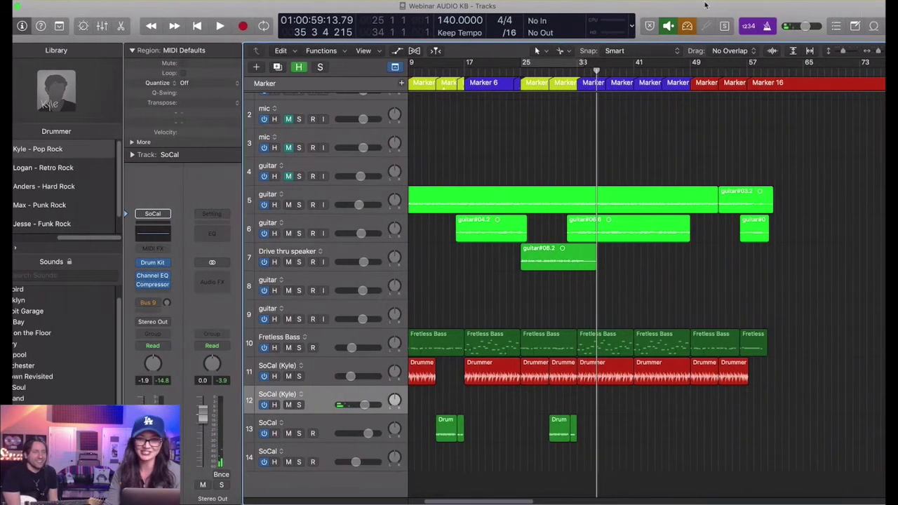
click(872, 26)
click(829, 88)
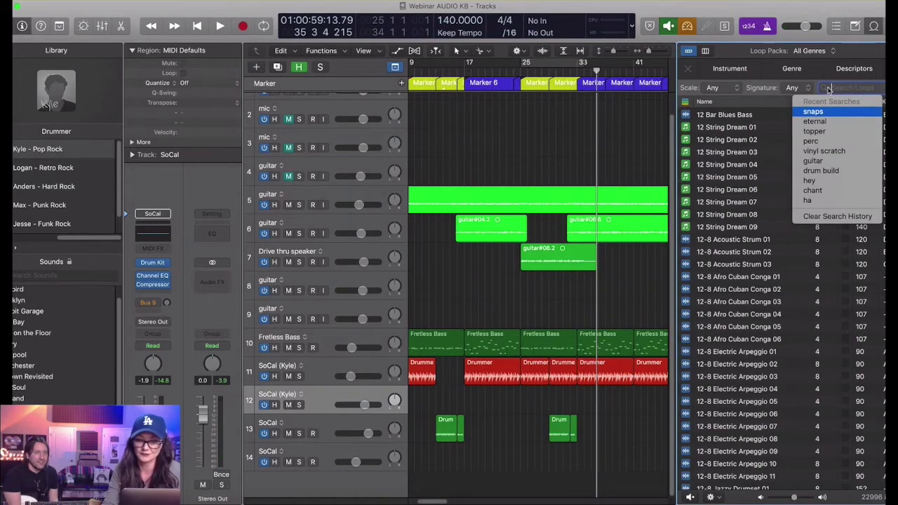
click(821, 113)
Step: Preview Free Fall Snaps 01 and add Free Fall Snaps 02 on a new track at bar 25
click(731, 129)
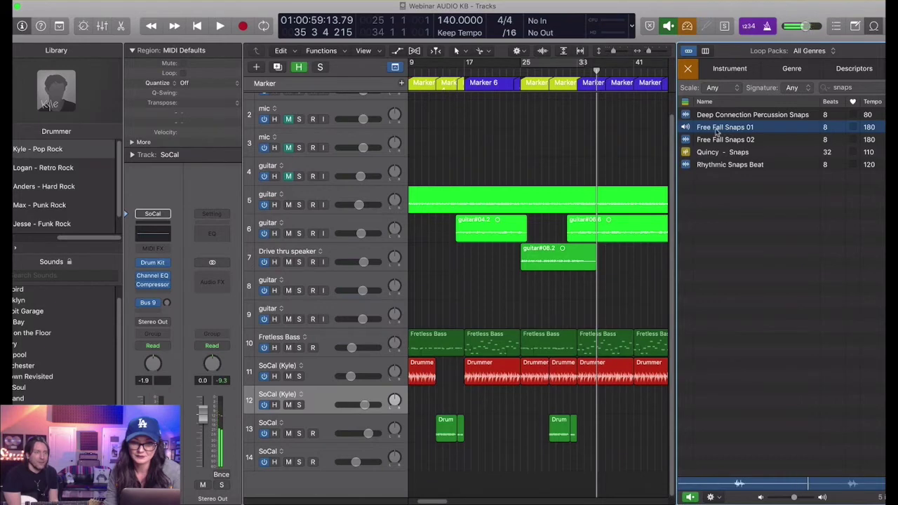
click(717, 132)
drag(699, 135, 523, 484)
Step: Close the loop library and move the Free Fall Snaps 02 track directly below SoCal (Kyle) track 11
scroll(567, 472, down, 5)
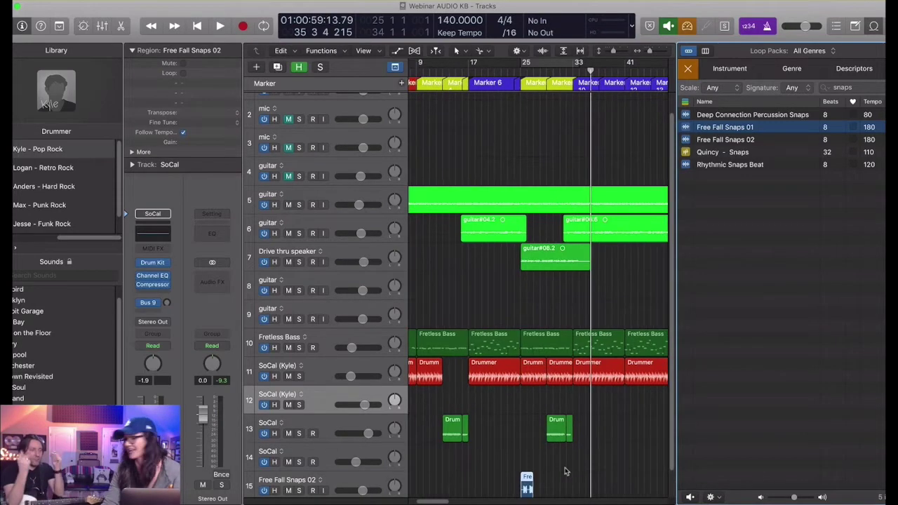
scroll(565, 463, up, 5)
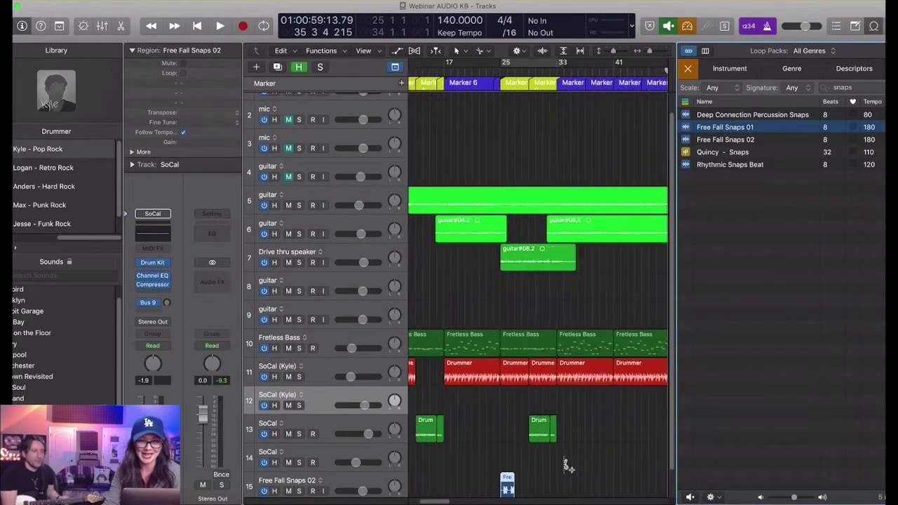
click(874, 26)
scroll(705, 190, down, 1)
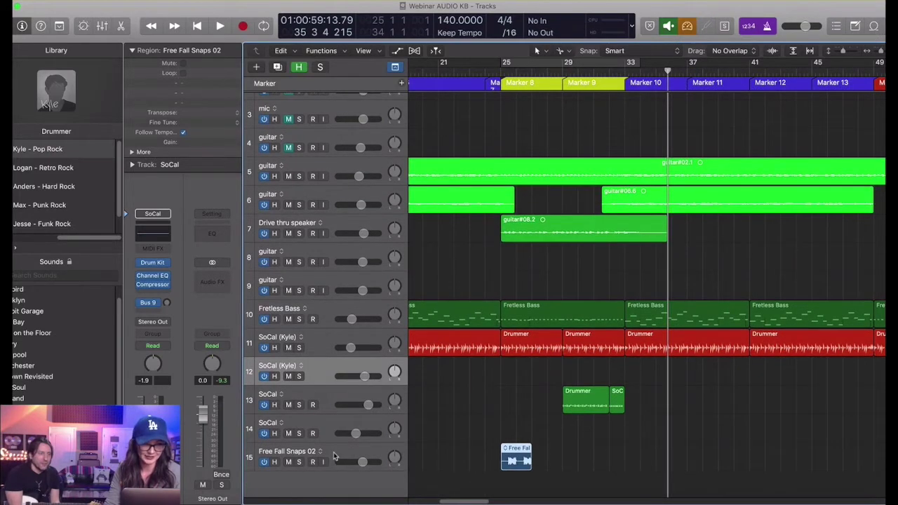
drag(334, 457, 335, 370)
Step: Play a cycle from bar 25 to 34 and lower the Free Fall Snaps 02 track volume to -16.2 dB
drag(535, 63, 632, 63)
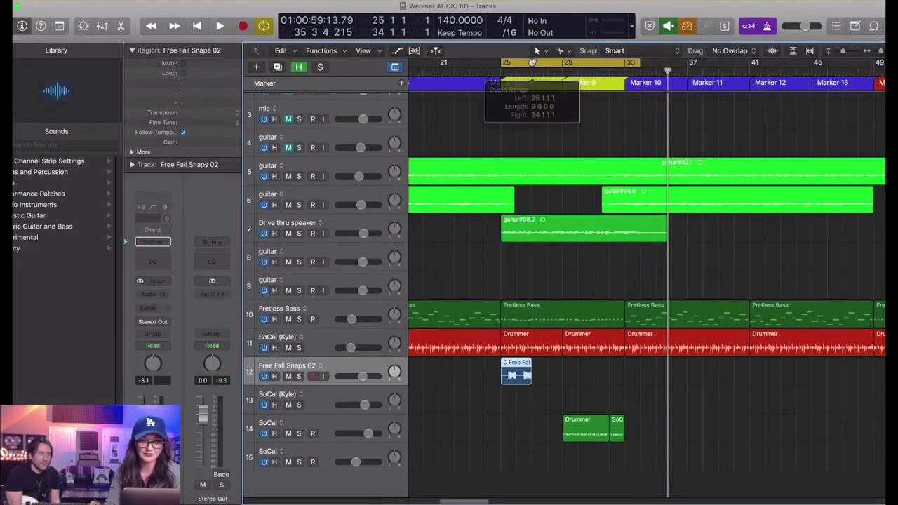
key(space)
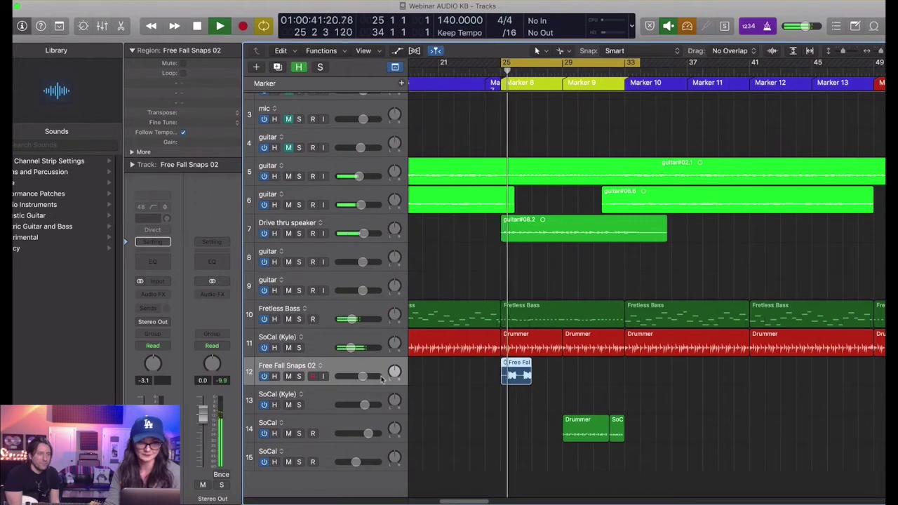
drag(362, 376, 349, 376)
key(space)
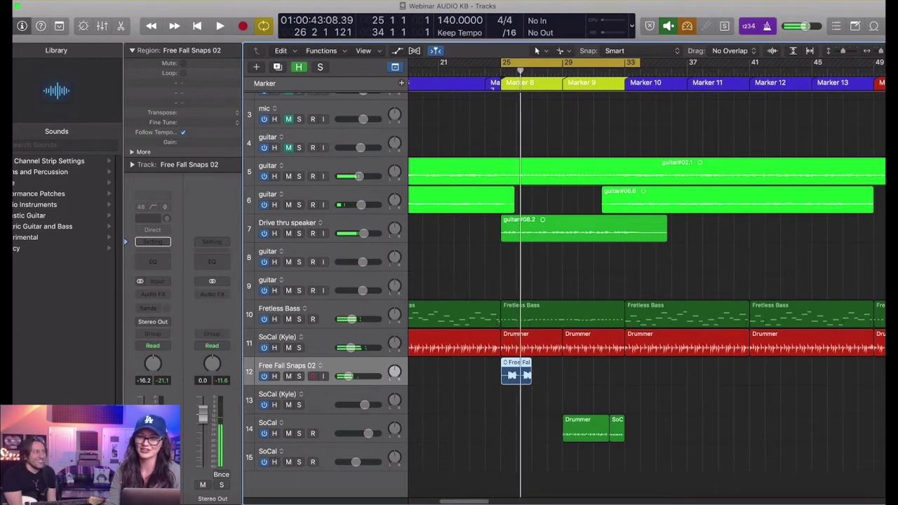
Step: Reopen the loop library and audition Free Fall Snaps 02, Rhythmic Snaps Beat, Quincy - Snaps and Free Fall Snaps 01
click(875, 27)
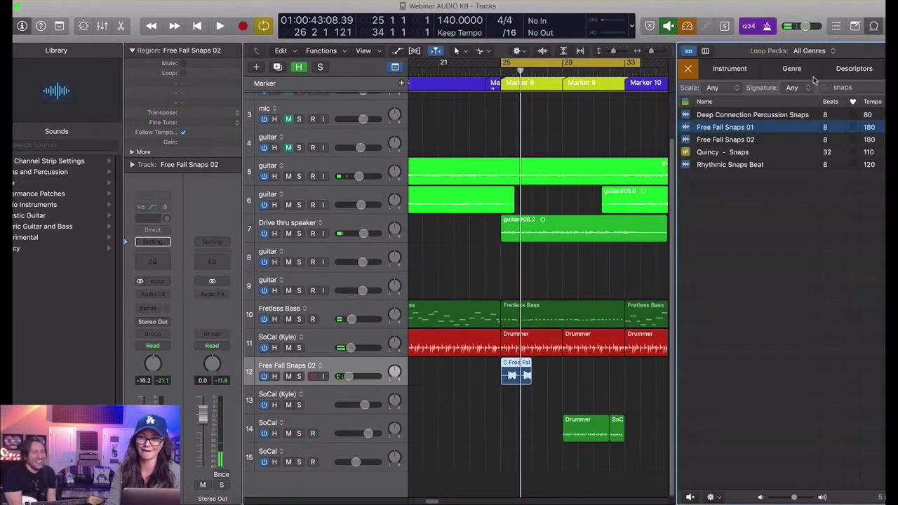
click(750, 142)
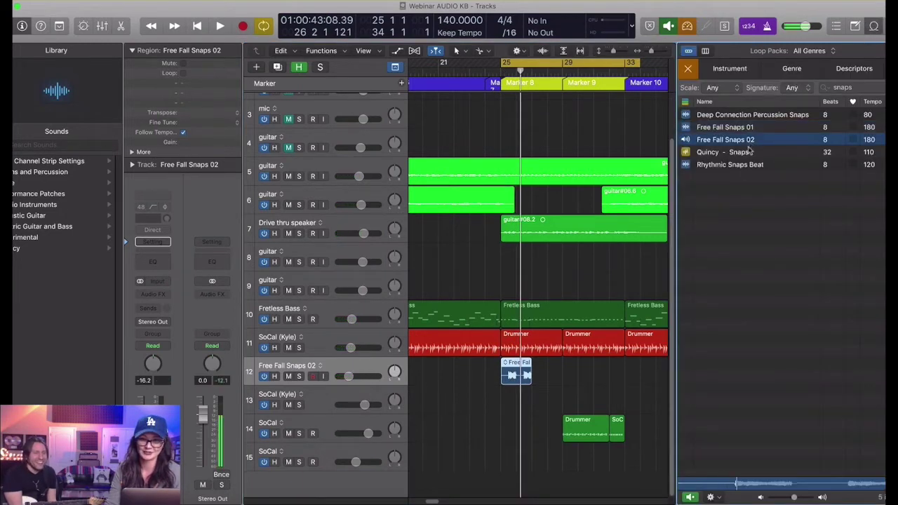
click(733, 166)
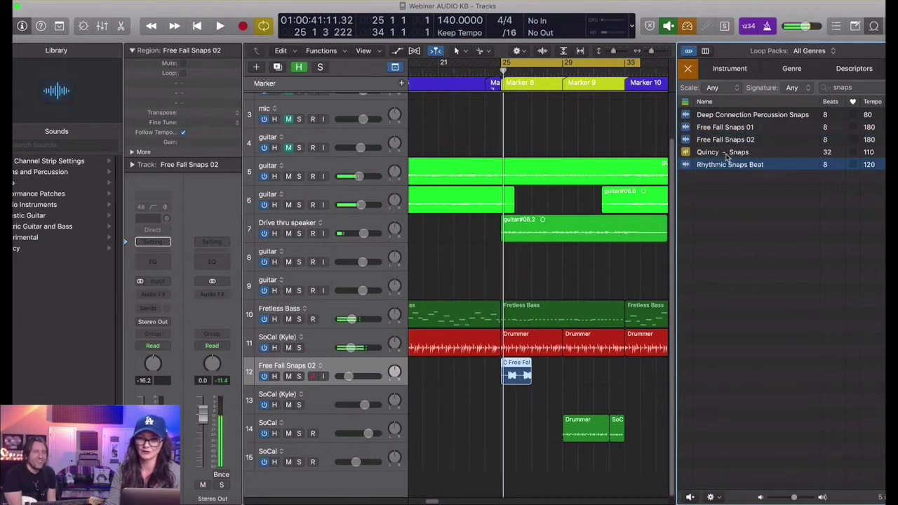
click(726, 154)
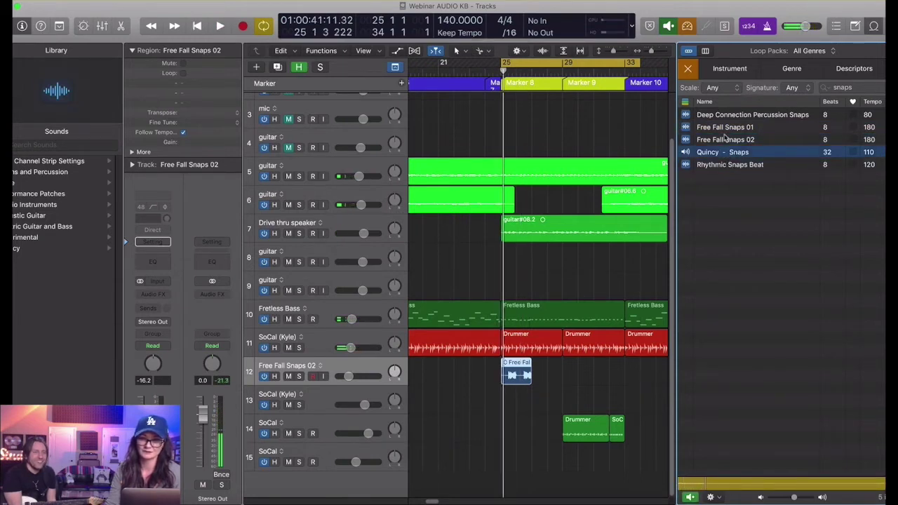
click(726, 129)
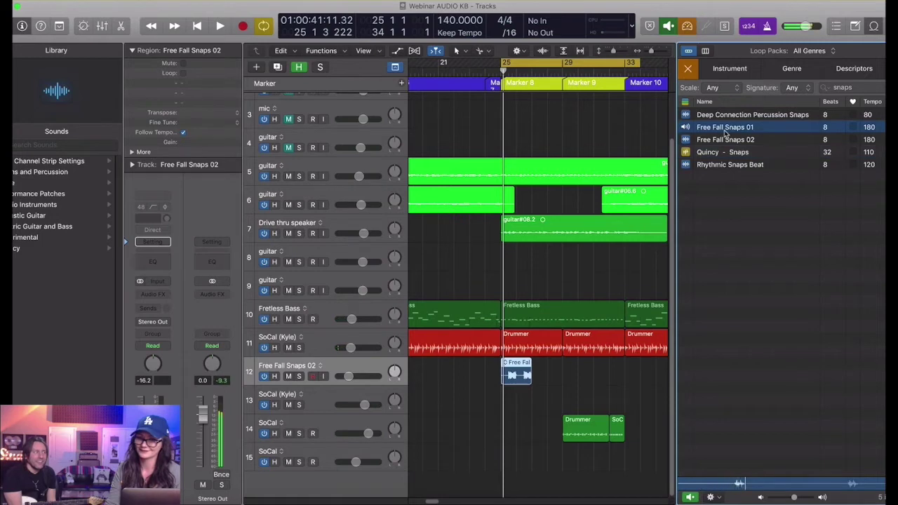
key(space)
click(725, 130)
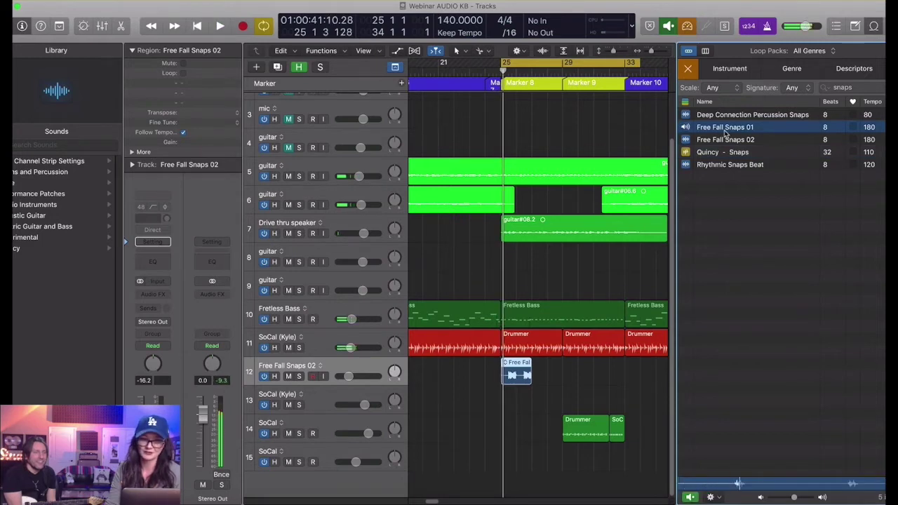
Step: Replace the Free Fall Snaps 02 region at bar 25 with the Free Fall Snaps 01 loop
key(space)
key(space)
click(525, 382)
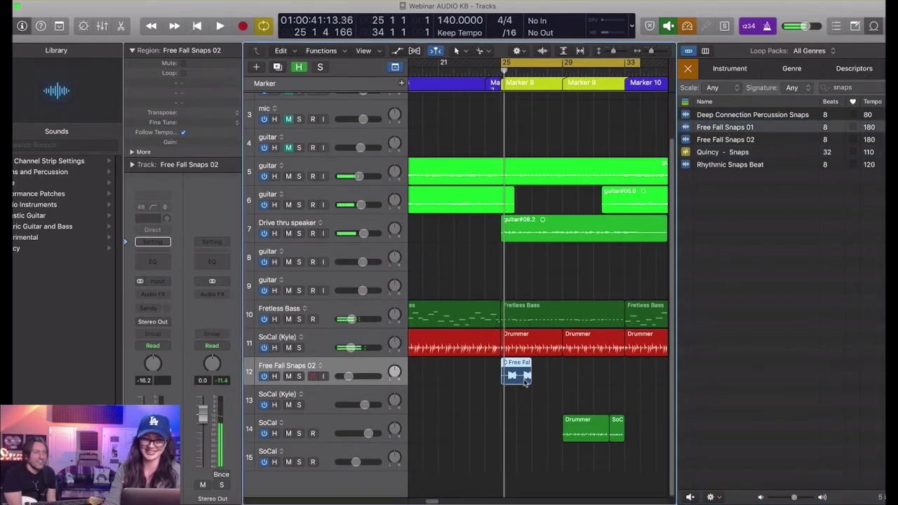
key(Delete)
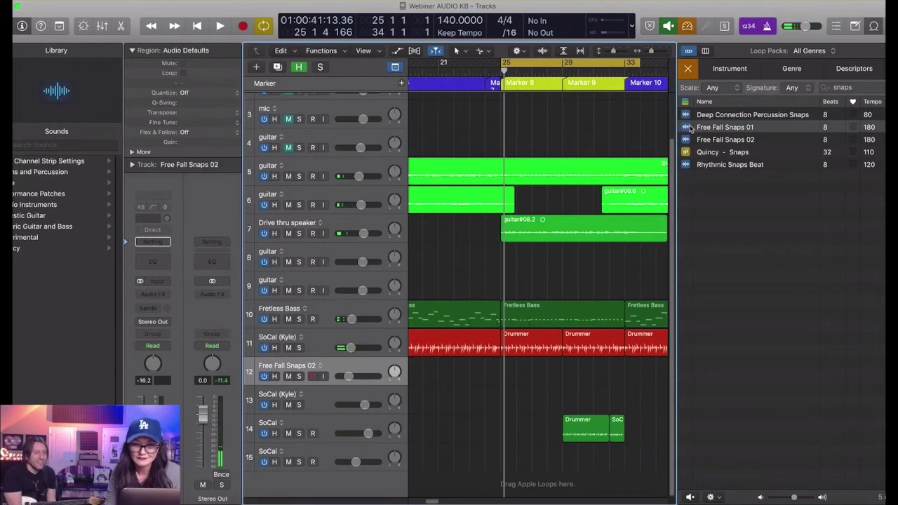
drag(692, 127, 498, 386)
Step: Play the section with the new snaps loop and lower the Free Fall Snaps 01 track's volume to -5.6 dB
key(super+Left)
key(super+Left)
key(super+Left)
scroll(522, 384, up, 10)
key(space)
drag(363, 376, 358, 376)
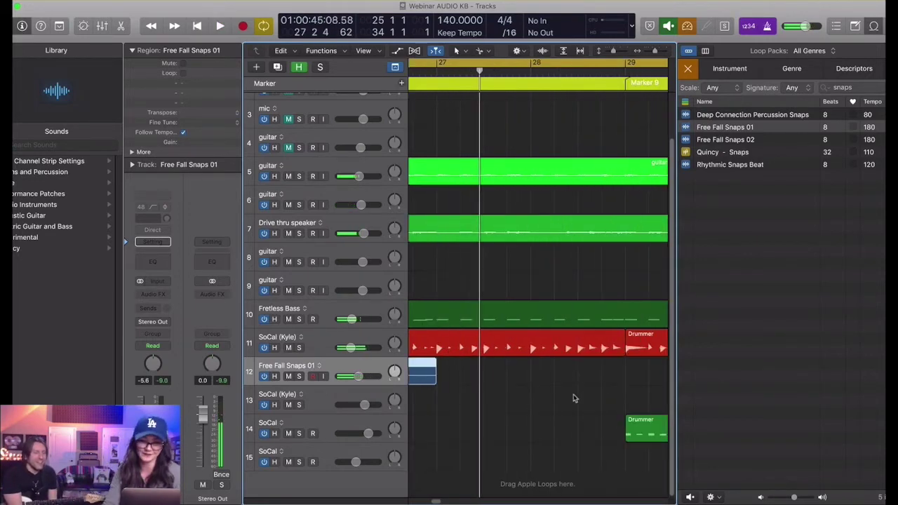
key(space)
key(space)
Step: Move the Free Fall Snaps 01 region one beat earlier, to start on beat 4 of bar 24, and play it back
scroll(553, 383, down, 1)
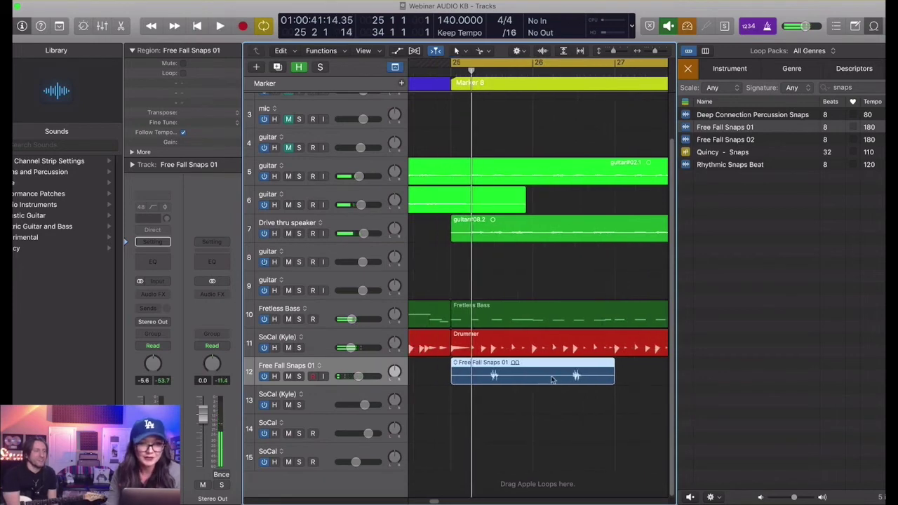
scroll(552, 381, up, 5)
scroll(554, 377, down, 5)
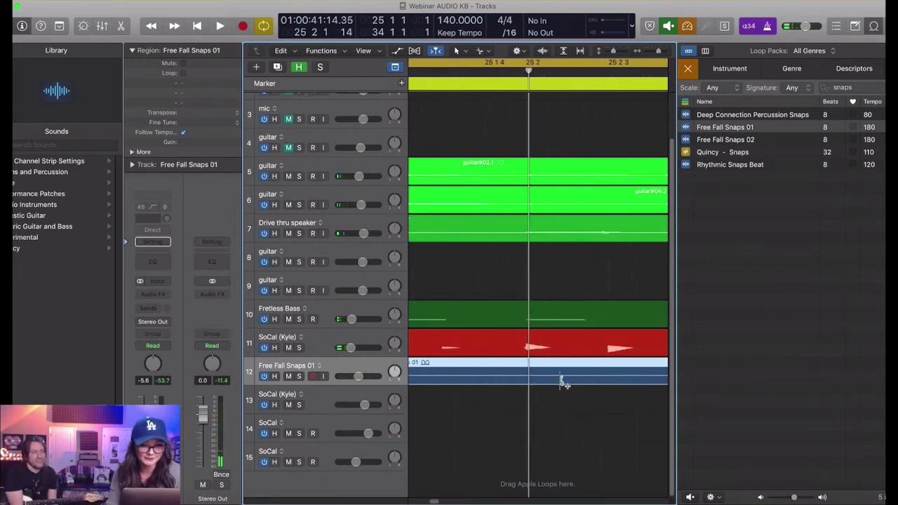
scroll(562, 379, up, 5)
mouse_move(566, 379)
mouse_down()
mouse_move(550, 393)
mouse_move(549, 381)
mouse_up()
key(space)
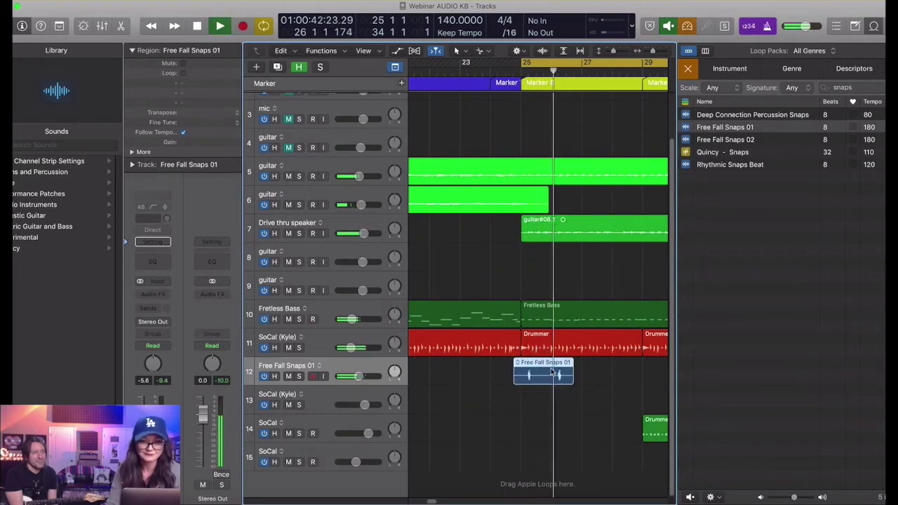
key(space)
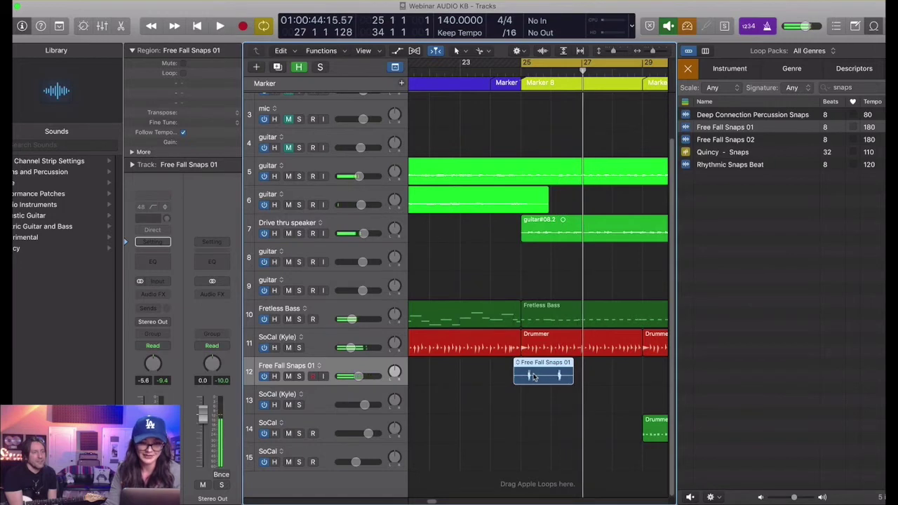
Step: Copy the Free Fall Snaps 01 region directly after itself and cut away the part of the first region before bar 25
drag(531, 378, 591, 379)
key(space)
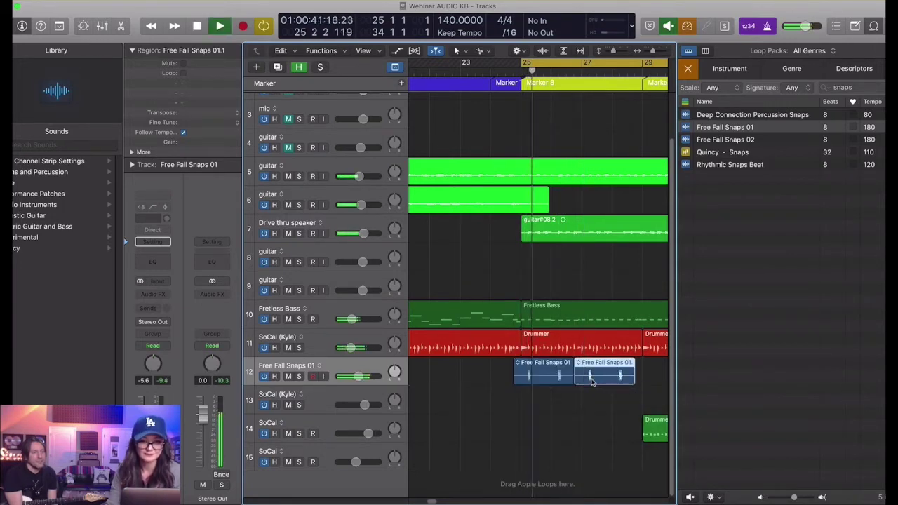
click(517, 379)
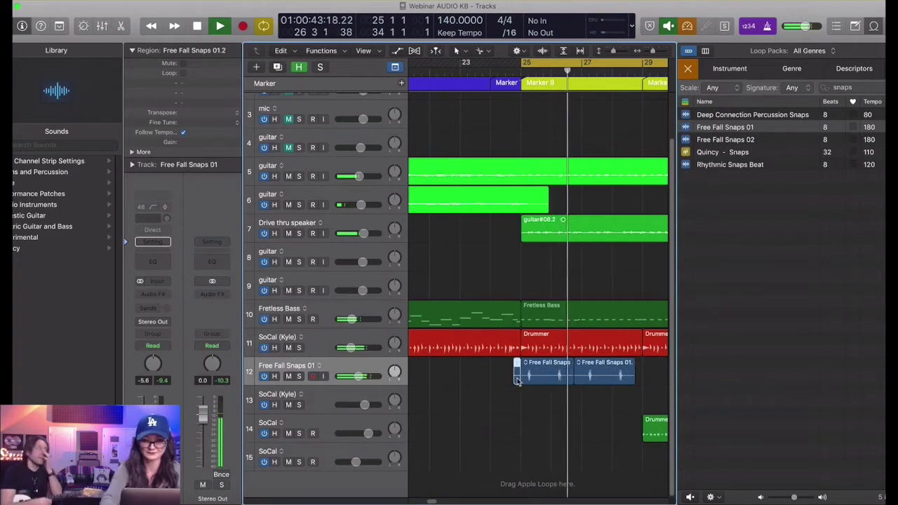
key(Delete)
Step: Lower the Free Fall Snaps 01 track's volume to -13.6 dB and close the Loop Browser
click(359, 377)
drag(357, 376, 349, 376)
key(space)
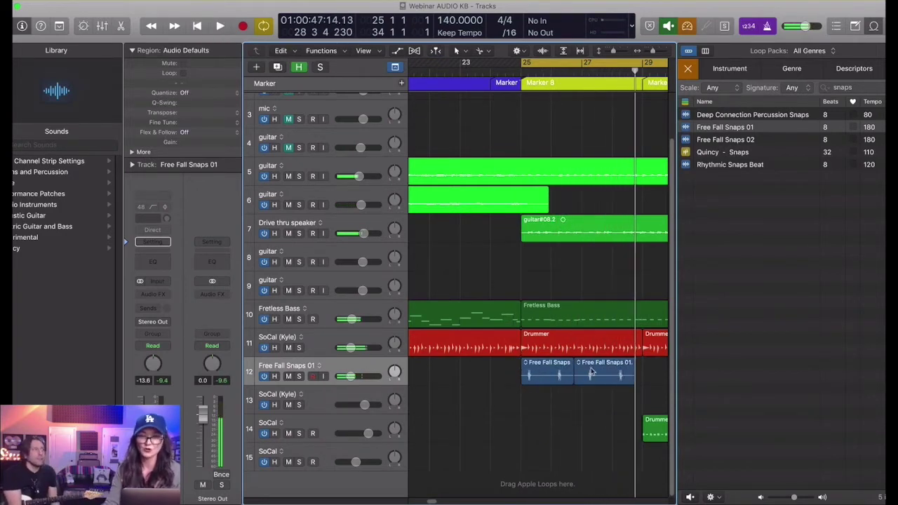
click(855, 26)
click(874, 27)
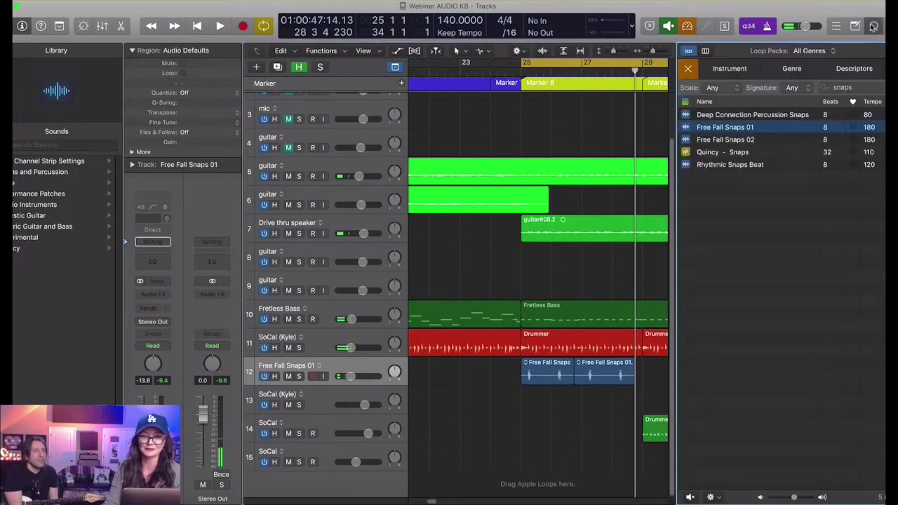
click(873, 26)
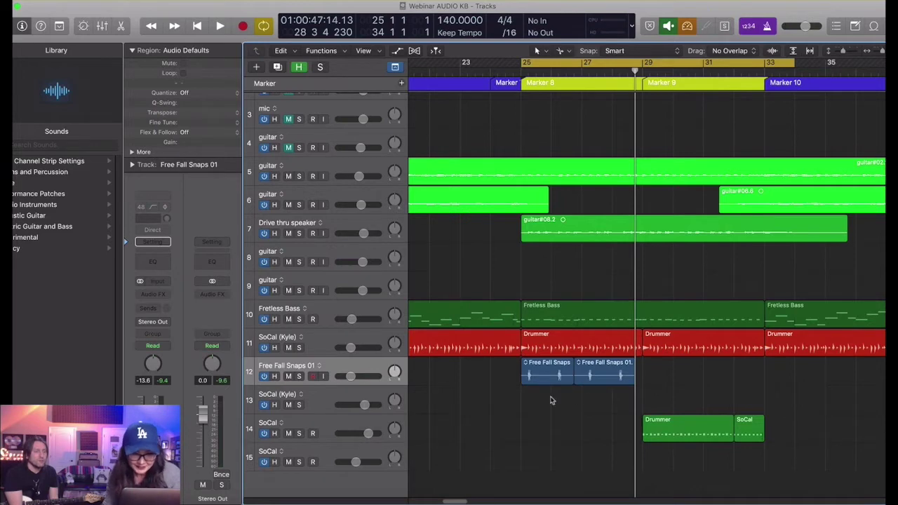
Step: Copy both Free Fall Snaps 01 regions to bar 29 and play the section
drag(551, 400, 677, 379)
key(space)
key(super+Right)
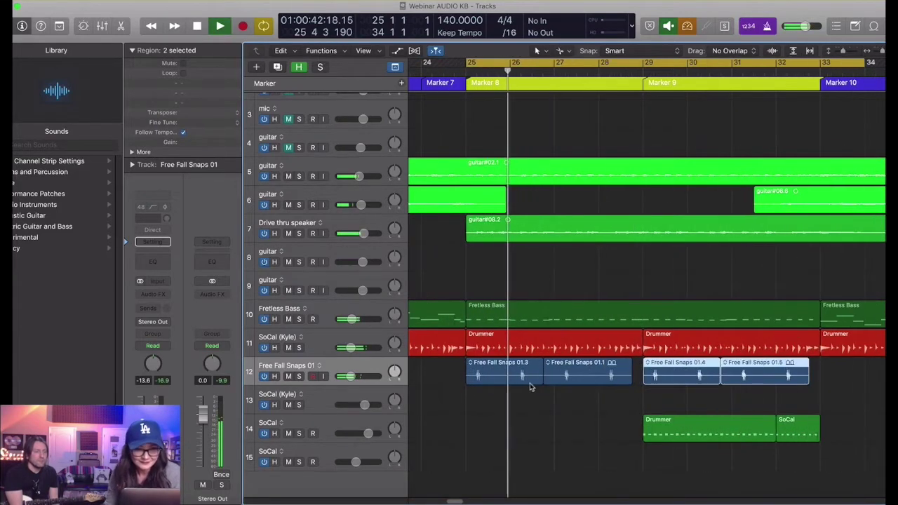
key(space)
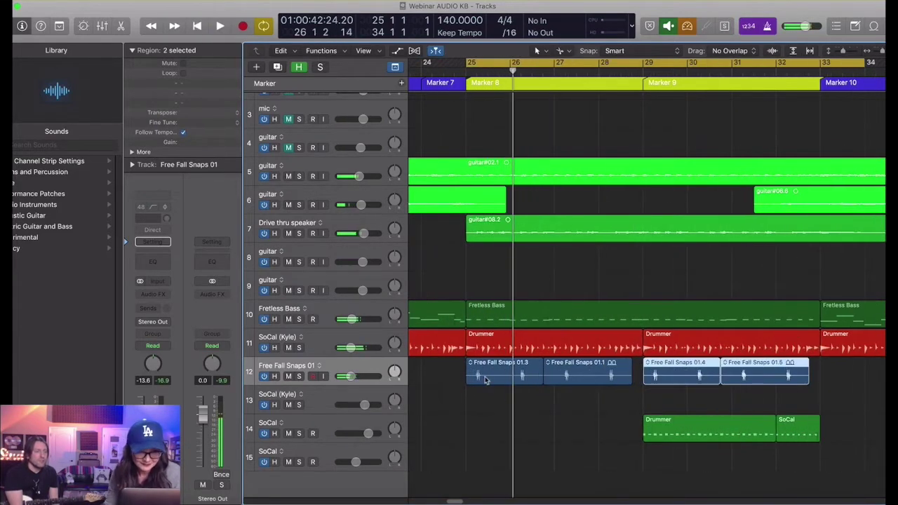
Step: Set the secondary pointer tool to the Marquee Tool and play the section from bar 25
click(559, 53)
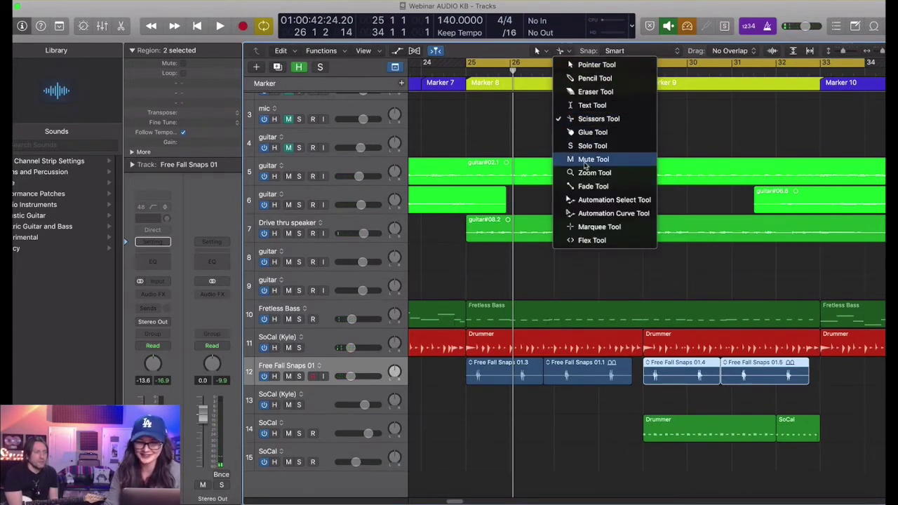
click(593, 226)
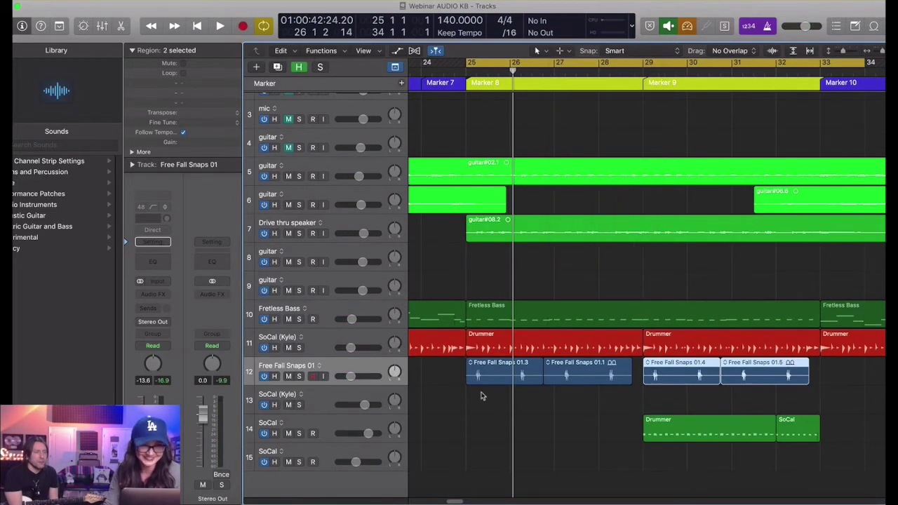
key(super+Right)
key(super+Right)
key(super+Right)
key(super+Left)
key(super+Left)
key(space)
key(super+Left)
key(super+Left)
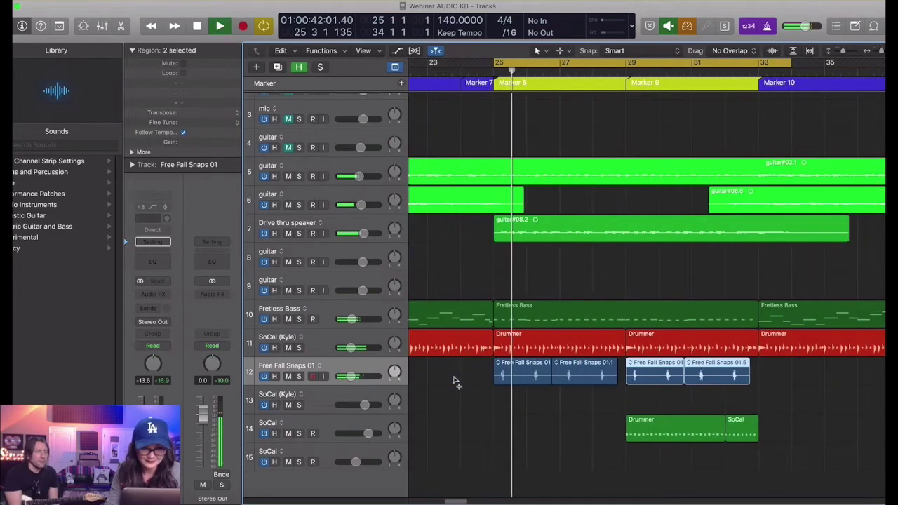
Step: Copy the first snap, on beat 2 of bar 25, to beat 4 of the same bar and play the result
key(super+Right)
key(super+Right)
scroll(456, 383, left, 2)
key(space)
drag(447, 375, 484, 381)
click(456, 379)
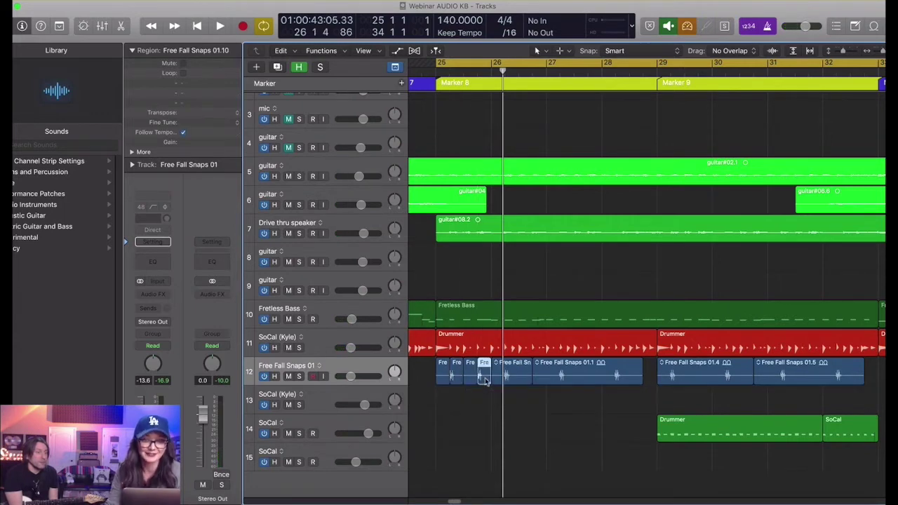
key(space)
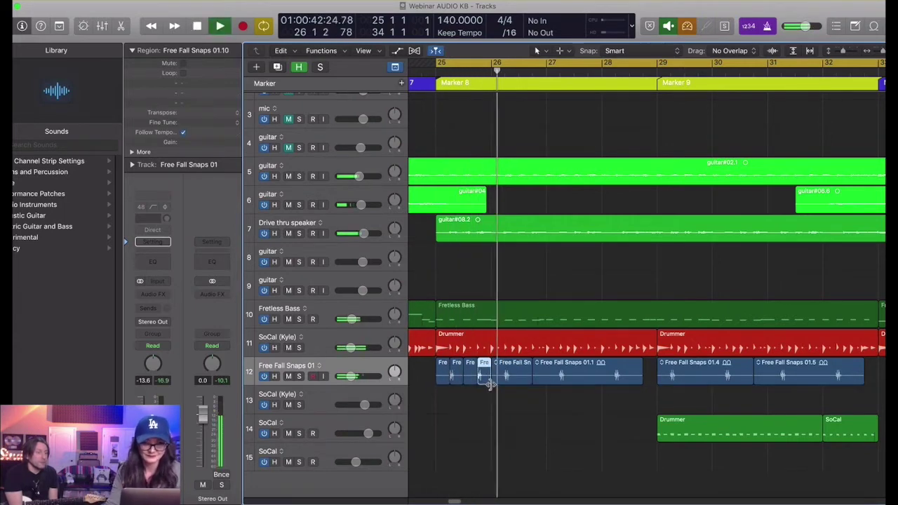
key(space)
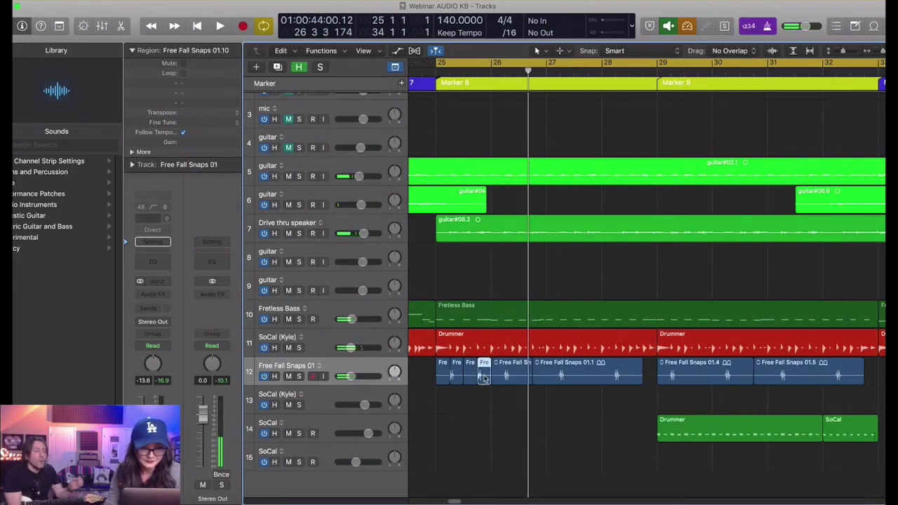
Step: Copy the snap from beat 4 of bar 25 to beat 4 of bar 26 and delete all snaps regions from bar 27 onward
drag(484, 379, 760, 379)
click(572, 381)
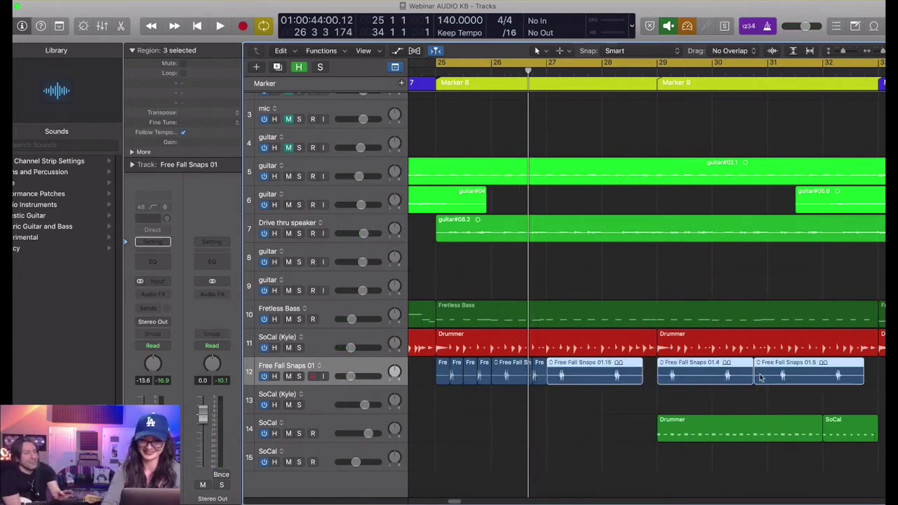
key(Delete)
Step: Repeat the snaps regions of bars 25 and 26 once so they also fill bars 27 and 28
drag(592, 377, 492, 379)
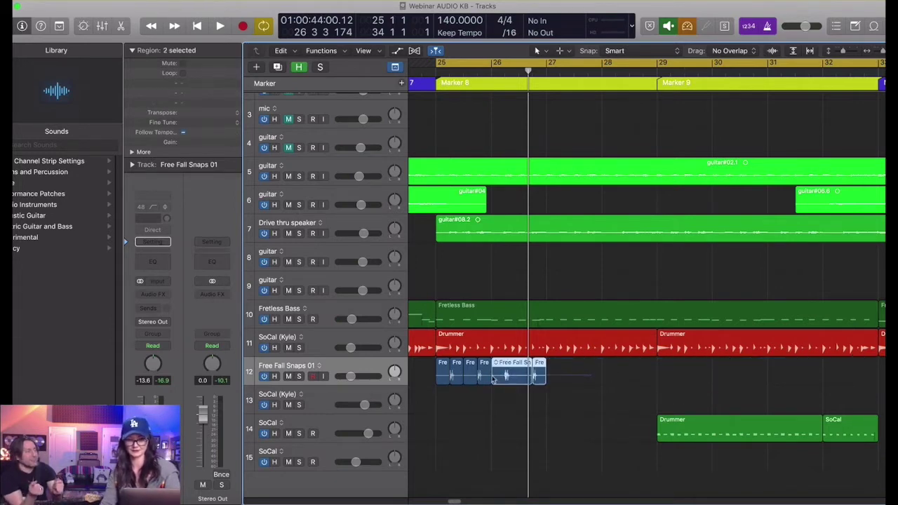
key(super+r)
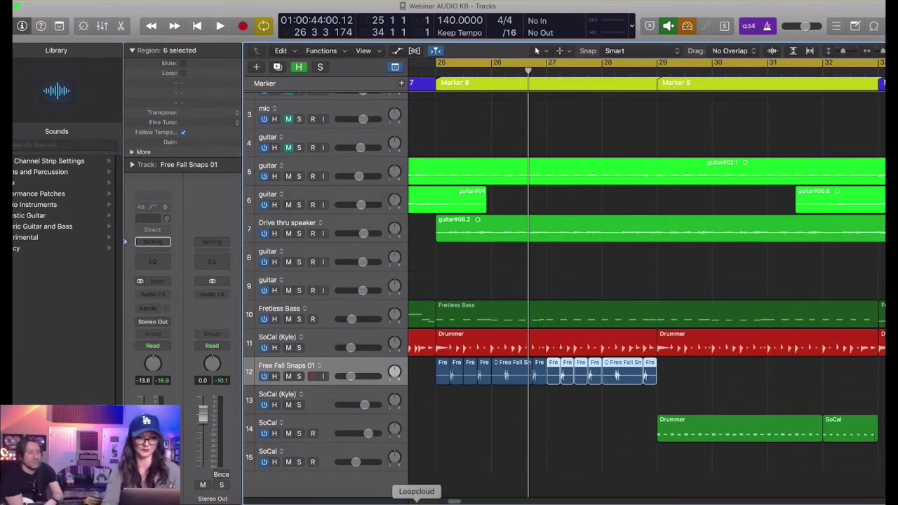
Step: Duplicate the SoCal track 14 as an empty track with the same settings, placed above the original
click(327, 388)
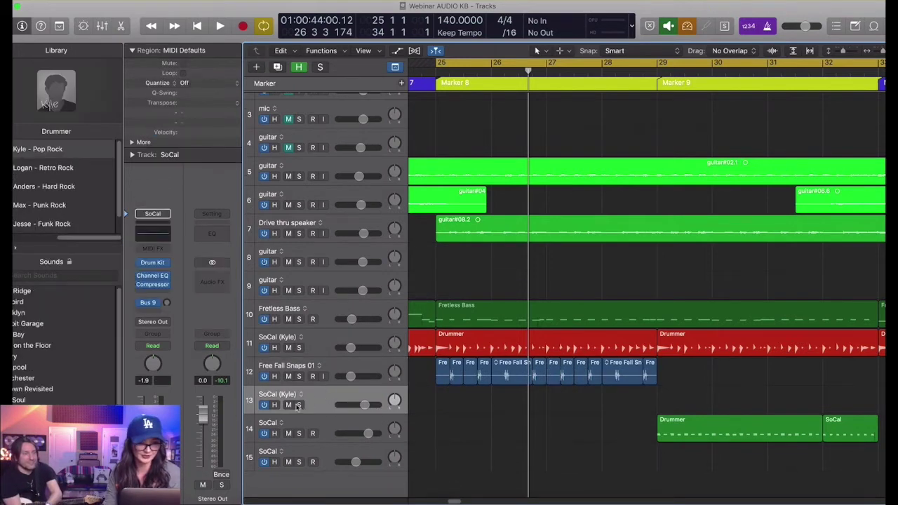
click(314, 433)
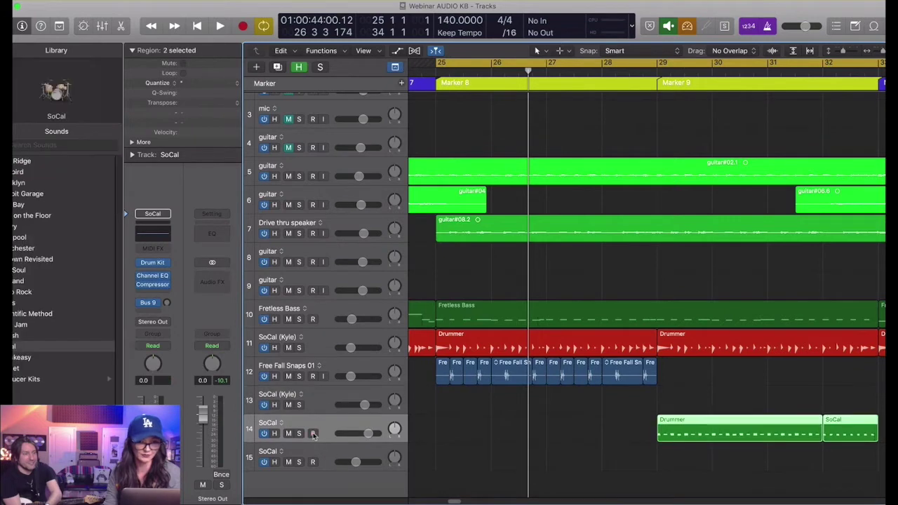
key(super+d)
drag(317, 445, 315, 422)
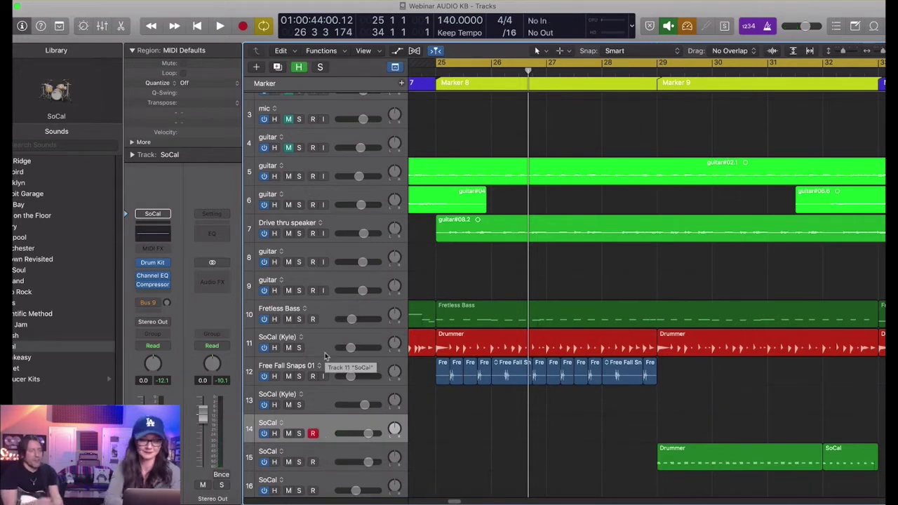
Step: Play the section to check the sound of the new SoCal track and raise its volume to 2.4 dB
key(space)
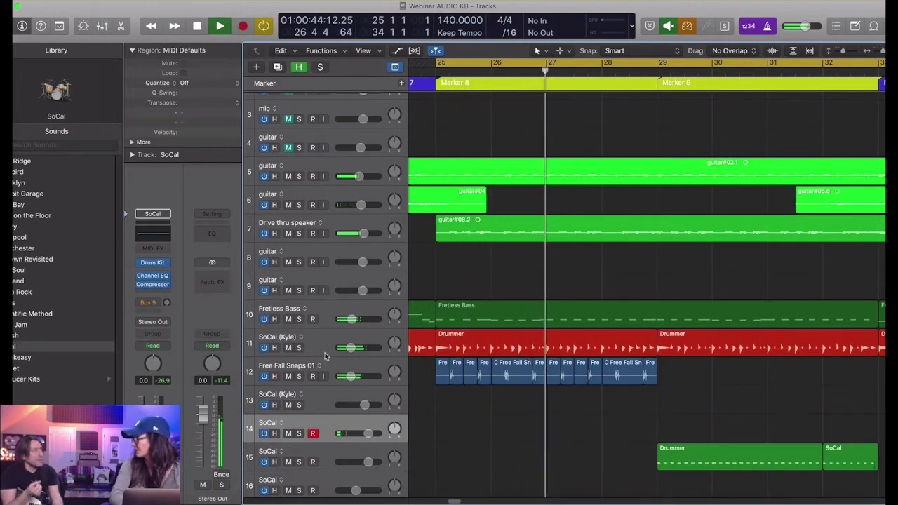
key(space)
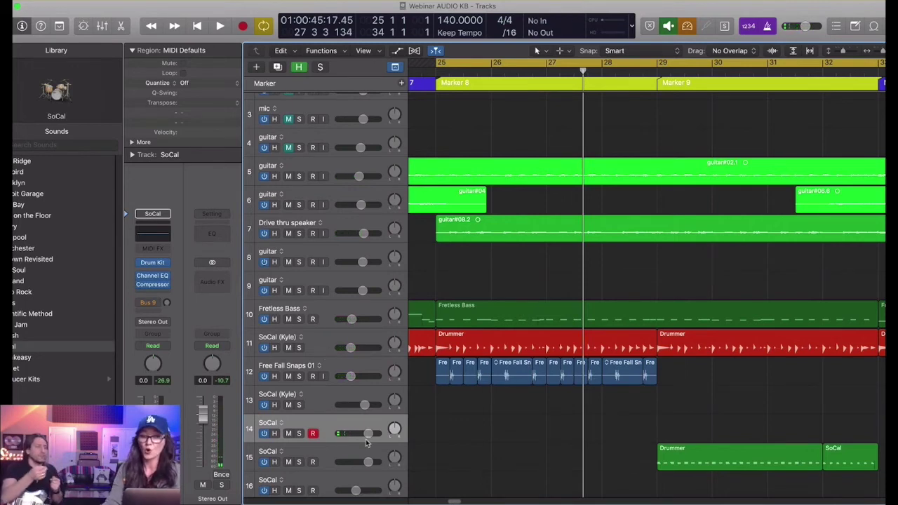
drag(366, 439, 384, 438)
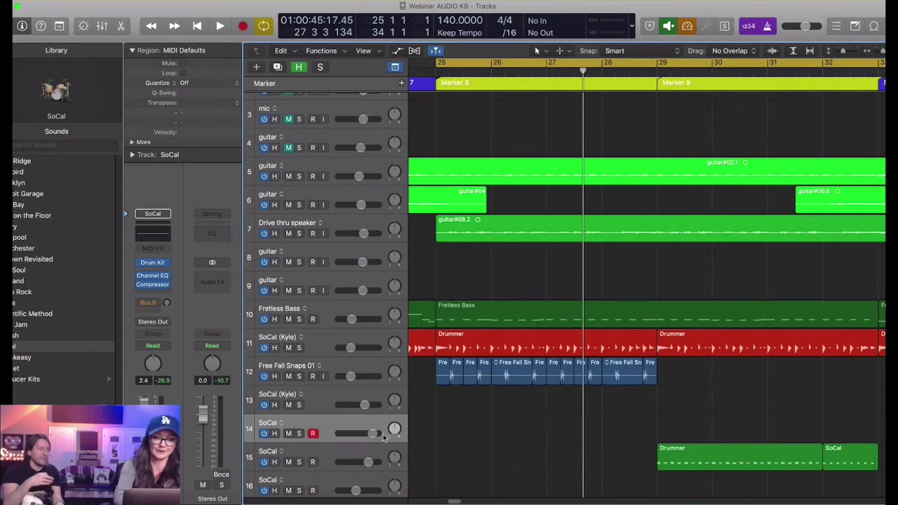
Step: Record a MIDI drum part on the new SoCal track from bar 25 and play it back from the start
key(r)
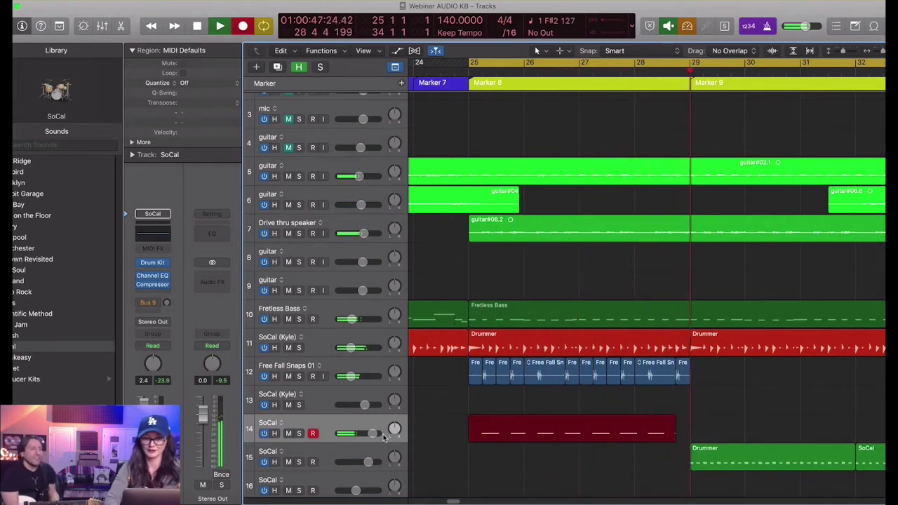
key(space)
key(space)
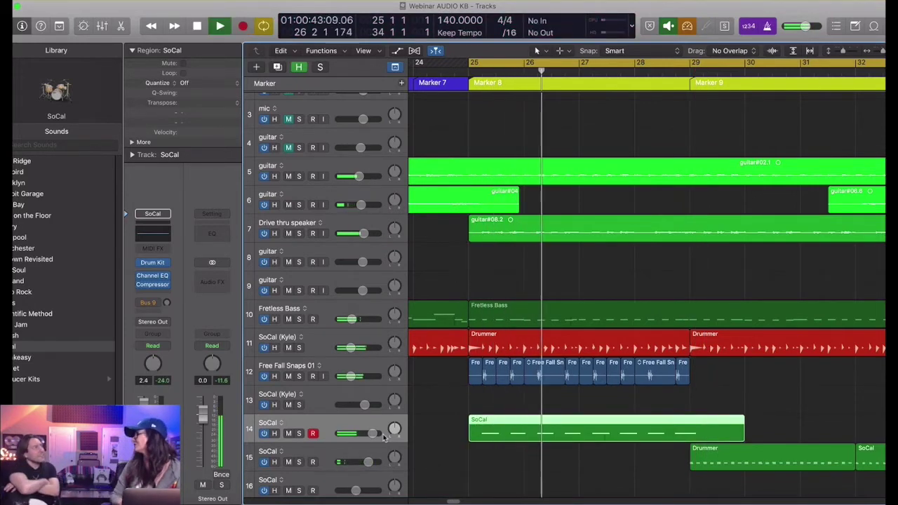
key(Return)
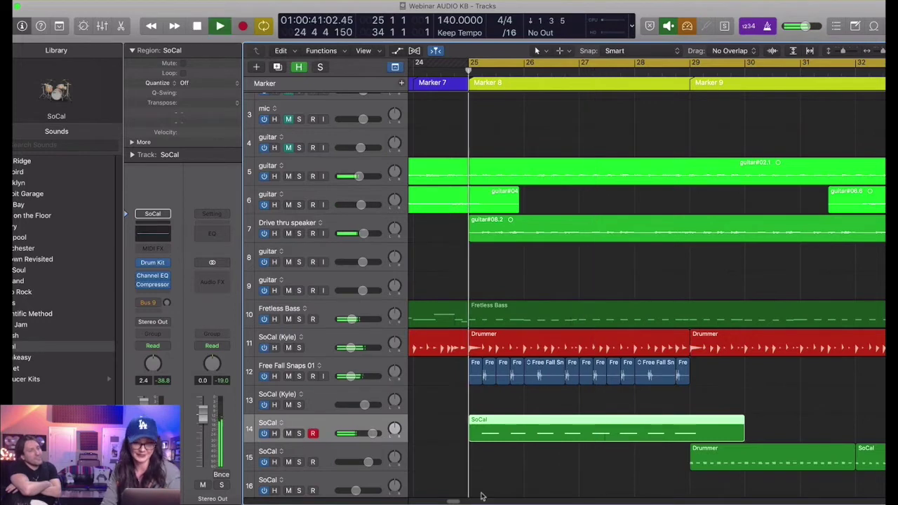
Step: Cut the empty stretches out of the recorded SoCal region from bar 25, leaving four separate pieces and shortening notes at the split points
drag(503, 433, 464, 432)
key(Delete)
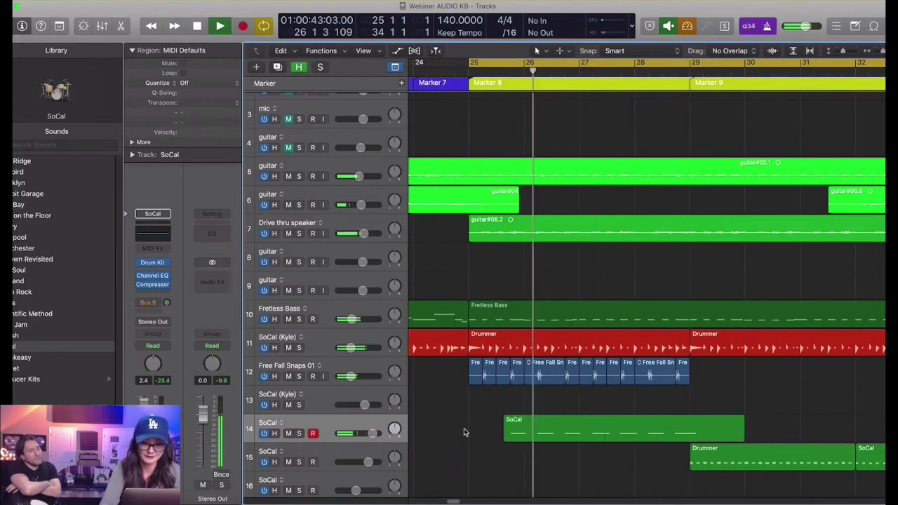
key(space)
drag(562, 433, 532, 436)
drag(594, 439, 616, 438)
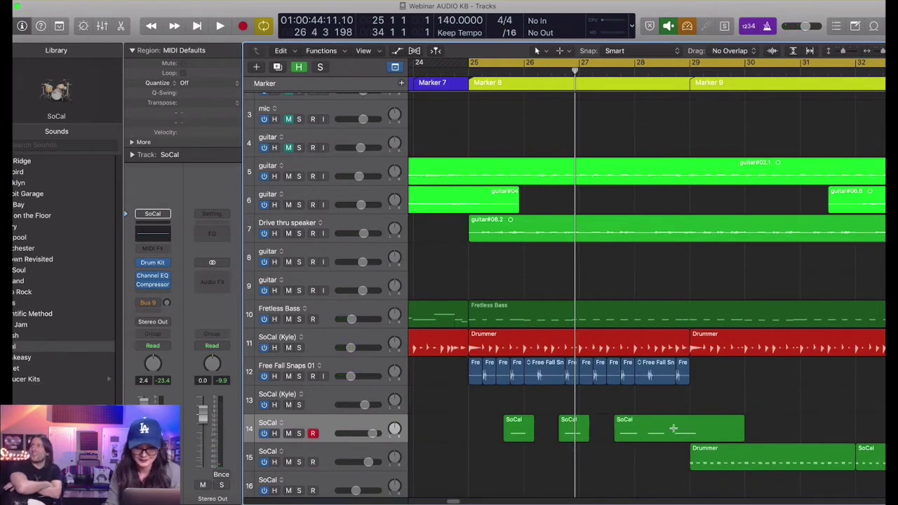
drag(673, 428, 644, 433)
click(645, 433)
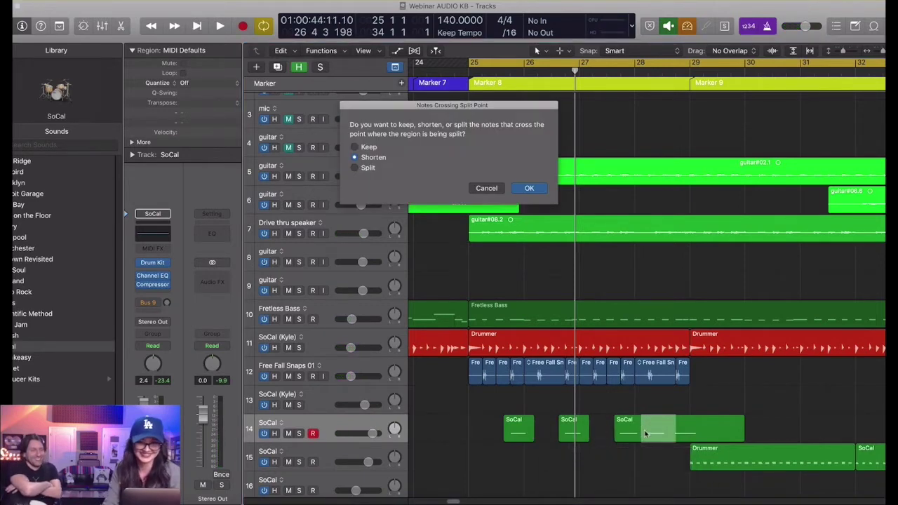
click(530, 187)
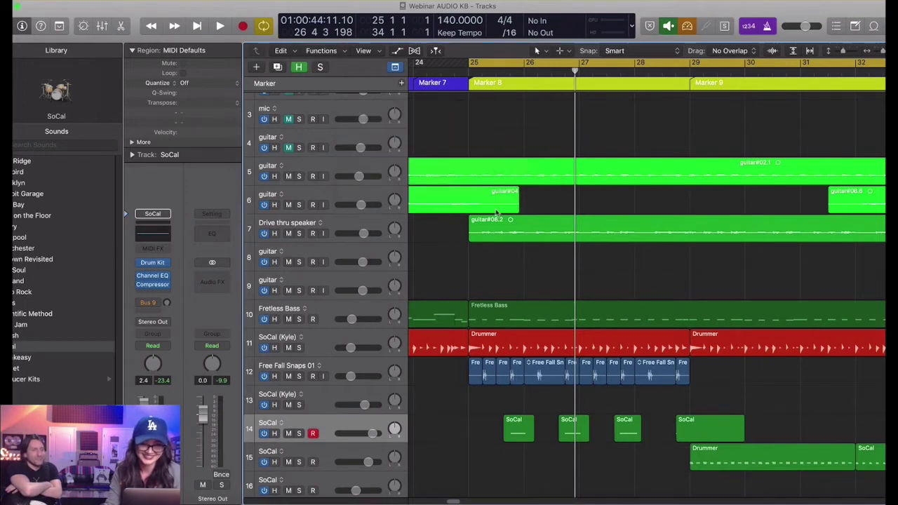
Step: Join the first three pieces of the recorded SoCal part into one region
drag(609, 424, 648, 433)
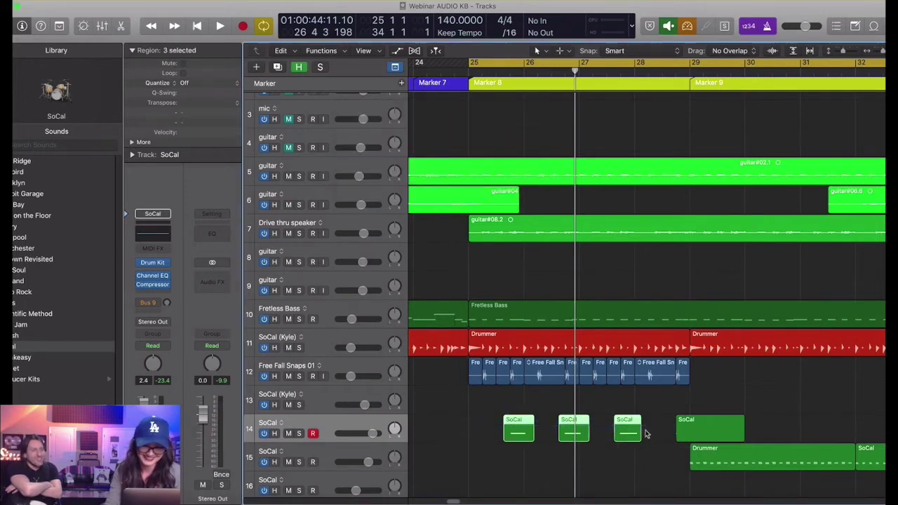
key(super+j)
Step: Play the section, extend the start of the last SoCal piece slightly earlier, and quantize that piece to 1/16 Note
key(space)
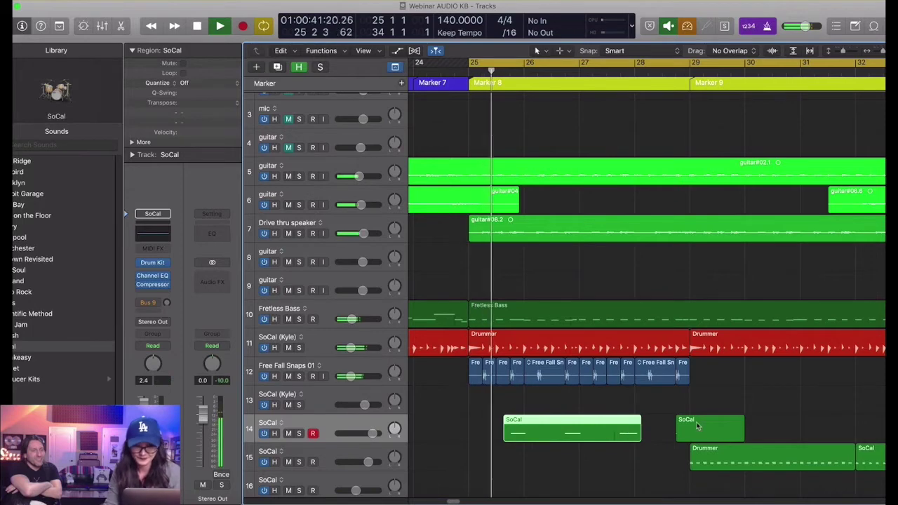
drag(673, 436, 663, 436)
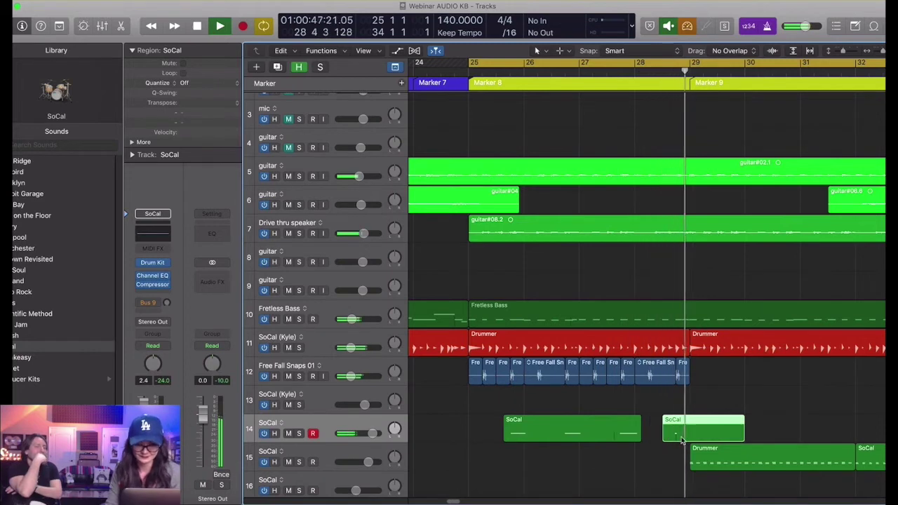
key(space)
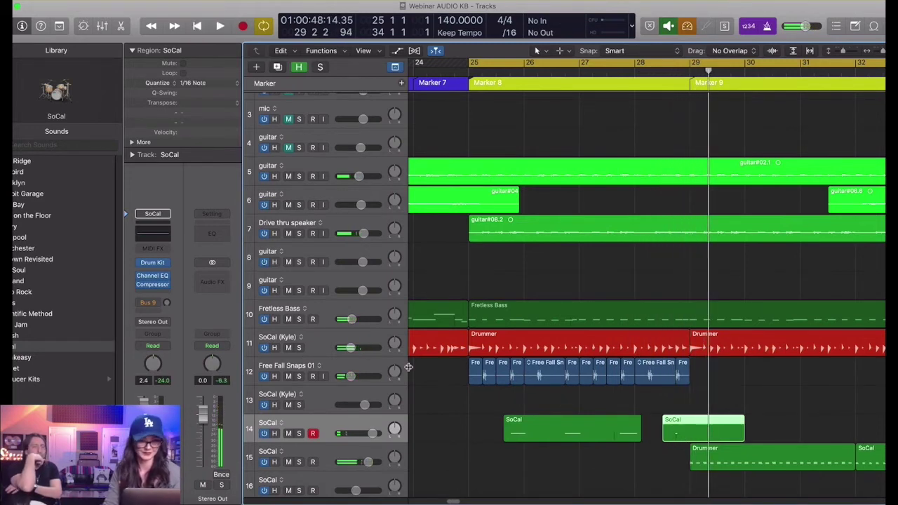
Step: Mute SoCal track 15, which holds the Drummer region from bar 29
click(315, 340)
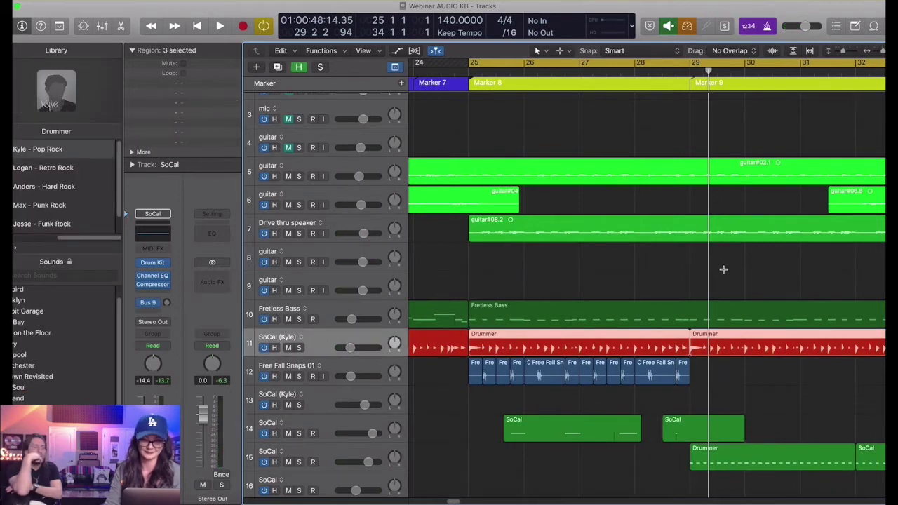
scroll(728, 310, up, 1)
scroll(714, 402, up, 2)
scroll(711, 401, down, 4)
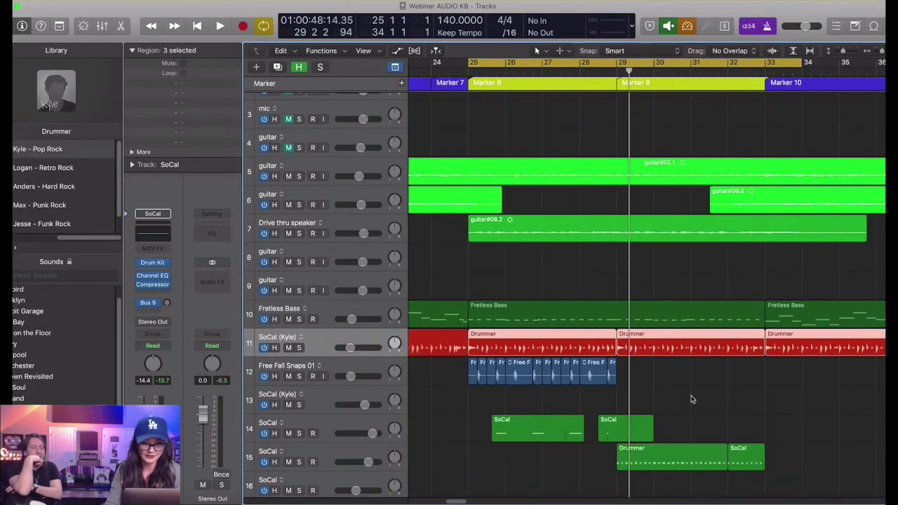
scroll(689, 399, down, 2)
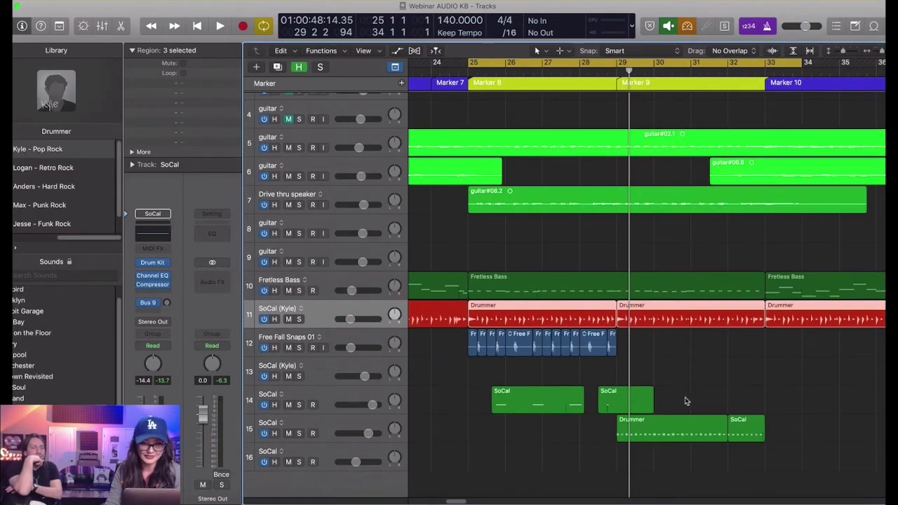
click(289, 433)
scroll(472, 431, down, 5)
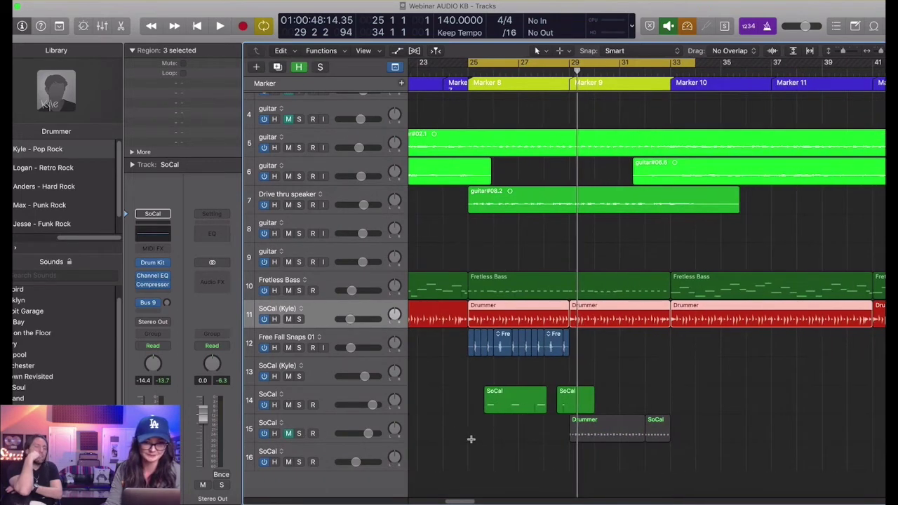
Step: Play the section from bar 25 and join the two SoCal regions on track 14 into one
key(space)
scroll(540, 423, up, 5)
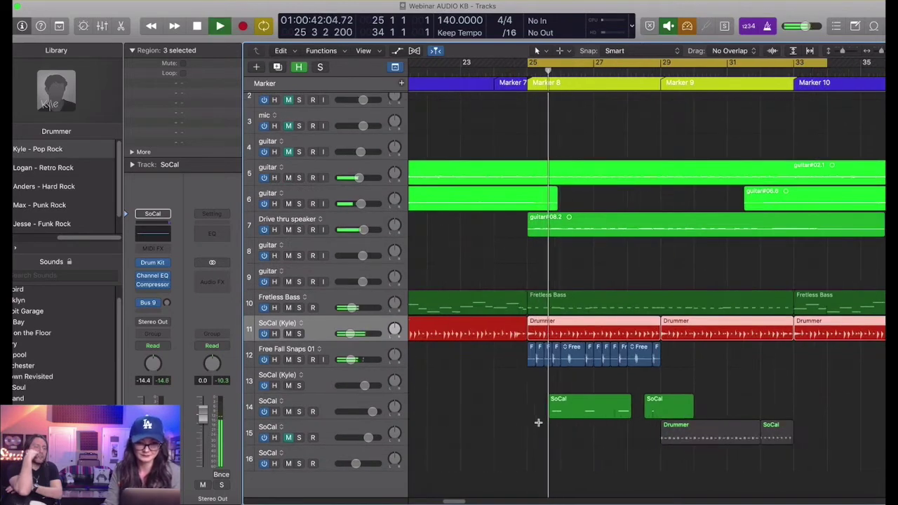
click(405, 414)
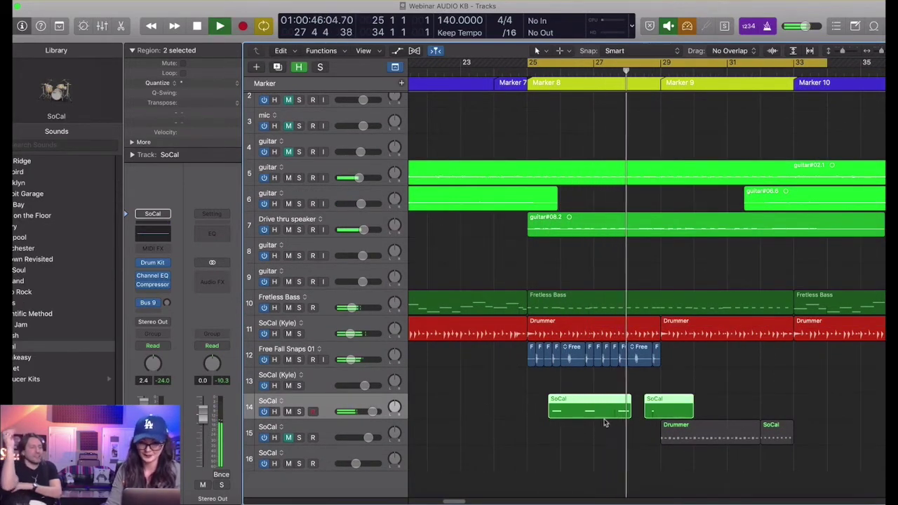
key(space)
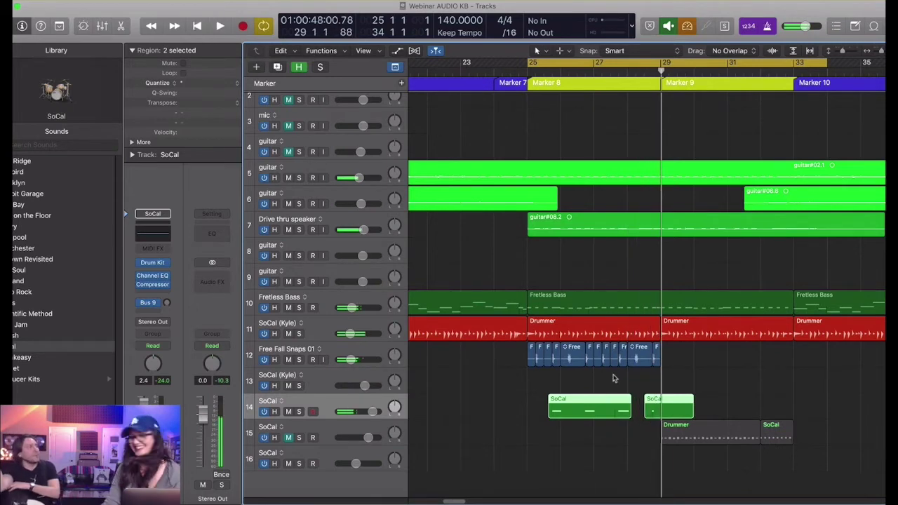
drag(602, 364, 652, 412)
key(super+z)
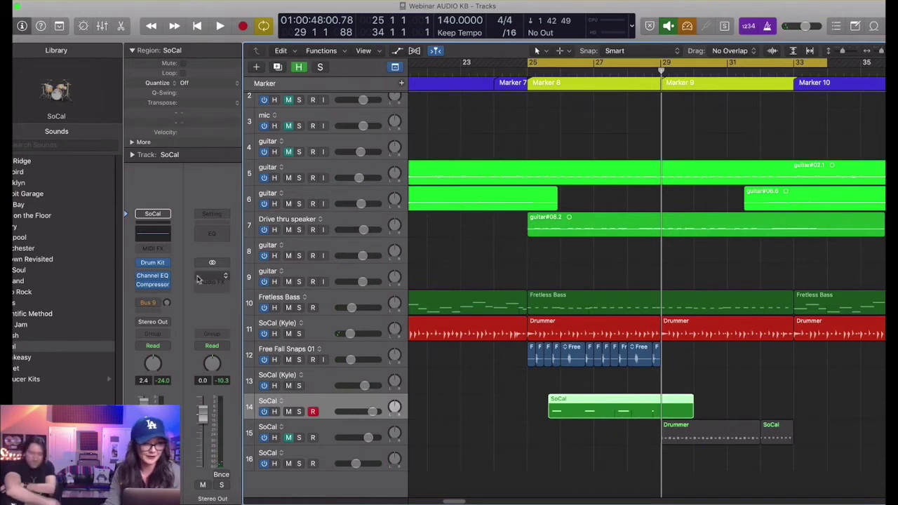
Step: Lower the threshold and raise the ratio of SoCal track 14's Compressor during playback, and set its make-up gain to 5.0 dB
key(space)
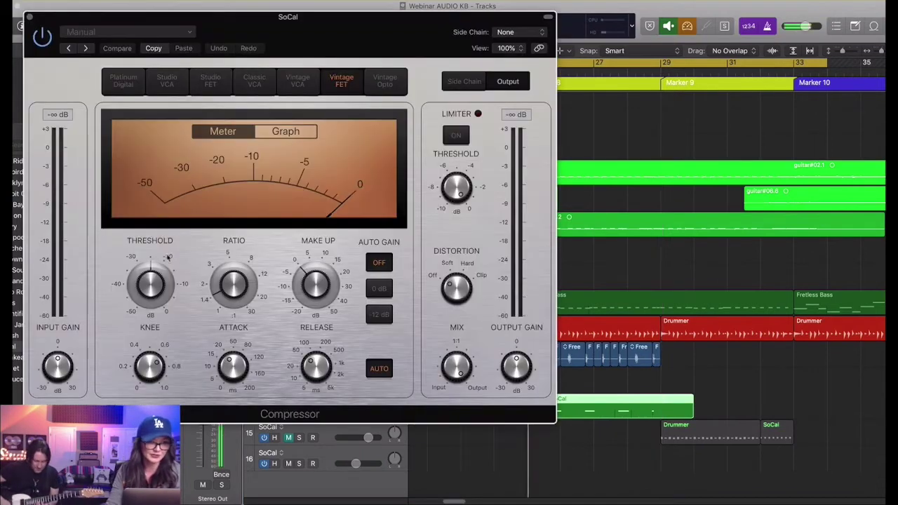
key(space)
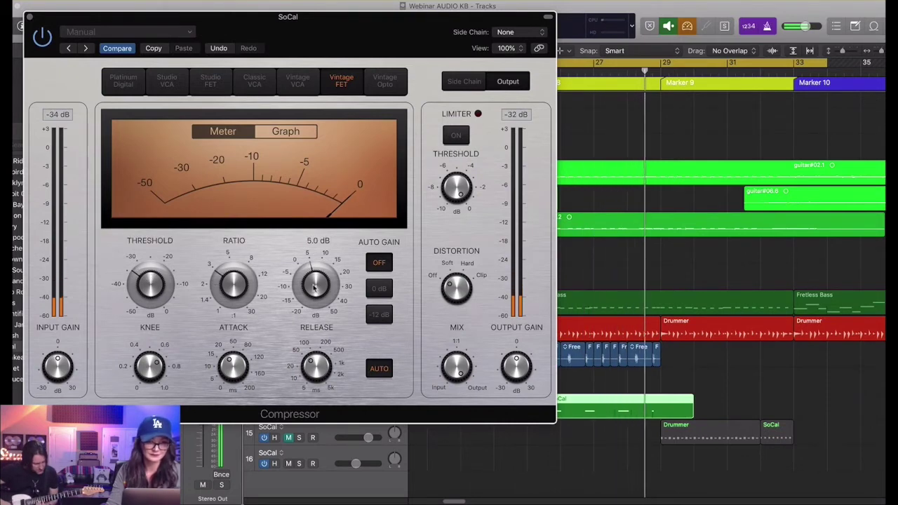
key(space)
click(29, 17)
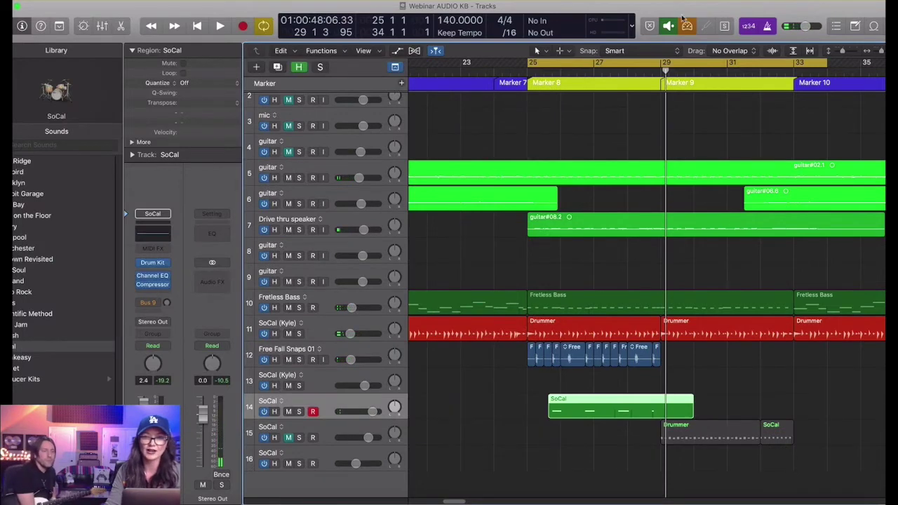
Step: Insert a stereo ChromaVerb after the Compressor on SoCal track 14 and set its wet level to 36%
click(167, 294)
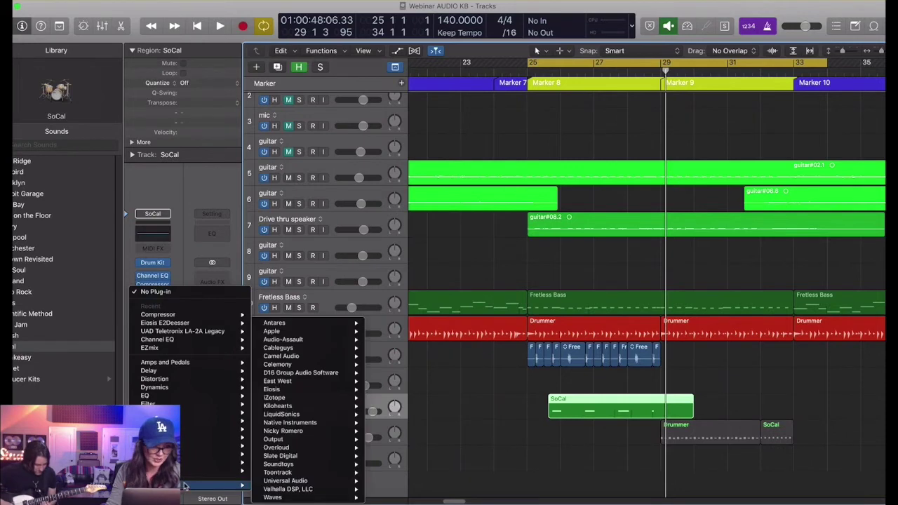
mouse_move(231, 454)
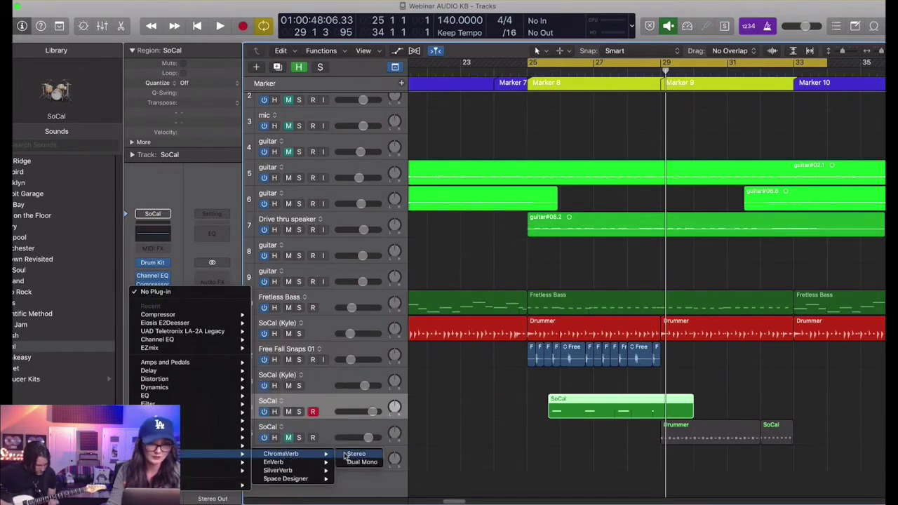
click(347, 455)
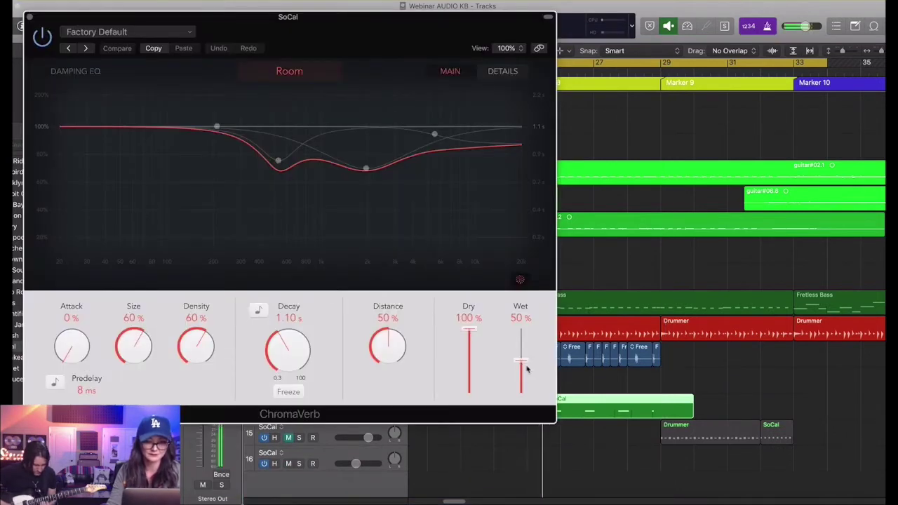
drag(522, 367, 523, 372)
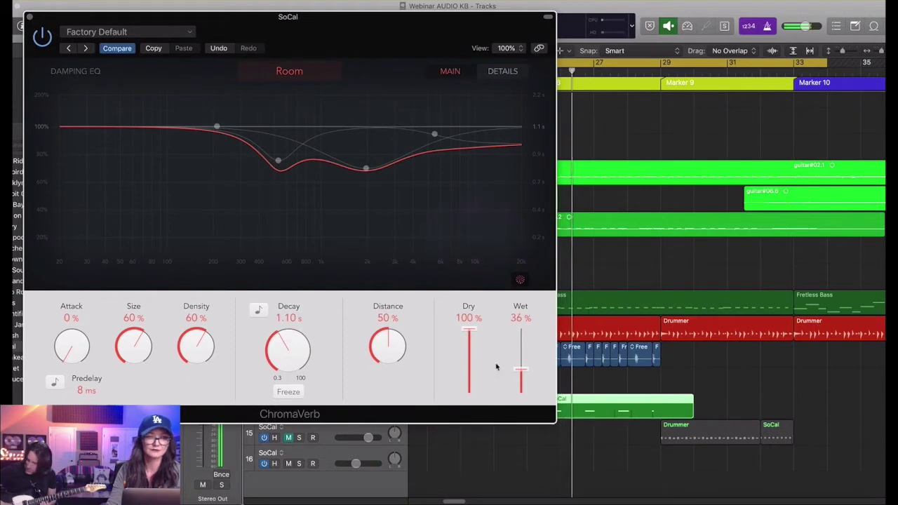
Step: Load the Long Vocals preset from the Halls category in ChromaVerb and close the plug-in
click(298, 71)
click(126, 32)
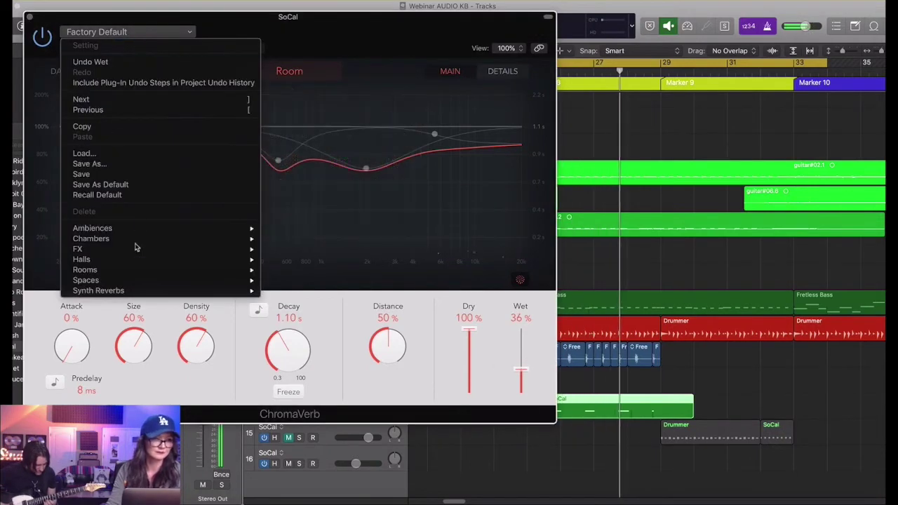
mouse_move(141, 273)
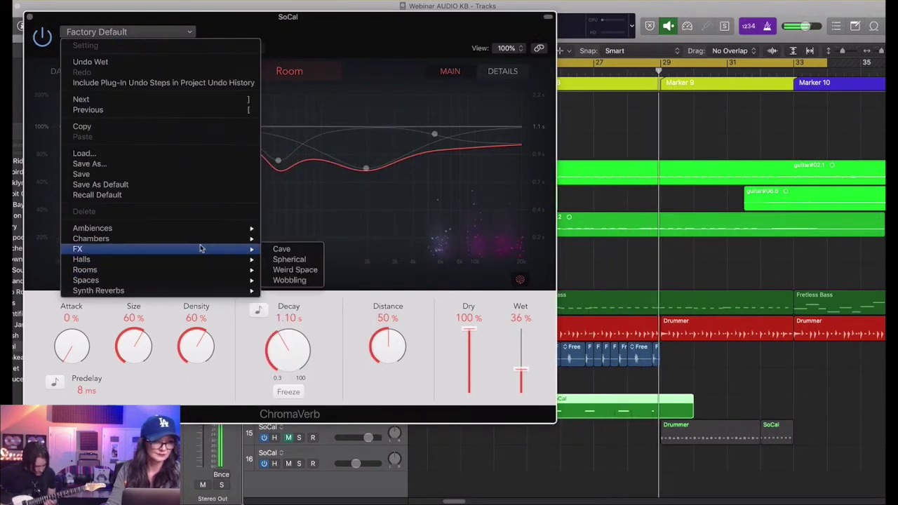
mouse_move(198, 244)
mouse_move(204, 260)
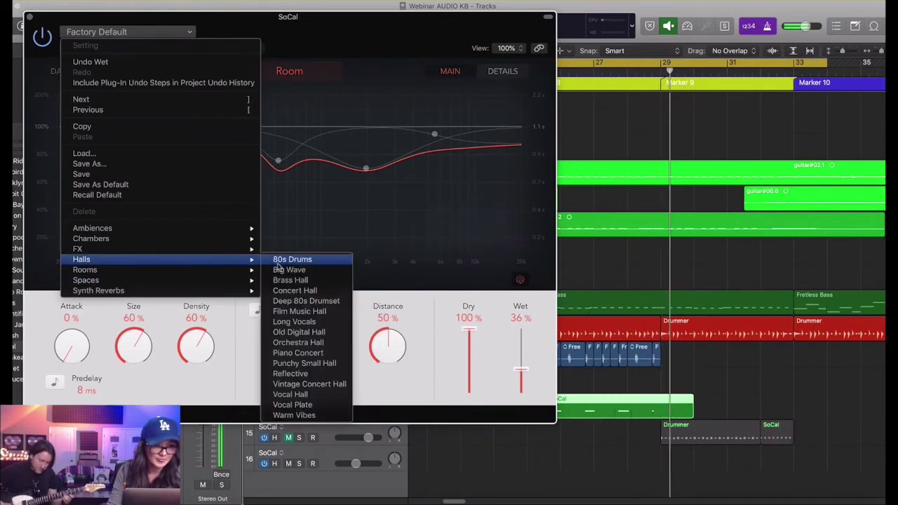
click(292, 321)
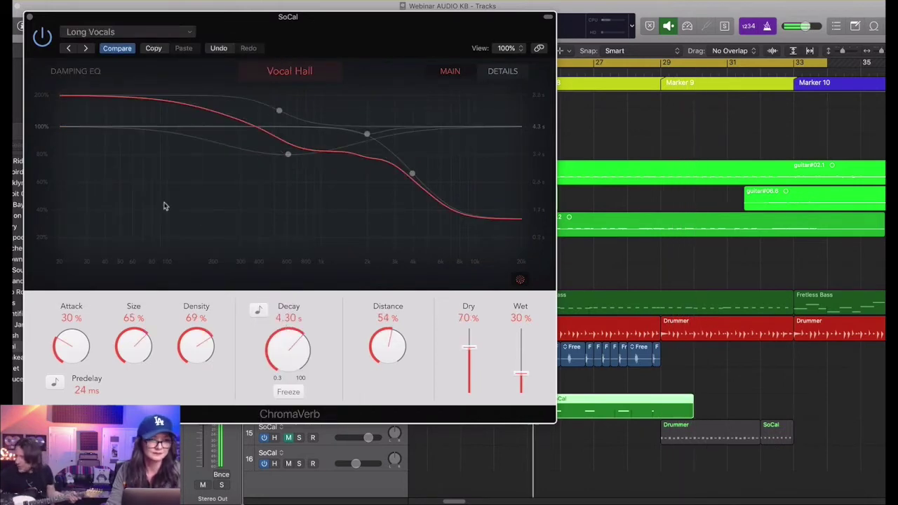
click(31, 18)
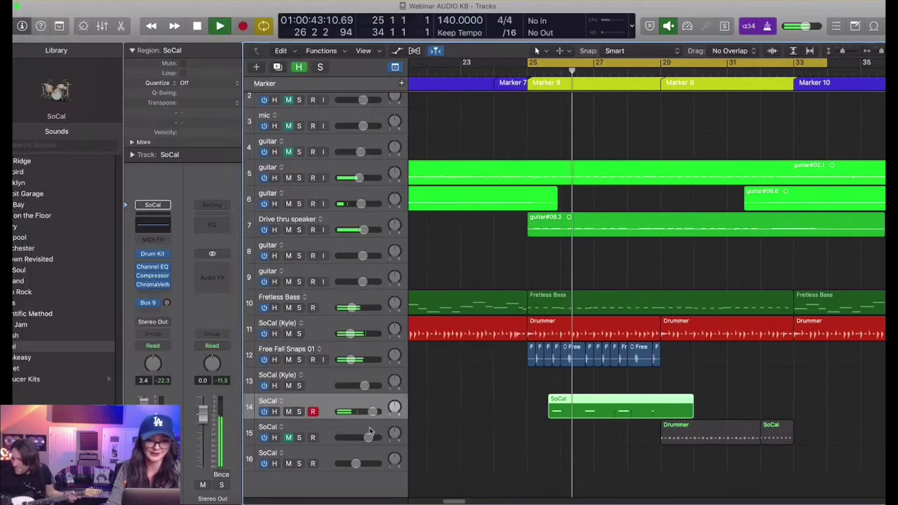
Step: Pan SoCal track 14 to -25 and move the track directly above Free Fall Snaps 01
drag(394, 408, 395, 411)
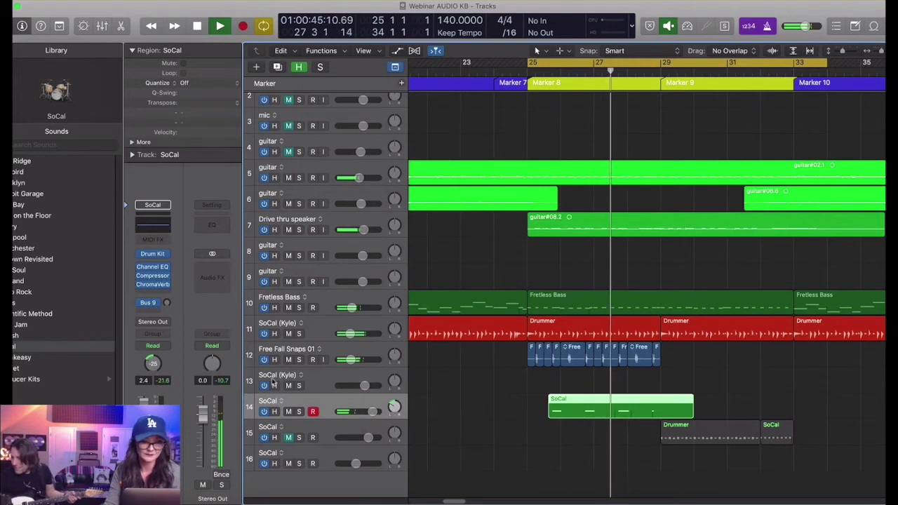
drag(327, 395, 327, 351)
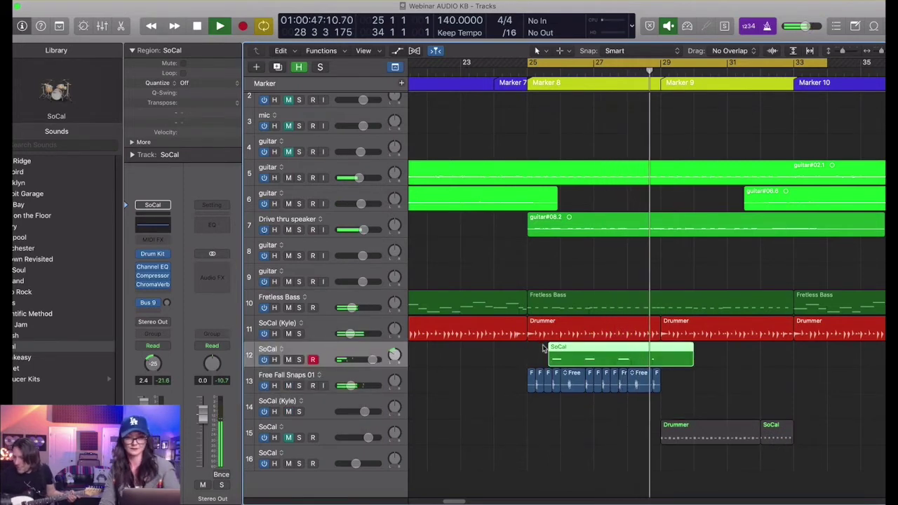
scroll(609, 366, down, 5)
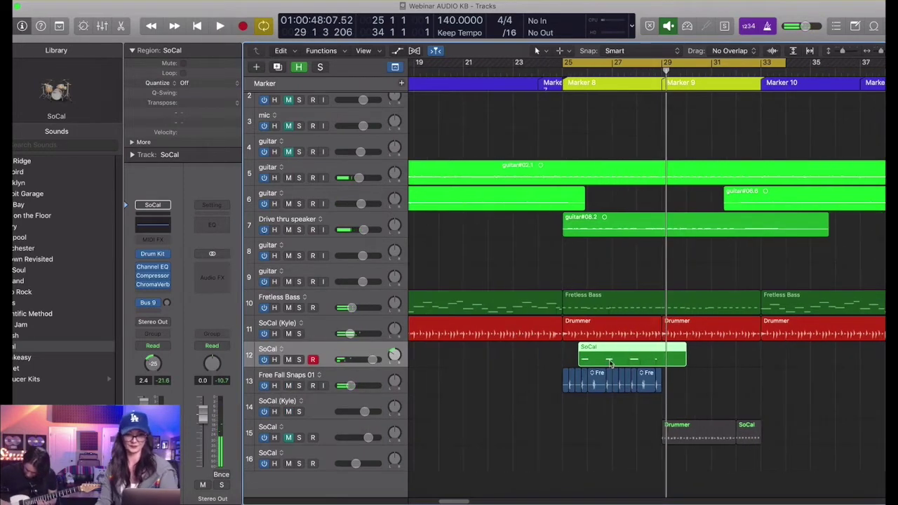
scroll(559, 412, right, 1)
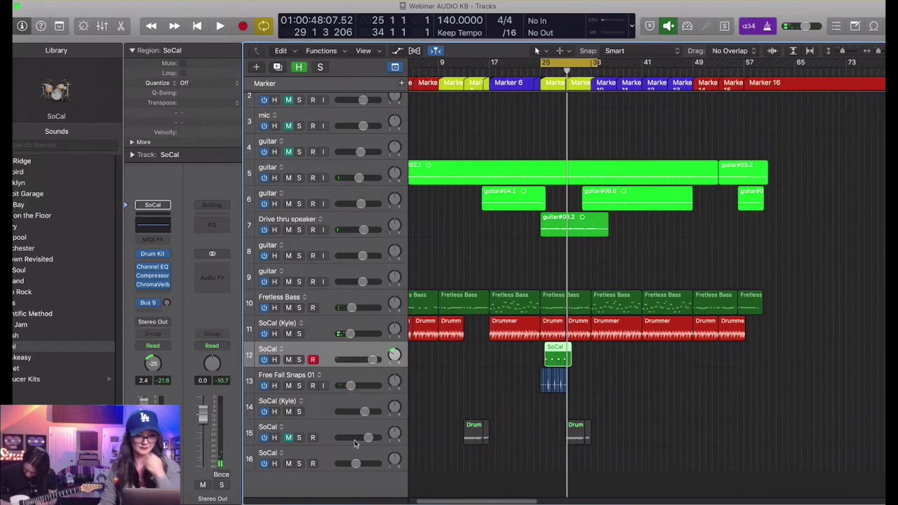
Step: Delete the muted regions from bar 29 on SoCal track 15, but keep the track itself by cancelling its deletion
click(332, 431)
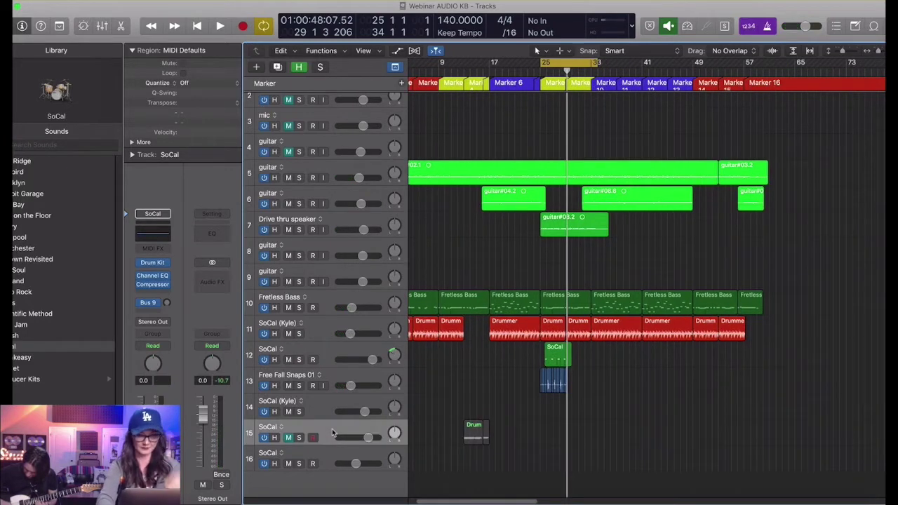
key(super+Delete)
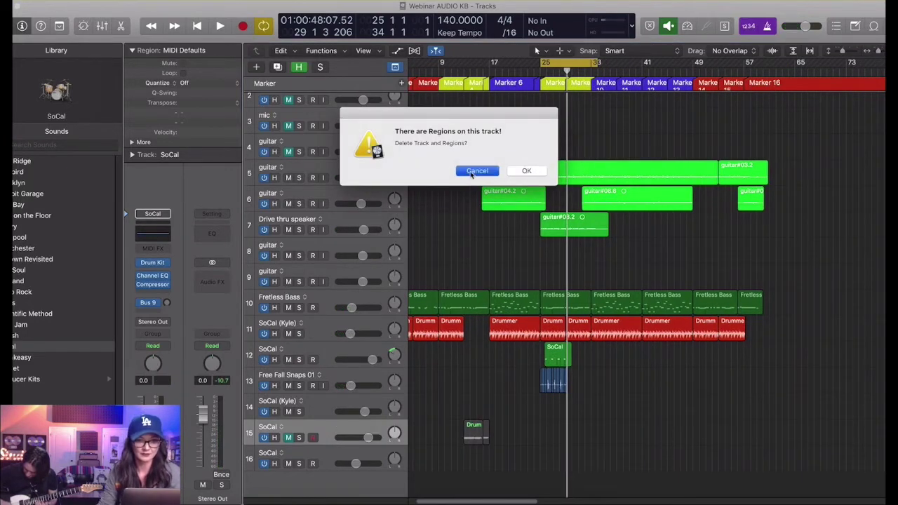
click(476, 171)
scroll(526, 101, left, 2)
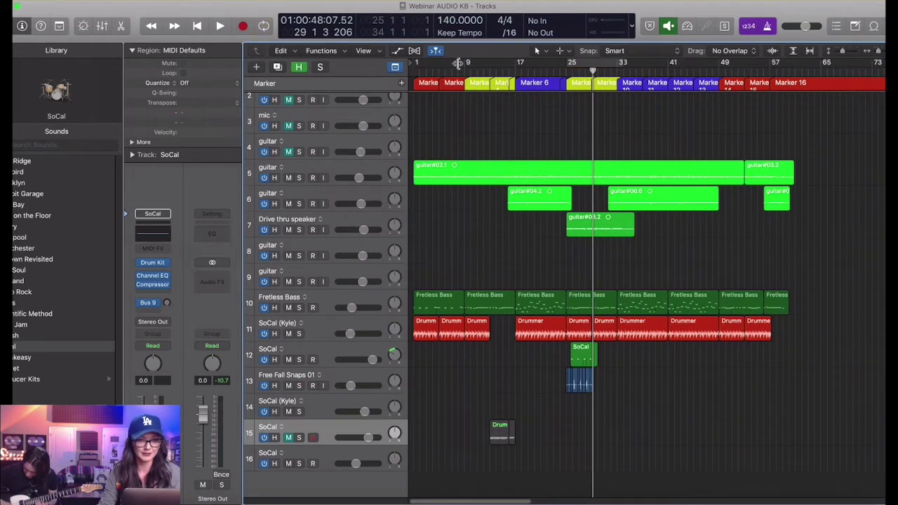
Step: Play the song briefly from the start, rename the SoCal region at bar 25 on track 12 as tambo and colour it red
key(Return)
key(space)
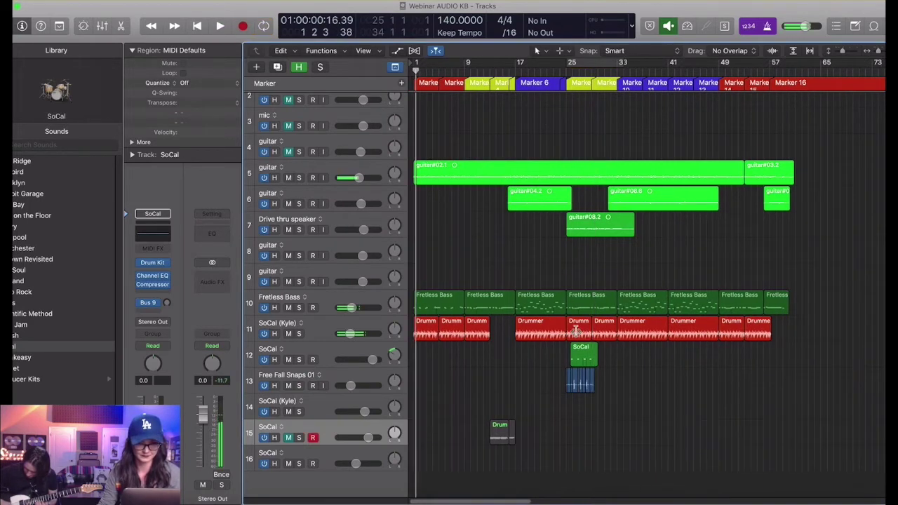
click(588, 358)
key(shift+n)
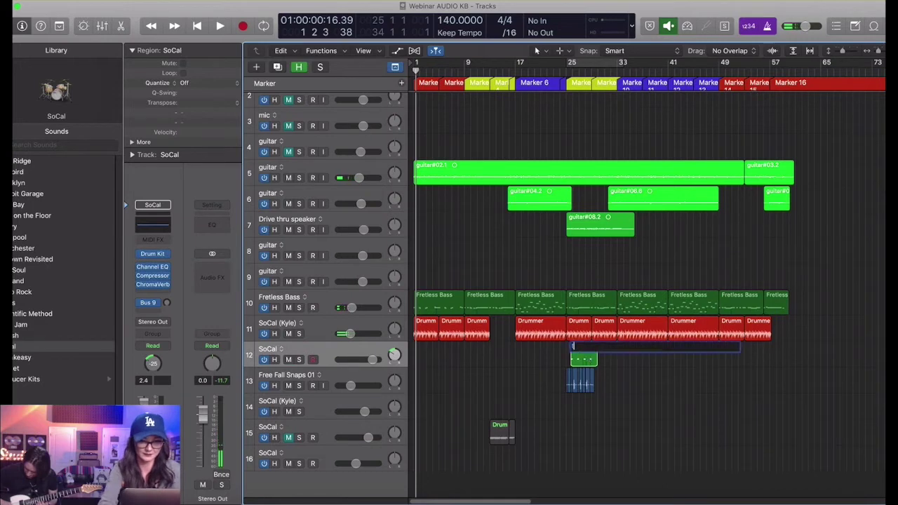
text(tambo)
key(Return)
key(alt+c)
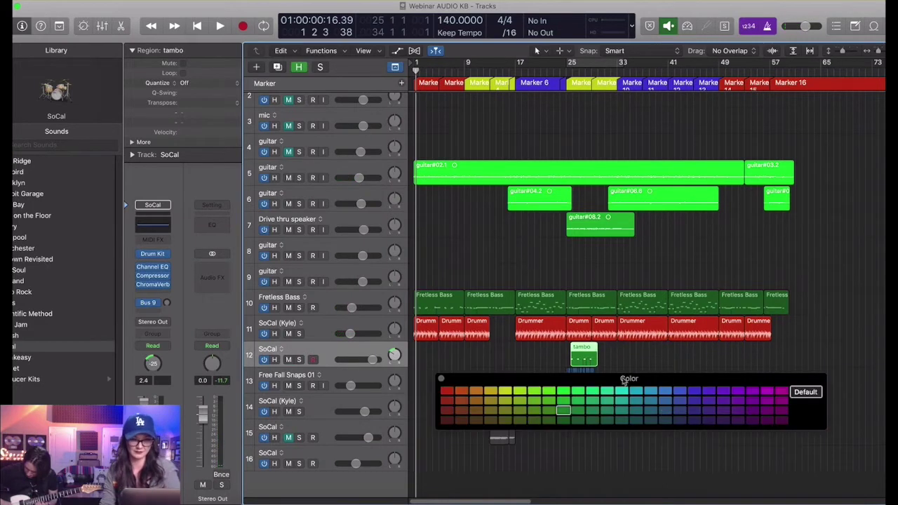
click(446, 395)
click(442, 380)
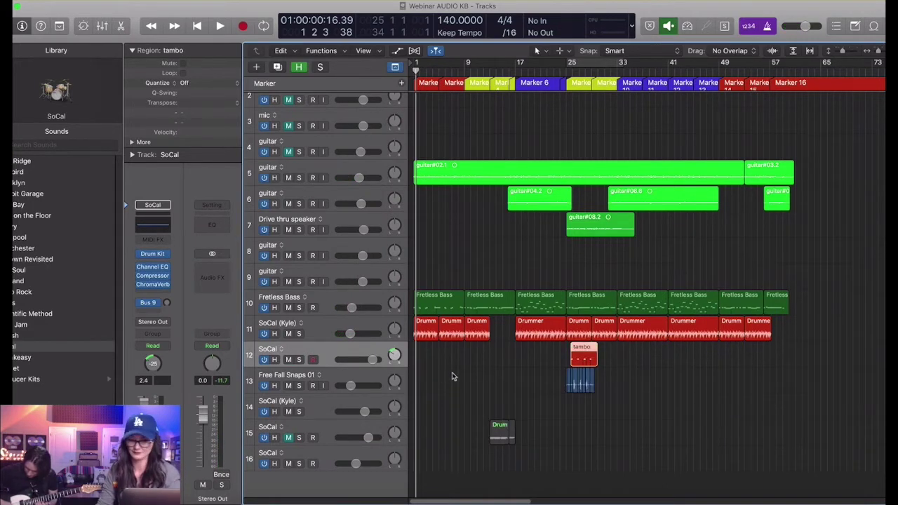
Step: Create a software instrument track below SoCal track 12 and load the Yamaha Grand Piano sound from the Piano category
key(super+Up)
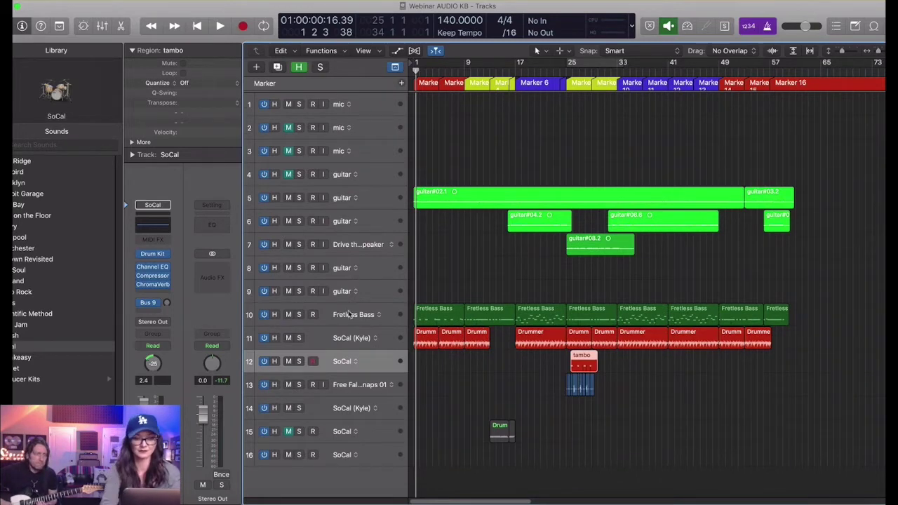
key(alt+super+n)
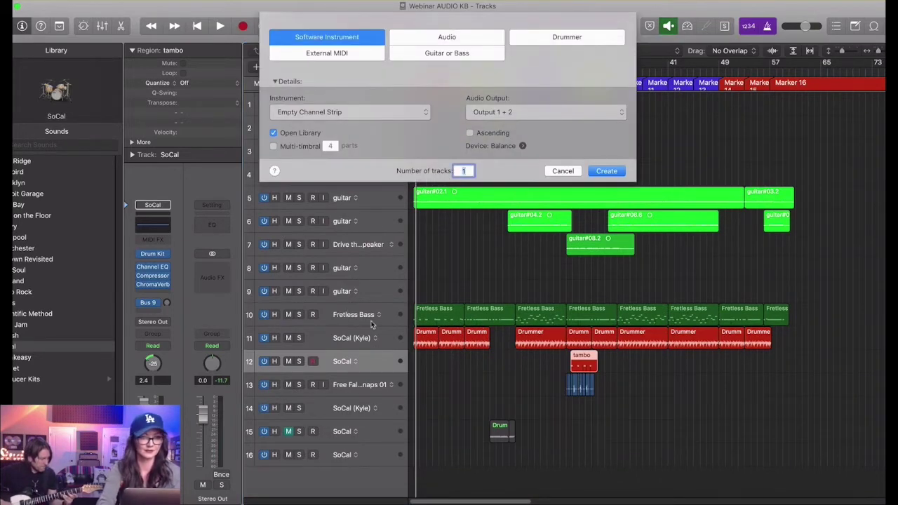
key(Return)
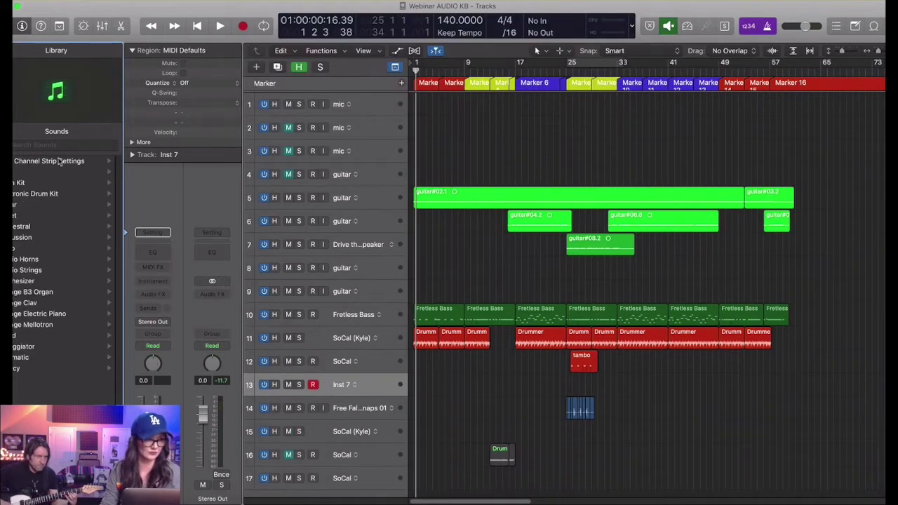
drag(68, 5, 98, 3)
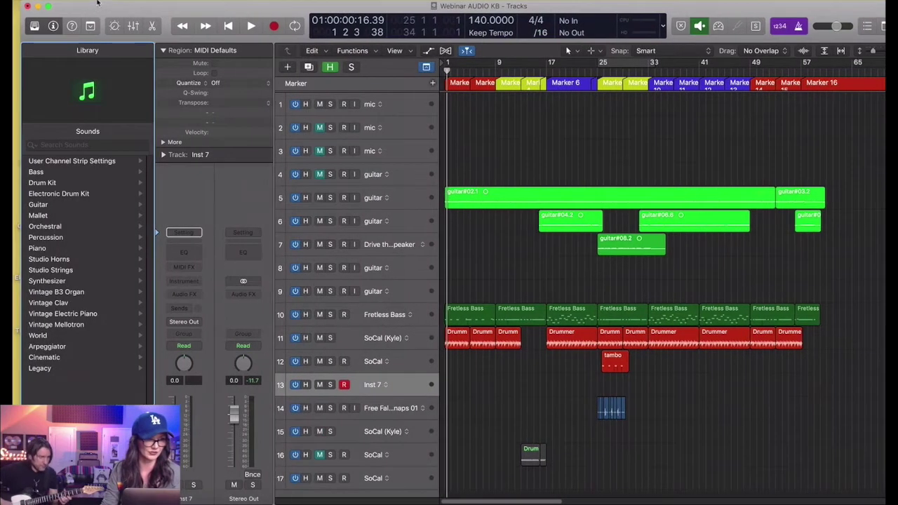
click(40, 249)
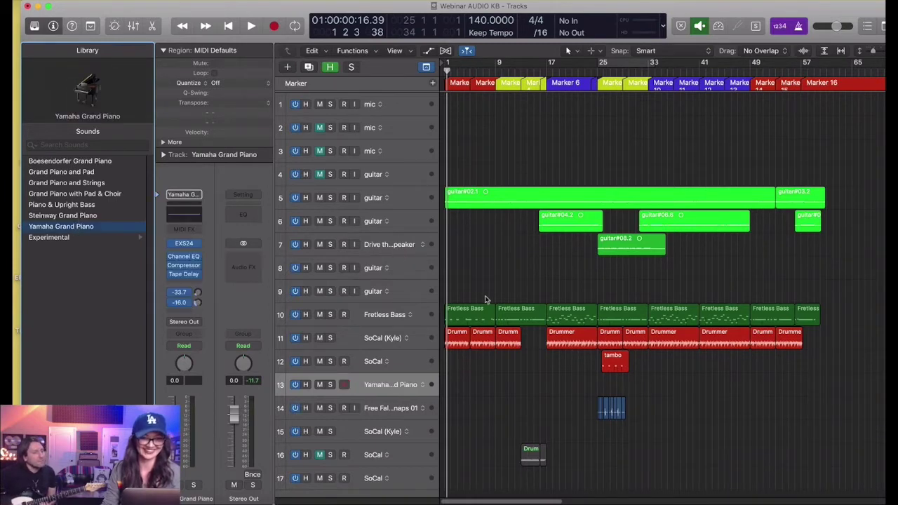
scroll(448, 372, up, 1)
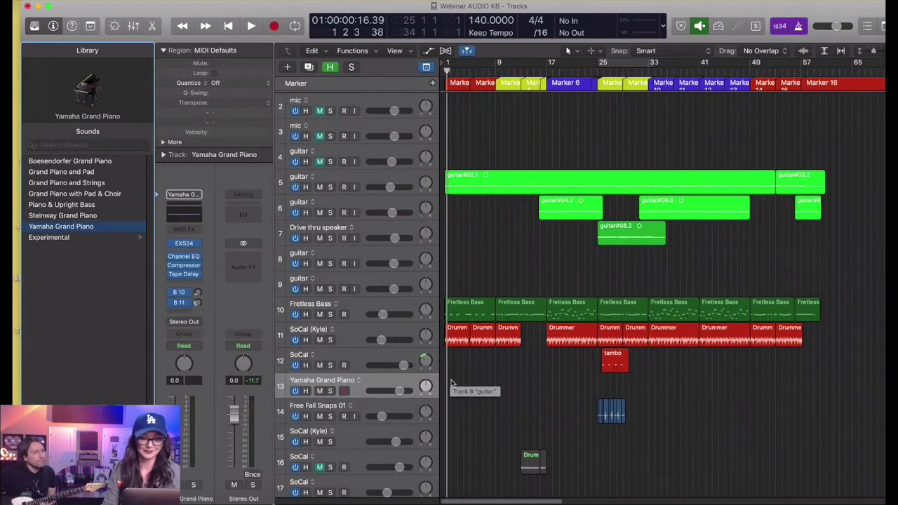
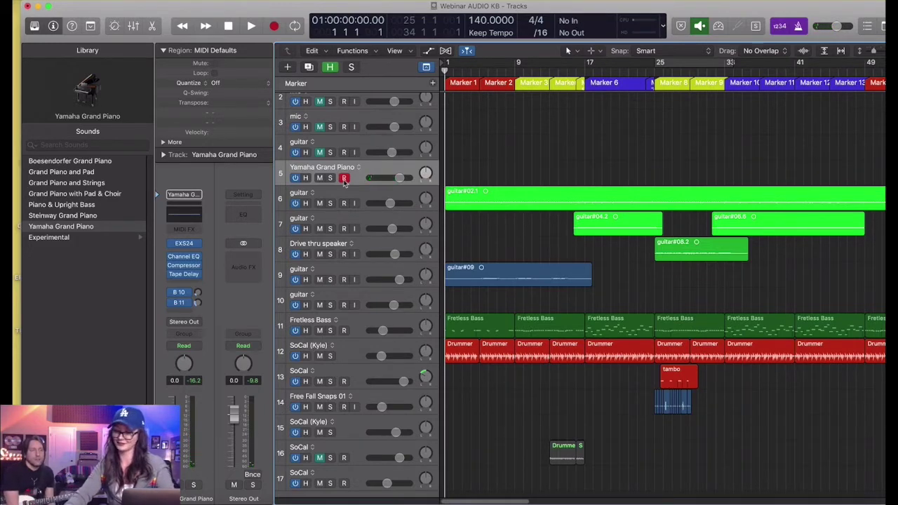
Step: Record a piano part on the Yamaha Grand Piano track up to bar 13 and colour its region blue
key(r)
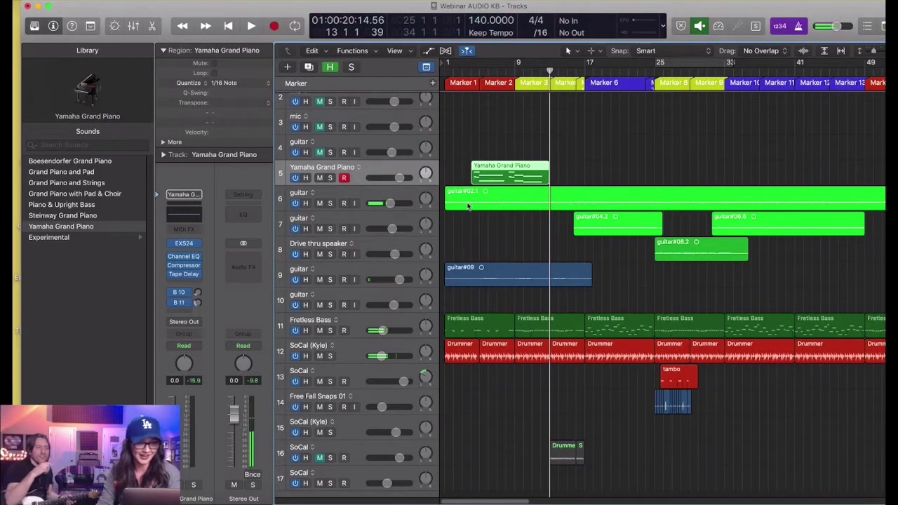
key(ctrl+x)
click(498, 225)
click(504, 176)
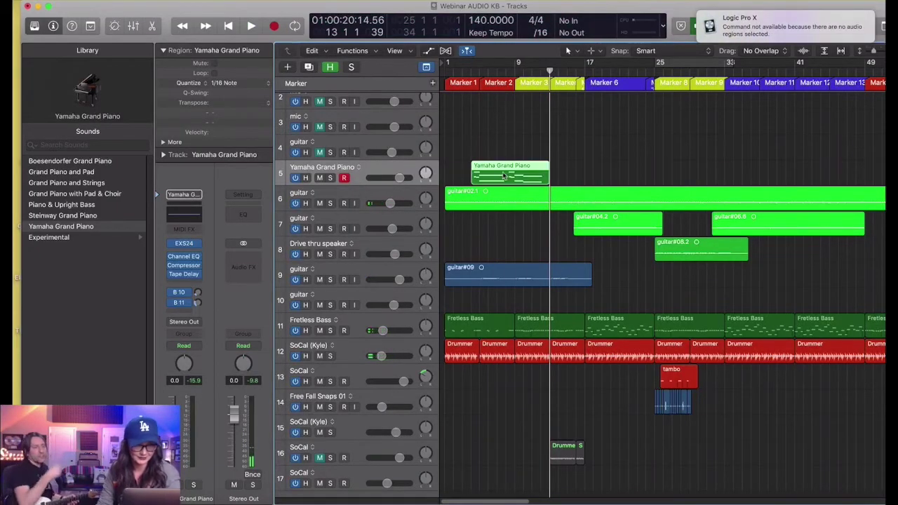
key(alt+c)
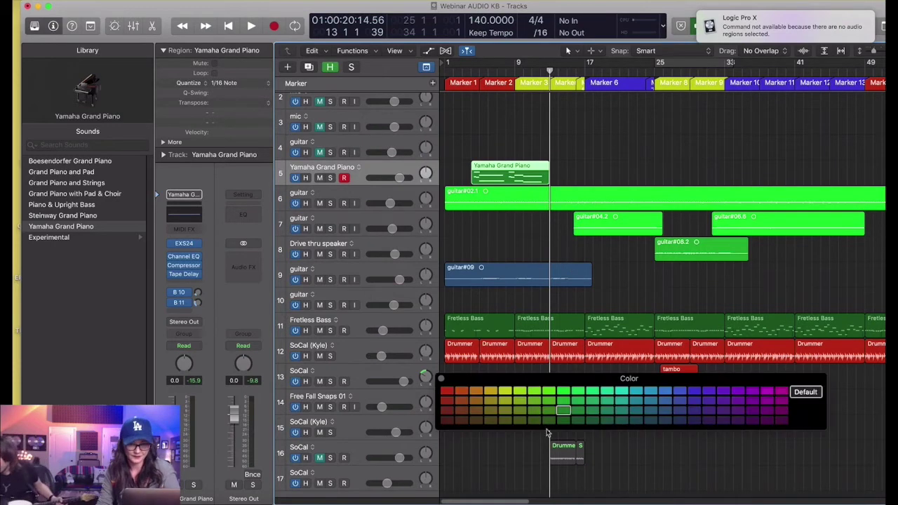
click(678, 390)
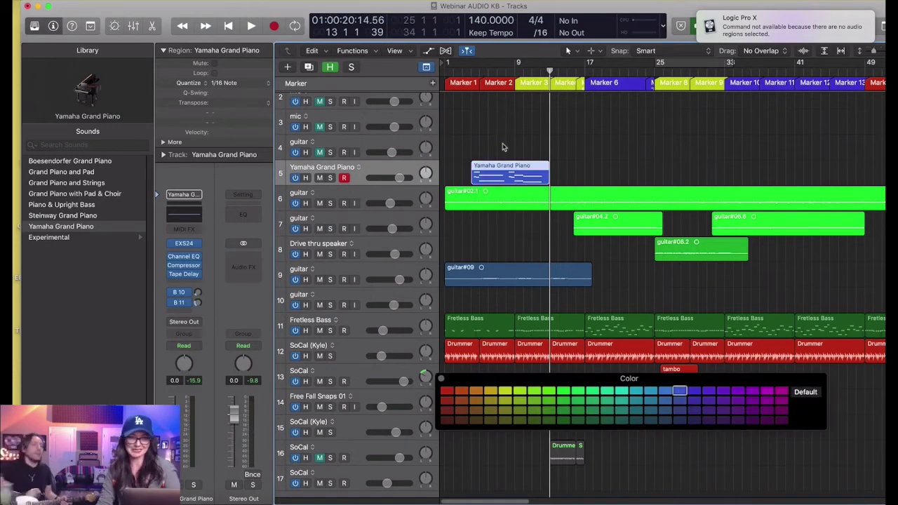
click(504, 148)
click(502, 176)
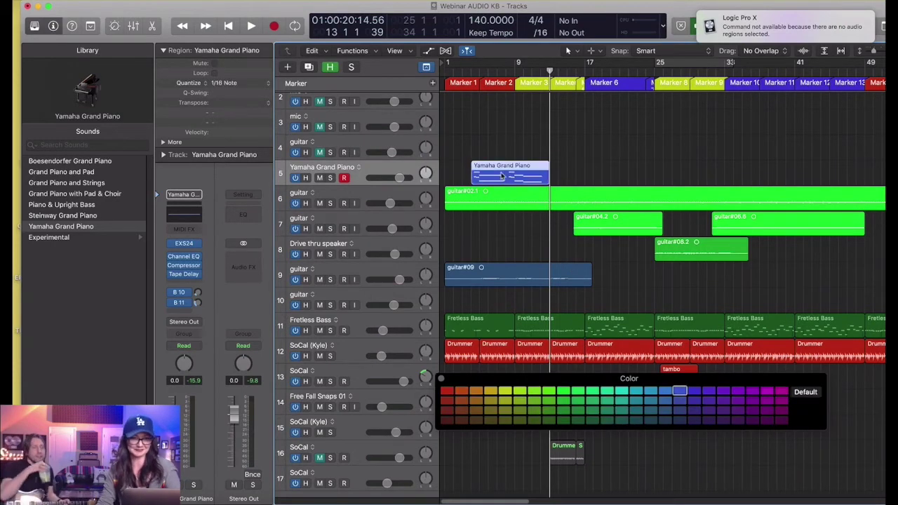
Step: Lower the wet level of the piano's Tape Delay to 17% during playback from the start of the piano part and close the plug-in
click(188, 275)
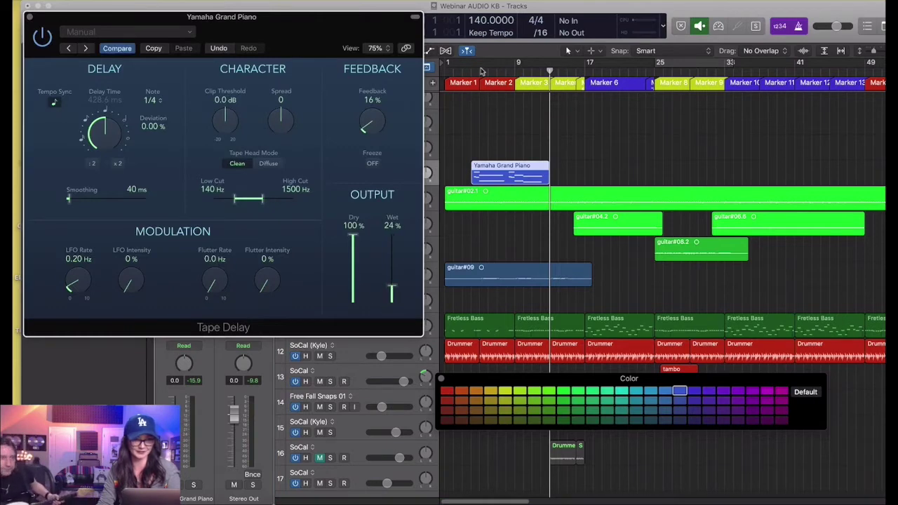
click(474, 70)
key(space)
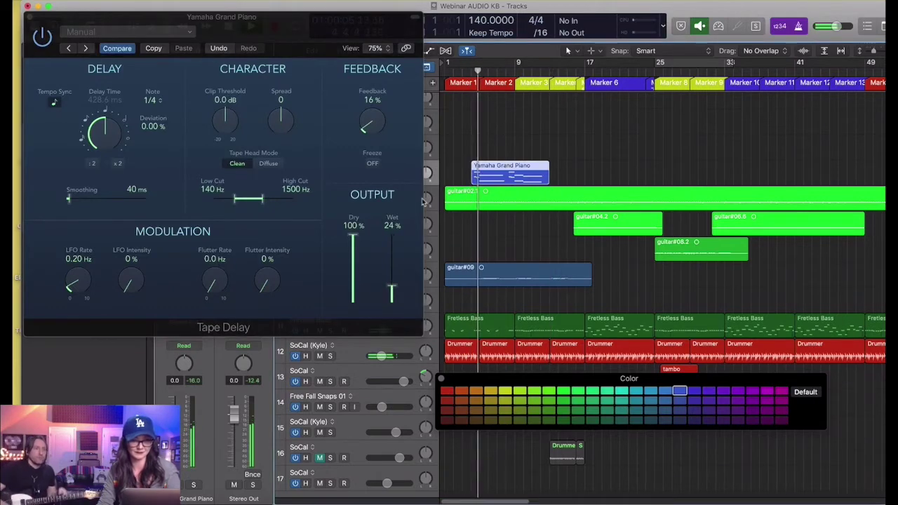
drag(393, 288, 393, 293)
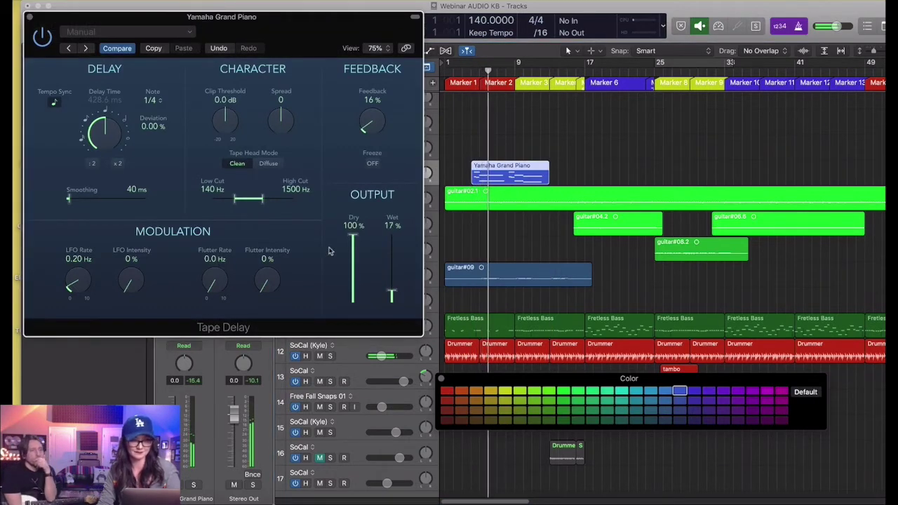
key(super+w)
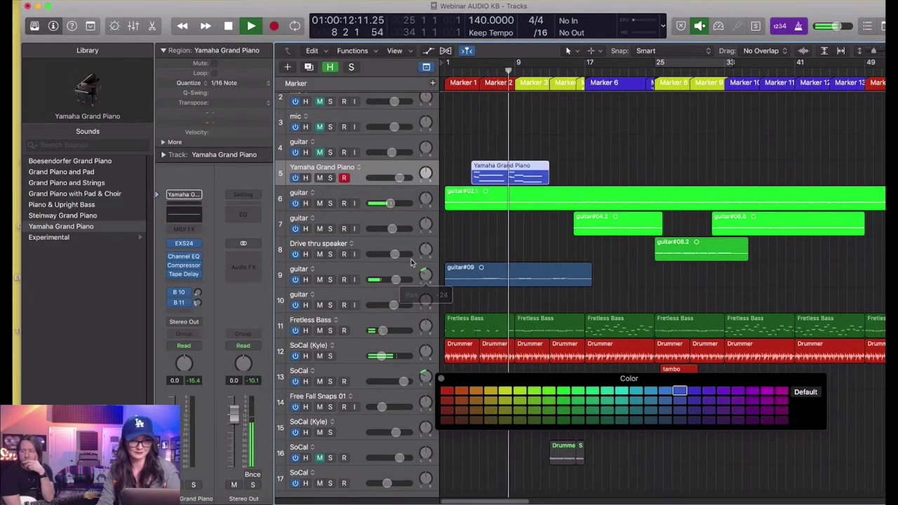
Step: Balance the piano at pan +19 and volume -5.5 dB against guitar track 9 at pan -24 and volume -2.9 dB
drag(399, 177, 391, 177)
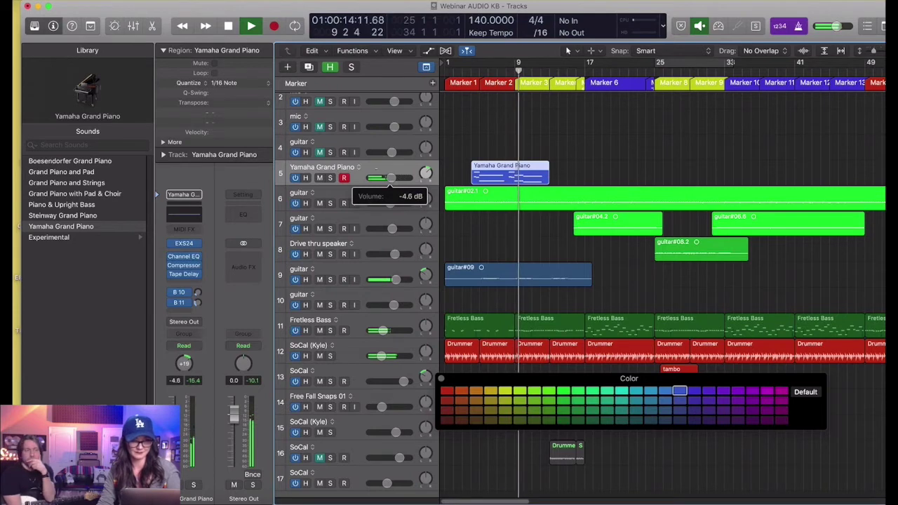
drag(397, 280, 395, 280)
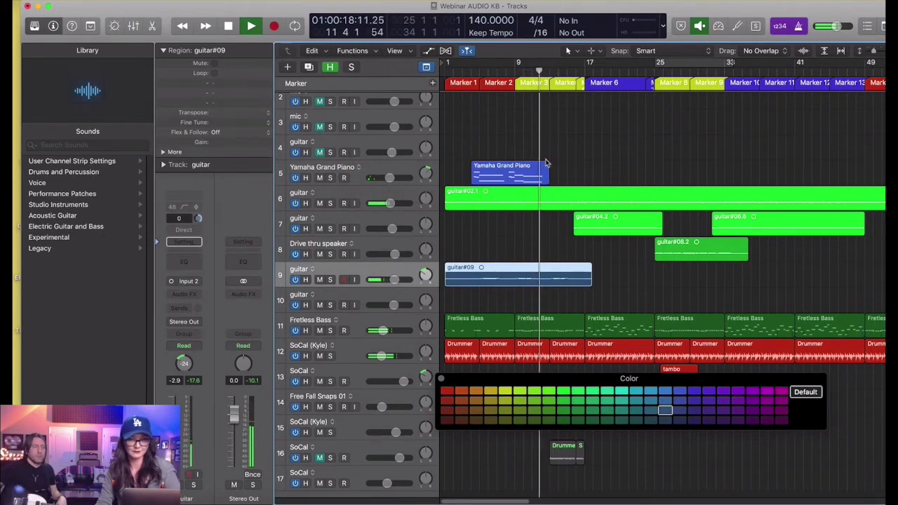
Step: Split the Yamaha Grand Piano region at bar 8, copy its second part to bar 12 and stop playback
click(507, 176)
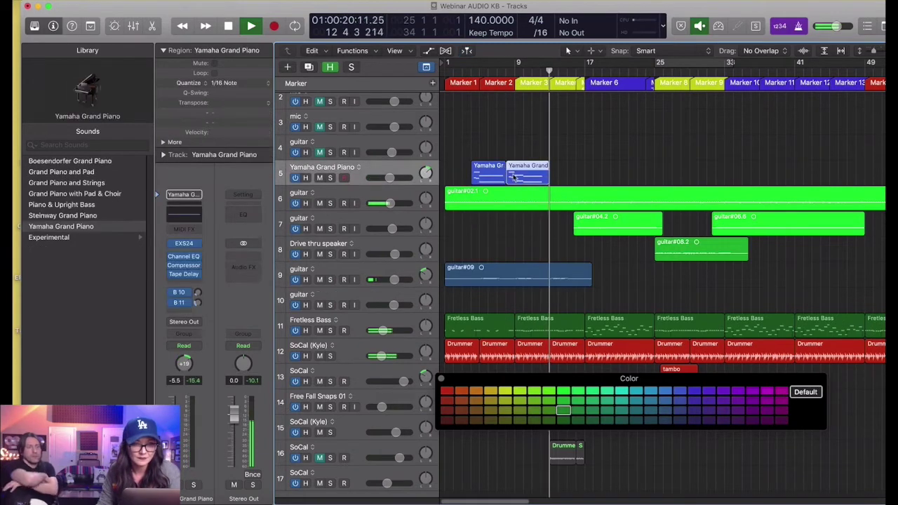
drag(514, 177, 549, 177)
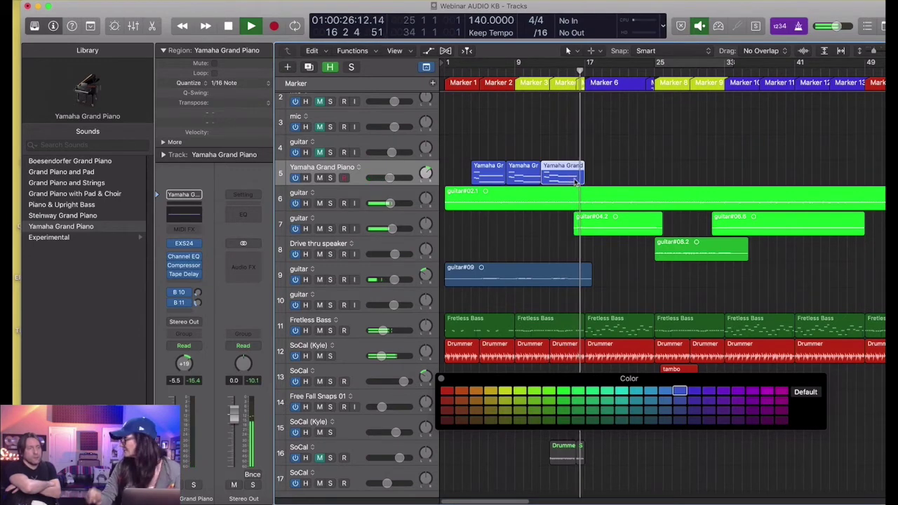
key(space)
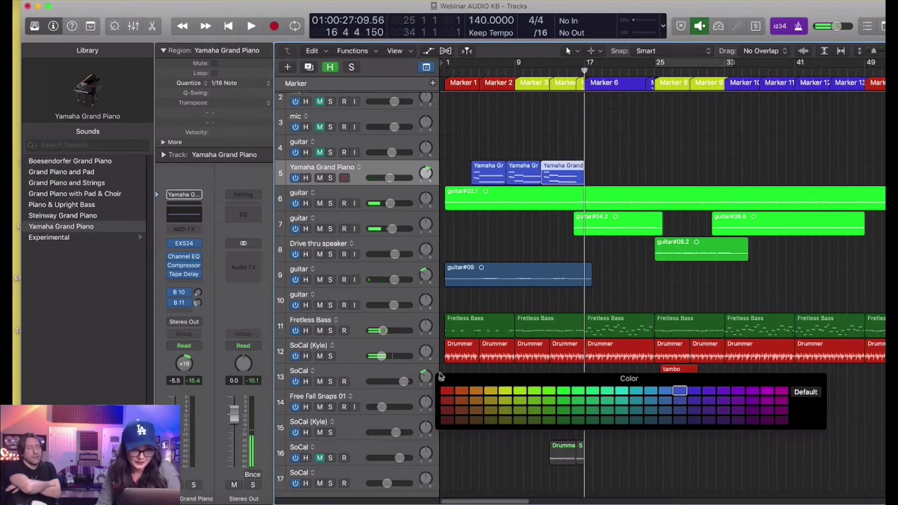
click(462, 383)
Step: Delete the bar 13 Drummer region from the SoCal (Kyle) track, move muted SoCal track 16 directly below that track and unmute it
key(super+Right)
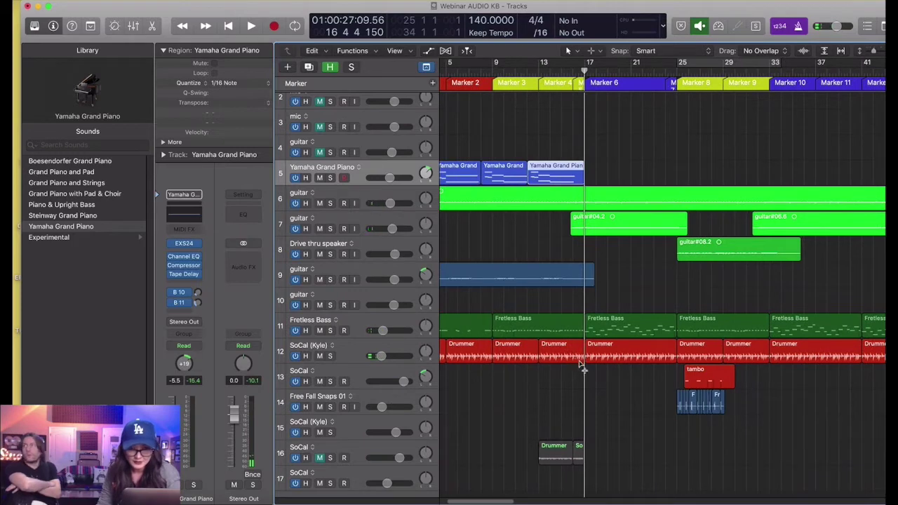
key(super+Right)
key(super+Right)
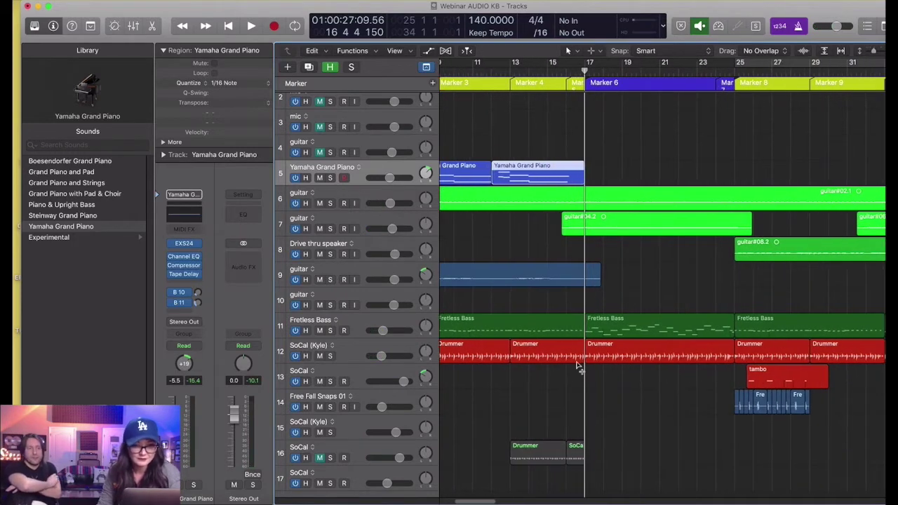
click(551, 426)
click(544, 359)
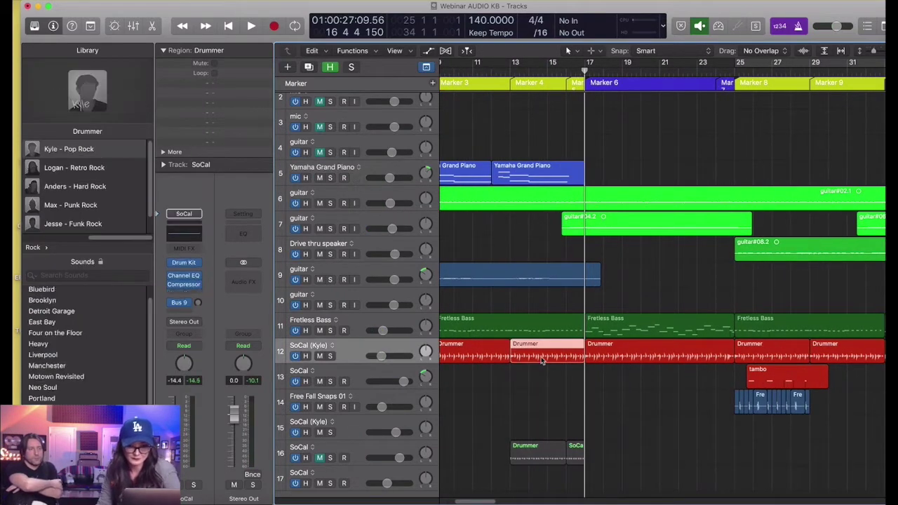
key(Delete)
drag(353, 447, 382, 377)
click(320, 381)
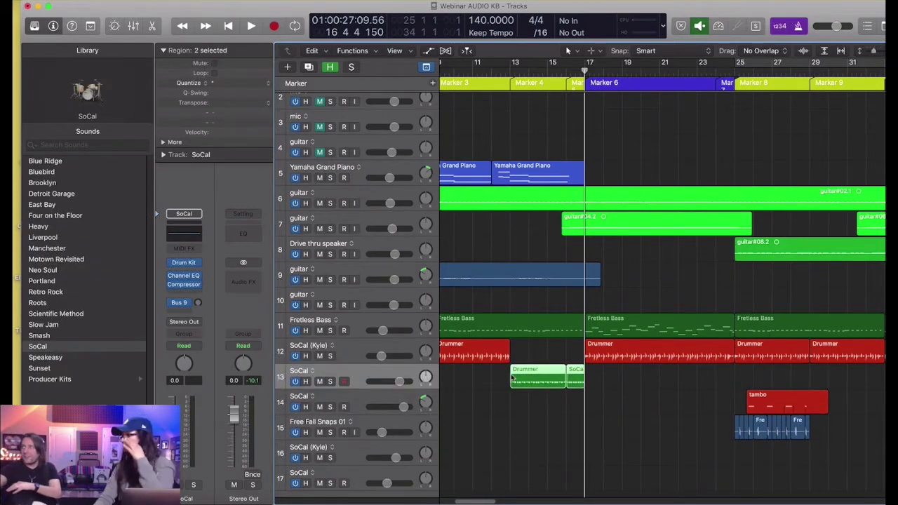
Step: Replace the Drummer region at bar 29 on SoCal (Kyle) track 12 with a copy of SoCal track 13's joined bar 13 regions
key(super+Left)
key(super+Left)
key(super+Left)
key(super+Left)
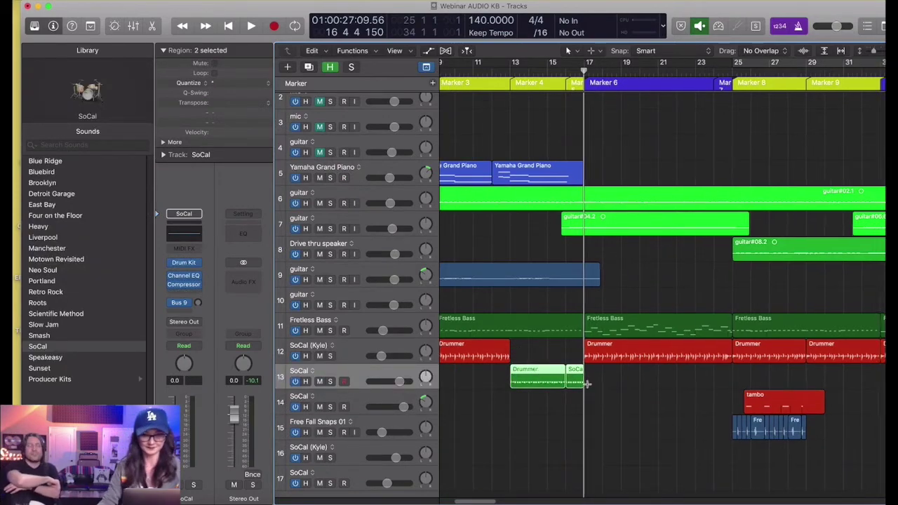
key(super+Left)
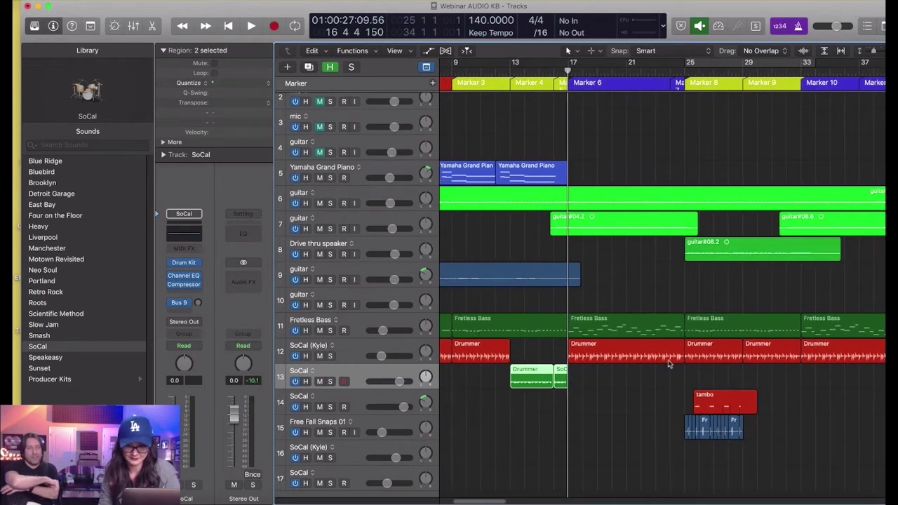
click(767, 356)
key(Delete)
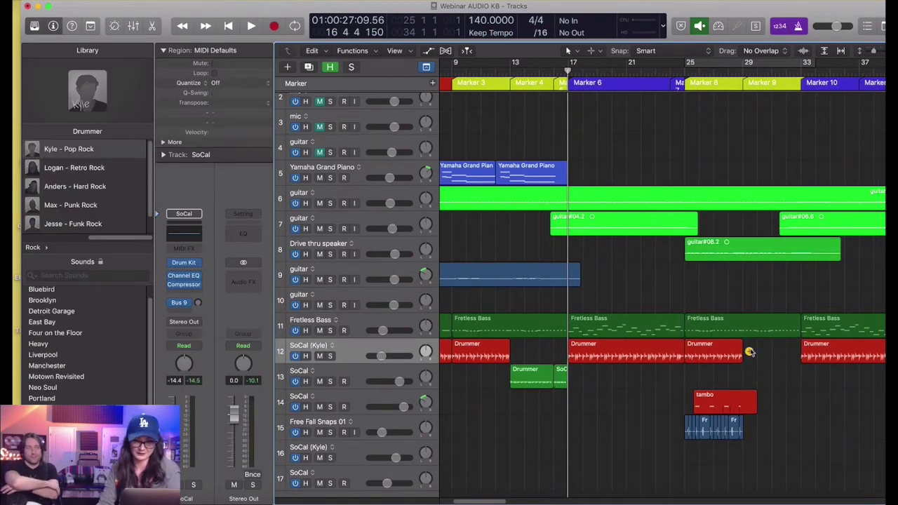
drag(596, 377, 765, 380)
key(super+Left)
key(super+Left)
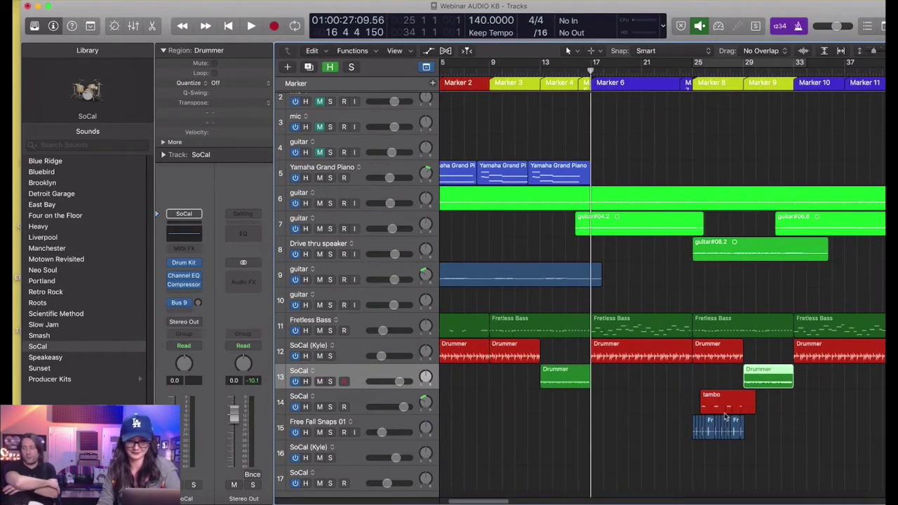
Step: Select all the Free Fall Snaps 01 regions at bar 25 and colour them red
key(super+Left)
drag(713, 431, 625, 429)
key(alt+c)
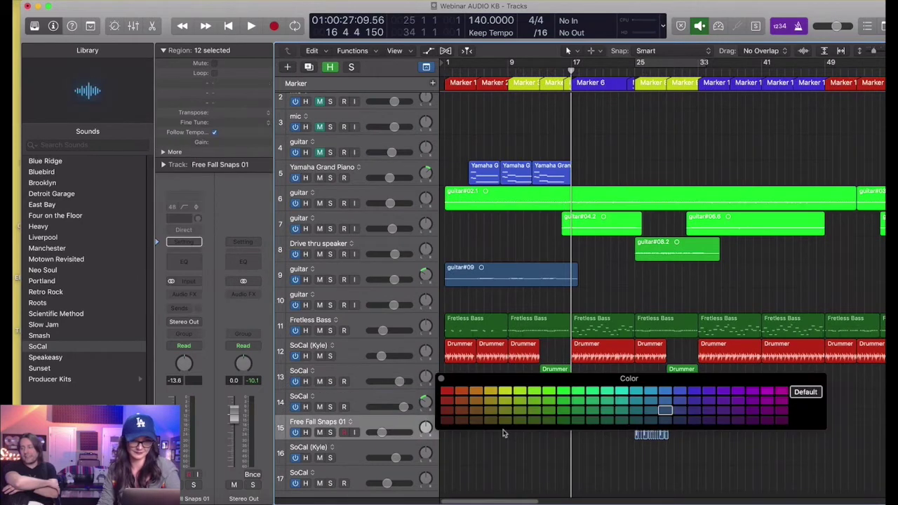
click(441, 380)
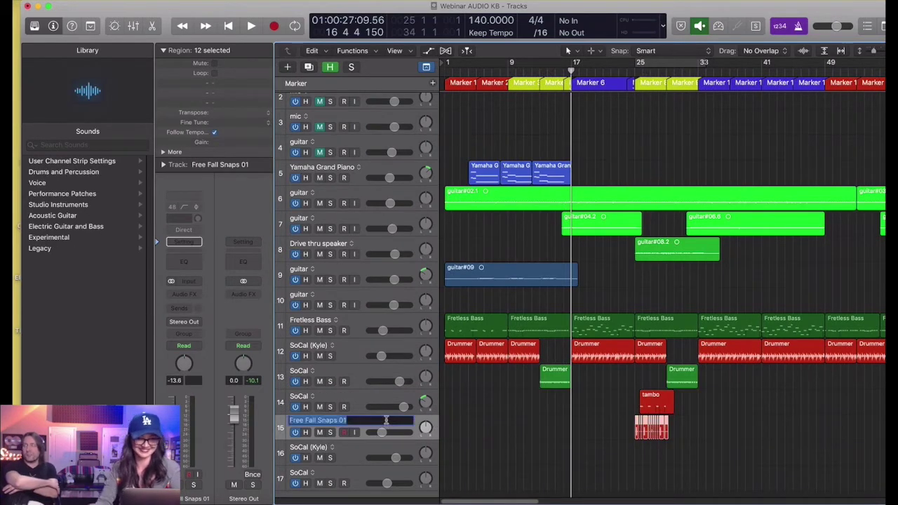
Step: Rename the Free Fall Snaps 01 track as Snaps and colour both Drummer regions on SoCal track 13 red
text(Snaps)
key(Return)
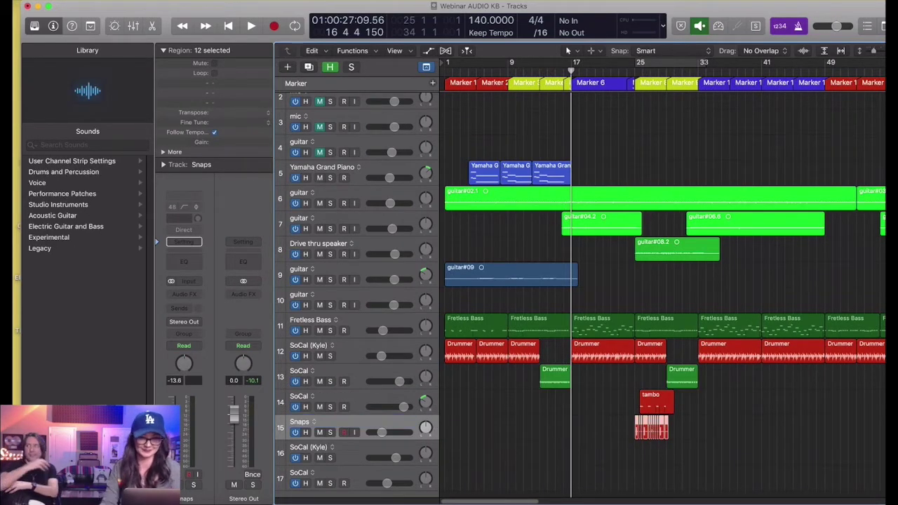
click(360, 372)
key(alt+c)
click(441, 379)
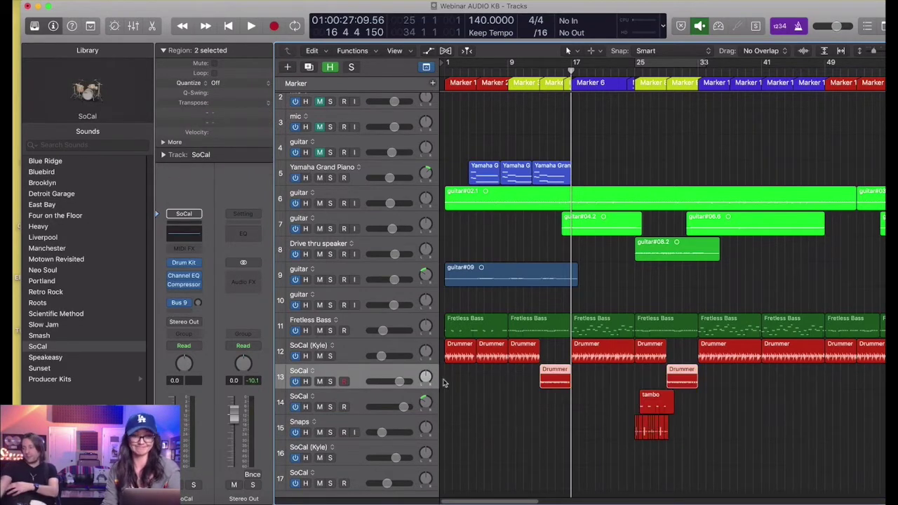
Step: Trim the start of the guitar#09 region on track 9 to bar 4, in line with the first piano region
key(super+Left)
key(super+Left)
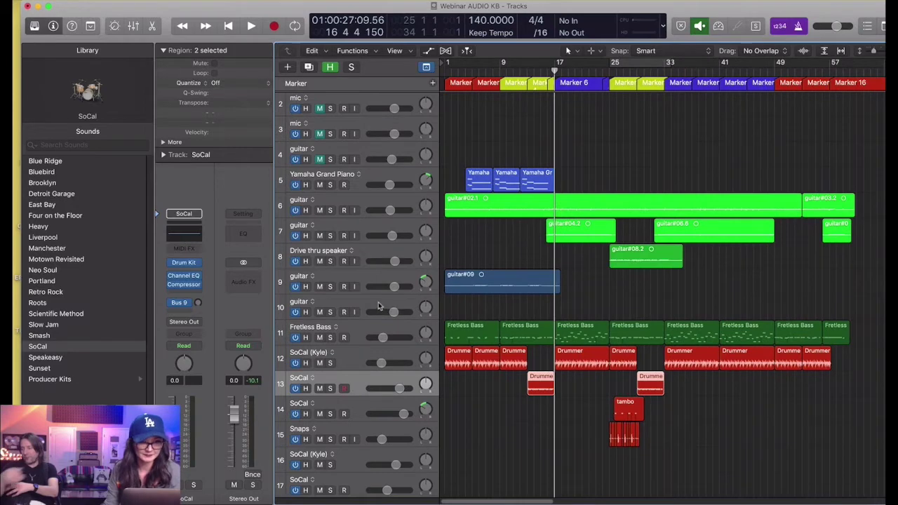
click(377, 305)
scroll(465, 285, up, 3)
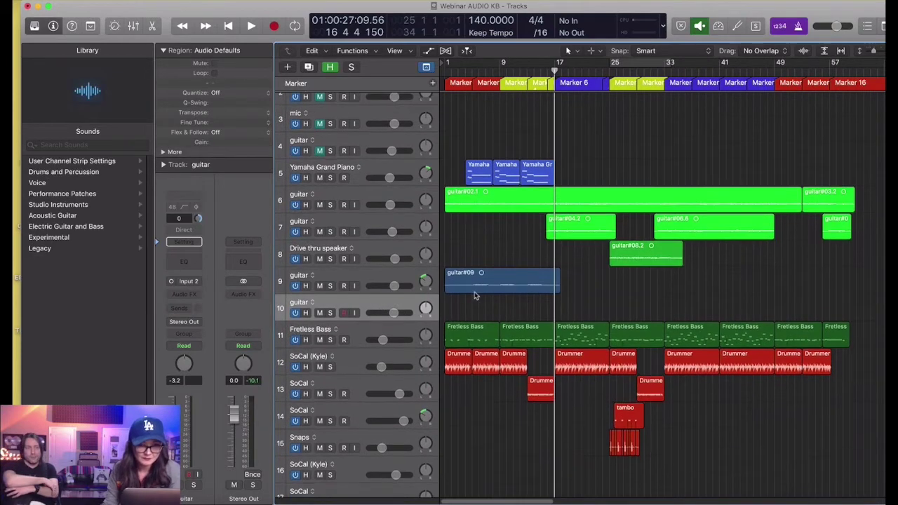
drag(465, 285, 433, 282)
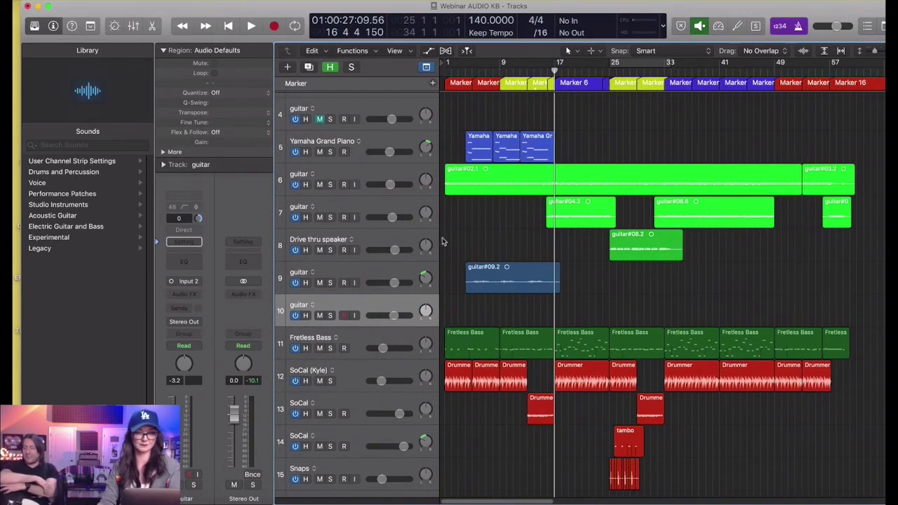
Step: Turn on Flex & Follow for both regions on guitar track 6 and widen the track headers
click(456, 184)
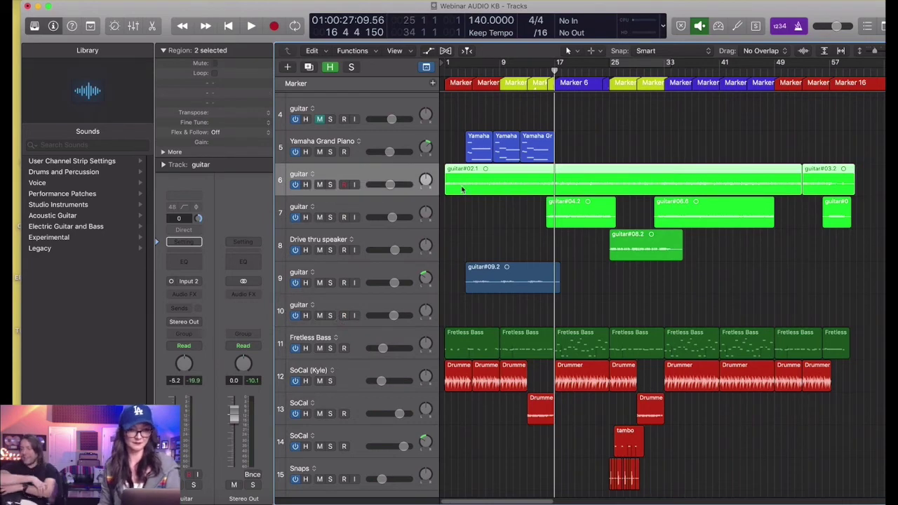
key(f)
key(f)
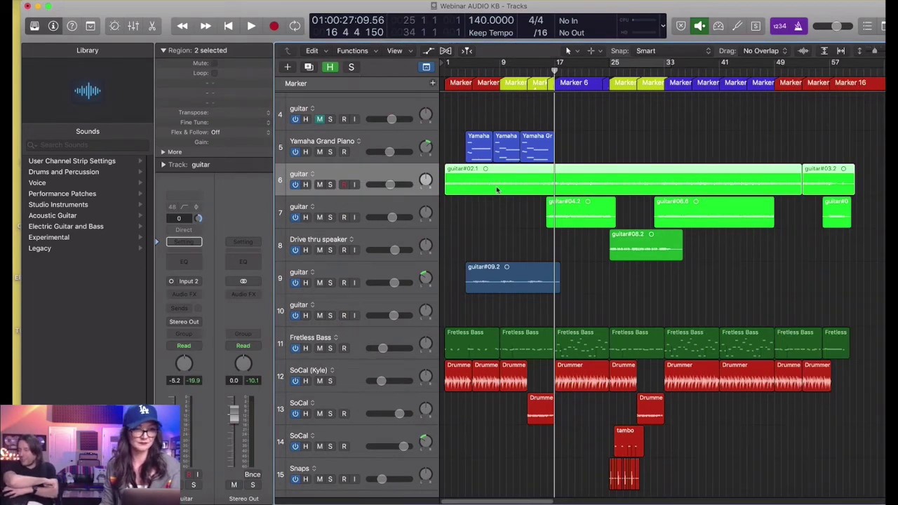
scroll(498, 183, down, 1)
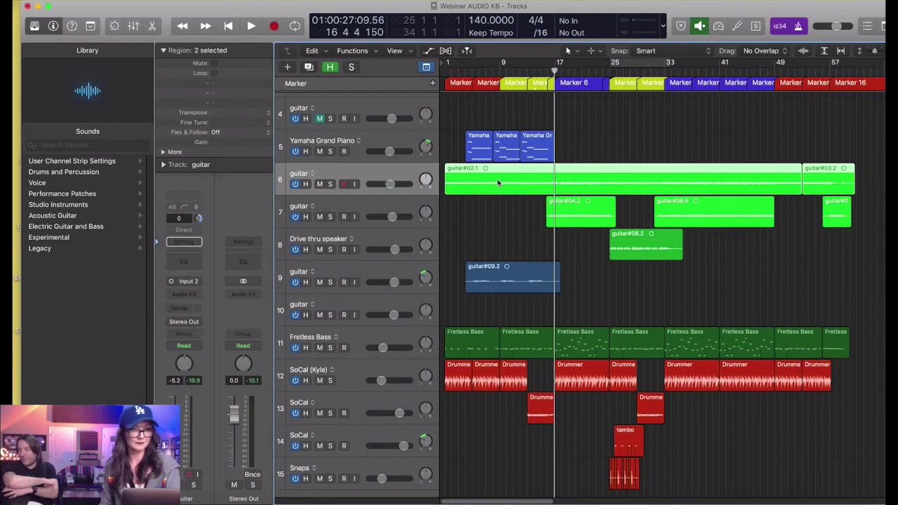
key(f)
key(f)
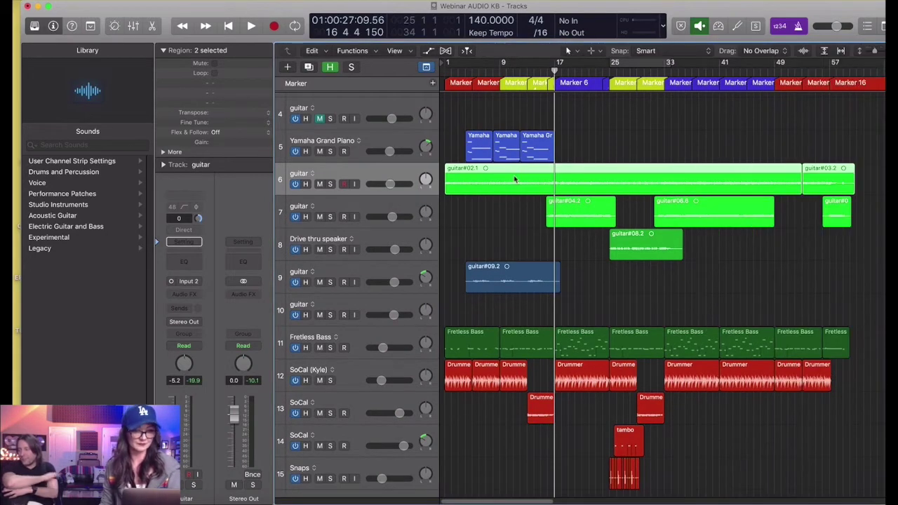
key(super+f)
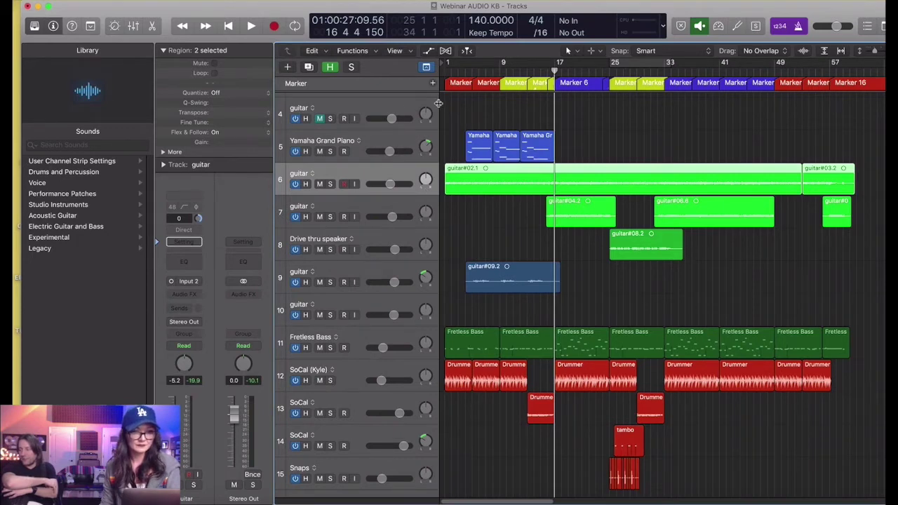
drag(437, 103, 476, 105)
Step: Show guitar#02.1 in the audio track editor and set its flex mode to Flex Time - Polyphonic
double_click(516, 176)
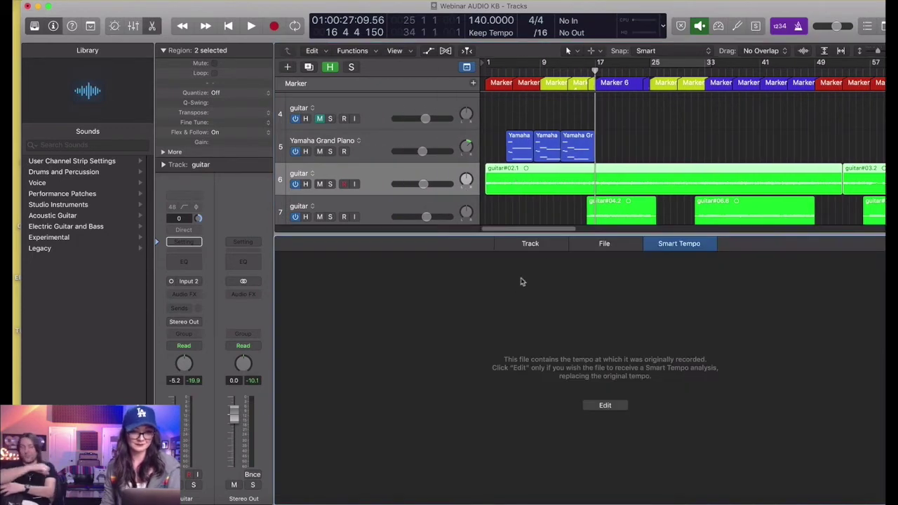
click(602, 244)
click(530, 244)
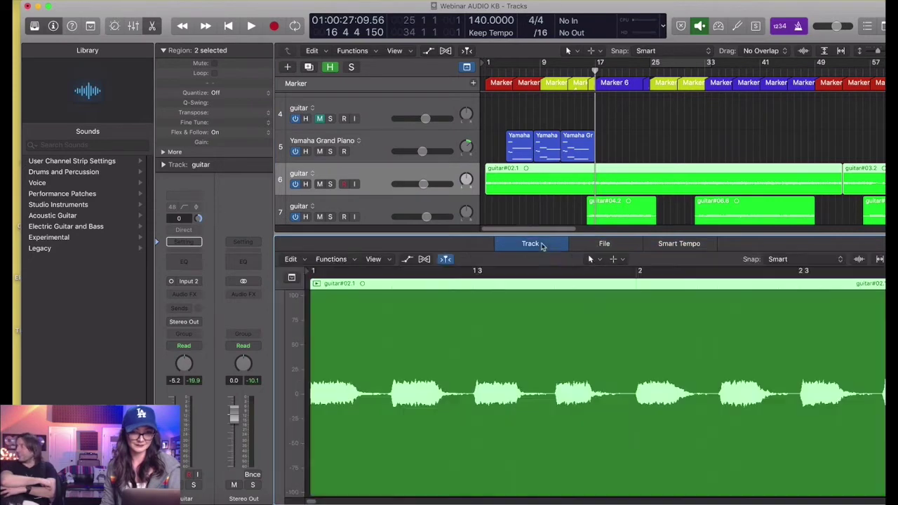
scroll(552, 228, up, 3)
scroll(512, 296, down, 5)
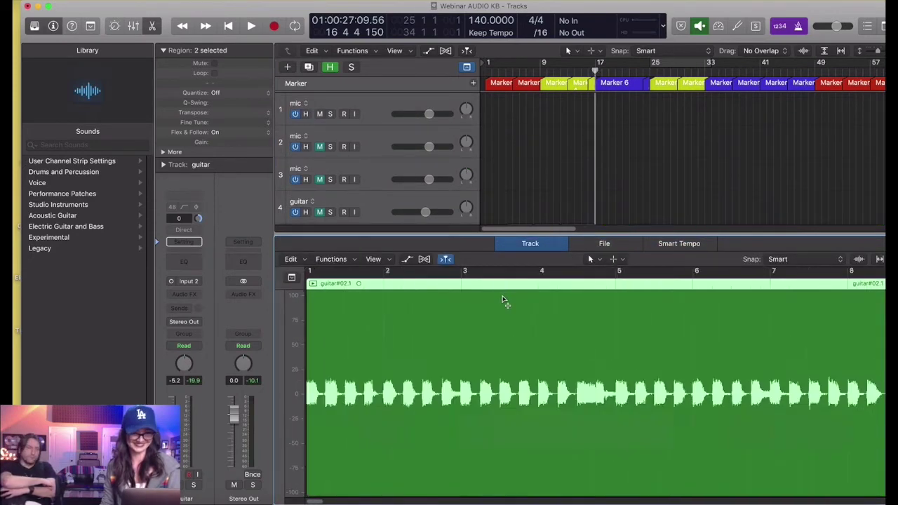
click(424, 259)
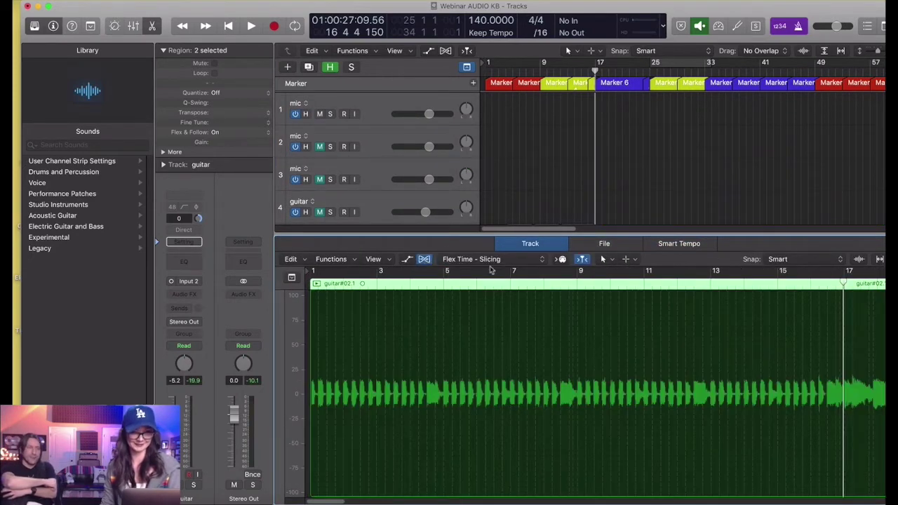
click(453, 259)
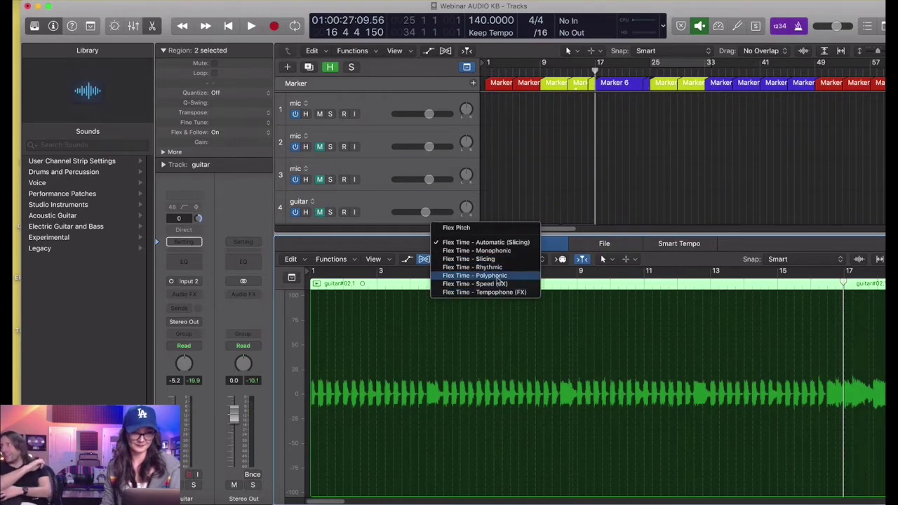
click(497, 276)
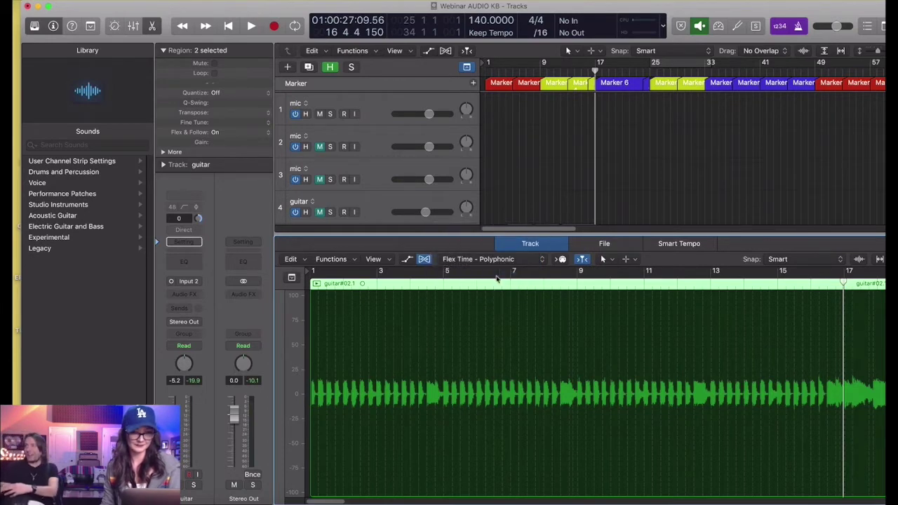
Step: Quantize the guitar#02.1 region to 1/16 Note and check its waveform in the audio track editor
key(x)
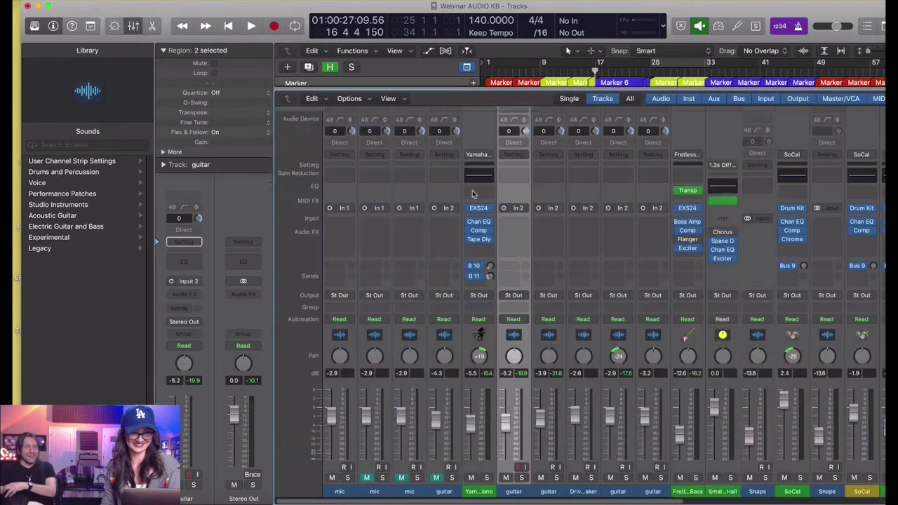
key(x)
click(501, 309)
click(498, 264)
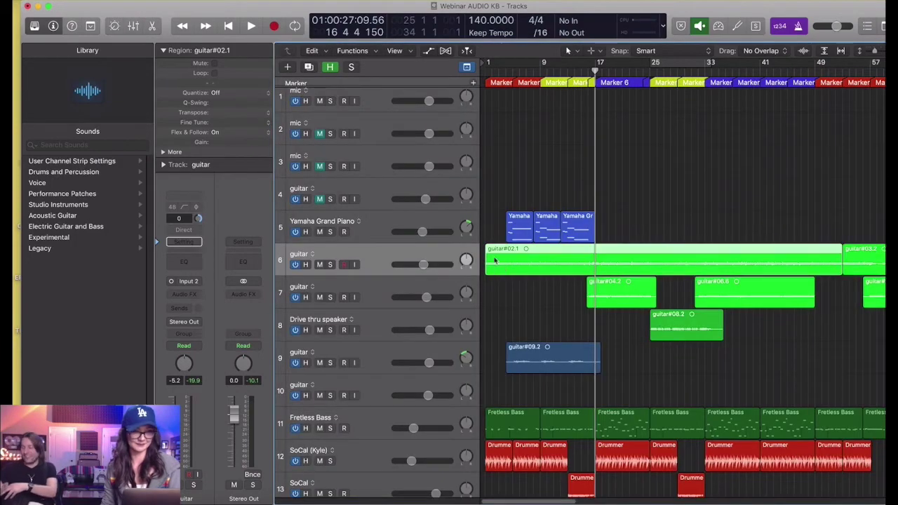
click(223, 93)
click(244, 138)
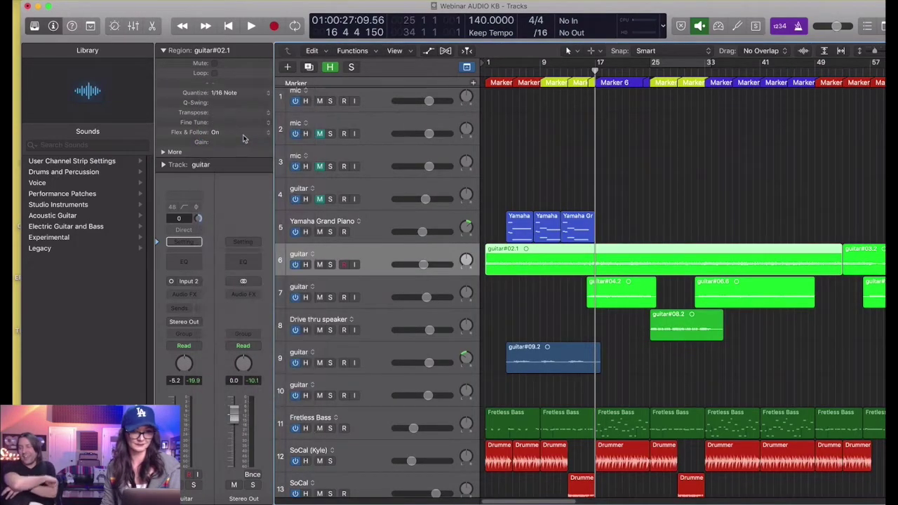
double_click(518, 270)
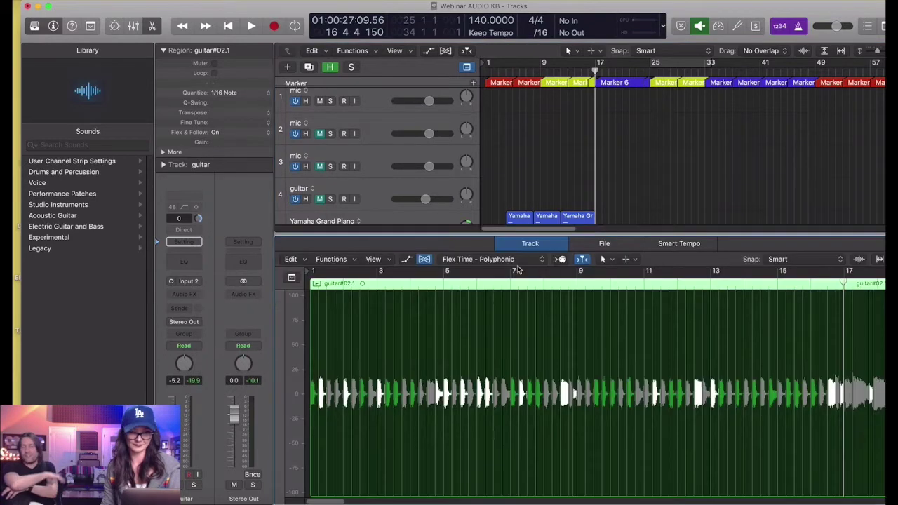
key(x)
key(x)
Step: Quantize the guitar#03.2 region at bar 53 on track 6 to 1/16 Note
scroll(630, 264, down, 1)
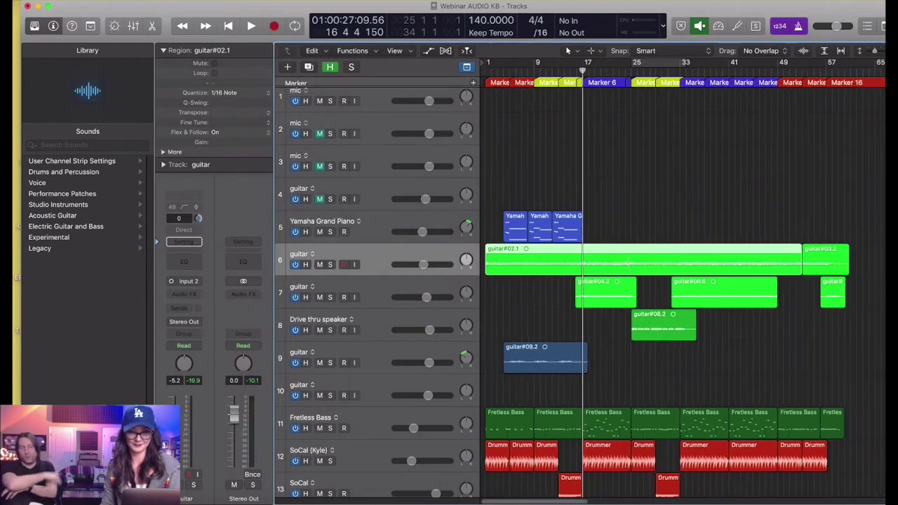
scroll(646, 264, right, 1)
scroll(658, 265, right, 10)
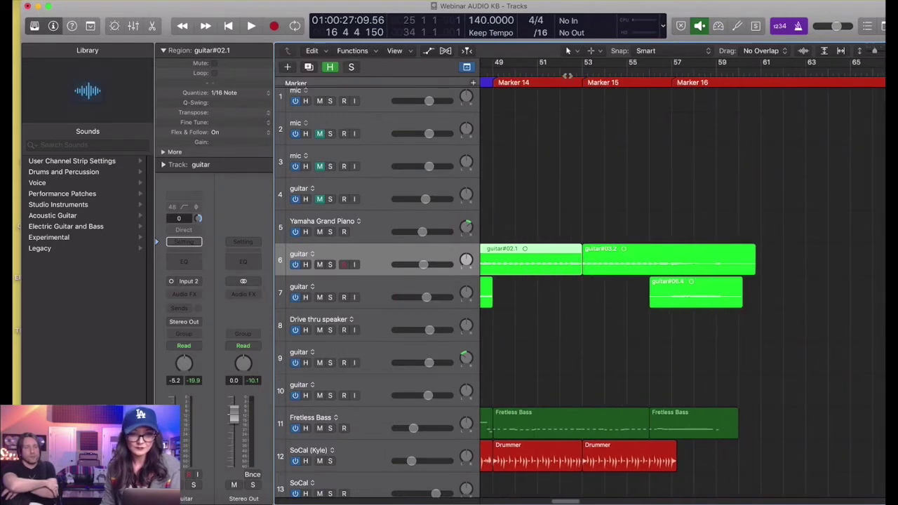
click(567, 75)
click(615, 268)
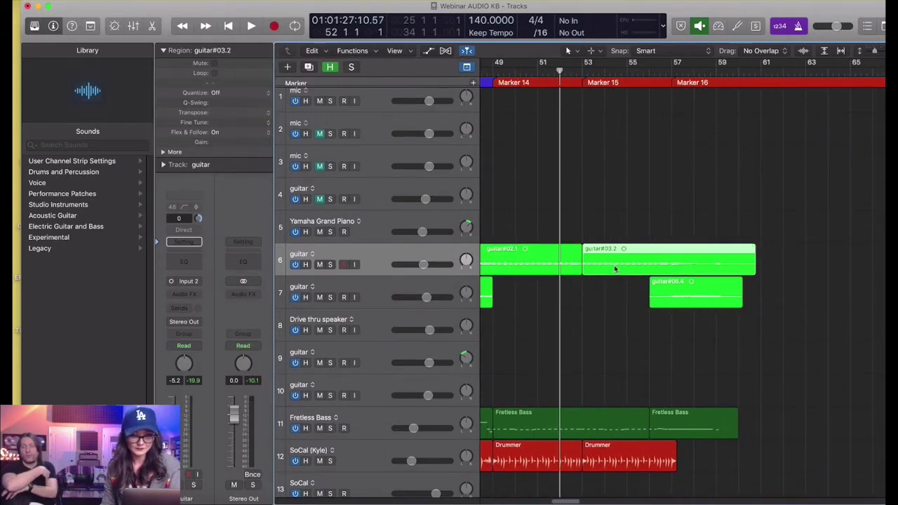
double_click(615, 268)
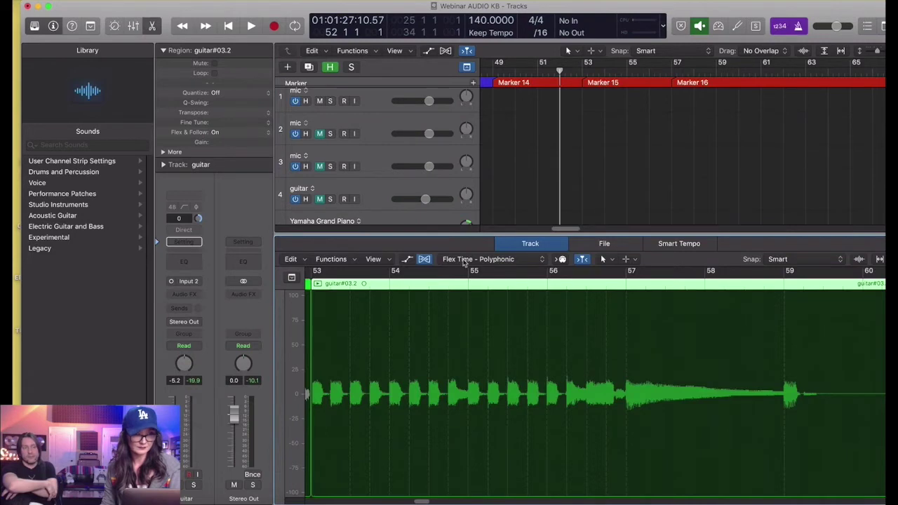
click(218, 97)
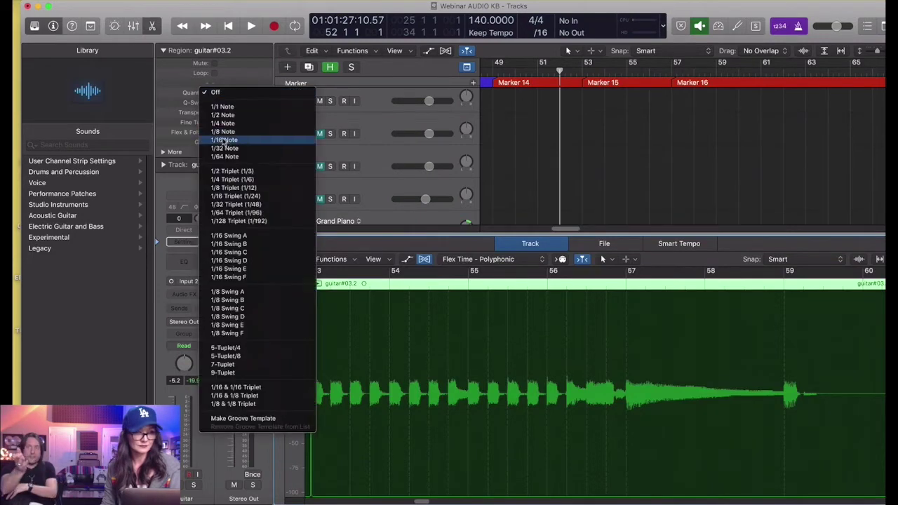
click(225, 134)
key(x)
key(x)
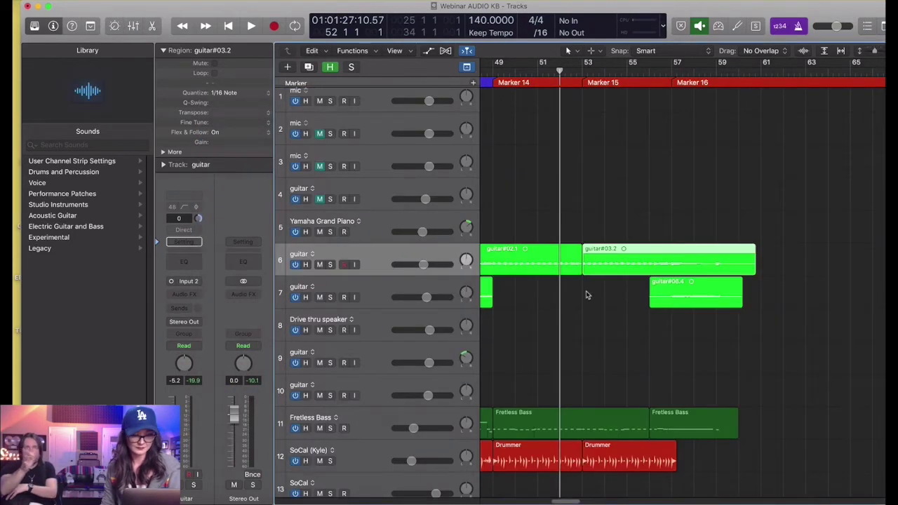
Step: Select both regions on guitar track 6 and expand the additional region parameters
scroll(603, 246, left, 3)
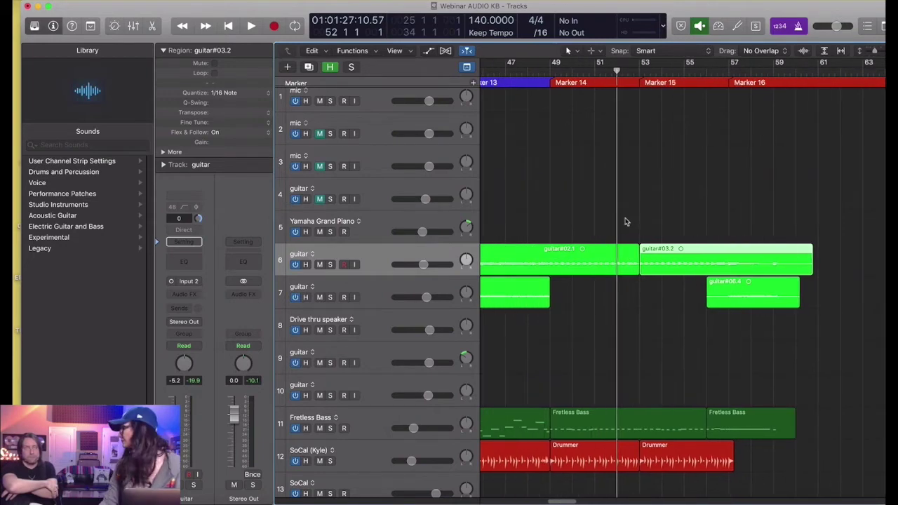
scroll(621, 214, down, 6)
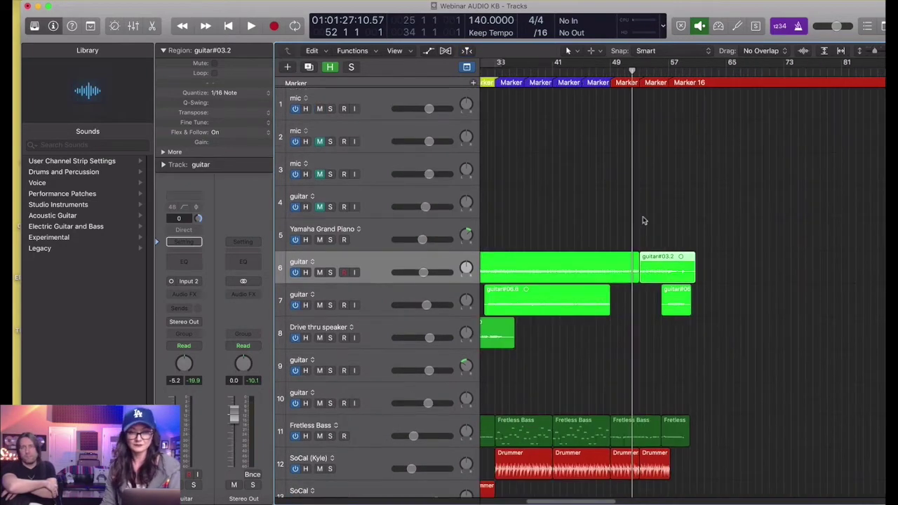
drag(689, 224, 755, 257)
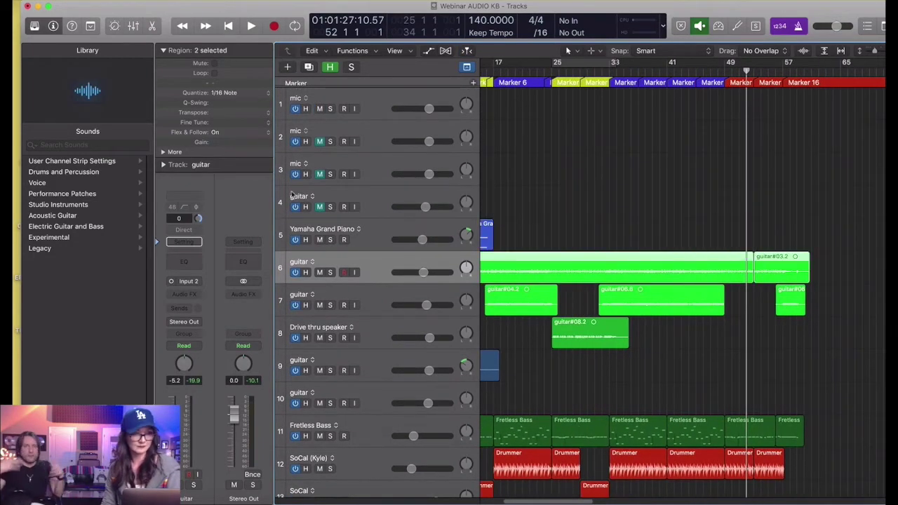
click(164, 152)
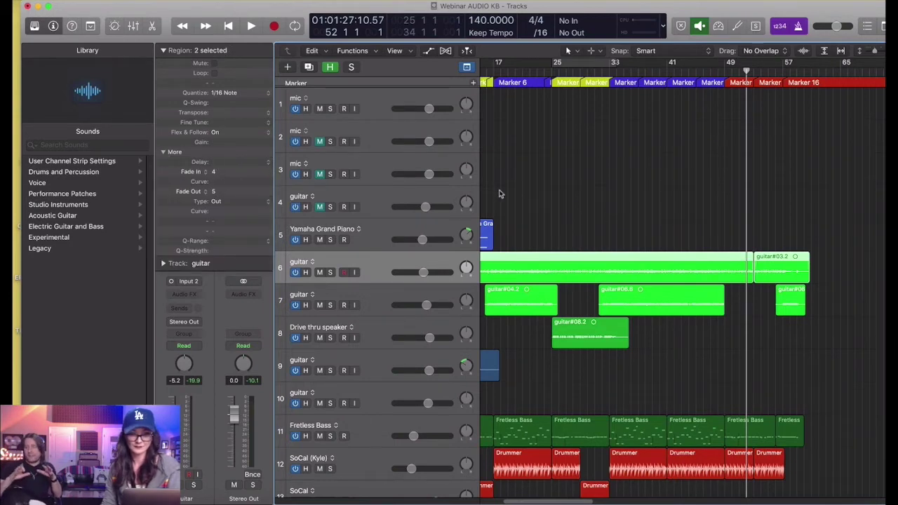
scroll(500, 194, left, 5)
scroll(444, 320, down, 1)
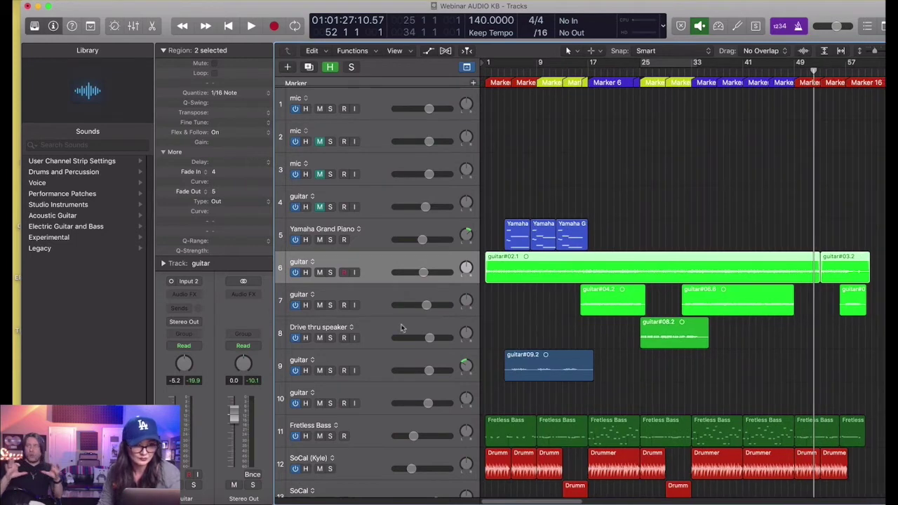
Step: Pan the Drive thru speaker track towards the right and colour the guitar#09.2 region on track 9 bright green
click(472, 334)
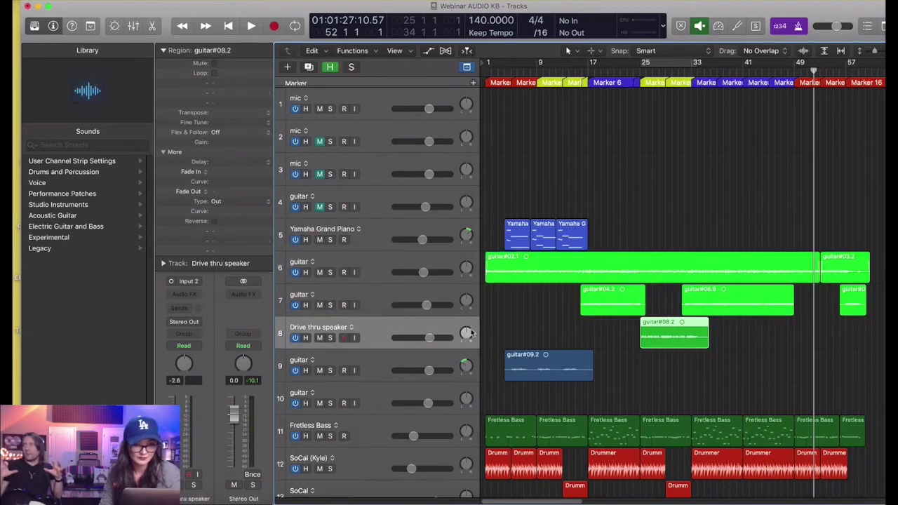
click(535, 374)
key(alt+c)
click(564, 392)
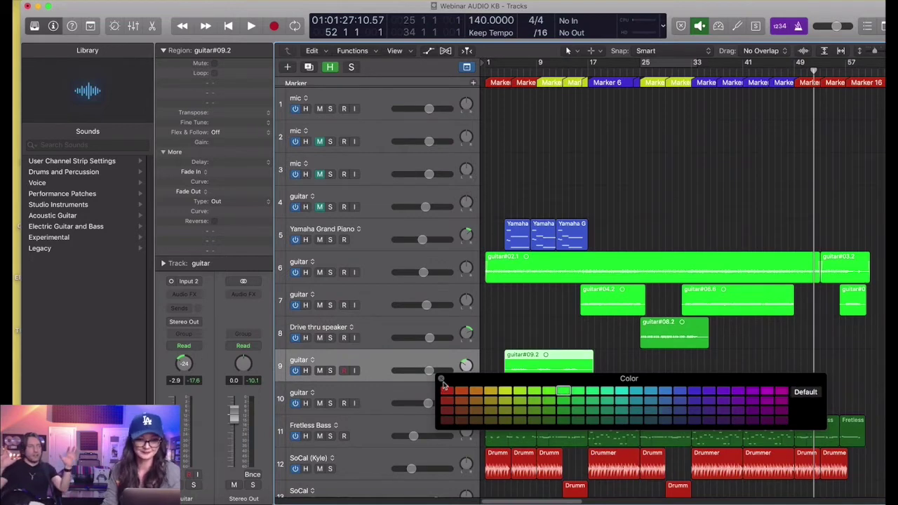
click(441, 380)
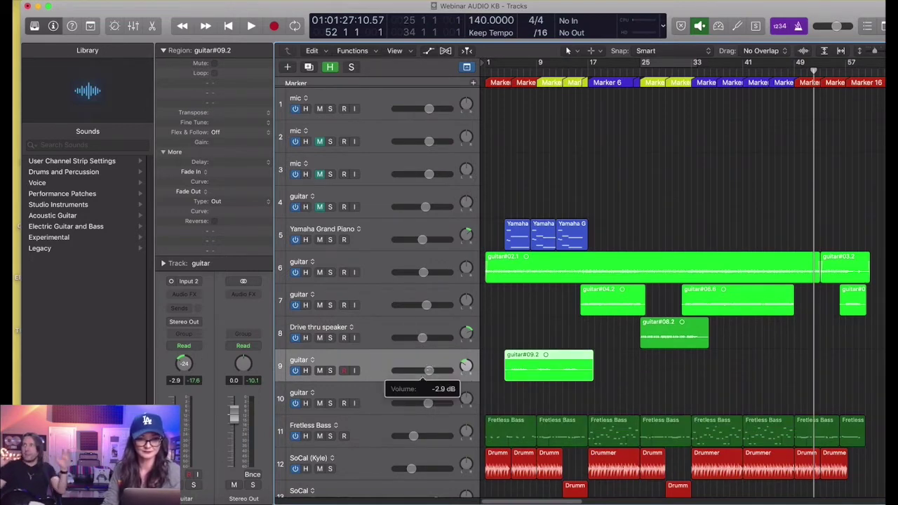
Step: Select guitar tracks 6 to 9, including Drive thru speaker, and group them into a track stack named Guitars
click(377, 230)
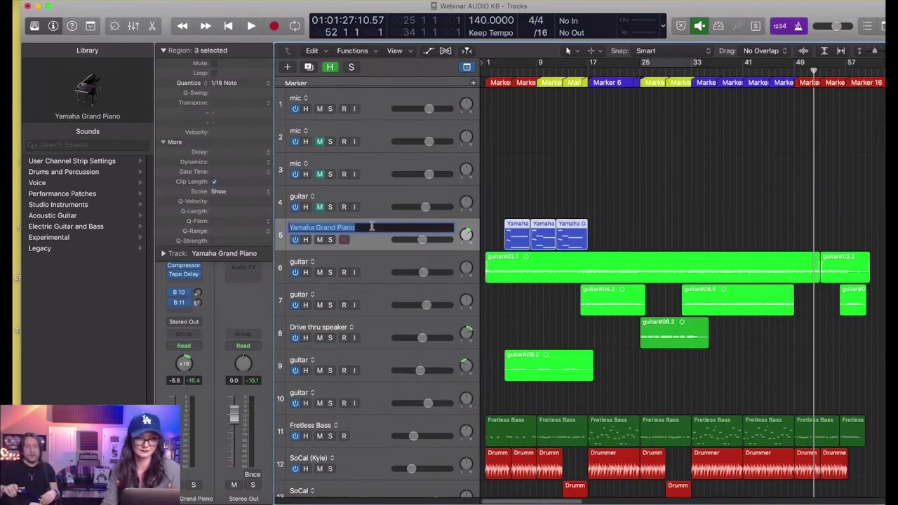
click(373, 265)
shift+click(372, 370)
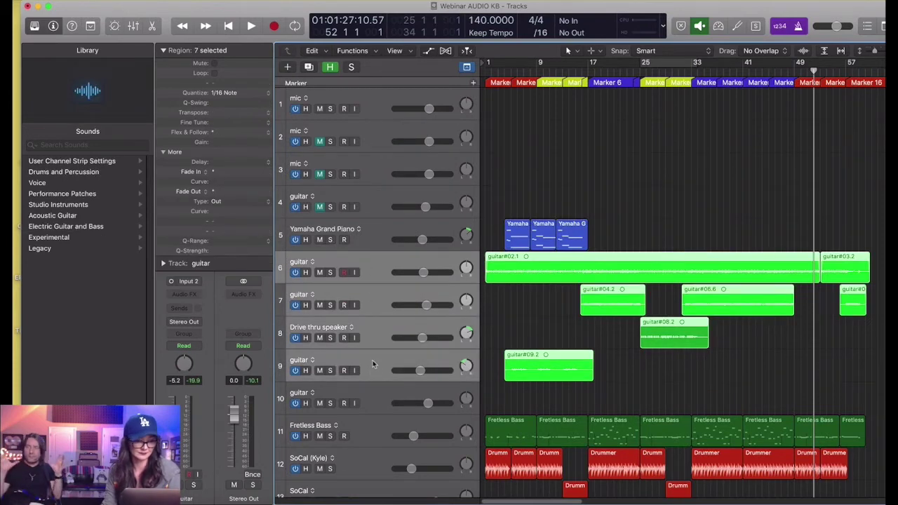
click(373, 358)
shift+click(368, 262)
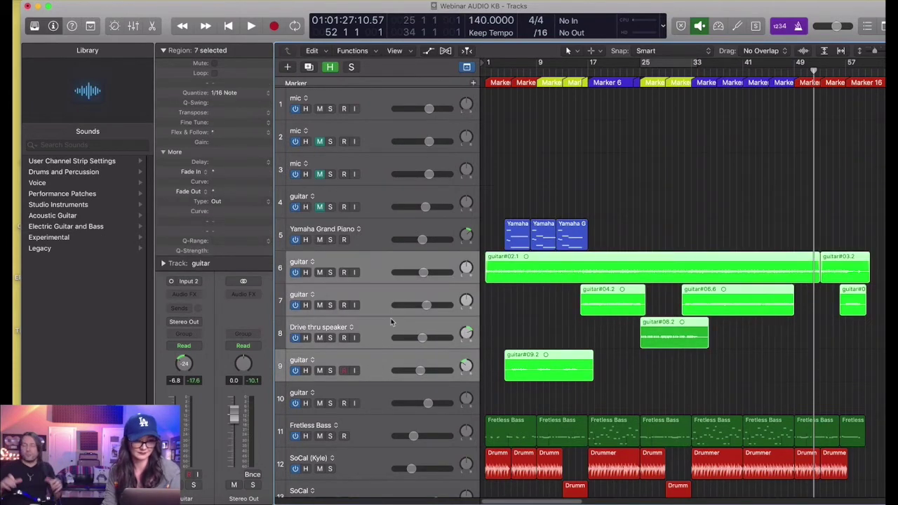
right_click(385, 309)
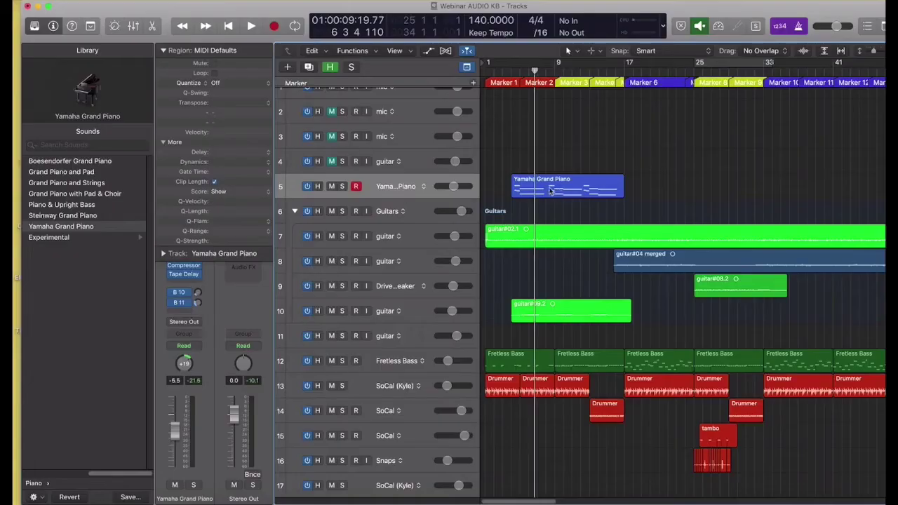
Step: Copy the Yamaha Grand Piano region on track 5 to bar 24 and play the arrangement from just before it
drag(551, 189, 725, 181)
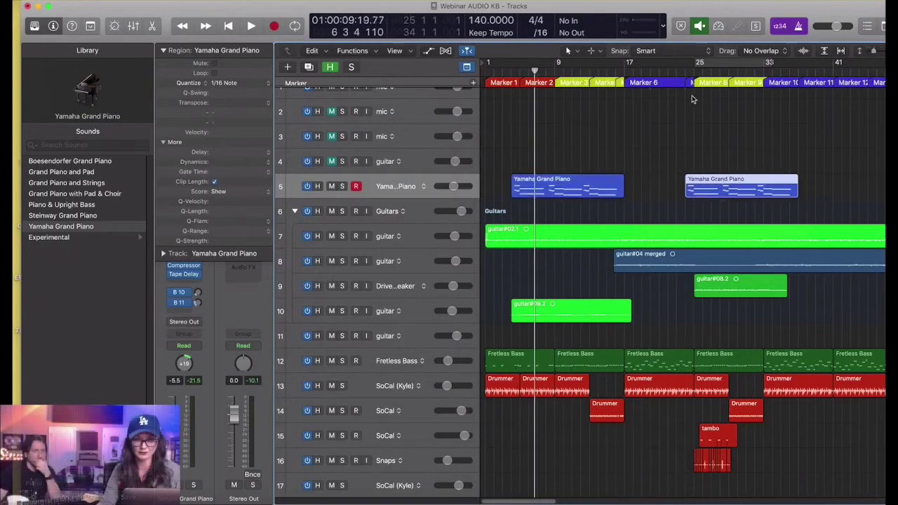
key(space)
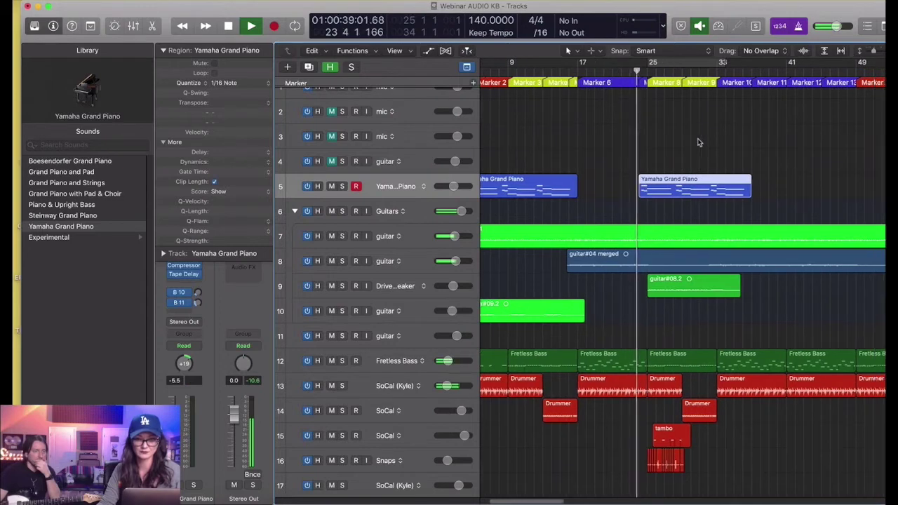
key(super+Right)
key(super+Right)
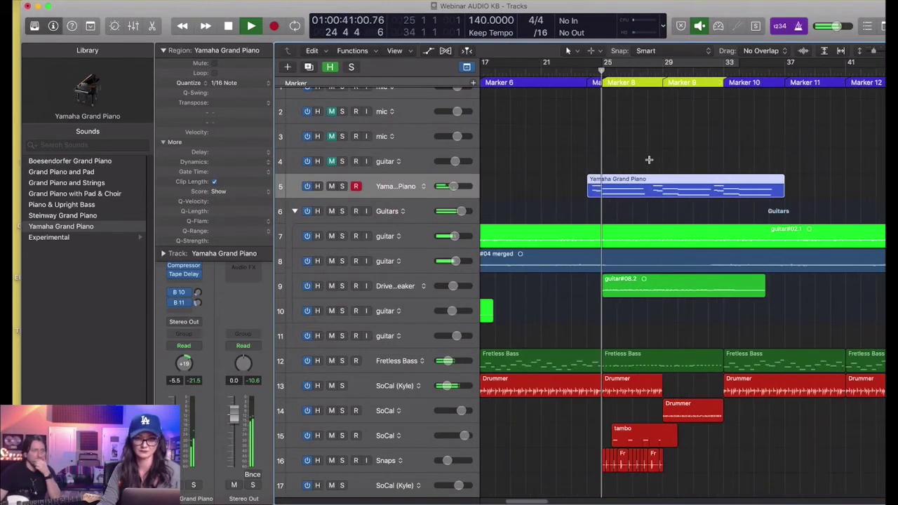
key(super+Left)
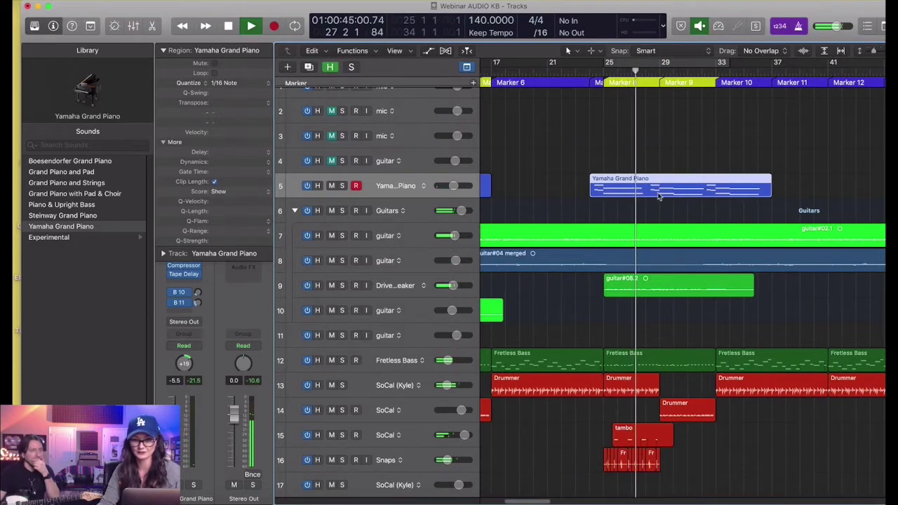
Step: Split the copied Yamaha Grand Piano region at bar 28 and delete its first part, with the playhead returned to bar 25
click(646, 191)
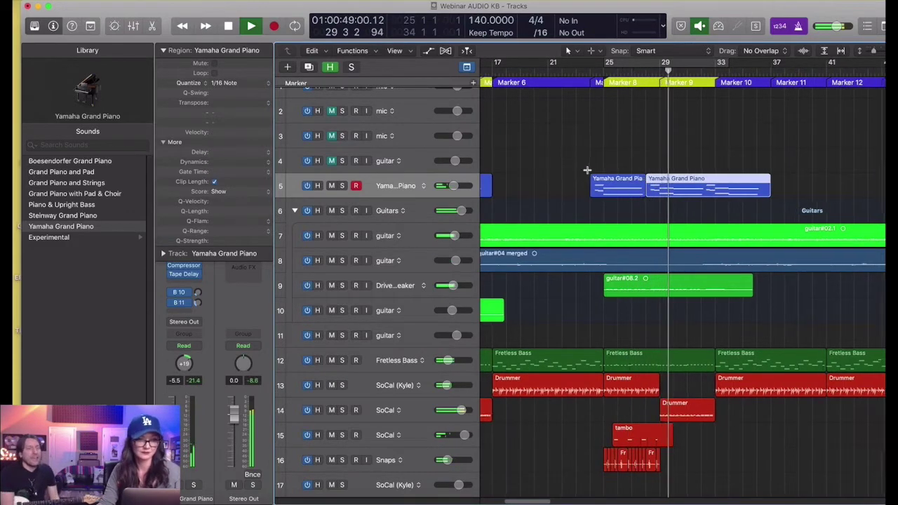
key(super+Left)
key(space)
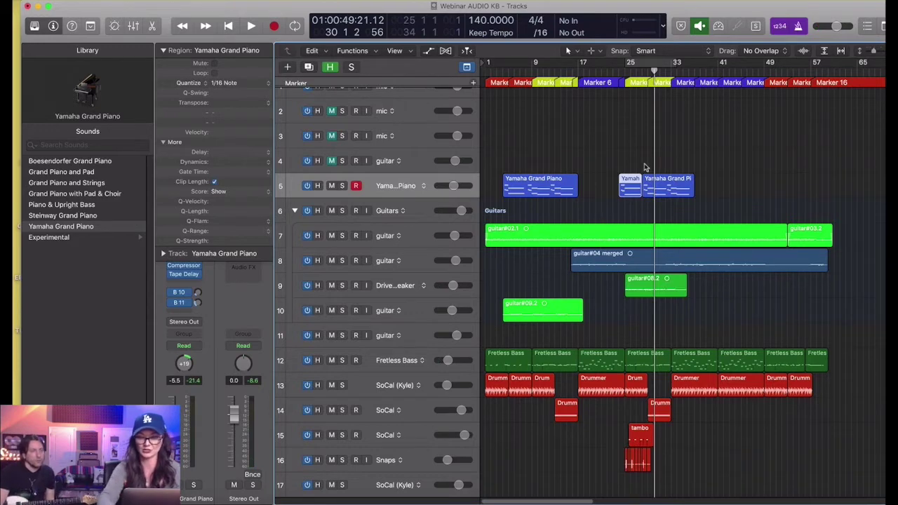
click(624, 74)
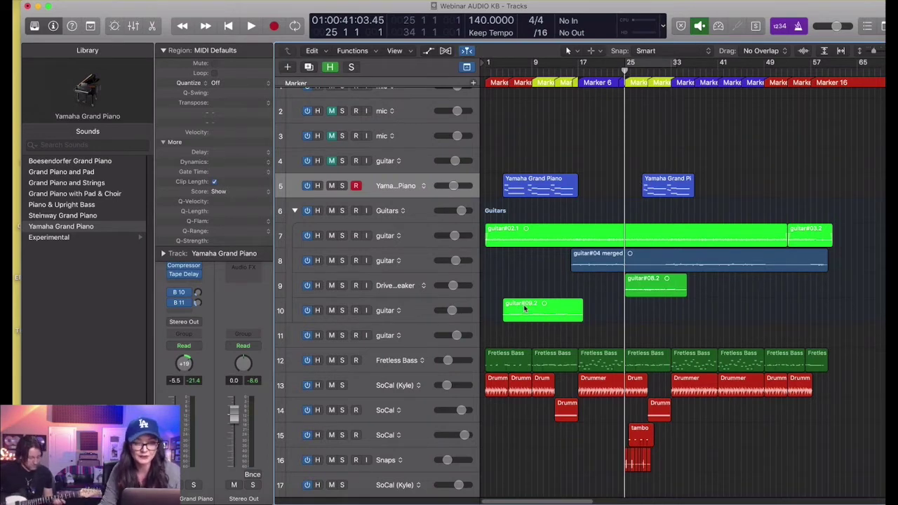
Step: Copy the guitar#09.2 region on track 10 to bar 24 and play the song from bar 25
scroll(525, 308, up, 5)
scroll(536, 314, left, 5)
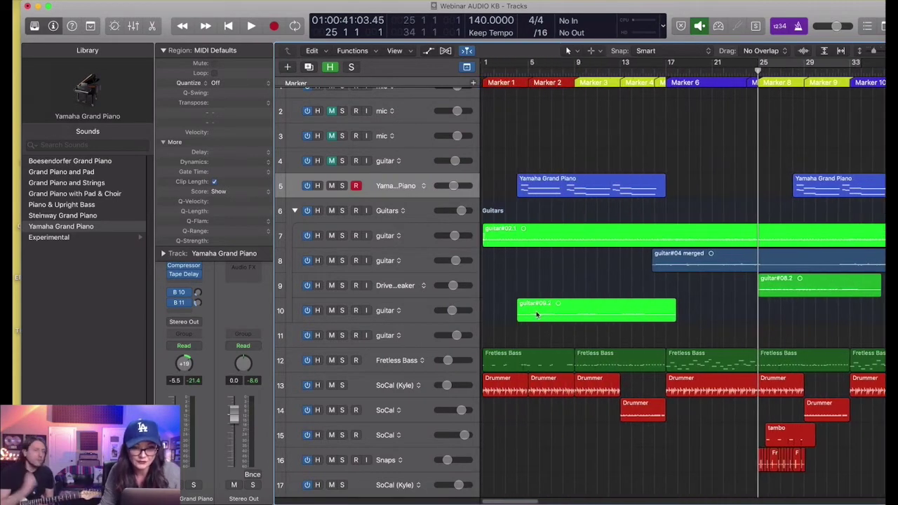
scroll(541, 319, down, 5)
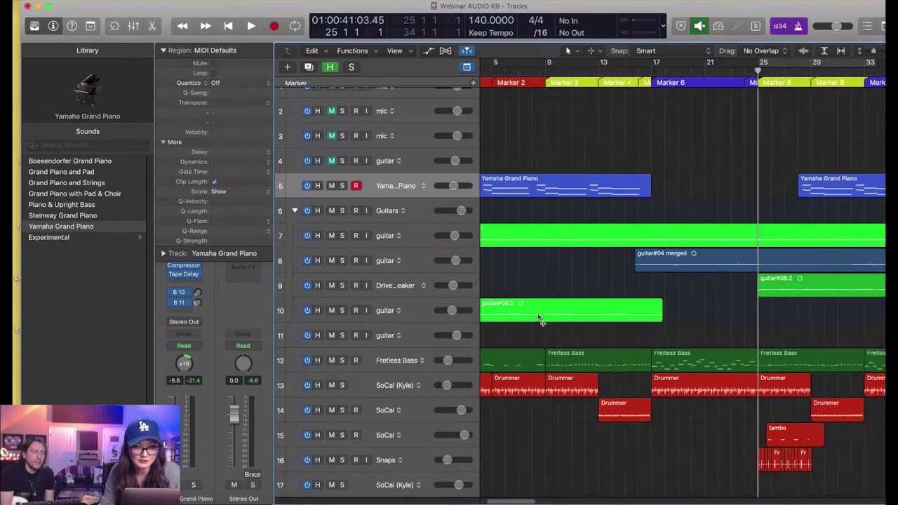
drag(540, 320, 688, 309)
key(super+z)
key(space)
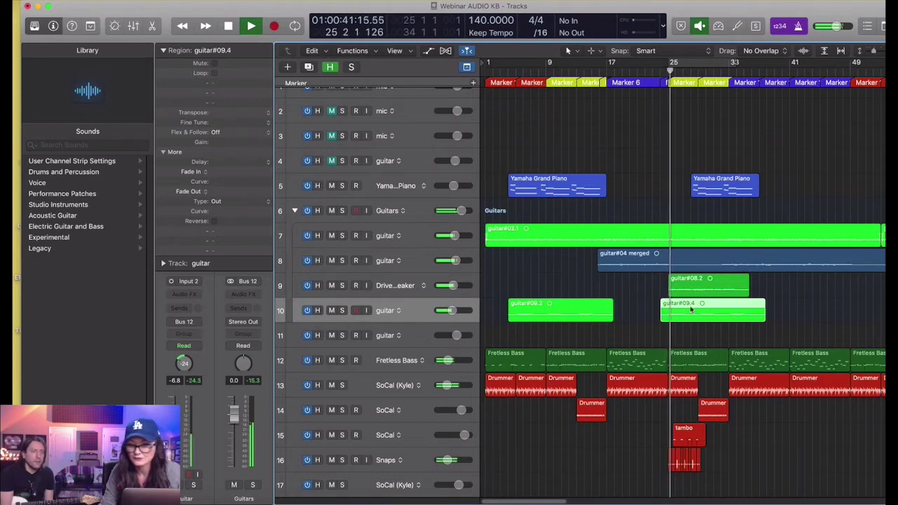
Step: Pan guitar track 10 to +25 with its volume at -3.6 dB, and slightly lower the Drive thru speaker track's volume
key(super+Down)
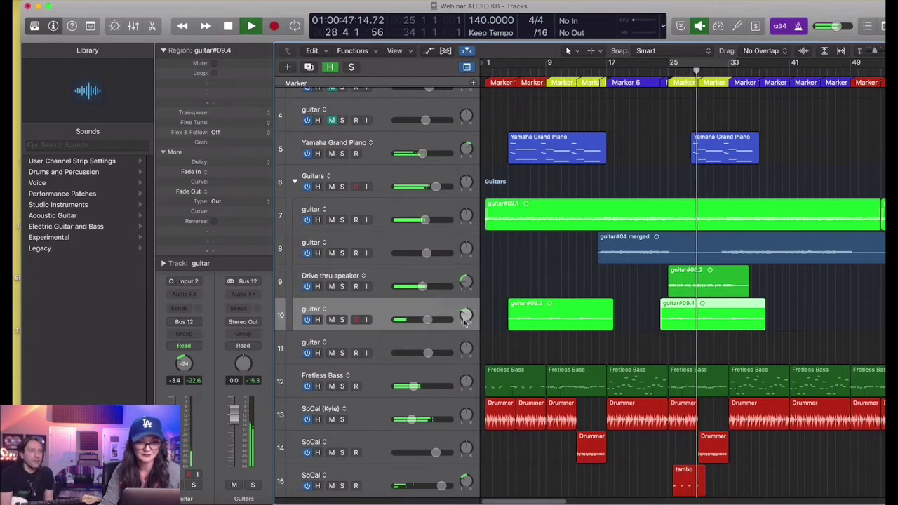
drag(464, 321, 429, 320)
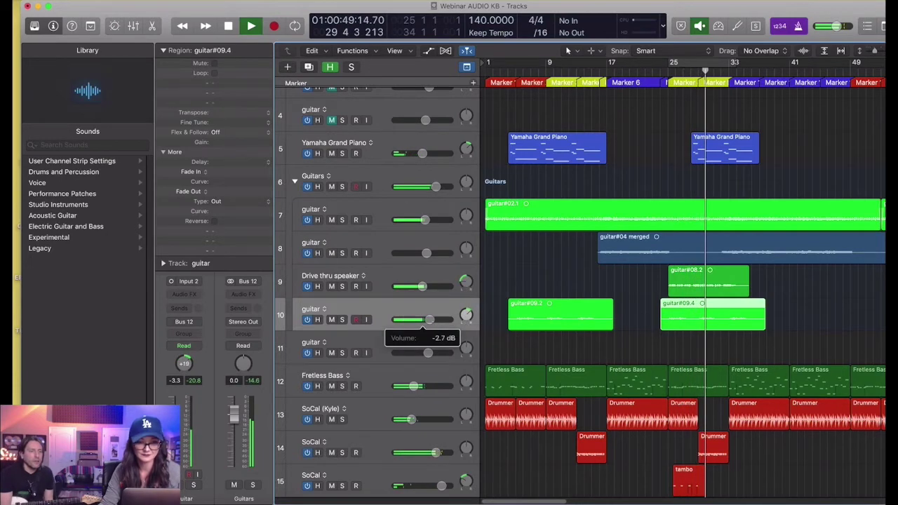
drag(422, 286, 419, 287)
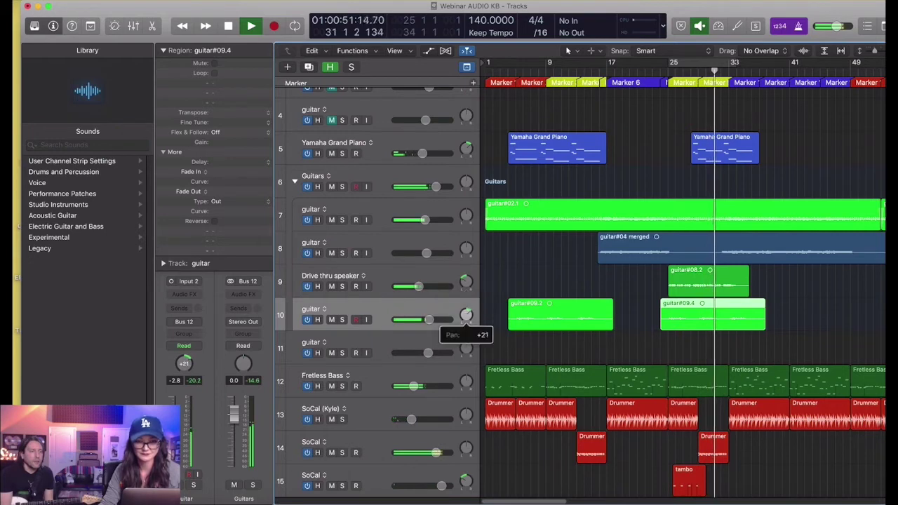
key(space)
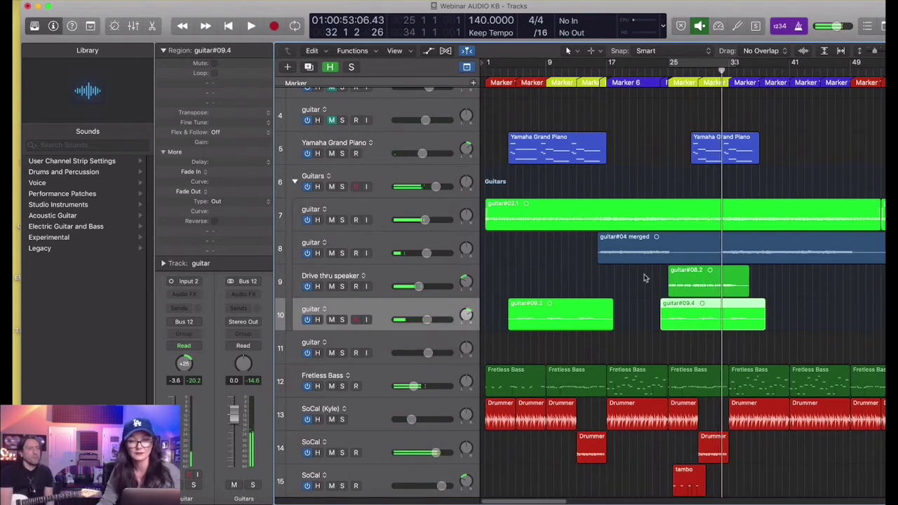
Step: While playing from bar 25, lower the volume of SoCal track 15 to -1.2 dB and rename the track Tambo
click(775, 324)
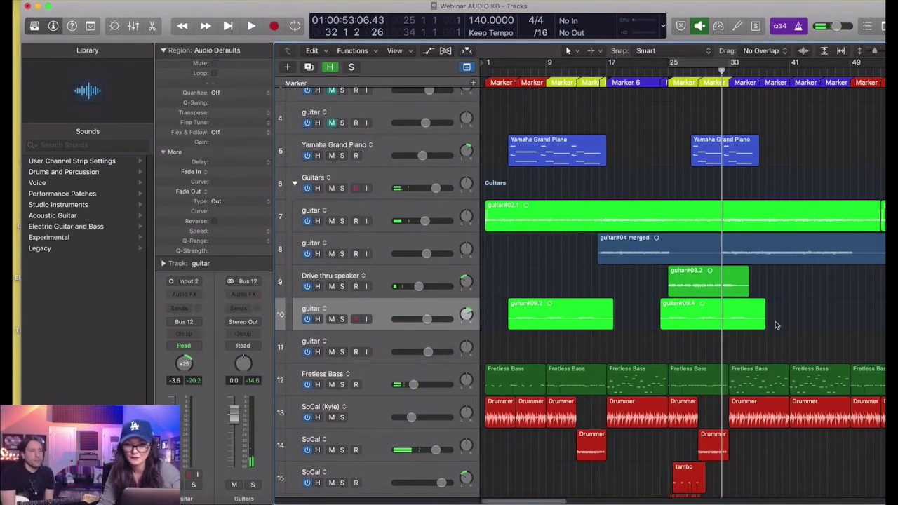
key(super+Up)
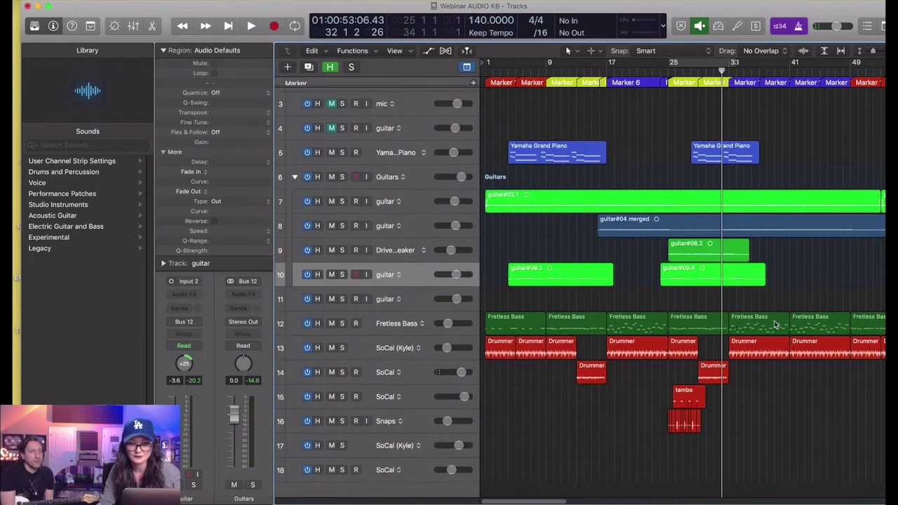
click(668, 73)
key(space)
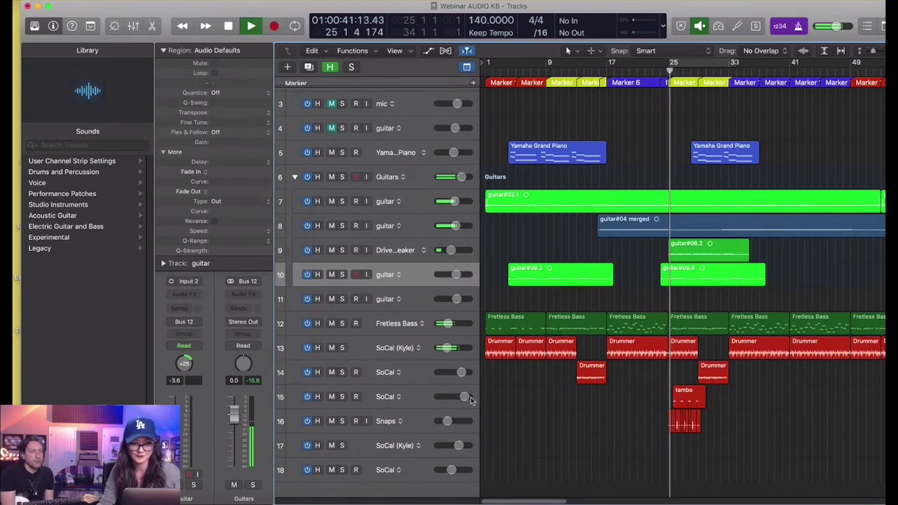
drag(464, 397, 463, 397)
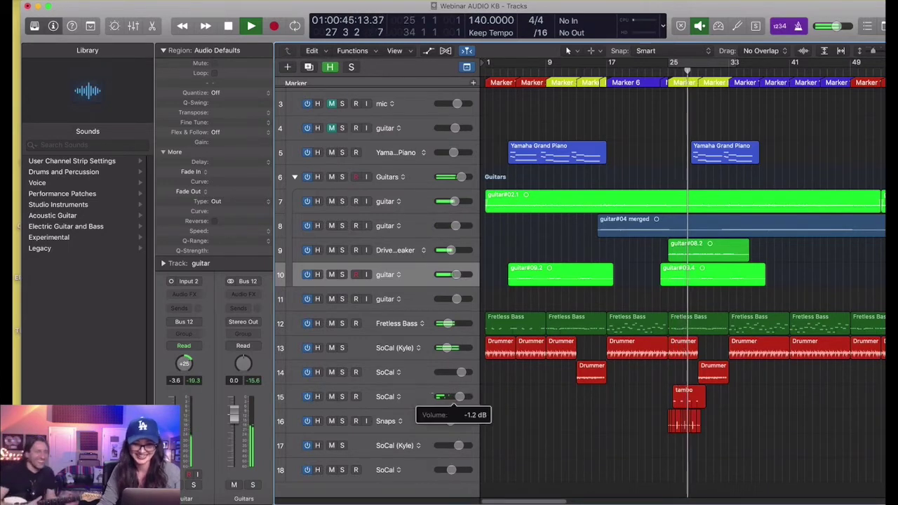
double_click(433, 396)
double_click(423, 401)
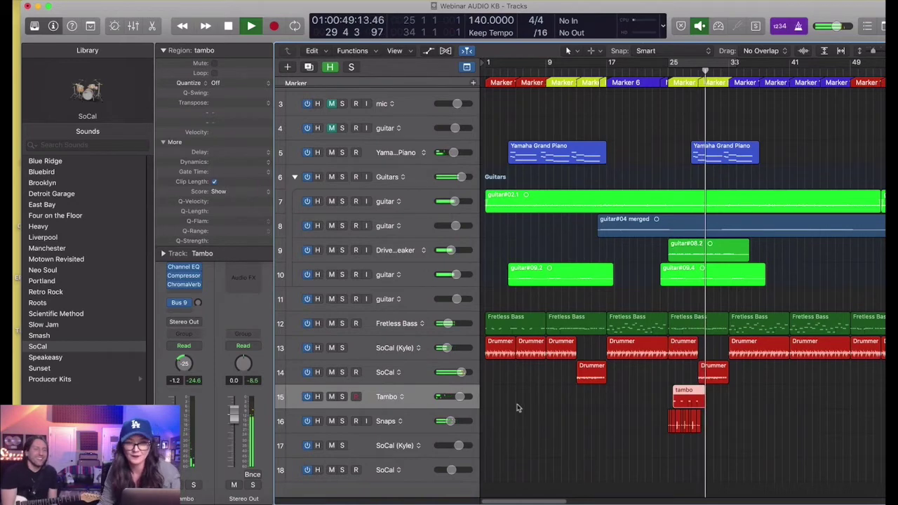
key(space)
Step: Split the tambo region on track 15 at bar 29 and delete the part after the cut
key(super+Right)
key(super+Right)
key(super+Right)
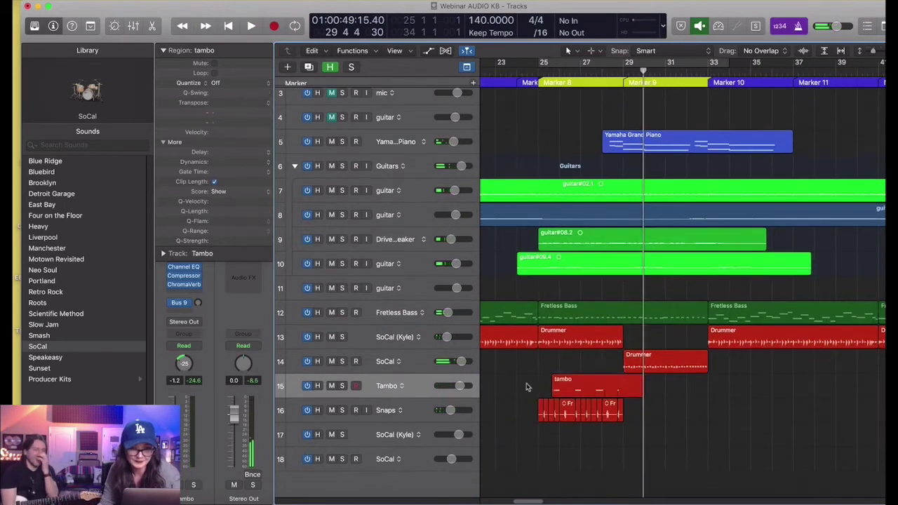
drag(528, 387, 638, 428)
click(622, 393)
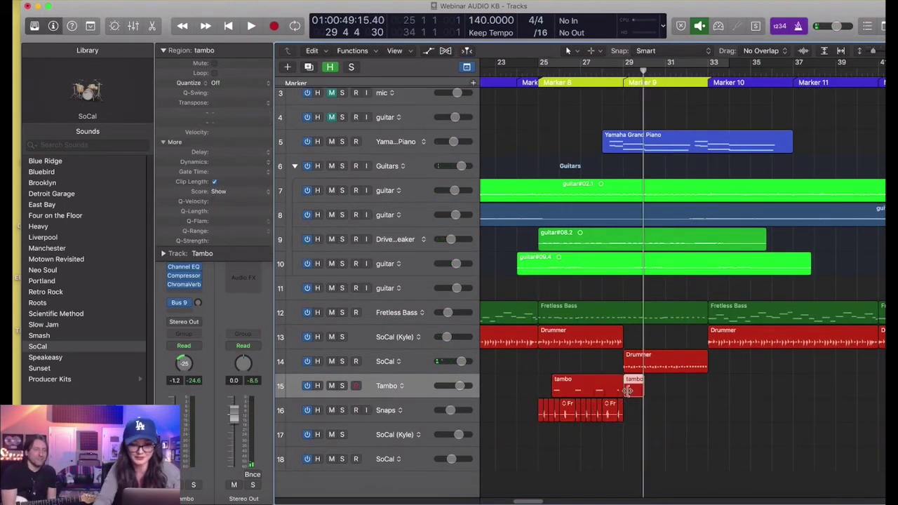
Step: Copy the tambo region and all Snaps regions of bars 25 to 28 to start again at bar 29, and play the section
drag(627, 385, 533, 424)
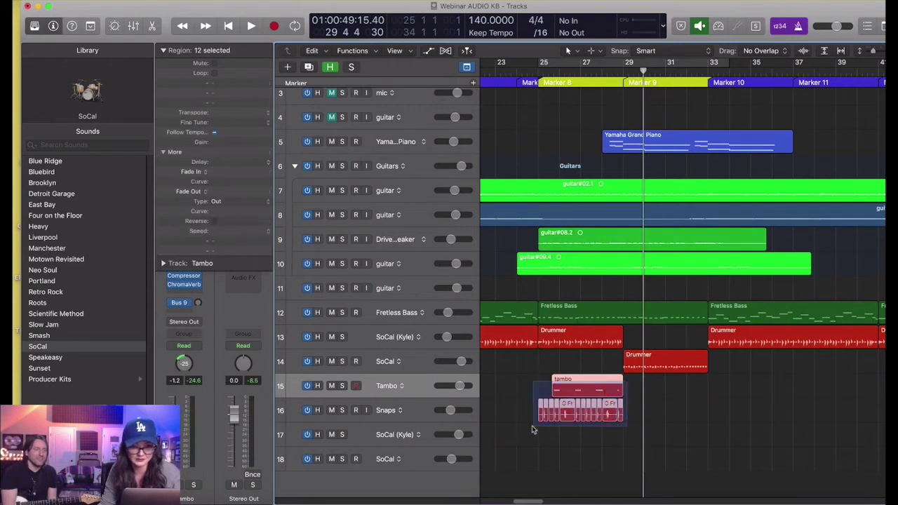
drag(572, 386, 659, 378)
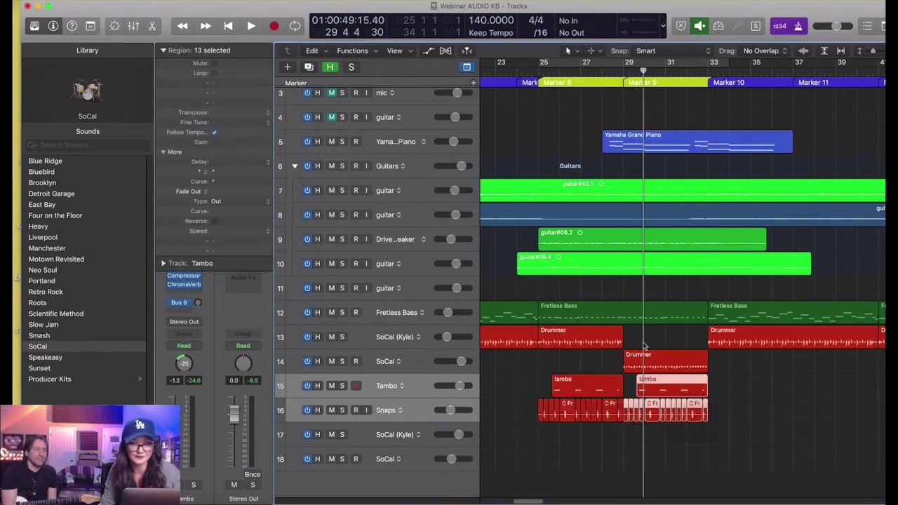
key(space)
key(super+Left)
key(super+Left)
key(super+Left)
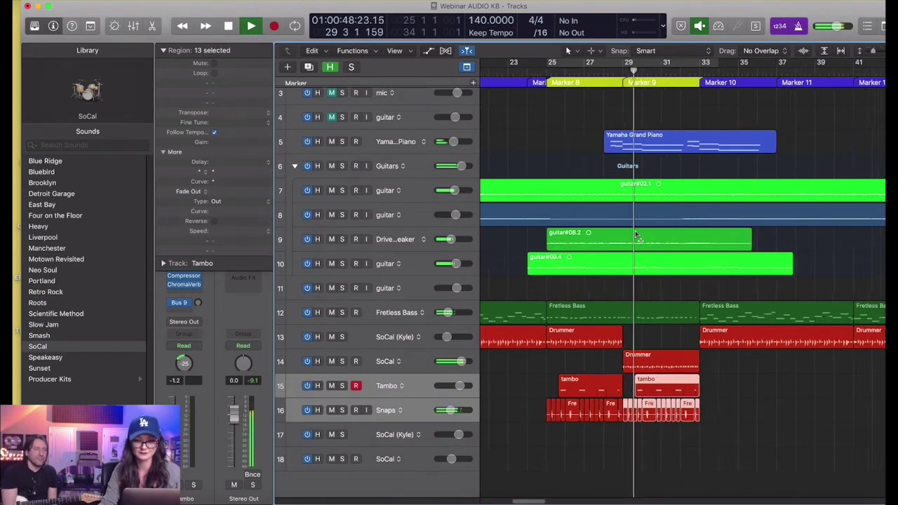
Step: Raise the Tambo track's volume to 0.0 dB during playback
key(super+Down)
click(471, 393)
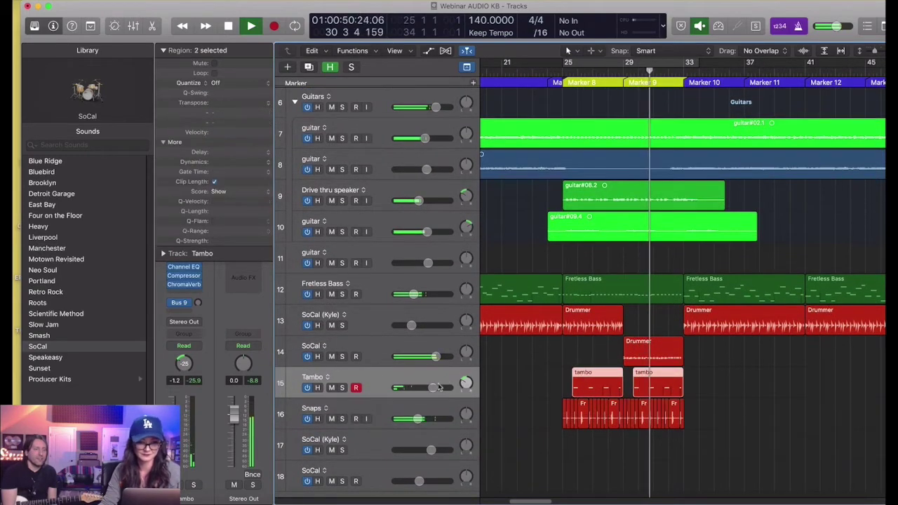
scroll(524, 380, up, 1)
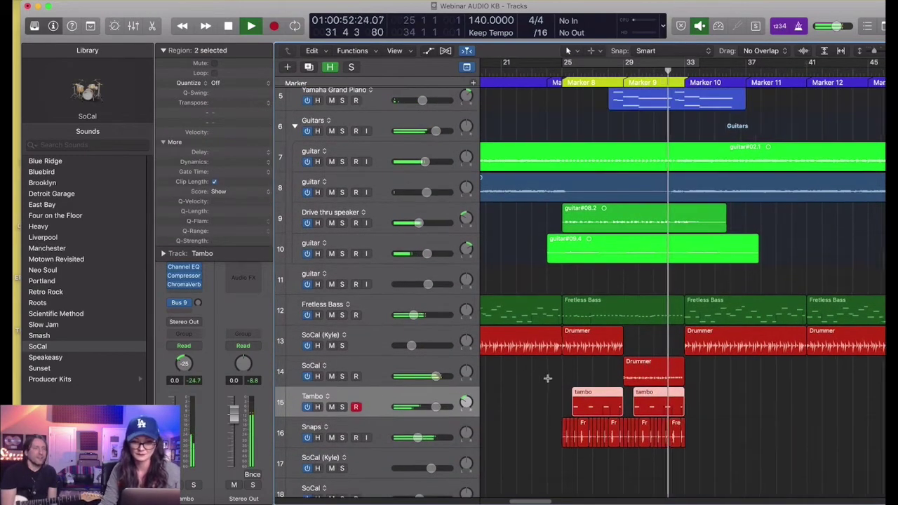
Step: Cut bar 32 to bar 33 out of the Tambo and Snaps tracks, shortening the overlapping notes
key(super+Right)
key(super+Right)
key(space)
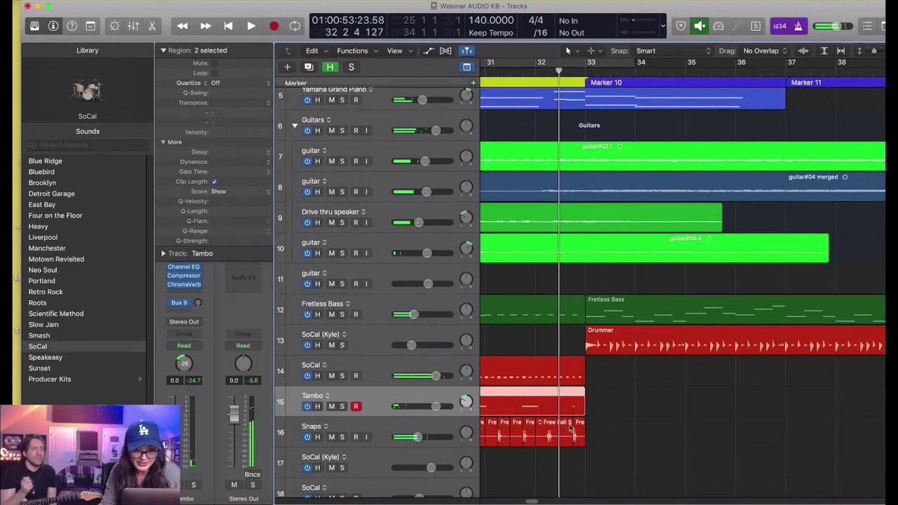
drag(538, 414, 609, 428)
key(super+t)
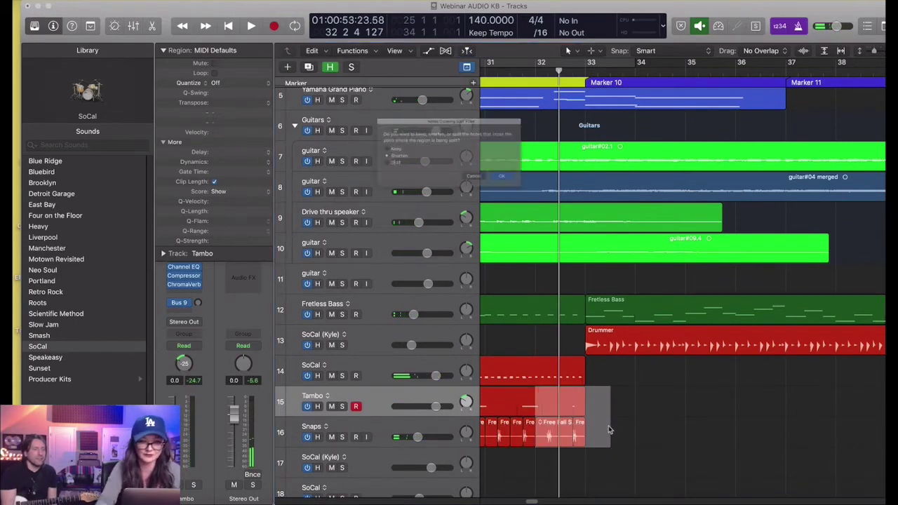
click(530, 189)
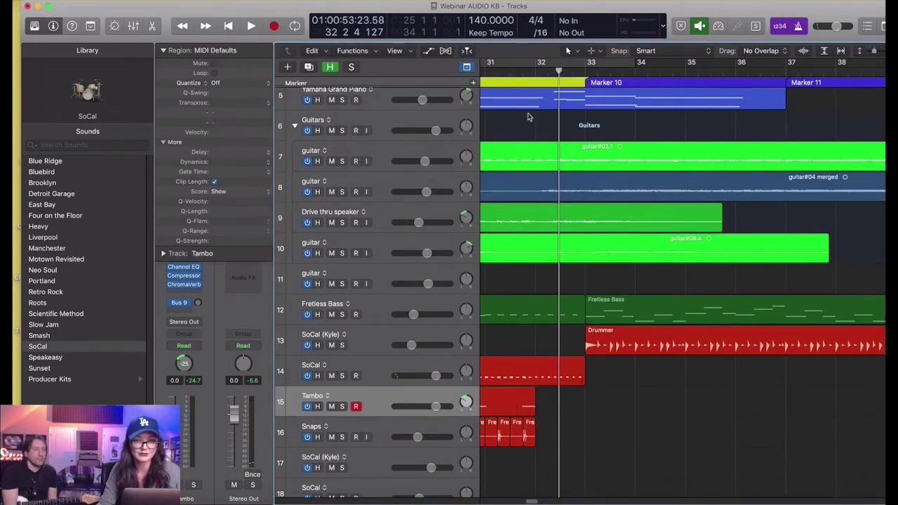
Step: Set a cycle range from bar 32 to the middle of bar 34 and play back the transition
drag(539, 63, 661, 65)
key(space)
scroll(595, 243, left, 4)
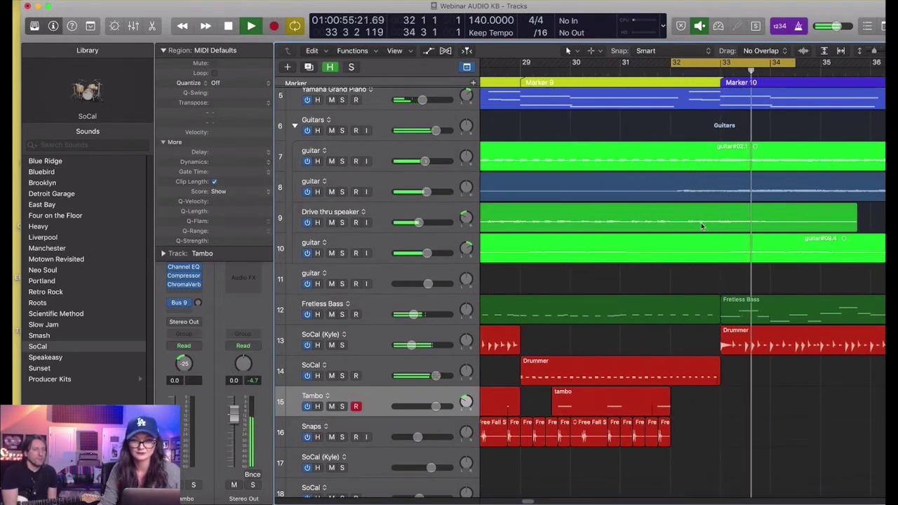
key(space)
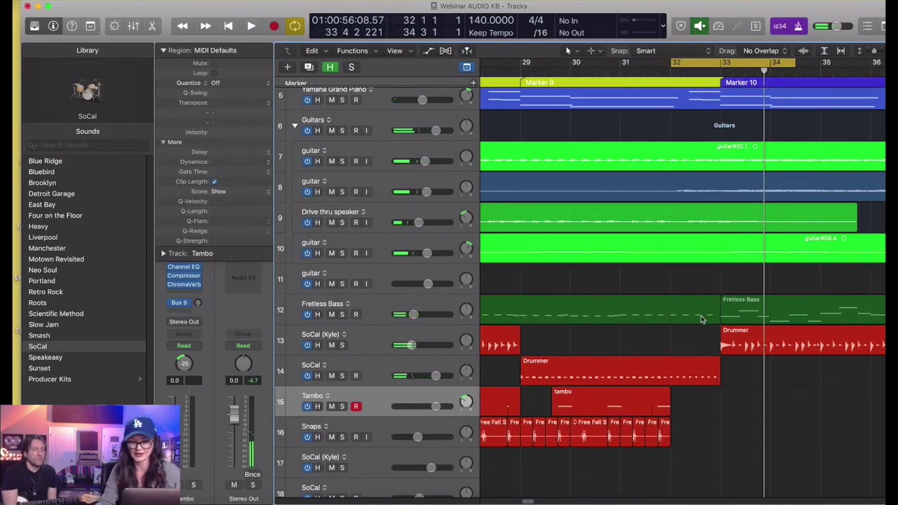
Step: Remove the Yamaha Grand Piano part between bars 32 and 33, playing the transition before and after the edit
key(space)
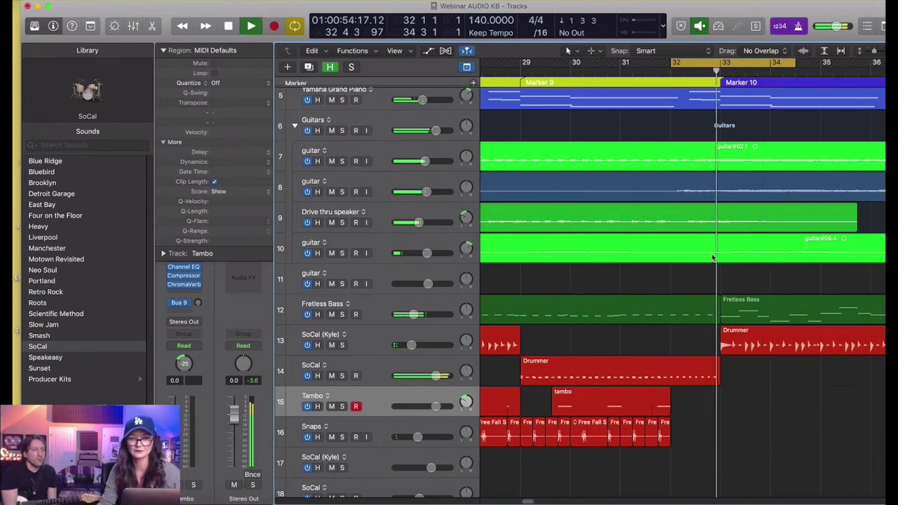
key(space)
scroll(700, 141, up, 1)
drag(715, 119, 669, 128)
key(Delete)
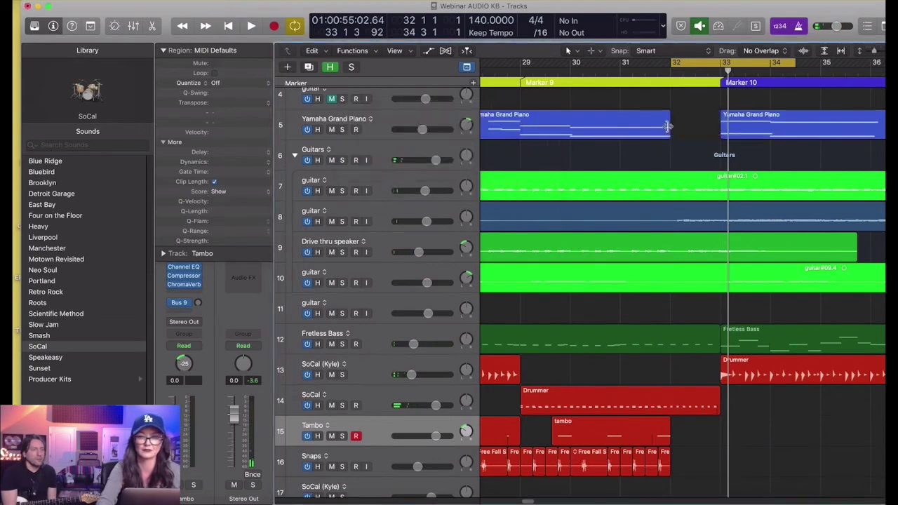
key(space)
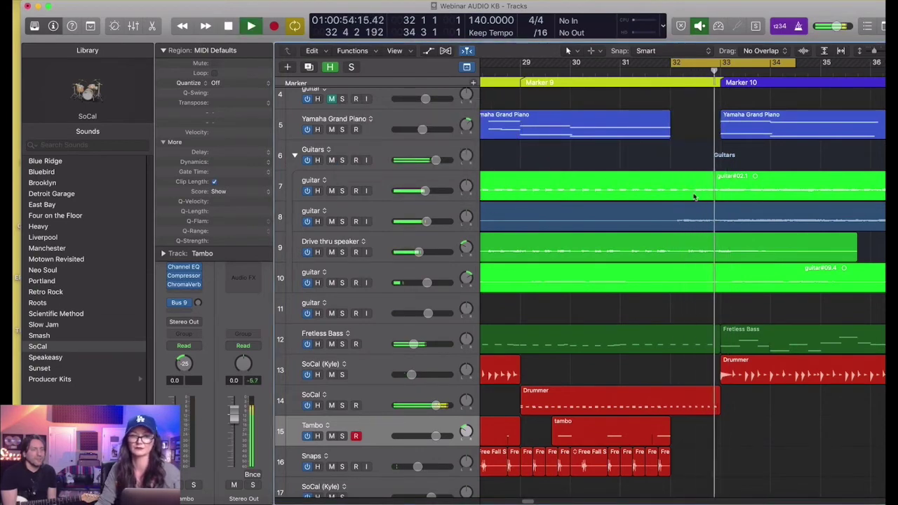
key(space)
Step: Split the regions on guitar tracks 8 to 10 at bars 32 and 33, and switch to the Mute tool
drag(670, 223, 719, 291)
click(708, 285)
key(t)
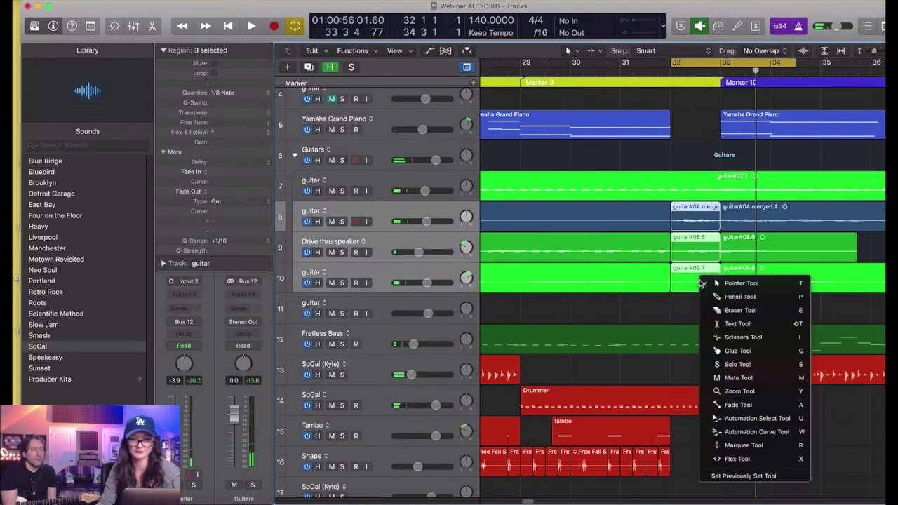
key(t)
key(m)
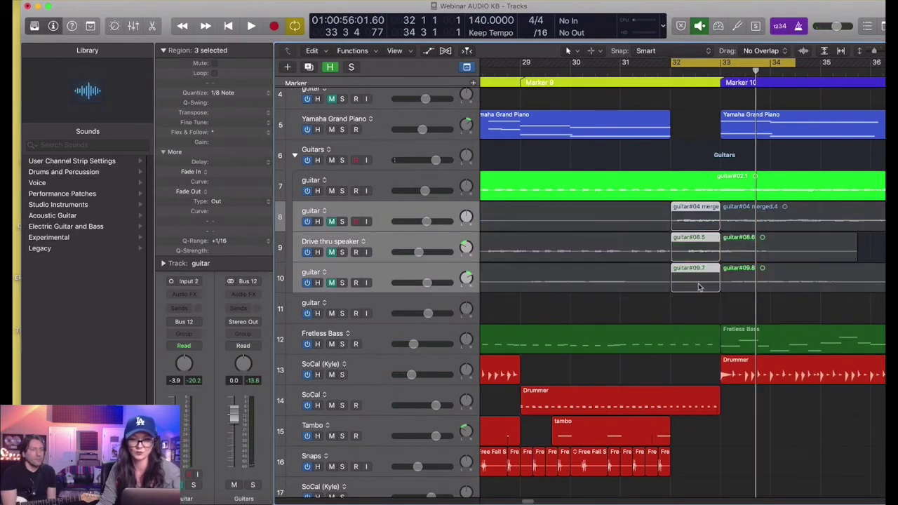
key(t)
key(m)
key(m)
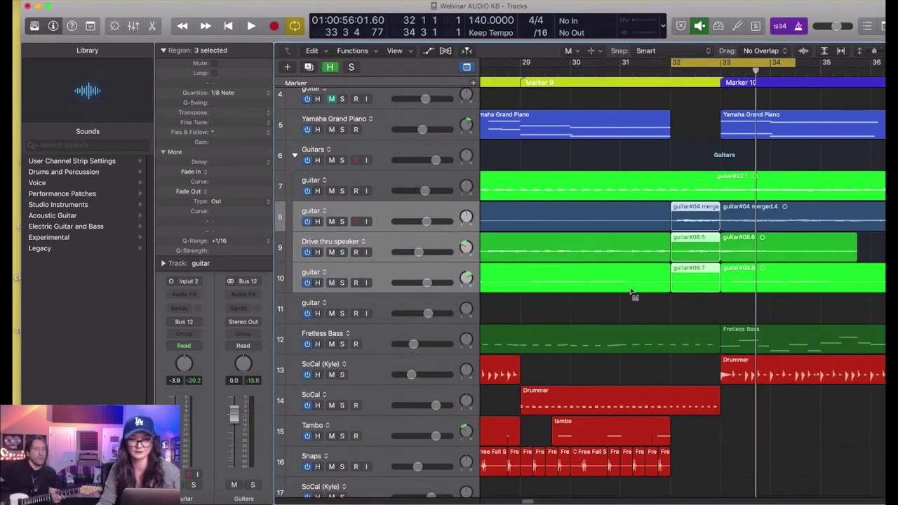
Step: Play back the transition, delete the track 10 guitar region starting at bar 33, and return to the Pointer tool
key(shift+space)
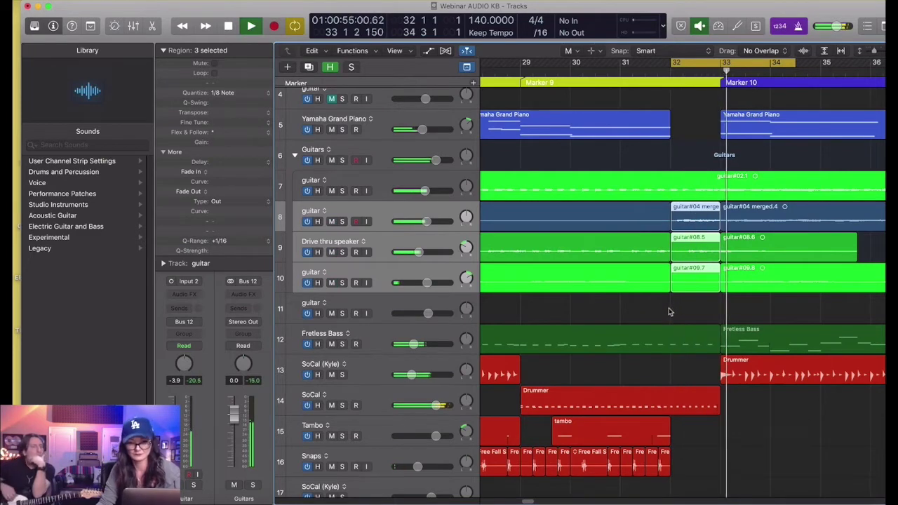
scroll(672, 307, down, 3)
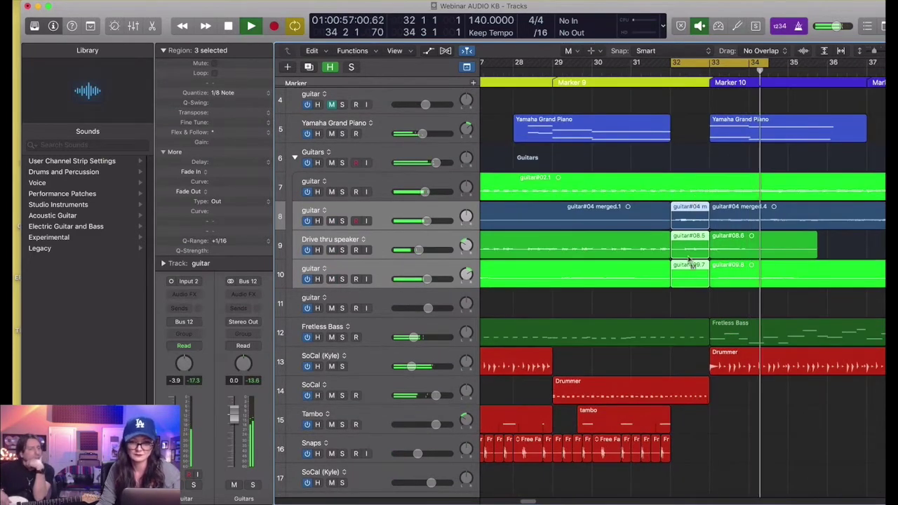
key(space)
click(726, 274)
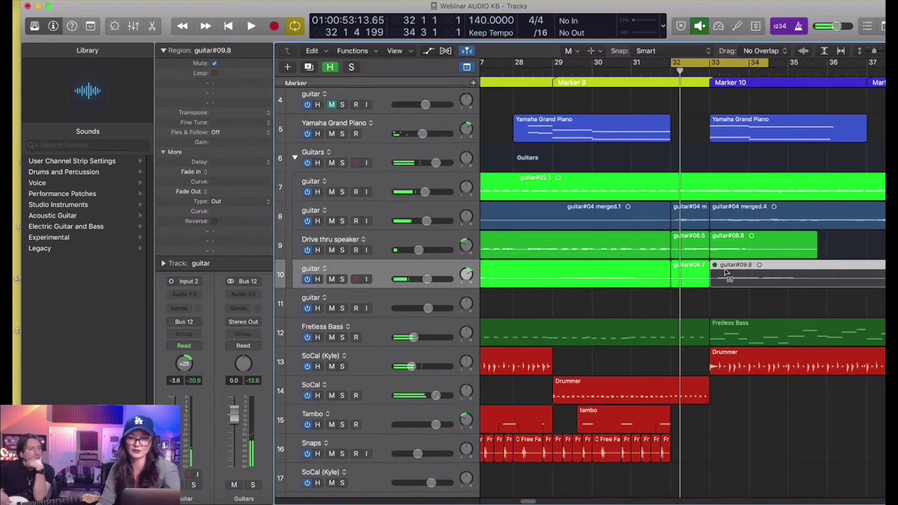
key(Delete)
key(t)
key(t)
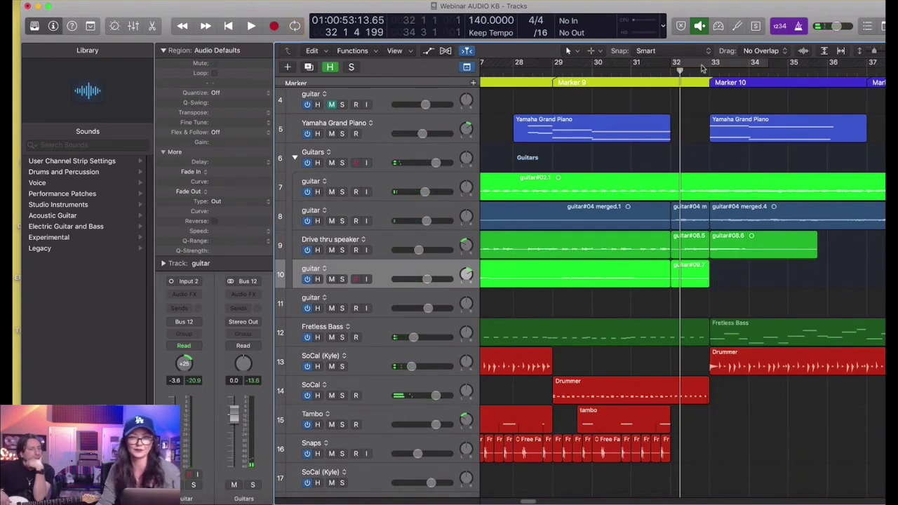
Step: Look over the whole arrangement from the first bar and position the playhead at bar 14
scroll(702, 68, down, 2)
scroll(706, 93, down, 2)
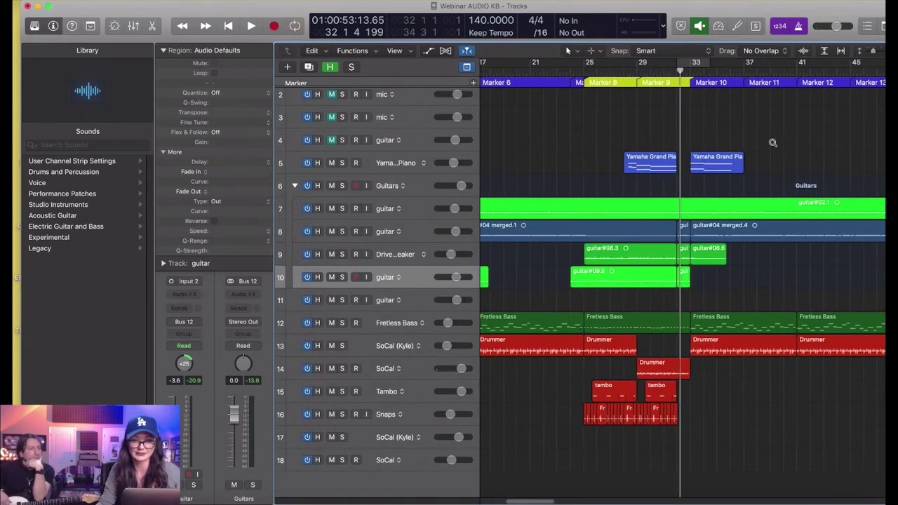
key(z)
scroll(732, 143, up, 4)
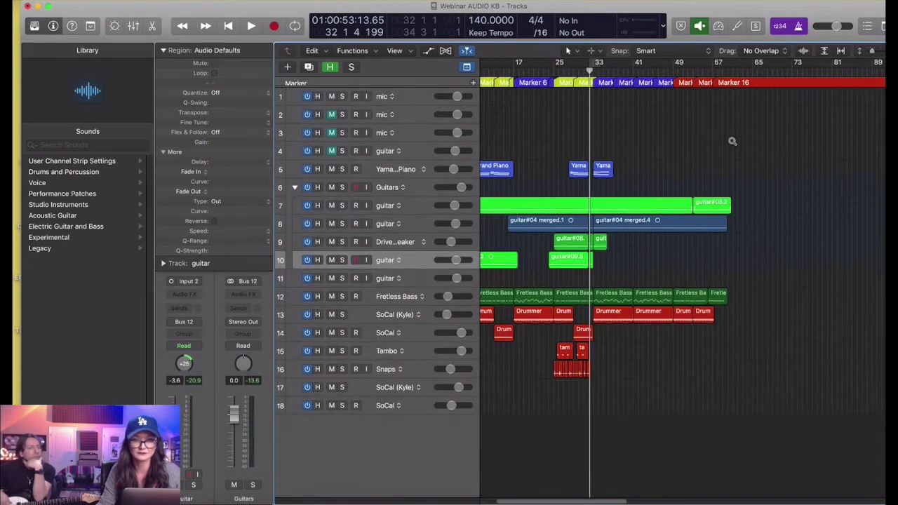
scroll(732, 144, left, 5)
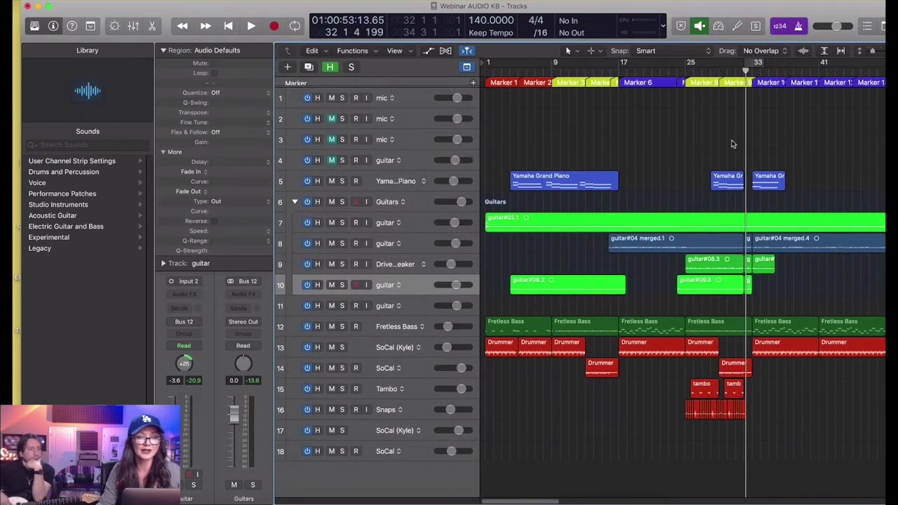
scroll(731, 145, up, 2)
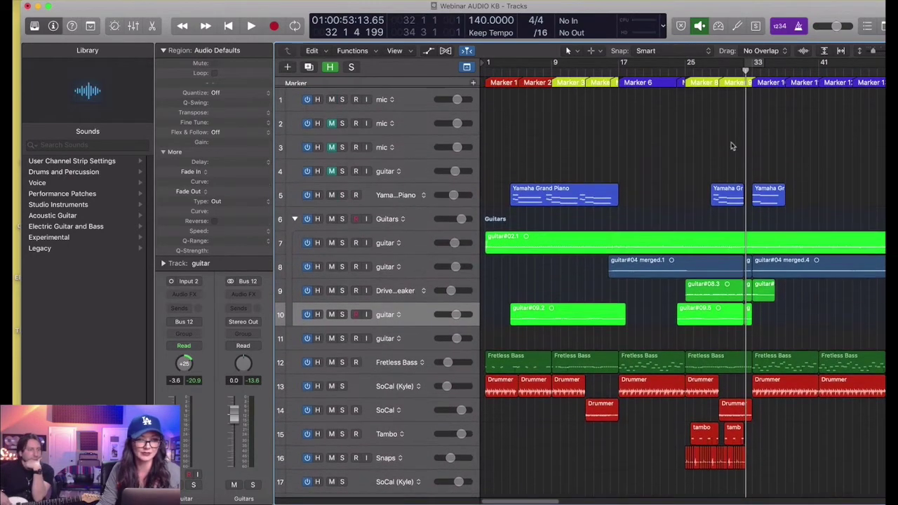
scroll(730, 147, right, 2)
click(570, 73)
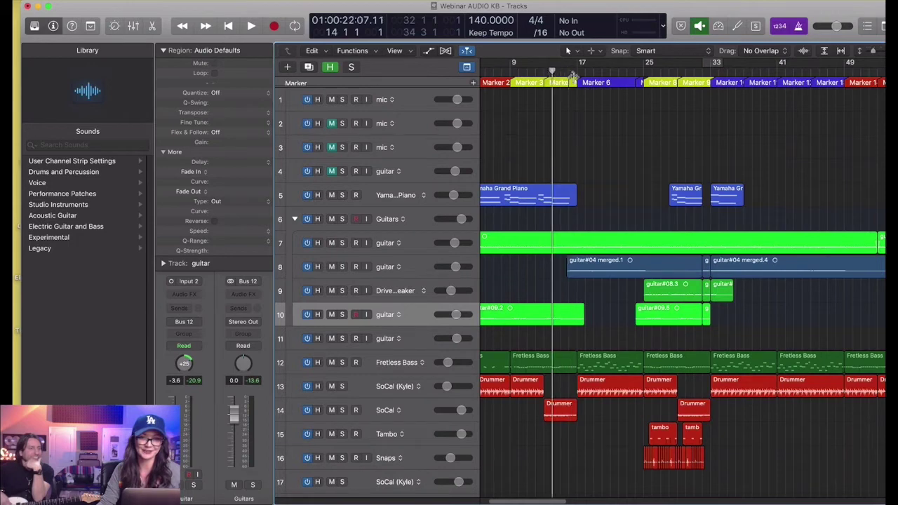
scroll(567, 73, down, 2)
scroll(573, 75, up, 4)
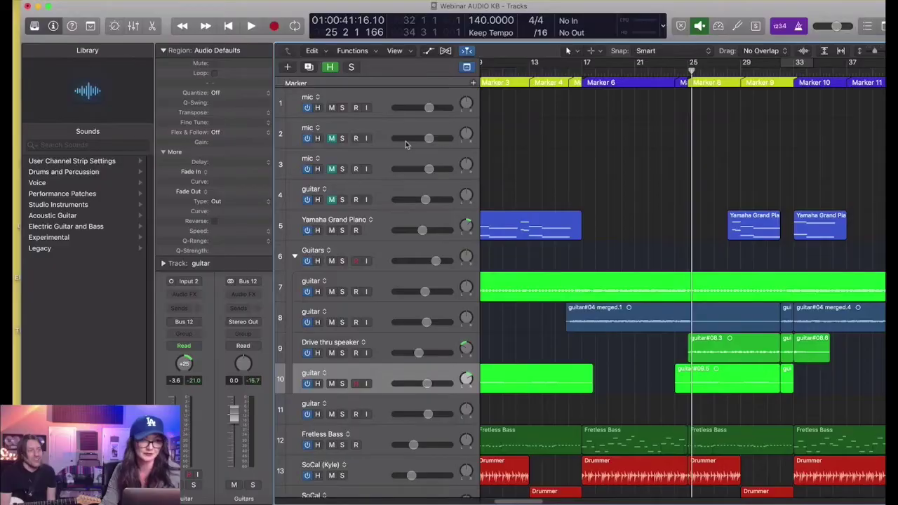
Step: Select the first mic track and make the Marker track taller
click(384, 135)
click(384, 104)
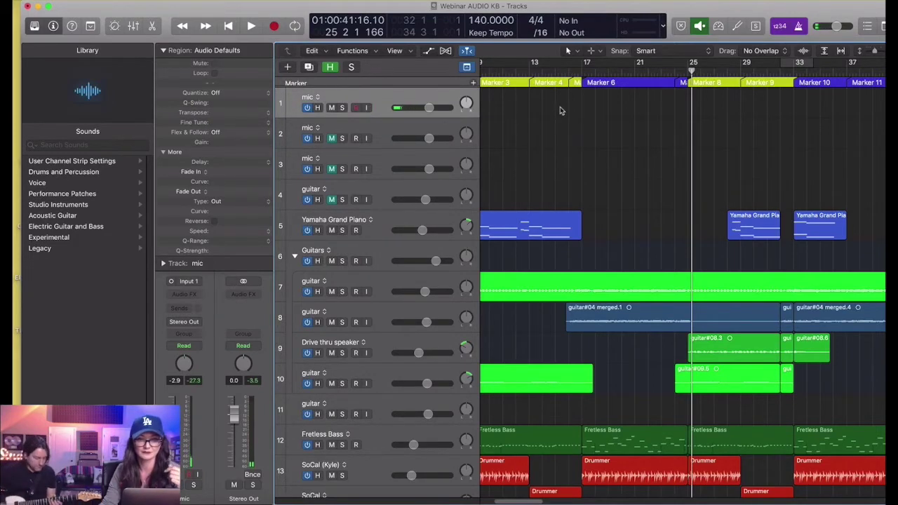
drag(465, 89, 464, 94)
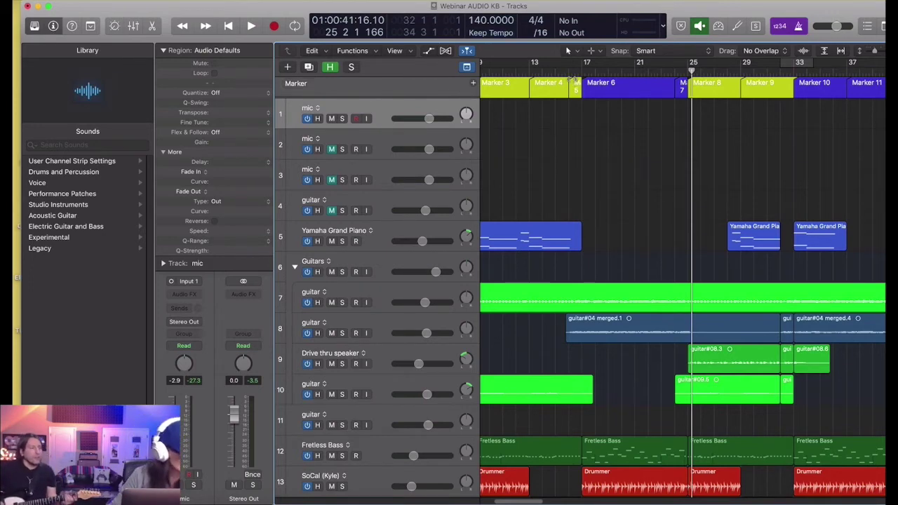
Step: Play the lead-in to Marker 6, and record a vocal take on the first mic track from bar 14 to bar 25
click(569, 70)
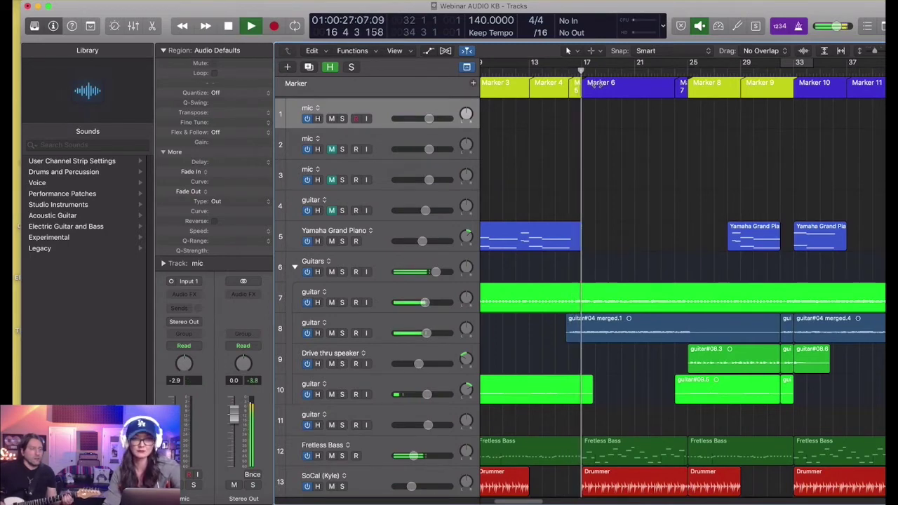
key(space)
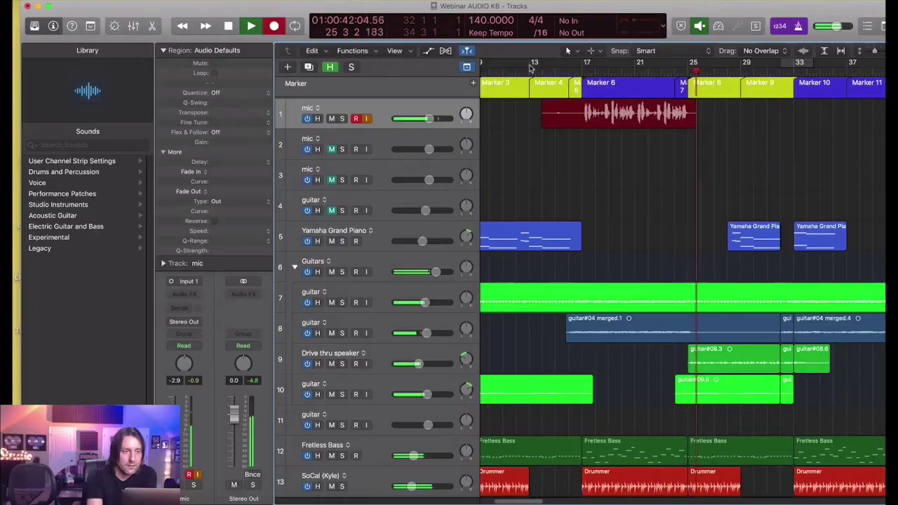
key(space)
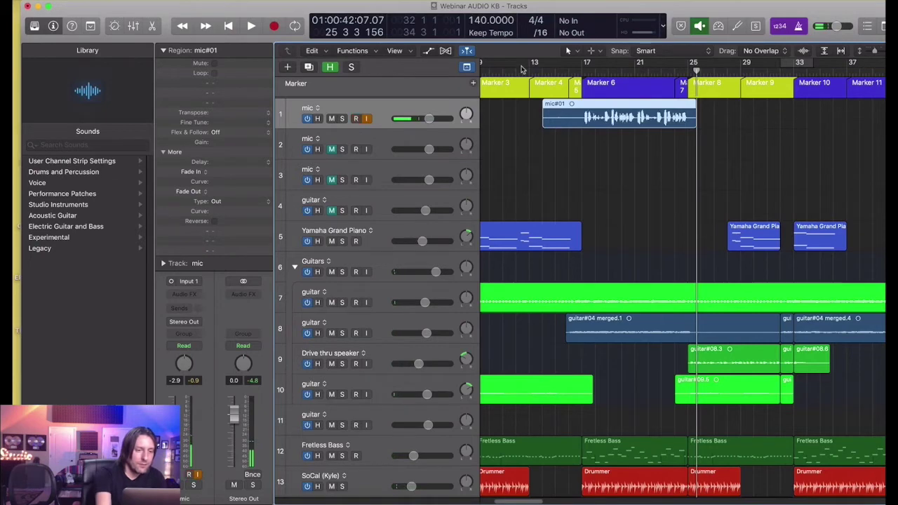
Step: Duplicate the mic track, start recording on it from bar 15, stop, and mute the first mic track
key(super+d)
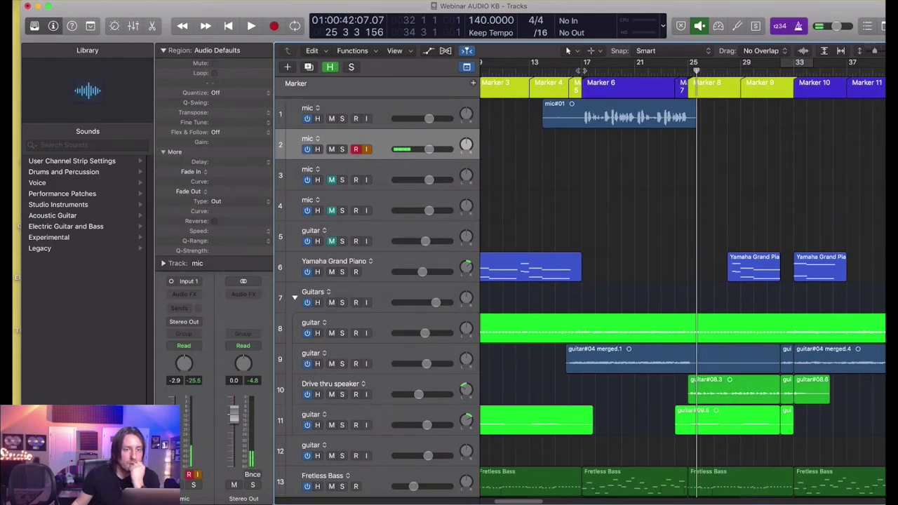
click(557, 74)
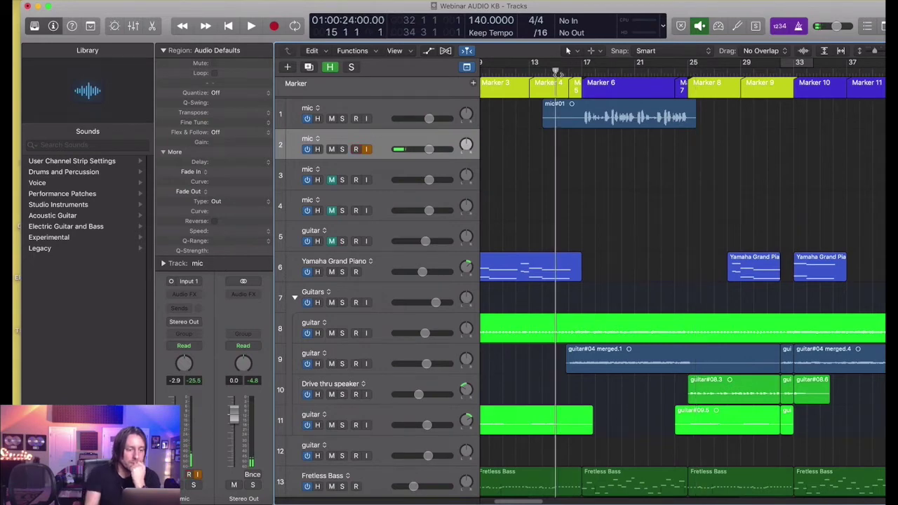
key(r)
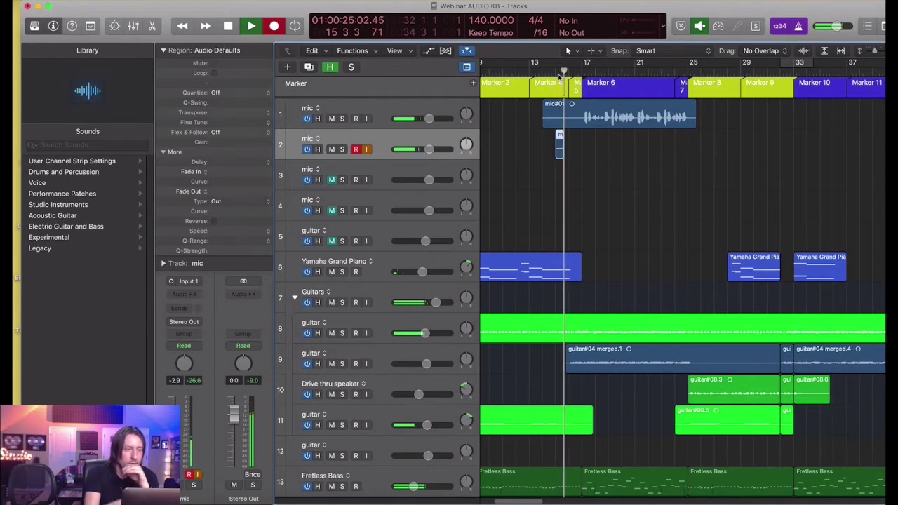
key(space)
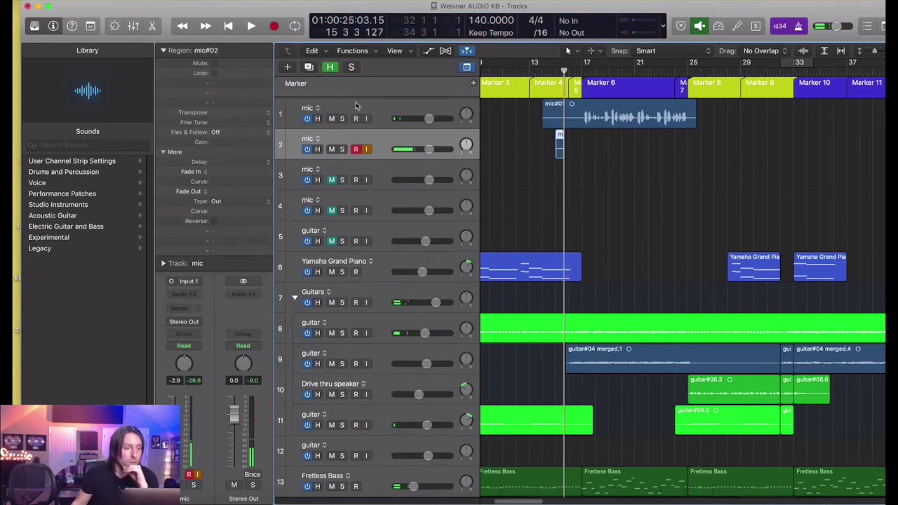
click(333, 119)
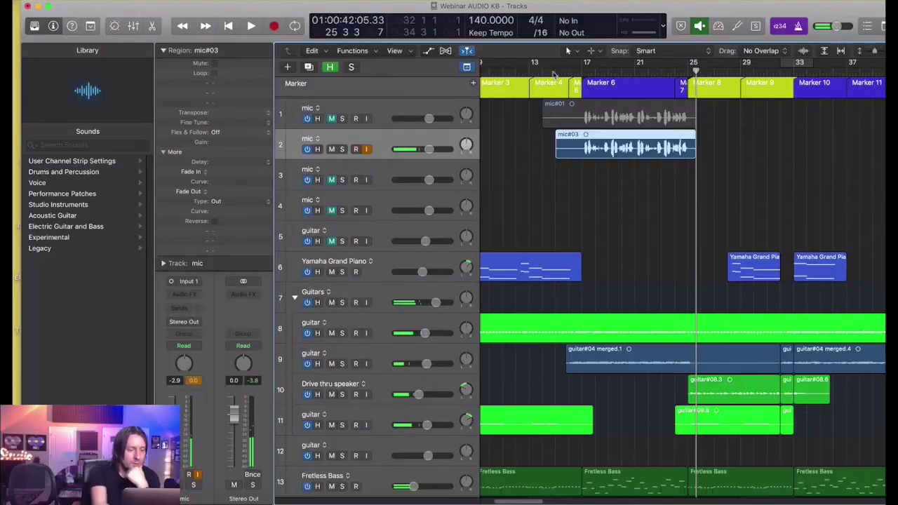
Step: Duplicate the mic track again, set the second mic track's volume to -7.4 dB and play the vocal to check it
key(super+d)
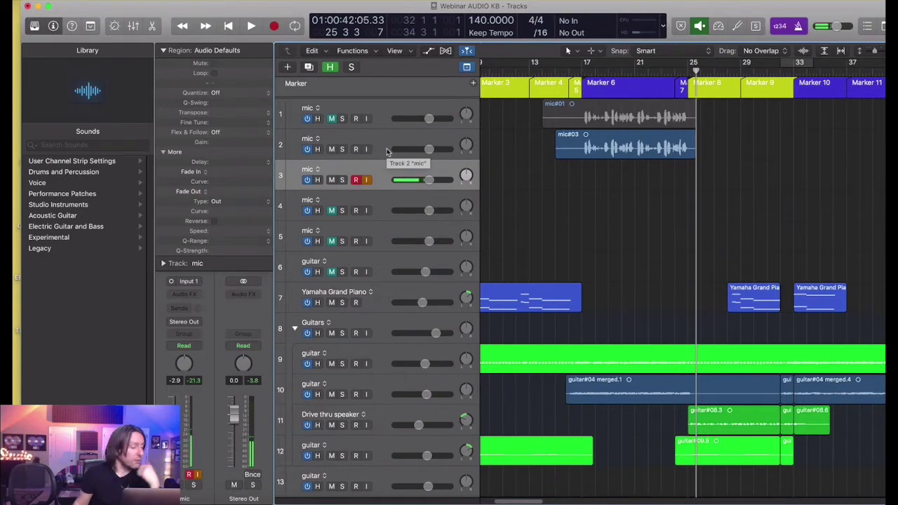
click(427, 150)
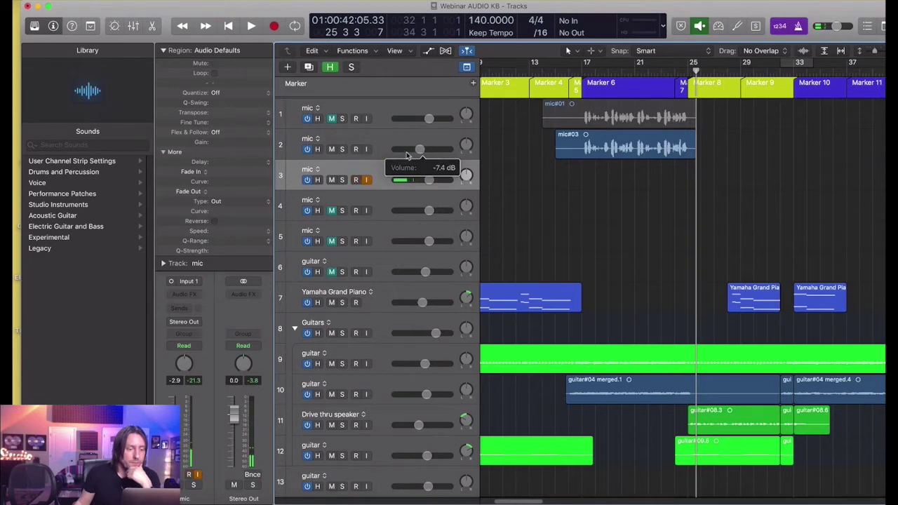
key(space)
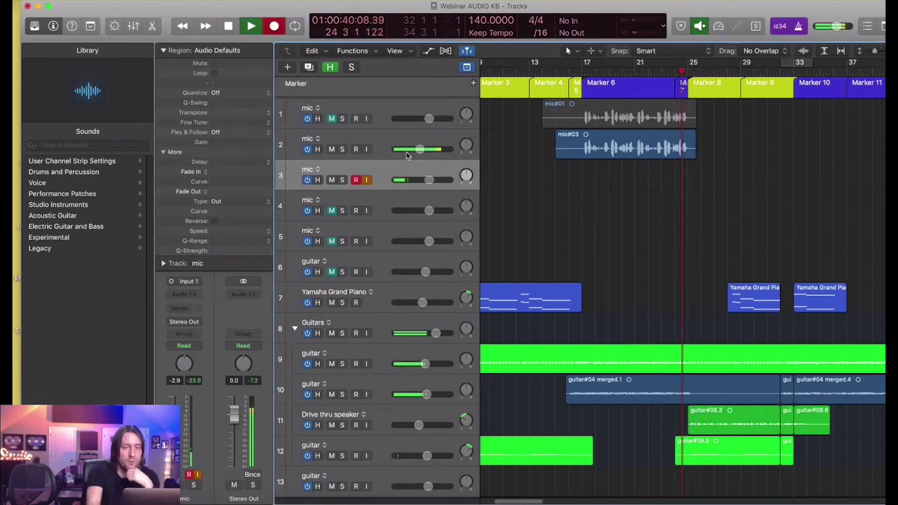
key(space)
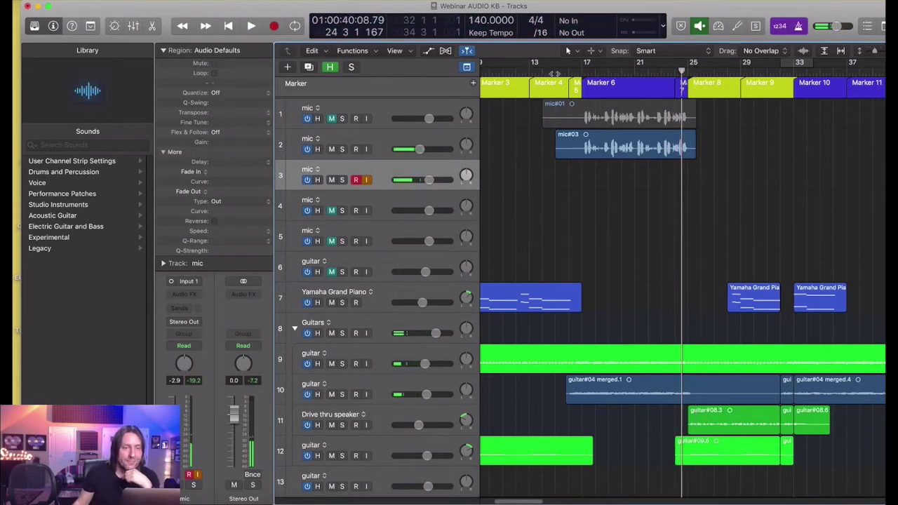
Step: Record a vocal take on the third mic track from bar 15 to bar 25
click(555, 73)
key(r)
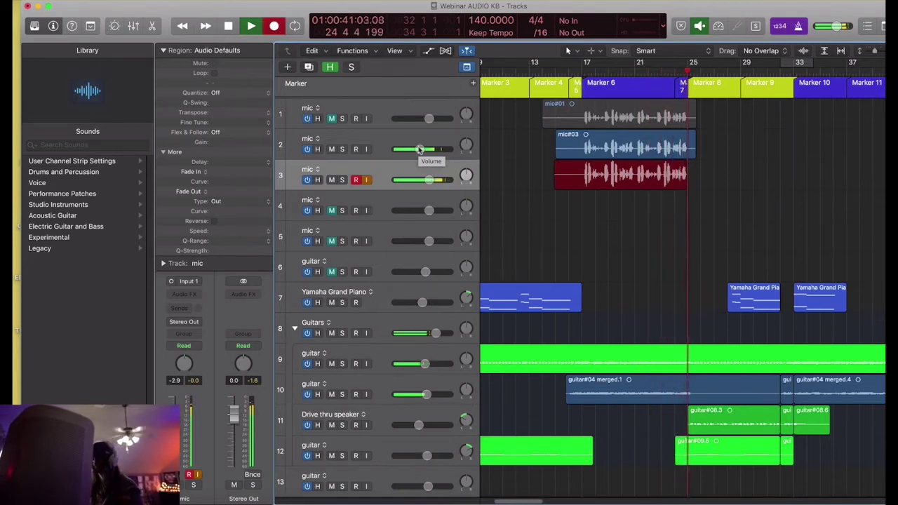
key(space)
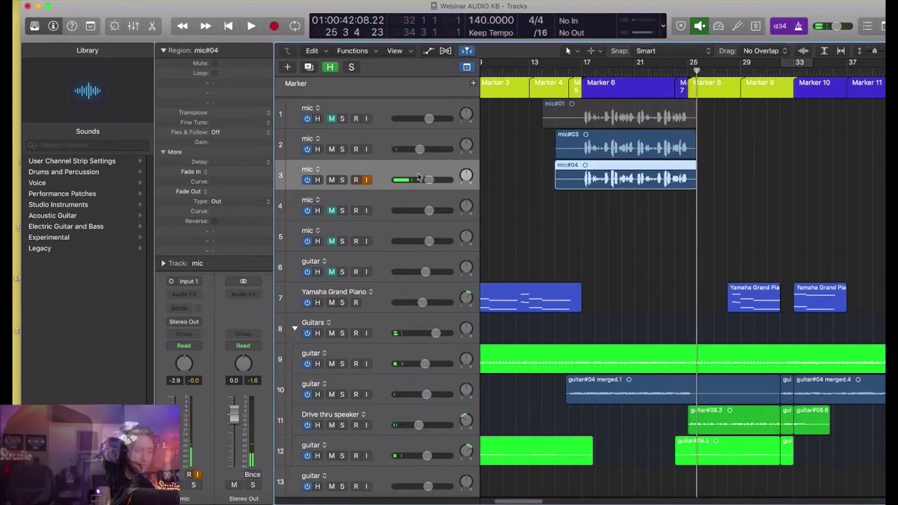
Step: Add another duplicate mic track and lower the volumes of the second and third mic tracks
key(super+d)
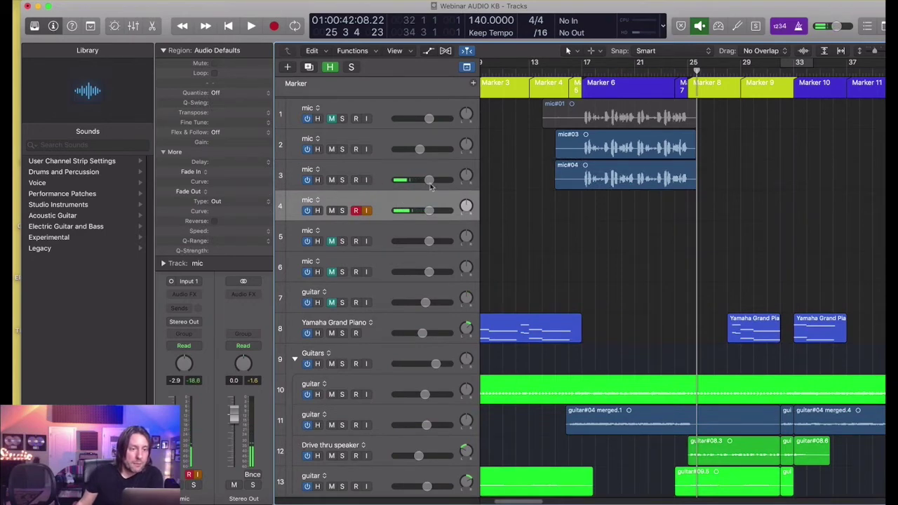
click(431, 183)
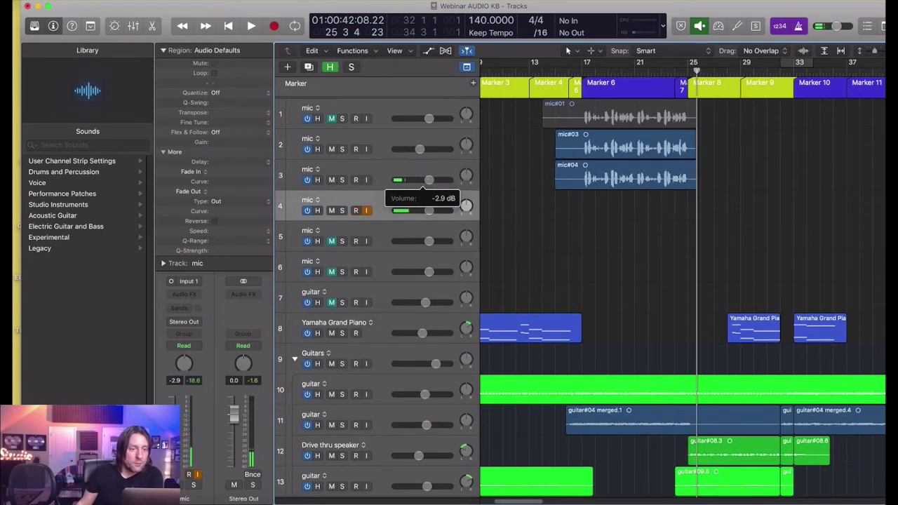
click(418, 150)
drag(415, 150, 415, 150)
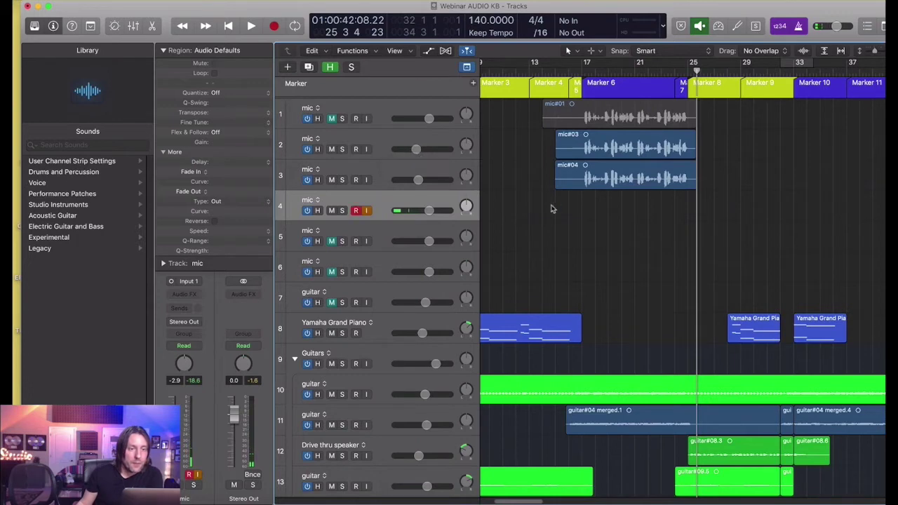
Step: Record a vocal take on the fourth mic track from bar 16 to bar 25, and duplicate that track
click(567, 72)
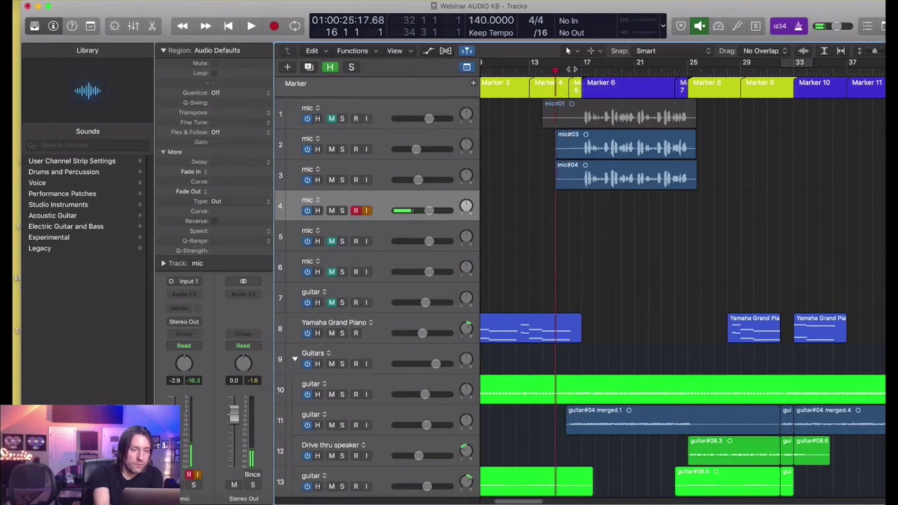
key(r)
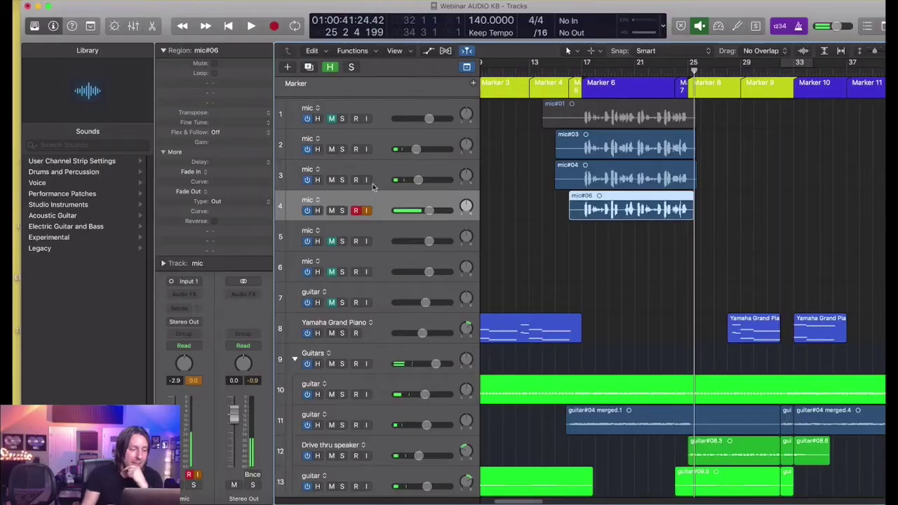
key(super+d)
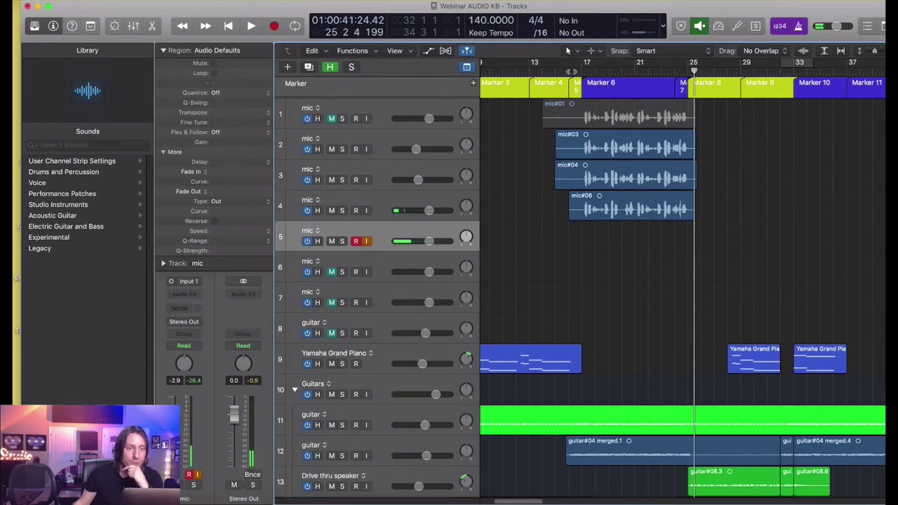
Step: Reset the fifth mic track's volume to 0.0 dB and record a vocal take on it from bar 16 to bar 25
click(572, 71)
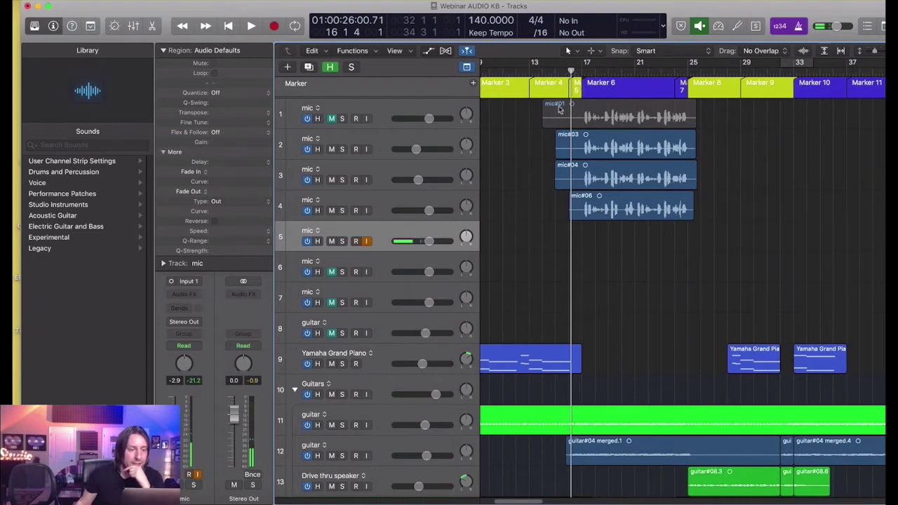
right_click(431, 242)
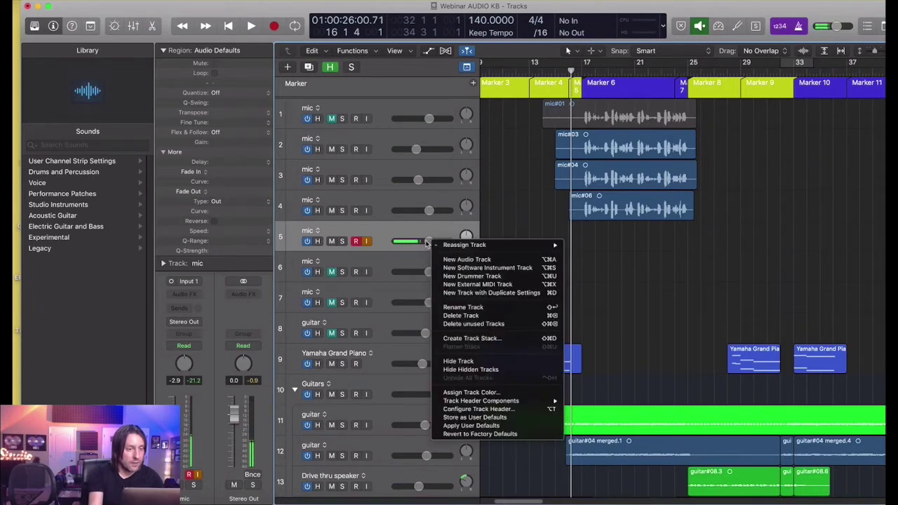
right_click(425, 242)
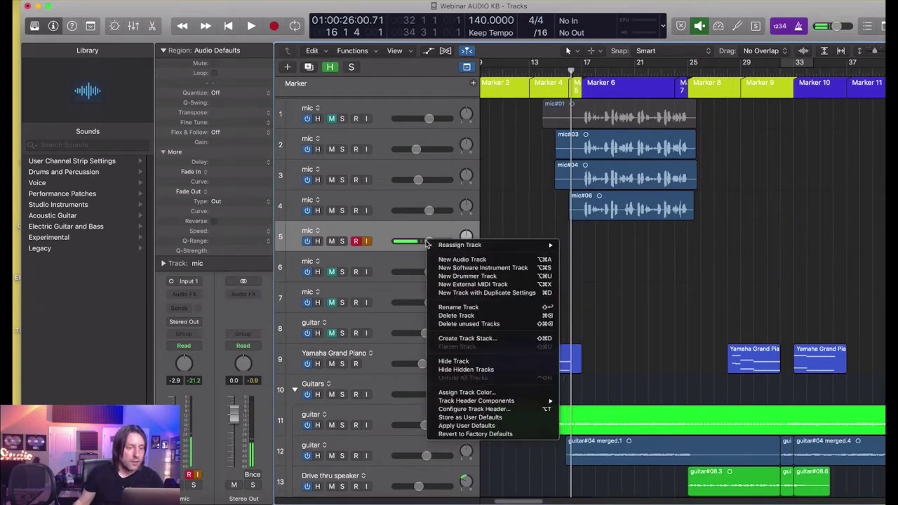
click(426, 243)
alt+click(426, 243)
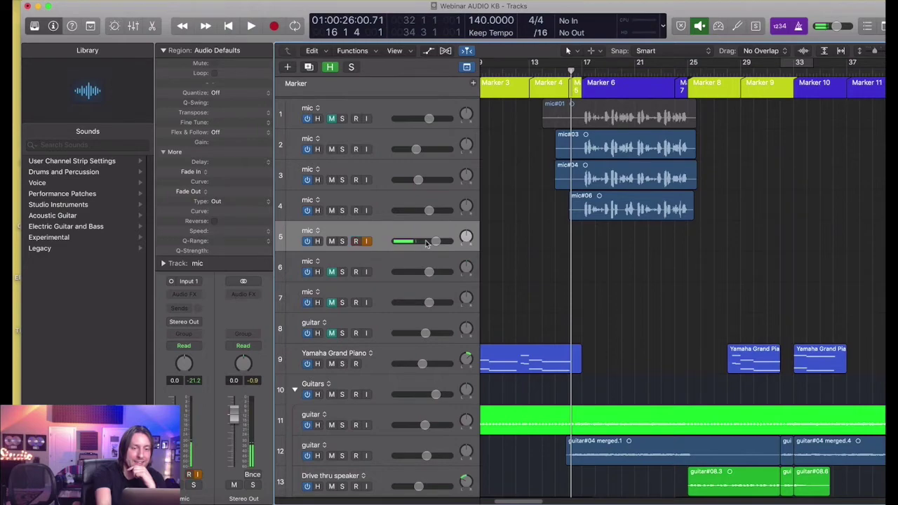
key(space)
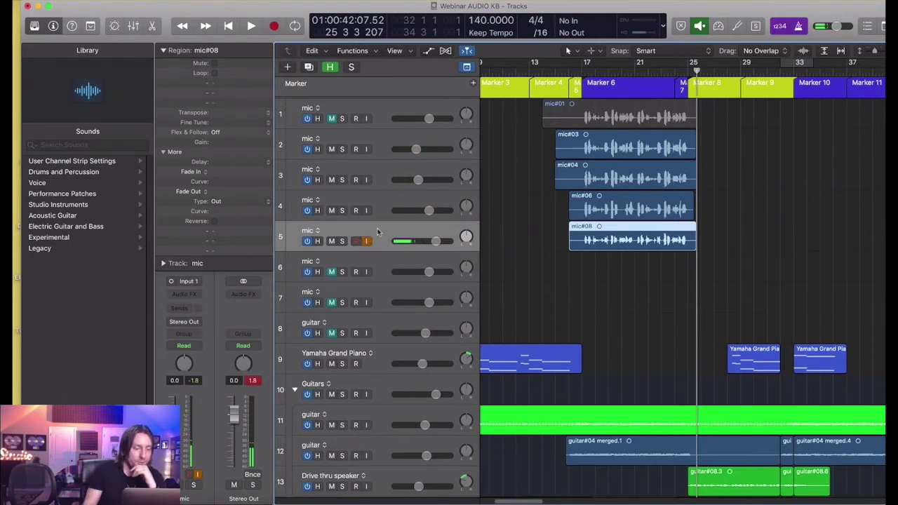
Step: Duplicate the fifth mic track and lower the volumes of the third, fourth and fifth mic tracks
key(super+d)
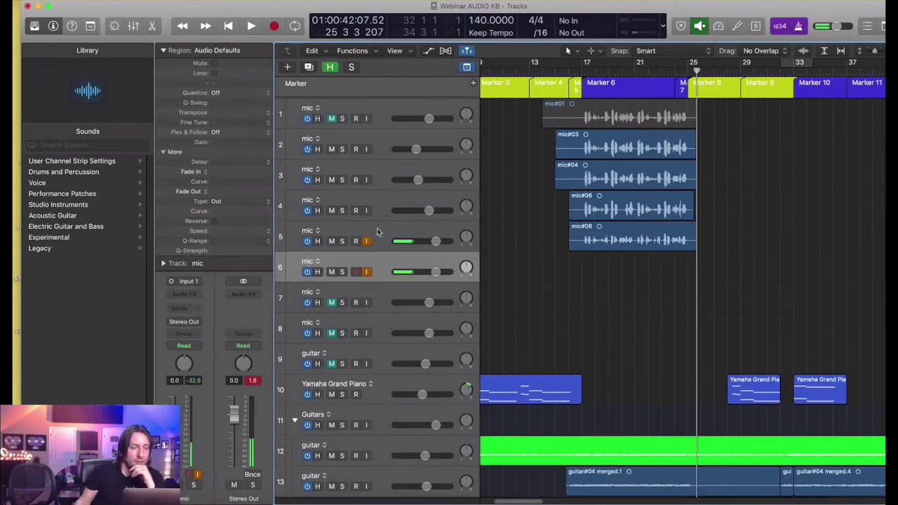
drag(434, 242, 421, 242)
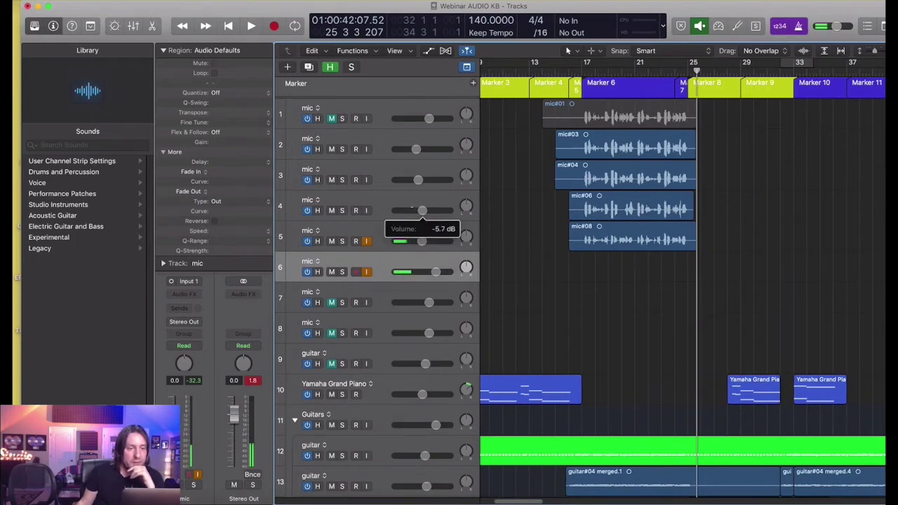
click(417, 181)
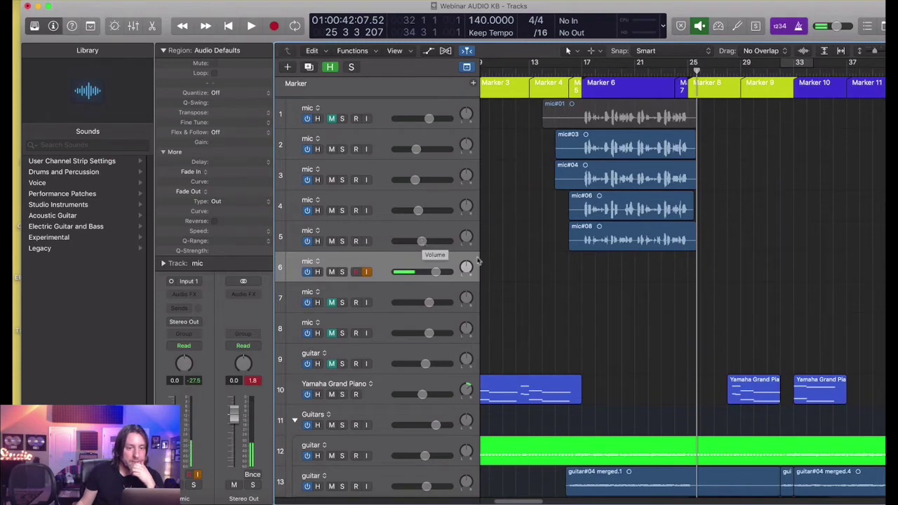
Step: Record a vocal take on the sixth mic track from bar 16 to bar 25, and turn off its input monitoring
click(570, 70)
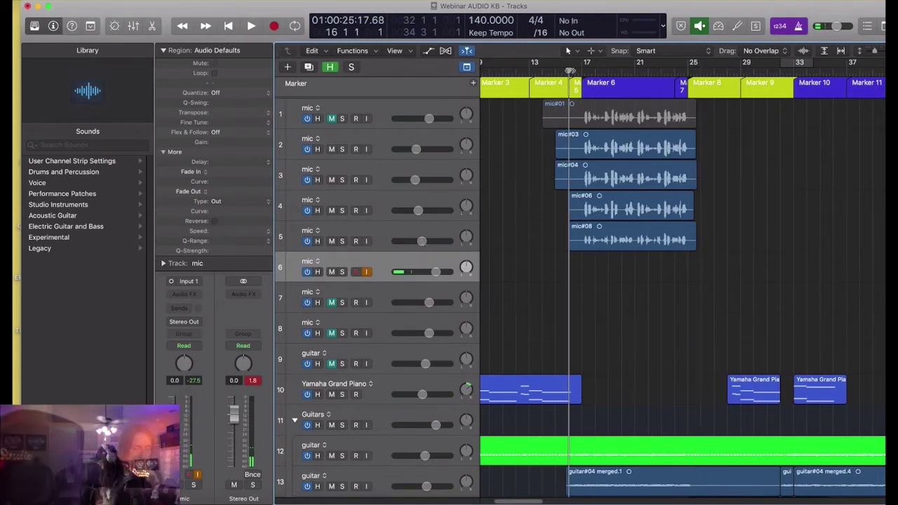
key(r)
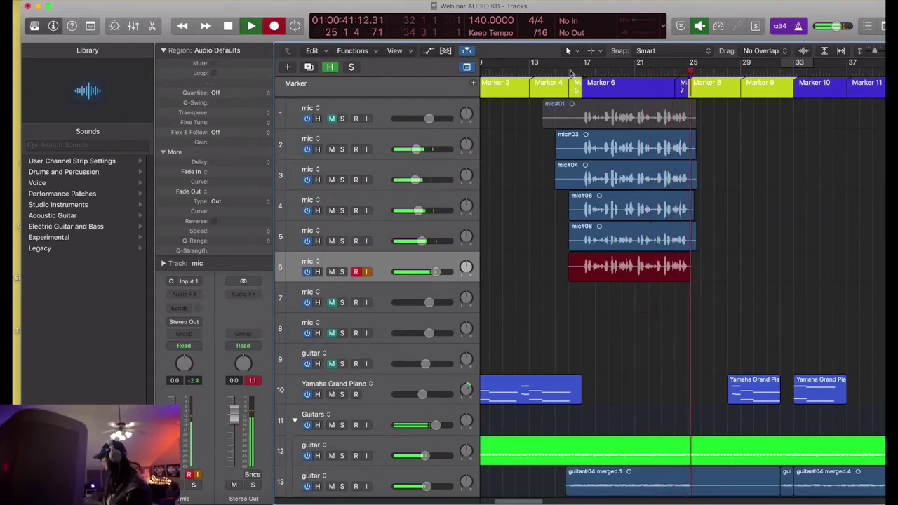
key(space)
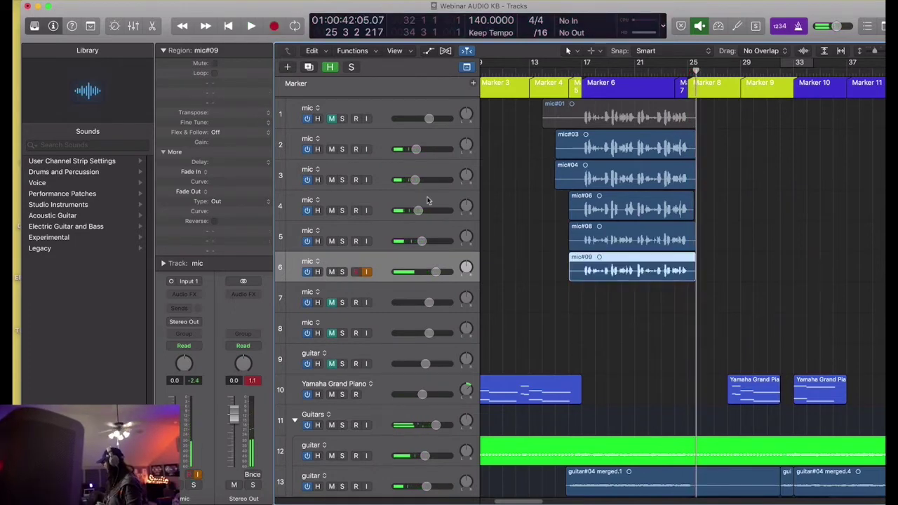
click(358, 272)
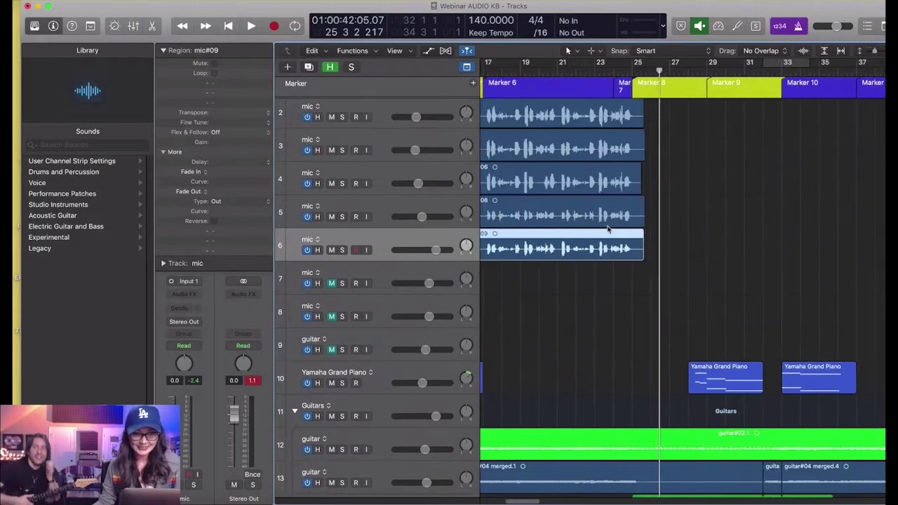
Step: Cut away the silent lead-in before bar 17 from the five vocal takes on mic tracks 2 to 6
scroll(607, 229, left, 5)
key(super+Right)
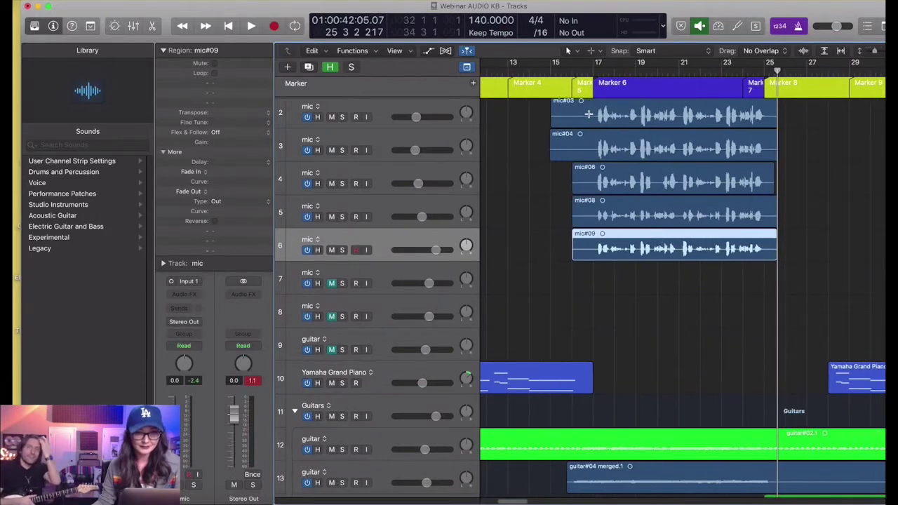
drag(589, 114, 532, 250)
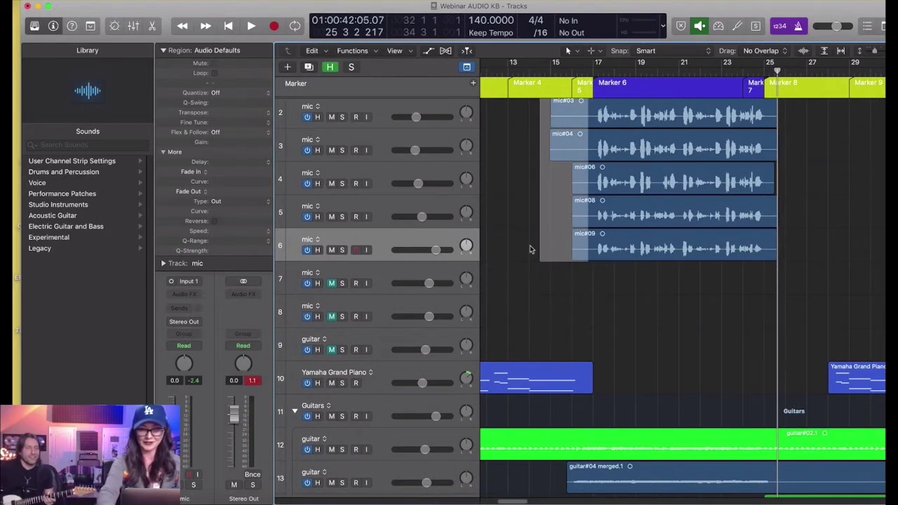
key(Delete)
Step: Cut away the silent tails after bar 25 from the five vocal takes on mic tracks 2 to 6
key(super+Right)
key(super+Right)
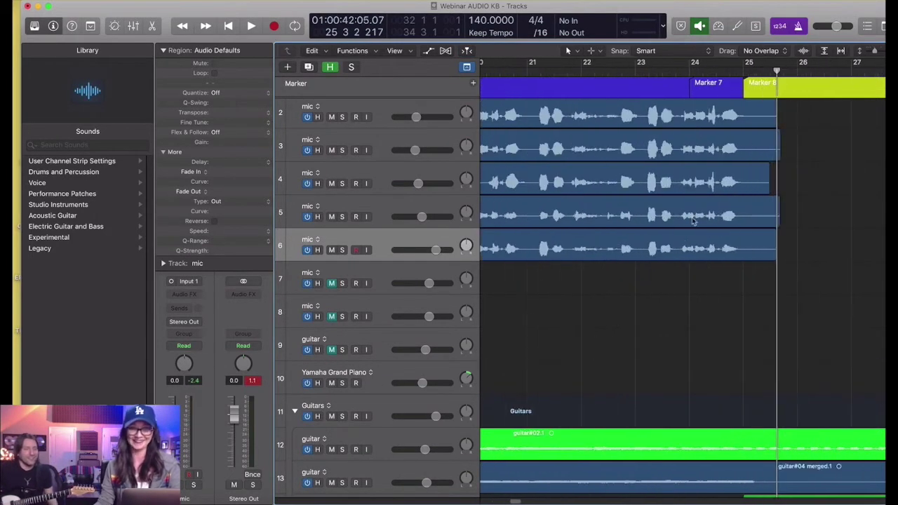
drag(761, 120, 804, 234)
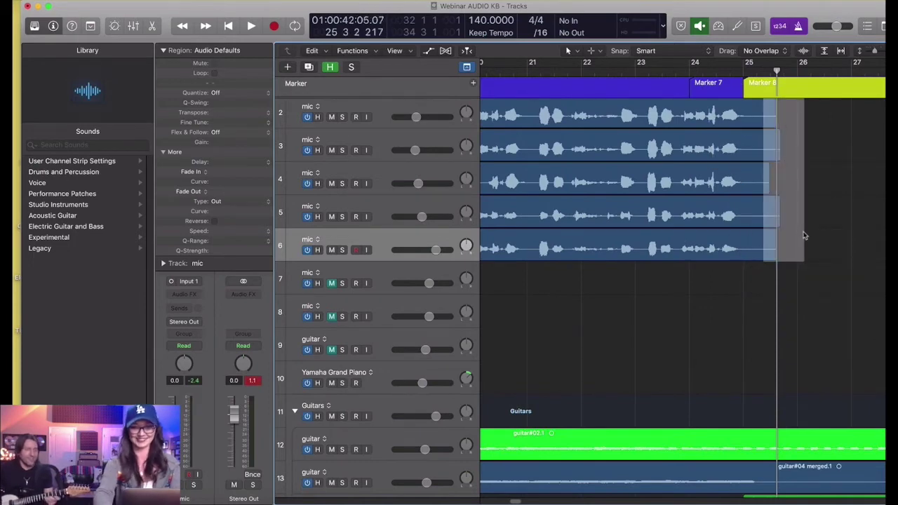
key(super+Left)
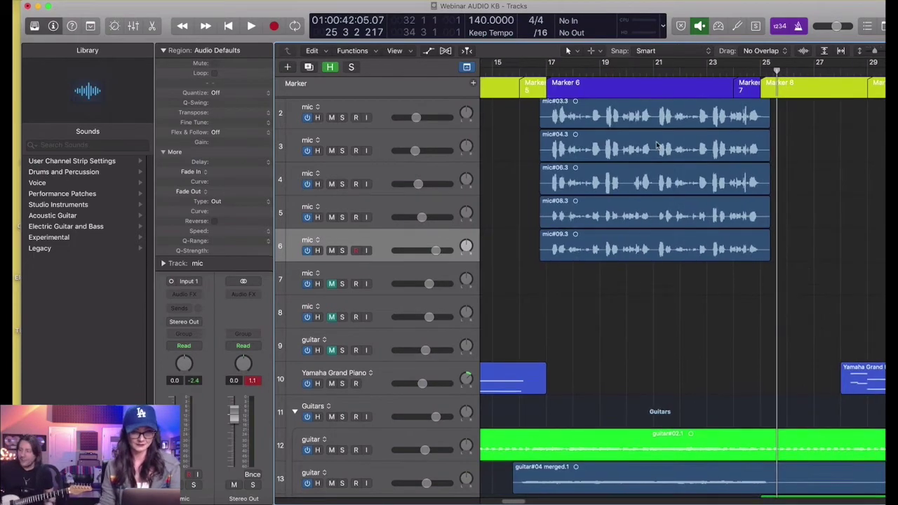
Step: Unmute the first mic track and cut away the silent start of its mic#01 region before bar 17
key(super+Up)
scroll(513, 197, up, 1)
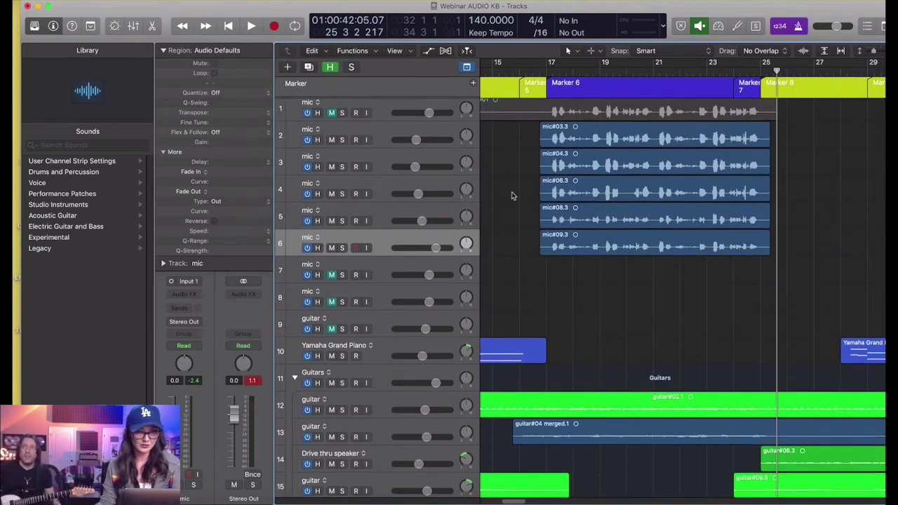
key(super+Left)
key(super+Left)
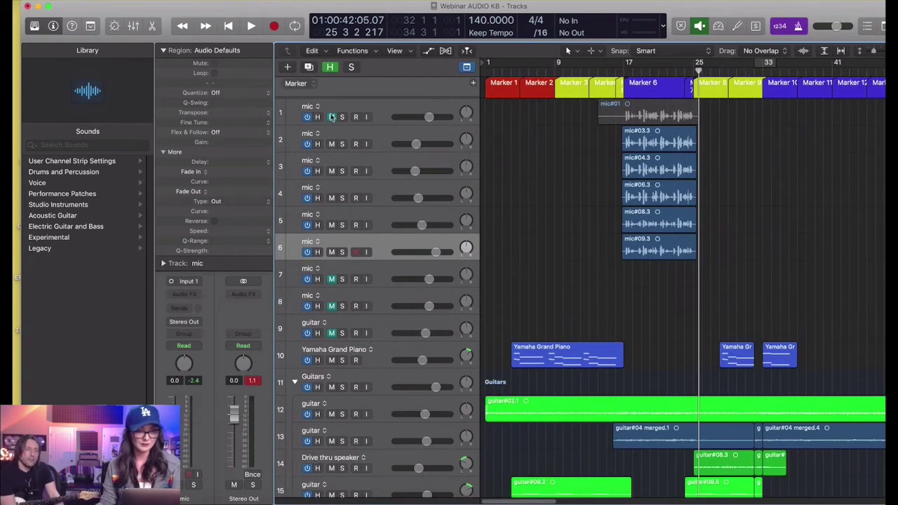
drag(618, 116, 562, 107)
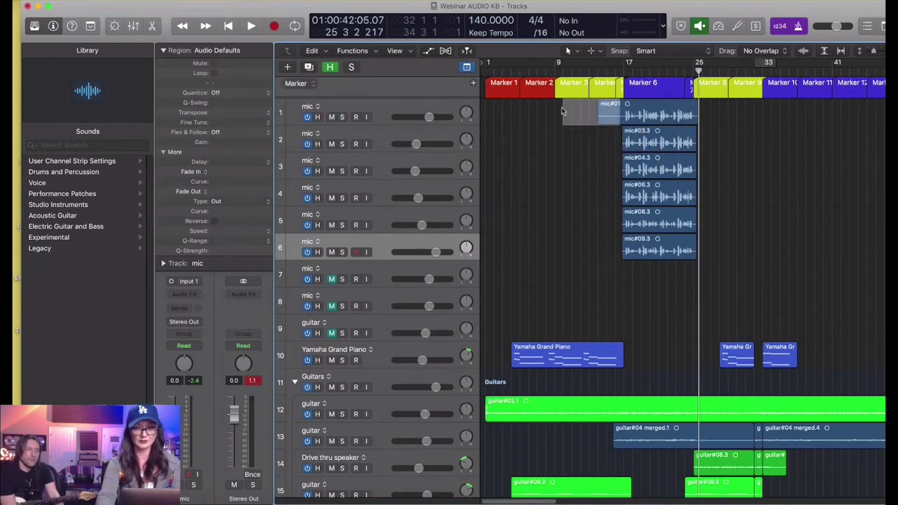
key(Delete)
Step: Name the first four mic tracks lead, lead l, lead r and ha, and mute the first one
double_click(404, 103)
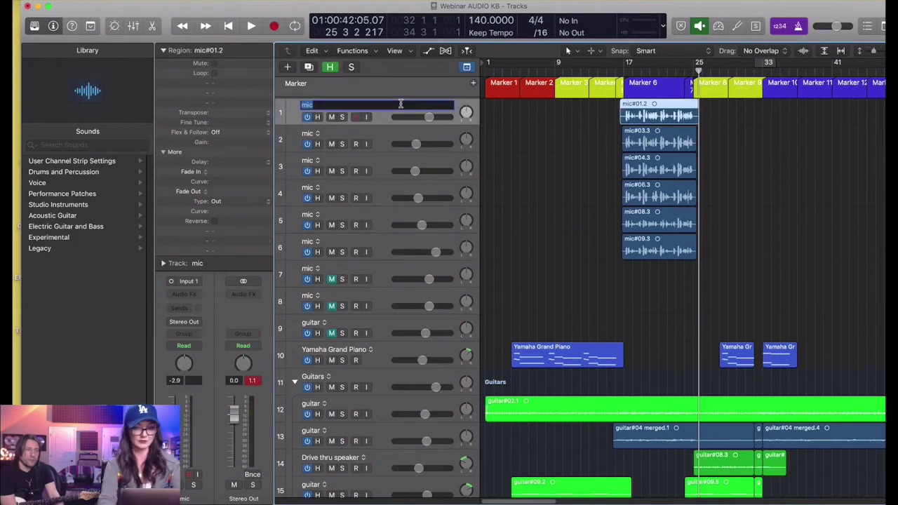
key(Tab)
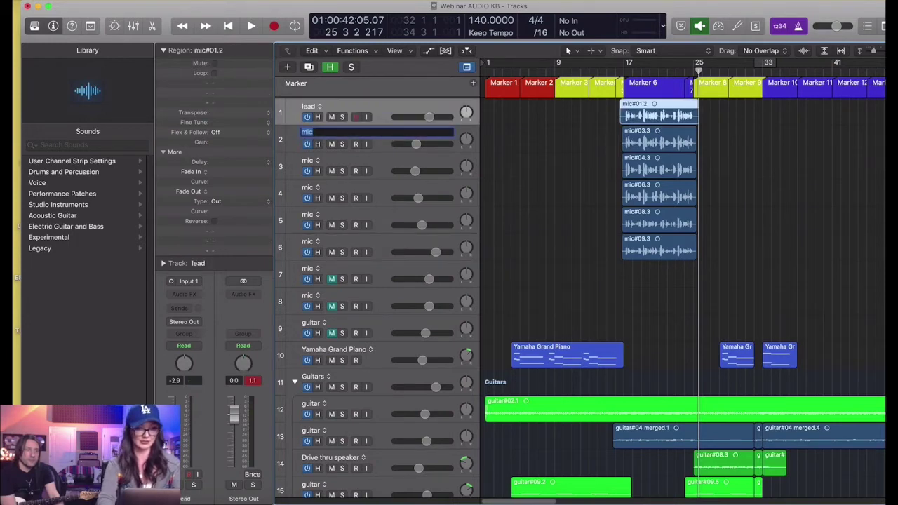
text(lead l)
key(Tab)
text(lead r)
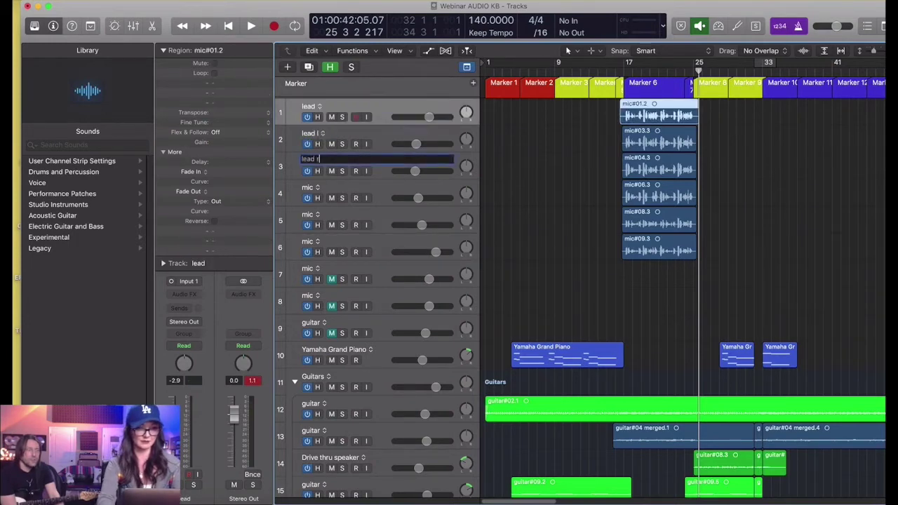
key(Tab)
text(ha)
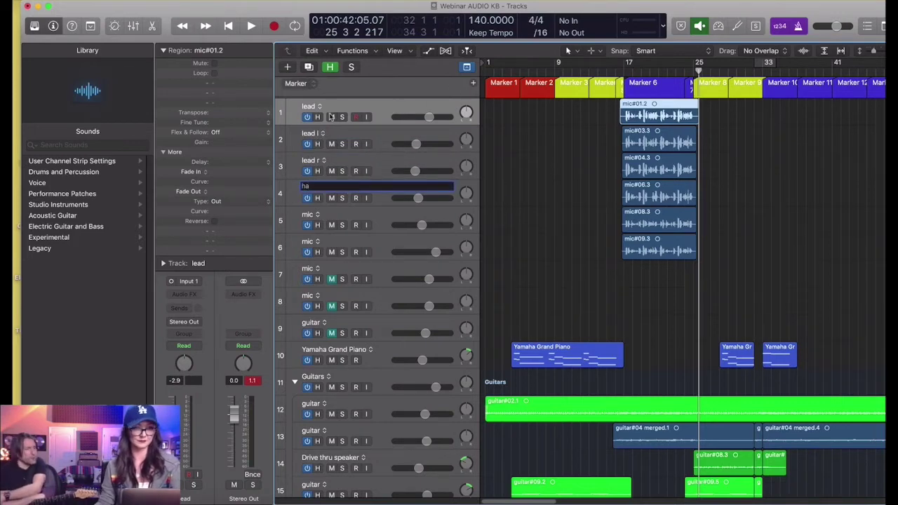
key(Return)
Step: Rename tracks 2 to 6 as Lead, Lead 2, Lead 3, Harm and Harm Dbl
double_click(343, 131)
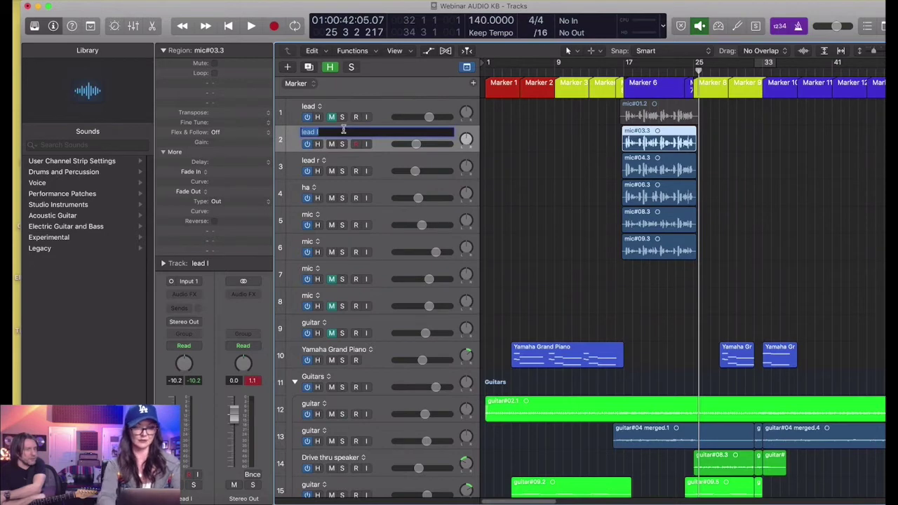
text(Lead)
key(Tab)
text(Le)
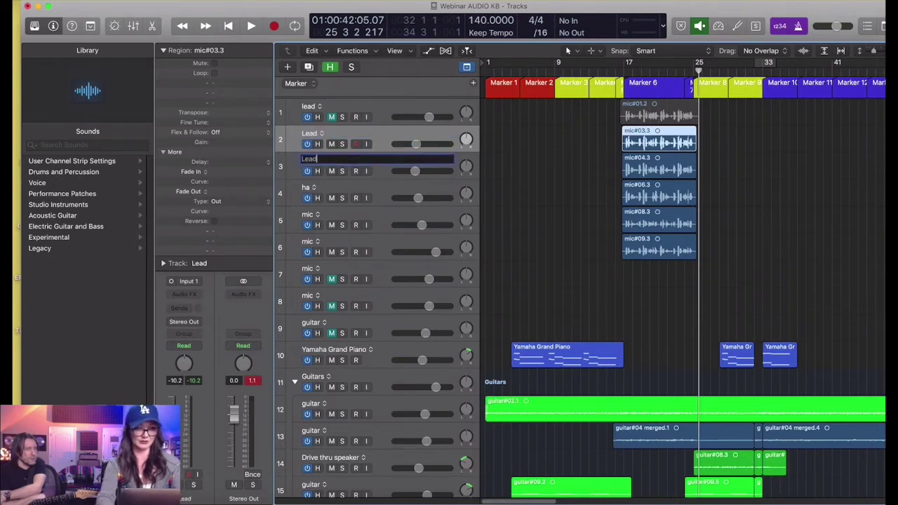
key(Tab)
text(Le)
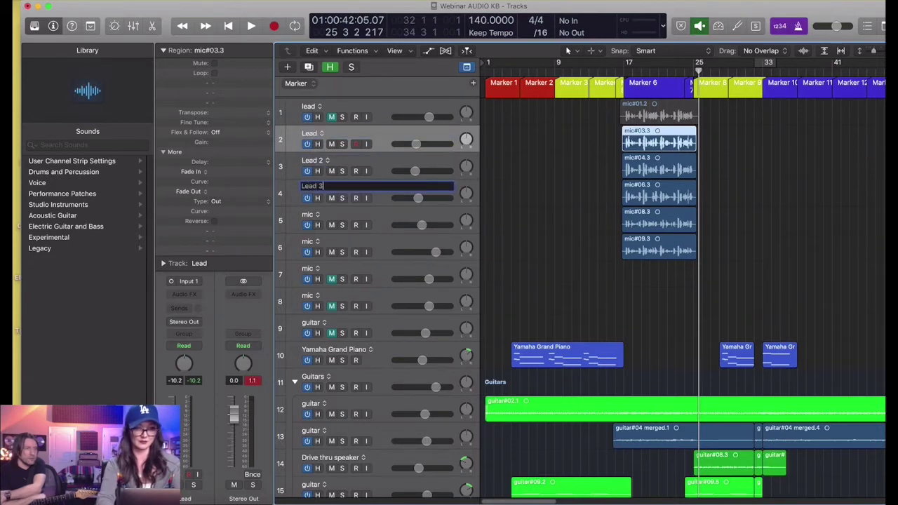
key(Tab)
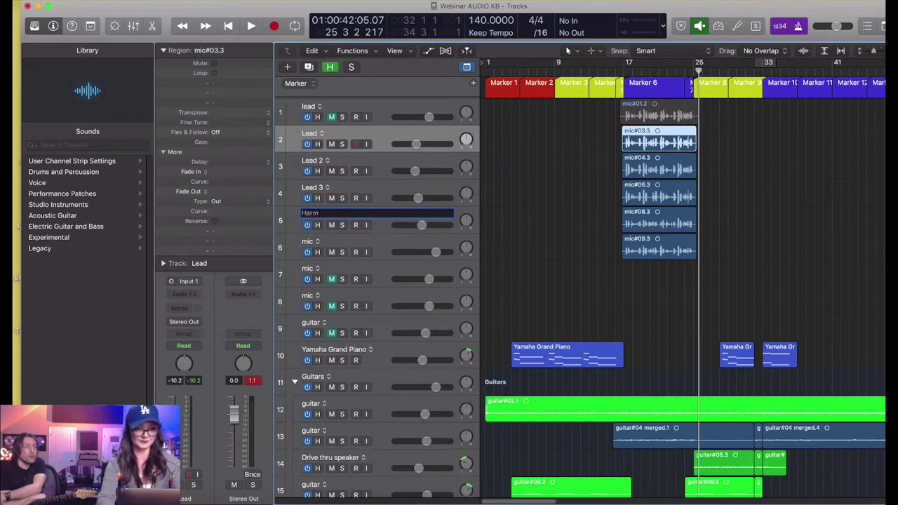
key(Tab)
text(Harm)
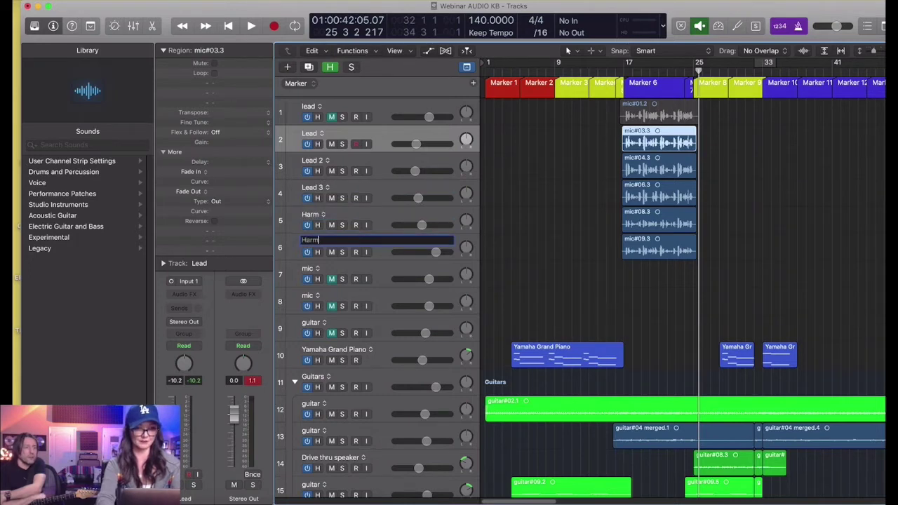
text( Dbl)
key(Return)
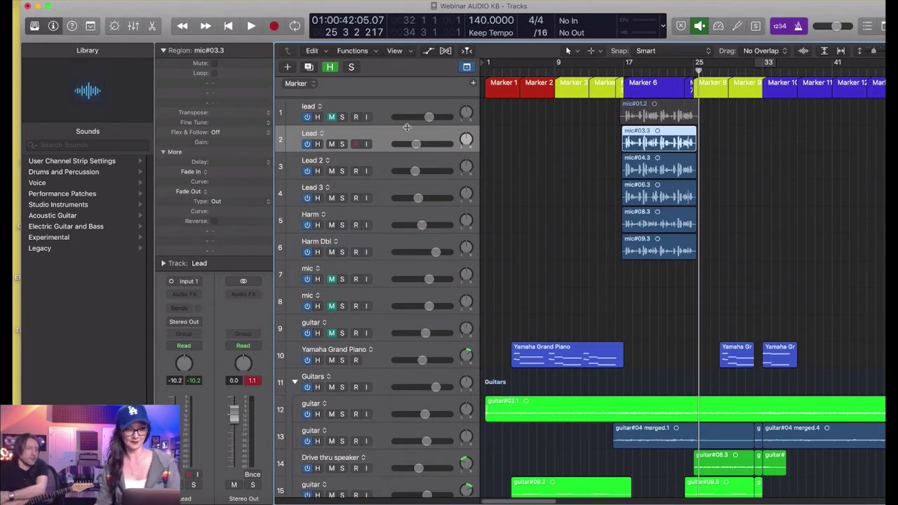
Step: Raise the Lead track's volume to -4.1 dB, lower Lead 2 and Lead 3, and pan those two left and right
drag(416, 142, 413, 197)
drag(466, 166, 466, 158)
drag(467, 194, 467, 188)
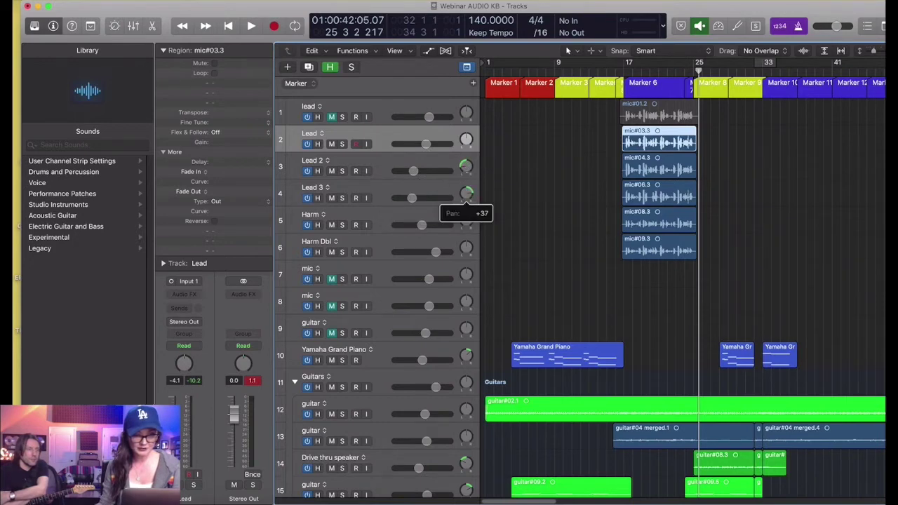
Step: Pan the Harm and Harm Dbl tracks and lower their volumes beneath the lead vocal
drag(466, 221, 413, 172)
click(466, 247)
scroll(486, 192, down, 1)
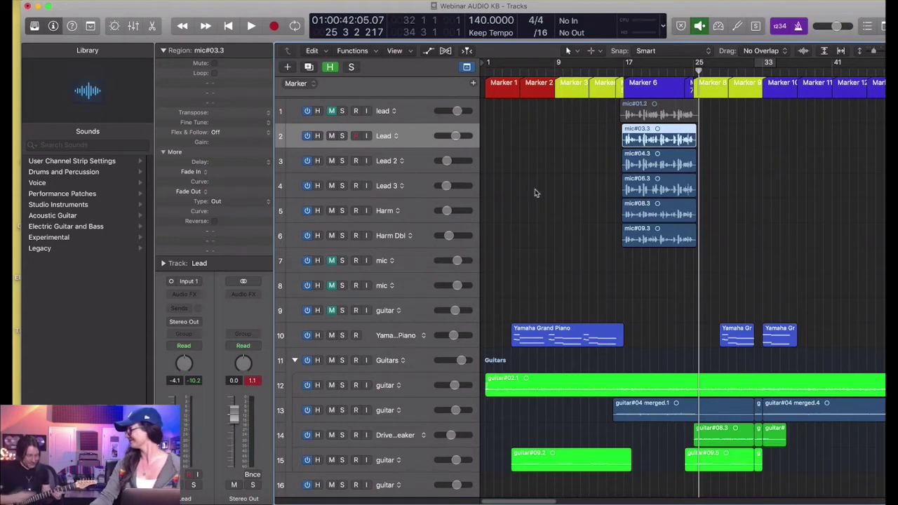
Step: Group the Lead, Lead 2, Lead 3, Harm and Harm Dbl tracks into a summing track stack
shift+click(423, 241)
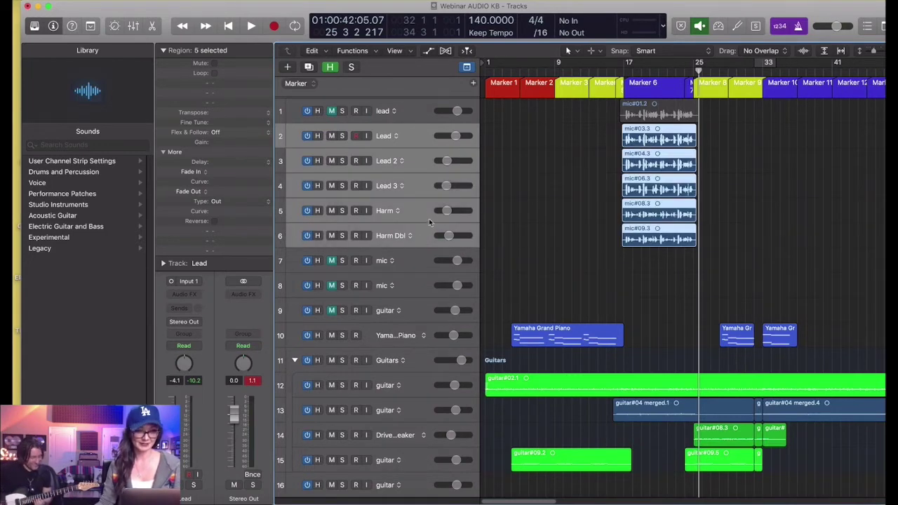
click(417, 215)
click(431, 147)
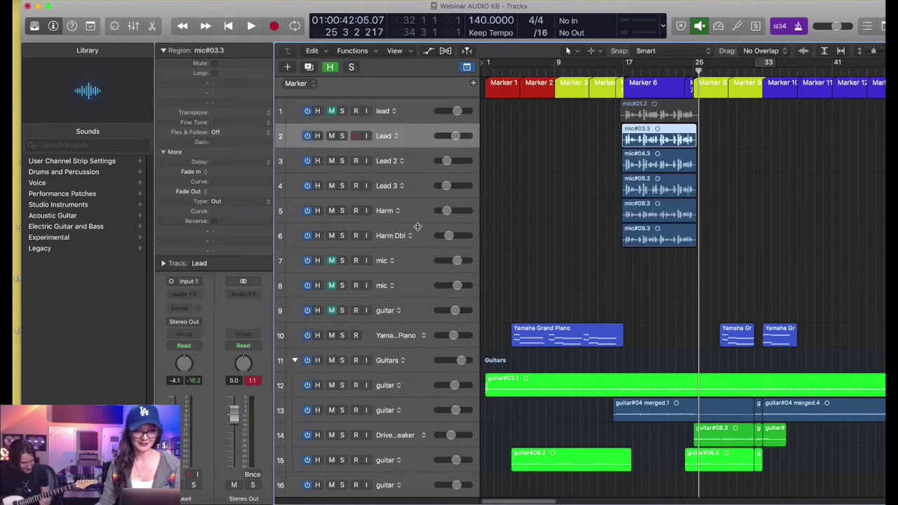
shift+click(419, 233)
right_click(421, 236)
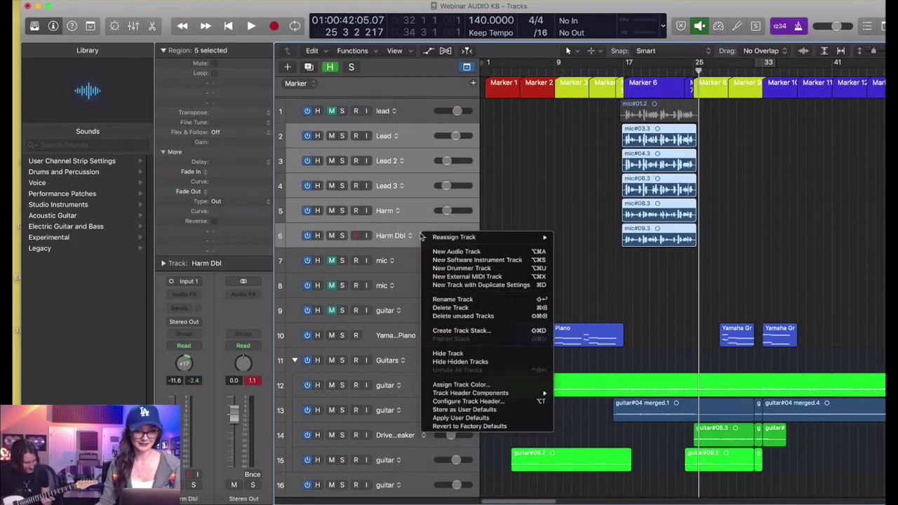
click(459, 331)
click(558, 90)
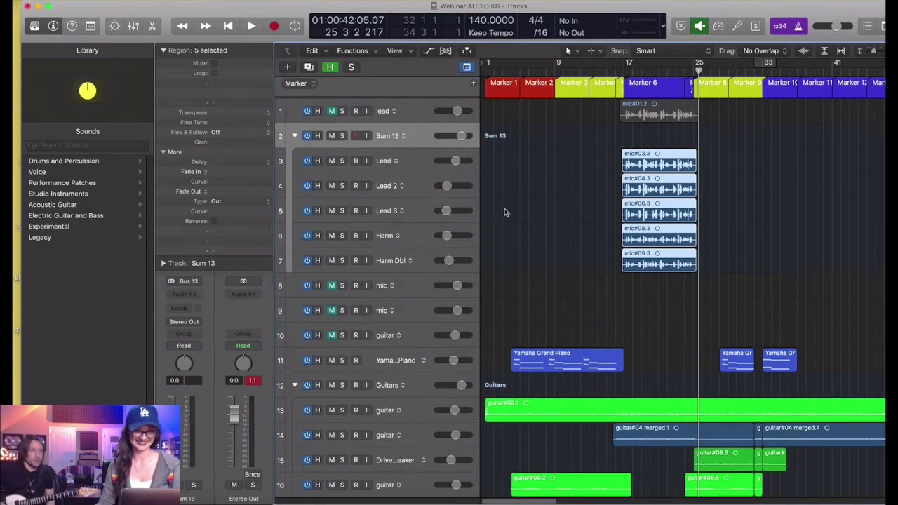
Step: Rename the new vocal stack as Vox, and collapse and mute it
click(413, 145)
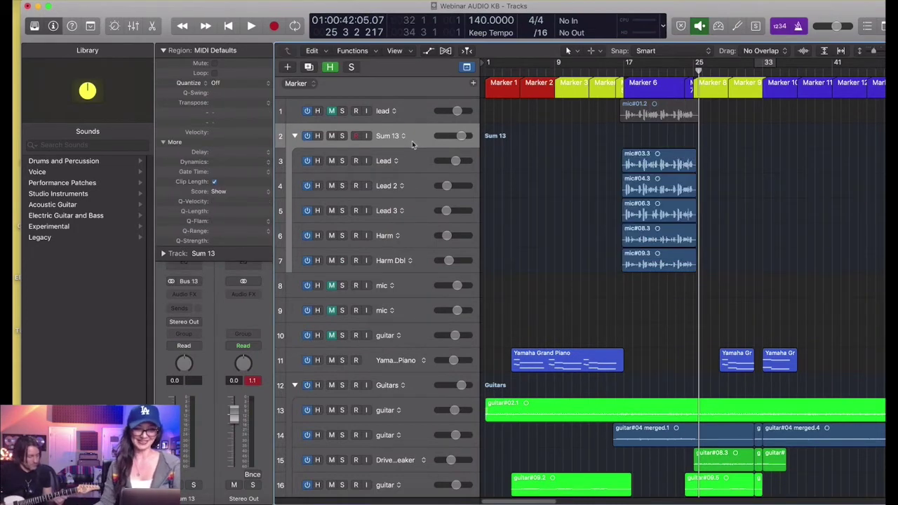
double_click(412, 143)
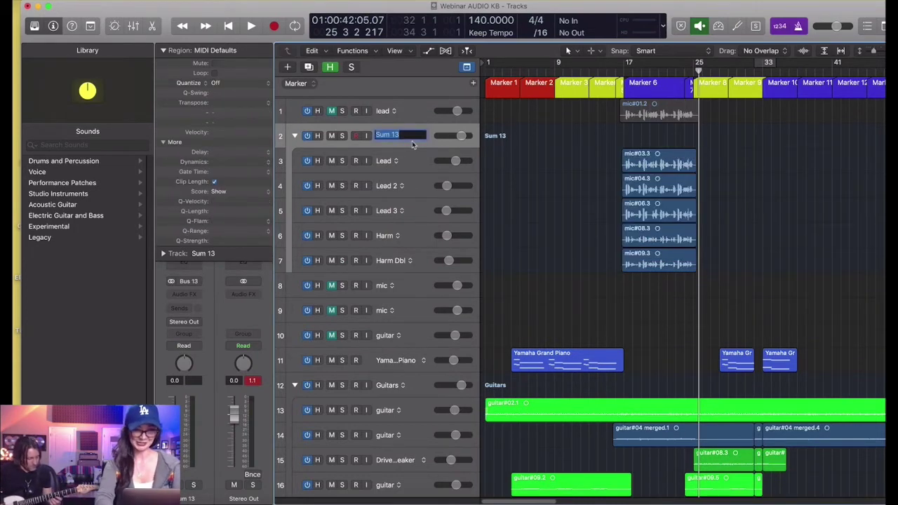
text(Vox)
key(Return)
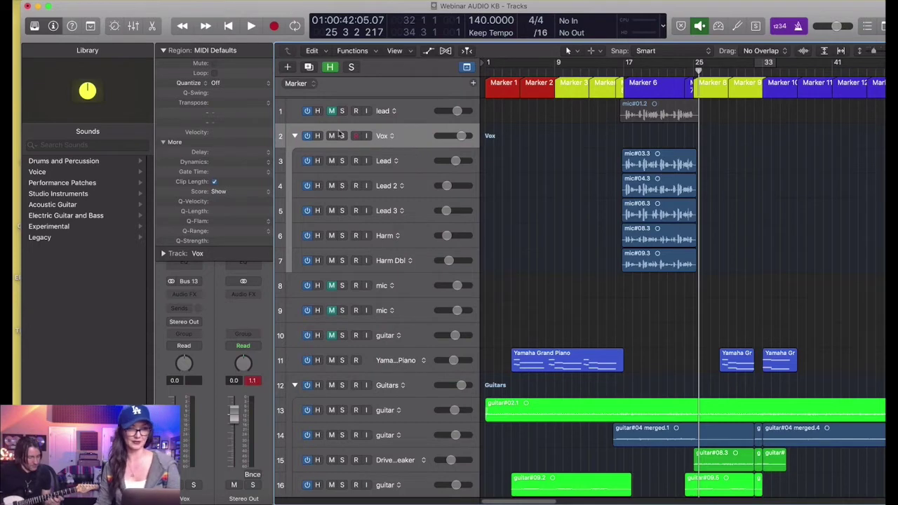
click(294, 136)
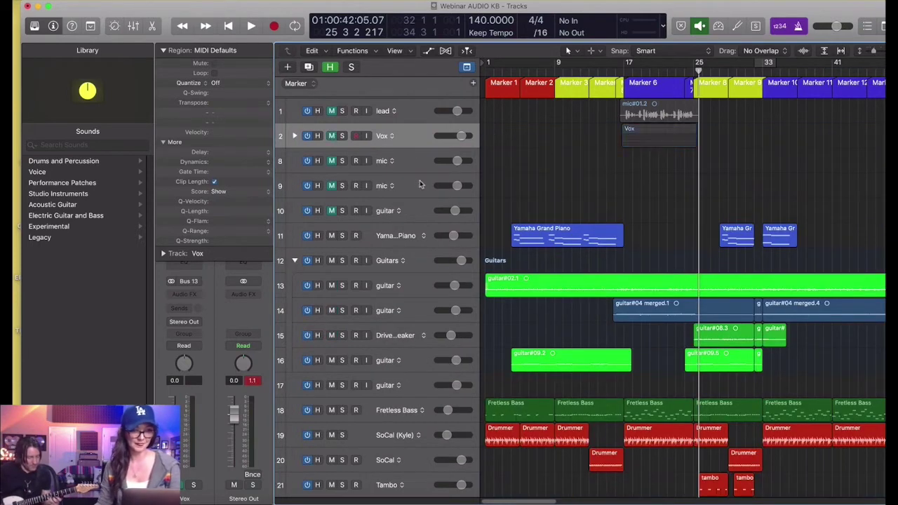
Step: Replace guitar track 10 with a duplicate of the Guitars stack's first track, set to 0.0 dB and moved above the piano
click(412, 211)
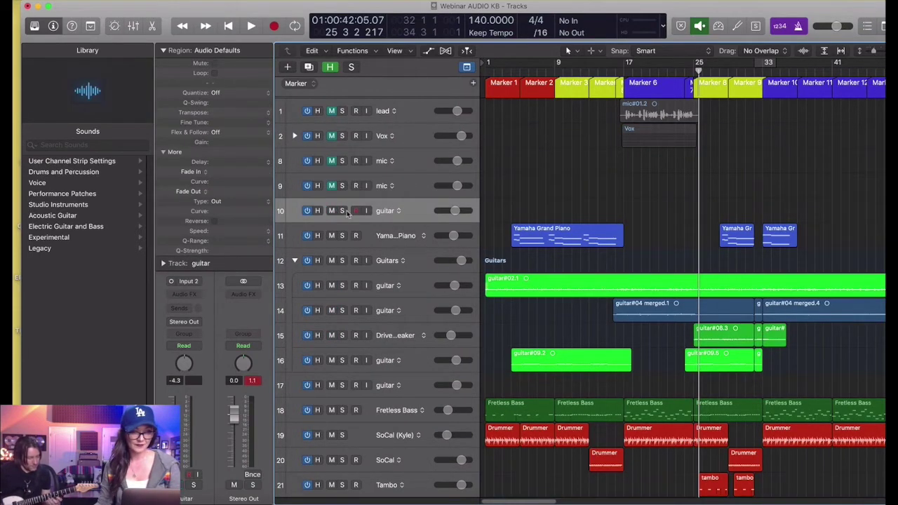
key(super+Down)
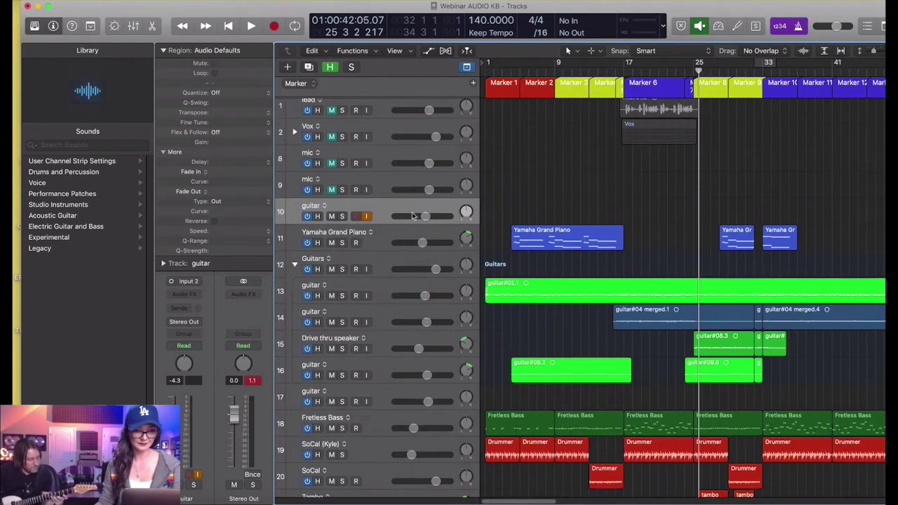
click(386, 286)
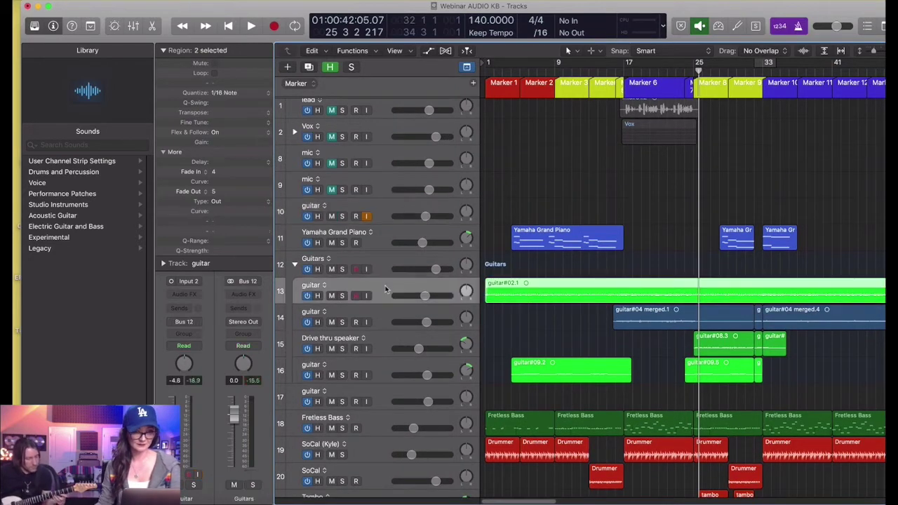
key(super+d)
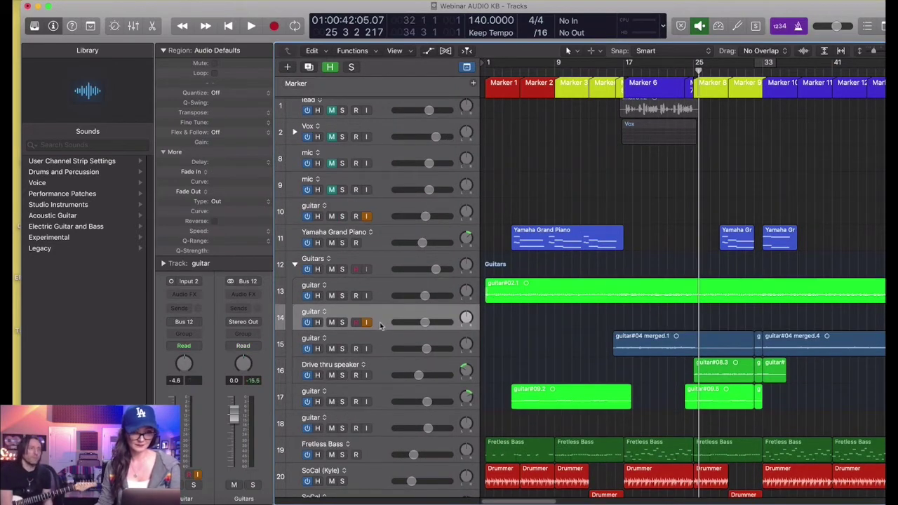
alt+click(414, 321)
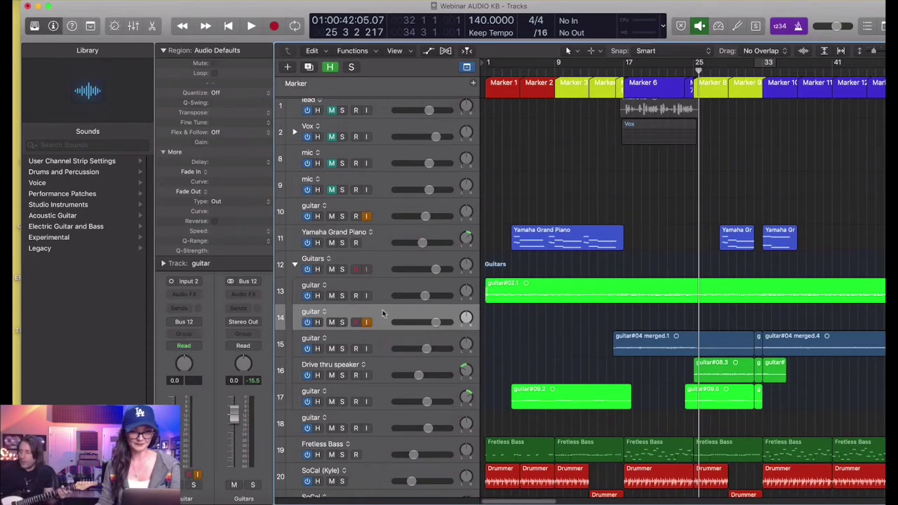
drag(381, 316, 381, 236)
key(super+BackSpace)
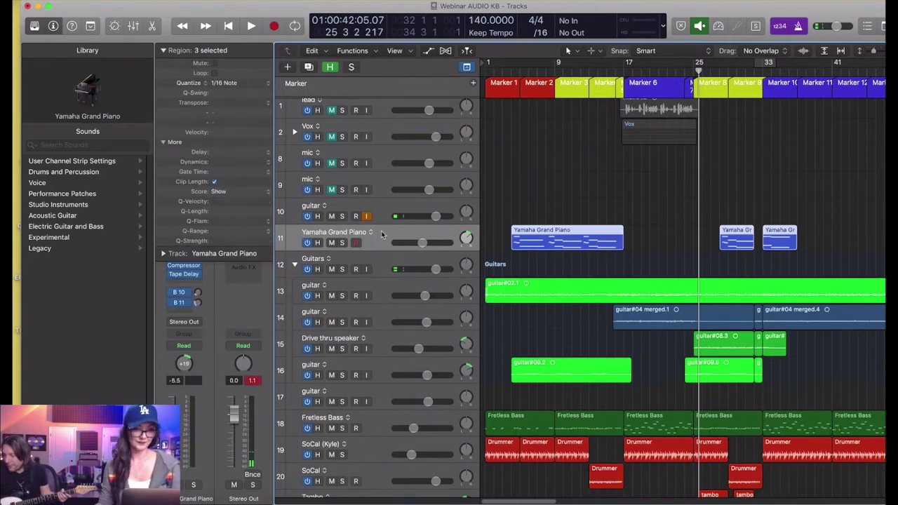
Step: Duplicate the Yamaha Grand Piano track and arm the copy for recording
key(super+d)
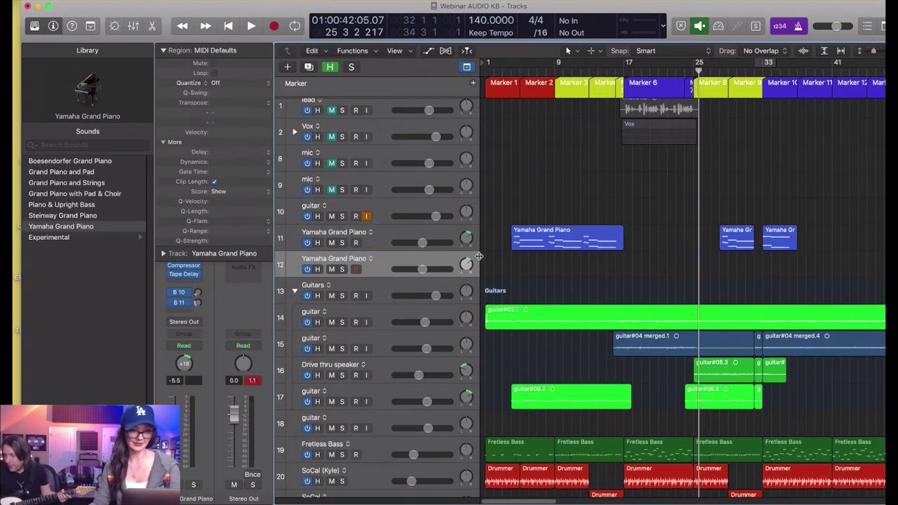
click(357, 269)
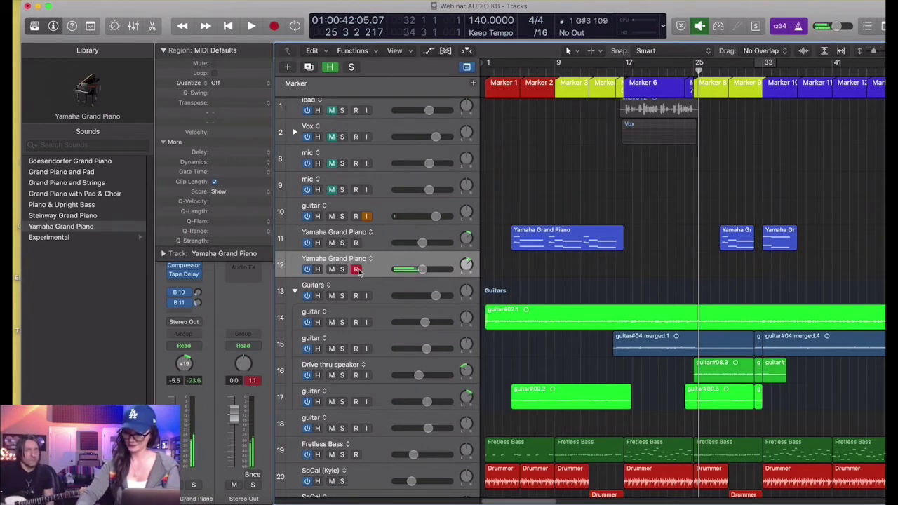
mouse_move(171, 275)
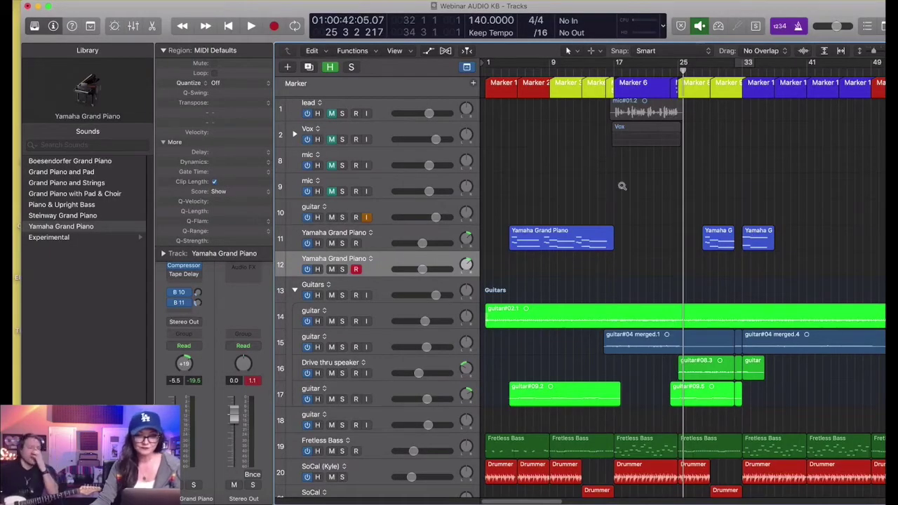
Step: Move the playhead to bar 5 and arm the guitar track above the piano tracks for recording
scroll(623, 186, down, 1)
scroll(491, 133, down, 1)
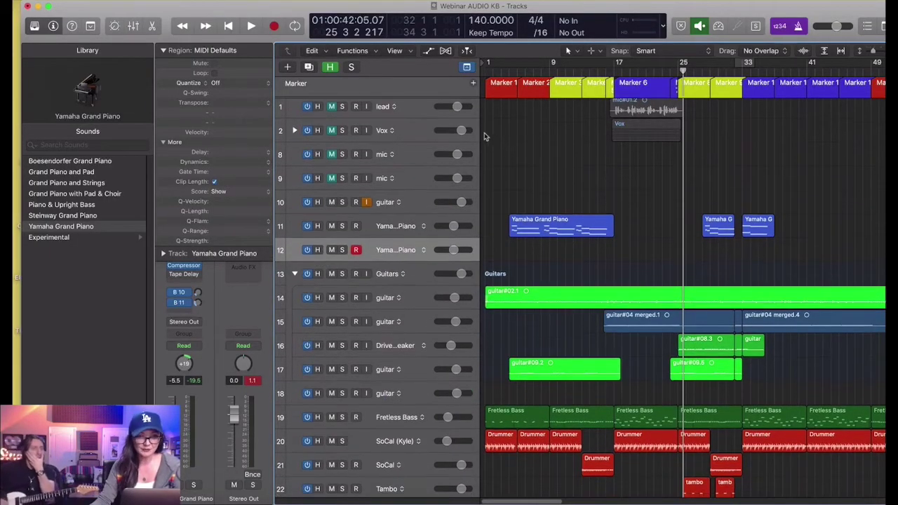
drag(483, 135, 466, 133)
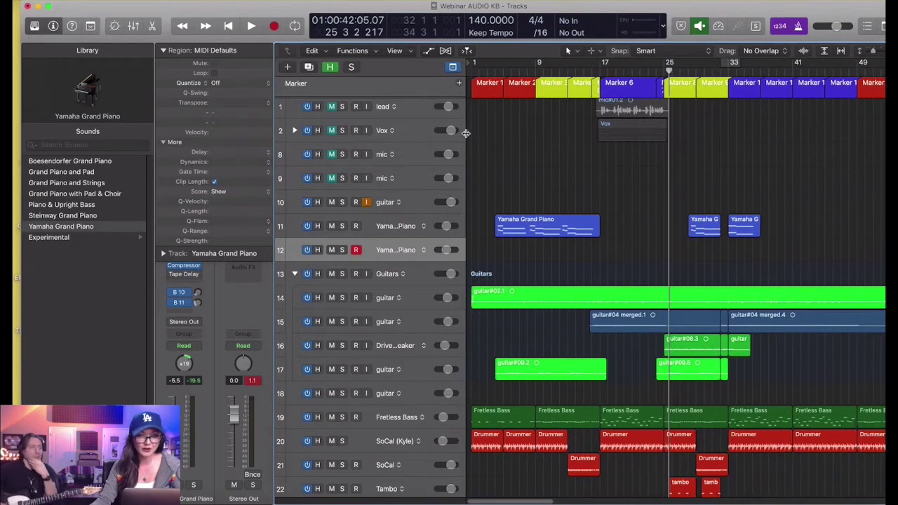
click(504, 73)
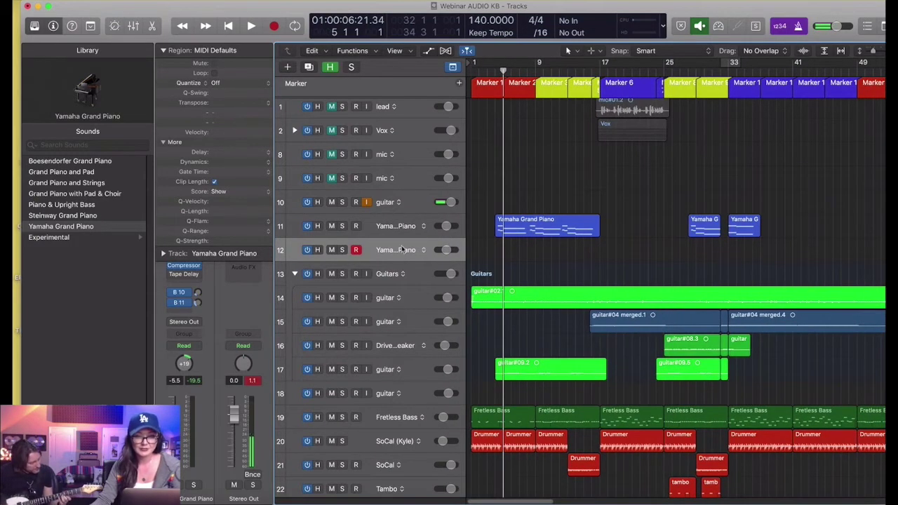
click(372, 204)
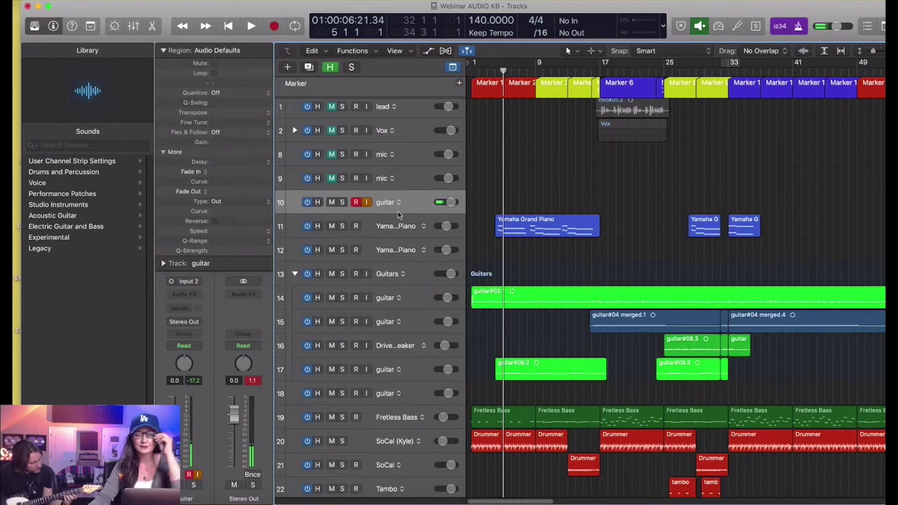
Step: Record a guitar take on track 10, starting from bar 4
scroll(489, 217, up, 5)
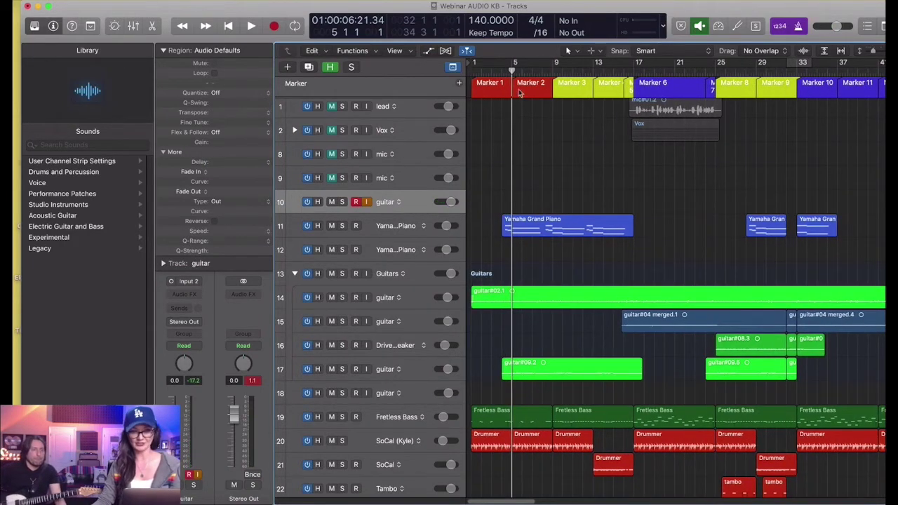
click(504, 70)
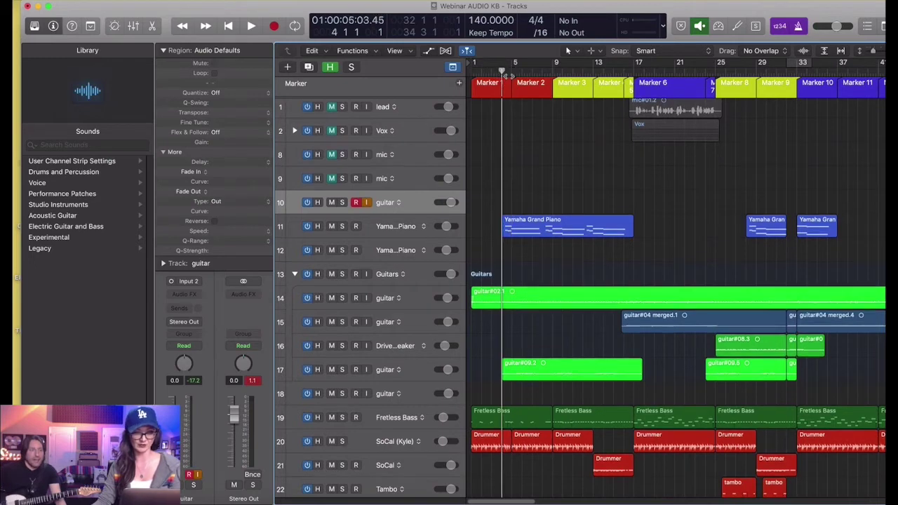
scroll(509, 75, down, 3)
scroll(508, 76, up, 6)
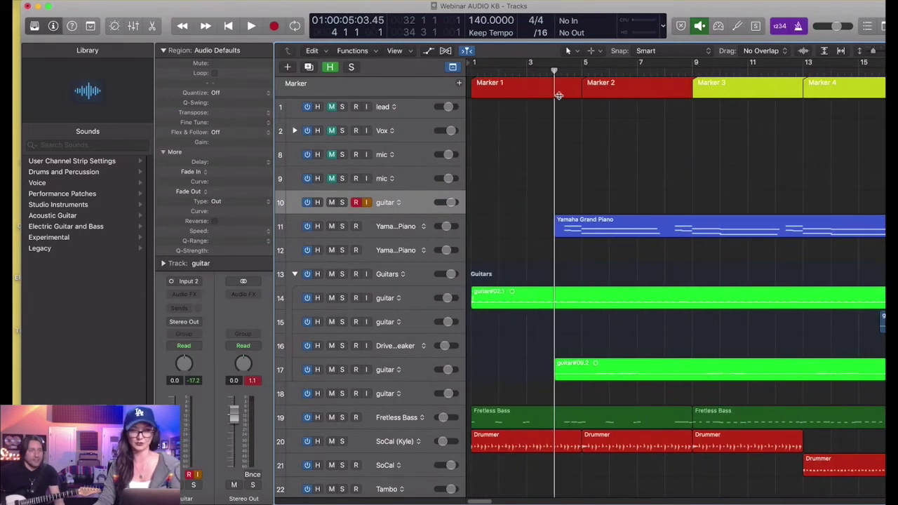
key(space)
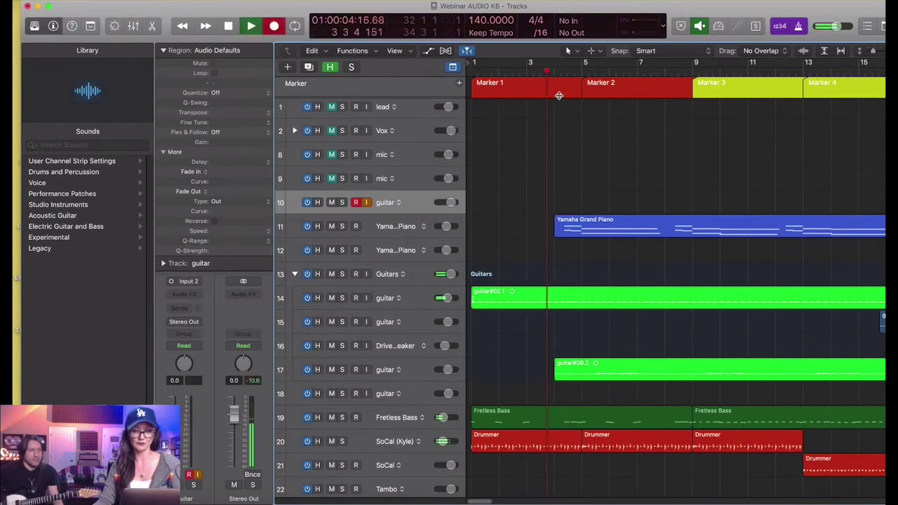
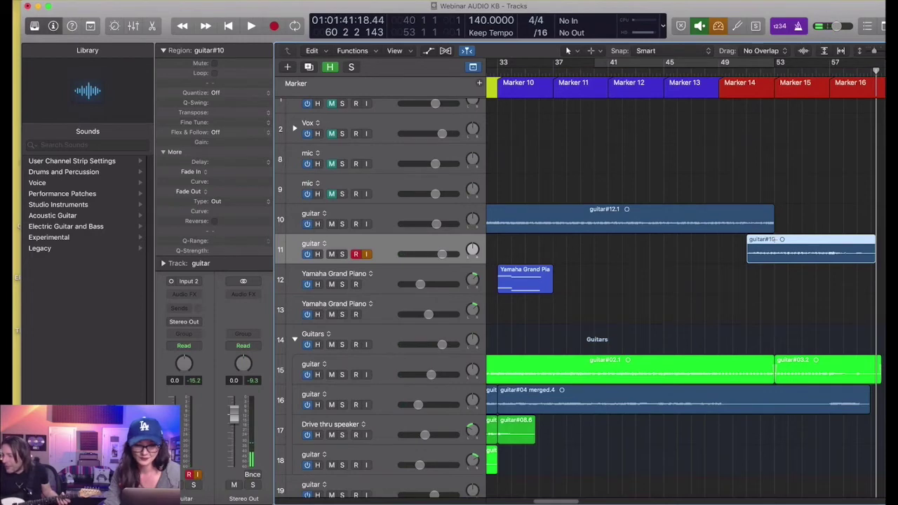
Step: Move the guitar#10 take from bar 53 onward to track 10, delete its earlier part and trim the end to about bar 59
super+double_click(775, 243)
drag(786, 241, 786, 227)
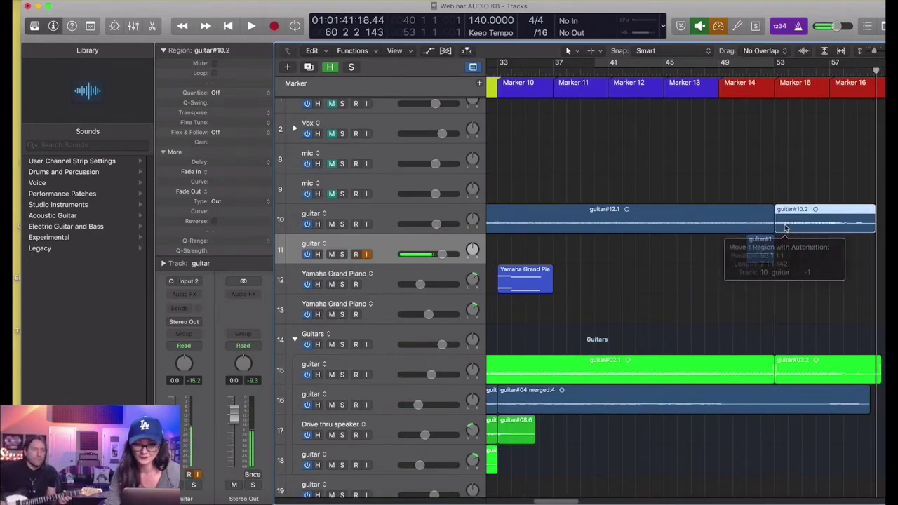
scroll(779, 232, right, 3)
click(694, 261)
key(Delete)
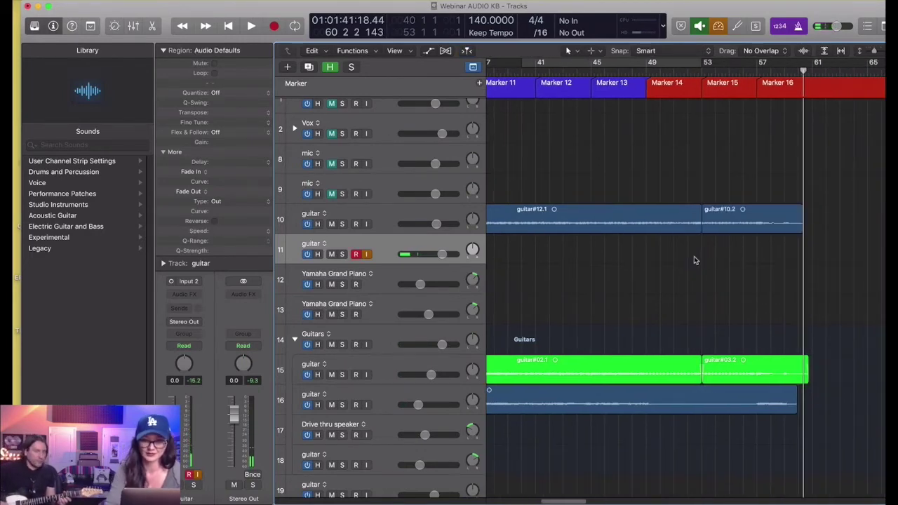
drag(784, 222, 806, 230)
key(Delete)
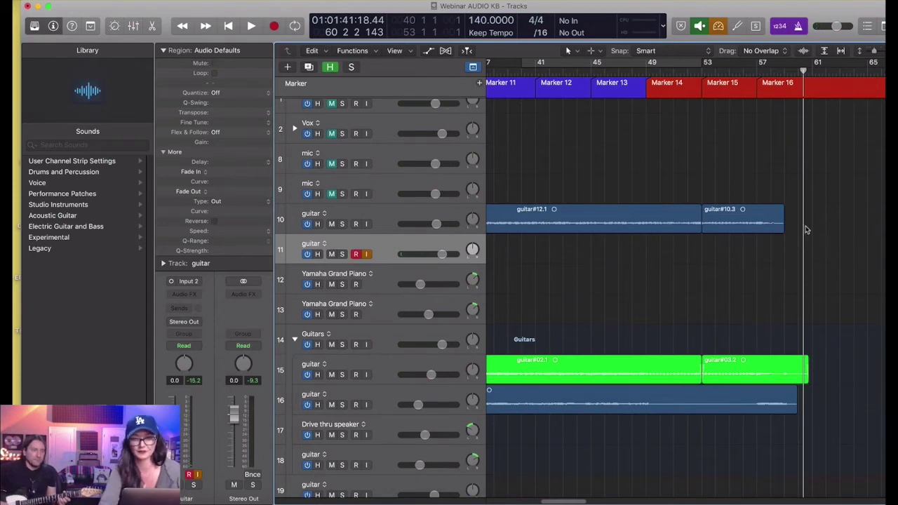
Step: Record a short closing guitar take on track 11 from bar 58 to about bar 60
click(772, 73)
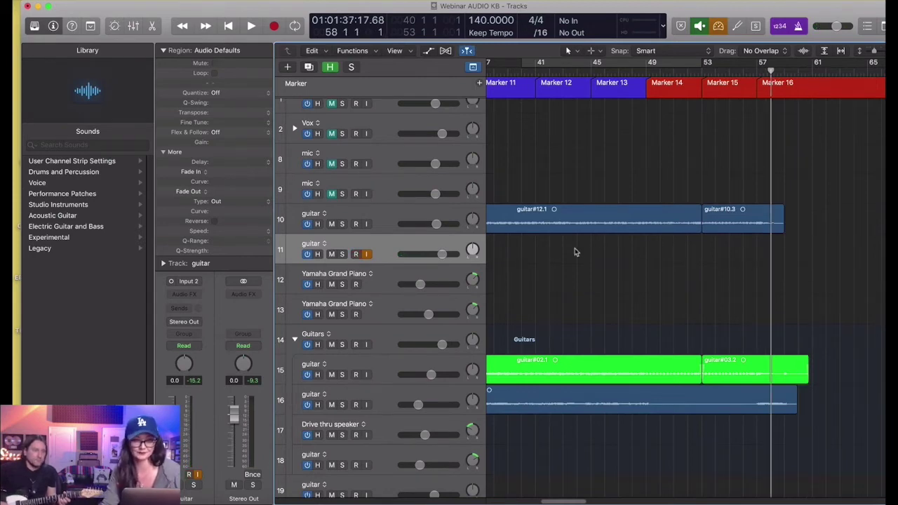
key(r)
key(r)
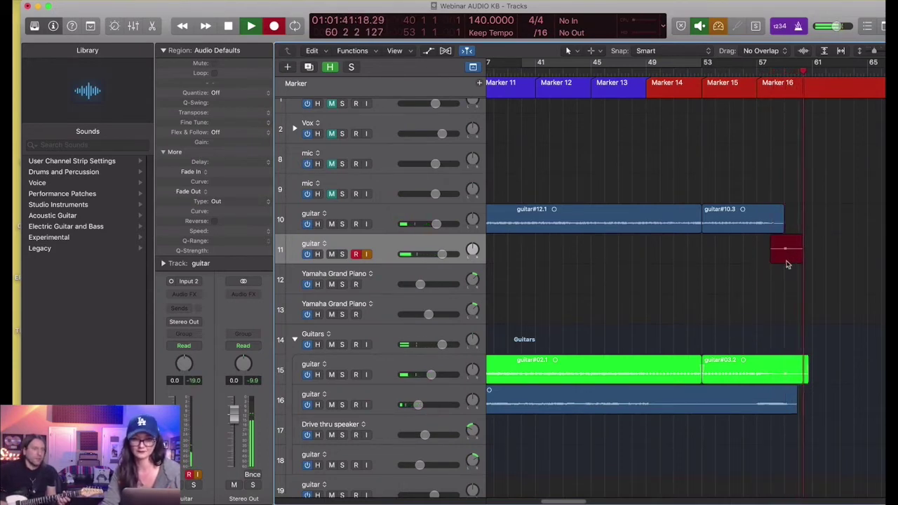
key(space)
Step: Try splitting the guitar#12.1 region on track 10 at bar 33, and undo the split
key(super+Right)
key(super+Right)
key(super+Right)
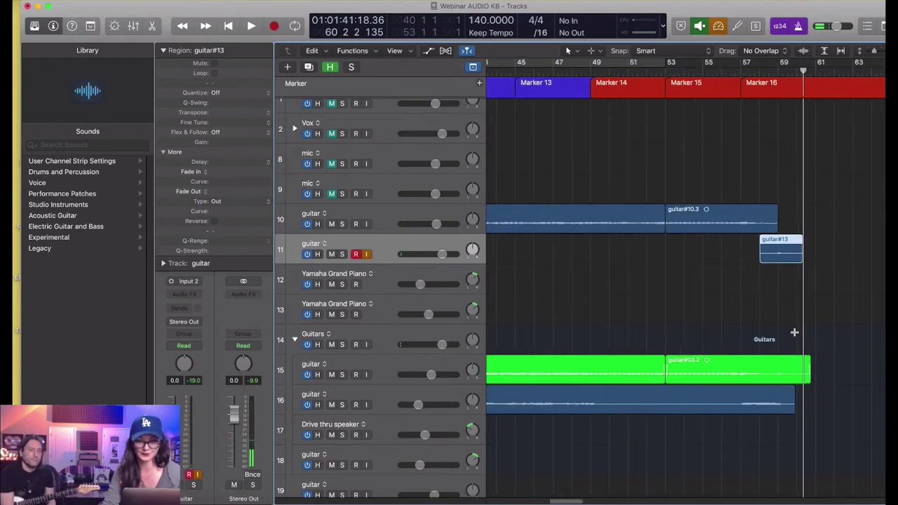
key(super+Left)
key(super+Left)
key(super+Left)
scroll(649, 222, left, 1)
scroll(649, 222, left, 3)
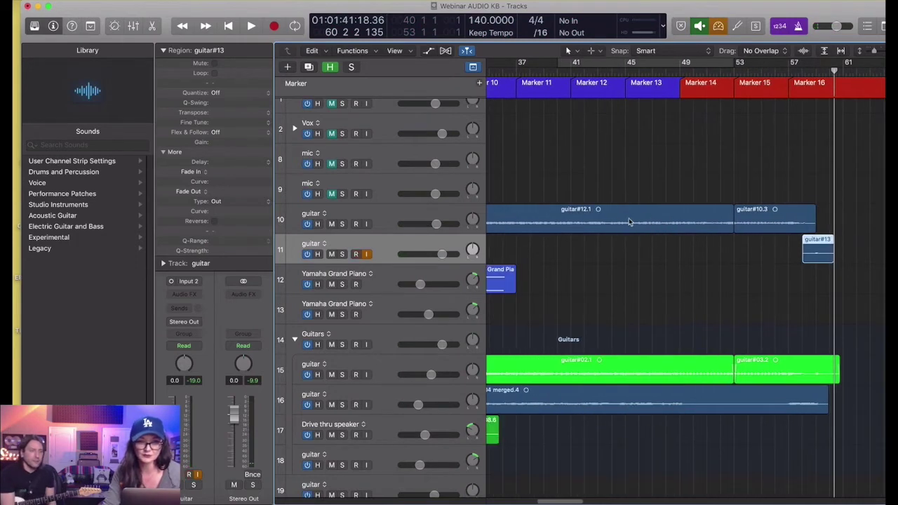
click(510, 215)
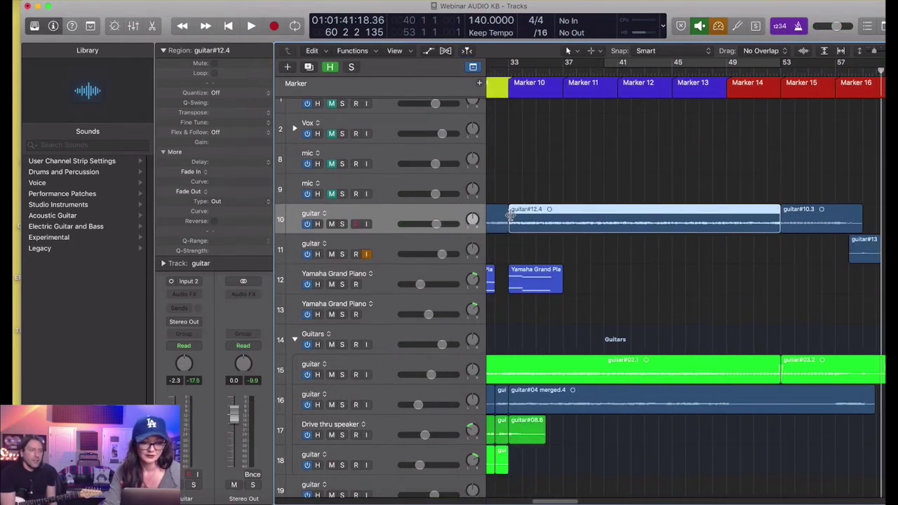
key(super+z)
scroll(638, 204, left, 10)
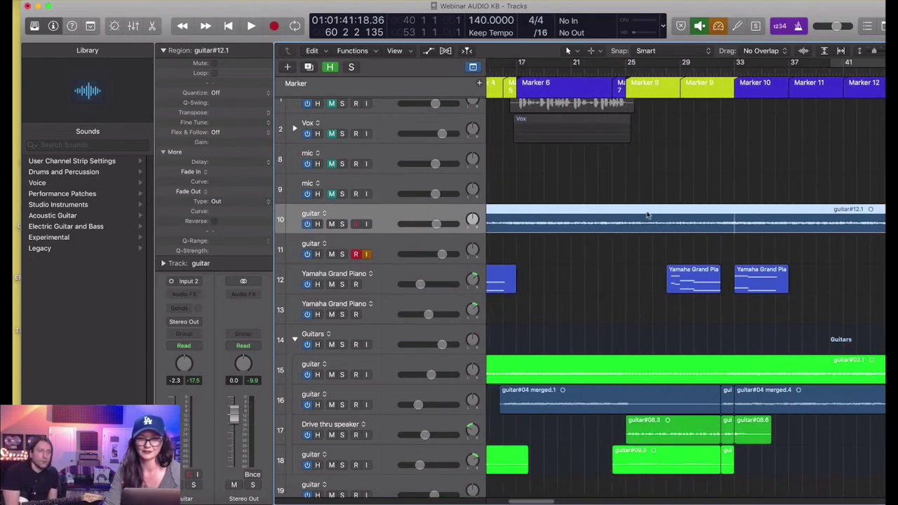
Step: Try cutting bars 17 to 25 out of the guitar#12.1 region on track 10, and undo the deletion and both splits
scroll(638, 190, left, 3)
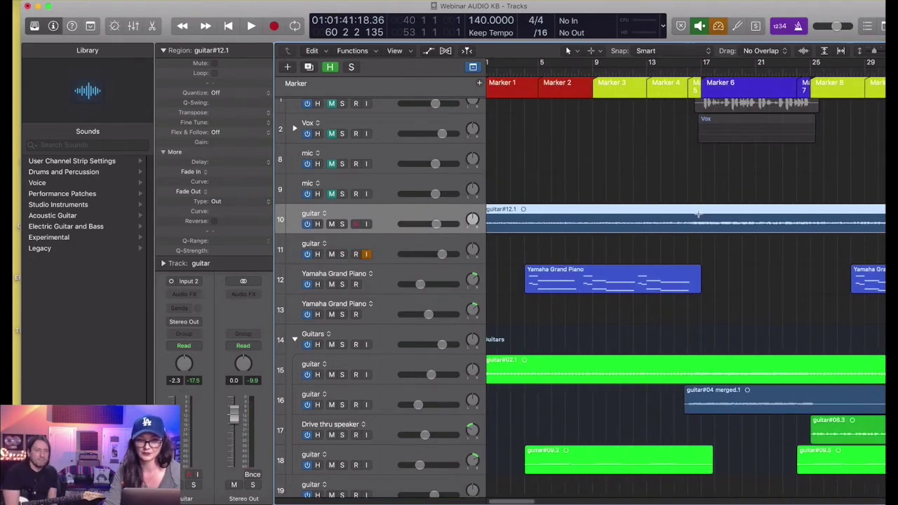
click(698, 215)
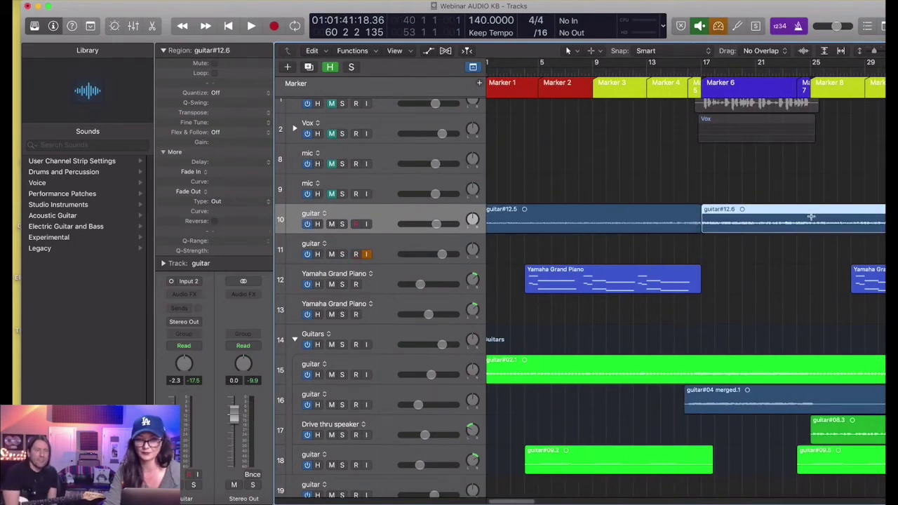
click(811, 216)
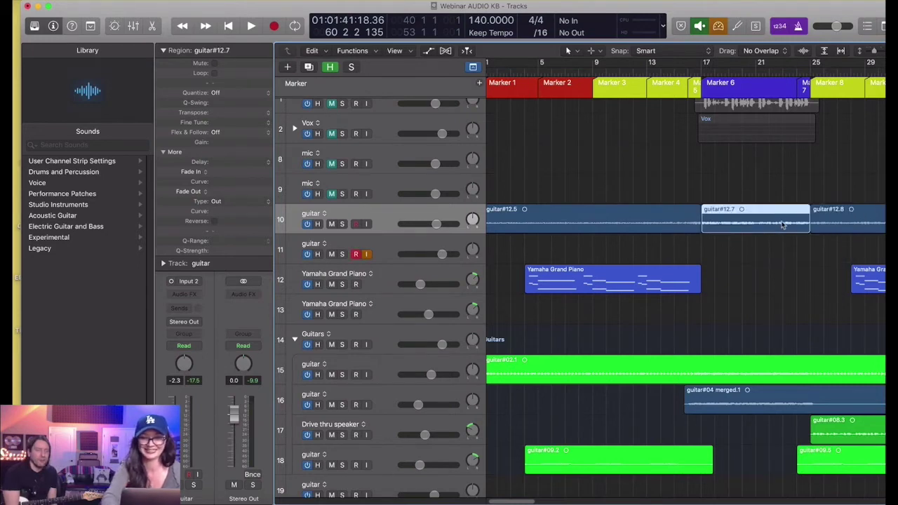
key(Delete)
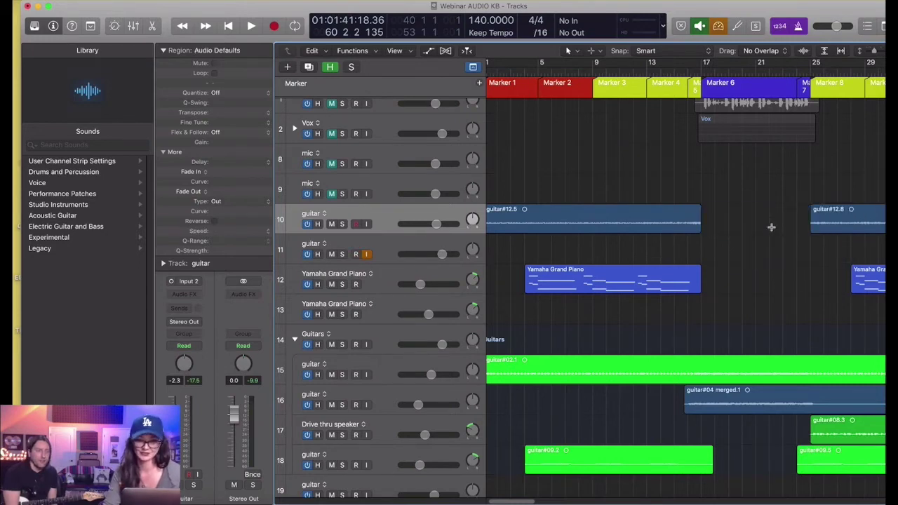
key(super+z)
key(super+z)
key(super+z)
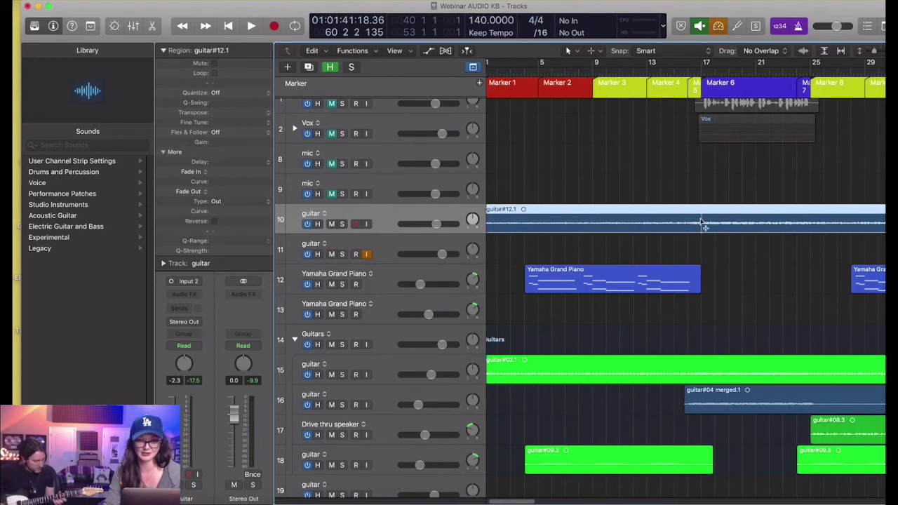
Step: Select both guitar regions on track 10 and place the playhead at bar 52, shortly before their seam
scroll(701, 222, up, 3)
scroll(702, 222, down, 10)
click(701, 194)
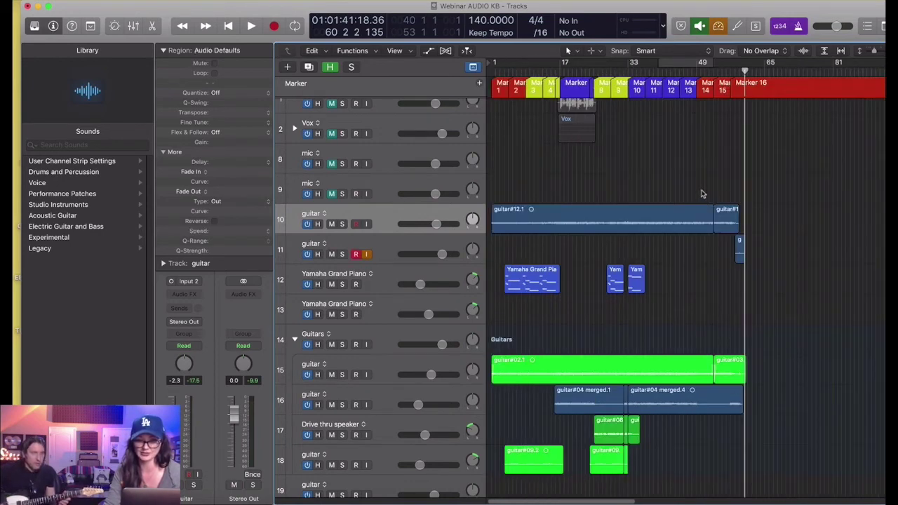
drag(717, 208, 730, 216)
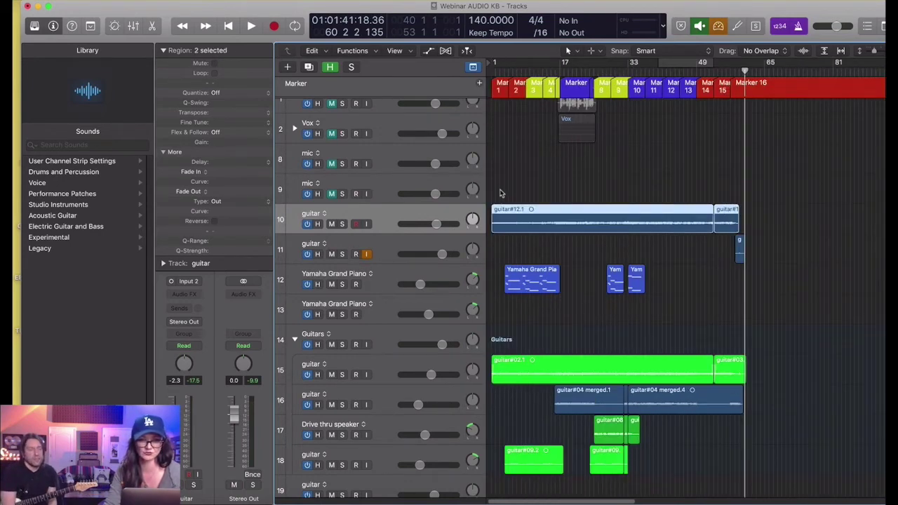
scroll(599, 230, up, 5)
scroll(599, 230, right, 8)
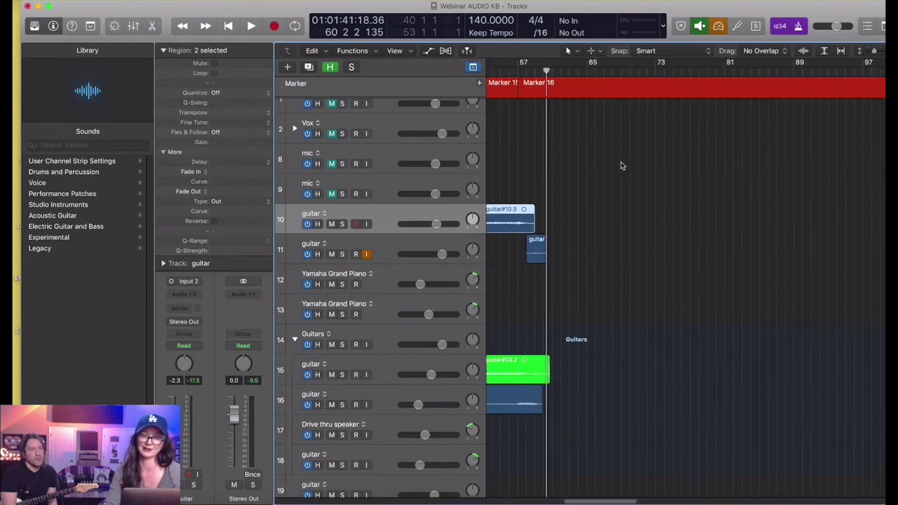
scroll(614, 163, left, 3)
click(550, 72)
key(super+Down)
key(super+Down)
key(super+Down)
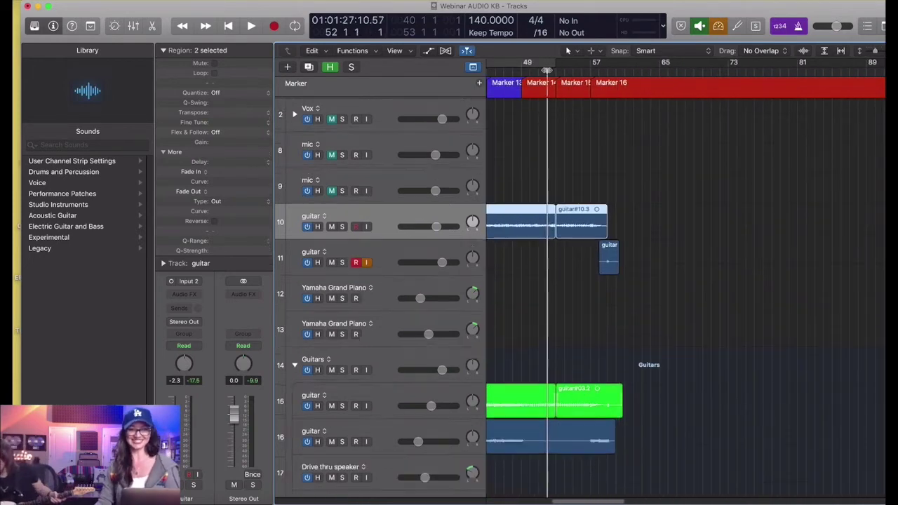
Step: Shift the seam between the two guitar regions on track 10 to just after bar 53 and crossfade them
key(super+Right)
key(super+Right)
key(super+Right)
key(super+Right)
scroll(595, 197, up, 5)
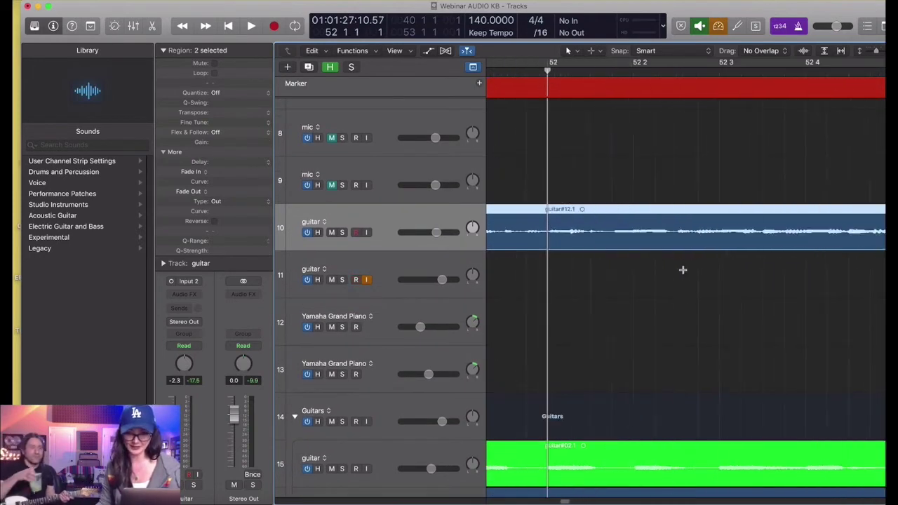
click(748, 263)
drag(759, 243, 792, 249)
key(t)
key(t)
click(757, 256)
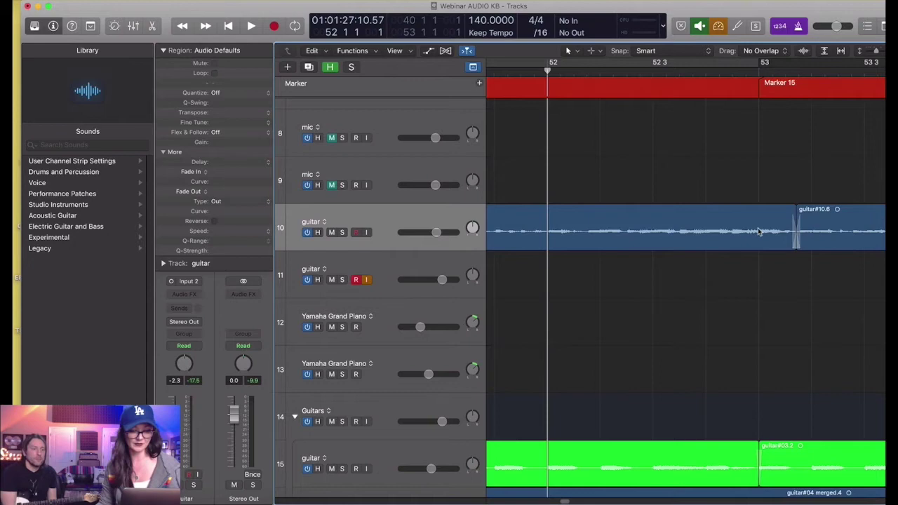
Step: Join the two crossfaded guitar regions on track 10 into a single merged audio region
scroll(758, 231, up, 8)
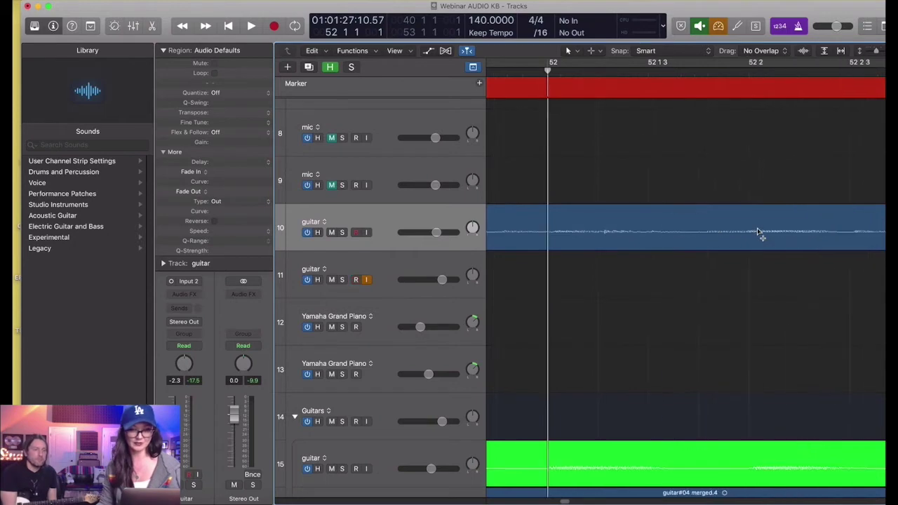
click(470, 213)
scroll(470, 212, down, 5)
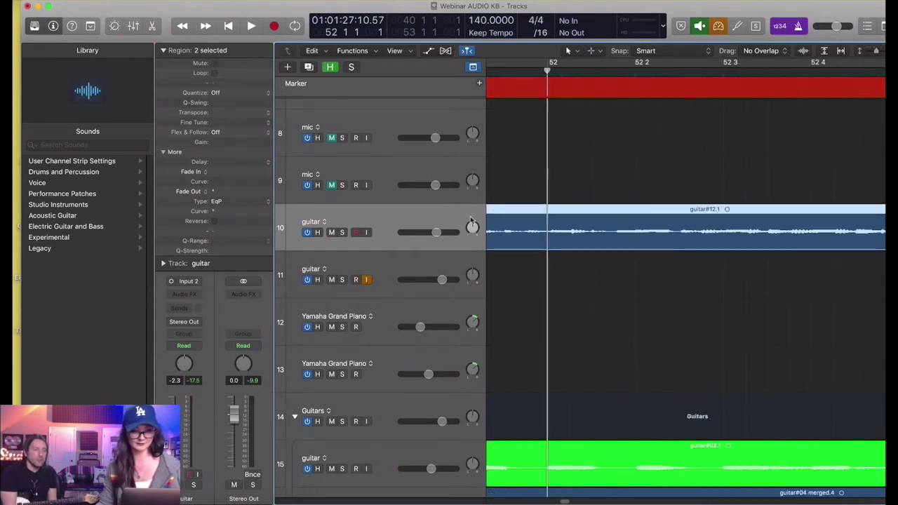
key(super+j)
key(Return)
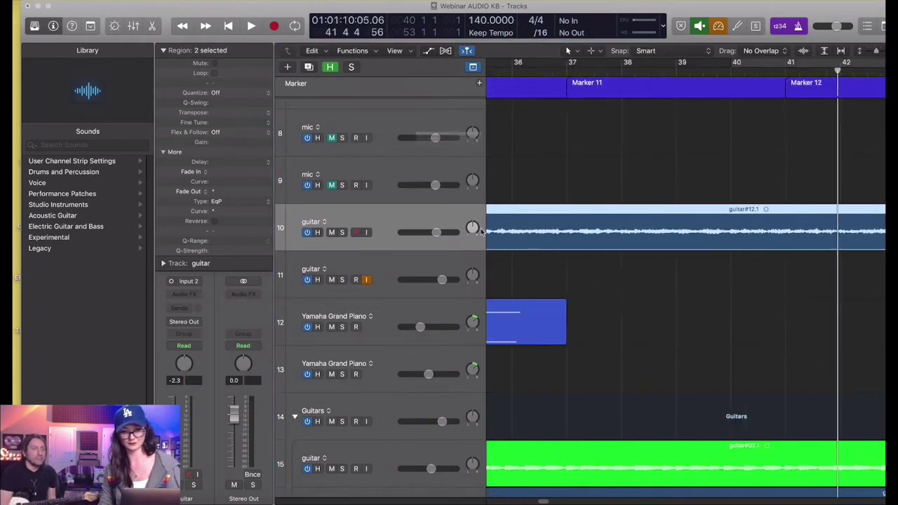
scroll(558, 239, down, 10)
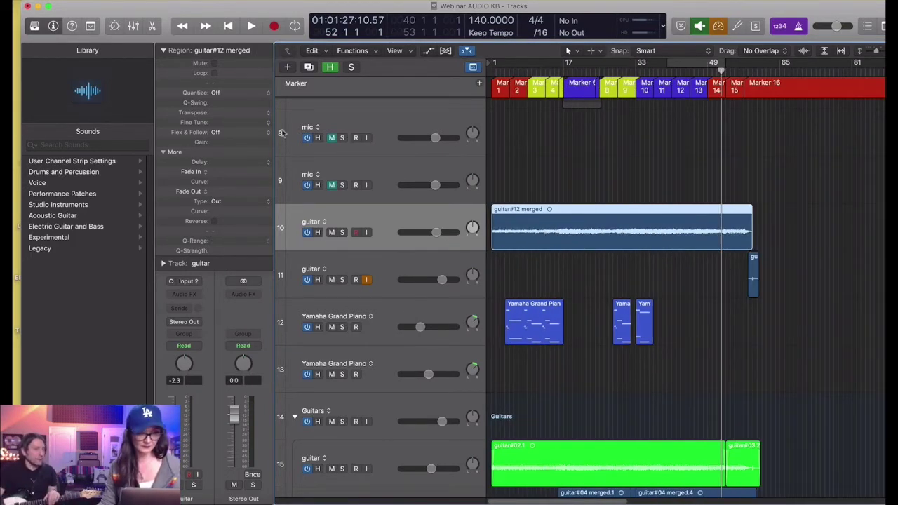
Step: Inspect the flex mode options for the merged guitar region in the audio track editor, and close the editor
double_click(575, 219)
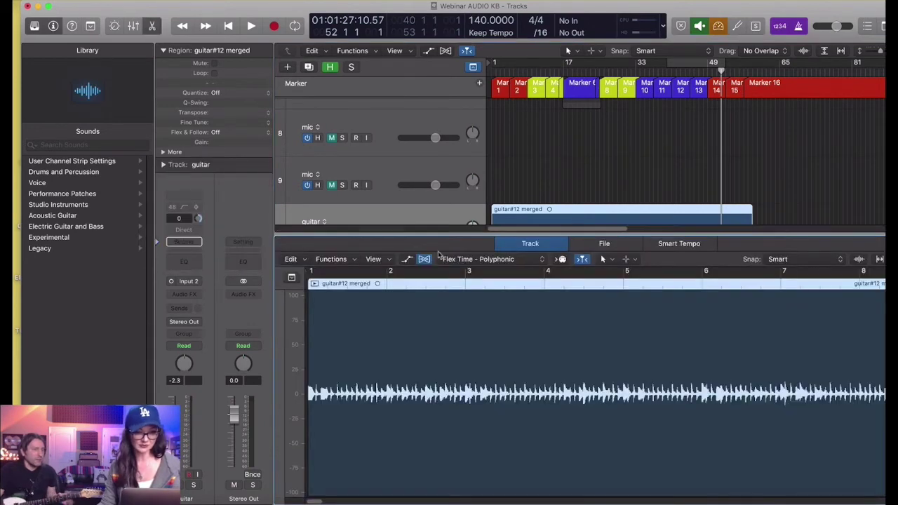
click(426, 259)
click(426, 260)
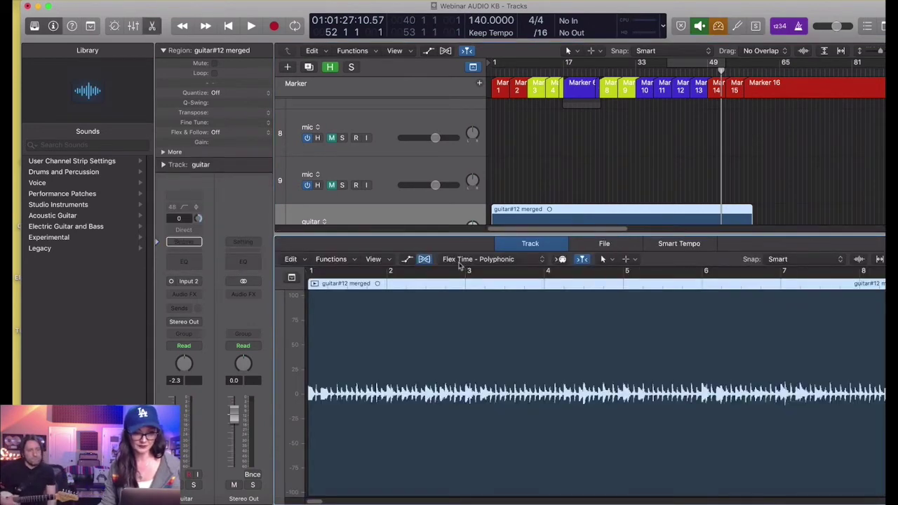
click(461, 261)
click(467, 250)
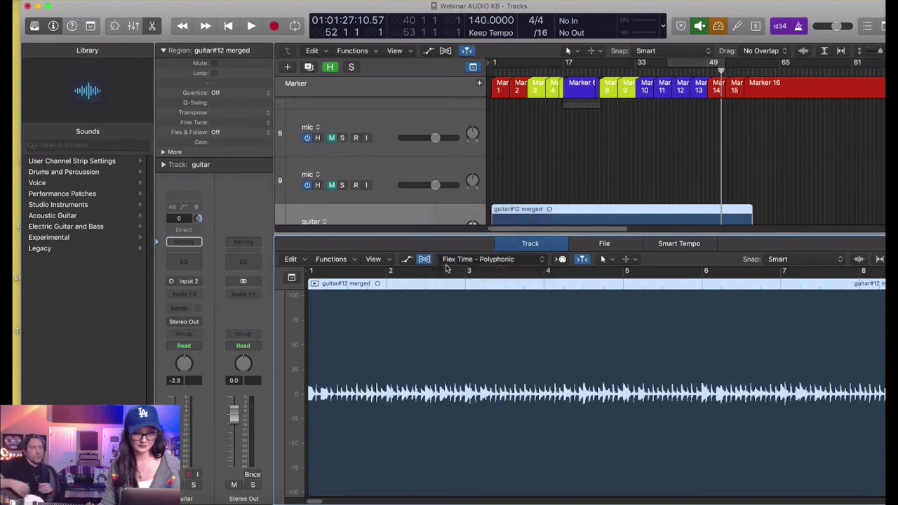
click(465, 262)
click(463, 269)
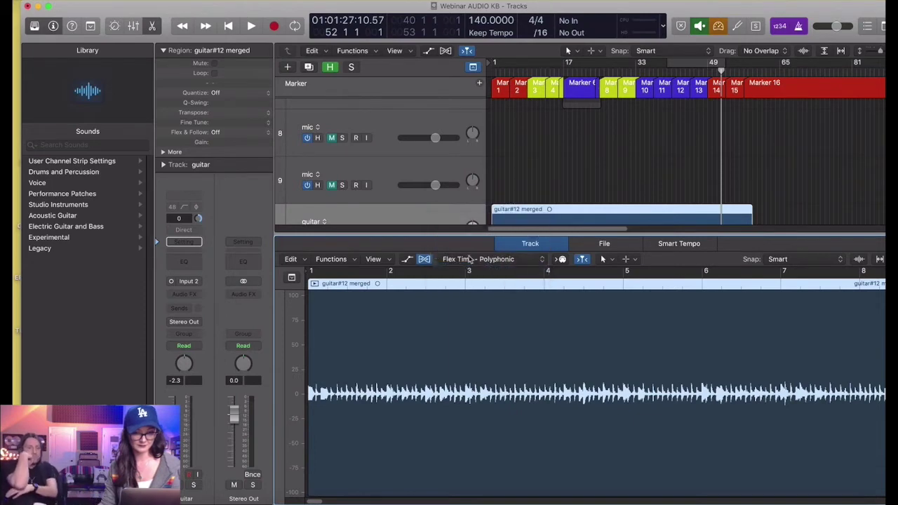
key(x)
key(x)
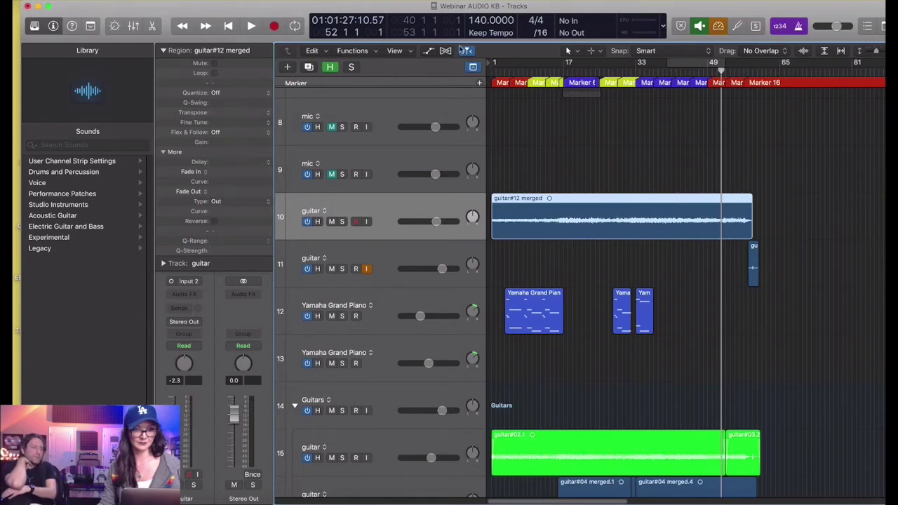
Step: Show the flex controls on the tracks, try Flex Time - Monophonic on guitar track 10, and return it to Flex Time - Polyphonic
click(445, 50)
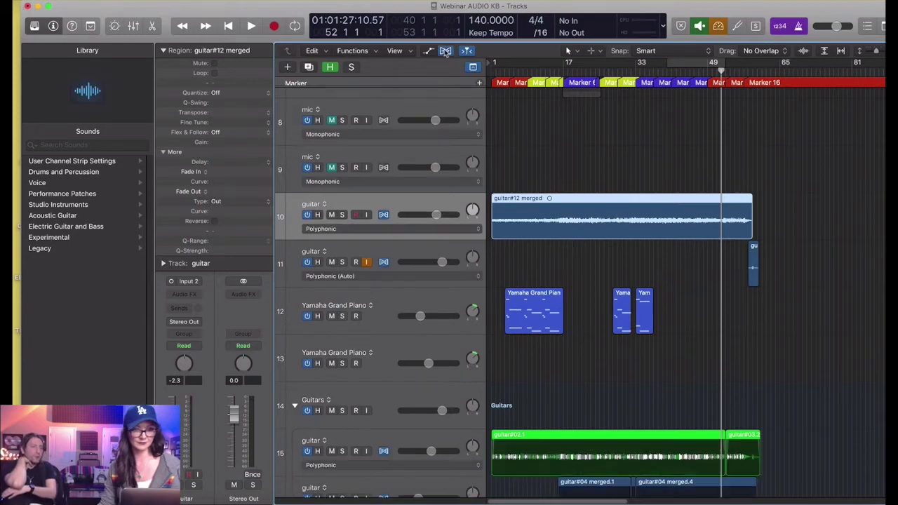
click(351, 233)
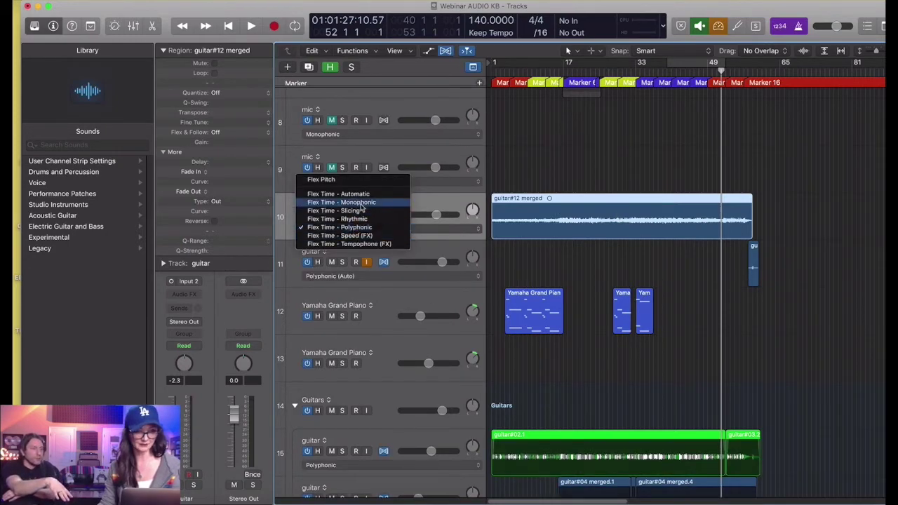
click(362, 205)
click(361, 229)
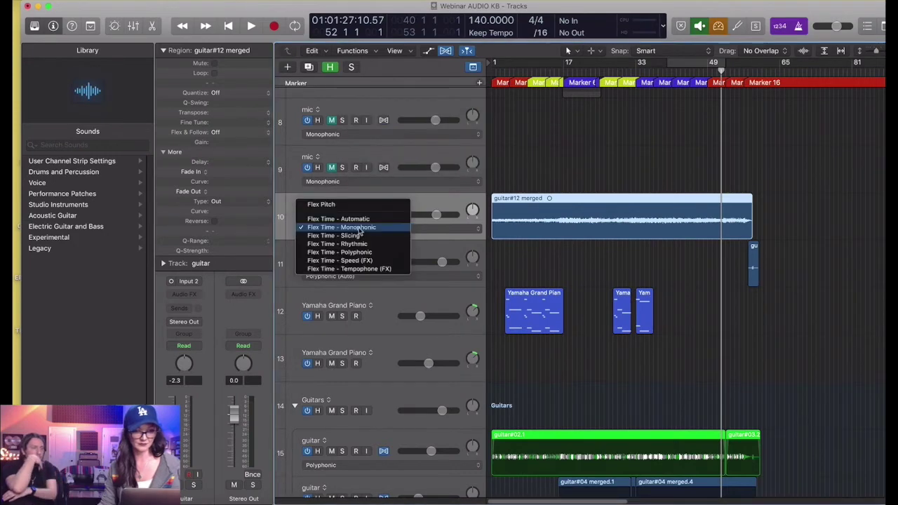
click(358, 252)
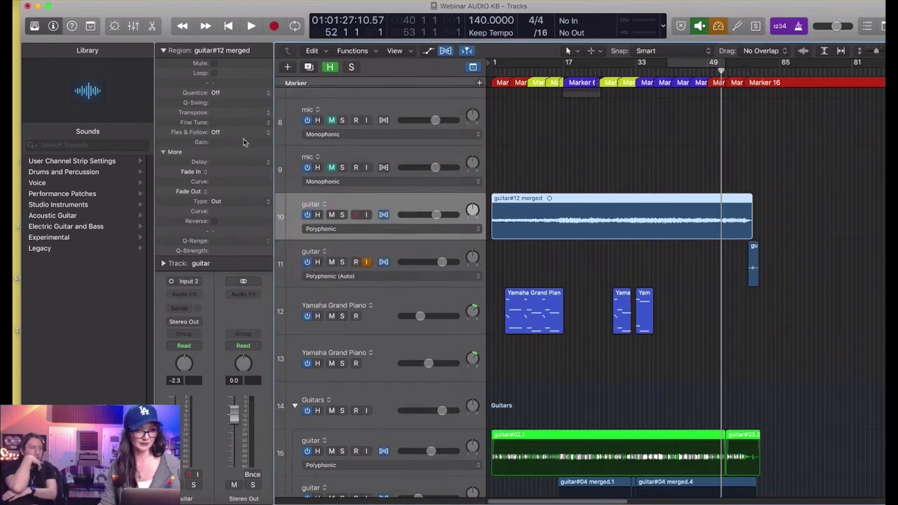
Step: Quantize the merged guitar region on track 10 to 1/16 Note after trying 1/8 Note
click(230, 97)
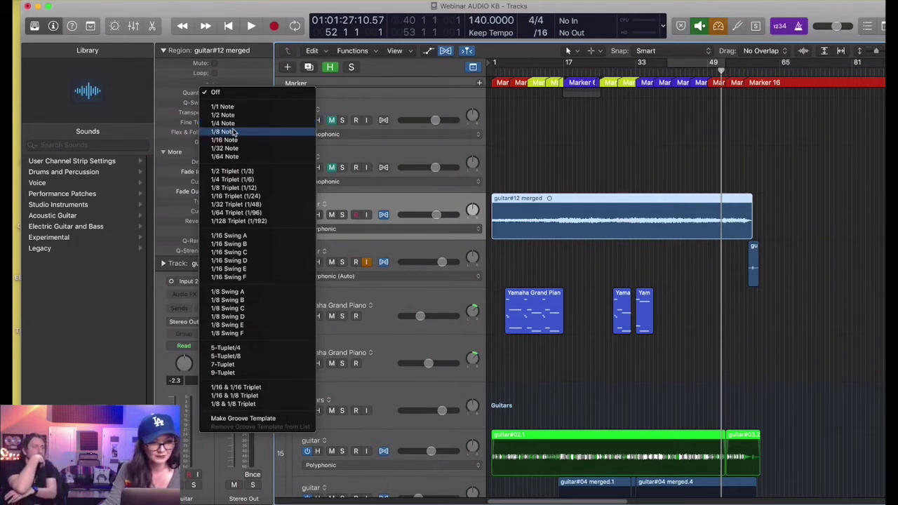
click(234, 132)
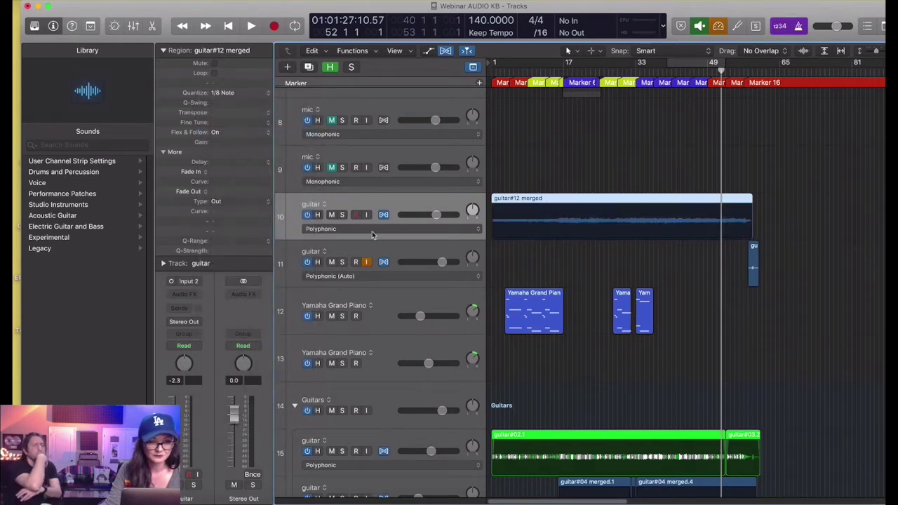
click(223, 92)
click(226, 102)
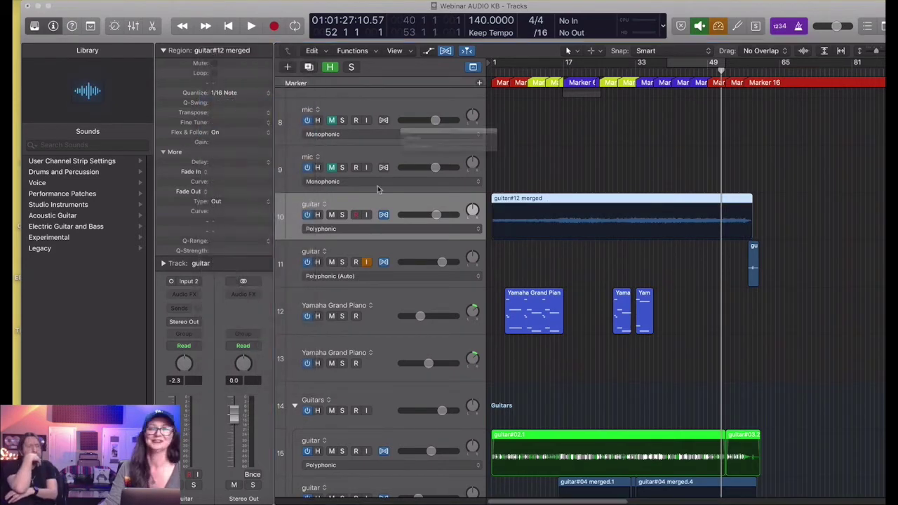
scroll(540, 207, up, 5)
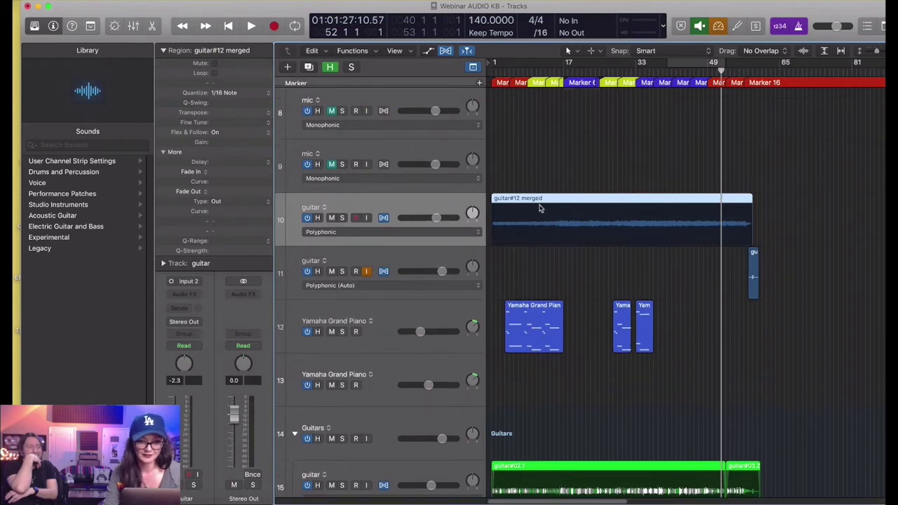
scroll(542, 213, right, 4)
scroll(541, 214, down, 3)
key(super+Left)
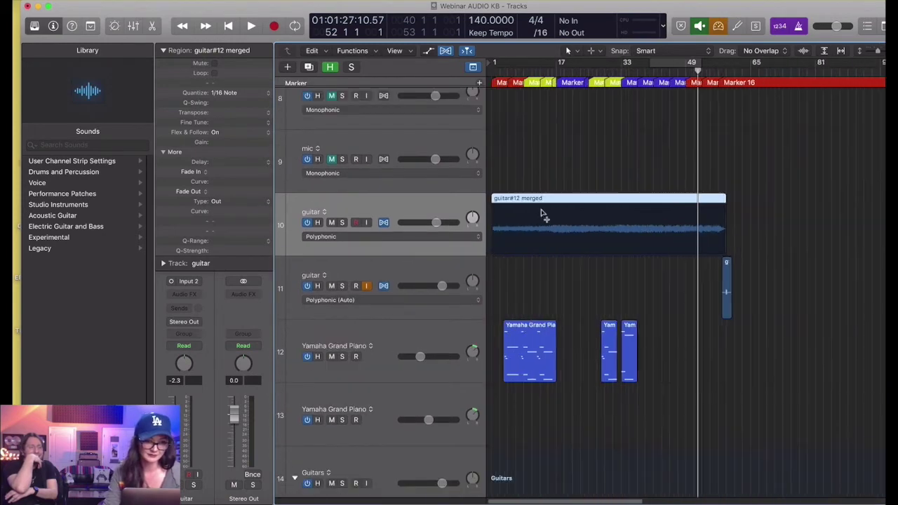
key(super+Up)
key(x)
key(x)
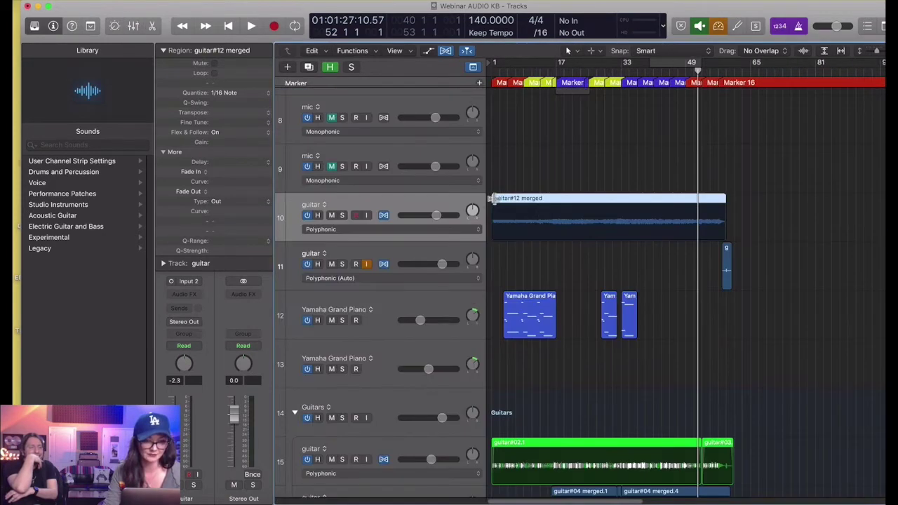
key(a)
key(a)
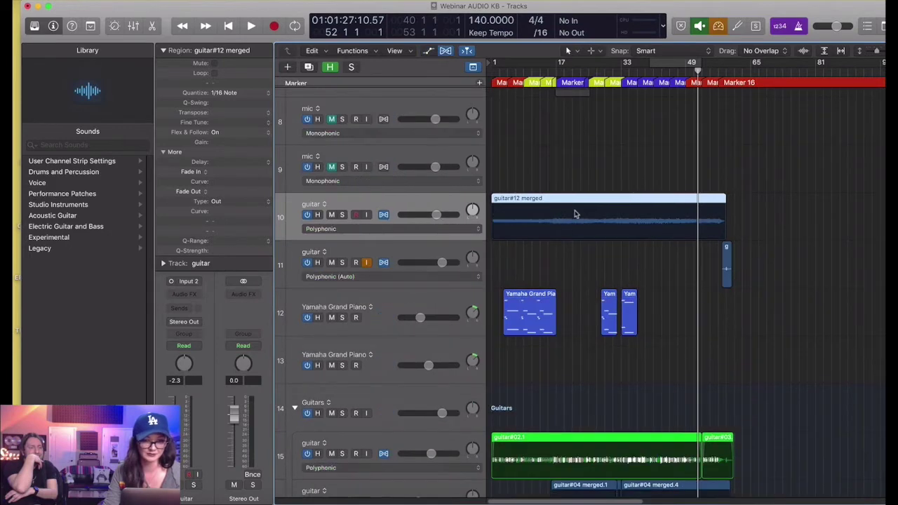
Step: Hide the flex controls and create one new audio track below guitar track 10
click(450, 54)
key(alt+super+n)
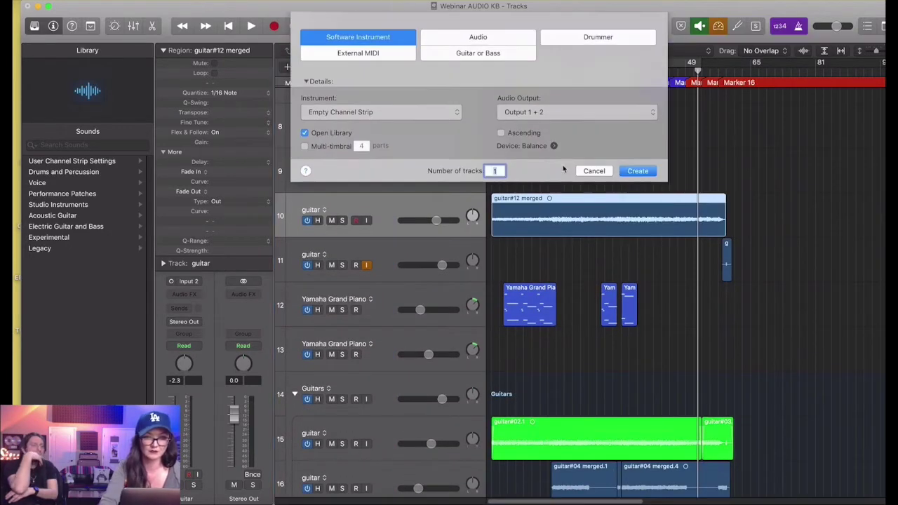
key(super+Right)
key(Return)
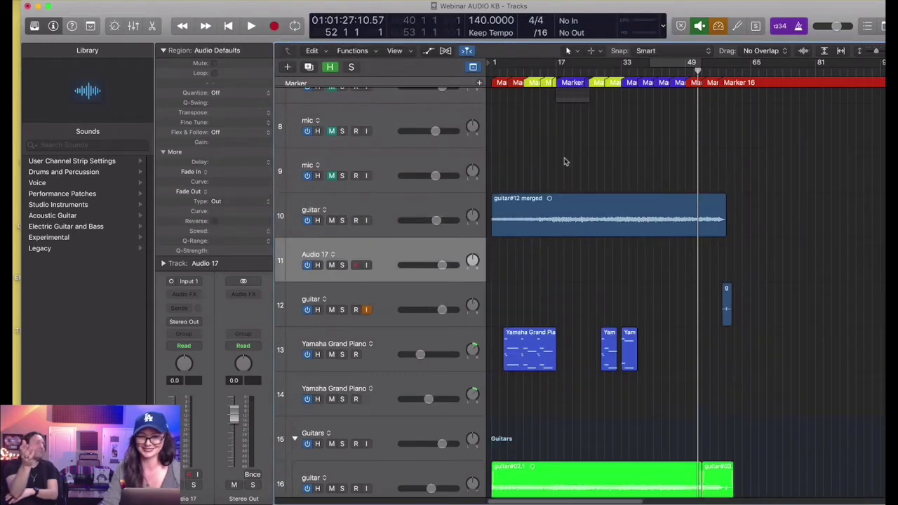
Step: Move the guitar#12 merged region from track 10 to the new Audio 17 track and play the song from the beginning
drag(554, 238, 558, 285)
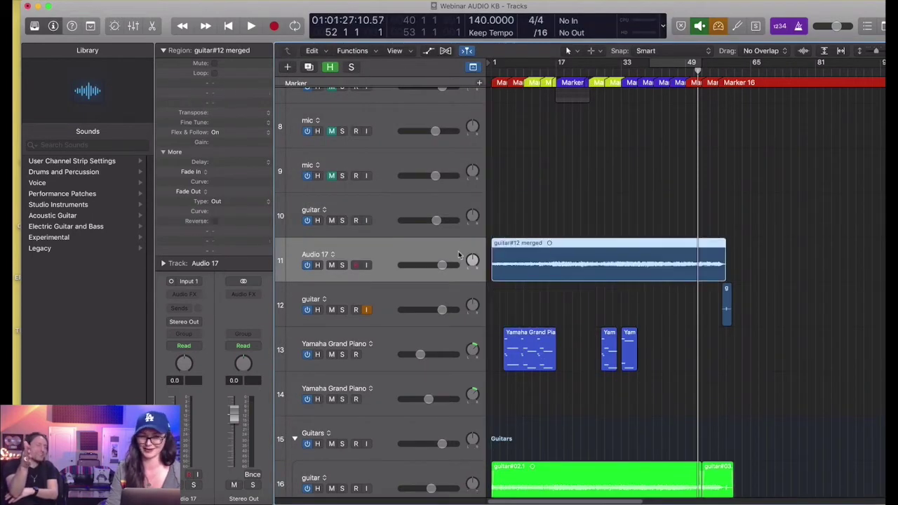
key(Return)
key(space)
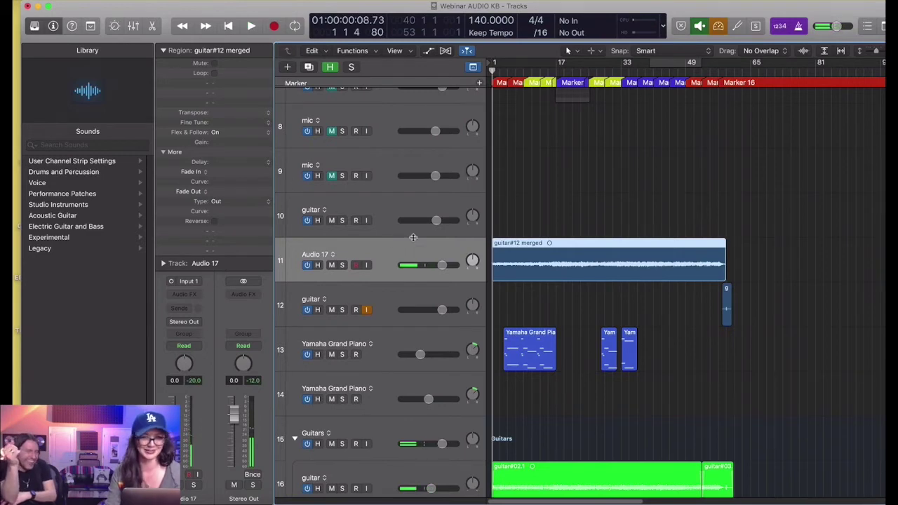
Step: Show the flex controls and set the Audio 17 track to Flex Time - Polyphonic
click(446, 51)
click(410, 272)
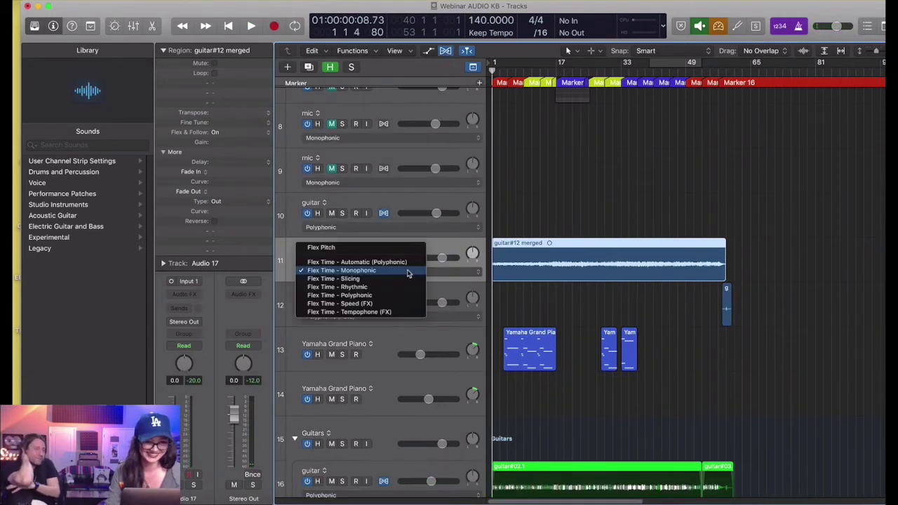
click(392, 295)
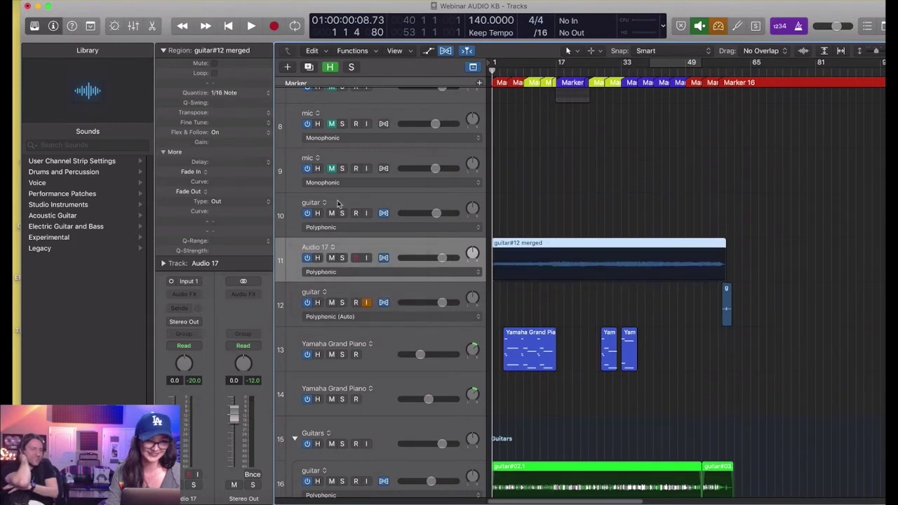
Step: Try 1/8 Note quantize on the guitar#12 merged region, set it back to 1/16 Note, and start playback
click(254, 92)
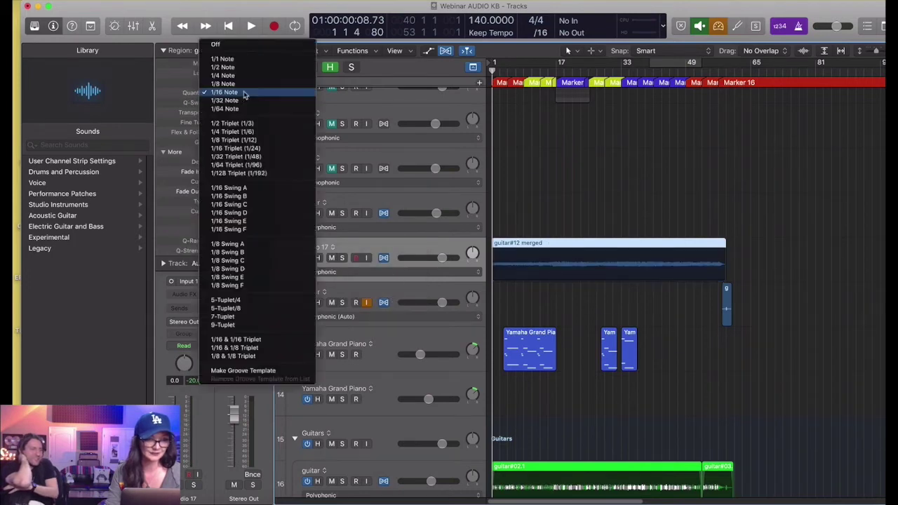
click(238, 84)
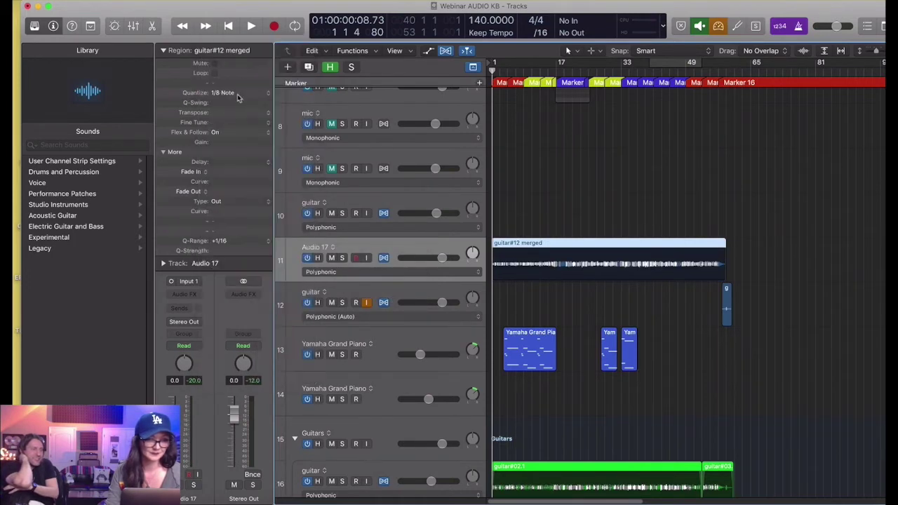
click(237, 95)
click(236, 103)
key(space)
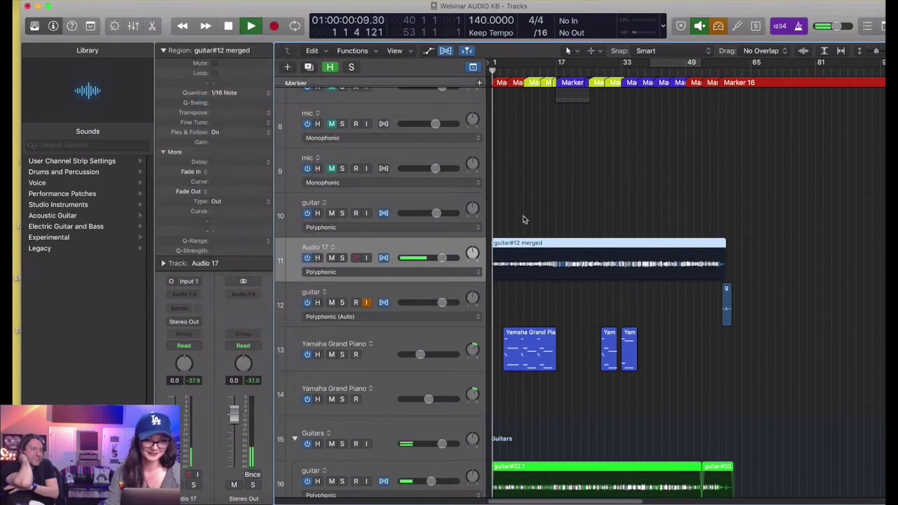
Step: Delete the empty guitar track 10 above Audio 17 and hide the flex controls
click(406, 200)
key(super+BackSpace)
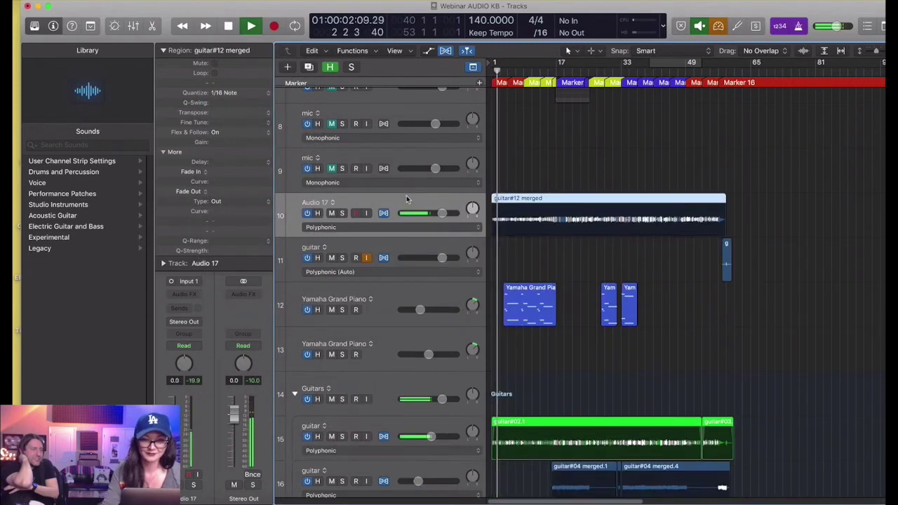
key(a)
key(a)
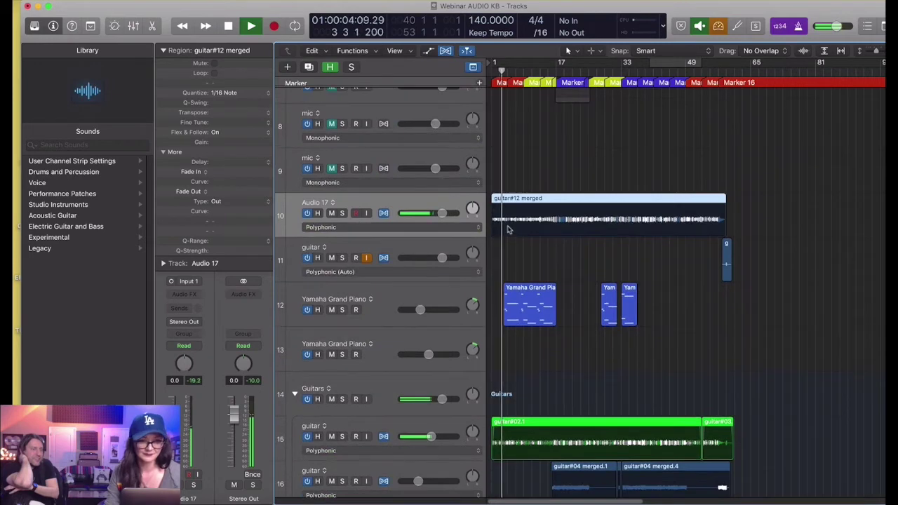
click(447, 52)
key(super+Up)
key(super+Right)
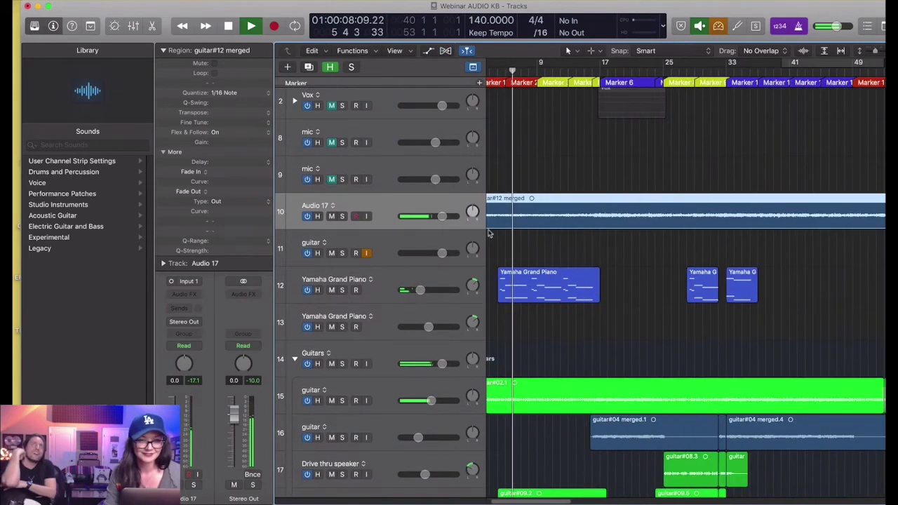
Step: Lower the Audio 17 track's volume to -4.2 dB and rename the track "delay guitar"
drag(442, 217, 431, 216)
double_click(402, 205)
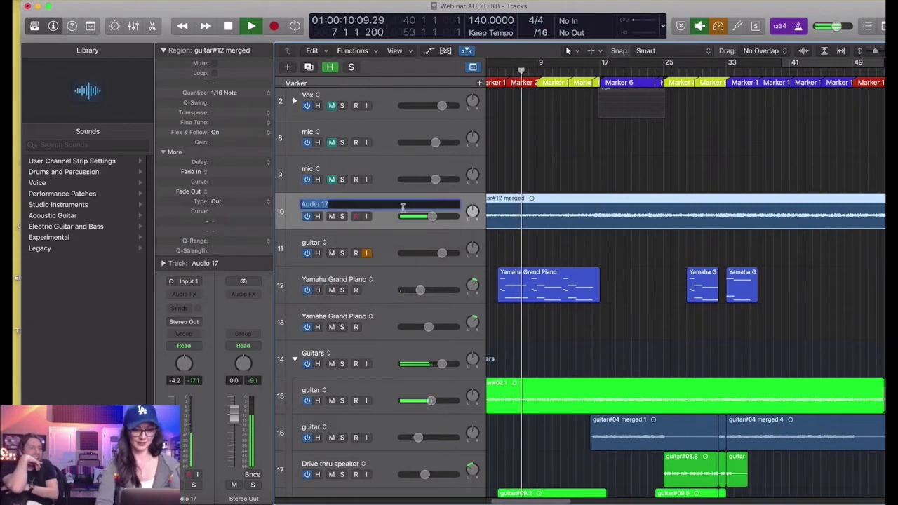
text(dela)
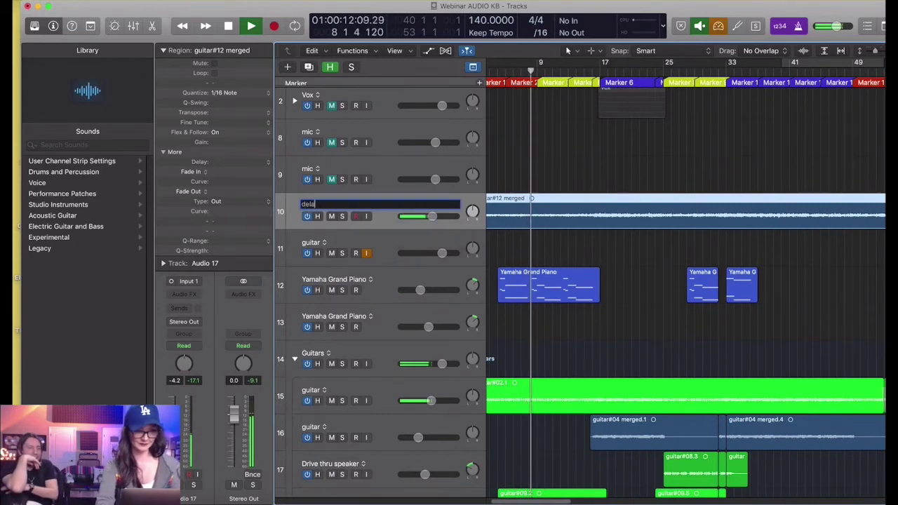
text(y guitar)
key(Return)
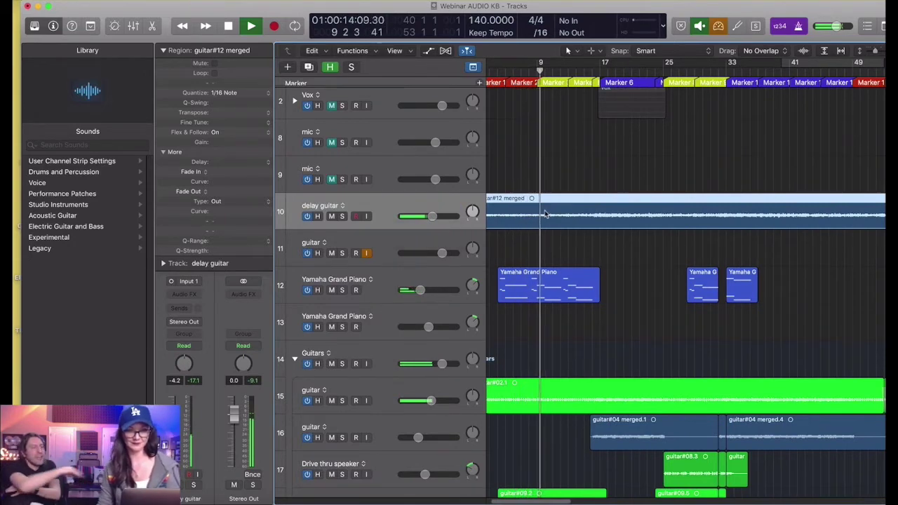
Step: Stop playback and split the guitar#12 merged region on the delay guitar track at bar 9
scroll(546, 214, left, 2)
key(space)
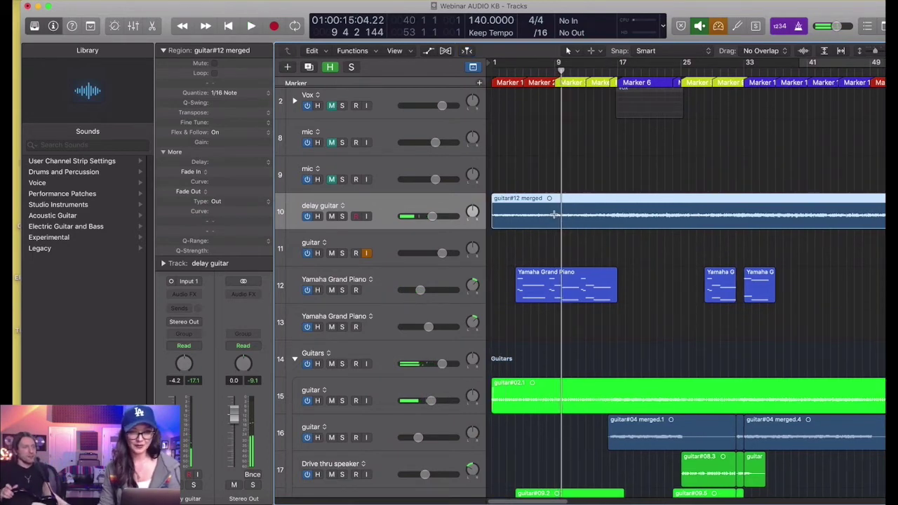
click(554, 214)
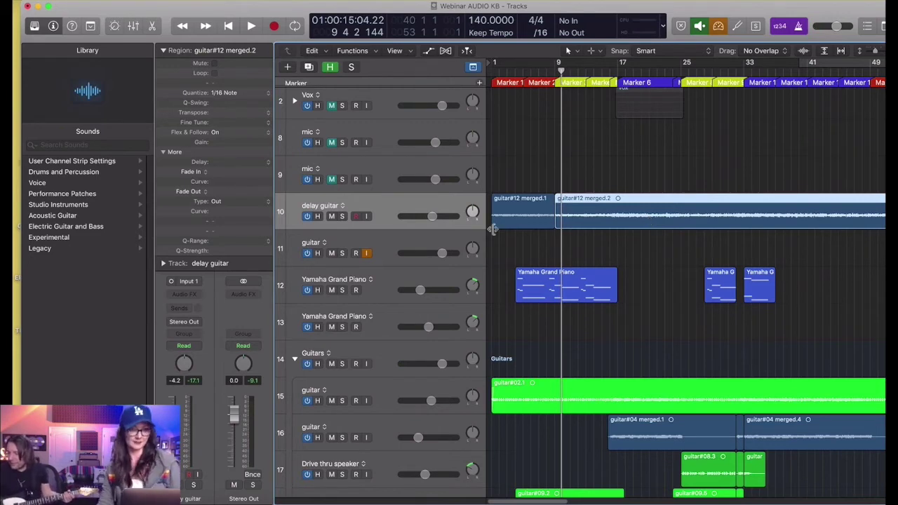
Step: Duplicate guitar track 11 as a new empty track with the same settings directly below it
click(400, 241)
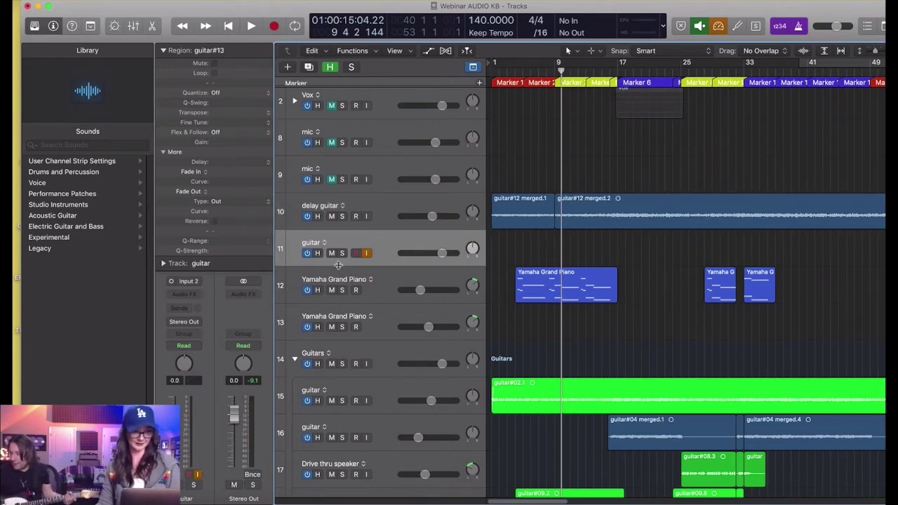
key(super+Left)
key(super+Left)
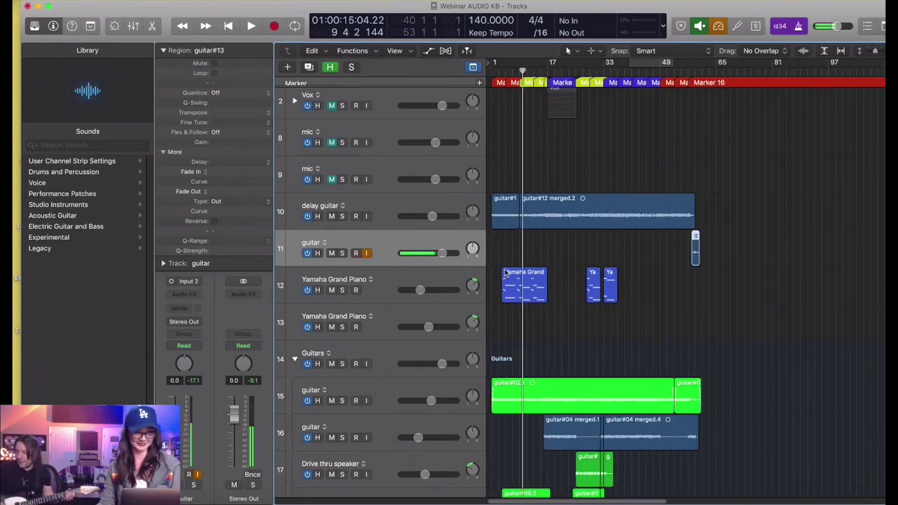
key(super+d)
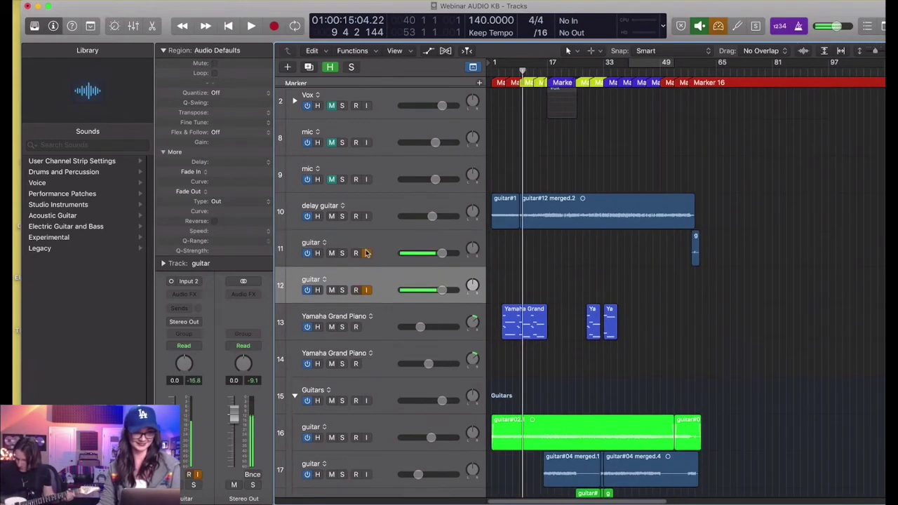
Step: Turn off input monitoring on guitar track 11 and place the playhead at bar 16, just before Marker 6
key(super+Right)
key(super+Right)
scroll(529, 157, right, 3)
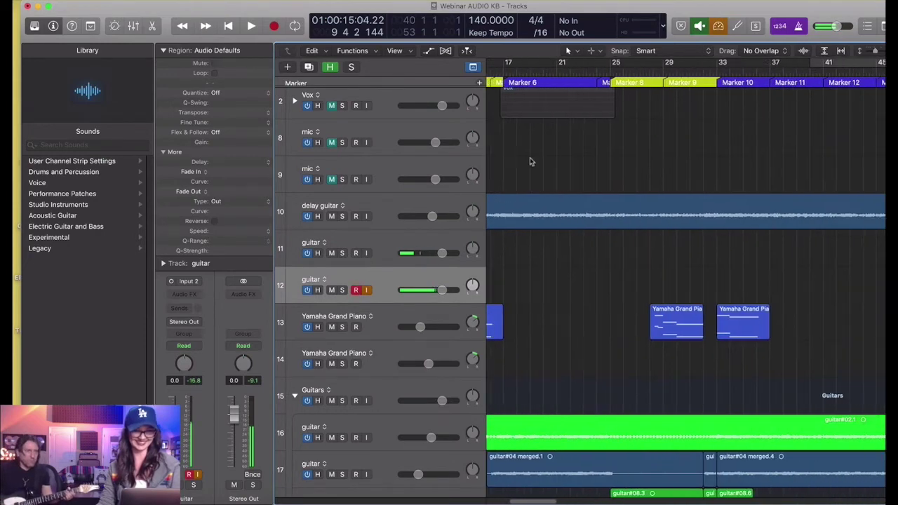
scroll(531, 158, left, 1)
scroll(553, 119, up, 1)
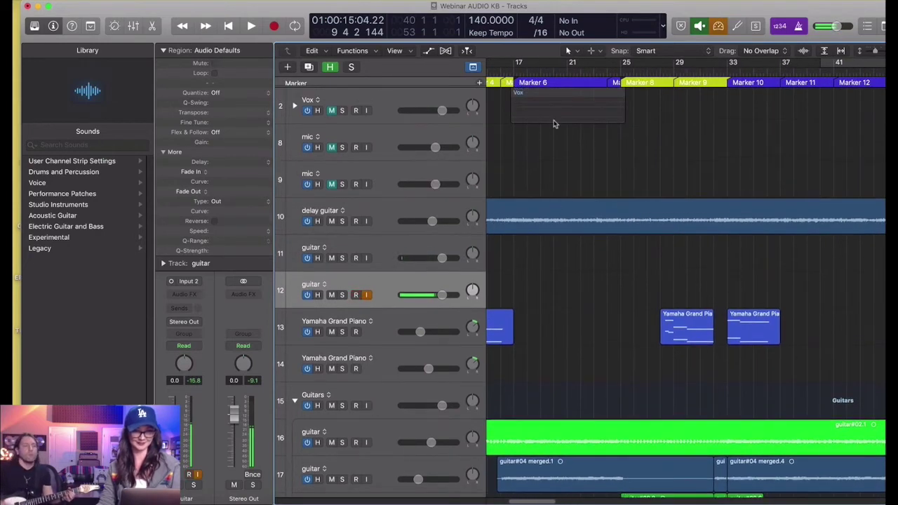
click(514, 70)
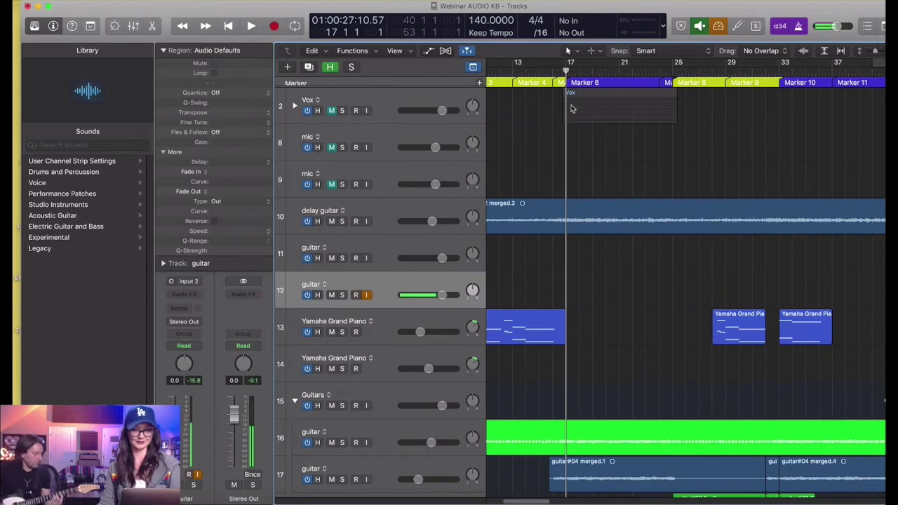
key(comma)
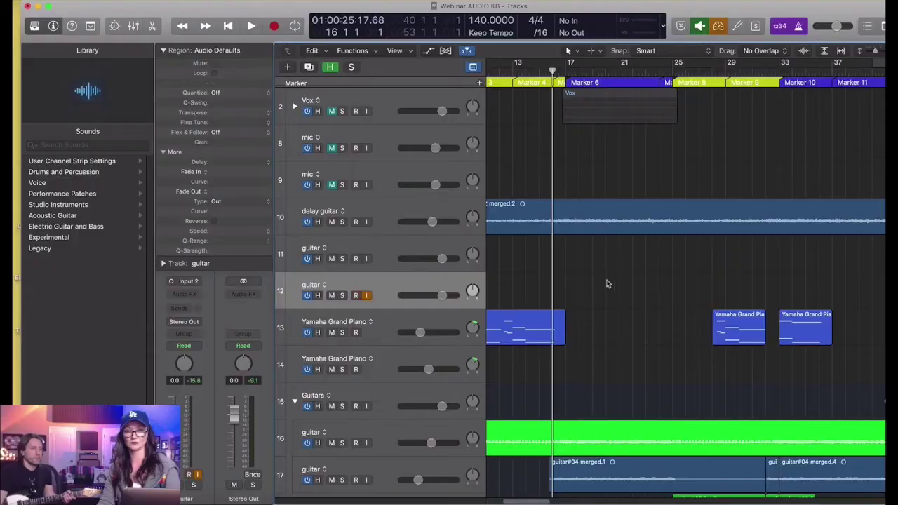
Step: Record a new guitar take on track 12 from bar 32 through the end of the song
key(super+Left)
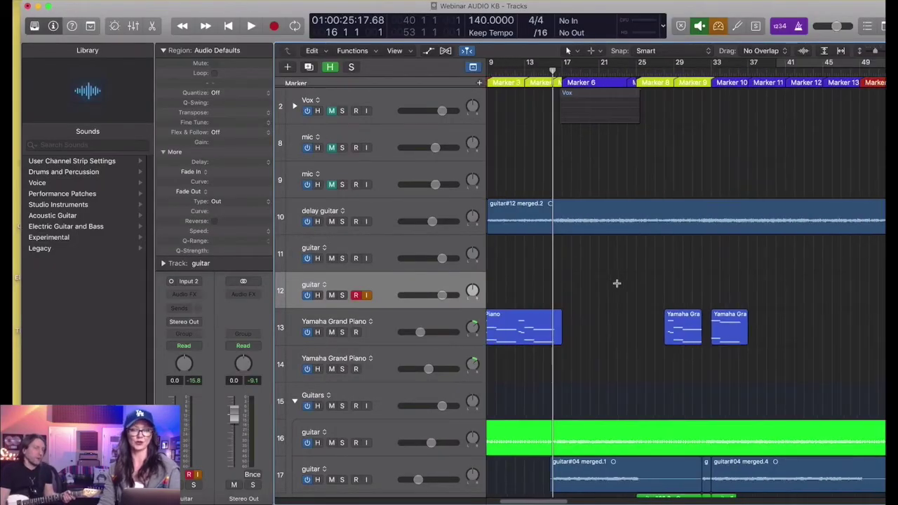
scroll(620, 284, right, 4)
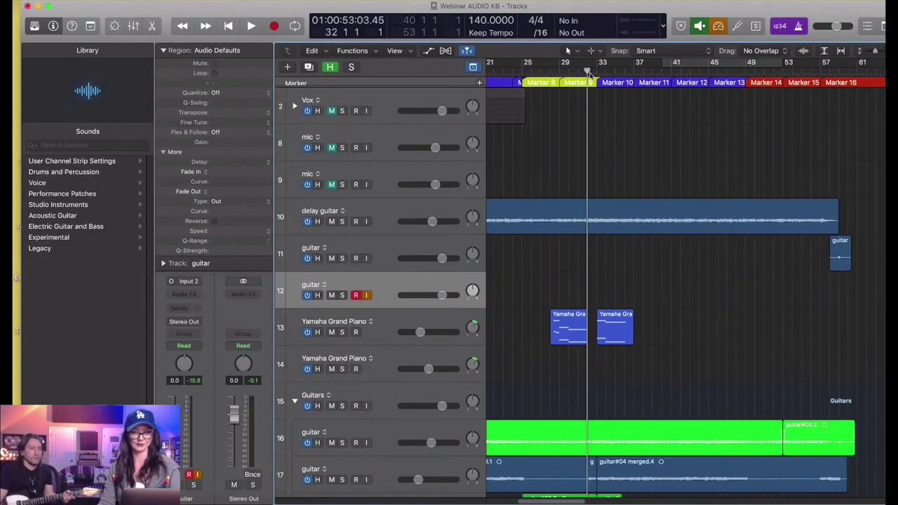
key(super+Left)
key(super+Right)
key(super+Right)
key(super+Right)
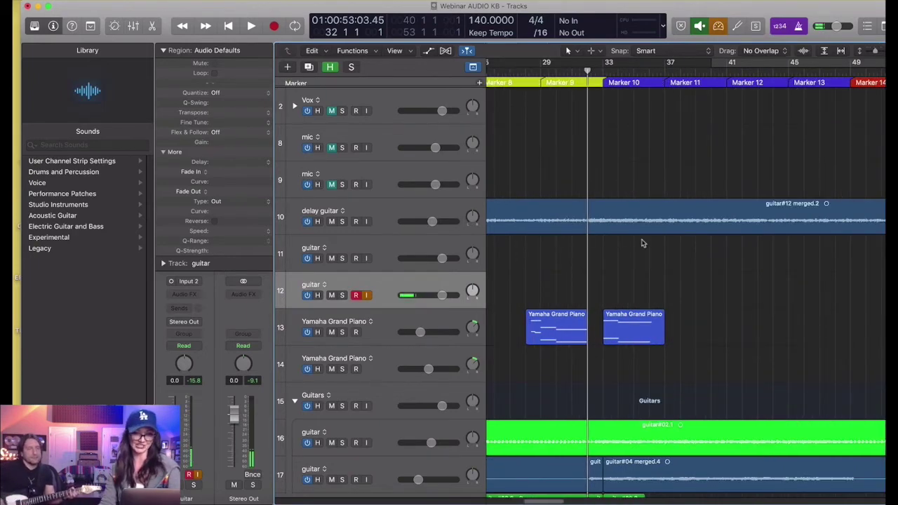
key(r)
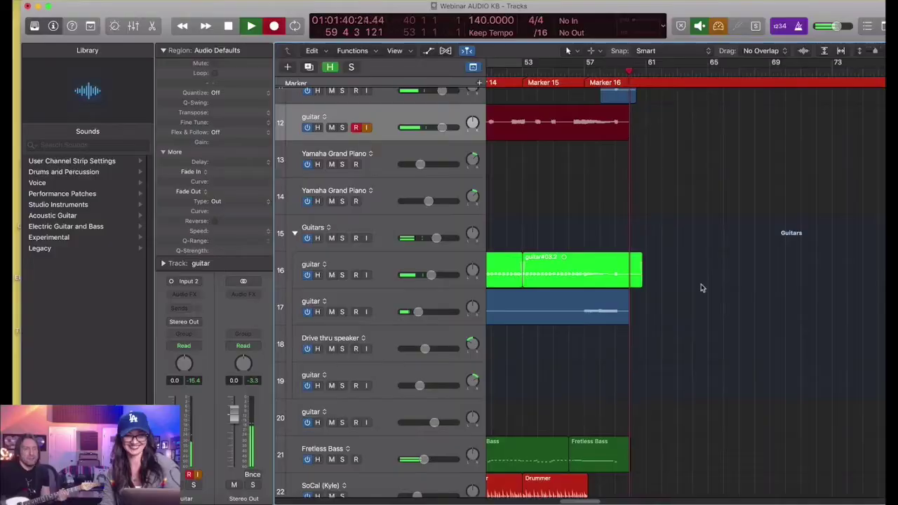
scroll(700, 286, up, 5)
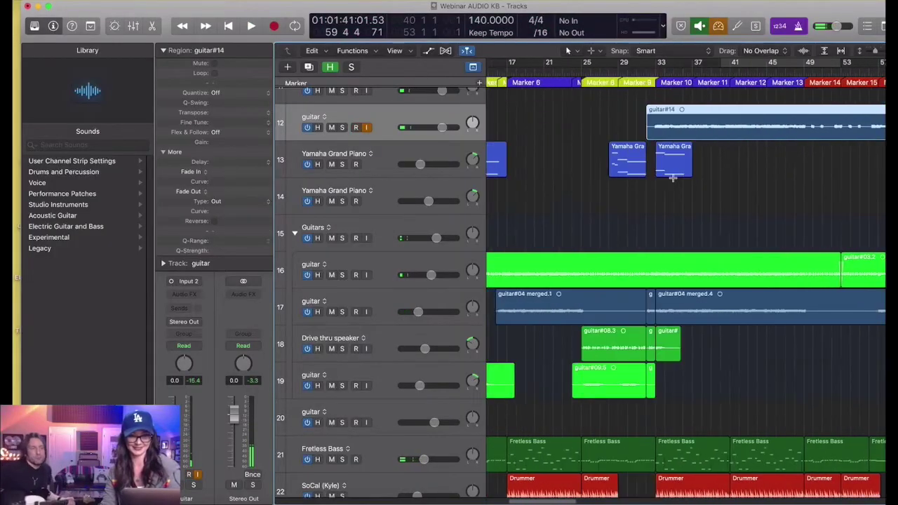
Step: Duplicate guitar track 12 below itself, and undo the accidental move of the last Yamaha Grand Piano region
scroll(673, 178, down, 5)
key(super+d)
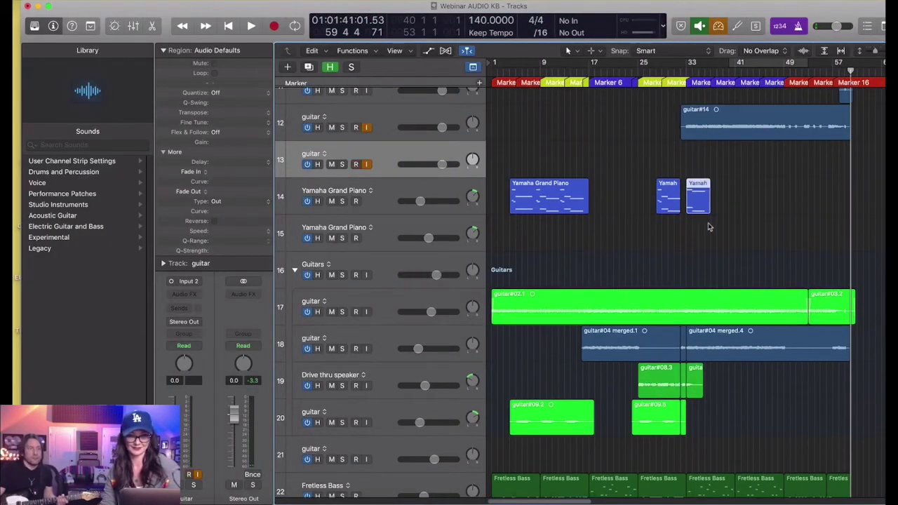
drag(699, 200, 715, 235)
key(super+z)
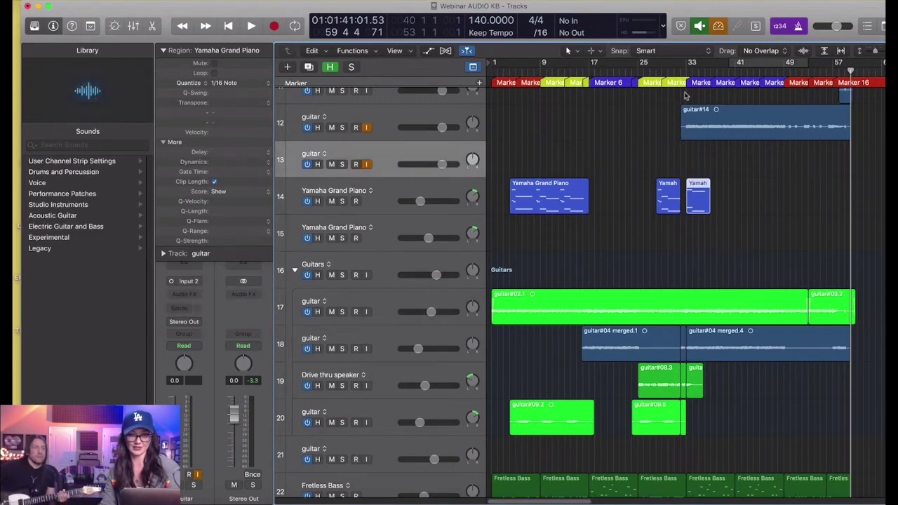
Step: Lower guitar track 12's volume to -6.2 dB and turn off its input monitoring
click(687, 76)
scroll(649, 90, down, 1)
scroll(649, 93, up, 5)
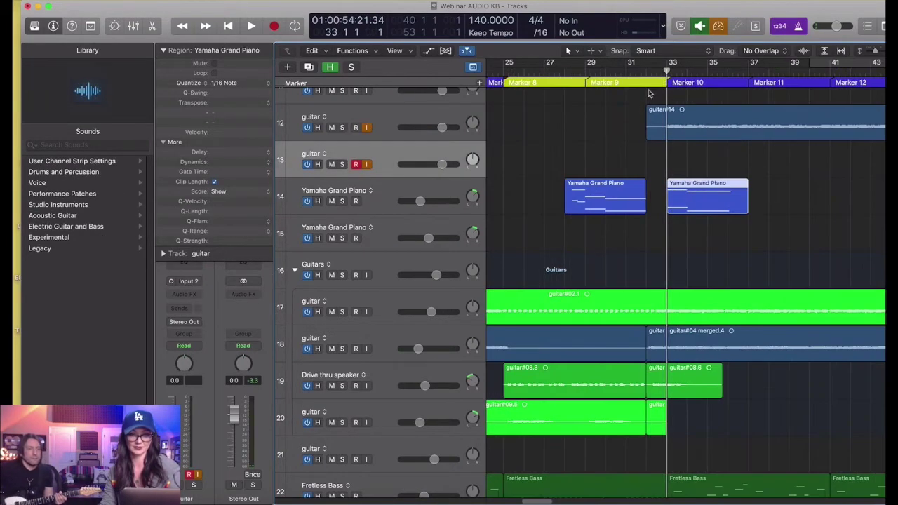
scroll(649, 92, right, 2)
drag(442, 127, 365, 139)
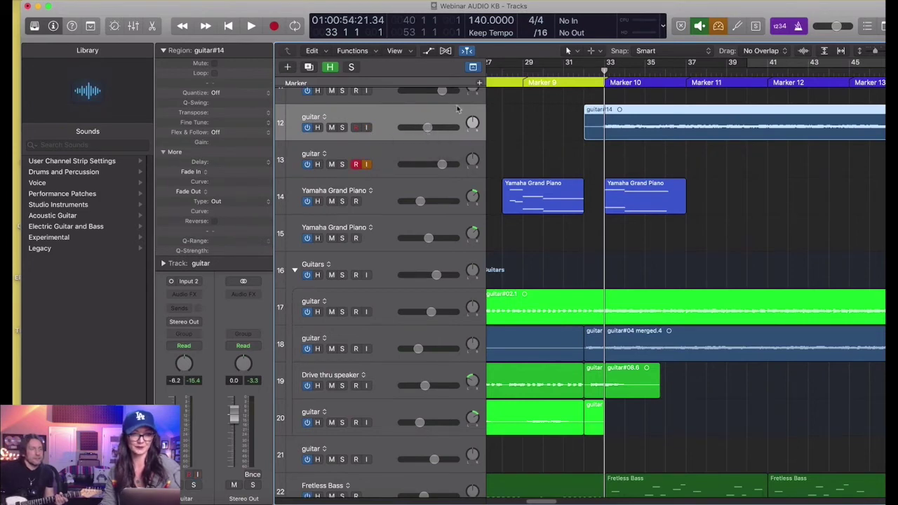
Step: Record a second guitar take on track 13 from bar 32 to the end of the song, then stop recording
click(586, 77)
key(r)
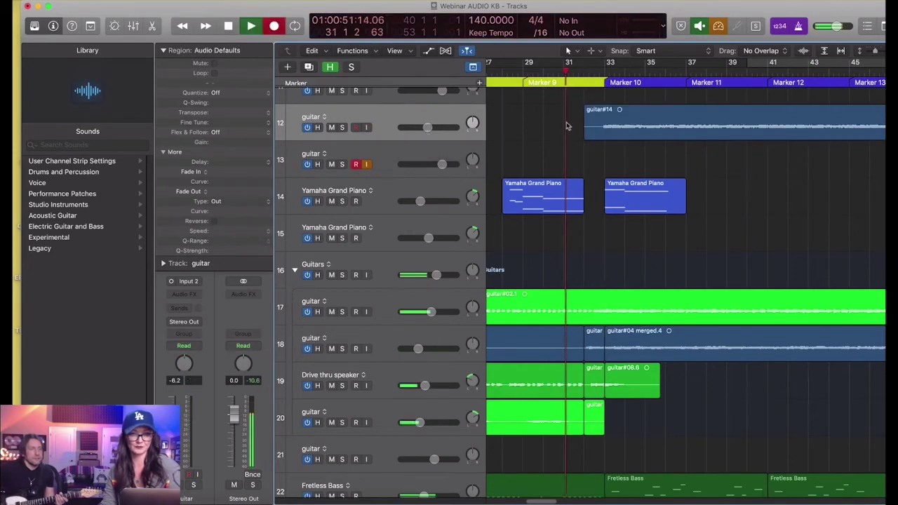
click(419, 149)
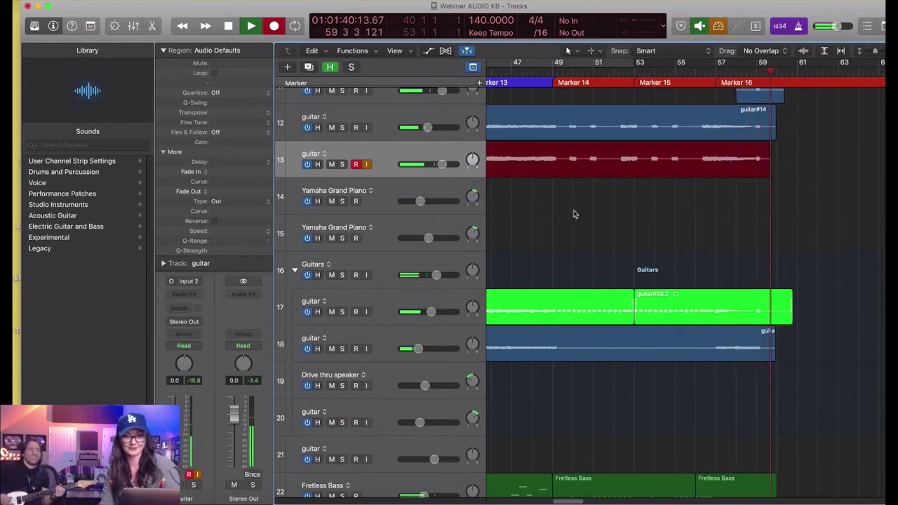
key(space)
Step: Lower guitar track 13's volume to -11.2 dB, and reduce the volume of guitar track 12 further
key(super+Left)
key(super+Left)
key(super+Left)
key(super+Left)
key(super+Left)
key(super+Left)
key(super+Left)
key(super+Left)
key(super+Left)
key(super+Left)
key(super+Left)
key(super+Left)
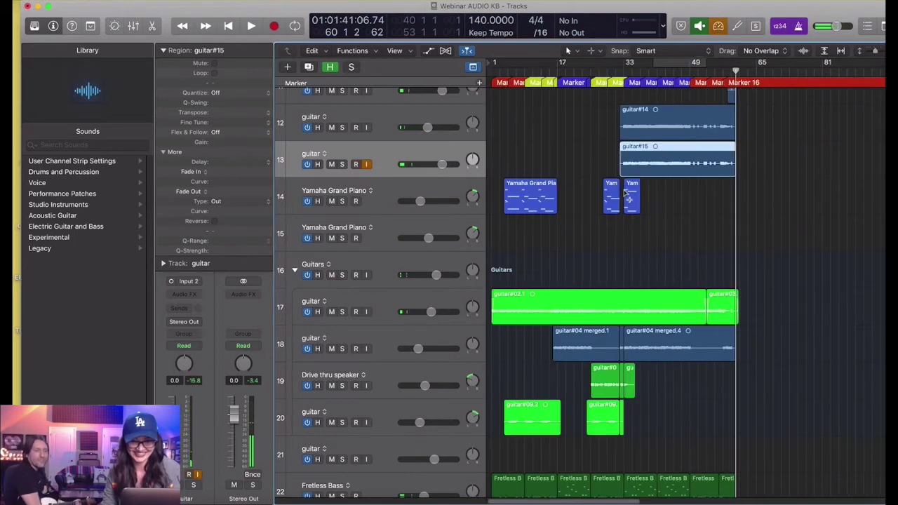
key(super+Right)
key(super+Right)
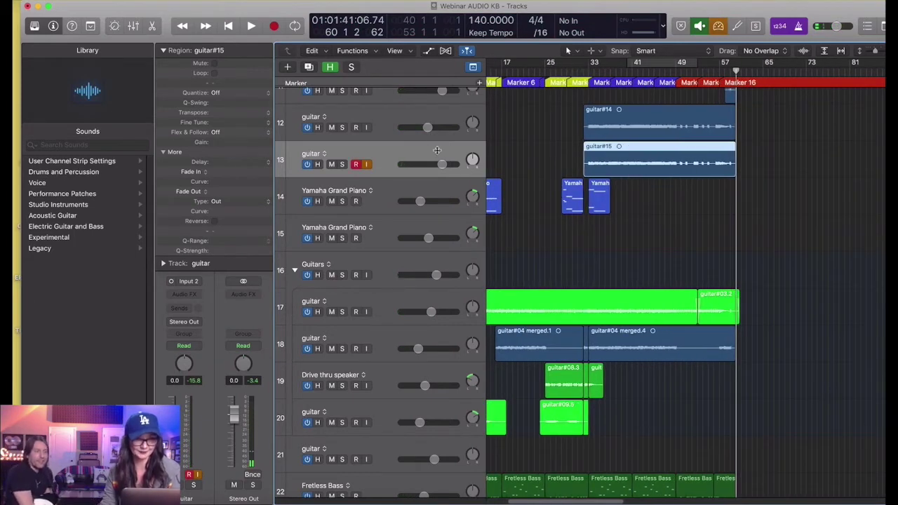
drag(441, 164, 421, 164)
drag(427, 127, 420, 127)
Step: Cut off the silent tails of the guitar takes on tracks 12 and 13 just before bar 60
key(super+Right)
key(super+Right)
key(super+Right)
key(super+Right)
key(super+Right)
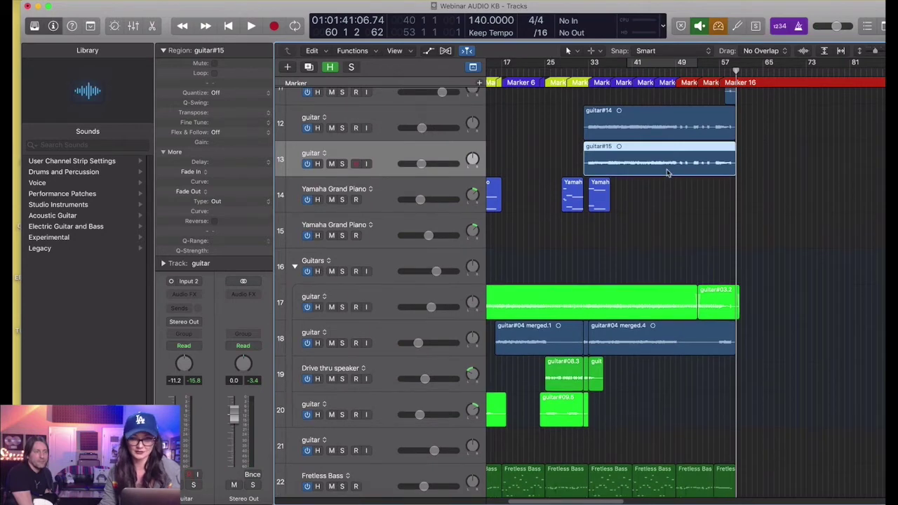
key(super+Right)
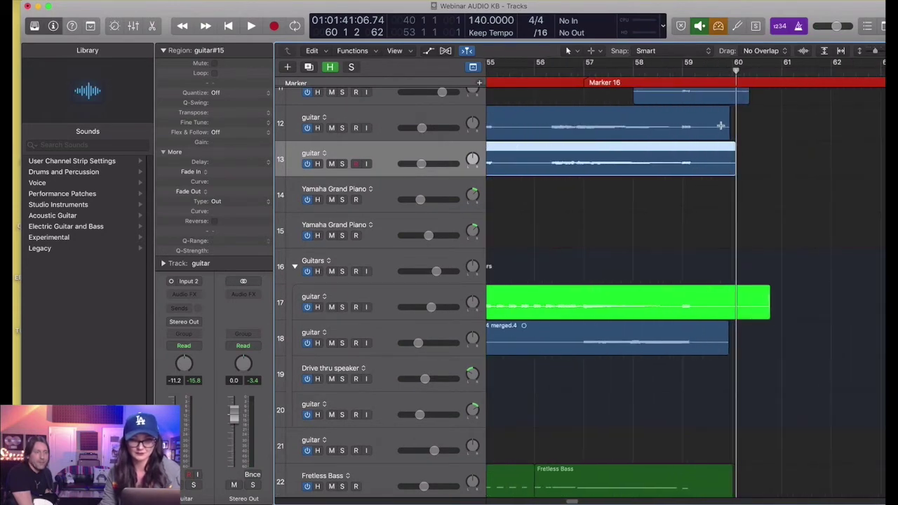
drag(722, 126, 761, 169)
key(Delete)
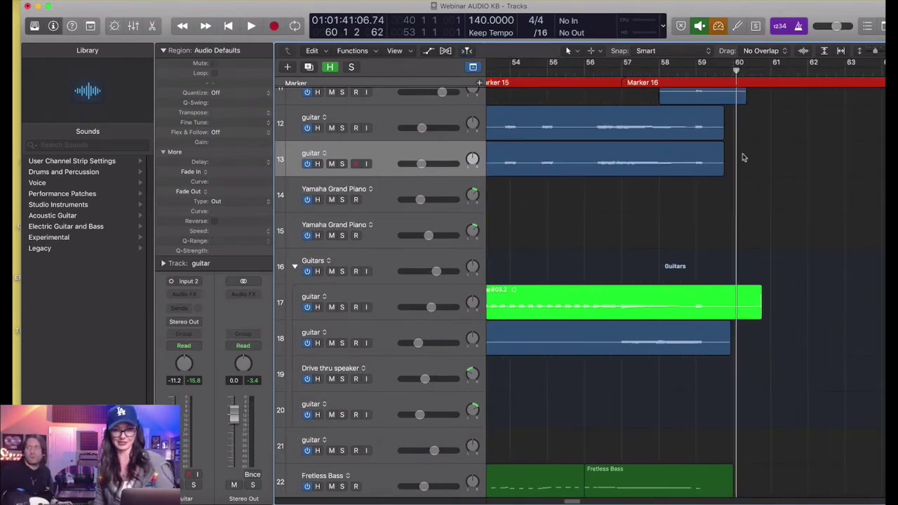
Step: Trim the tail of the guitar#13.1 region on track 11 so it ends with the regions on tracks 12 and 13
scroll(737, 163, up, 3)
key(super+Left)
drag(719, 202, 770, 208)
key(Delete)
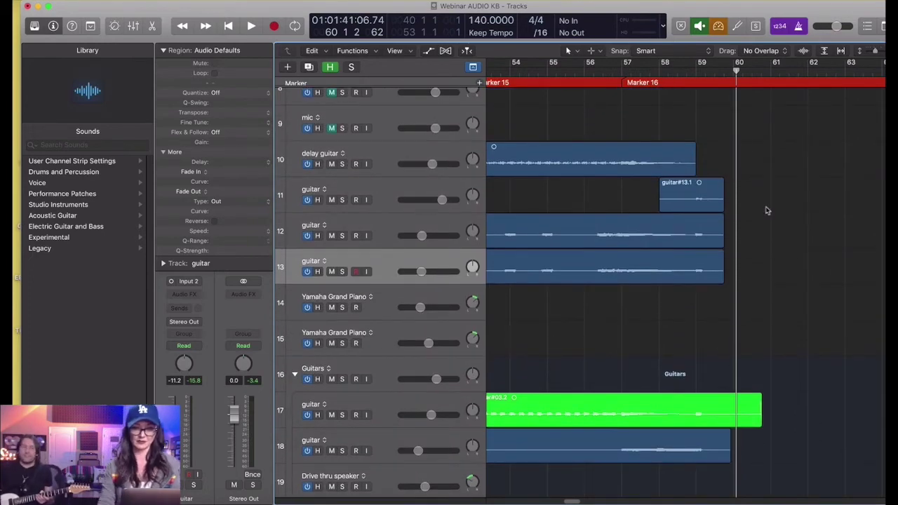
Step: Select the guitar#14.1 and guitar#15.1 regions and reset track 12's volume fader to 0.0 dB
scroll(764, 206, left, 10)
key(super+Left)
key(super+Left)
key(super+Left)
key(super+Left)
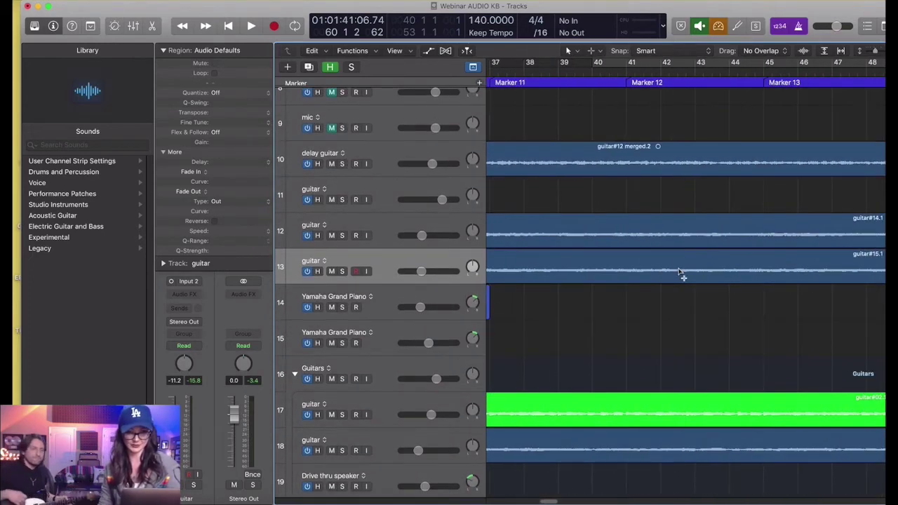
scroll(679, 272, left, 2)
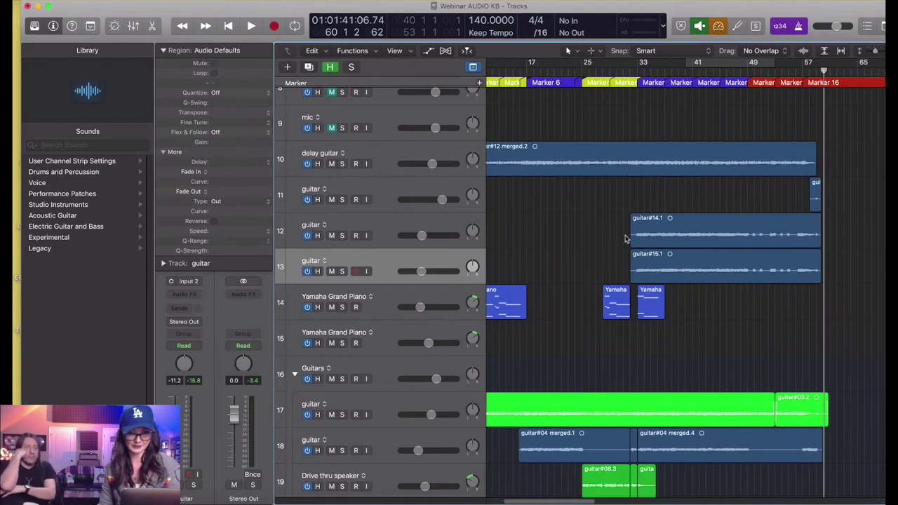
click(695, 241)
shift+click(690, 259)
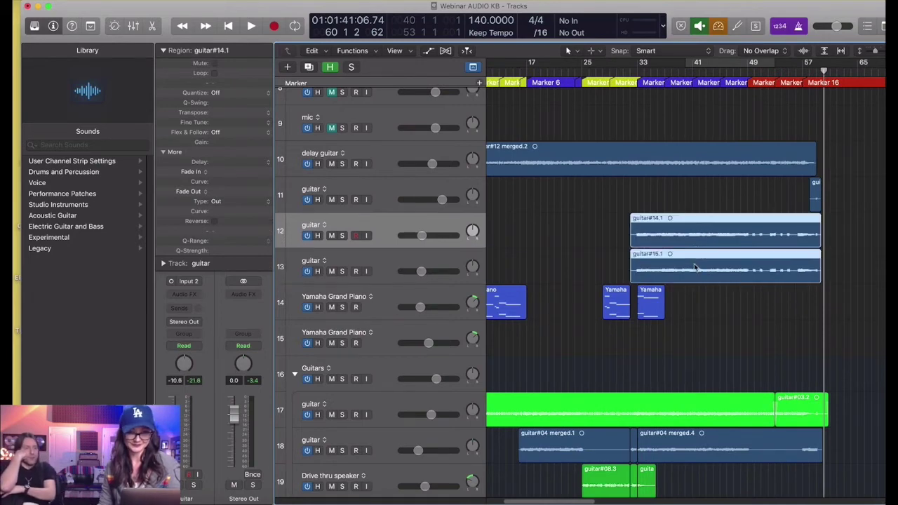
click(421, 234)
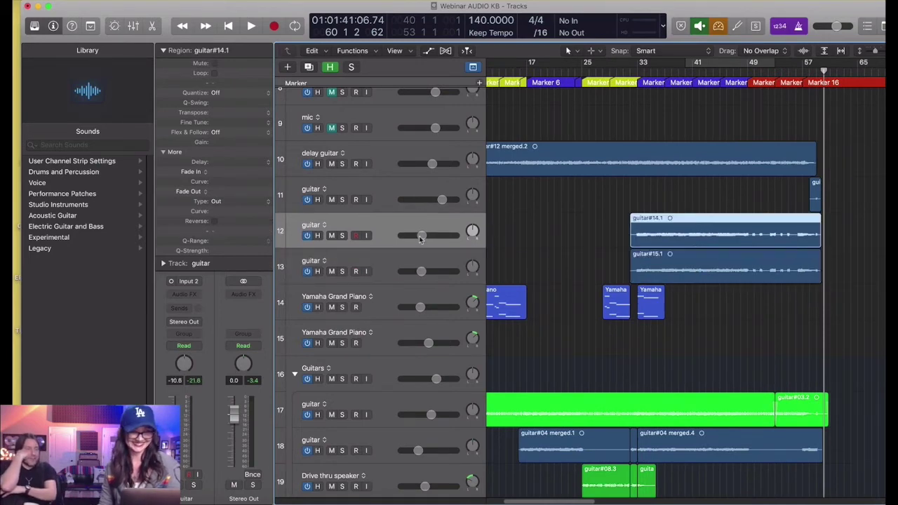
alt+click(424, 238)
Step: Open guitar#14.1 in the audio editor, turn on Flex, try the Rhythmic flex mode and close the editor
double_click(727, 240)
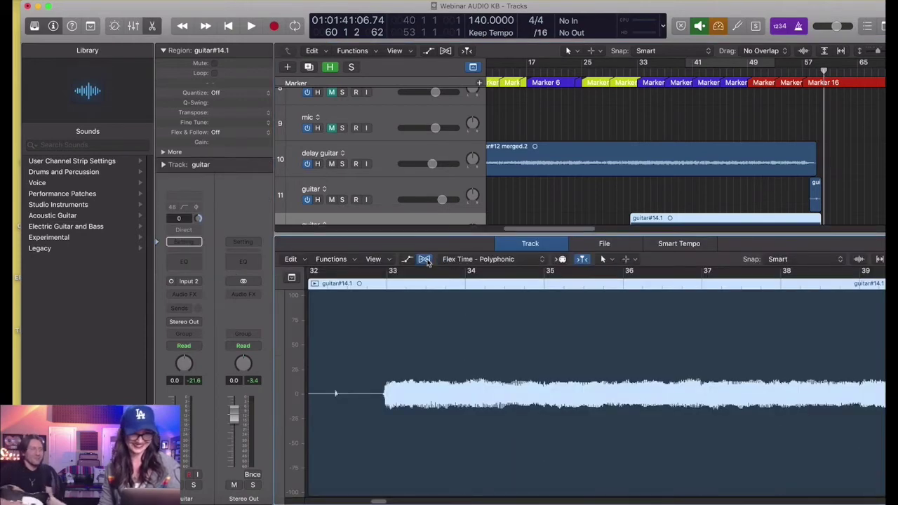
click(452, 263)
click(463, 259)
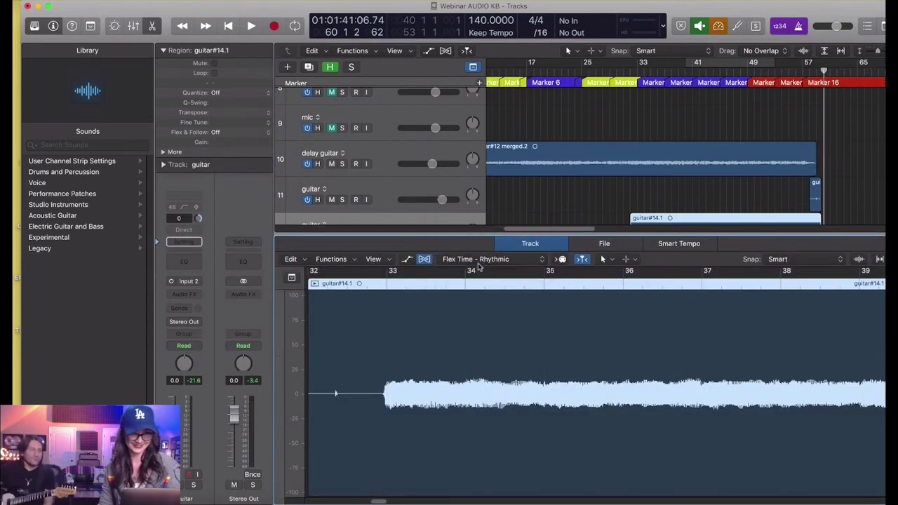
click(471, 259)
click(480, 271)
key(e)
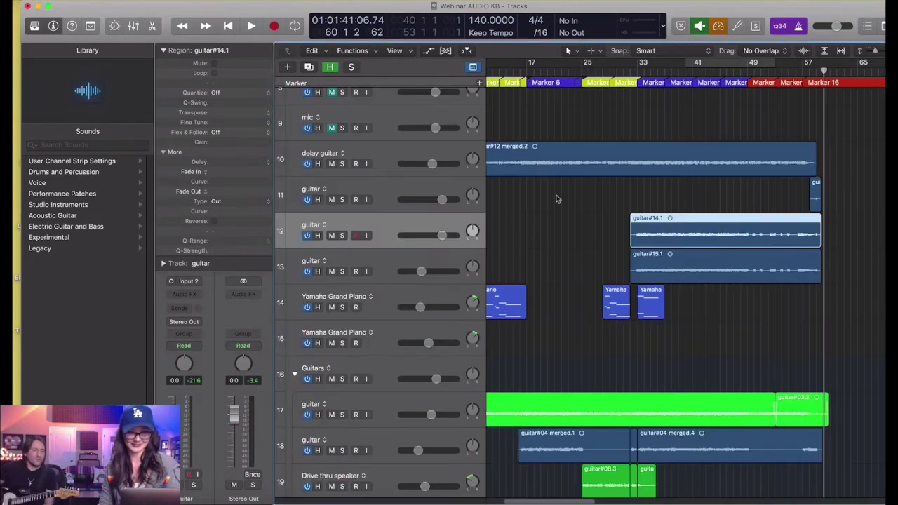
key(super+m)
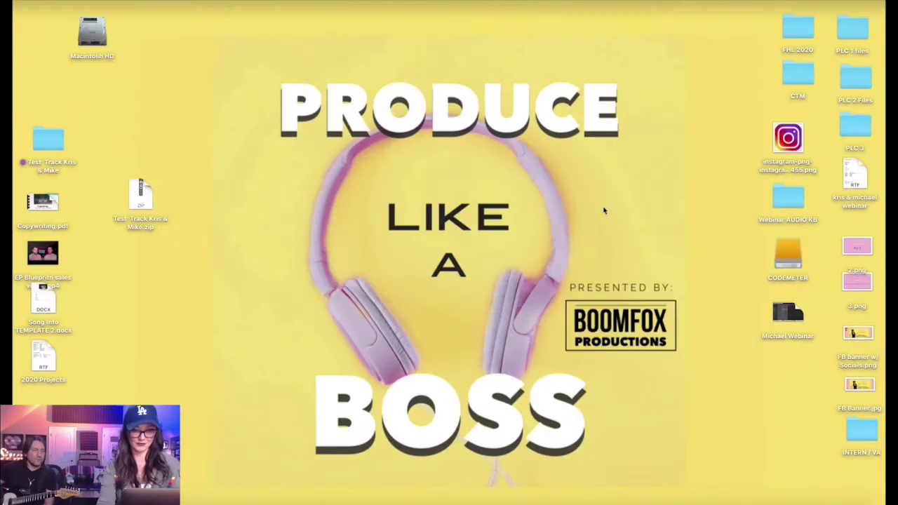
click(831, 503)
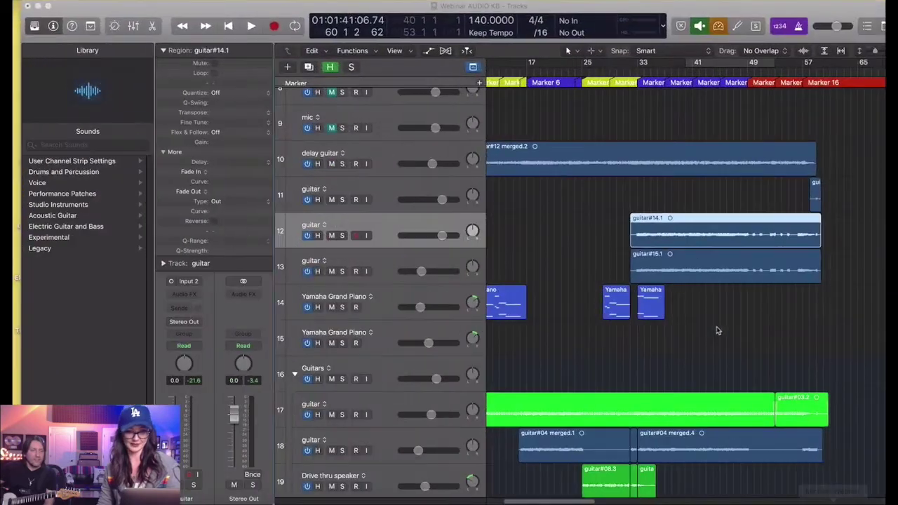
Step: Create two new audio tracks directly below track 12
key(alt+super+n)
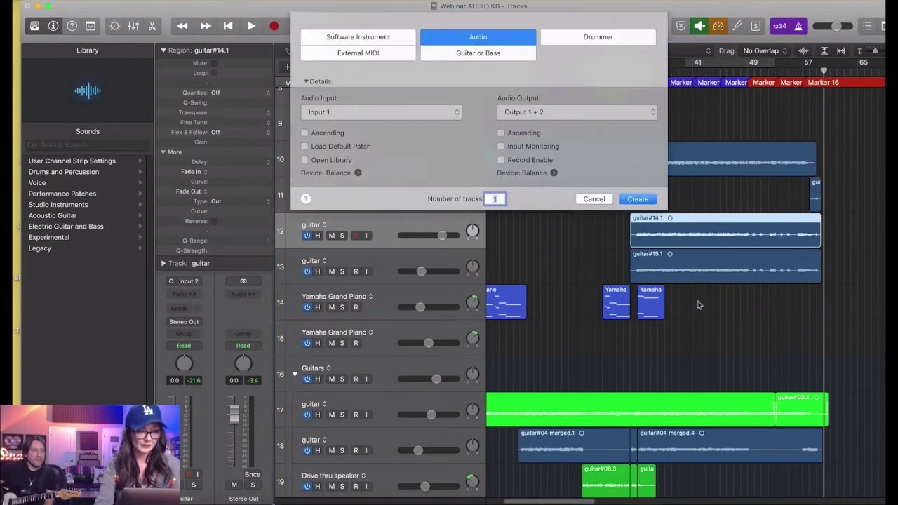
text(2)
key(Return)
Step: Move guitar#14.1 to Audio 19 and guitar#15.1 to Audio 20, and delete the emptied guitar track above them
drag(686, 249, 685, 285)
drag(685, 342, 685, 306)
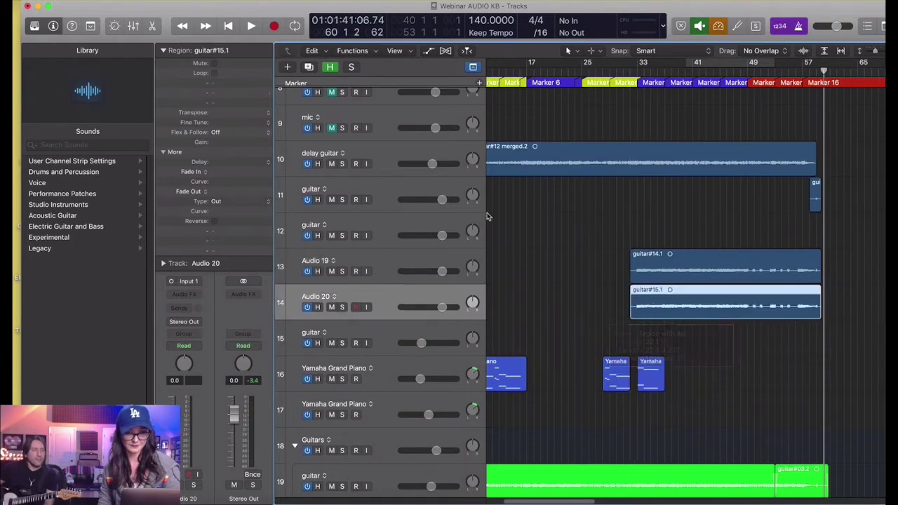
click(410, 221)
key(super+BackSpace)
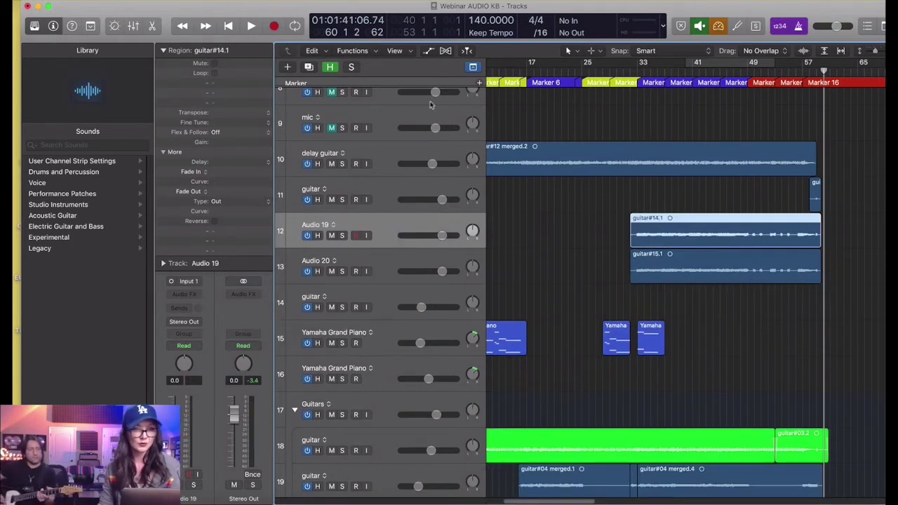
Step: Show Flex, set Audio 19 to Polyphonic flex mode and quantize guitar#14.1 to 1/16 Note
click(445, 51)
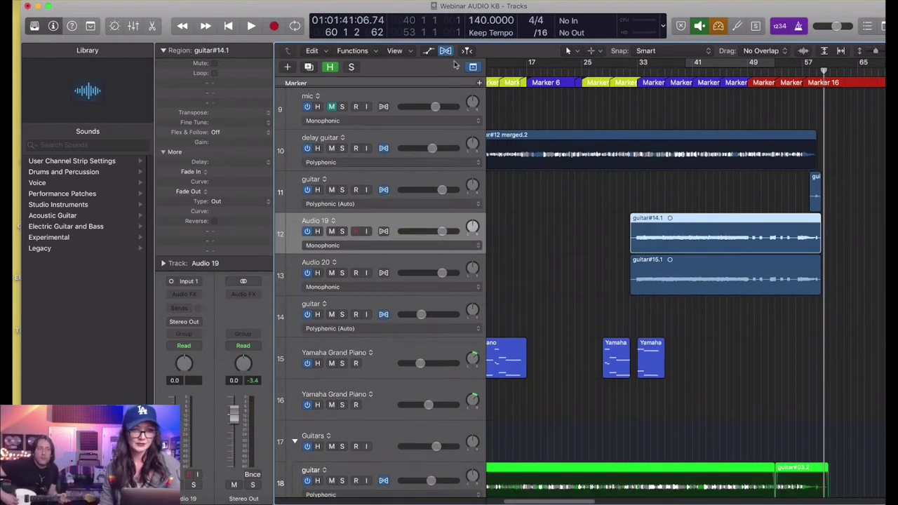
click(392, 244)
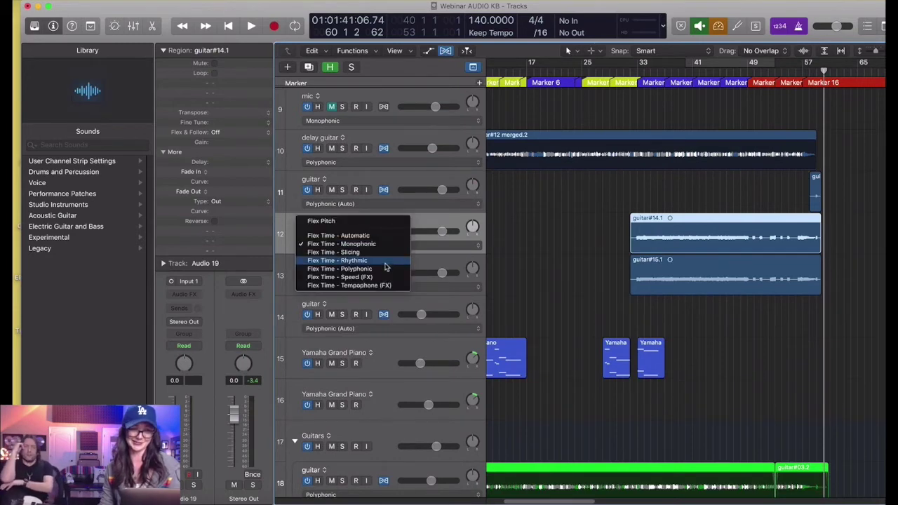
click(382, 266)
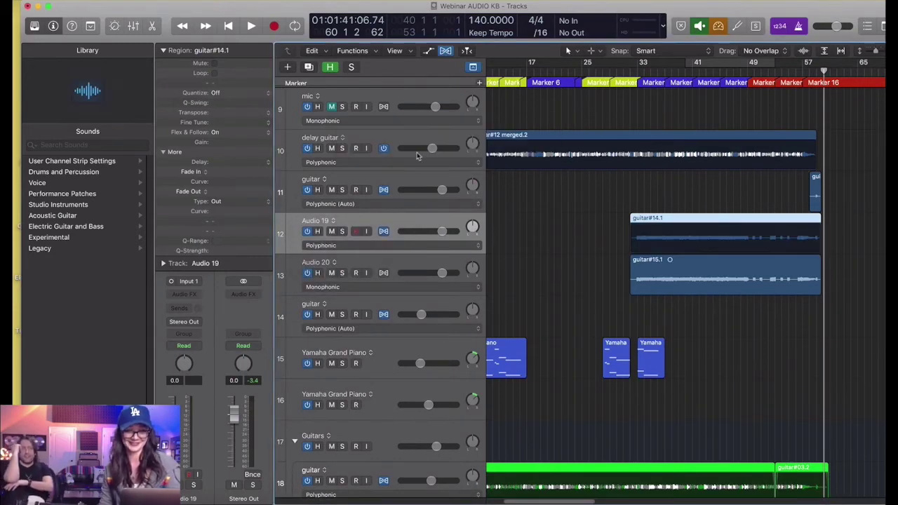
click(240, 97)
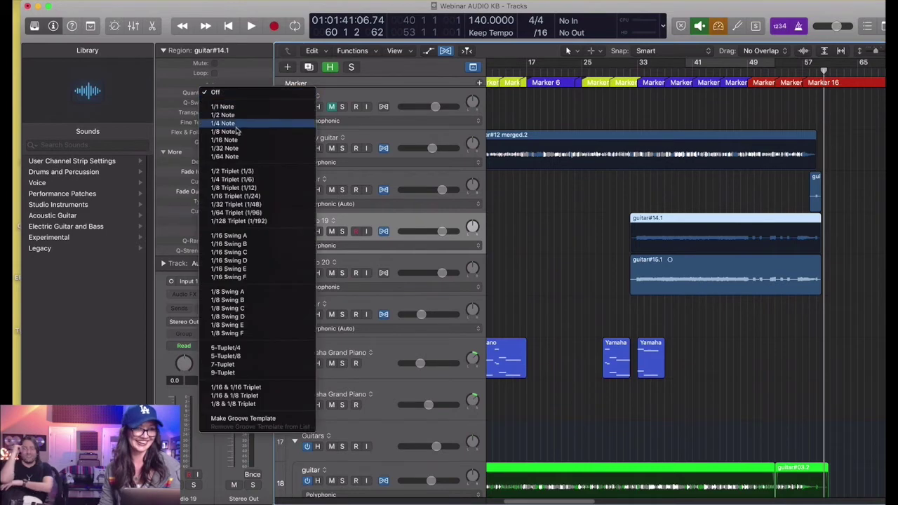
click(236, 145)
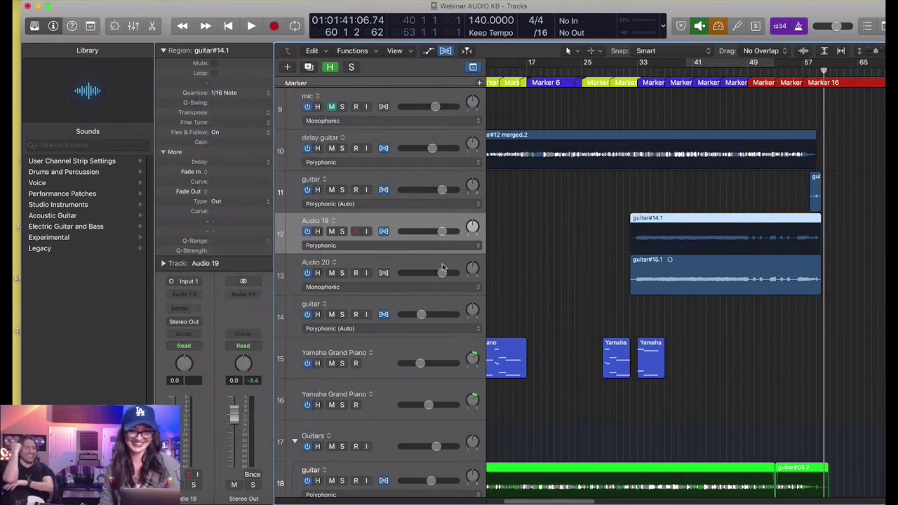
Step: Enable Flex on Audio 20 in Polyphonic mode, quantize guitar#15.1 to 1/16 Note and hide the Flex view
click(384, 273)
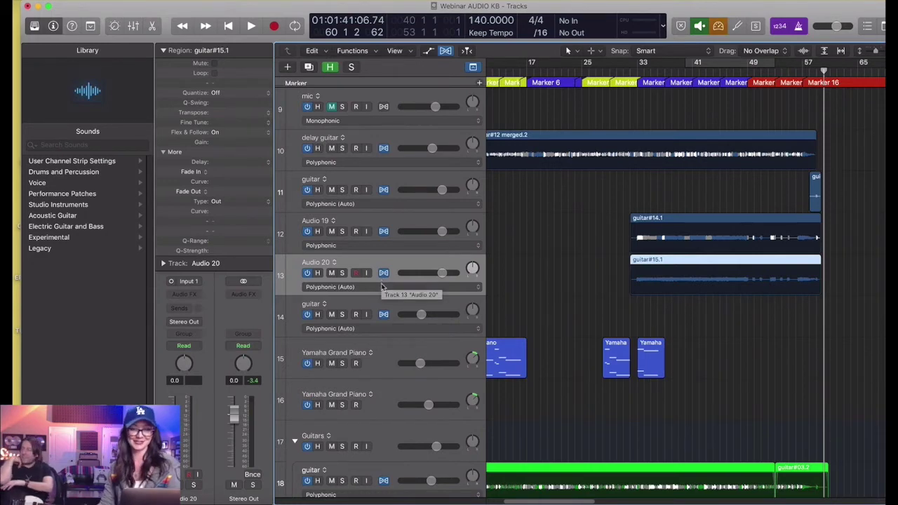
click(386, 285)
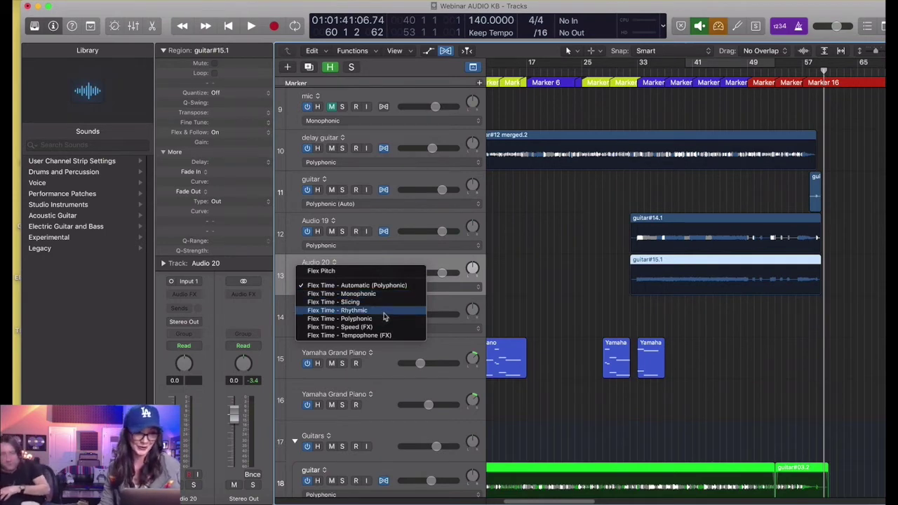
click(639, 275)
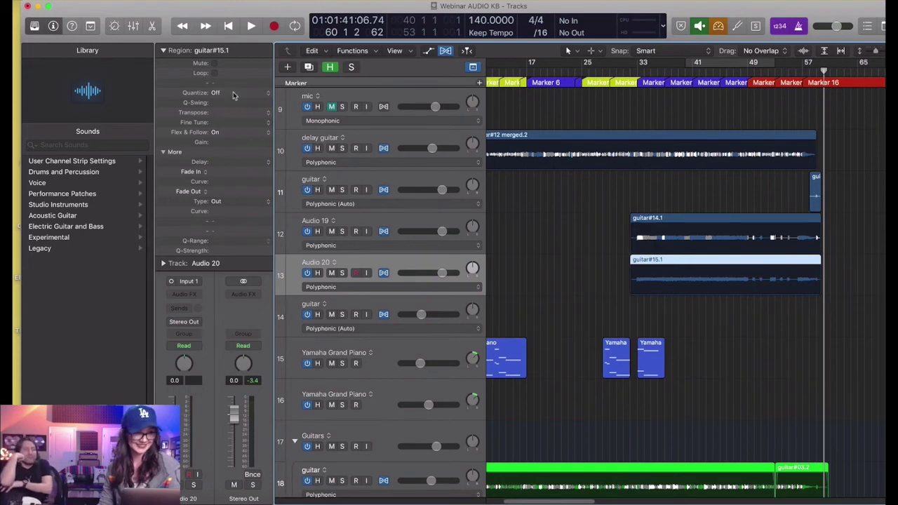
click(234, 96)
click(581, 213)
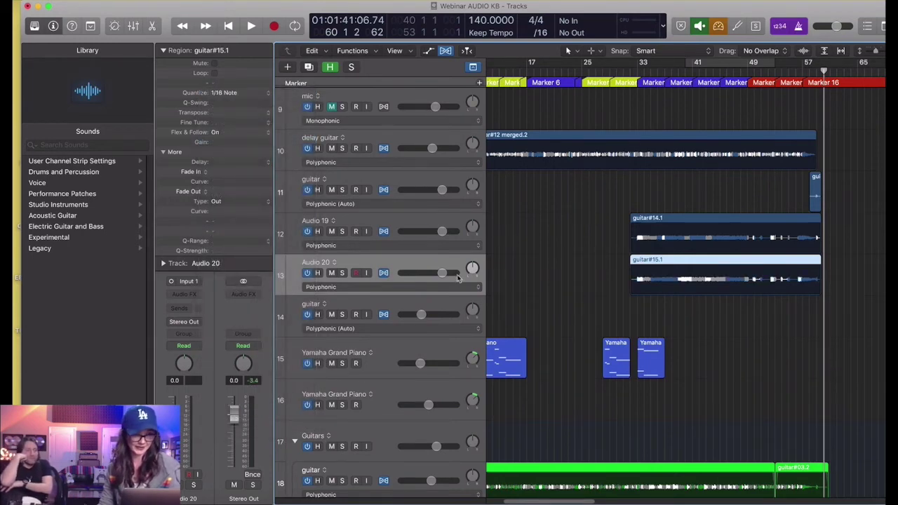
click(445, 52)
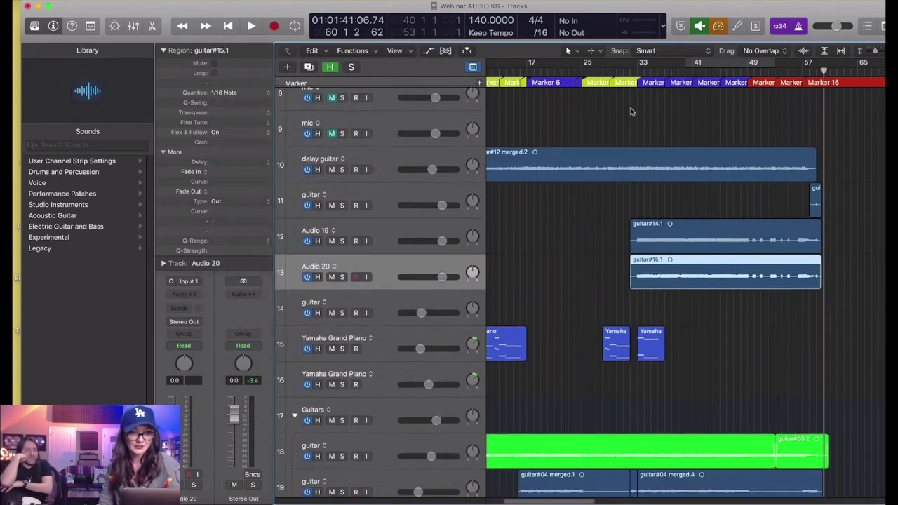
Step: During playback from bar 33, lower Audio 19 to -7.2 dB and Audio 20 to -6.6 dB, panning them about -64 and +63
click(638, 73)
key(space)
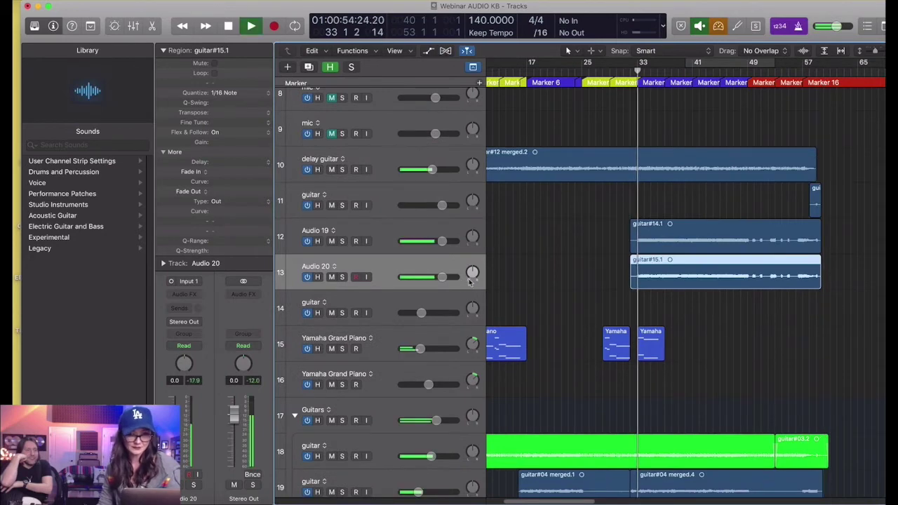
drag(442, 278, 473, 271)
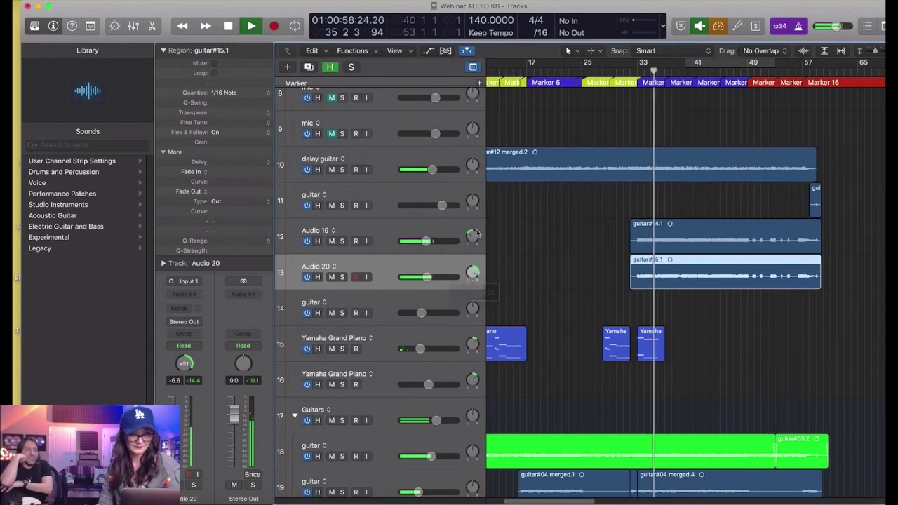
drag(472, 237, 473, 279)
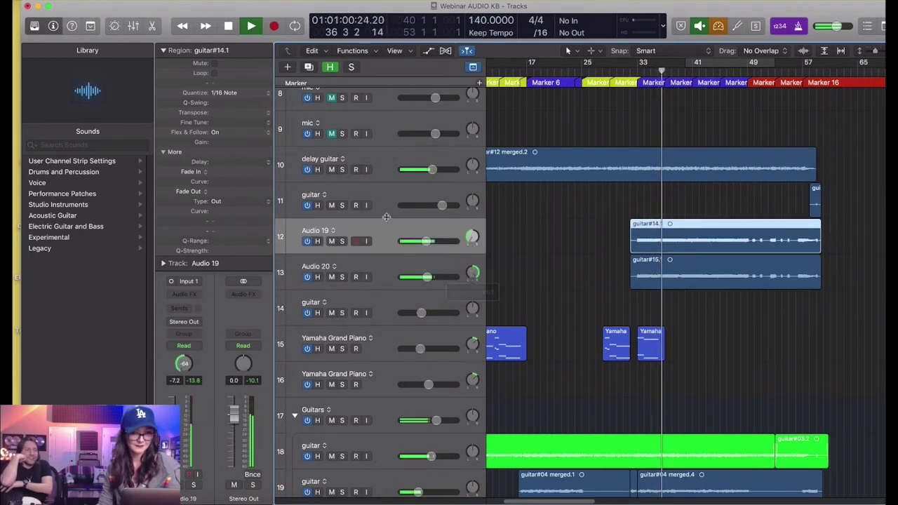
Step: Rename Audio 19 as "Dist Guitar L" and Audio 20 as "Dist Guitar R"
double_click(315, 230)
text(Dist Guitar L)
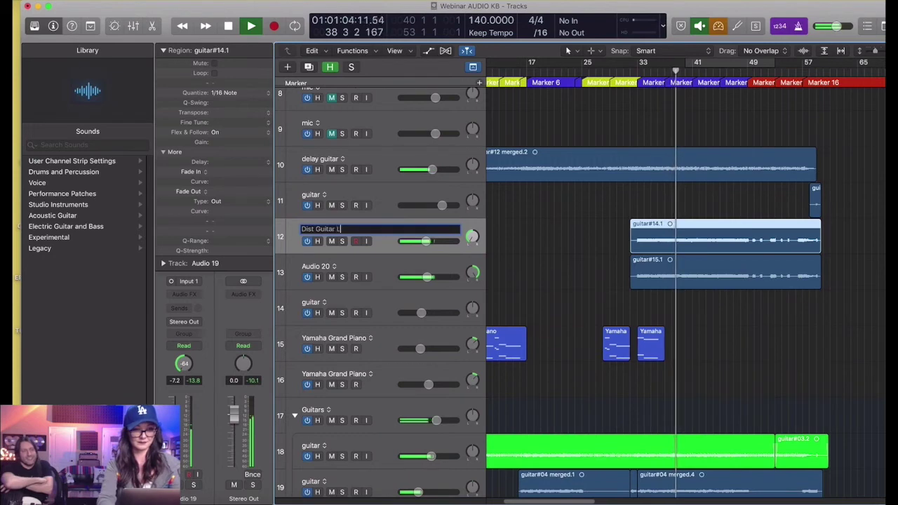
key(Tab)
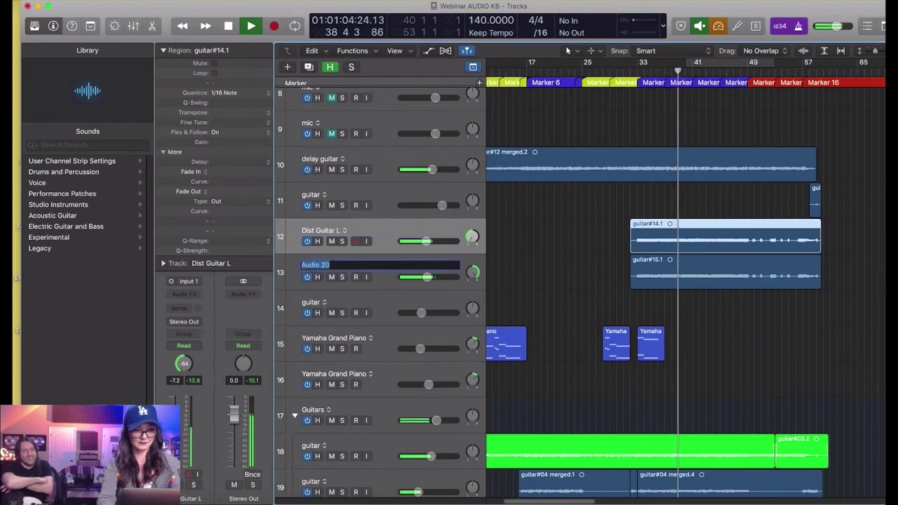
text(Dist Guitar)
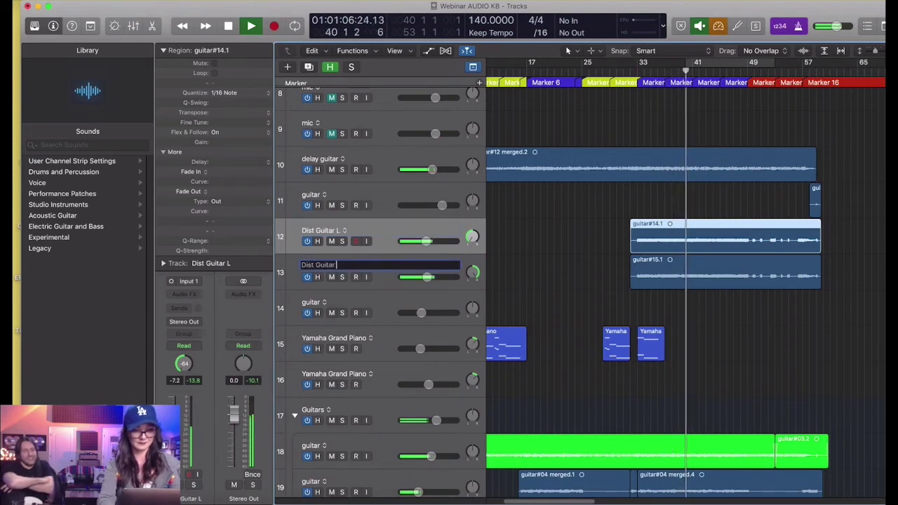
text( R)
key(Return)
Step: Move the Dist Guitar L and Dist Guitar R tracks into the Guitars stack below its first guitar track and stop playback
key(super+Up)
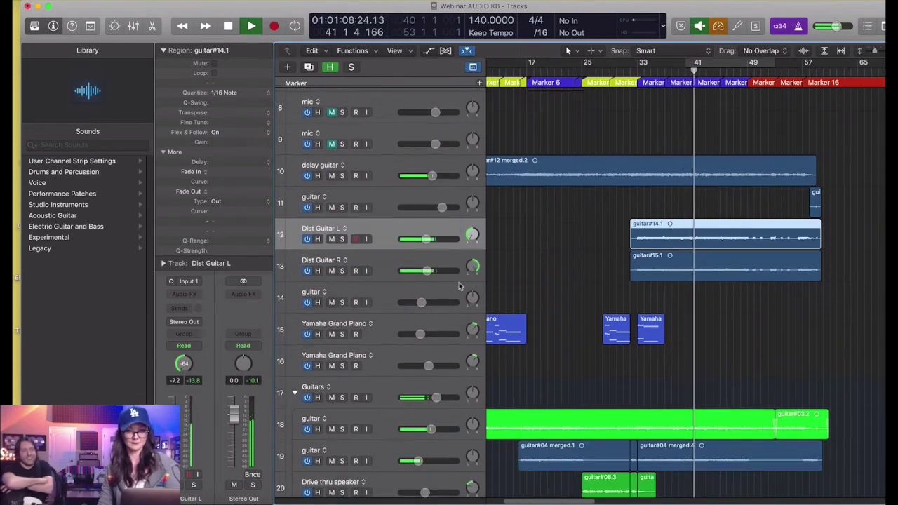
shift+click(387, 260)
drag(390, 314, 401, 448)
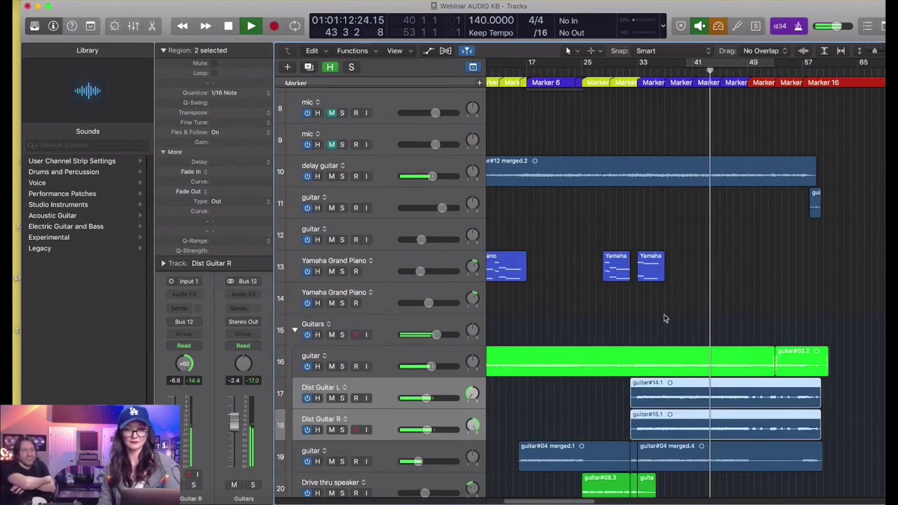
scroll(692, 328, down, 5)
key(space)
Step: Delete the end portion of the guitar#04 merged.1 region on track 19, from about bar 25 to its end
scroll(693, 338, left, 3)
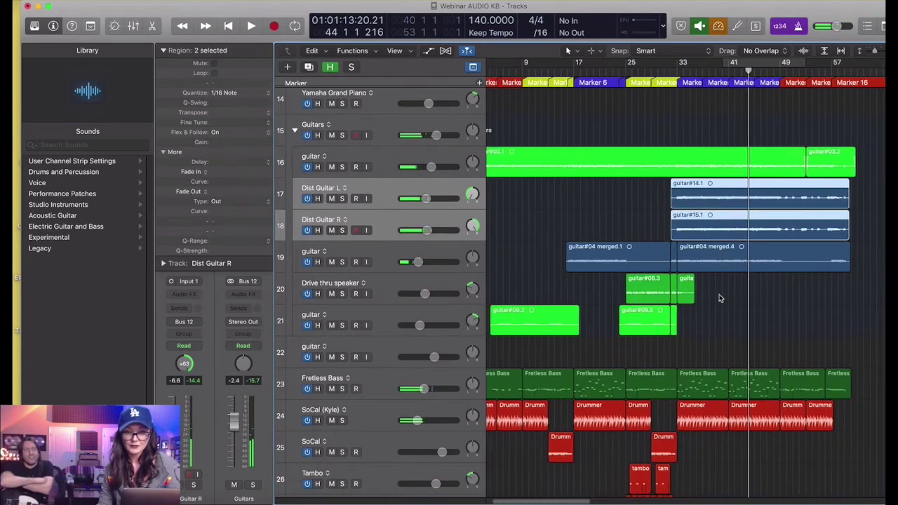
ctrl+alt+click(659, 259)
click(610, 264)
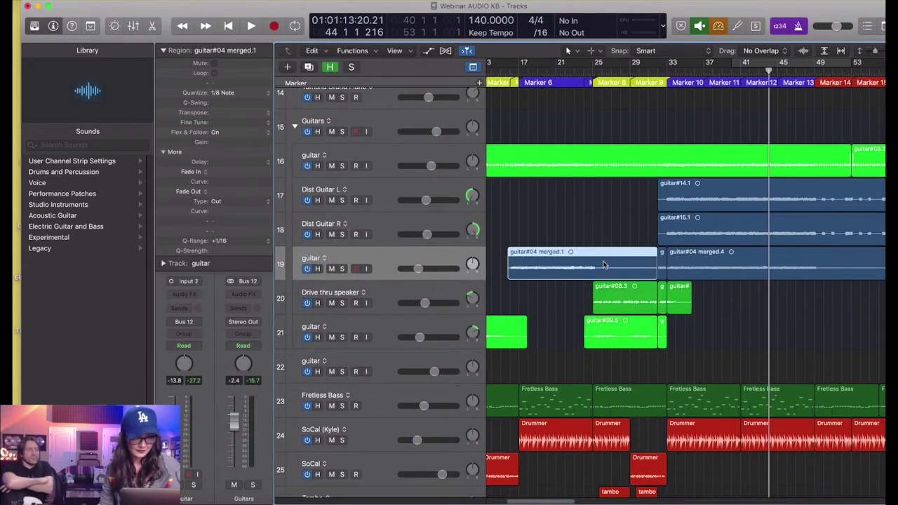
drag(599, 263, 656, 267)
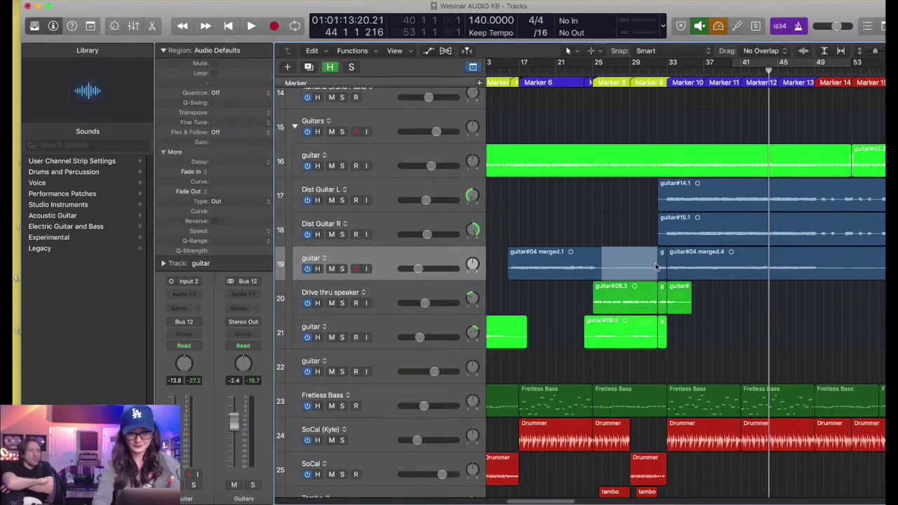
key(Delete)
scroll(693, 269, left, 4)
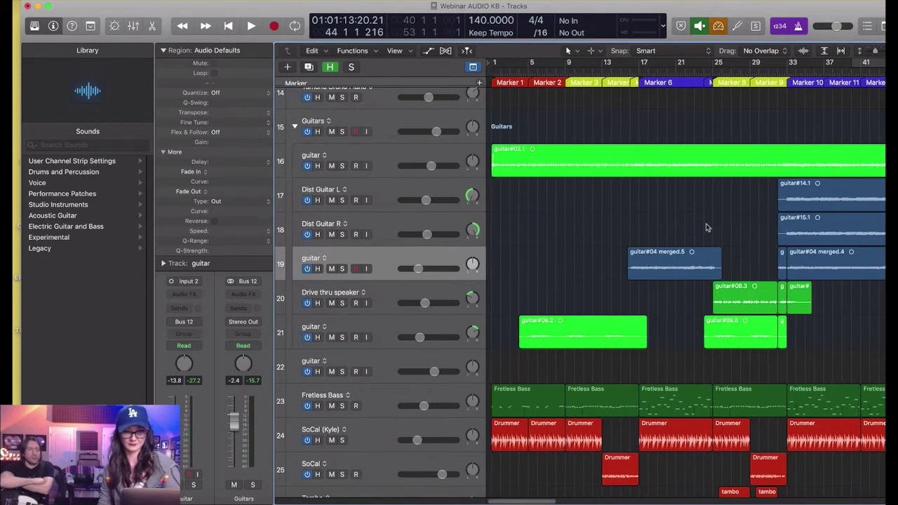
Step: Delete the empty guitar track 22 at the end of the Guitars stack, above Fretless Bass
key(super+Left)
scroll(712, 251, down, 2)
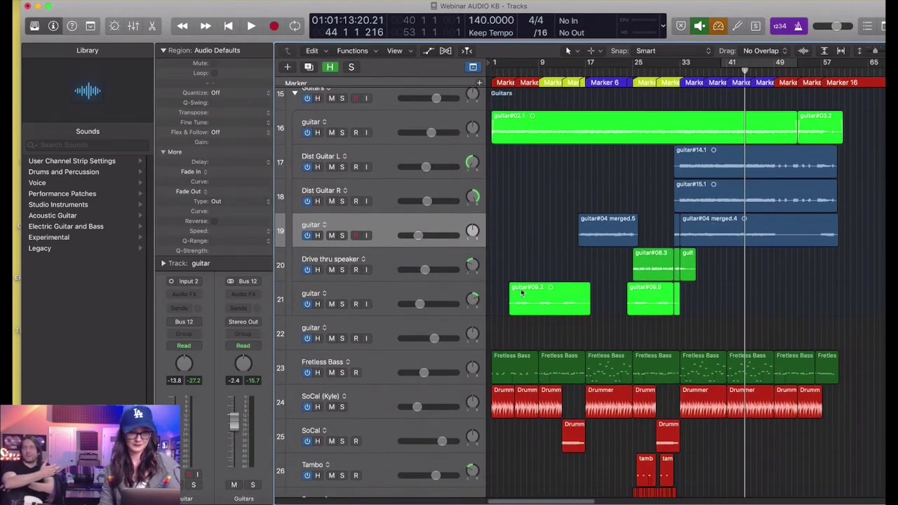
click(409, 330)
key(super+BackSpace)
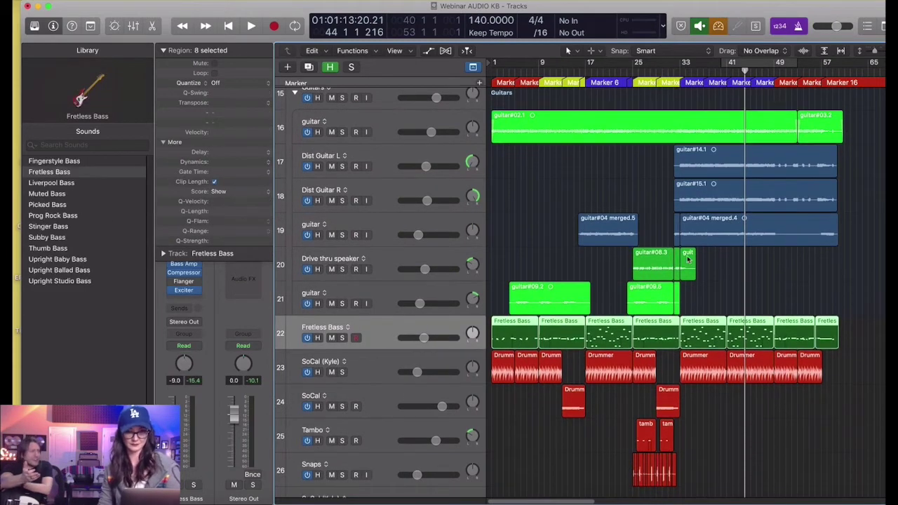
Step: Join the guitar#08 regions on the Drive thru speaker track into one region
click(619, 230)
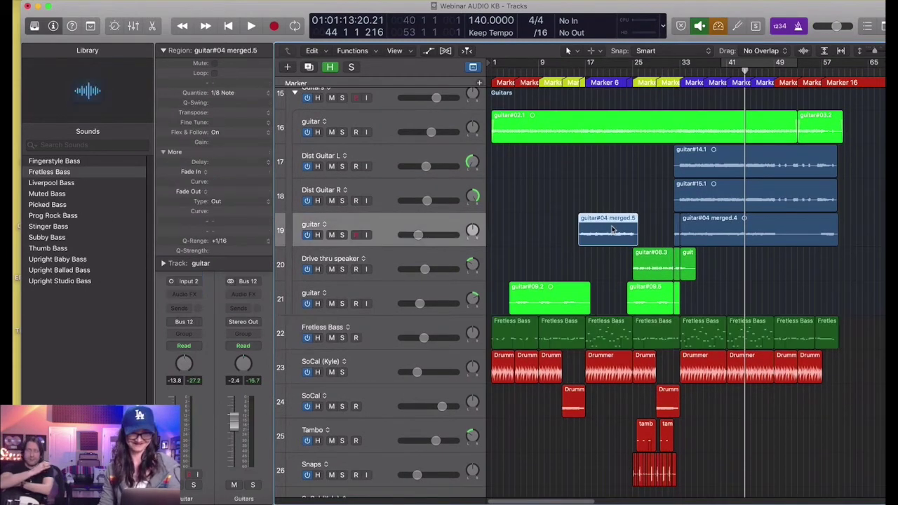
scroll(403, 163, up, 1)
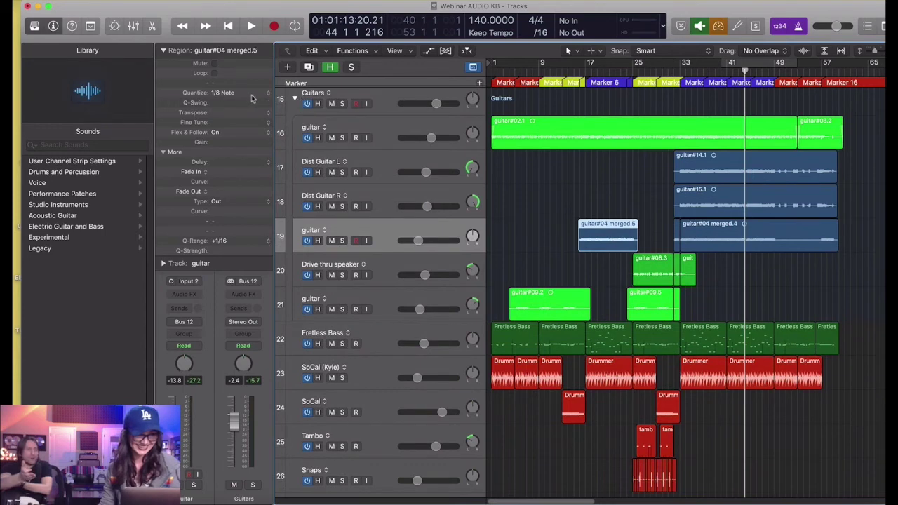
drag(701, 274, 648, 272)
key(super+j)
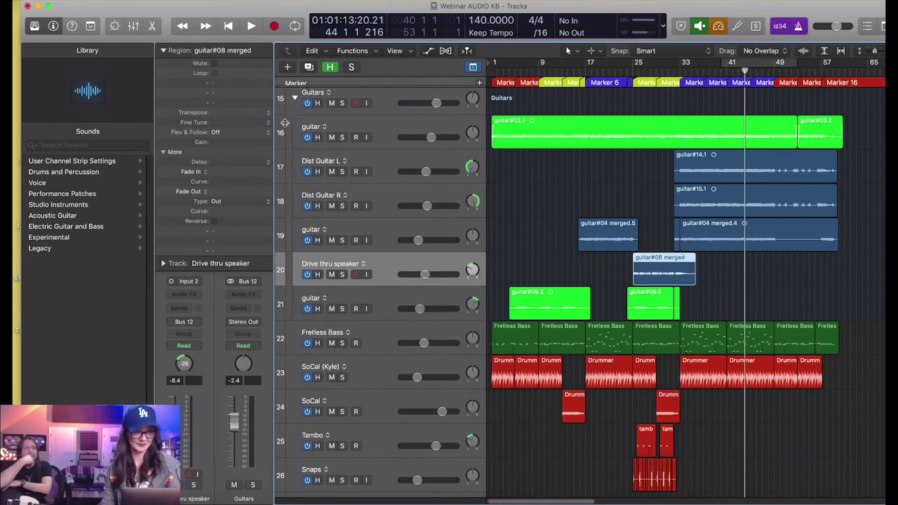
Step: Enable Flex Time - Polyphonic on the Drive thru speaker track and quantize its joined region to 1/16 Note
click(445, 51)
click(444, 279)
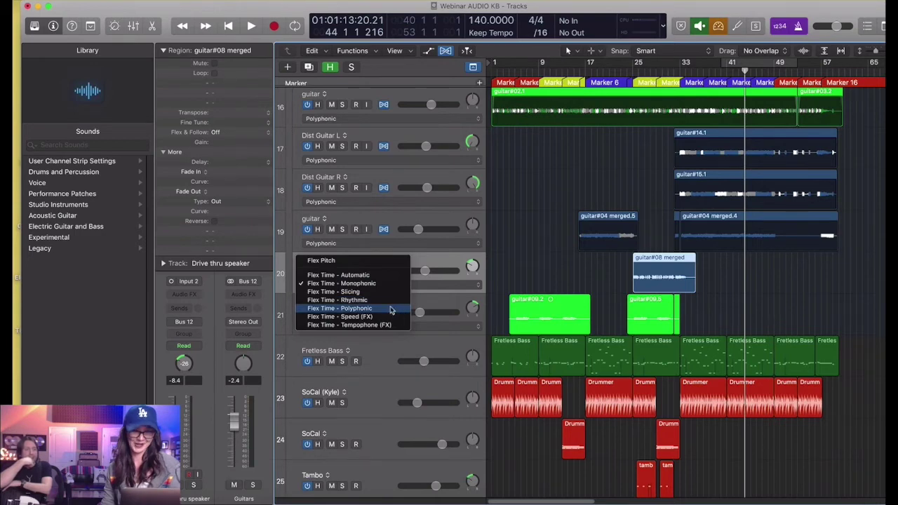
click(391, 309)
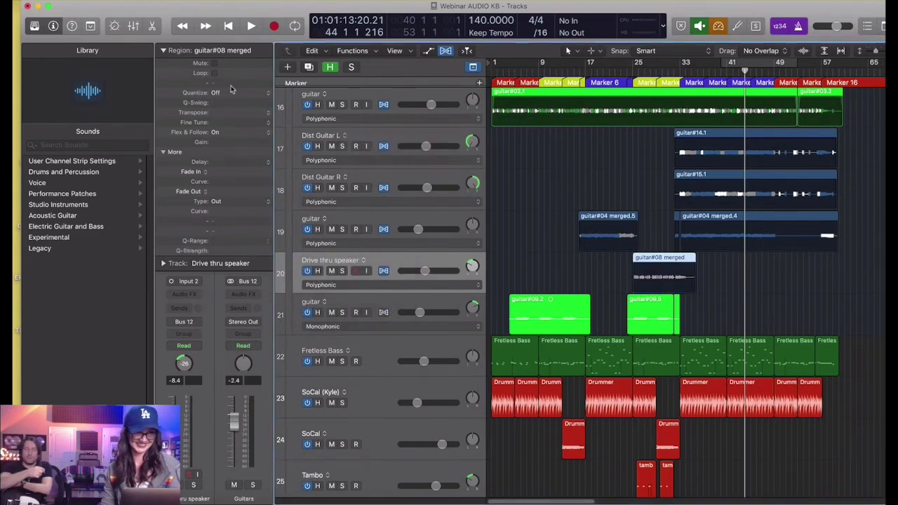
click(232, 91)
click(232, 138)
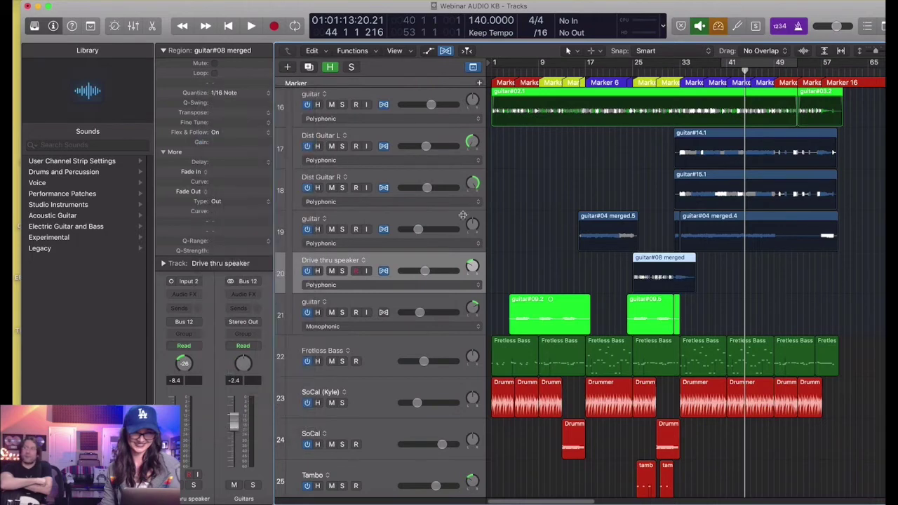
click(384, 270)
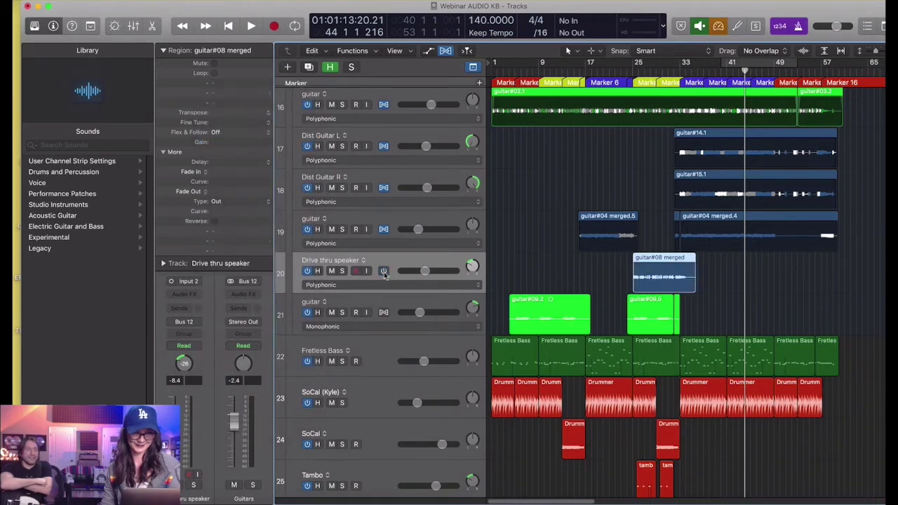
click(384, 271)
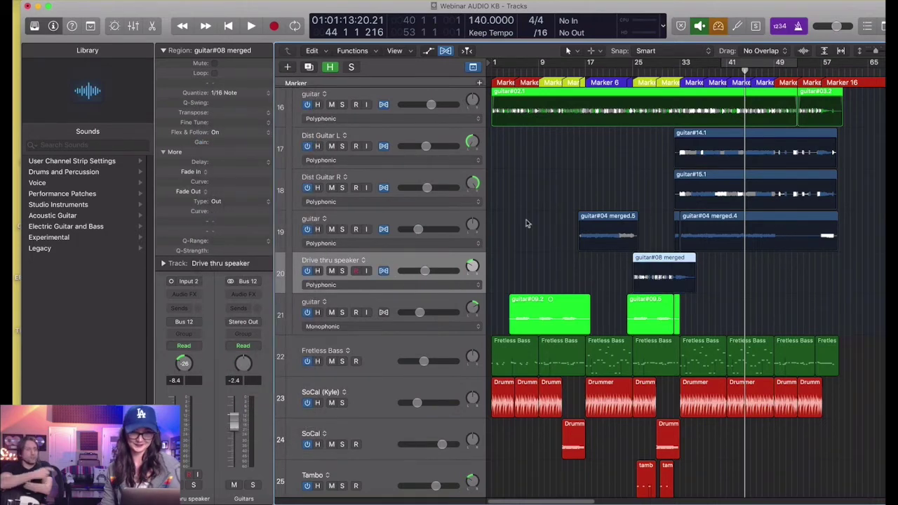
scroll(550, 209, down, 1)
scroll(550, 209, up, 1)
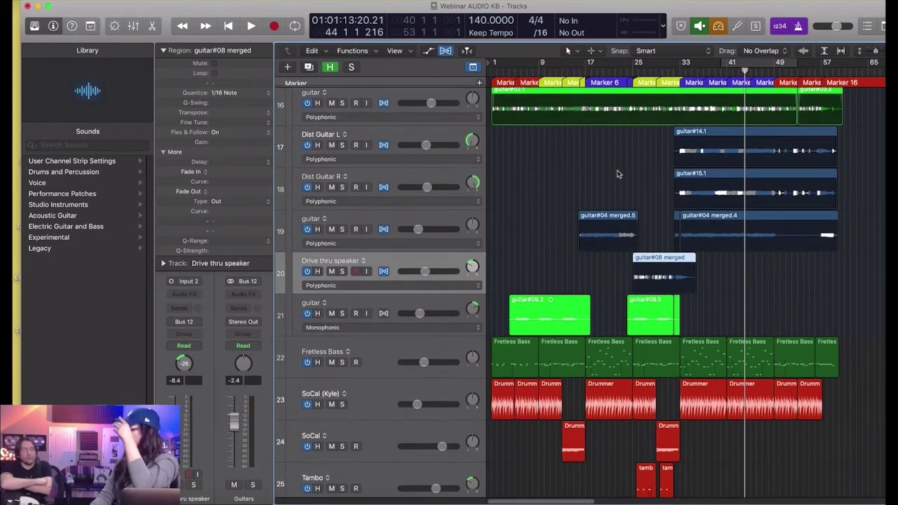
Step: Select the Dist Guitar L track and hide the Flex display in the Tracks area
click(453, 136)
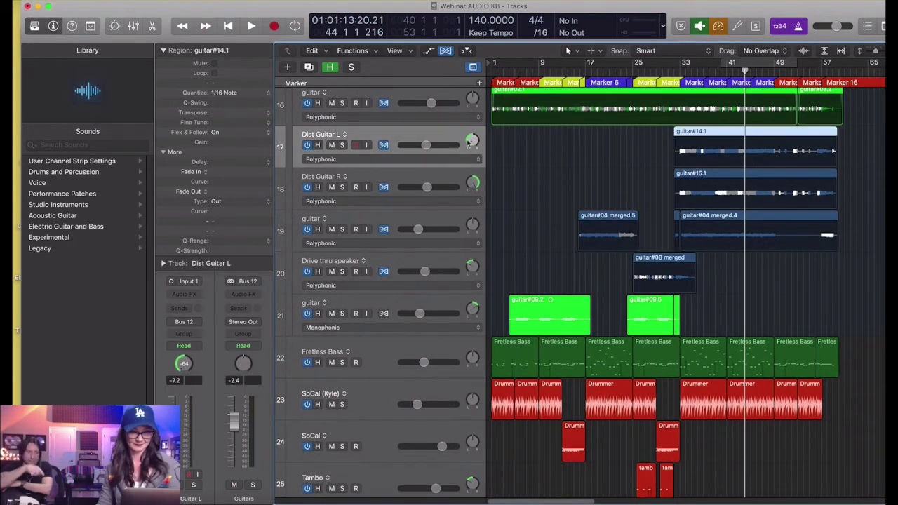
right_click(474, 143)
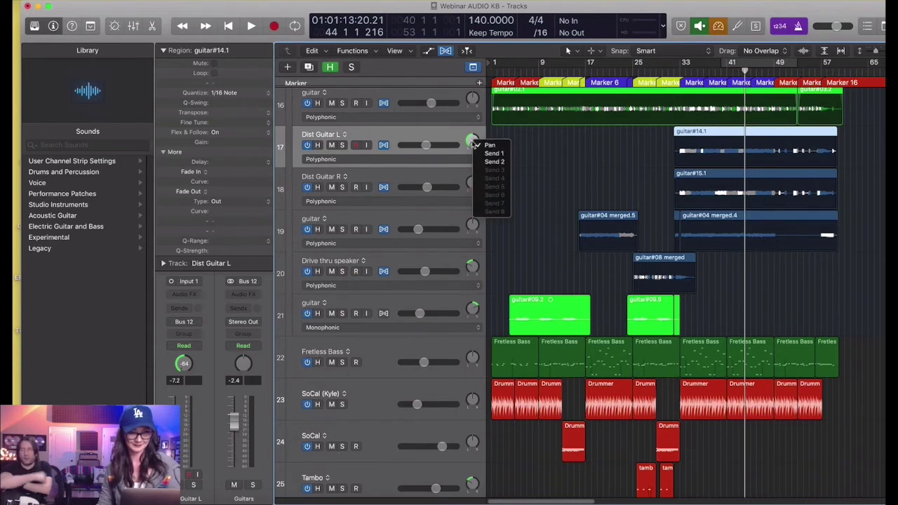
click(446, 56)
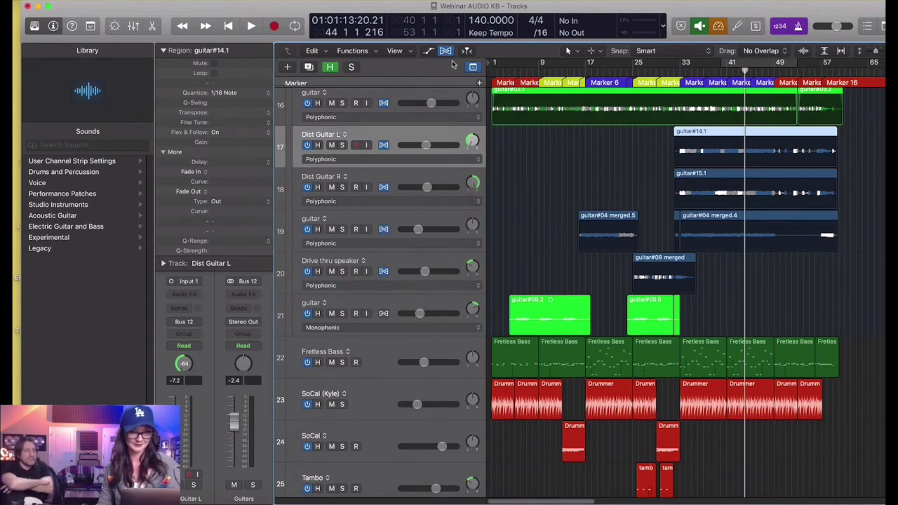
click(447, 52)
scroll(575, 164, up, 2)
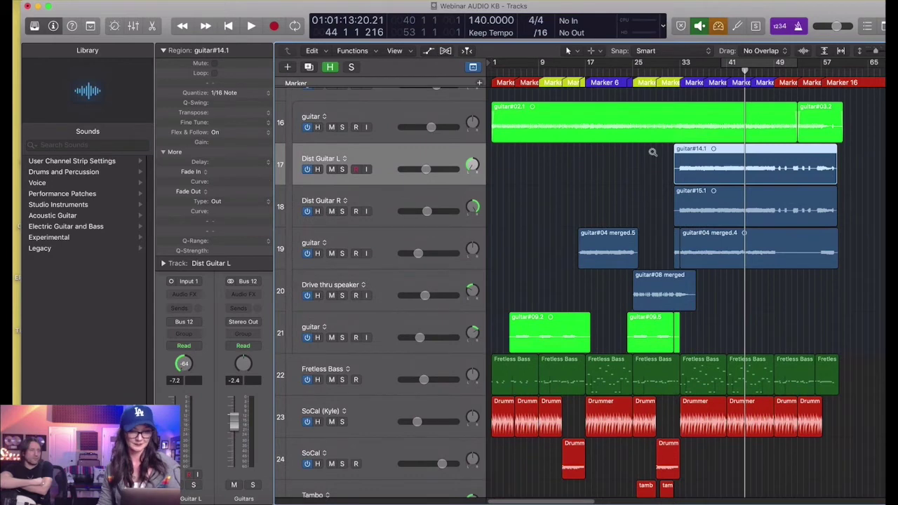
Step: Recolour the blue regions on guitar tracks 17 to 20 bright green to match the other guitar regions
scroll(653, 152, down, 1)
drag(568, 166, 712, 301)
key(alt+c)
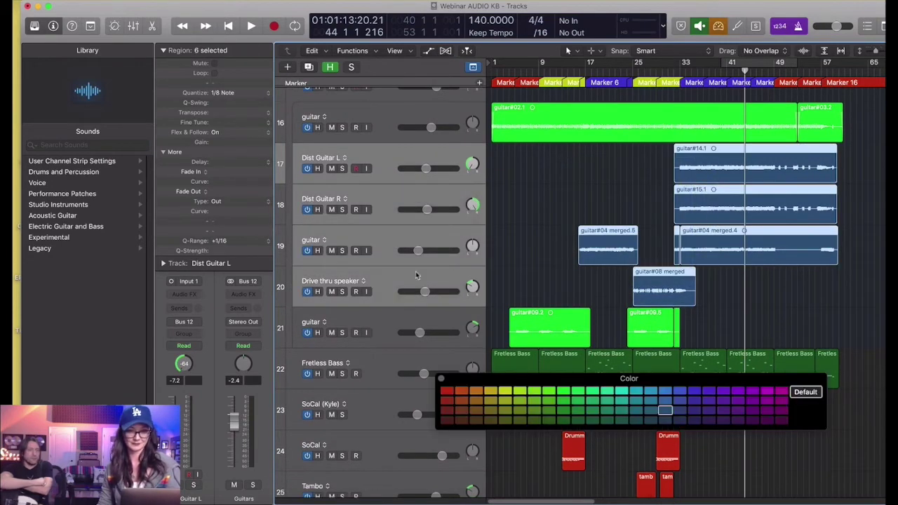
click(563, 391)
click(442, 379)
Step: Lower Dist Guitar L to -12.0 dB, Dist Guitar R to -13.6 dB, guitar track 19 to -16.4 dB and Drive thru speaker to -14.2 dB
key(super+Left)
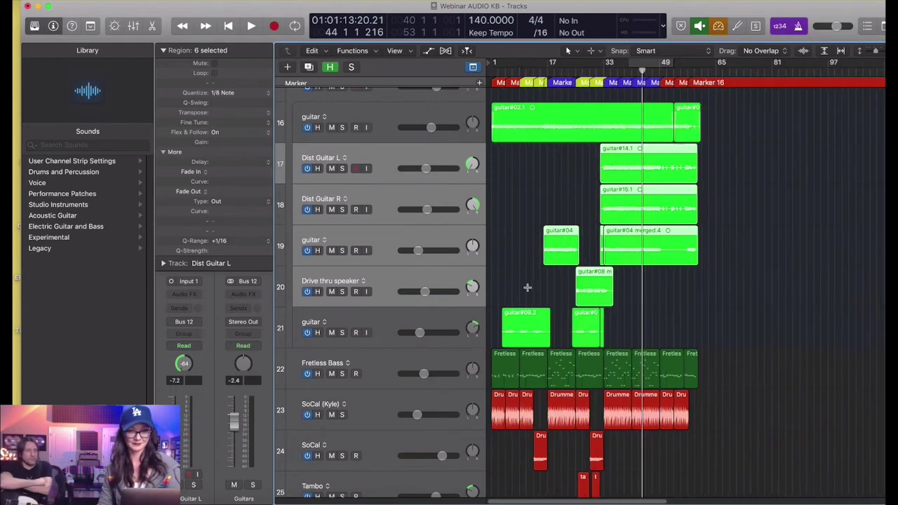
key(super+Up)
drag(426, 188, 422, 188)
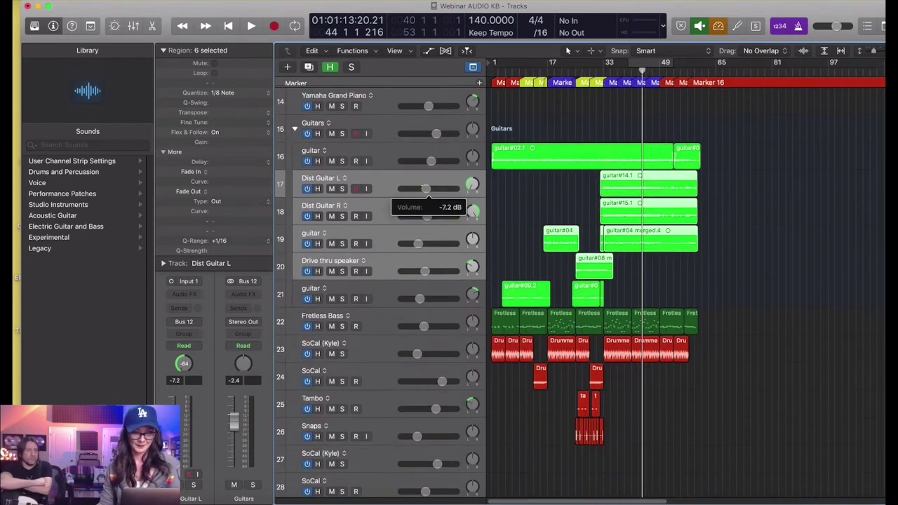
click(437, 270)
drag(423, 272, 418, 271)
drag(425, 215, 423, 189)
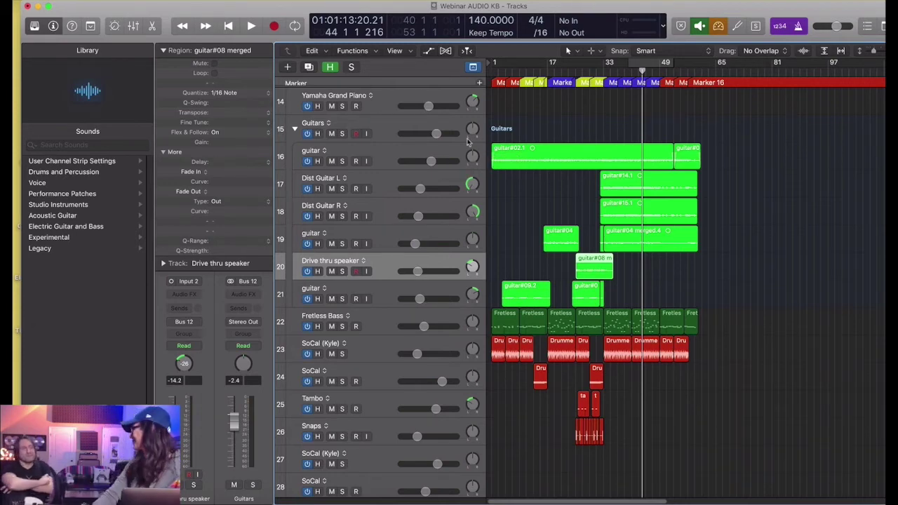
Step: Play the arrangement briefly from the beginning and select the SoCal (Kyle) track
scroll(471, 151, down, 1)
key(super+Left)
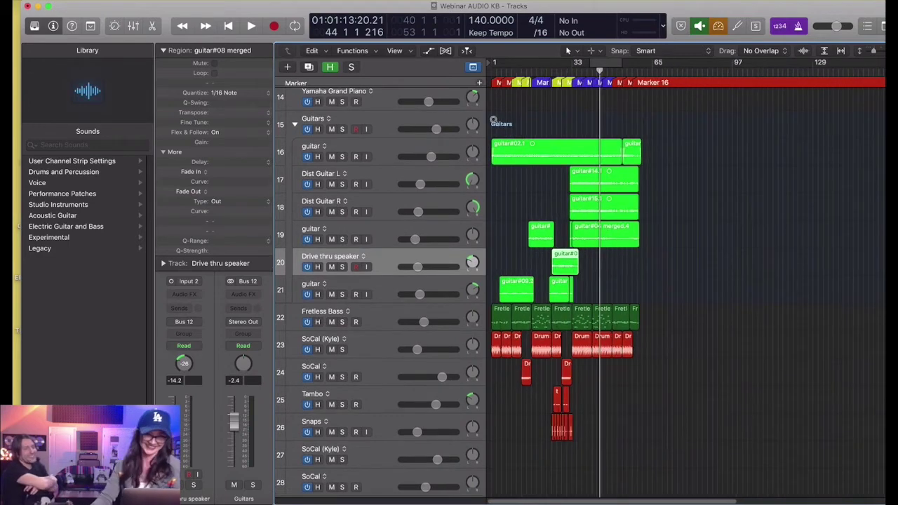
click(436, 120)
key(Return)
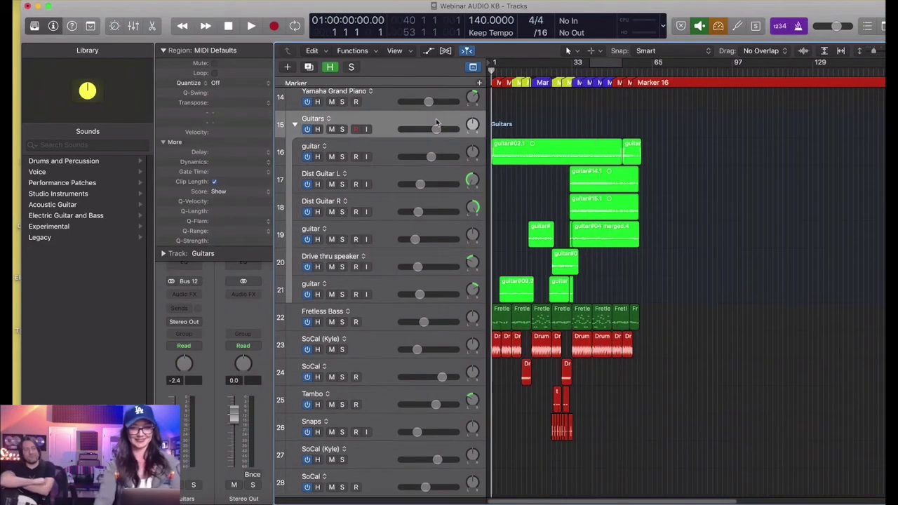
key(space)
click(472, 335)
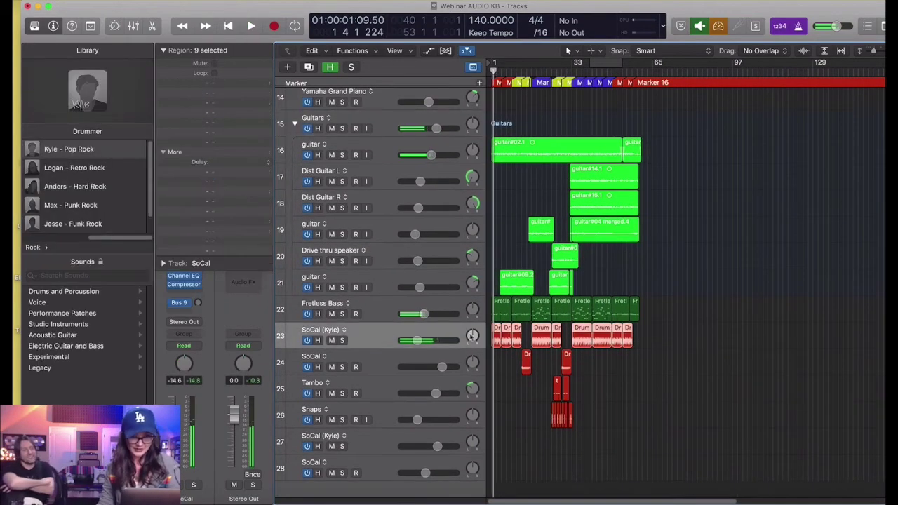
Step: Cycle bars 1 to 9 and, during playback, raise SoCal (Kyle) to -9.2 dB and Fretless Bass to -8.8 dB
key(super+Up)
key(super+Right)
key(super+Right)
key(super+Right)
key(super+Down)
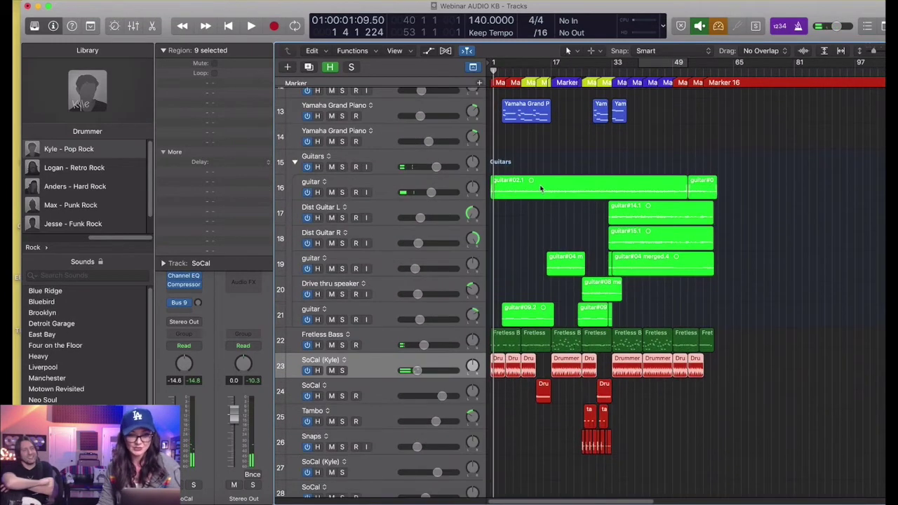
key(super+Right)
drag(499, 63, 546, 64)
key(space)
key(super+Right)
click(435, 366)
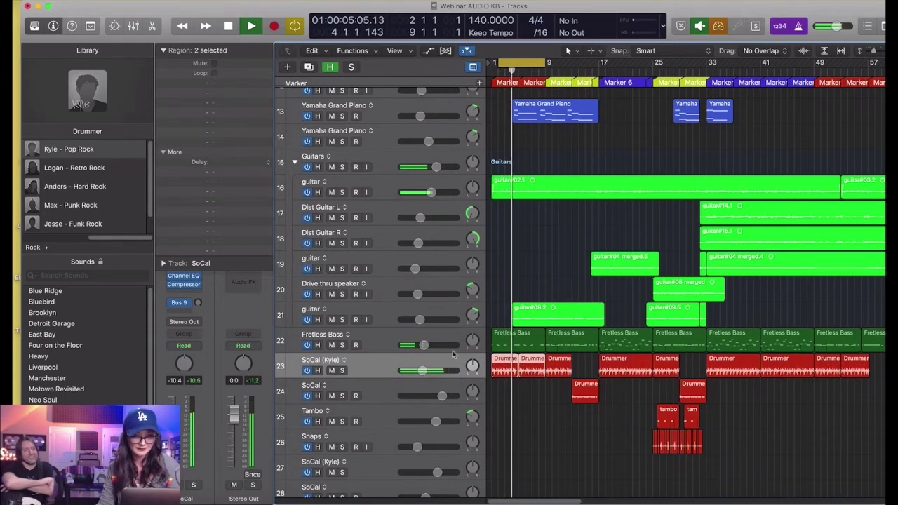
drag(424, 345, 424, 370)
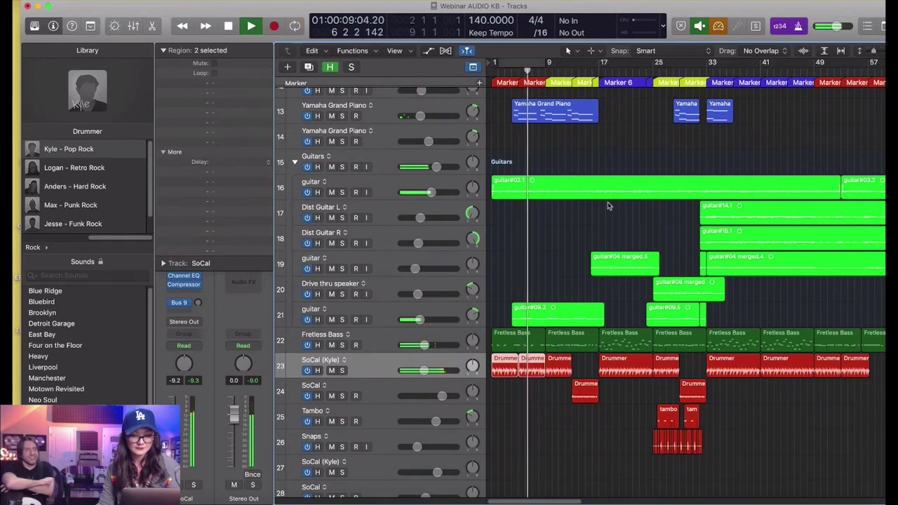
Step: Lower SoCal track 24 to -8.8 dB during playback and move the first three Drummer regions from SoCal (Kyle) onto it
scroll(614, 229, down, 2)
scroll(612, 235, up, 2)
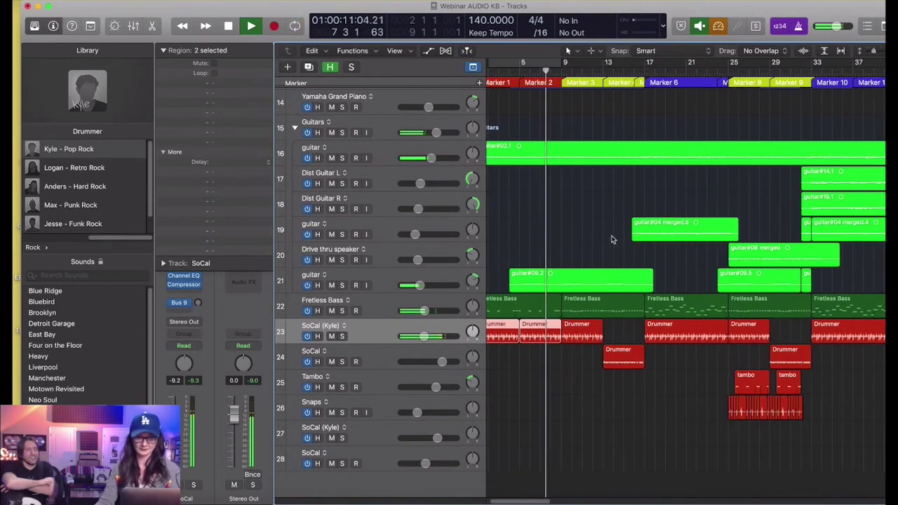
click(592, 336)
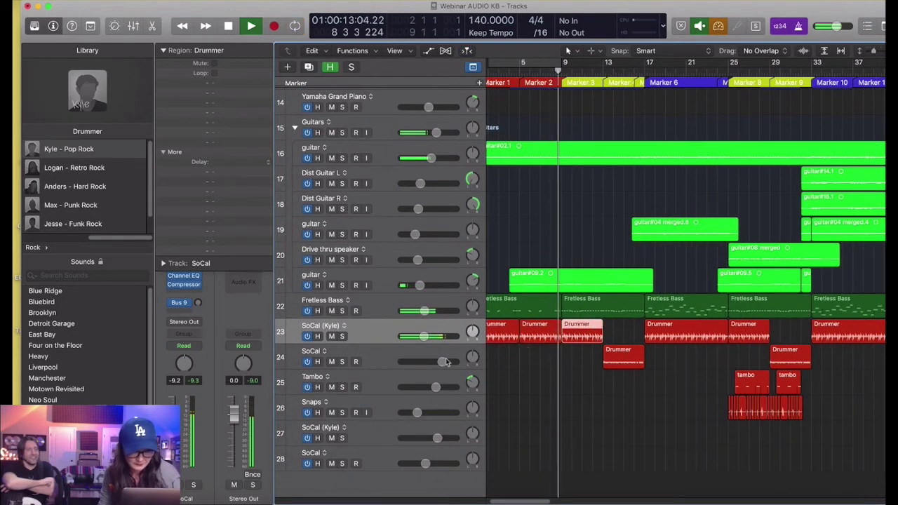
drag(441, 361, 424, 362)
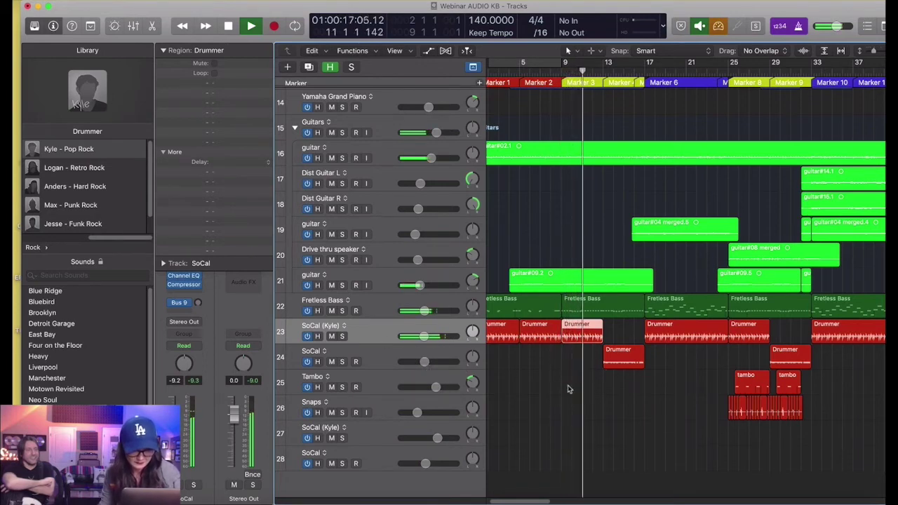
scroll(501, 358, left, 2)
drag(501, 357, 599, 347)
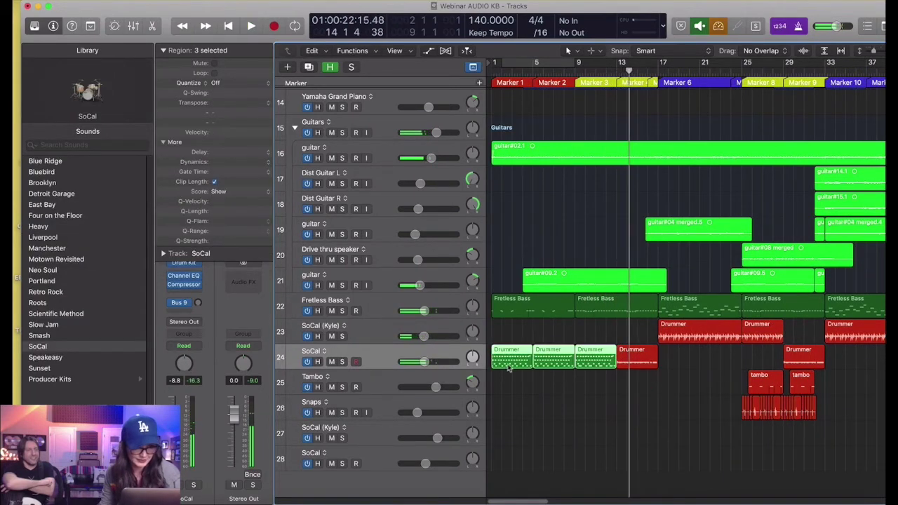
Step: Examine the plug-ins and sends on the SoCal drum channel strips in the mixer
click(383, 337)
key(x)
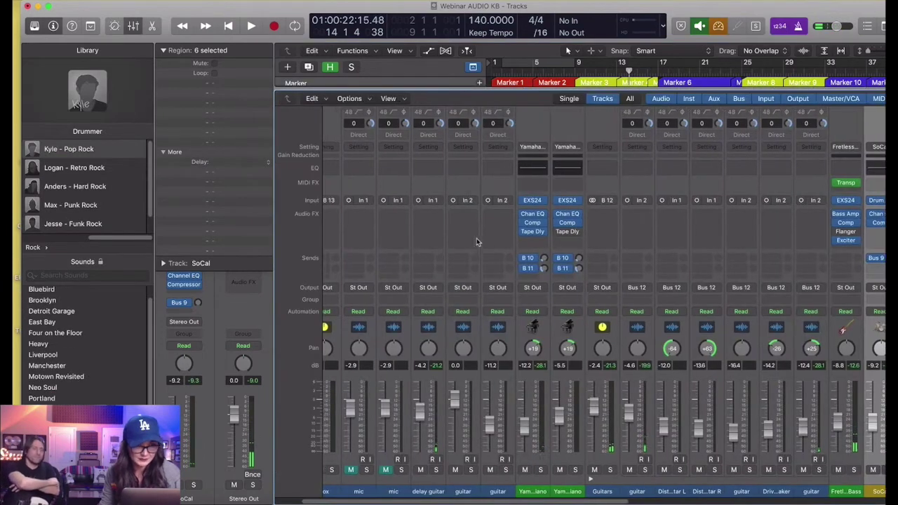
scroll(476, 241, right, 5)
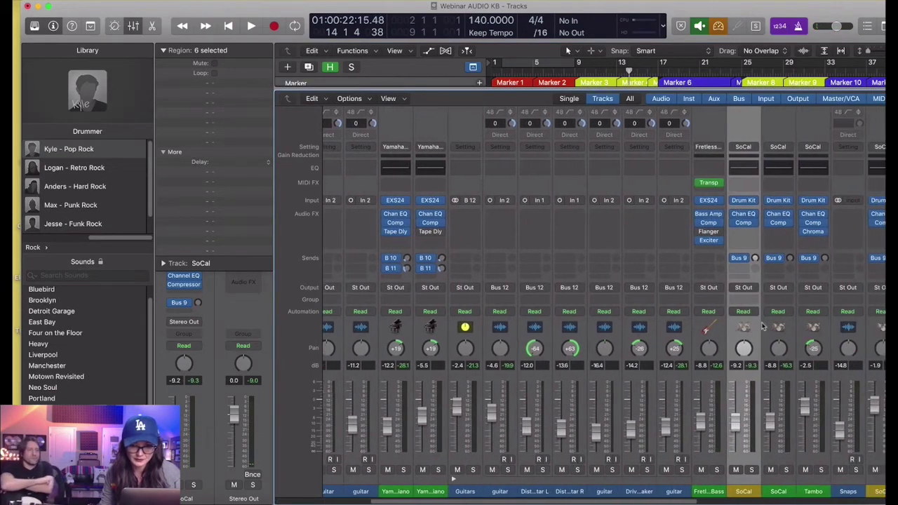
scroll(764, 326, right, 2)
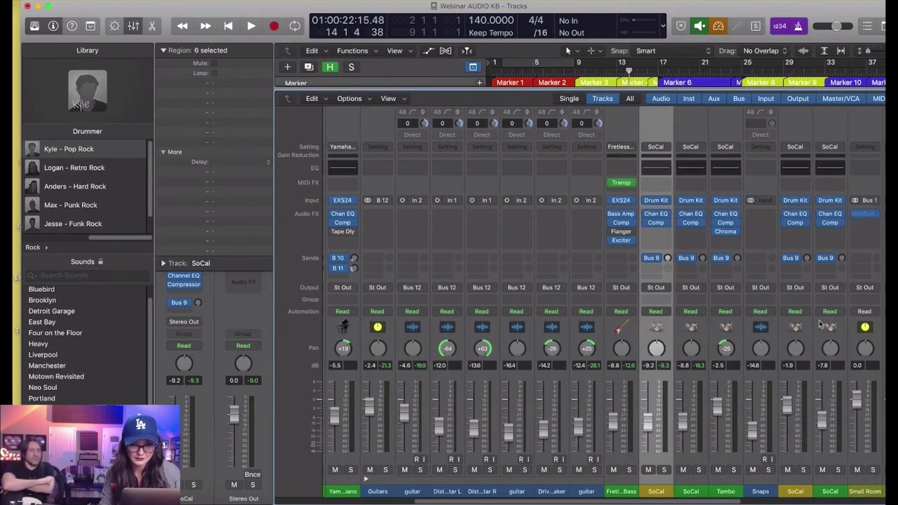
click(699, 224)
click(686, 240)
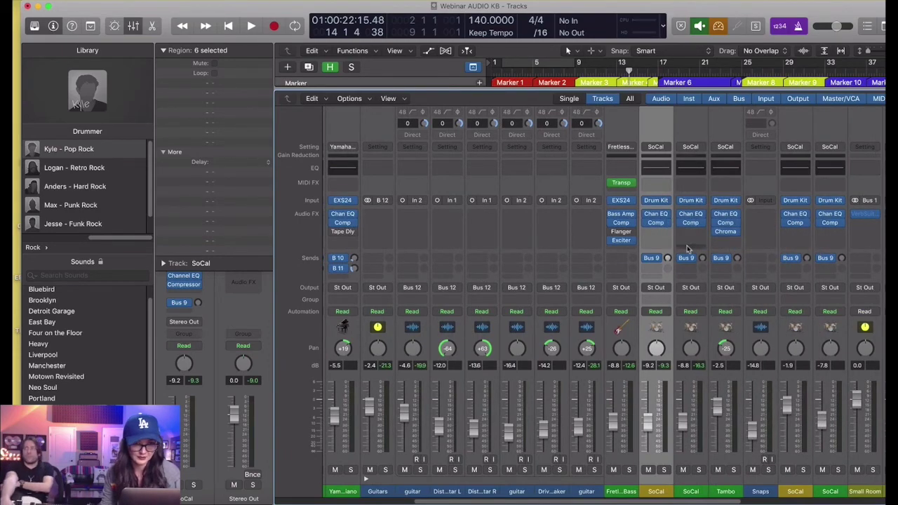
key(x)
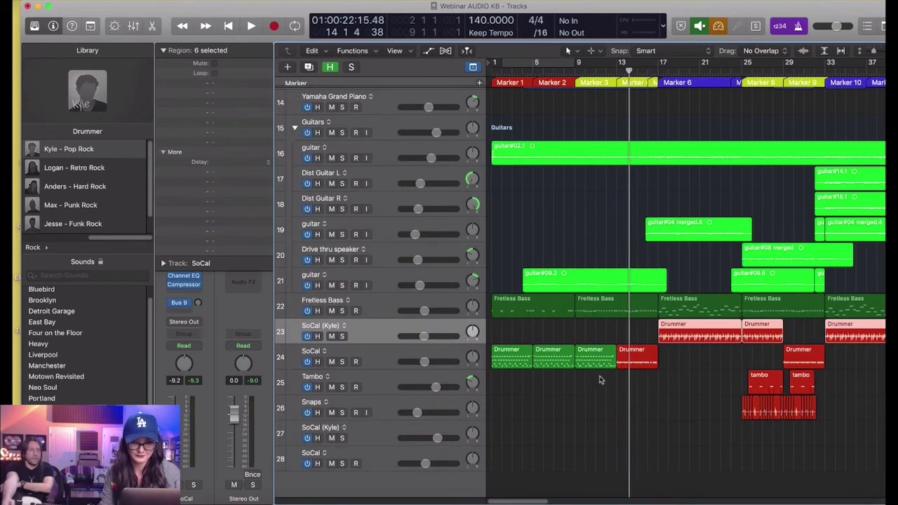
Step: Move the two Drummer regions between bars 17 and 29 from the SoCal (Kyle) track down to SoCal track 24
drag(711, 350, 763, 348)
key(shift+Return)
scroll(765, 350, right, 5)
key(super+Left)
key(super+Left)
key(super+Left)
scroll(717, 332, left, 5)
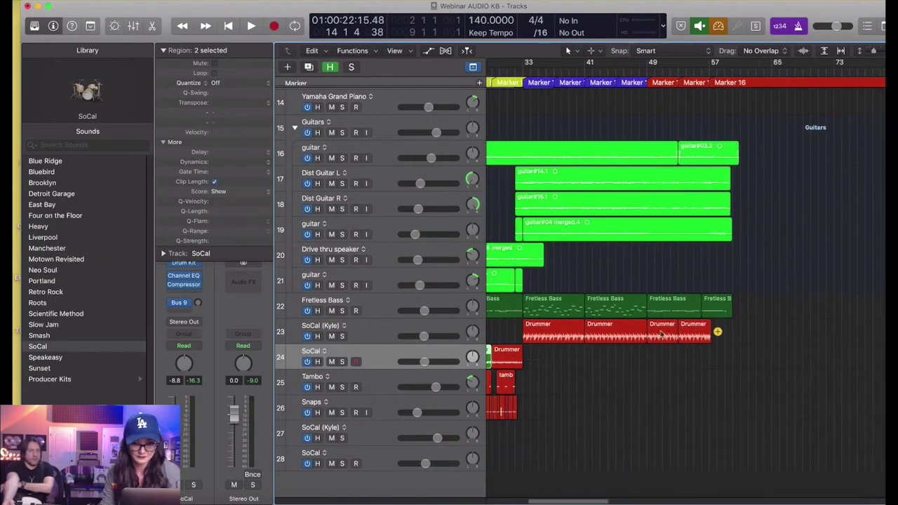
Step: Move the remaining Drummer regions from bar 33 onward onto SoCal track 24 and delete the emptied SoCal (Kyle) track above it
drag(652, 354, 812, 355)
click(376, 332)
key(super+BackSpace)
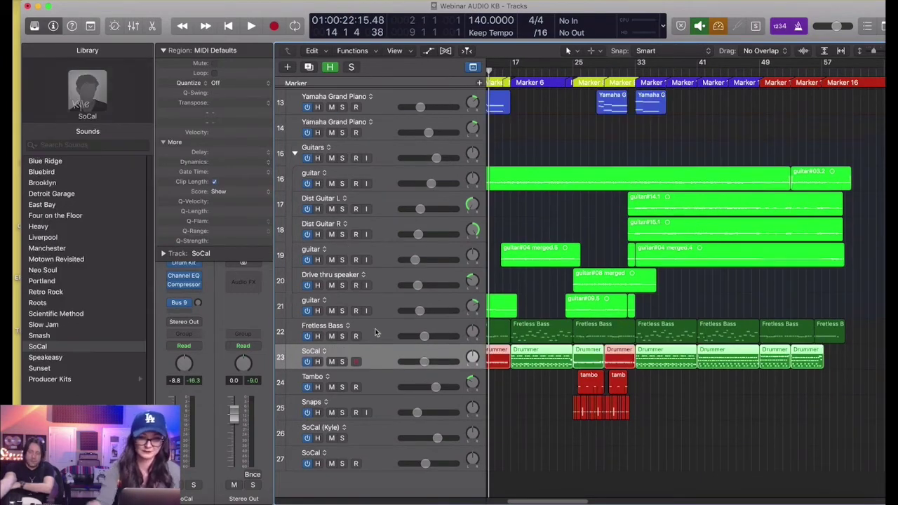
Step: Colour all the Drummer regions on the SoCal track bright red
key(alt+c)
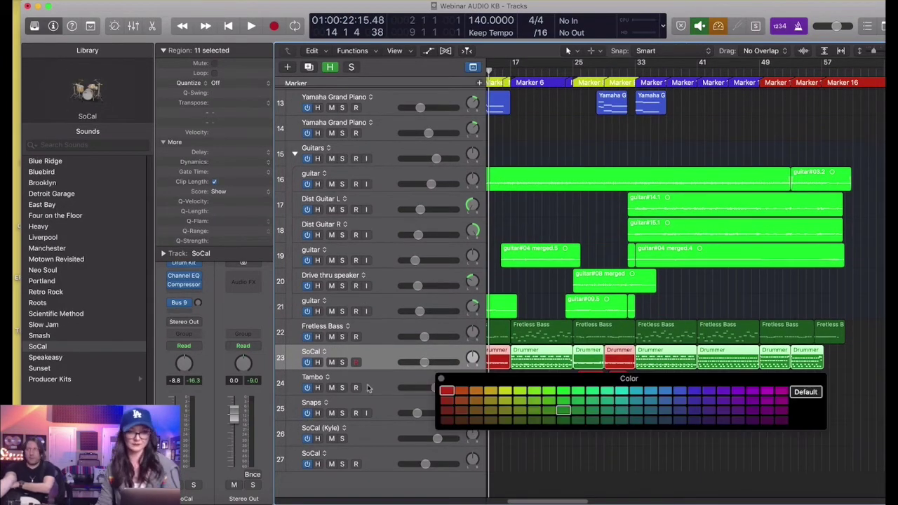
click(446, 391)
click(442, 379)
scroll(527, 372, left, 5)
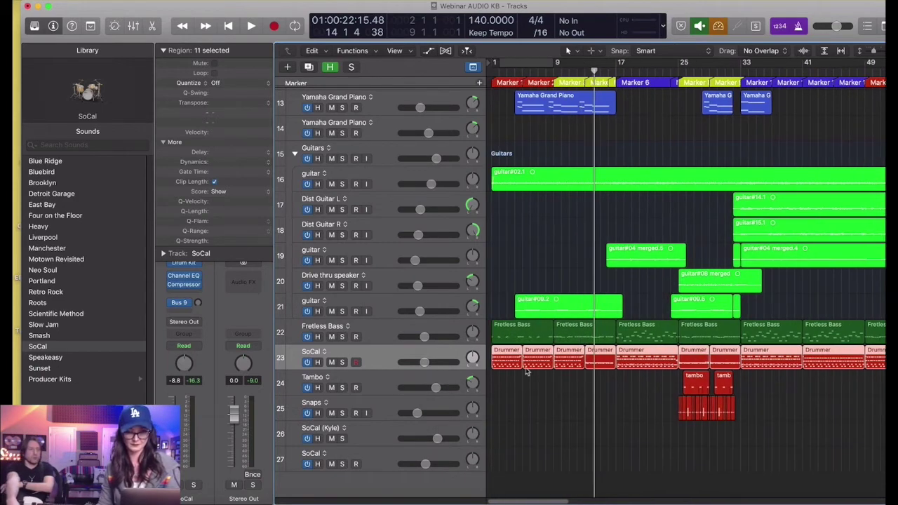
Step: Lower the Tambo track's volume and set the Snaps track to -13.6 dB
drag(433, 390, 418, 415)
click(415, 414)
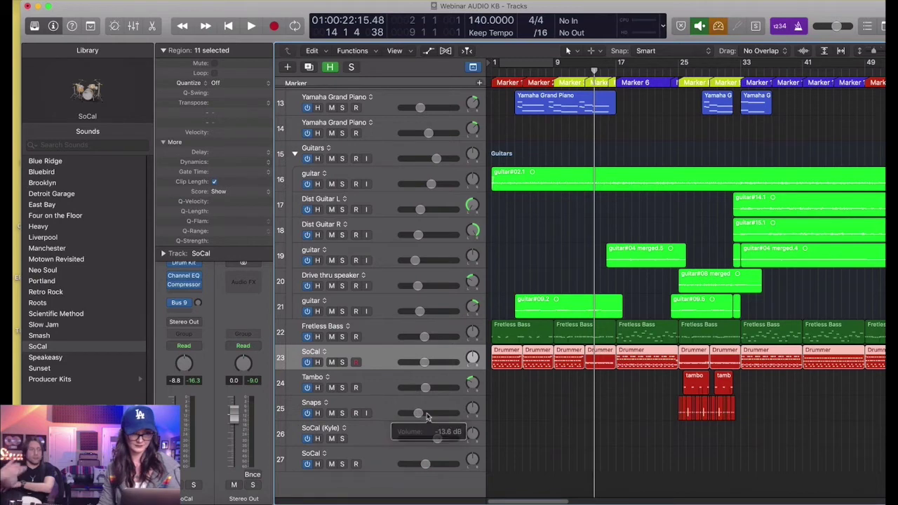
scroll(494, 364, down, 1)
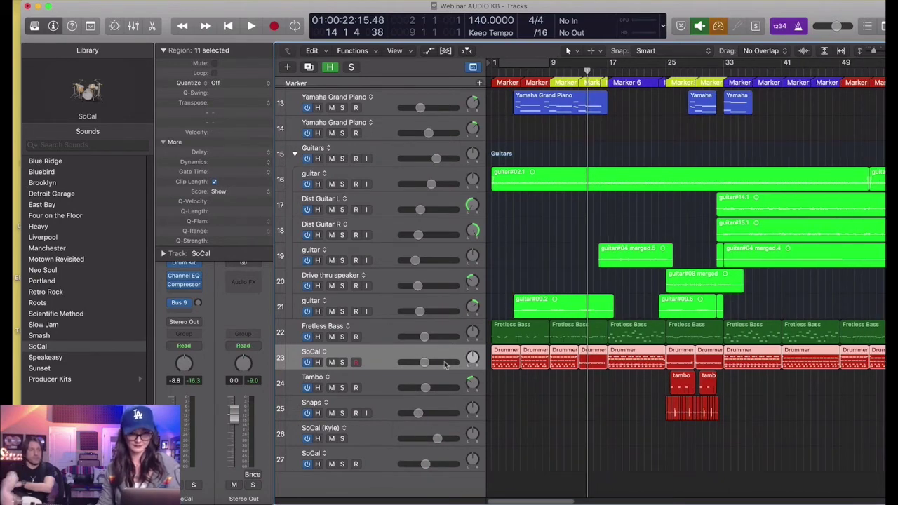
Step: Raise the SoCal drum track's volume to -6.2 dB
drag(425, 364, 428, 364)
scroll(555, 330, down, 1)
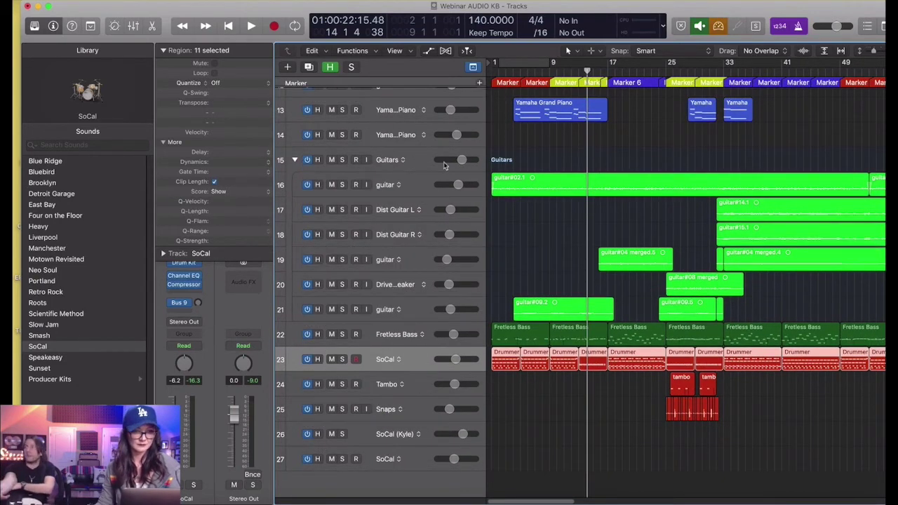
scroll(433, 211, up, 1)
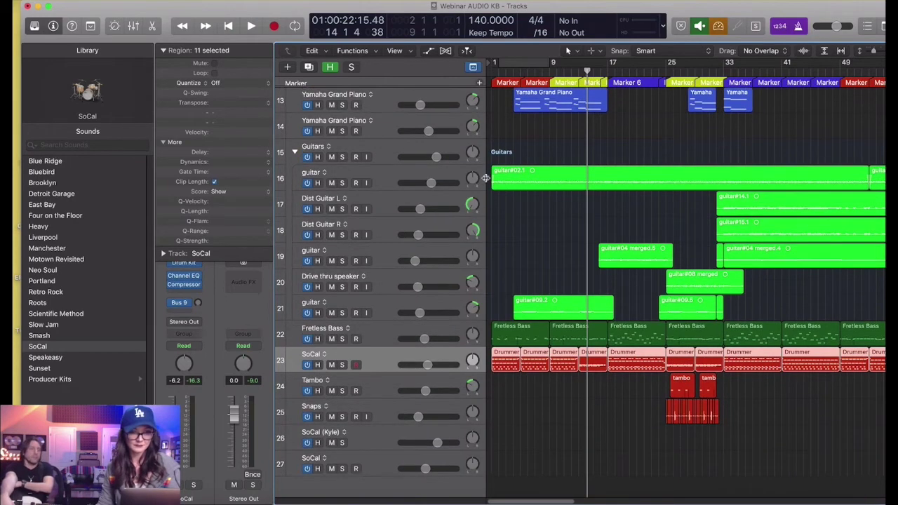
Step: Add a Channel EQ to the Guitars stack and load the PLB E Guitar EQ preset
click(390, 147)
click(171, 50)
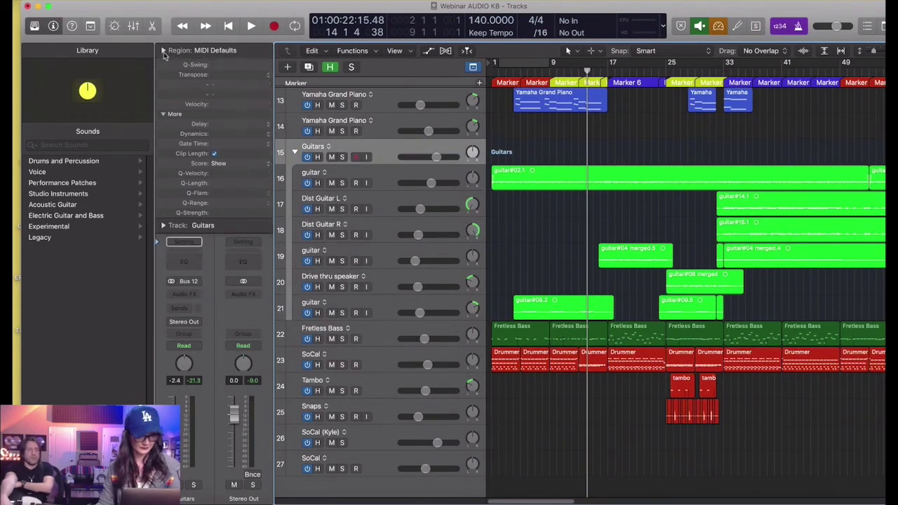
click(173, 263)
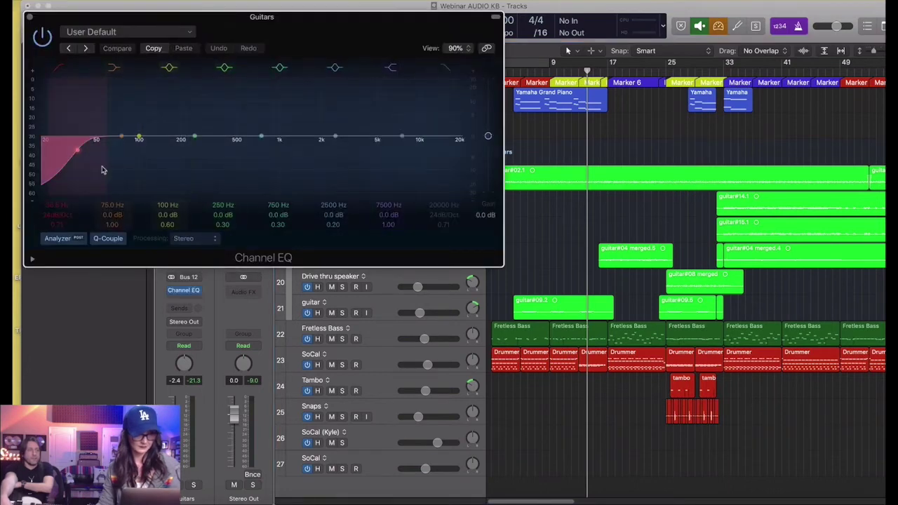
click(84, 33)
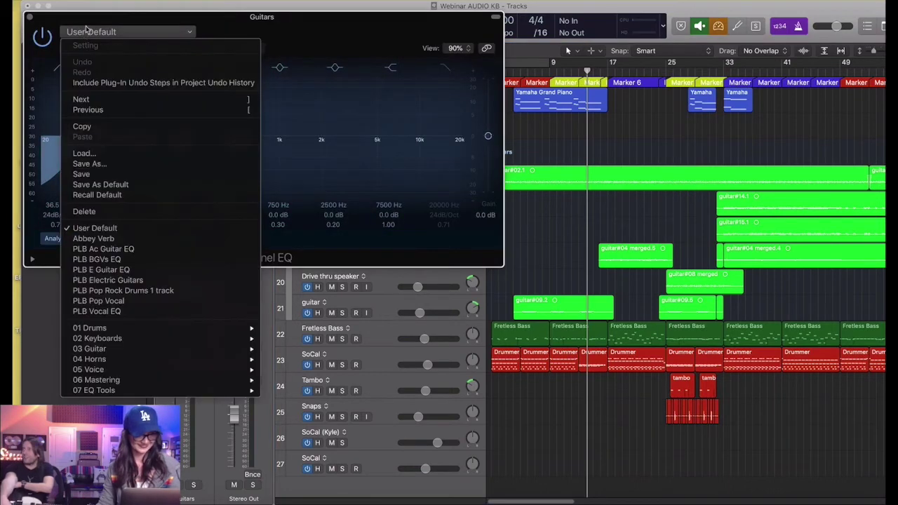
click(102, 271)
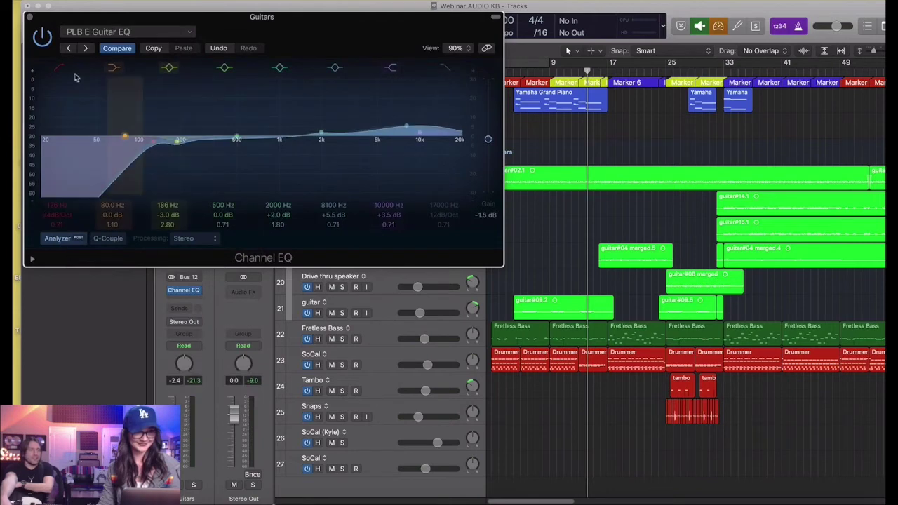
click(29, 16)
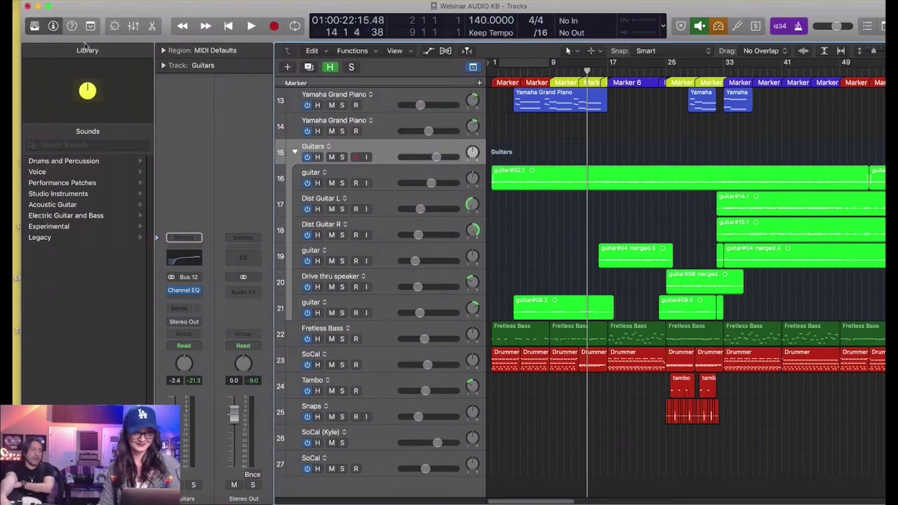
Step: Hide the muted lead track above the Vox stack
scroll(501, 203, up, 5)
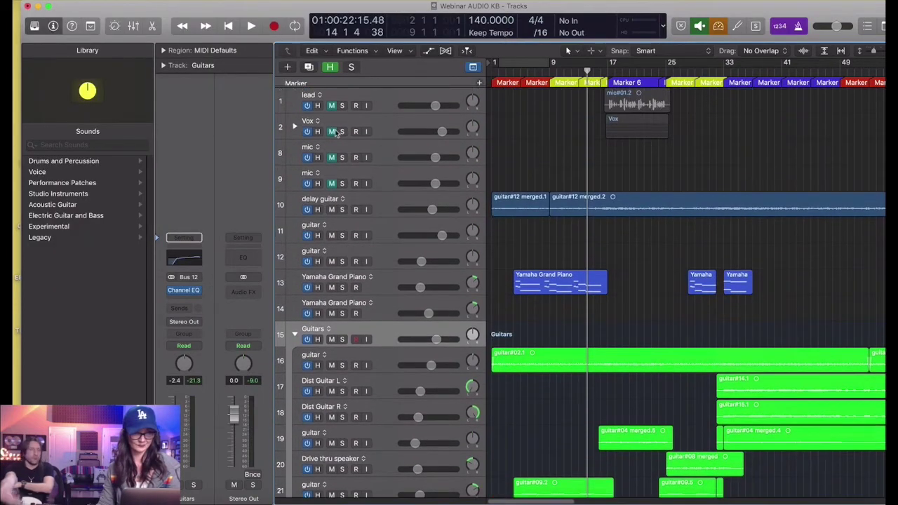
click(357, 106)
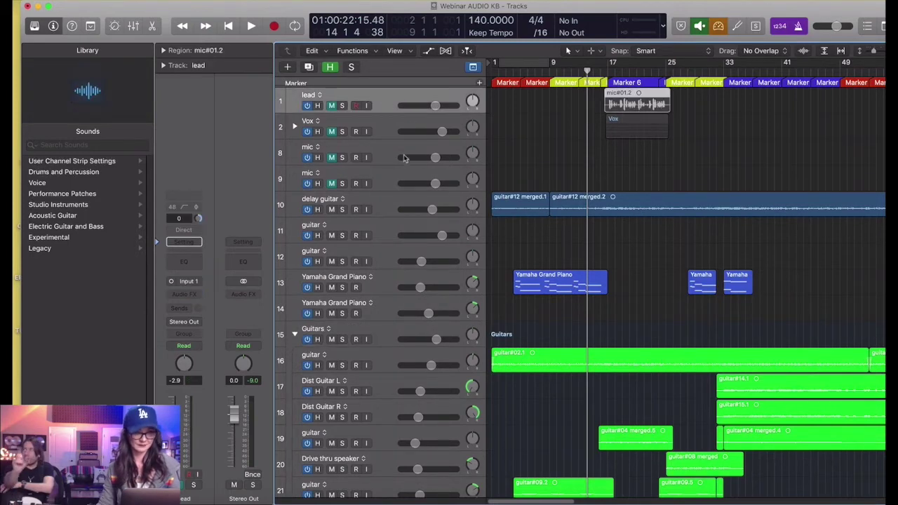
right_click(386, 102)
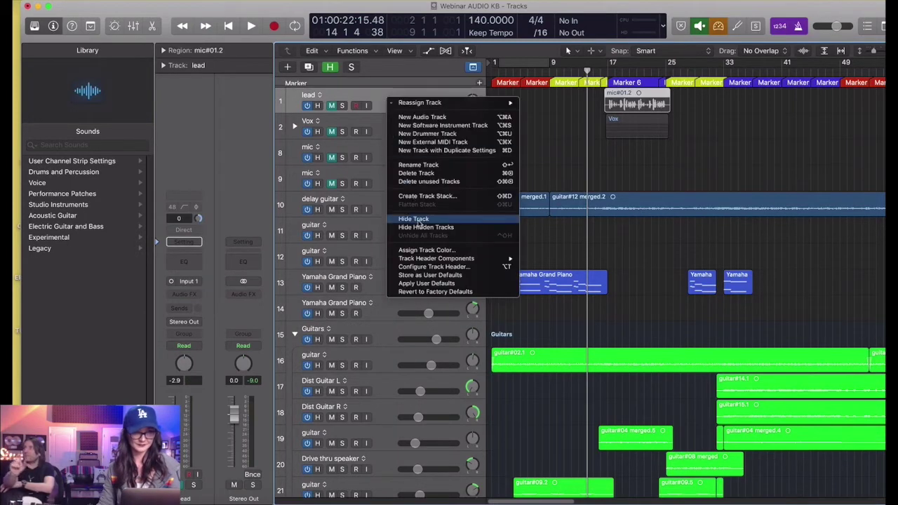
click(420, 223)
key(h)
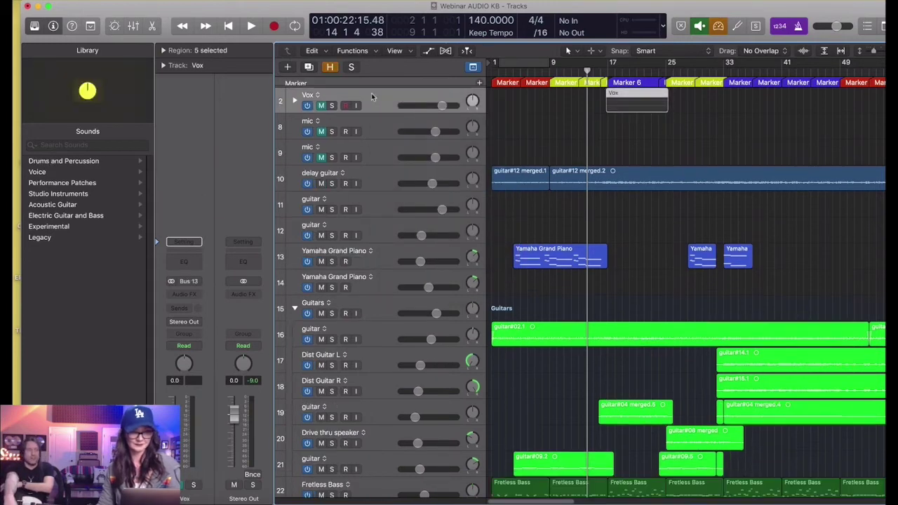
Step: Expand the Vox stack and add a Channel EQ to it with the PLB Pop Vocal preset
click(295, 102)
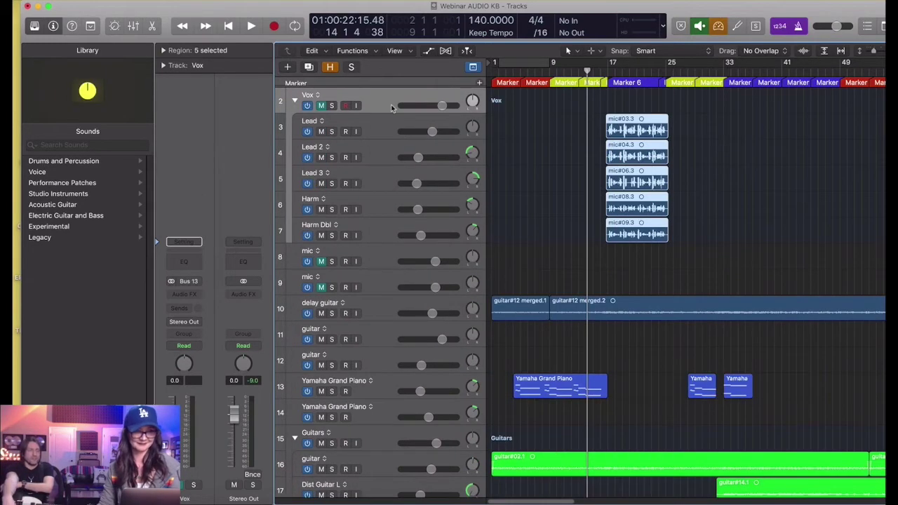
click(184, 263)
click(116, 33)
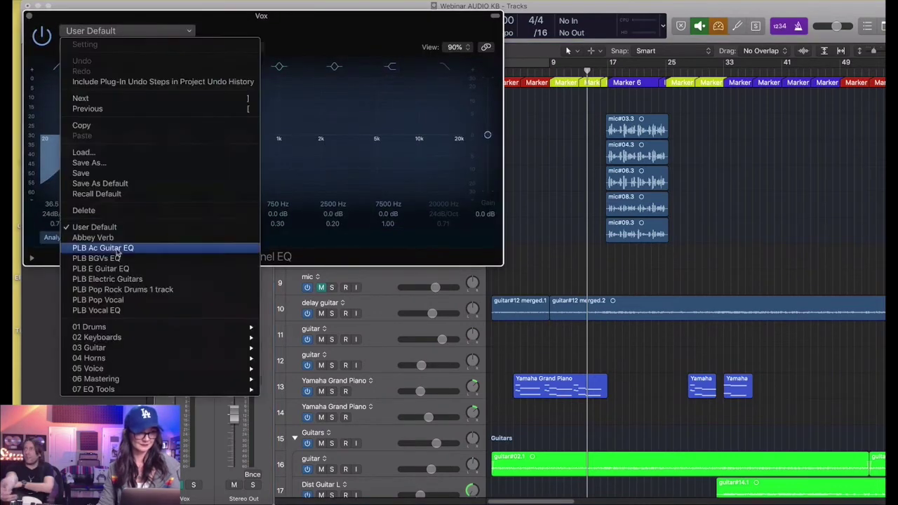
click(143, 304)
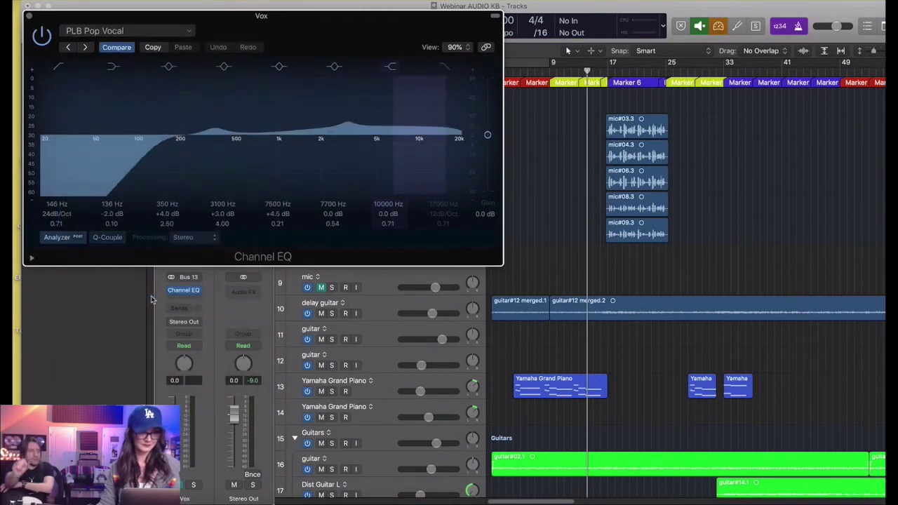
click(29, 16)
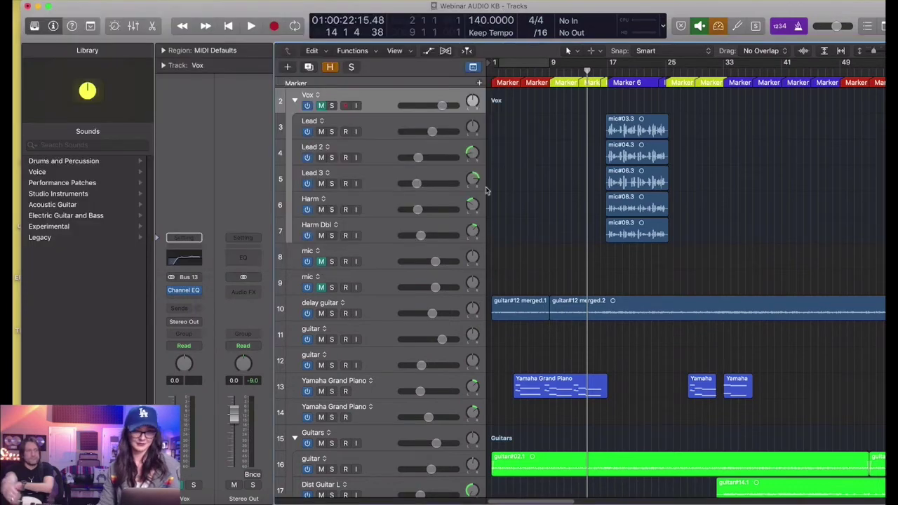
Step: Delete the two muted mic tracks and the empty guitar track above the Yamaha Grand Piano
scroll(492, 196, down, 3)
ctrl+alt+click(514, 218)
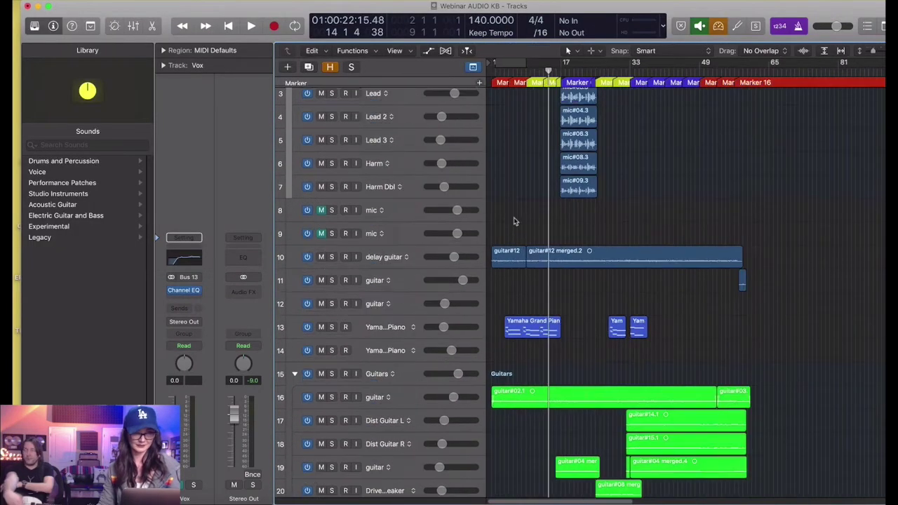
click(405, 236)
shift+click(405, 215)
key(super+BackSpace)
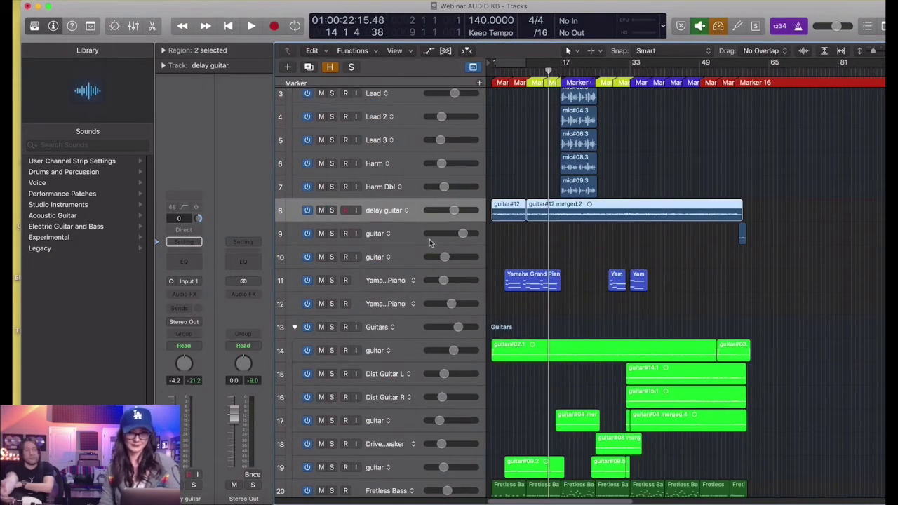
click(400, 260)
key(super+BackSpace)
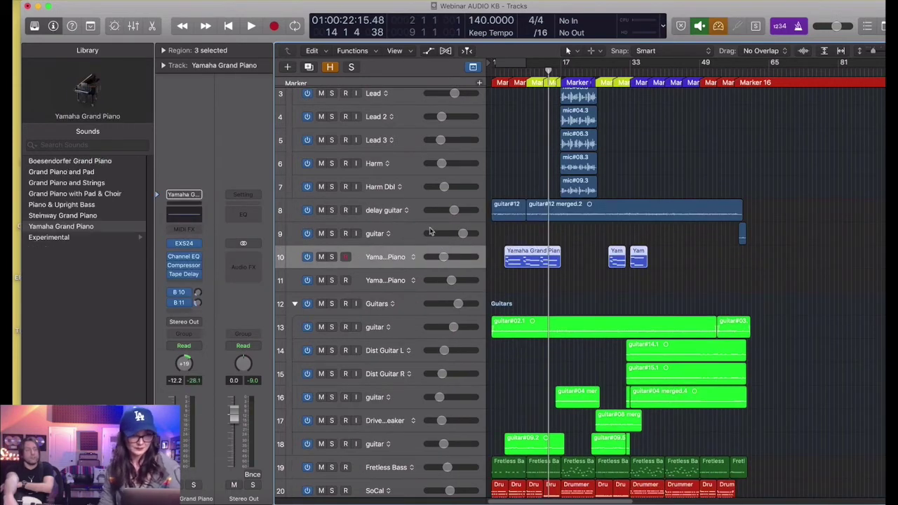
Step: Move the delay guitar track and the loose guitar track into the Guitars stack, and delete the empty Yamaha Grand Piano track
drag(415, 213, 462, 416)
scroll(491, 251, up, 2)
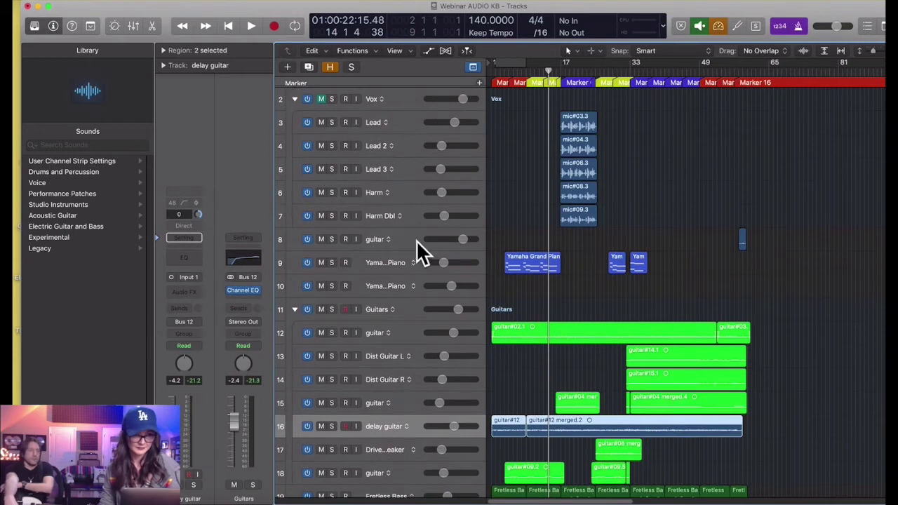
click(411, 242)
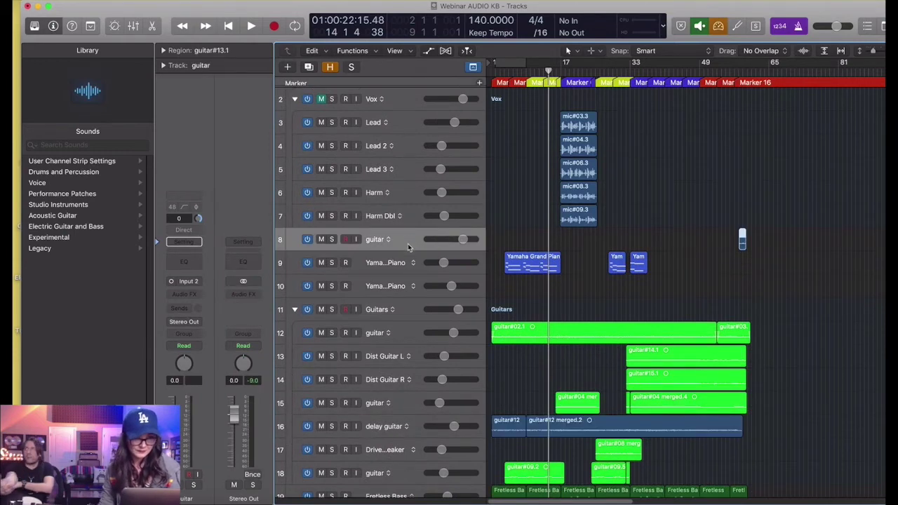
drag(409, 246, 416, 433)
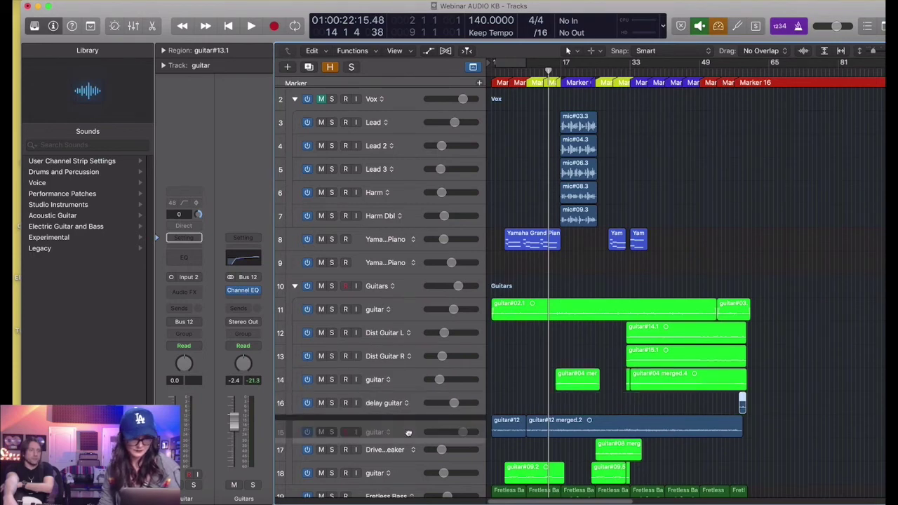
click(372, 270)
key(super+BackSpace)
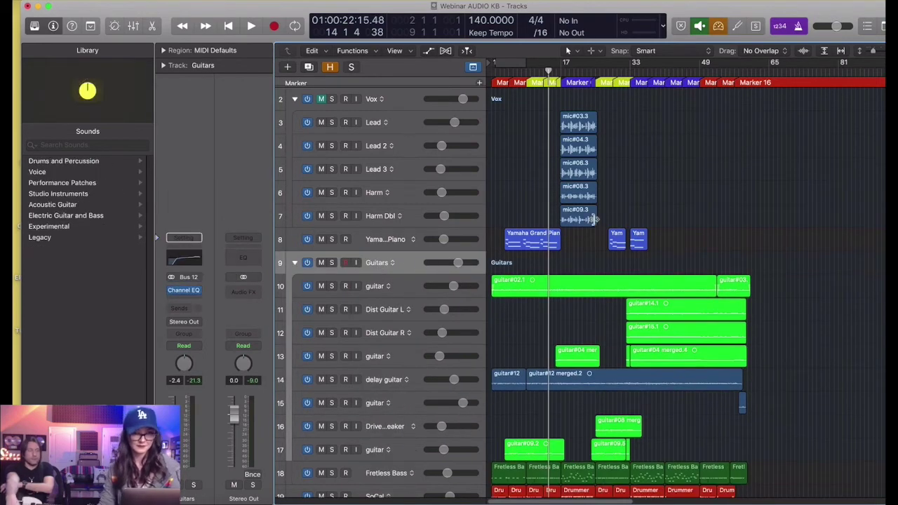
scroll(555, 170, up, 5)
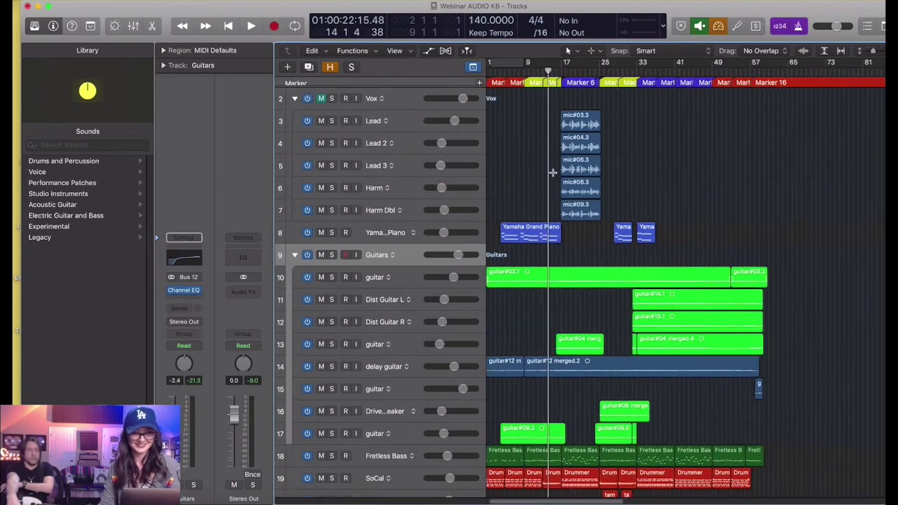
scroll(555, 174, up, 4)
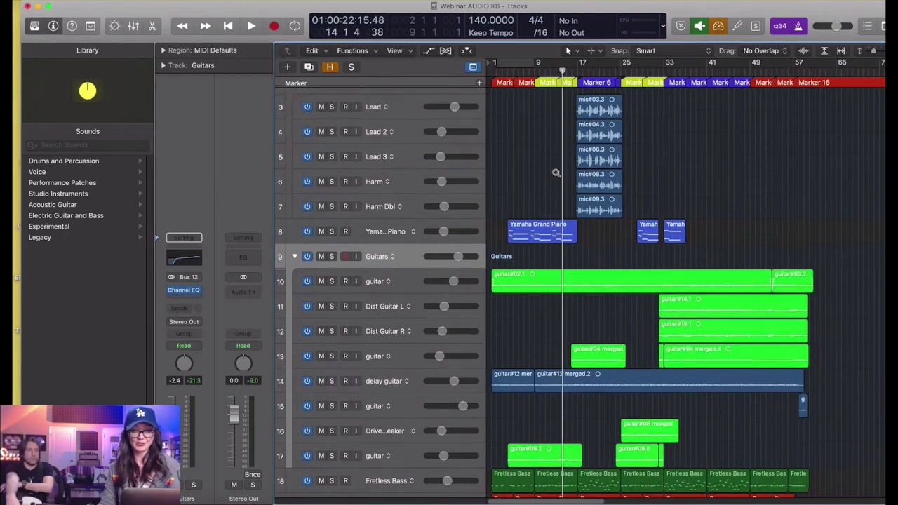
scroll(577, 188, up, 2)
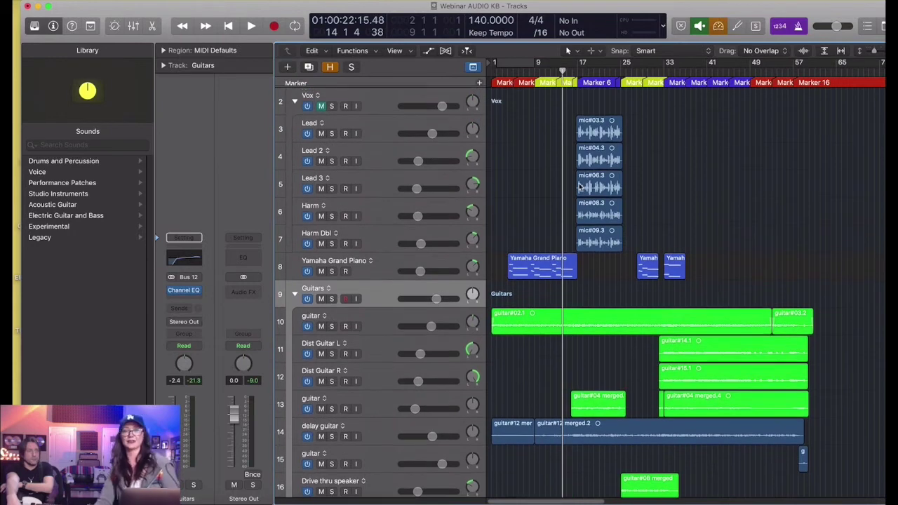
scroll(579, 168, down, 2)
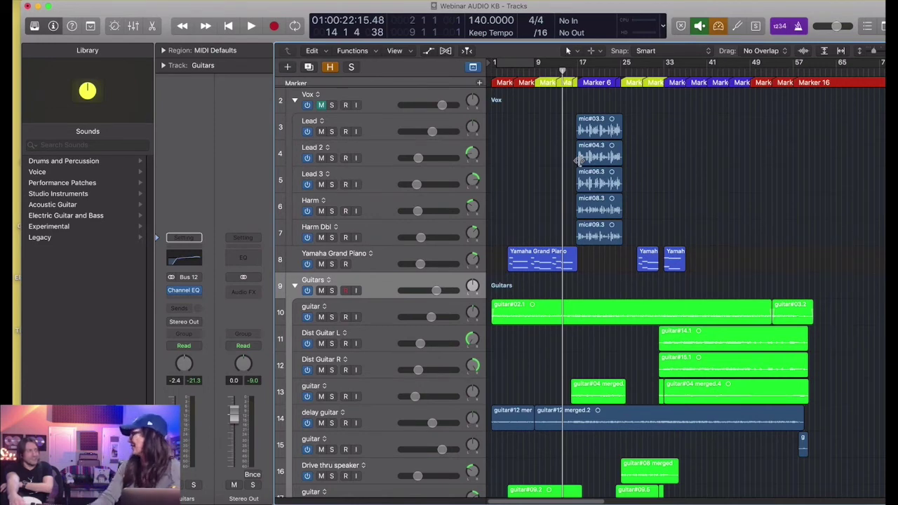
key(super+Up)
key(super+Up)
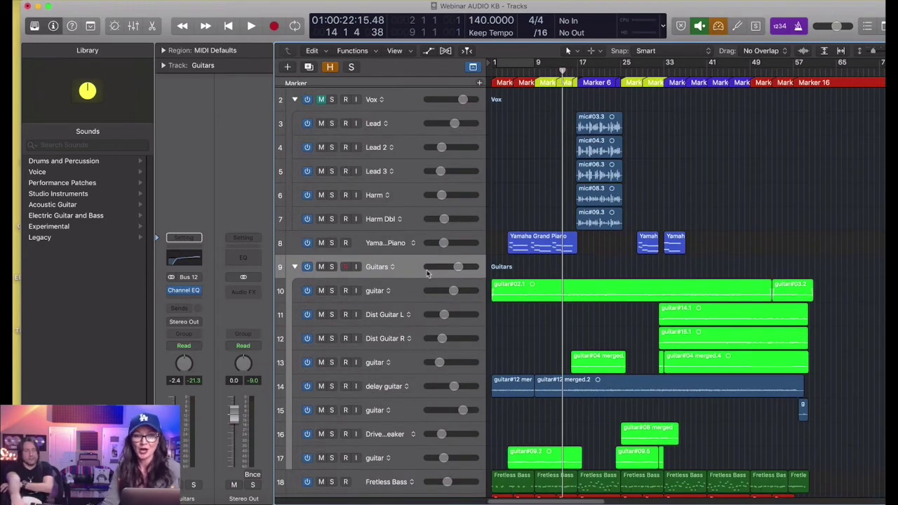
Step: Lower the Guitars stack's volume to -6.2 dB and return the playhead to the start of the project
click(458, 267)
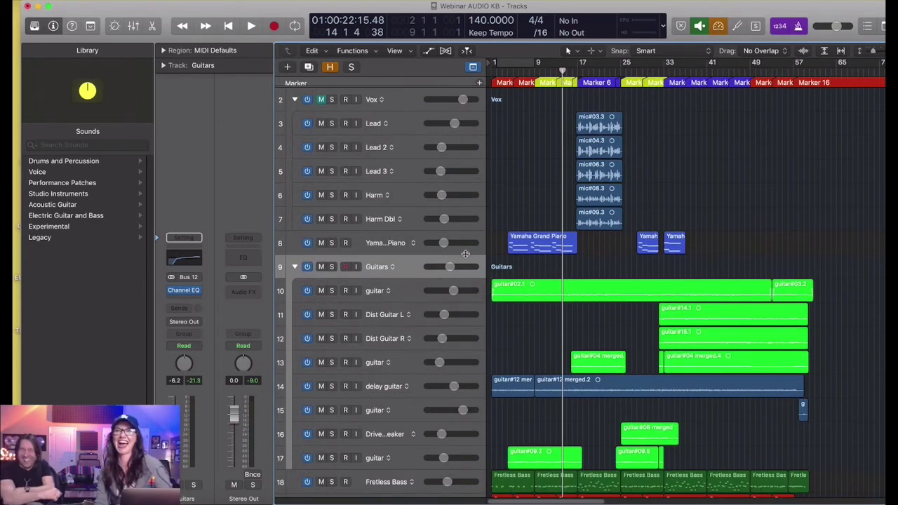
key(super+Left)
key(Return)
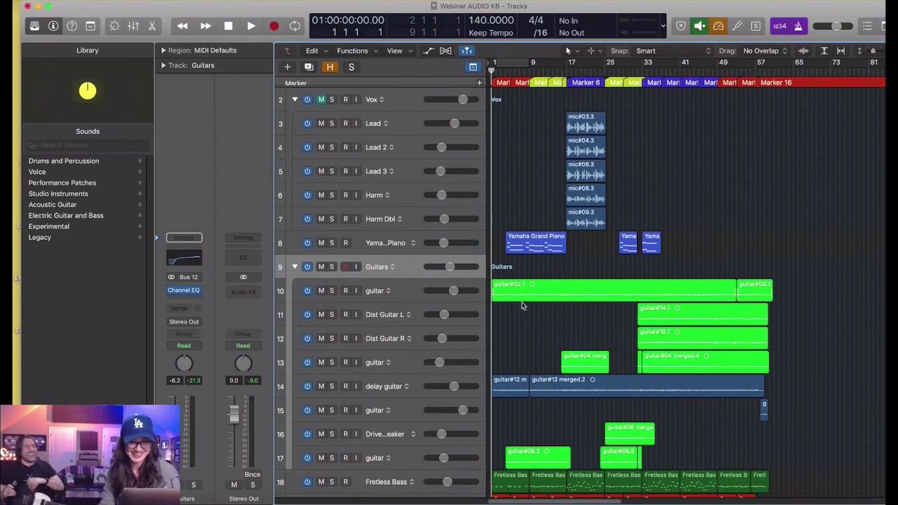
Step: Recolour the regions on the delay guitar track and the guitar track below it bright green to match the other guitars
scroll(522, 305, down, 3)
drag(786, 316, 522, 330)
key(alt+c)
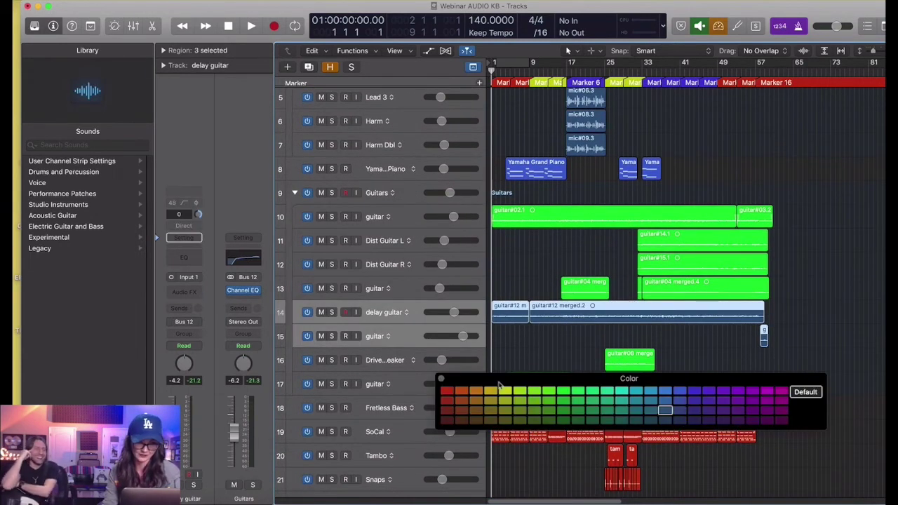
click(565, 395)
click(441, 379)
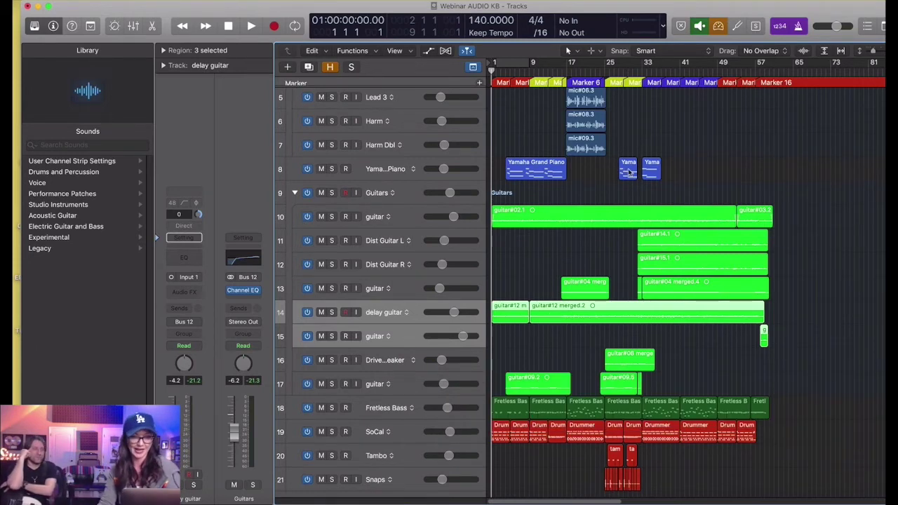
Step: Recolour the five vocal regions on the Lead and Harm tracks magenta
scroll(631, 167, up, 3)
drag(589, 111, 597, 237)
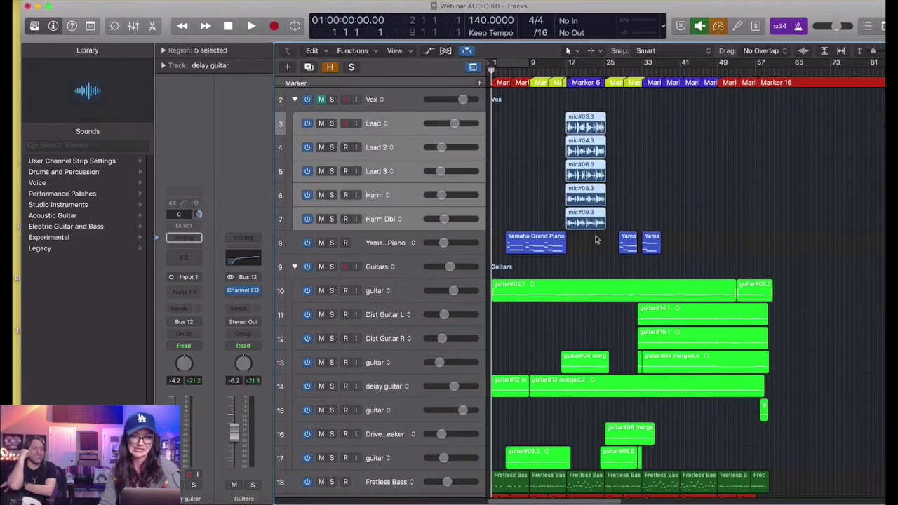
key(ctrl+x)
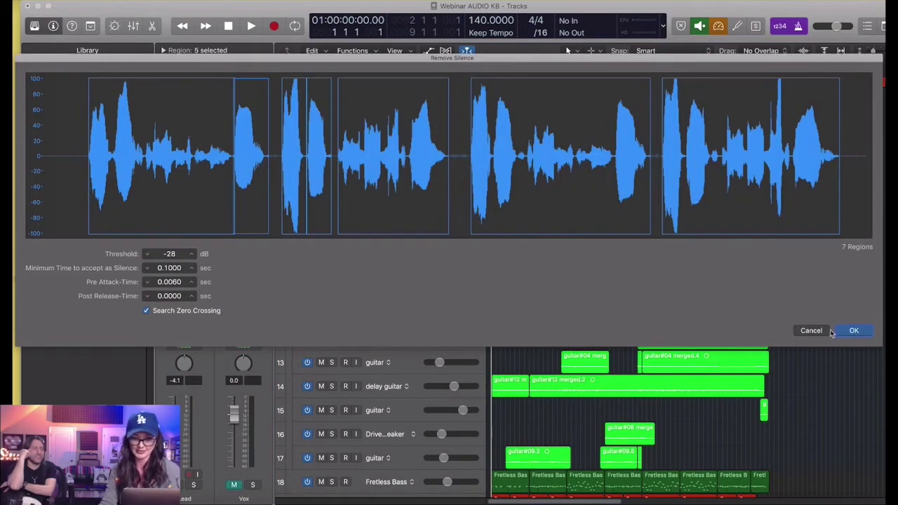
click(819, 332)
key(alt+c)
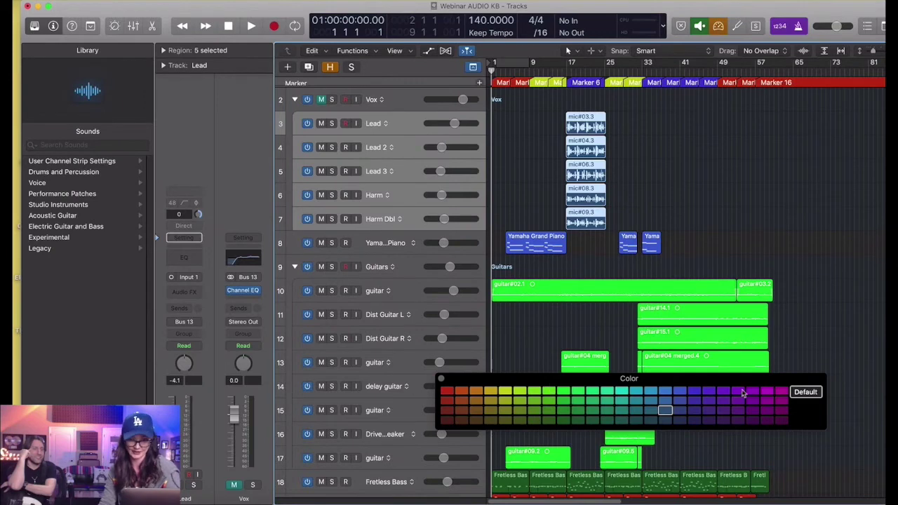
click(782, 392)
click(441, 380)
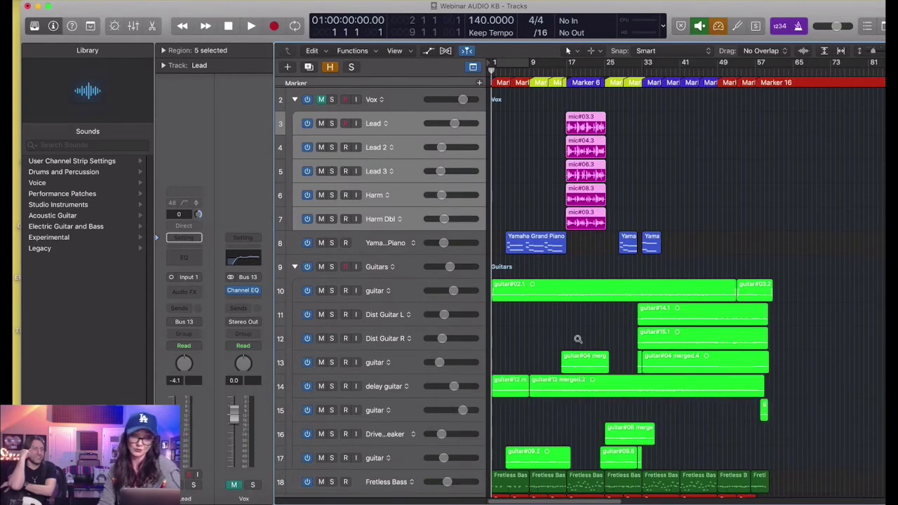
Step: Play the song, set the SoCal drum track's volume to -6.4 dB and turn off low latency mode
scroll(554, 280, down, 1)
click(407, 234)
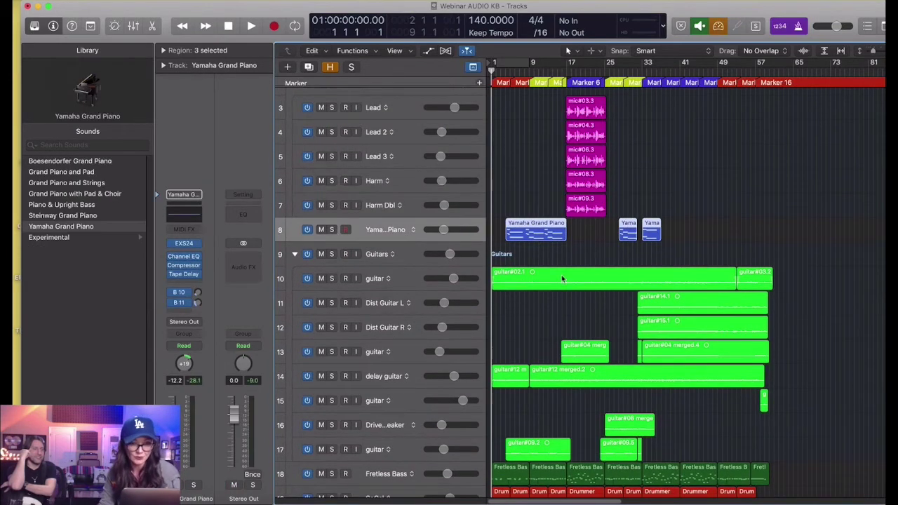
scroll(565, 271, down, 5)
scroll(581, 263, up, 1)
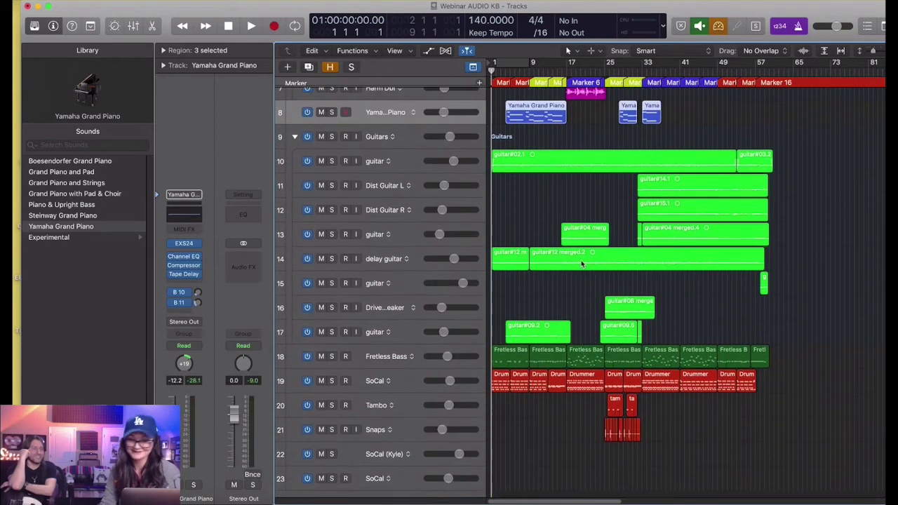
scroll(565, 268, up, 2)
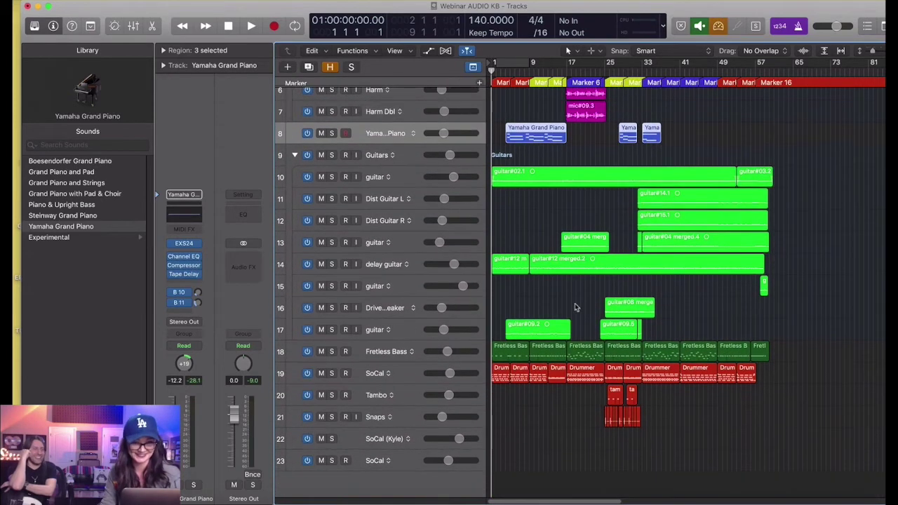
drag(451, 379, 456, 380)
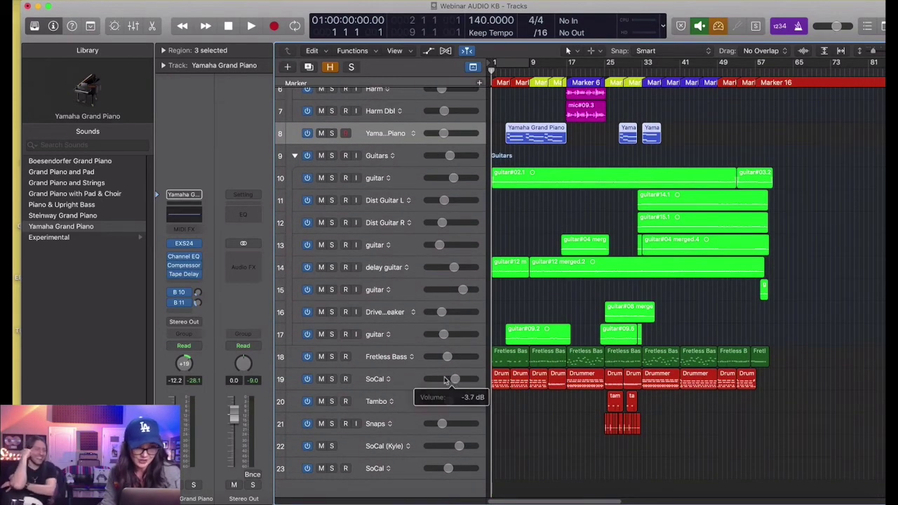
click(413, 381)
key(space)
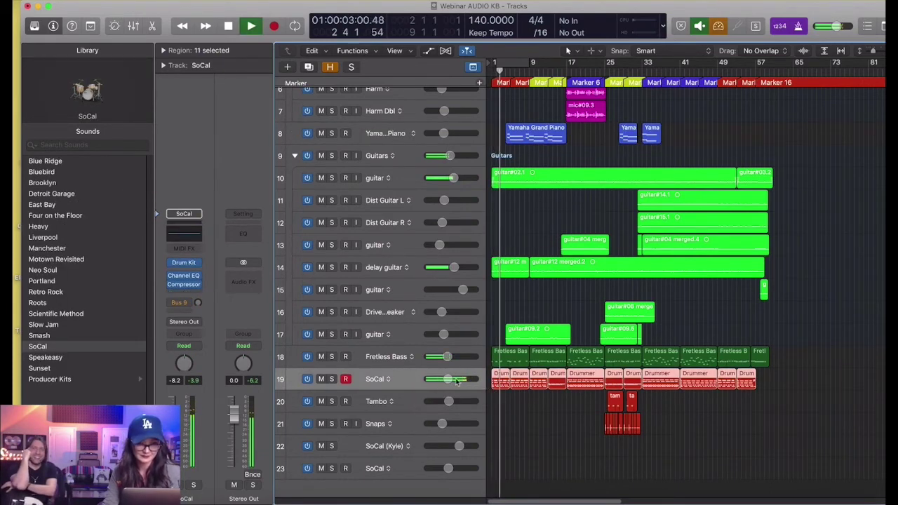
mouse_move(447, 380)
mouse_down()
mouse_move(451, 357)
mouse_move(450, 379)
mouse_up()
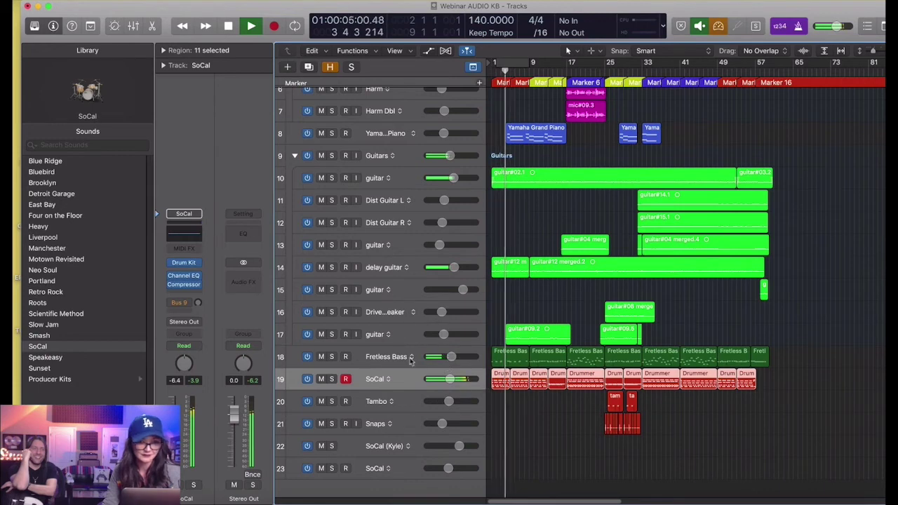
click(700, 27)
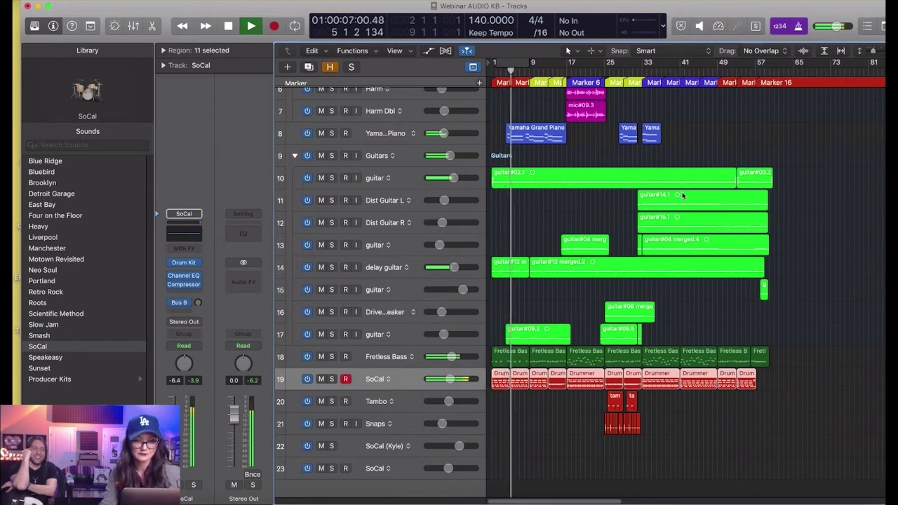
Step: Rebalance during playback: raise the Guitars stack, set its first guitar track to about -5.7 dB, lower SoCal and set Fretless Bass to -12.0 dB
key(super+Up)
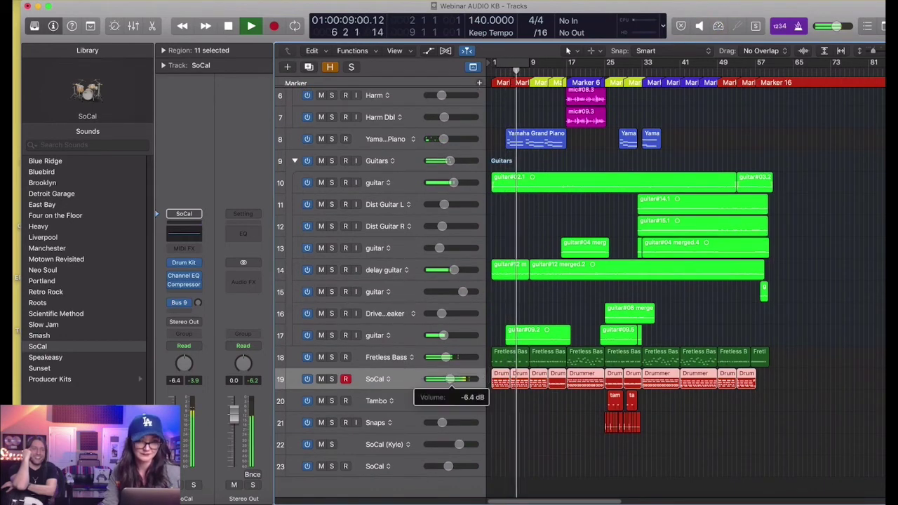
drag(451, 163, 450, 183)
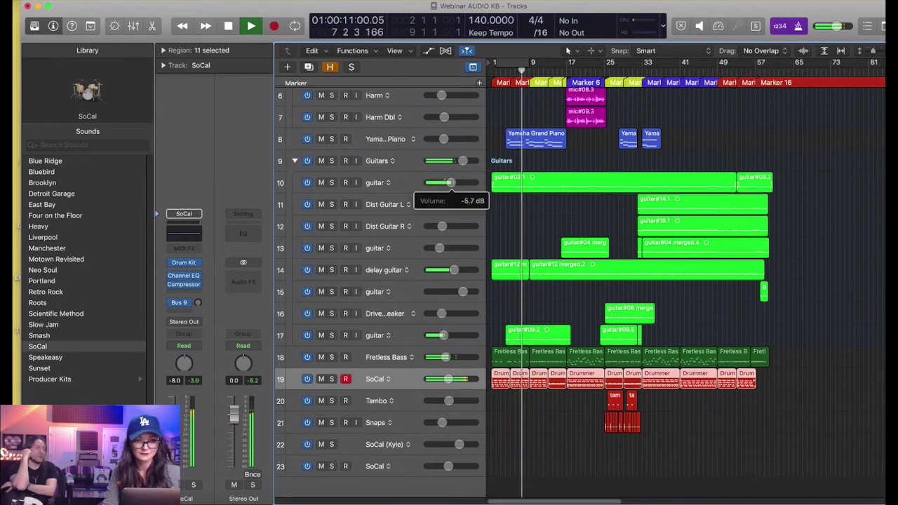
drag(448, 379, 450, 358)
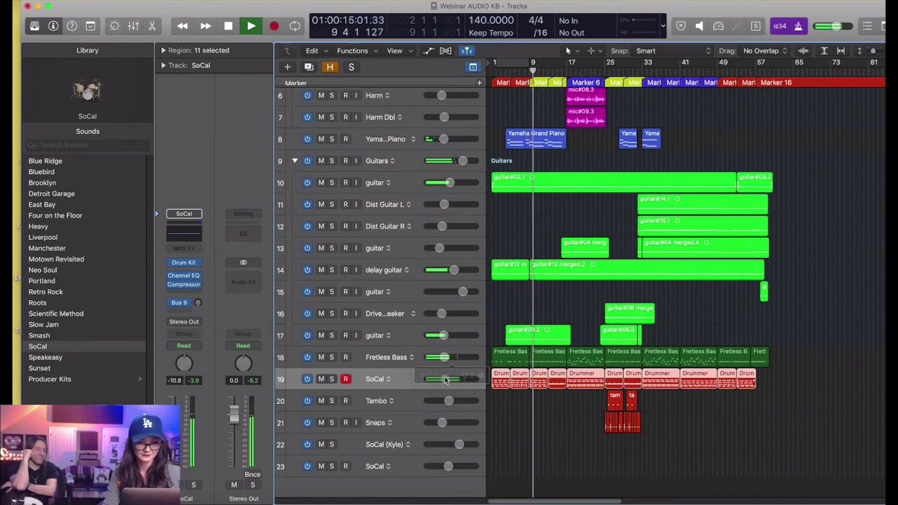
Step: Add a Channel EQ to Fretless Bass with a 30 Hz low cut, a flat 63 Hz band and a +1.5 dB boost at 73 Hz
click(403, 359)
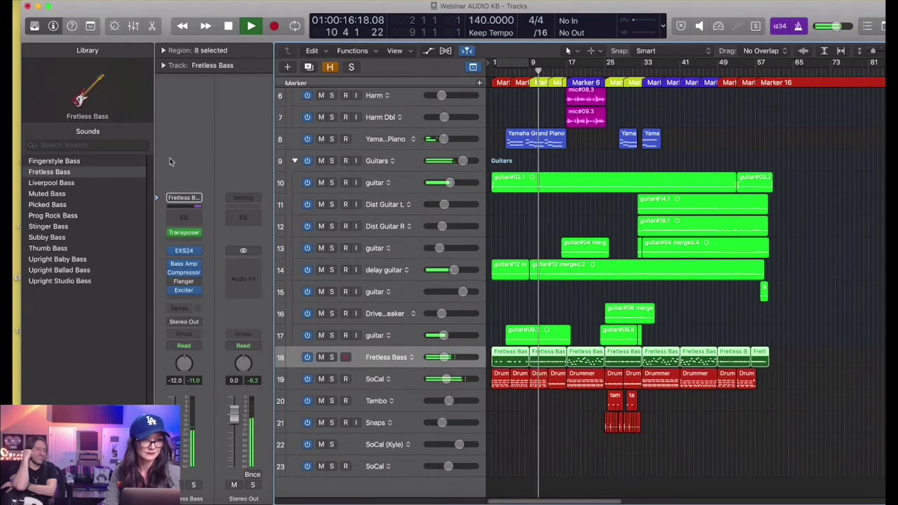
click(183, 217)
drag(119, 149, 90, 153)
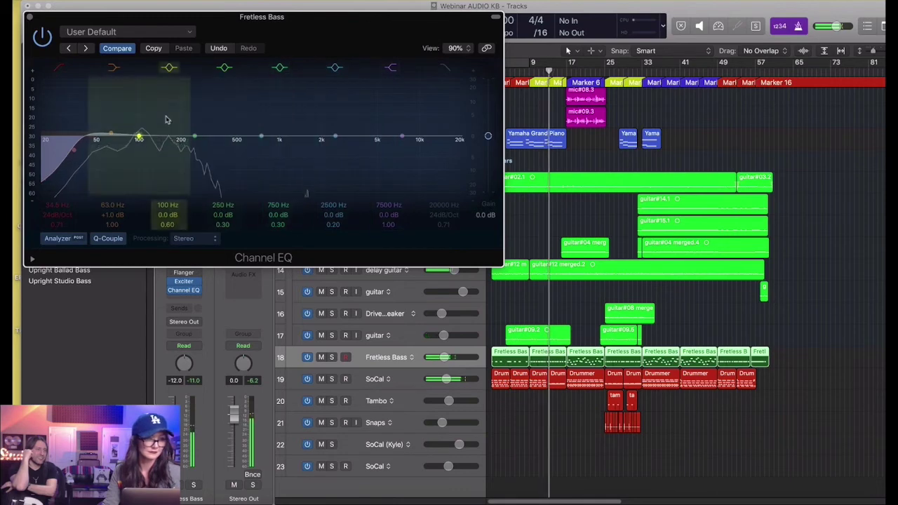
alt+click(114, 215)
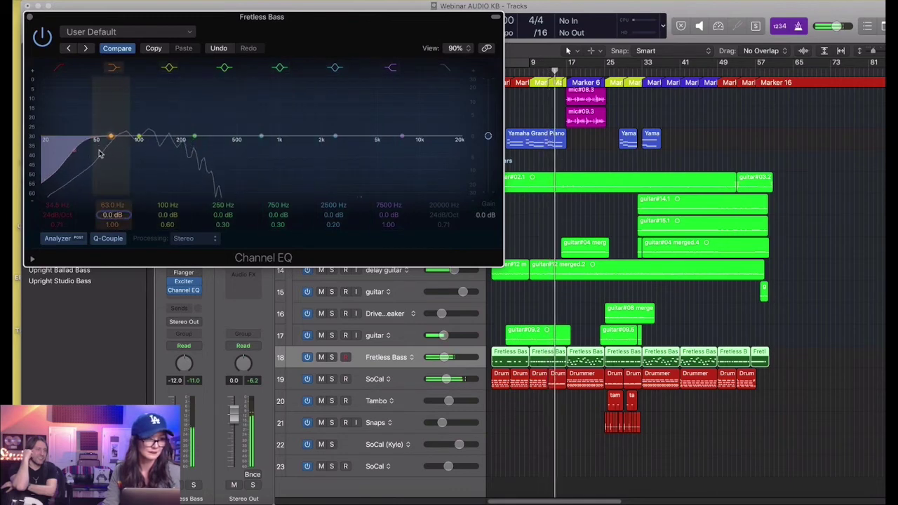
drag(89, 151, 119, 132)
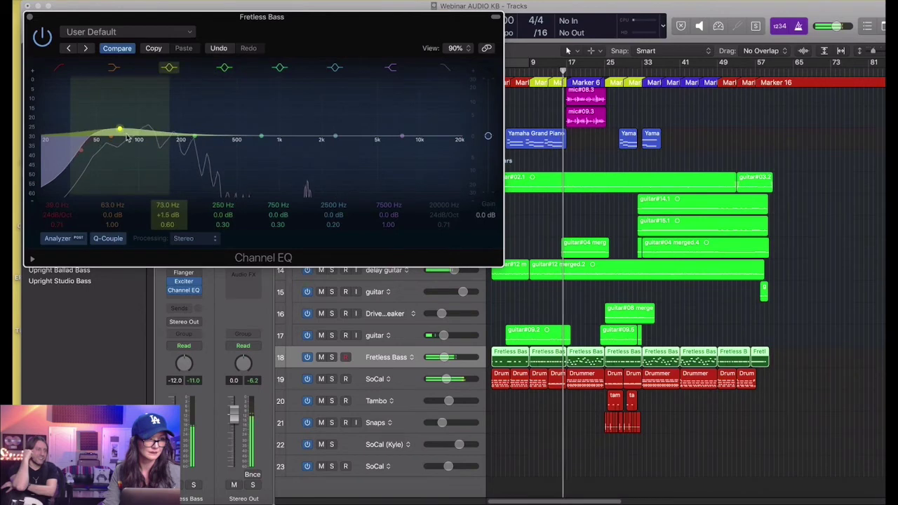
click(29, 17)
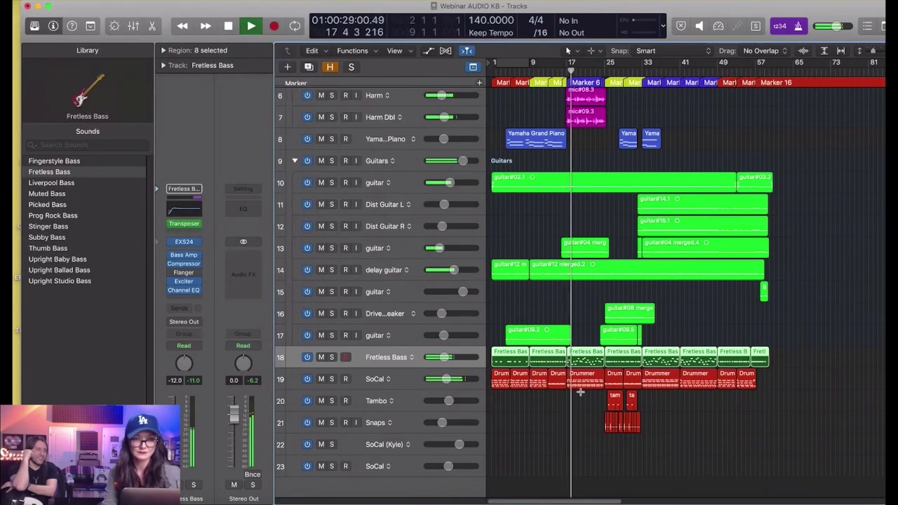
Step: Raise the first guitar track and the guitar track below Dist Guitar R, and set the delay guitar's volume to -7.2 dB
scroll(581, 393, up, 5)
scroll(586, 403, right, 3)
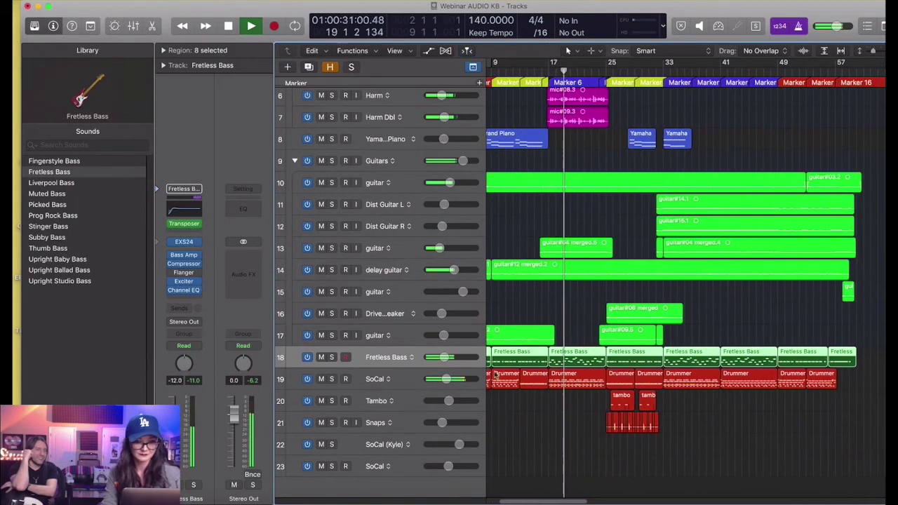
drag(449, 183, 455, 183)
drag(455, 270, 450, 270)
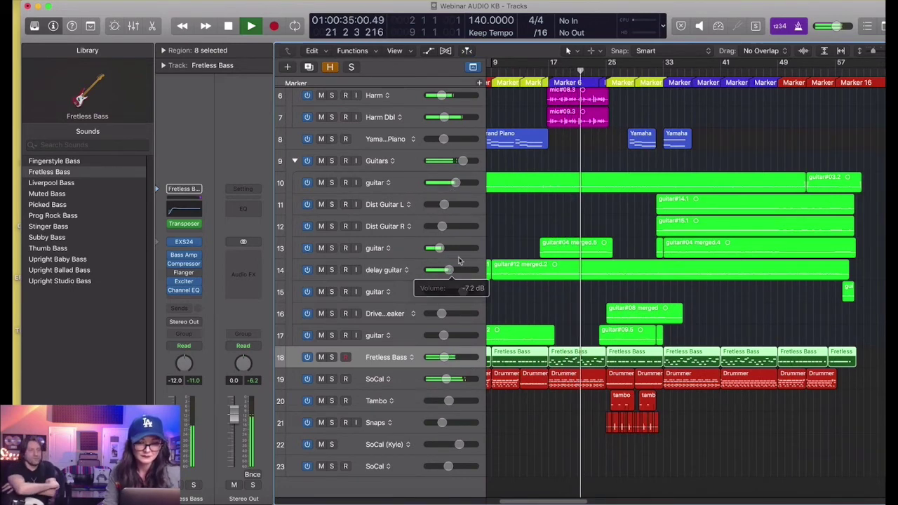
key(super+Down)
drag(426, 218, 451, 222)
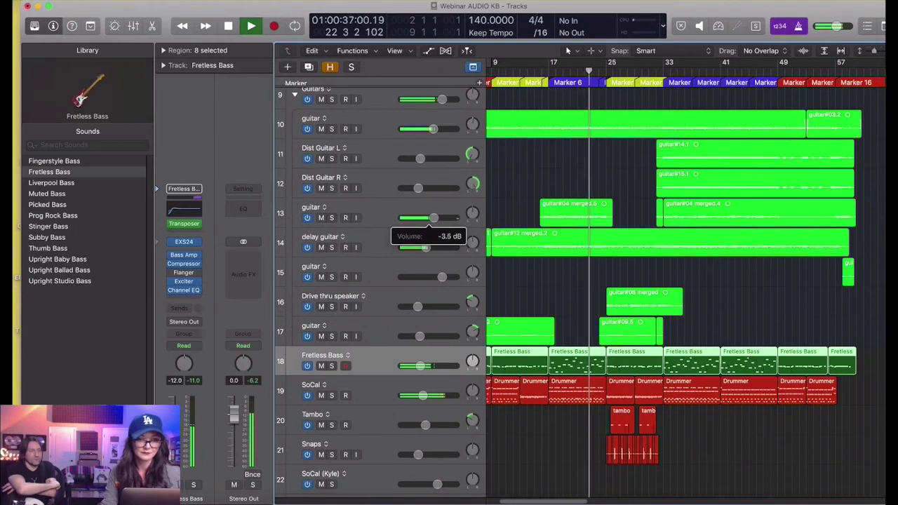
Step: Split out the section from bar 33 to bar 41 on Dist Guitar L, Dist Guitar R and the guitar track below them
key(super+Left)
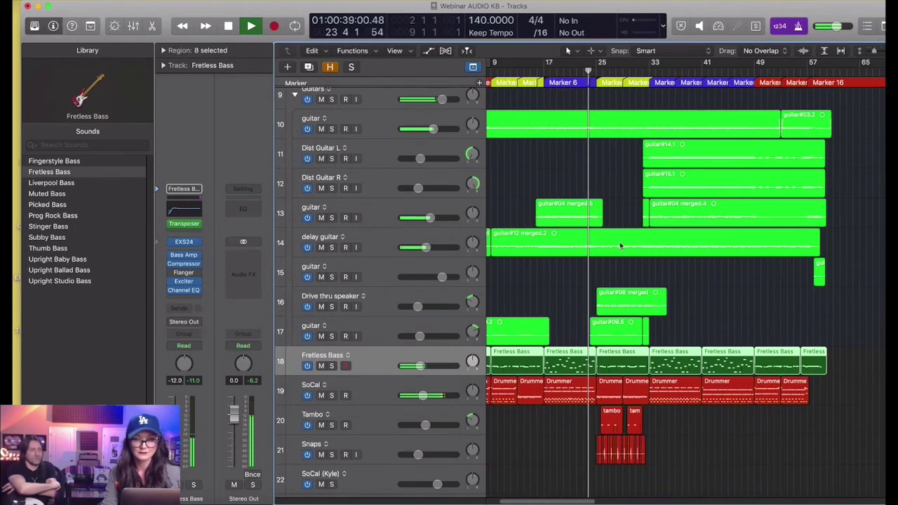
mouse_move(659, 149)
mouse_down()
mouse_move(691, 210)
mouse_move(794, 213)
mouse_up()
key(super+Right)
key(super+Right)
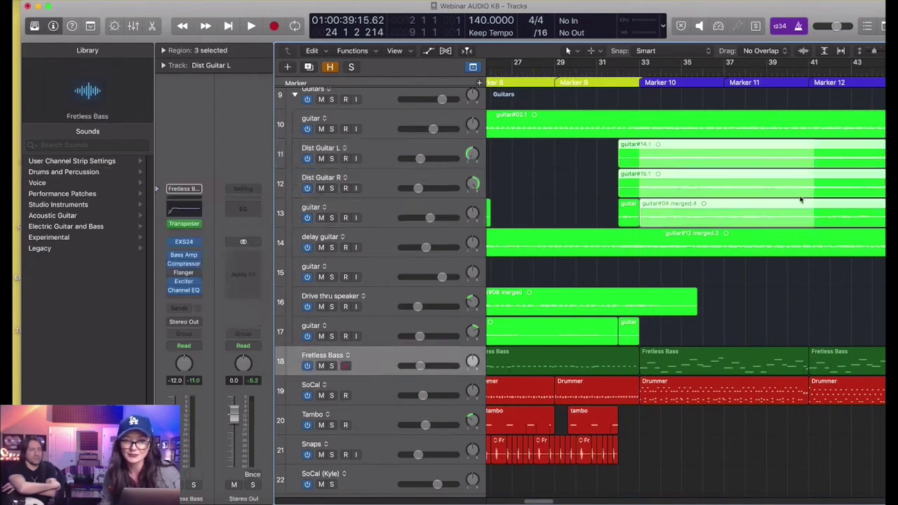
click(745, 308)
drag(641, 144, 806, 208)
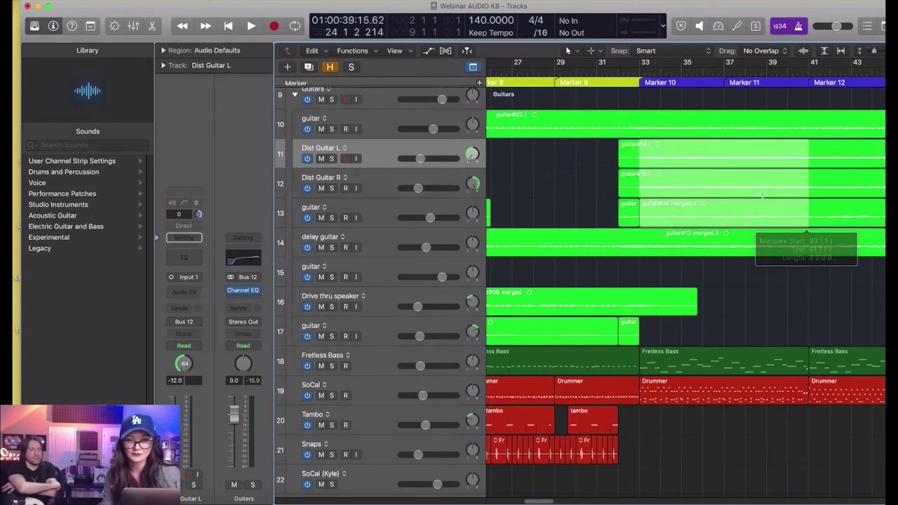
click(760, 210)
key(super+Left)
key(super+Left)
key(super+Left)
Step: Copy the bar 33 to 41 regions of Dist Guitar L and Dist Guitar R to bar 17, at Marker 6
drag(665, 212, 663, 212)
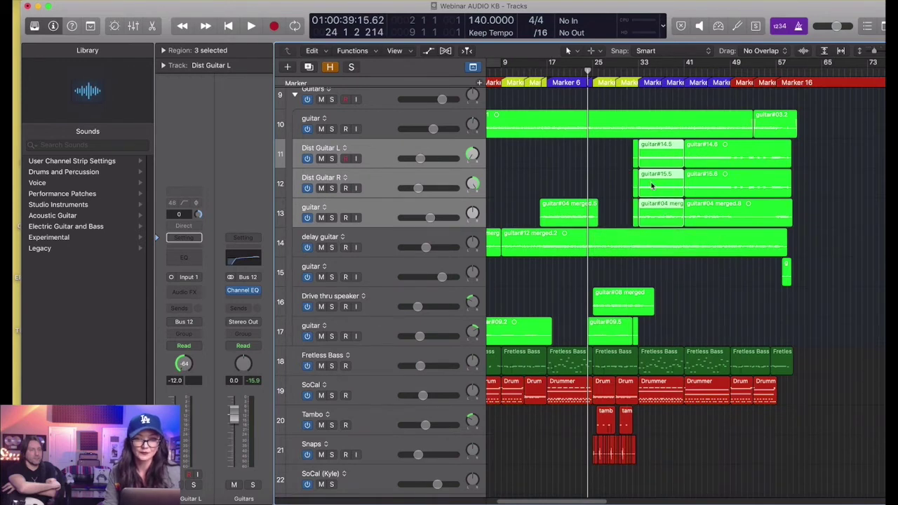
click(598, 172)
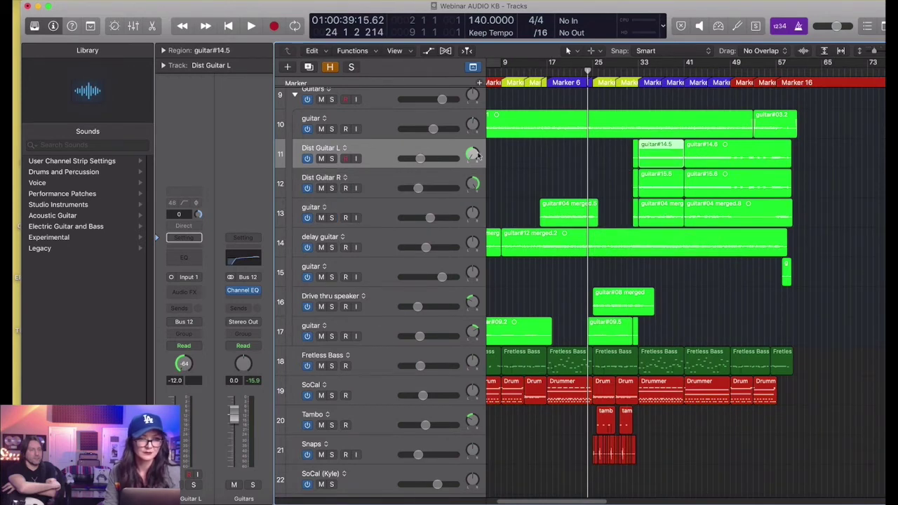
shift+click(658, 190)
drag(658, 190, 576, 183)
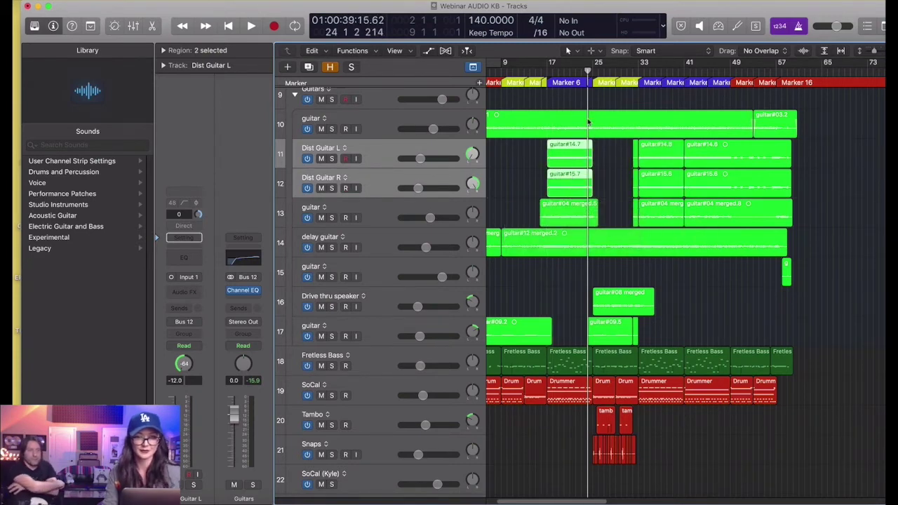
Step: Play the song from shortly before Marker 6 to check how the copied distorted guitars sit in the section
double_click(536, 77)
key(super+Left)
key(super+Left)
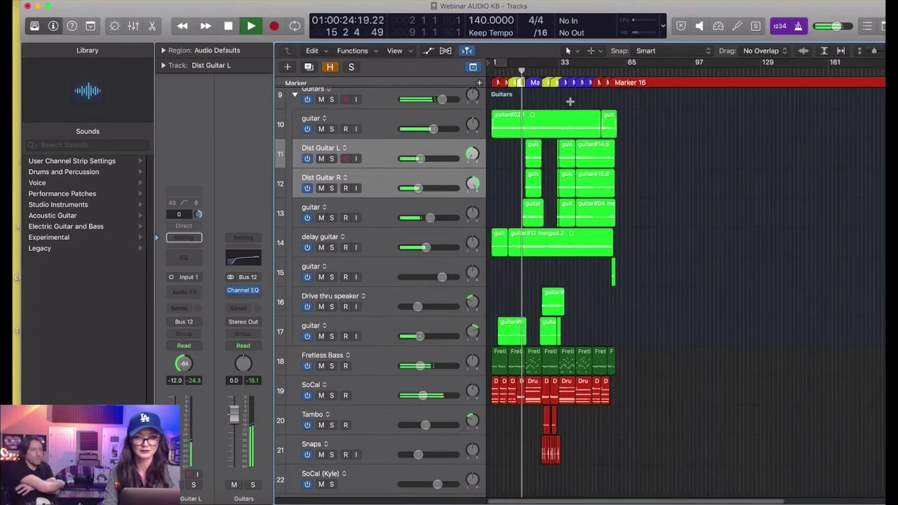
key(super+Right)
key(super+Right)
key(super+Right)
key(super+Right)
key(super+Right)
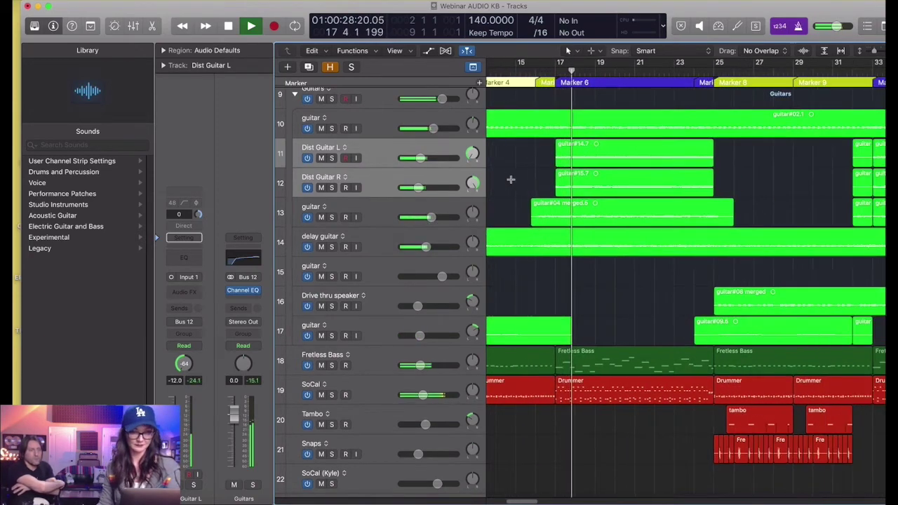
key(super+Left)
key(super+Left)
scroll(564, 193, down, 3)
key(super+Left)
key(super+Left)
key(super+Left)
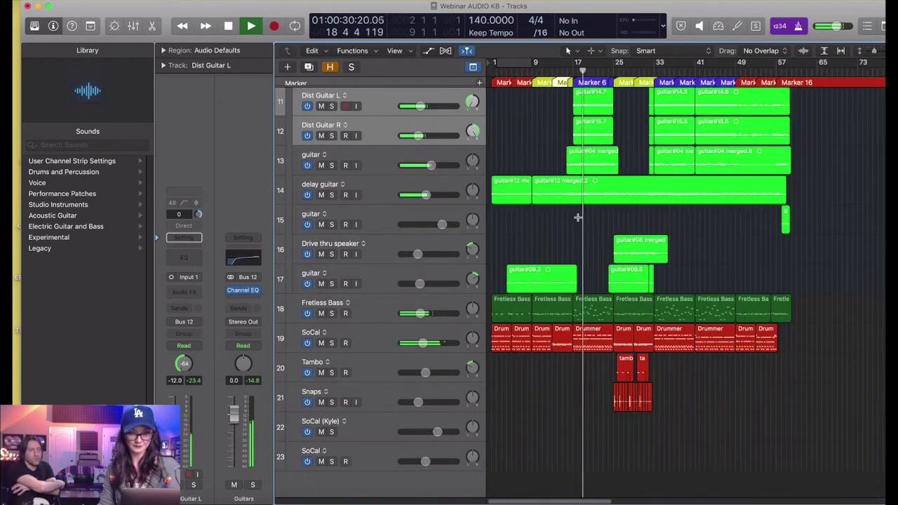
Step: Raise the volumes of the Dist Guitar L and Dist Guitar R tracks and set the Guitars stack to -1.8 dB
scroll(547, 222, up, 4)
mouse_move(419, 226)
mouse_down()
mouse_move(427, 226)
mouse_move(424, 255)
mouse_move(426, 226)
mouse_up()
drag(442, 167, 438, 167)
Step: Add a send from the Guitars stack to Bus 5 (Med Hall) at about -16.2 dB
click(386, 162)
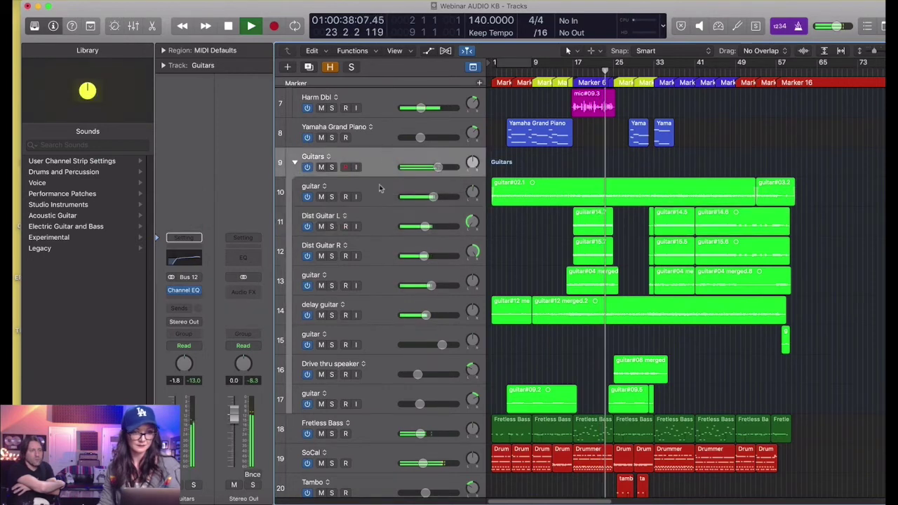
click(184, 308)
mouse_move(193, 326)
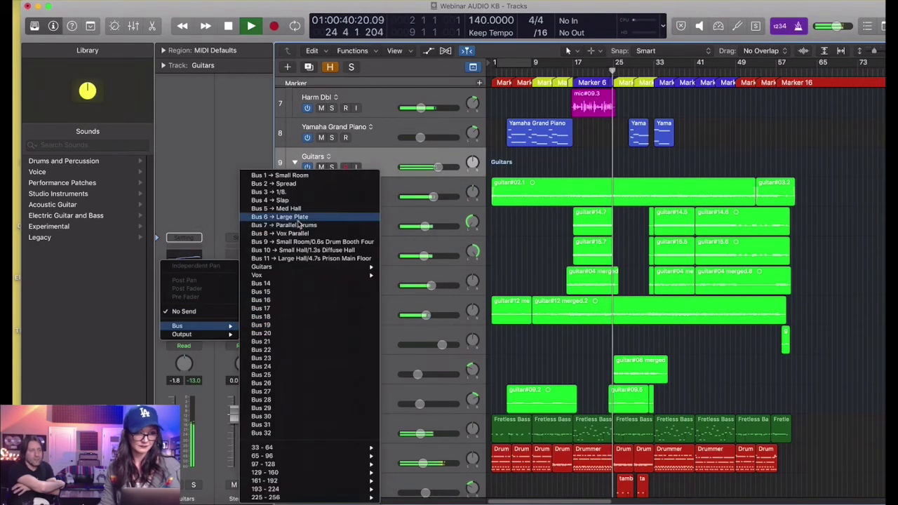
click(277, 209)
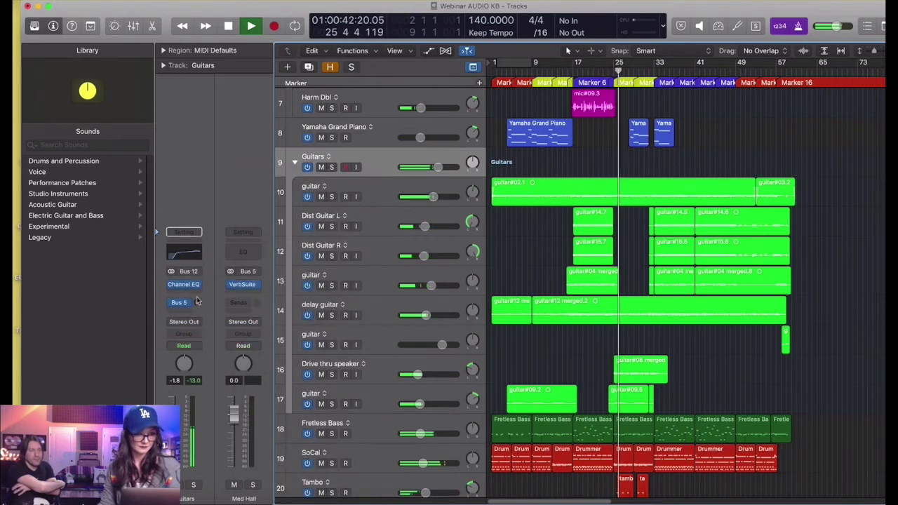
drag(194, 280, 194, 277)
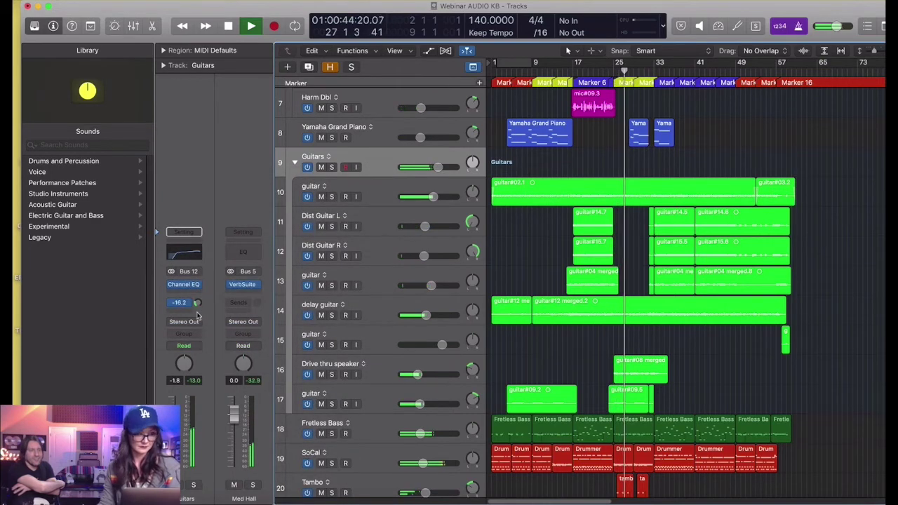
Step: Set the Yamaha Grand Piano track's volume to -6.0 dB and adjust its Bus 10 and Bus 11 reverb sends
click(414, 132)
drag(426, 138, 428, 137)
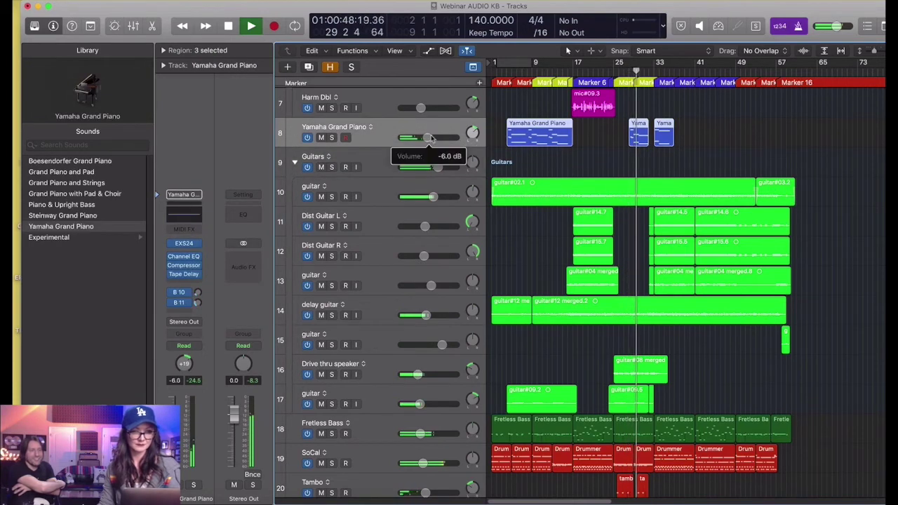
click(199, 299)
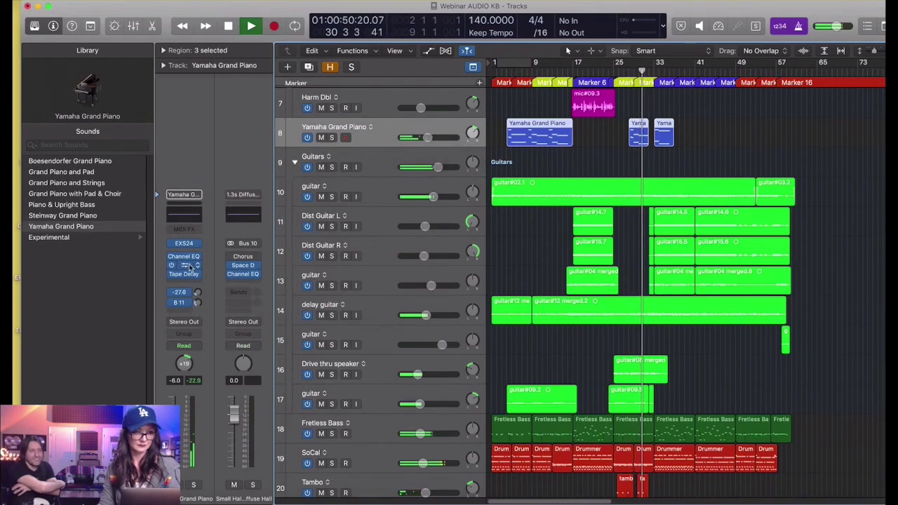
click(198, 292)
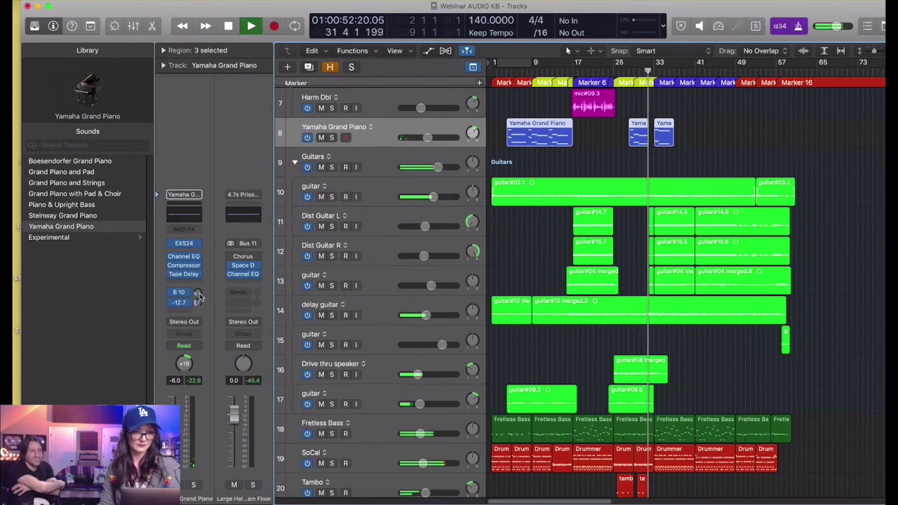
Step: Raise the delay guitar track's volume to -3.2 dB during playback
key(super+Up)
scroll(629, 182, up, 3)
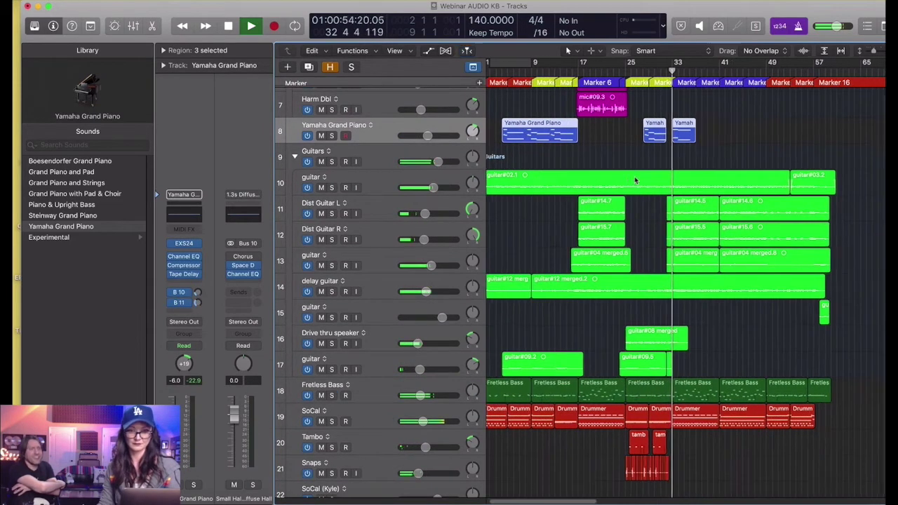
scroll(664, 132, right, 3)
scroll(702, 137, left, 3)
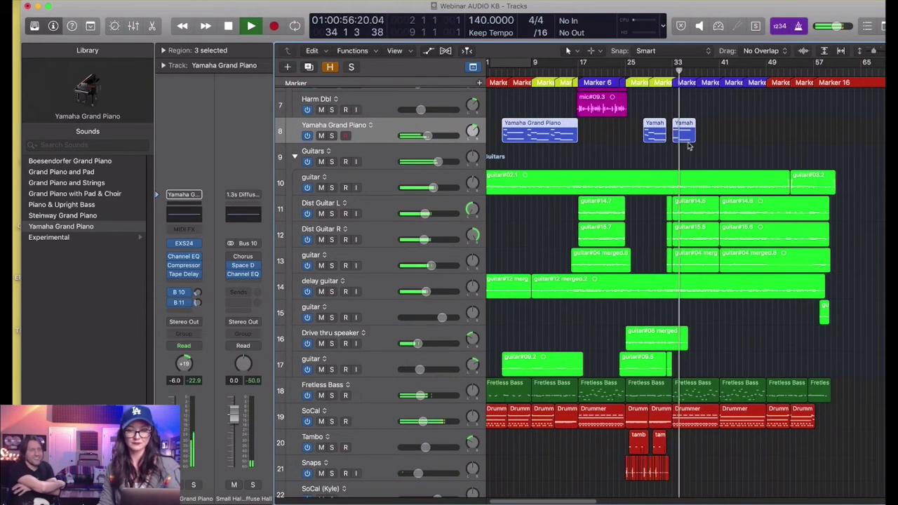
key(super+Up)
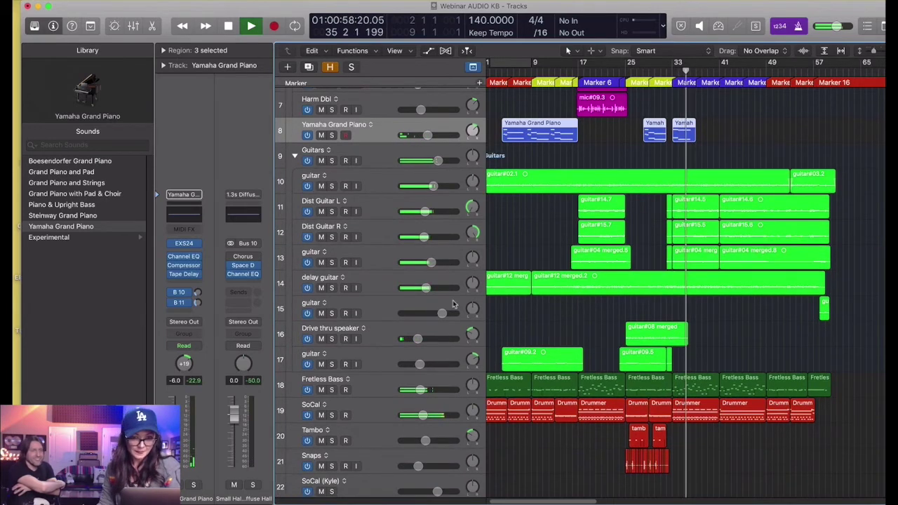
drag(424, 288, 433, 289)
Step: Add a Channel EQ to the delay guitar track with a 24 dB/Oct low cut and a wide +2.0 dB boost near 2860 Hz
click(375, 284)
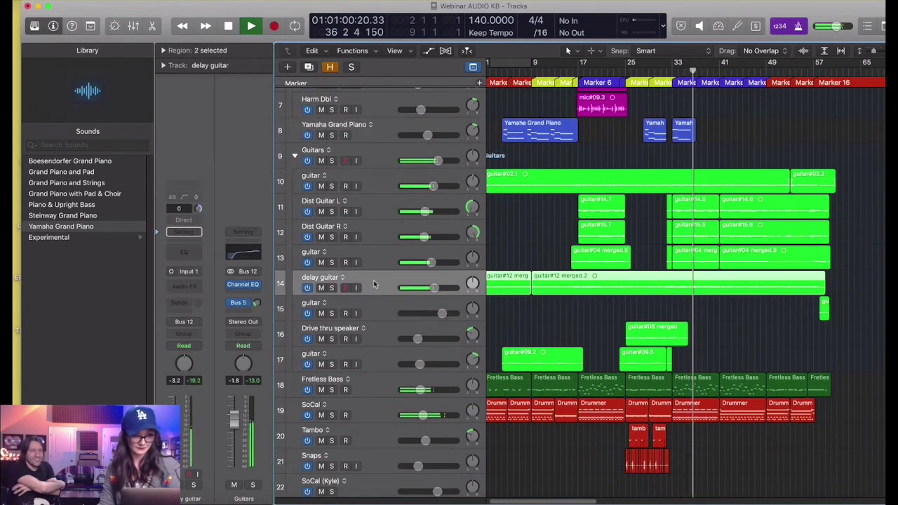
click(187, 254)
drag(119, 140, 201, 164)
drag(343, 148, 351, 122)
drag(220, 162, 225, 166)
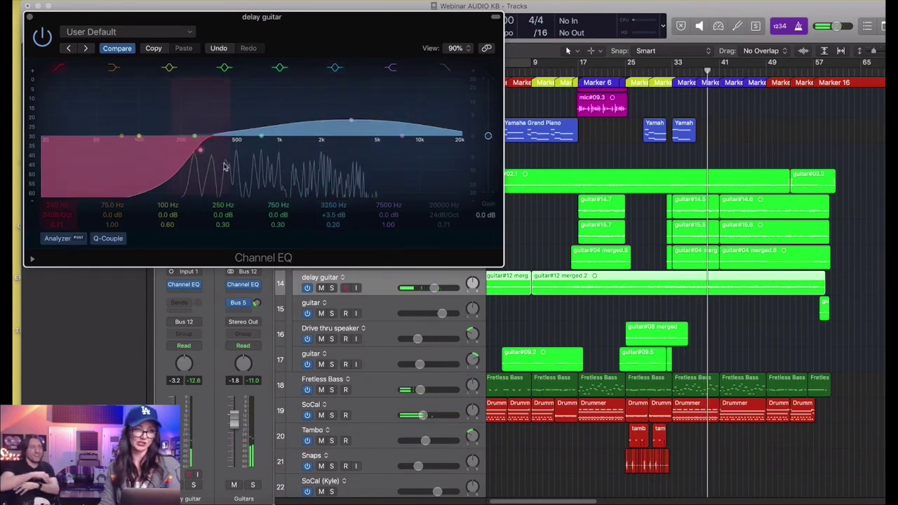
drag(352, 120, 344, 127)
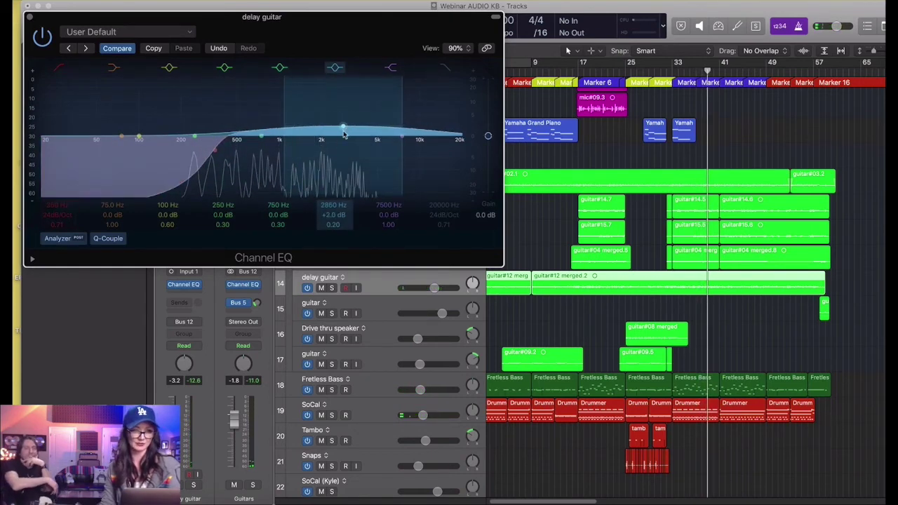
click(29, 16)
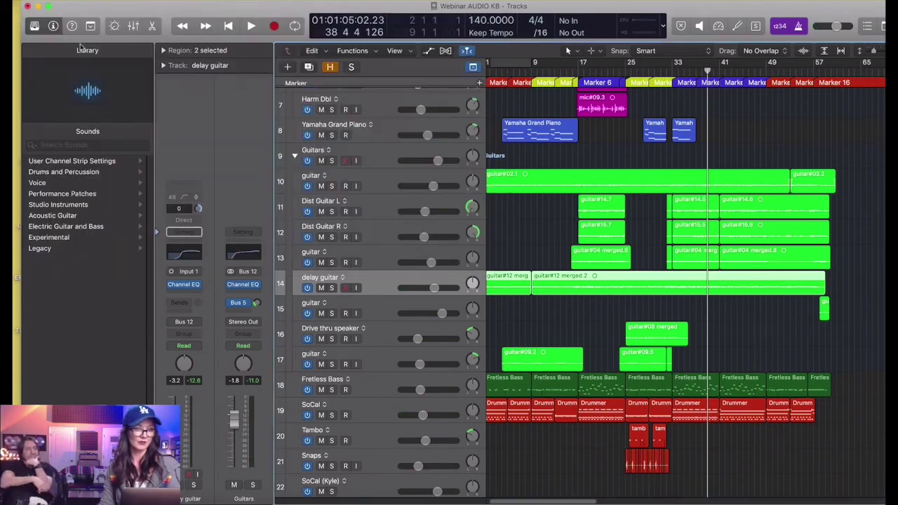
Step: Review the Channel EQ settings on the Guitars stack
click(382, 155)
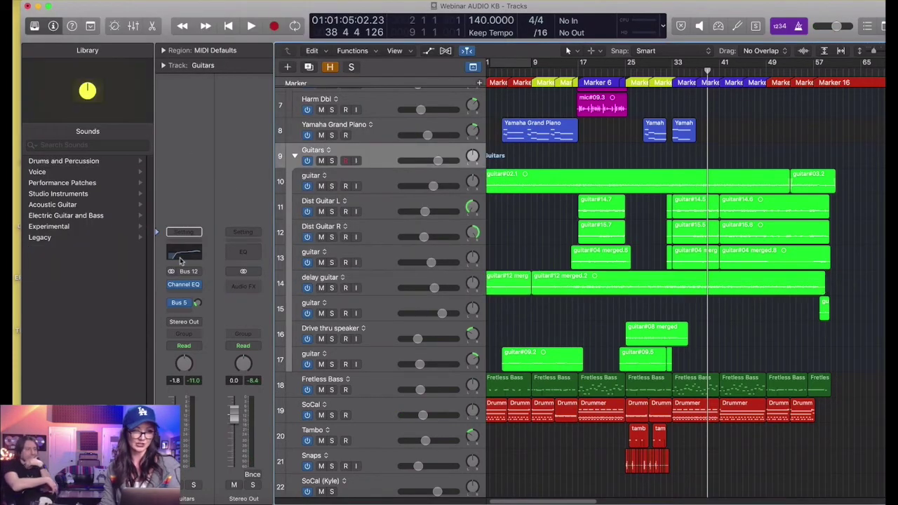
click(182, 256)
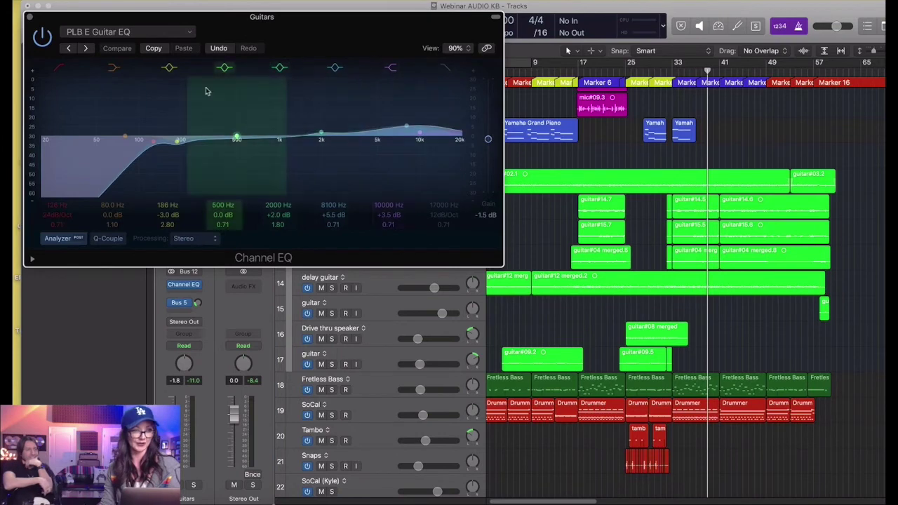
click(30, 16)
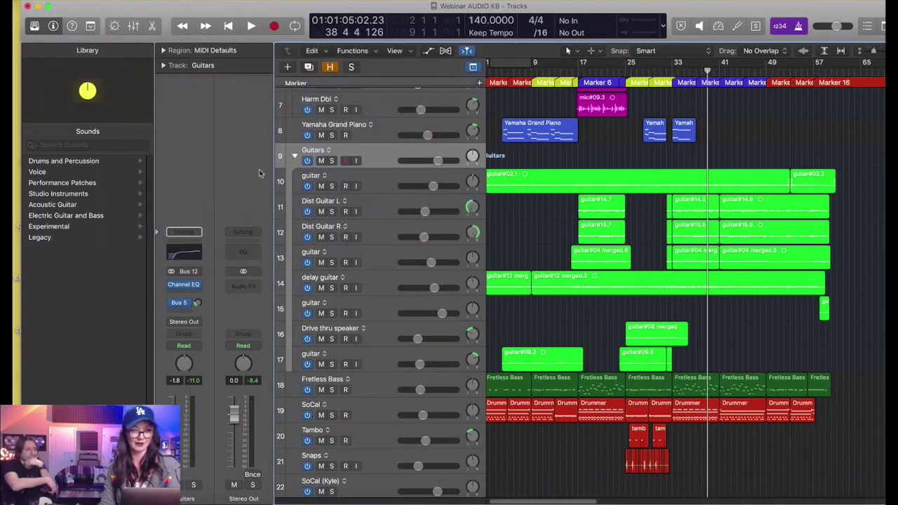
Step: Pan the delay guitar track to +24, set its volume to -3.7 dB and slightly lower the guitar track above it
click(365, 282)
drag(436, 293, 438, 293)
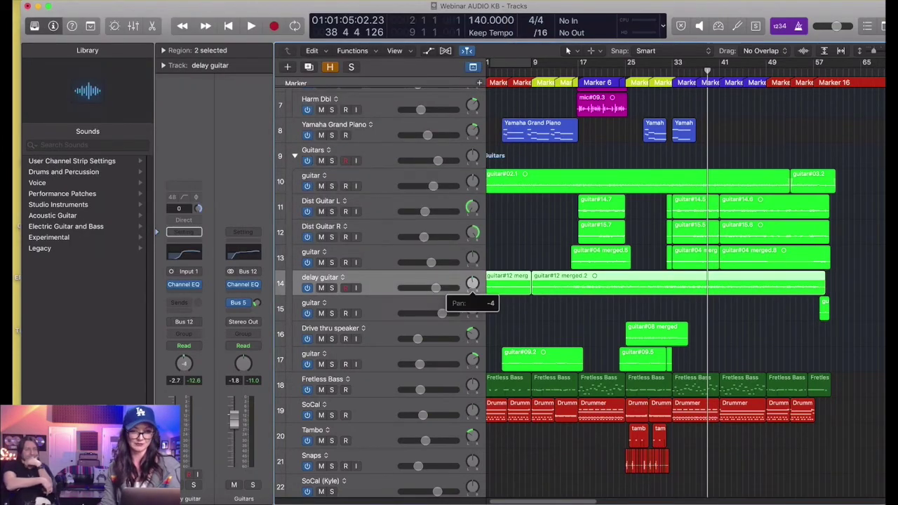
key(super+Up)
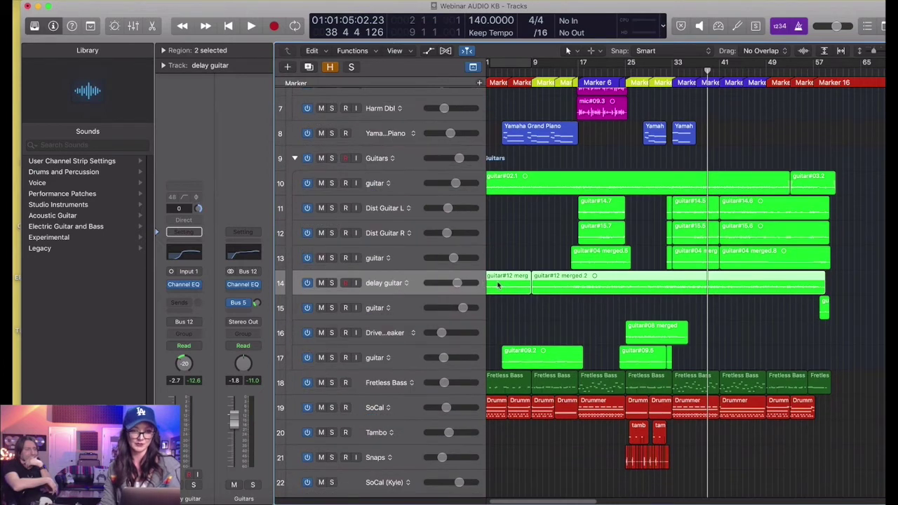
scroll(497, 285, up, 1)
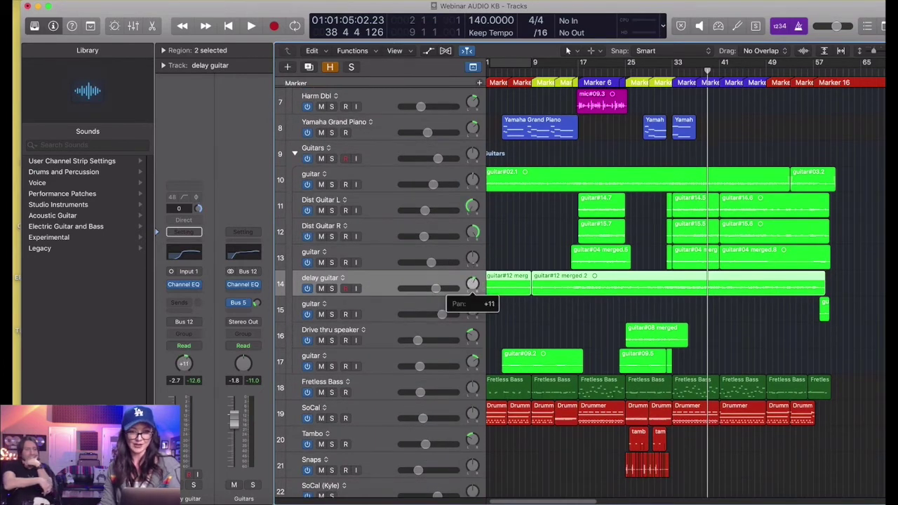
drag(472, 283, 425, 284)
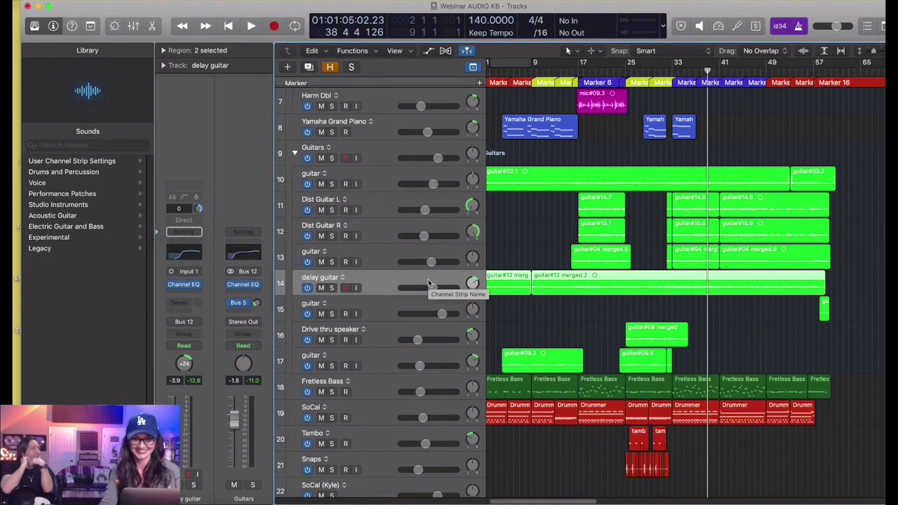
drag(433, 289, 426, 264)
key(space)
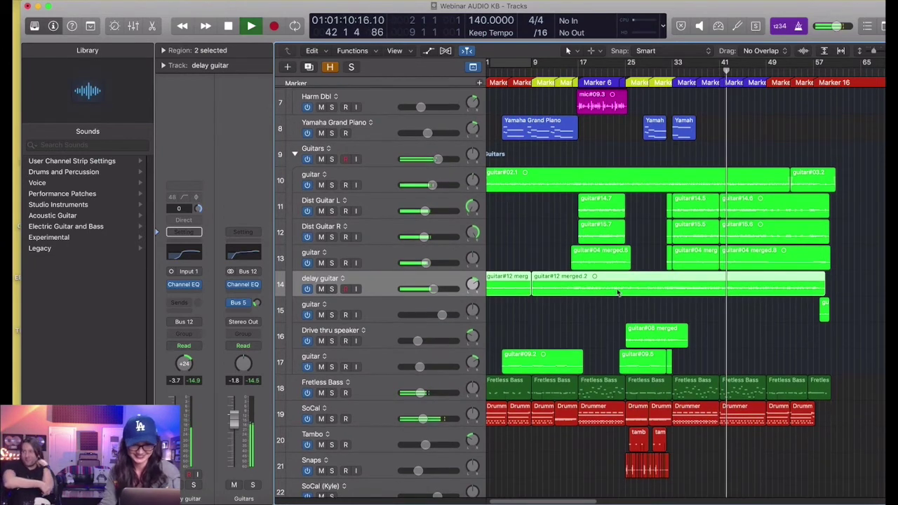
Step: Play the song from bar 4 to check where the guitar part on track 17 comes in
scroll(552, 190, left, 1)
click(510, 73)
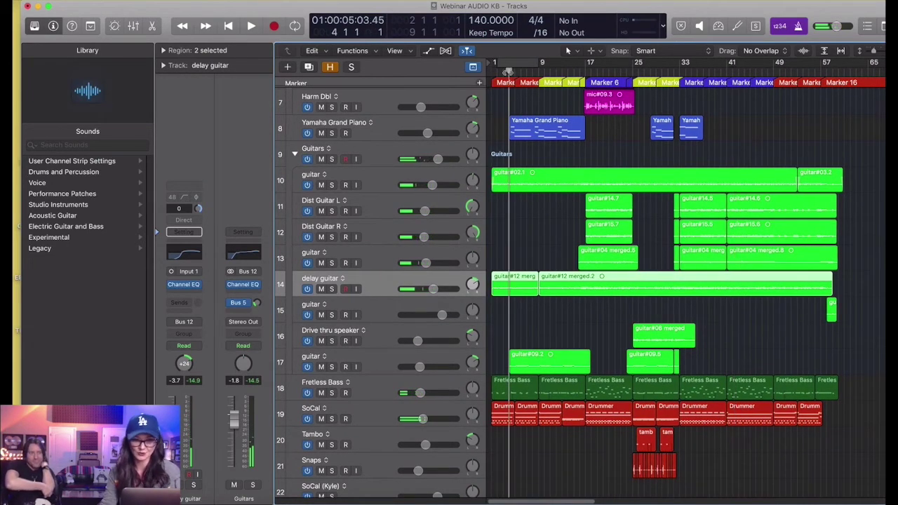
scroll(536, 110, down, 2)
key(space)
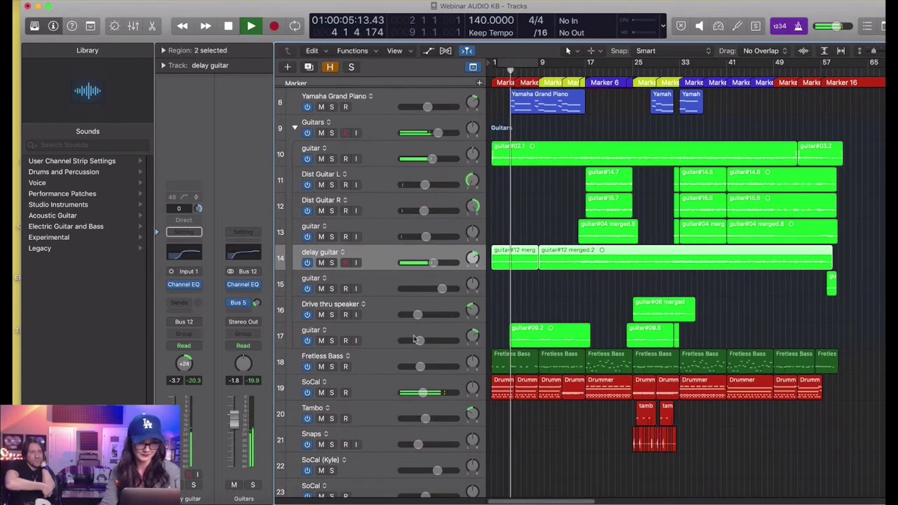
key(super+Down)
key(space)
scroll(424, 343, down, 3)
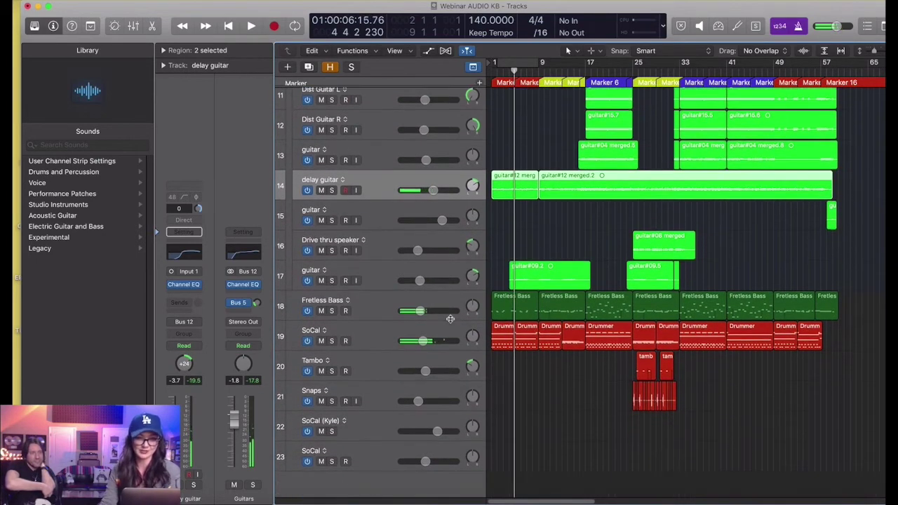
Step: Remove the opening of the first guitar region on track 17 so it starts at bar 5
key(super+Down)
key(super+Right)
key(super+Right)
key(super+Right)
scroll(520, 288, left, 1)
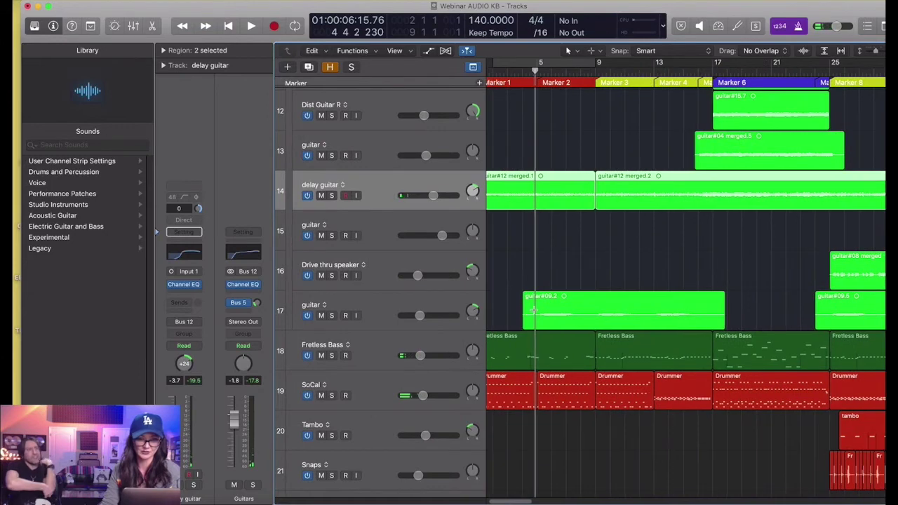
drag(536, 310, 517, 311)
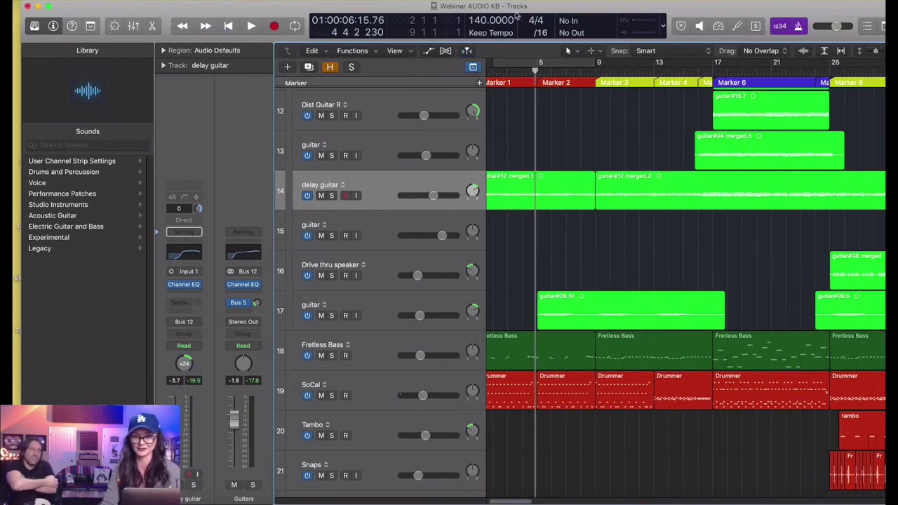
Step: Set a cycle range from bar 5 to bar 19 and briefly solo the guitar on track 17 during playback
drag(540, 65, 745, 65)
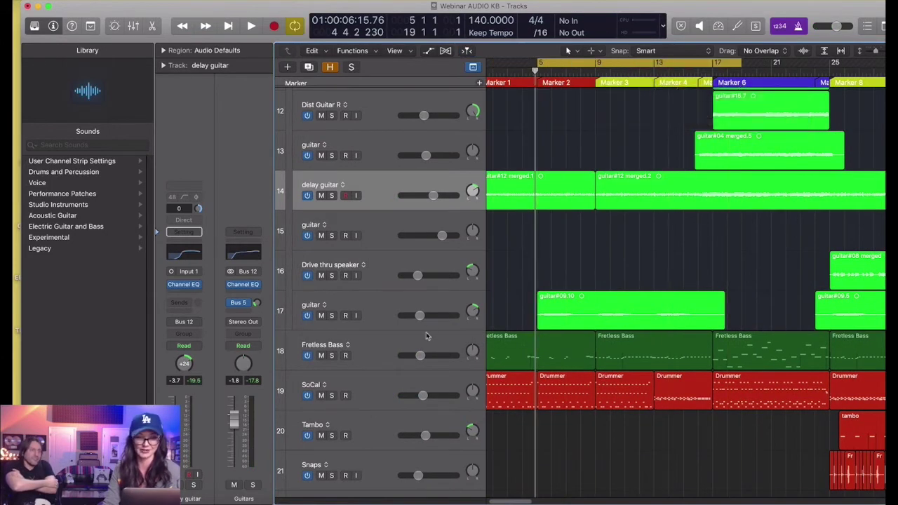
click(387, 322)
key(space)
key(s)
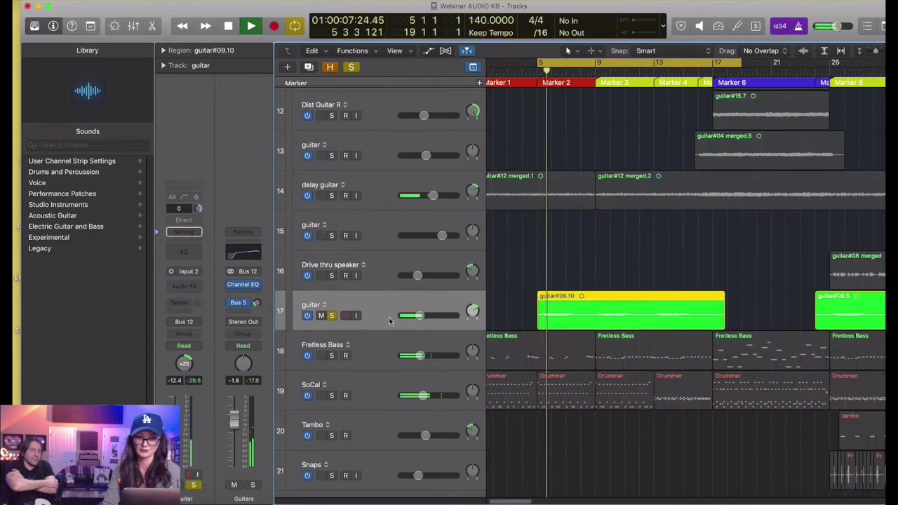
key(s)
key(space)
Step: Raise the guitar on track 17 to about -6.0 dB and pan it to -21, checking it in the loop
key(space)
drag(421, 315, 429, 316)
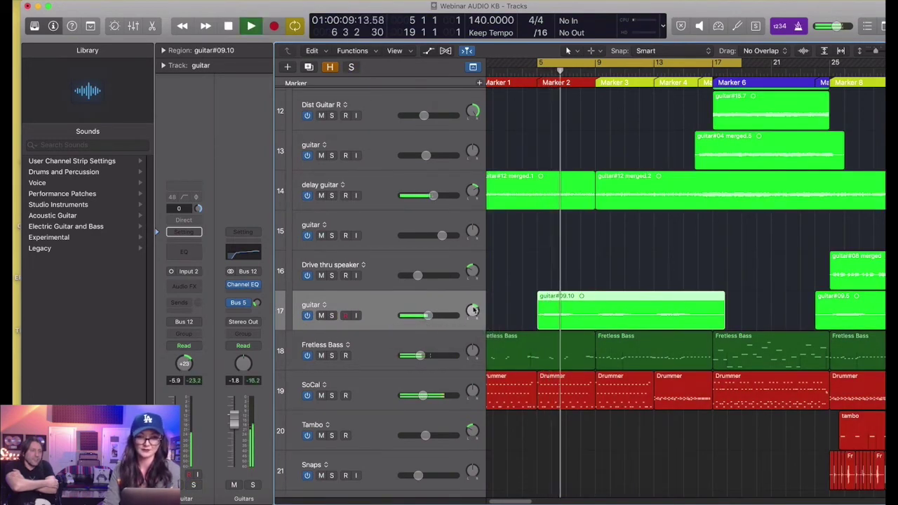
key(space)
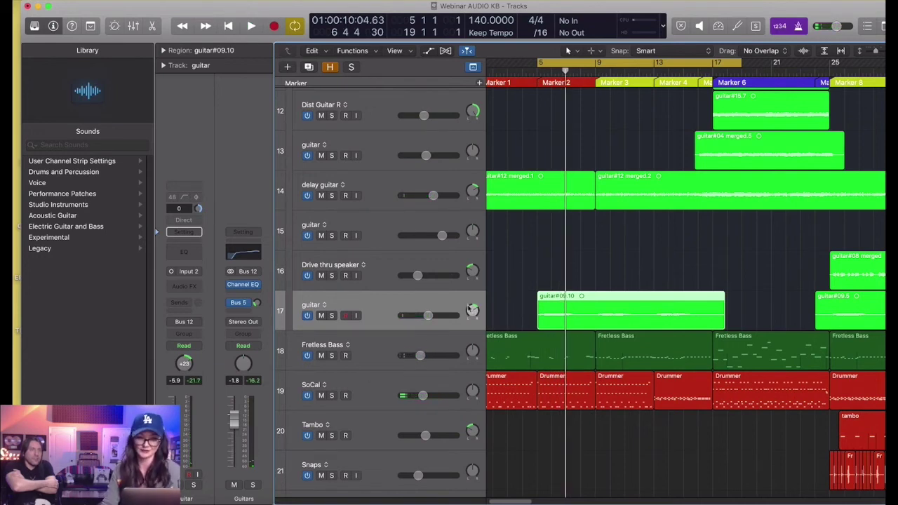
drag(470, 309, 471, 318)
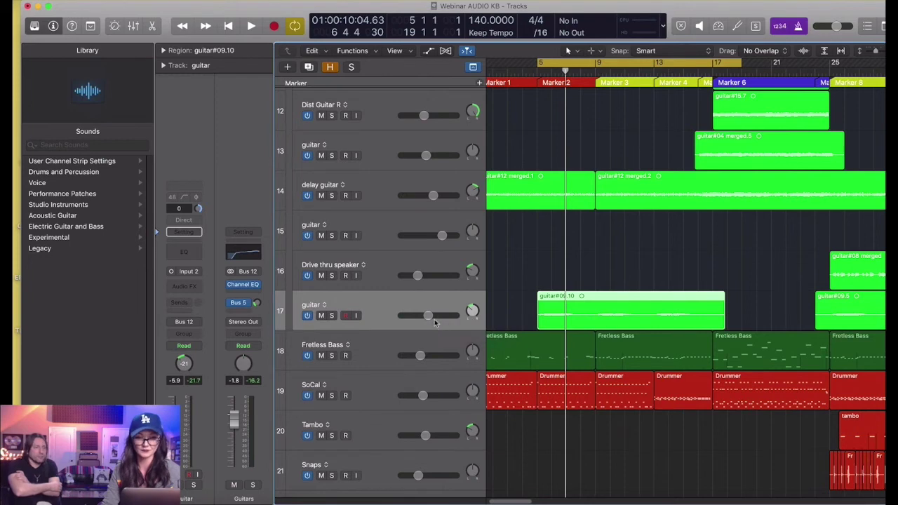
key(space)
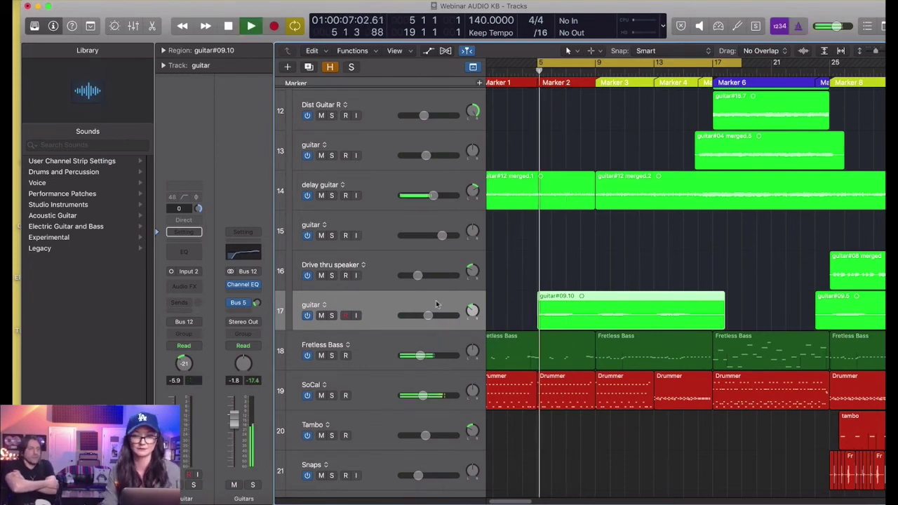
key(space)
Step: Add a send from the track 17 guitar to Bus 6 (Large Plate) at -3.7 dB and play the loop
click(181, 304)
mouse_move(194, 322)
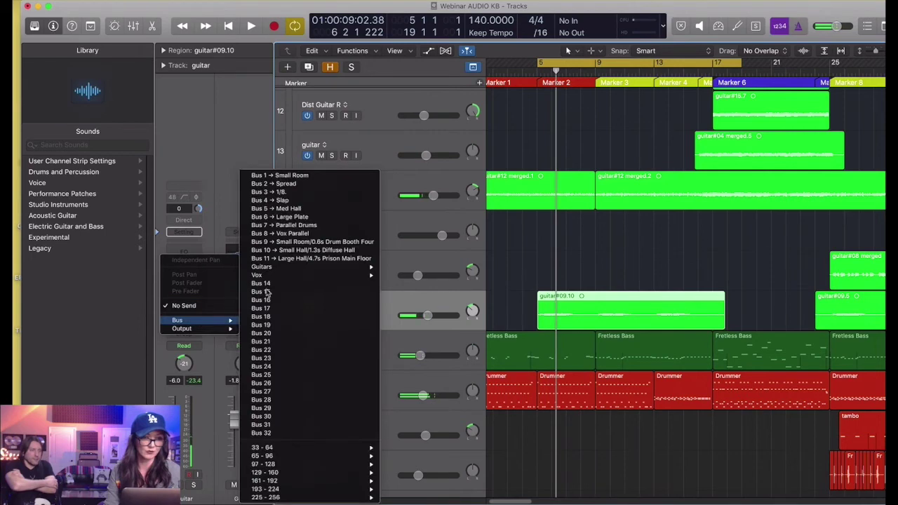
click(294, 217)
key(space)
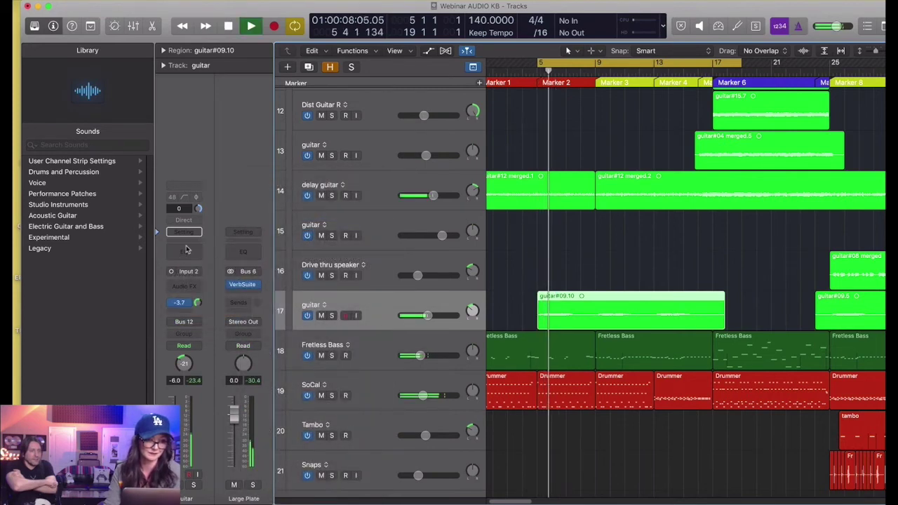
Step: Lower the track 17 guitar's Large Plate reverb send to about -9.1 dB, briefly soloing the track to check it
key(s)
drag(198, 303, 198, 288)
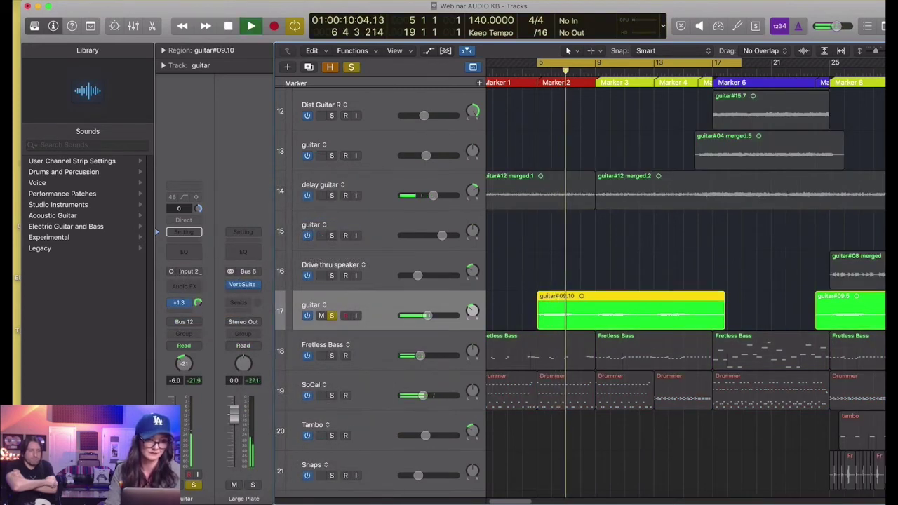
key(s)
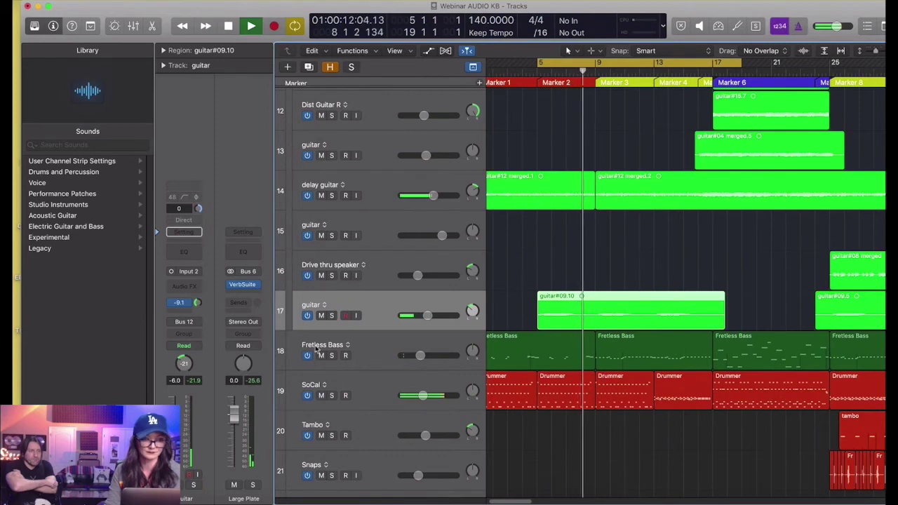
Step: Add a Channel EQ to the track 17 guitar, bringing the high cut down to 11200 Hz and nudging the low cut up slightly
click(184, 252)
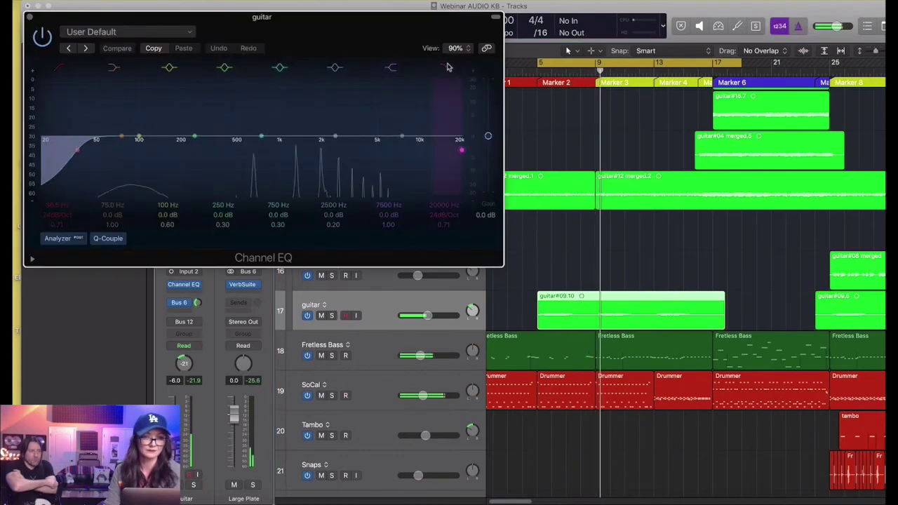
drag(432, 129, 405, 122)
drag(80, 148, 85, 146)
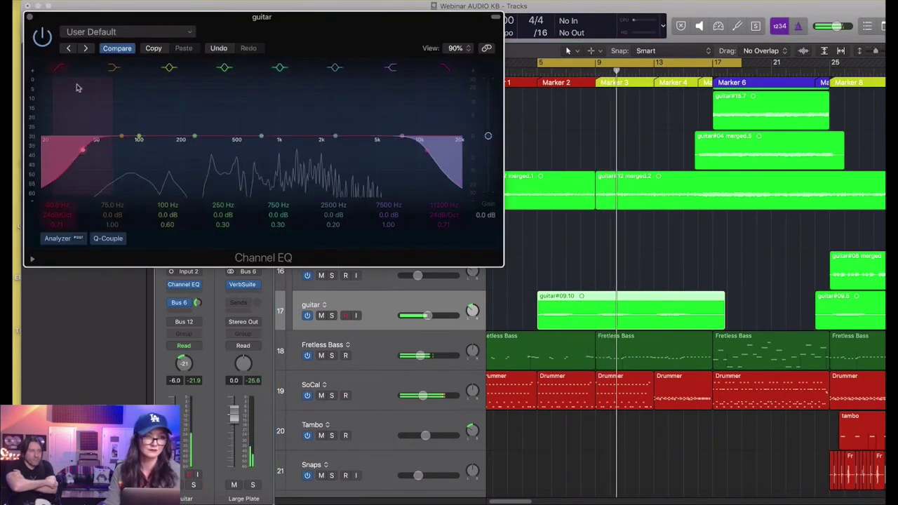
click(28, 18)
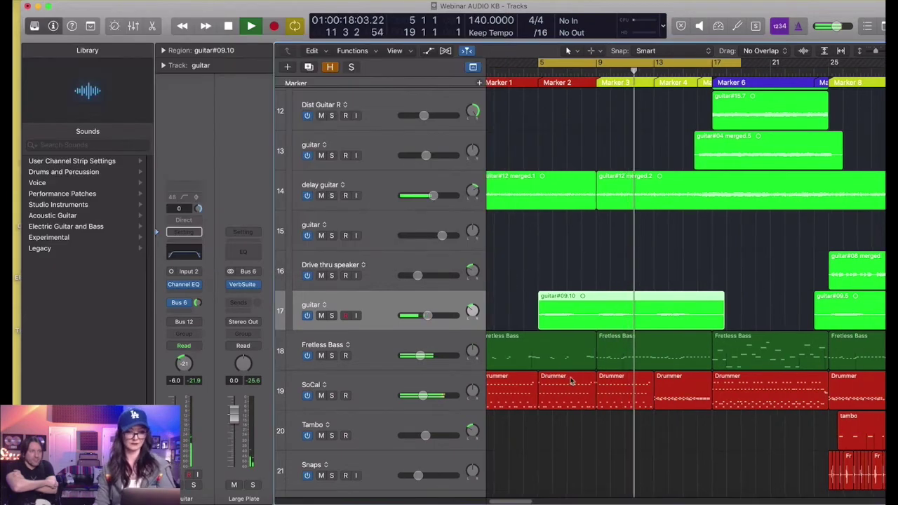
Step: Lower the volume of the guitar on track 17 to about -7.8 dB during loop playback
key(super+Left)
key(super+Left)
key(super+Up)
key(super+Up)
key(super+Up)
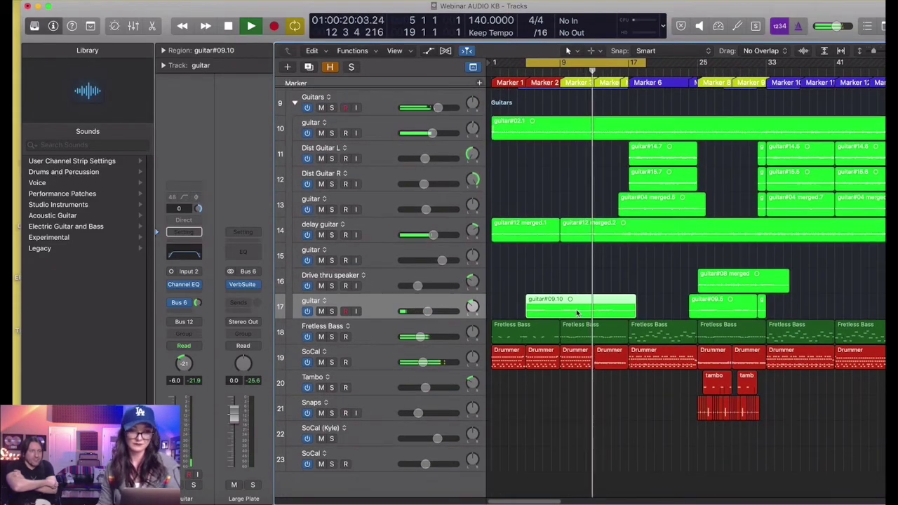
drag(432, 313, 429, 313)
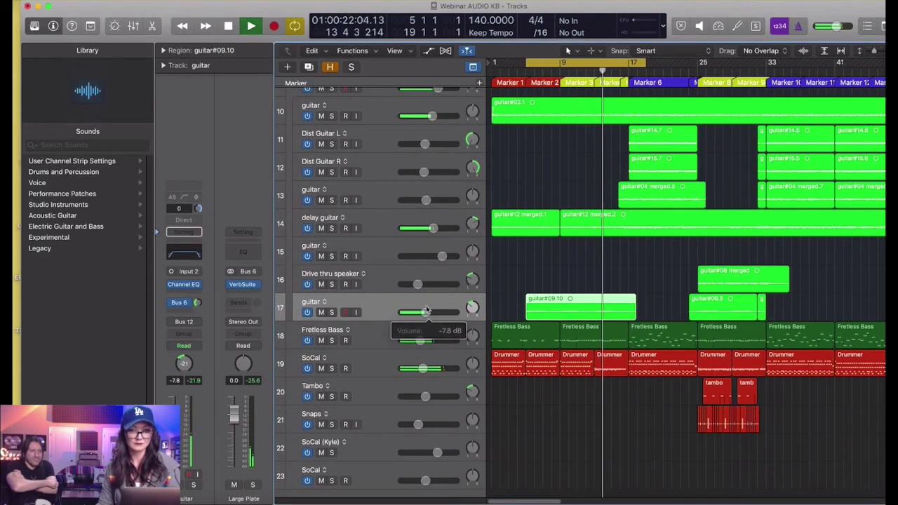
scroll(531, 264, up, 5)
key(super+Left)
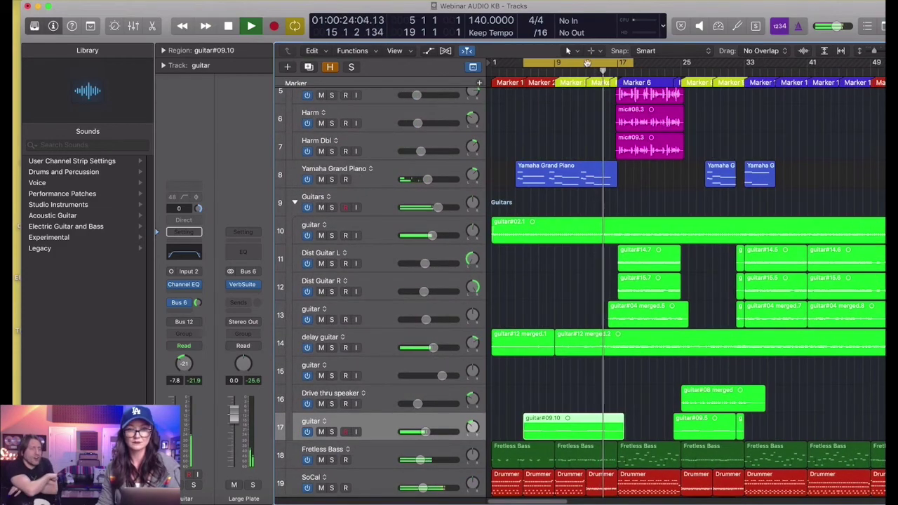
scroll(410, 421, down, 4)
Step: Solo the Fretless Bass briefly and slightly adjust the compressor gain in its Bass Amp Designer
click(378, 358)
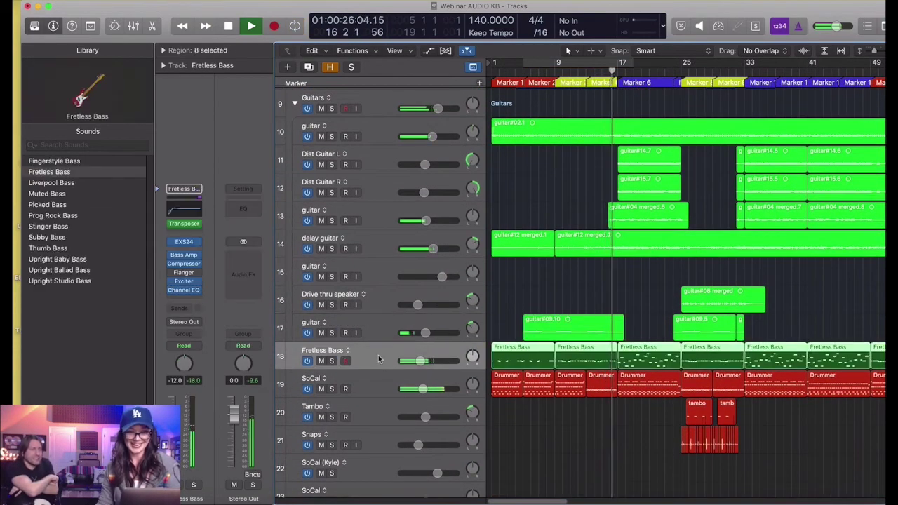
click(332, 361)
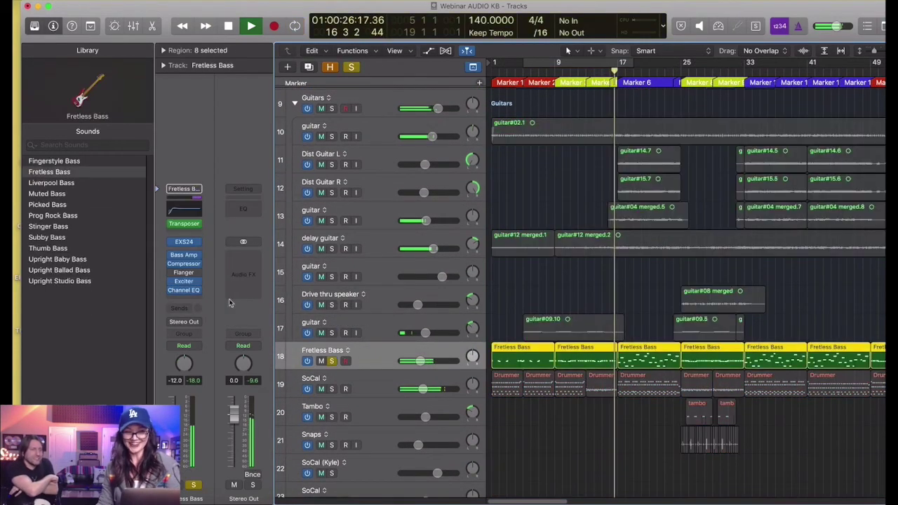
click(186, 255)
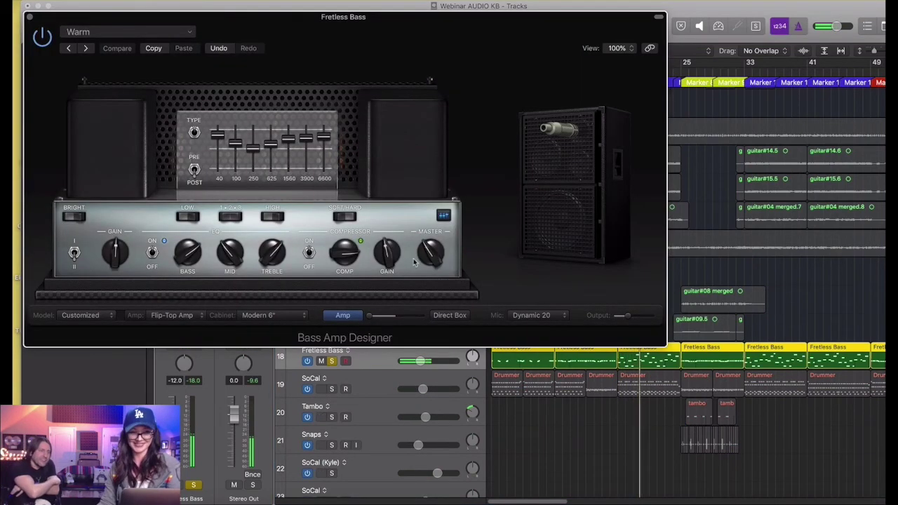
key(s)
drag(388, 257, 388, 254)
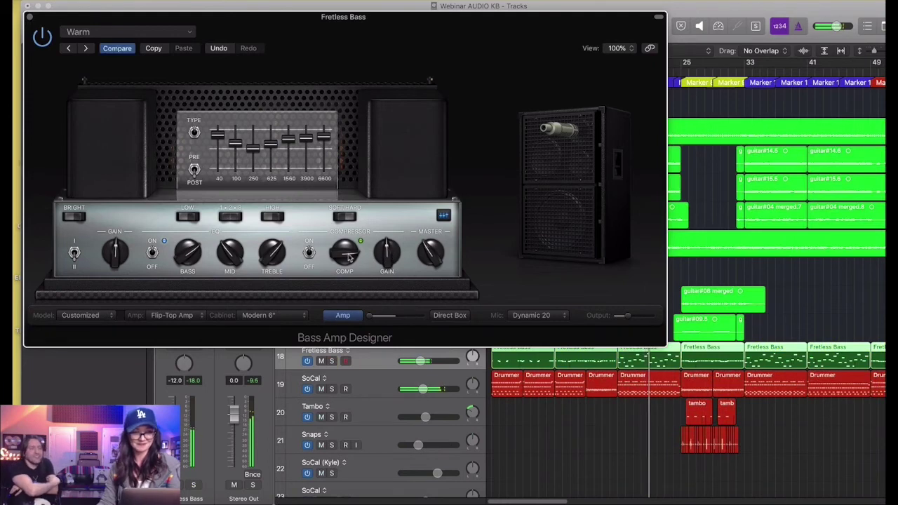
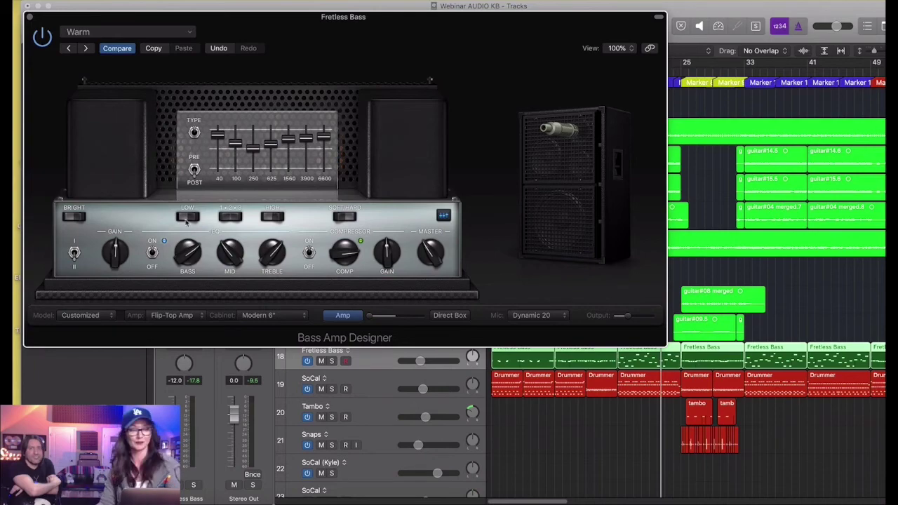
click(29, 17)
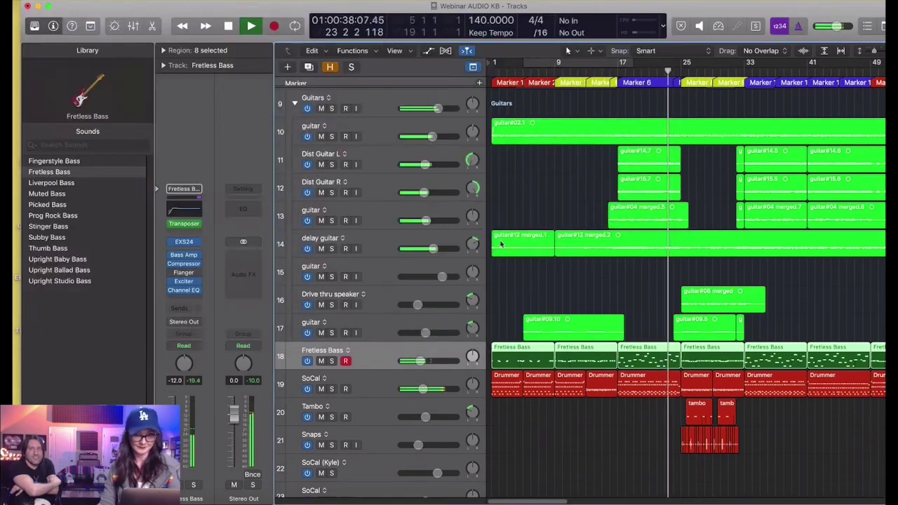
Step: Raise the volume of the Tambo track while its part plays from bar 25
scroll(744, 351, down, 1)
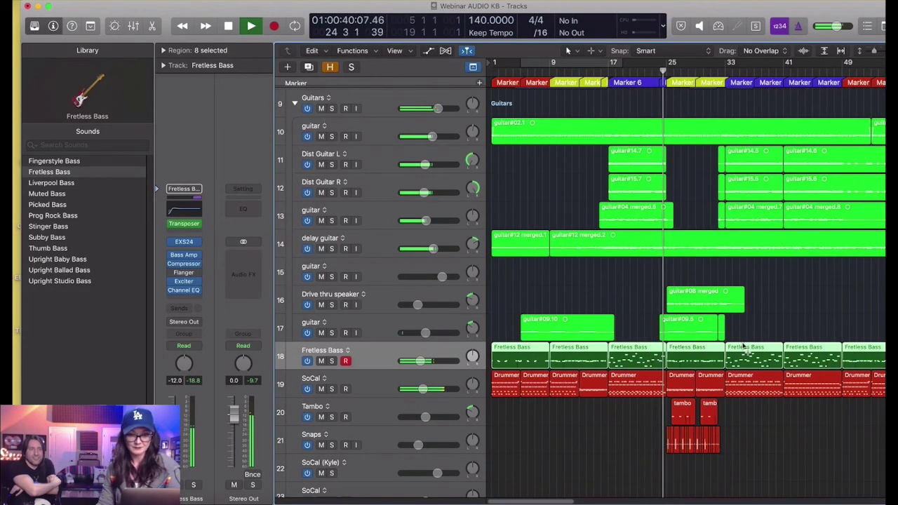
scroll(744, 351, up, 5)
scroll(744, 350, right, 3)
scroll(747, 349, right, 2)
scroll(746, 349, down, 2)
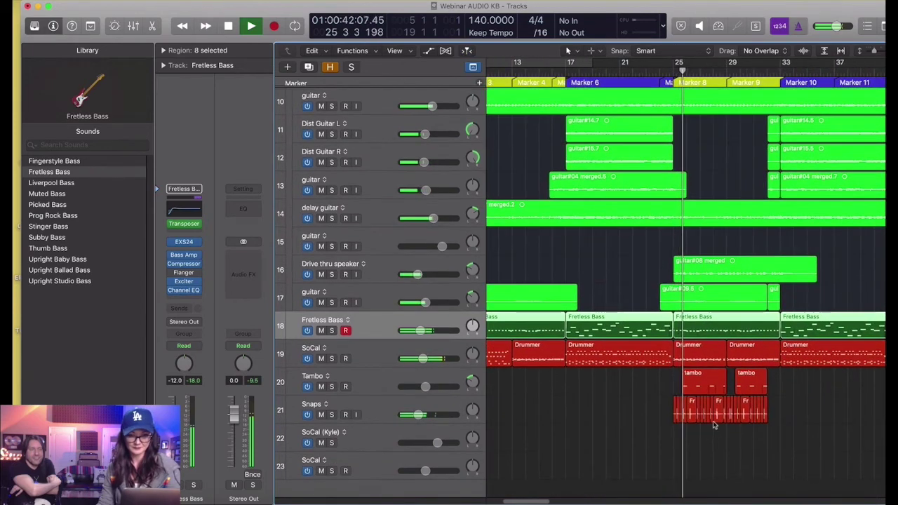
drag(425, 386, 437, 387)
scroll(529, 400, down, 1)
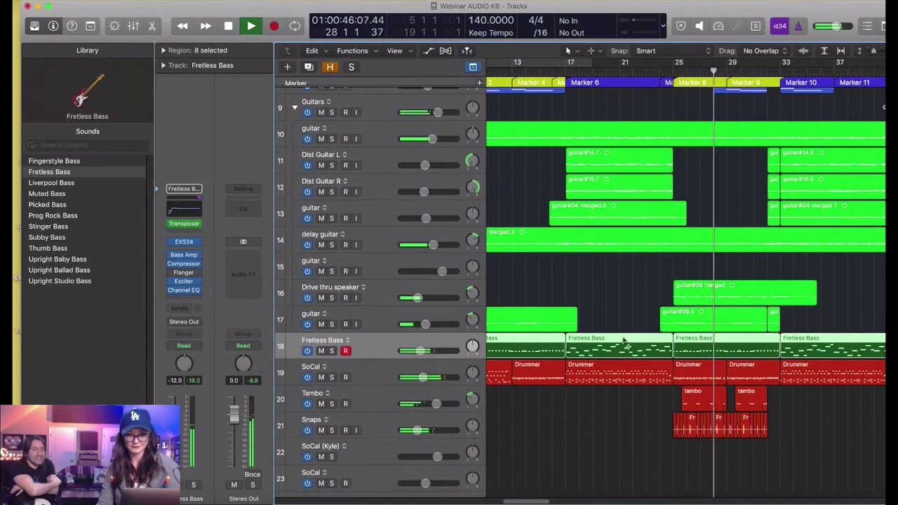
Step: Set a cycle range from bar 16 to bar 31, unmute the Vox stack and play the loop
scroll(624, 340, down, 3)
key(space)
scroll(629, 315, up, 7)
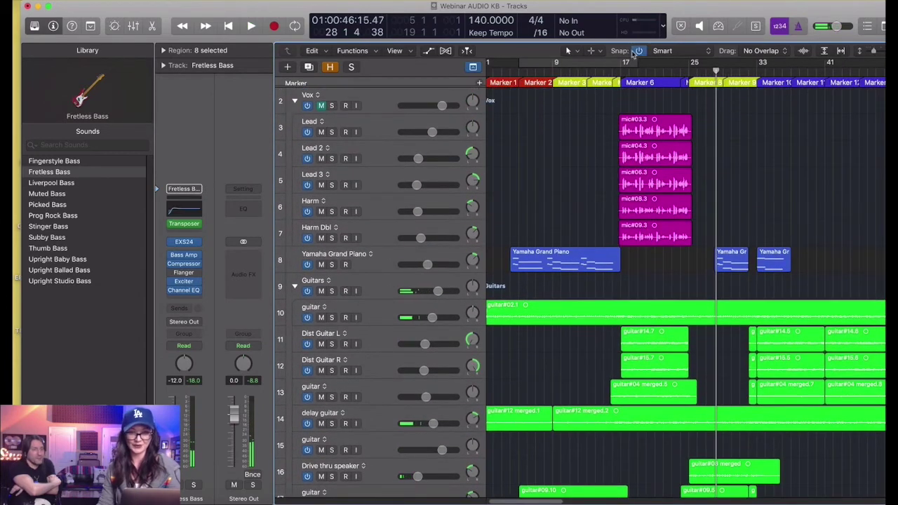
drag(616, 64, 740, 63)
key(space)
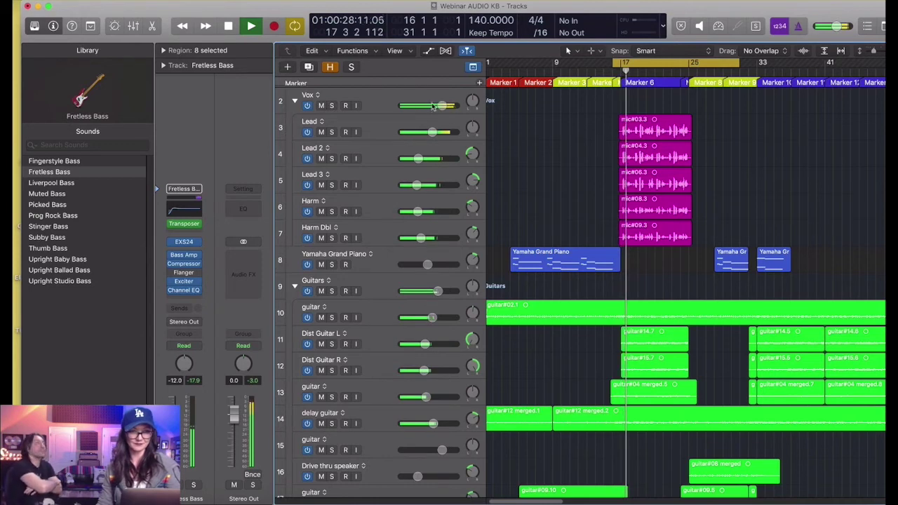
Step: Lower the Vox stack to about -5.9 dB and turn down Lead 2, Lead 3, Harm (about -18.5 dB) and Harm Dbl
key(space)
drag(433, 106, 428, 106)
click(385, 105)
key(space)
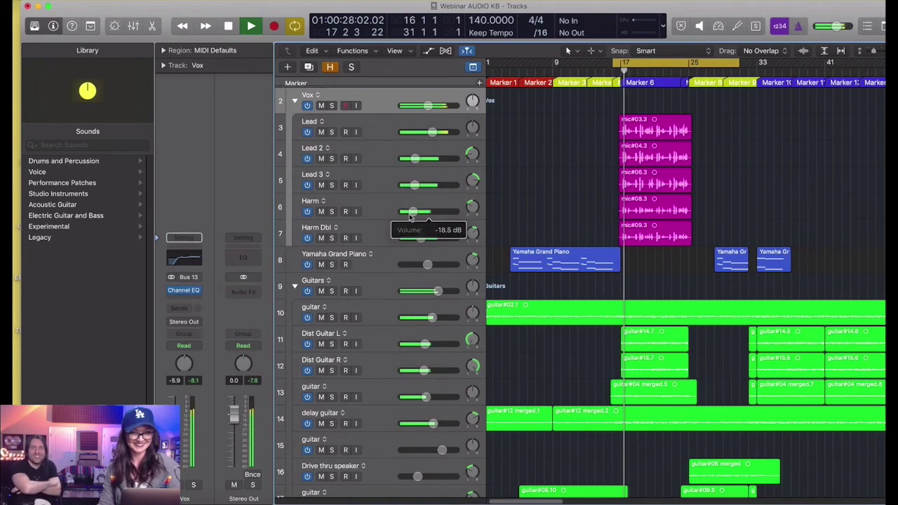
key(space)
scroll(491, 126, down, 1)
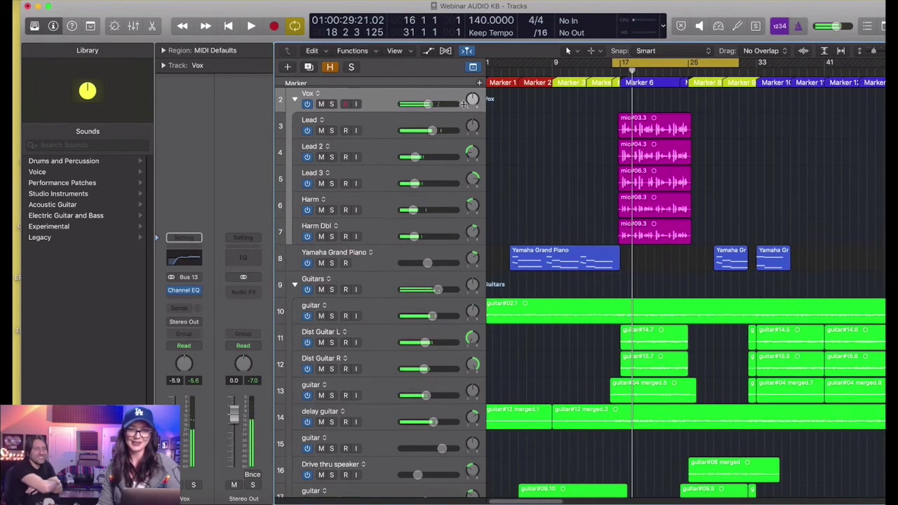
Step: Set the Lead vocal to -4.0 dB and the Vox stack to -6.4 dB, and replay the loop
click(442, 136)
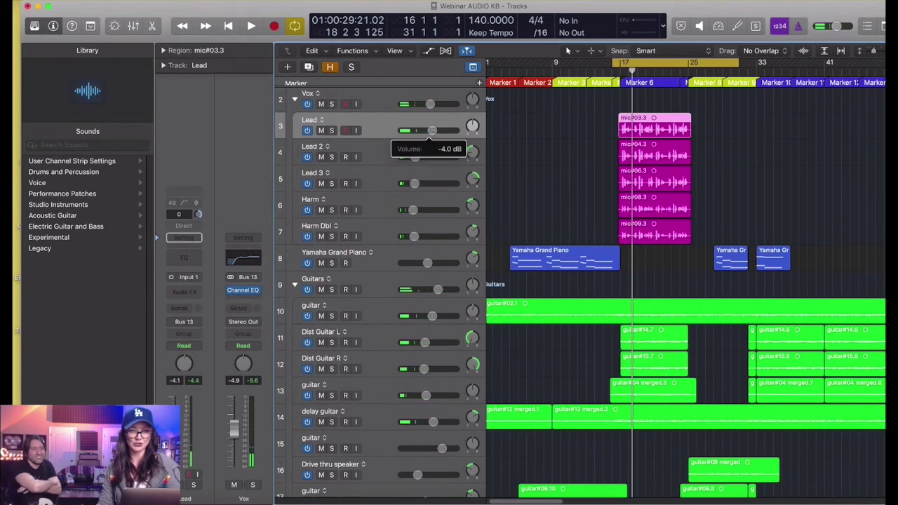
key(super+Right)
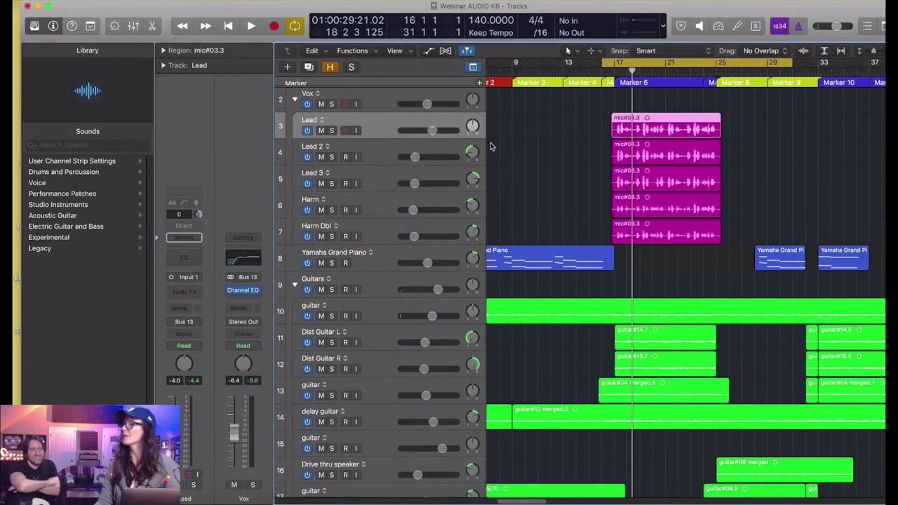
scroll(508, 148, down, 1)
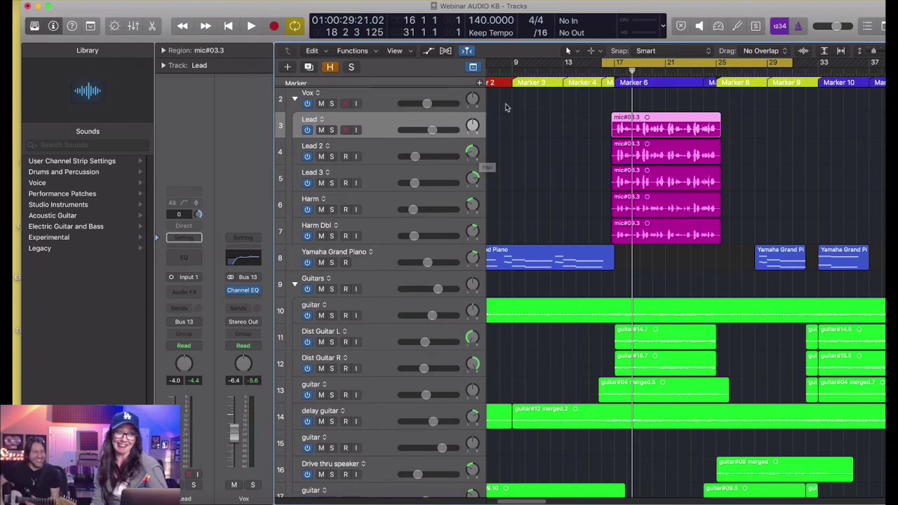
key(space)
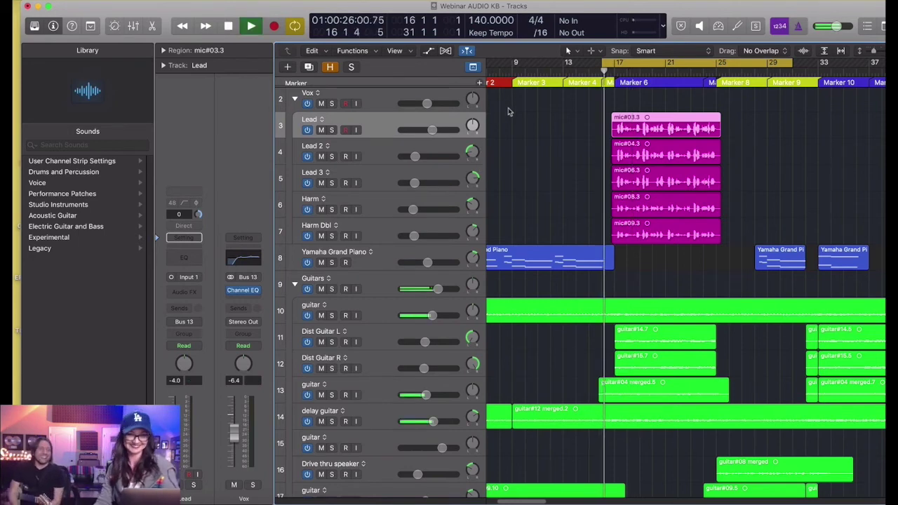
Step: Solo the Vox stack and insert a stereo Compressor after its Channel EQ
key(super+Down)
key(super+Down)
scroll(370, 141, up, 1)
click(382, 107)
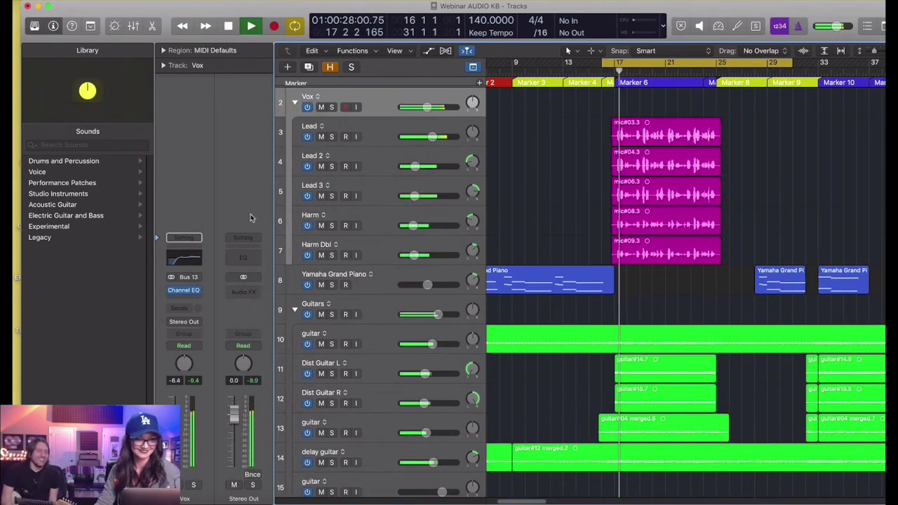
key(s)
click(194, 300)
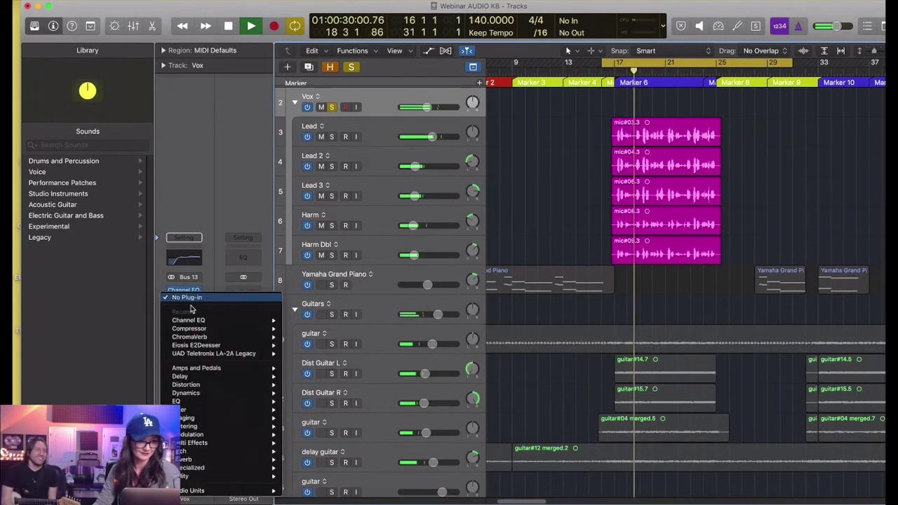
mouse_move(232, 329)
click(302, 329)
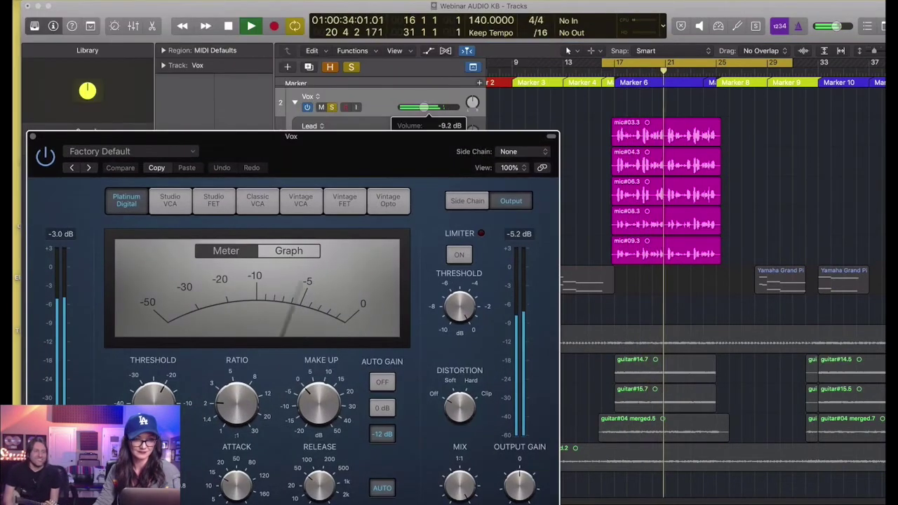
Step: Load the PLB Compressor 1 preset in the Vox Compressor and play the loop from bar 16
click(180, 152)
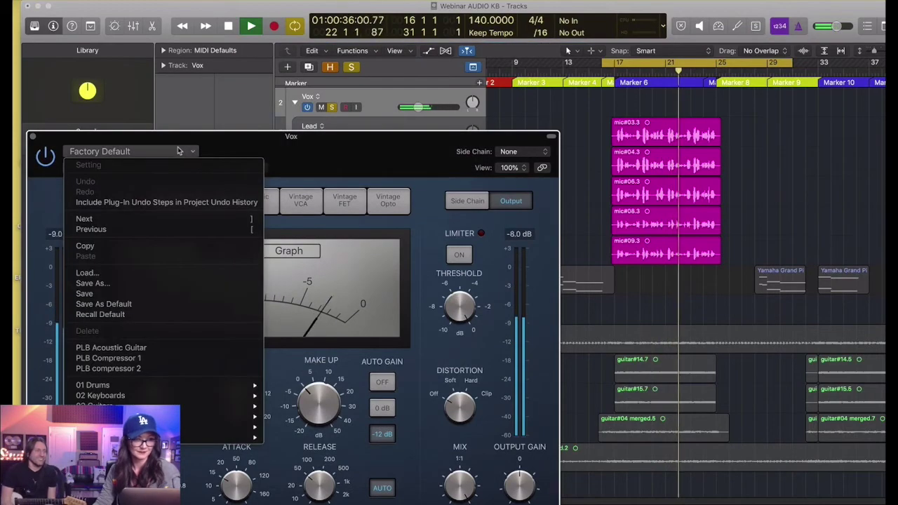
click(248, 148)
drag(248, 148, 267, 42)
click(204, 46)
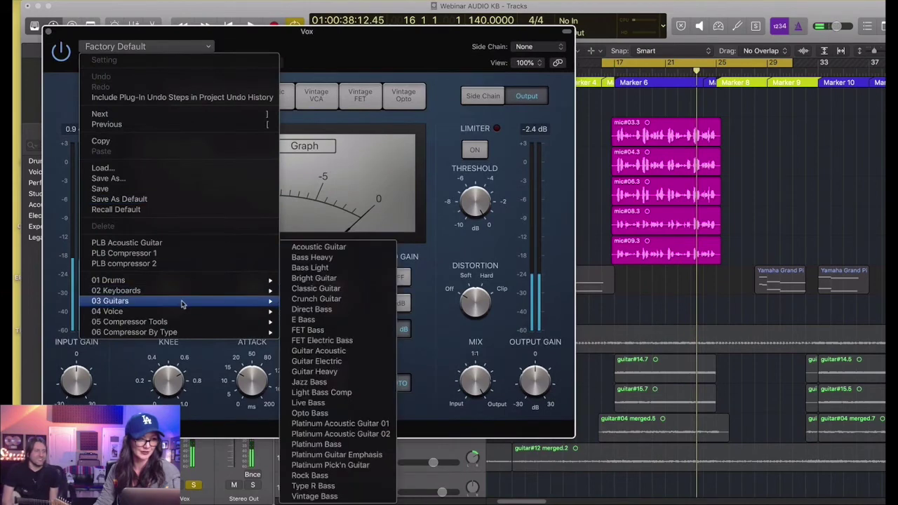
click(181, 258)
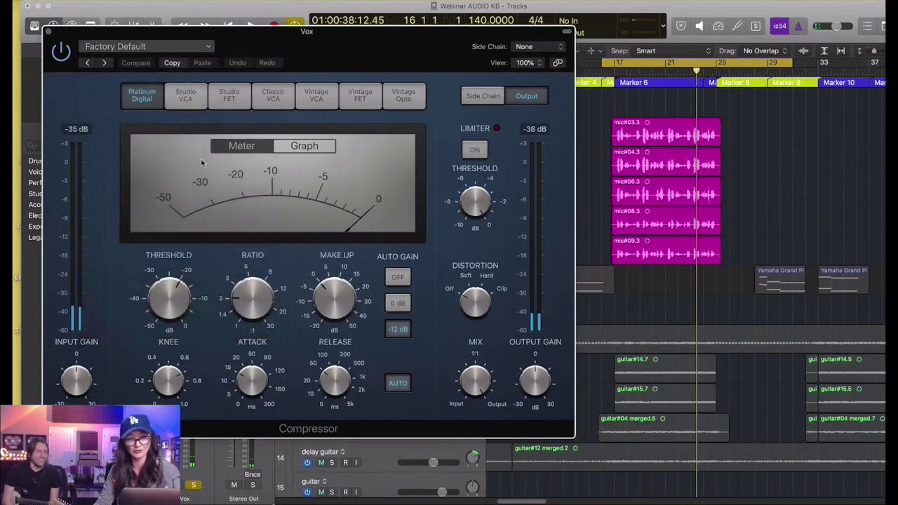
key(space)
key(space)
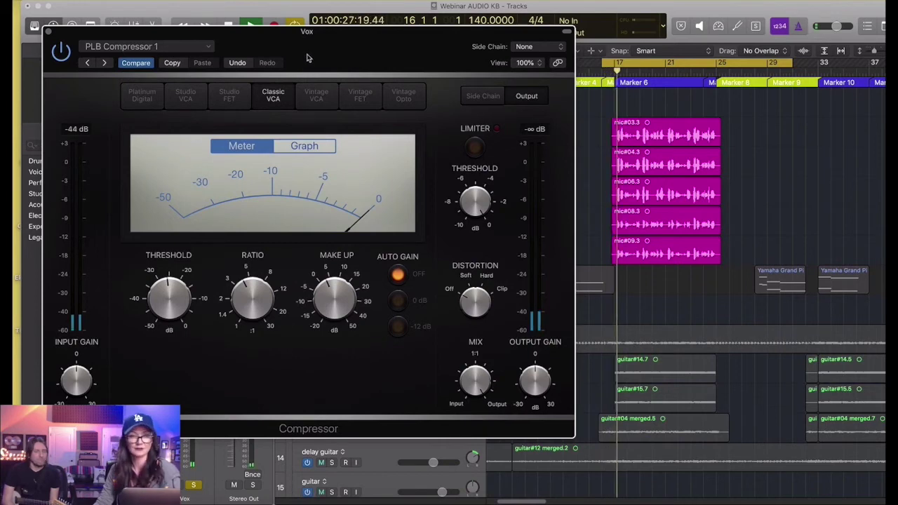
Step: Audition the PLB compressor 2 preset on the Vox stack and return to PLB Compressor 1
click(105, 62)
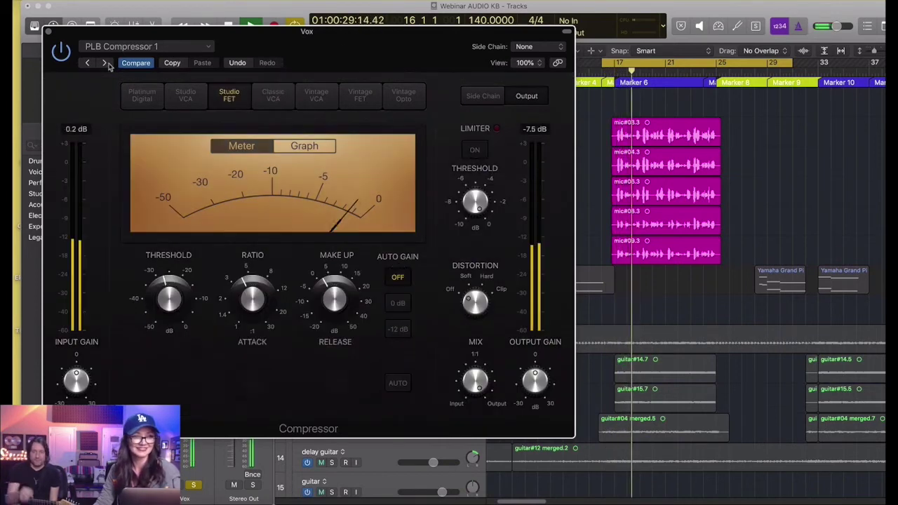
click(104, 63)
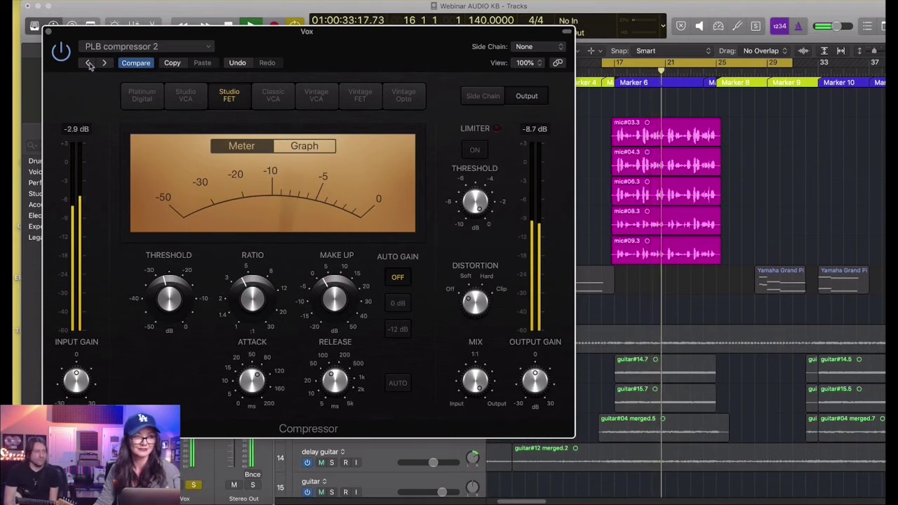
click(89, 63)
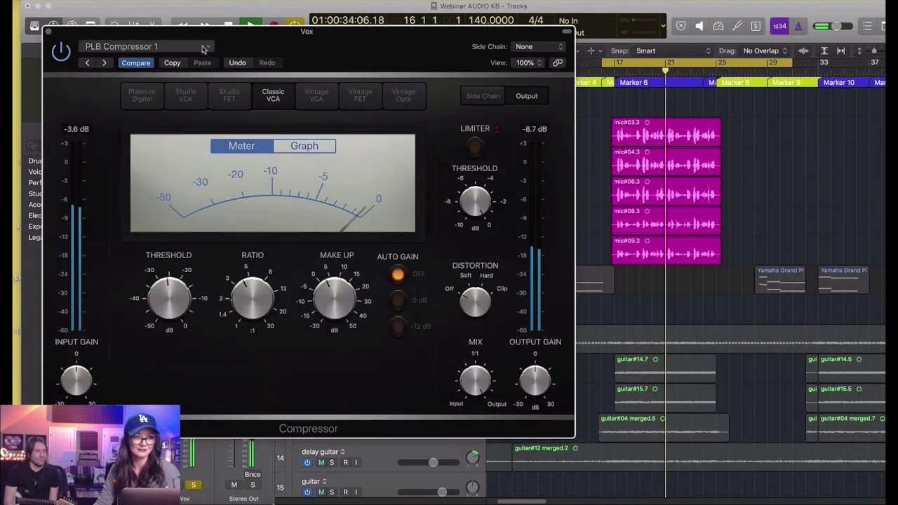
Step: Add a second Compressor below the first on the Vox stack and load its PLB compressor 2 preset
click(50, 33)
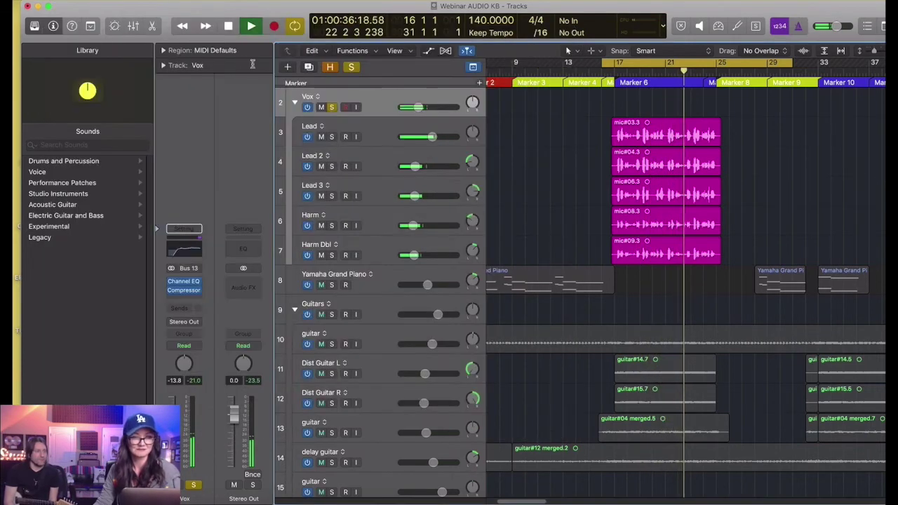
click(186, 290)
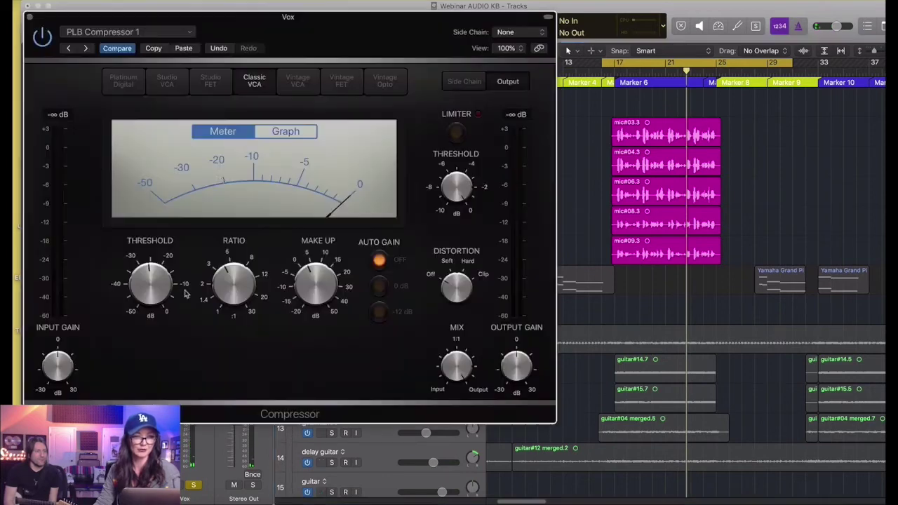
click(84, 46)
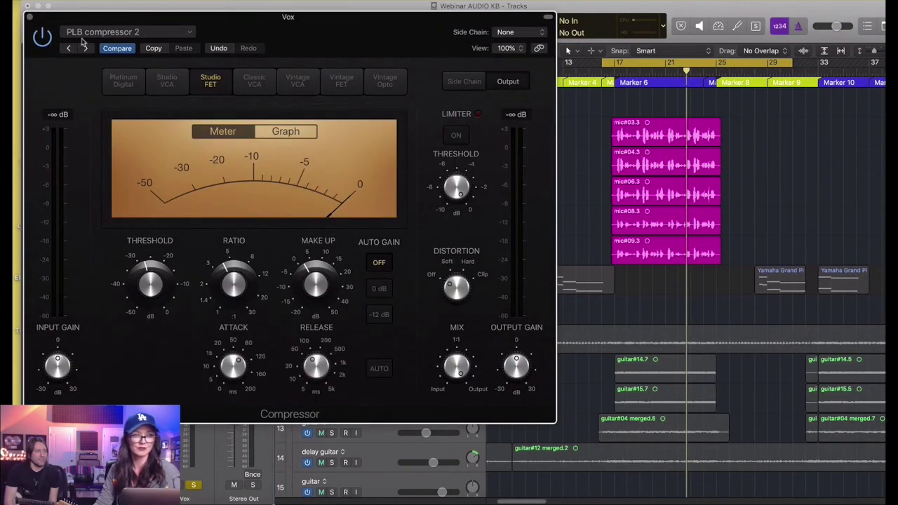
click(31, 20)
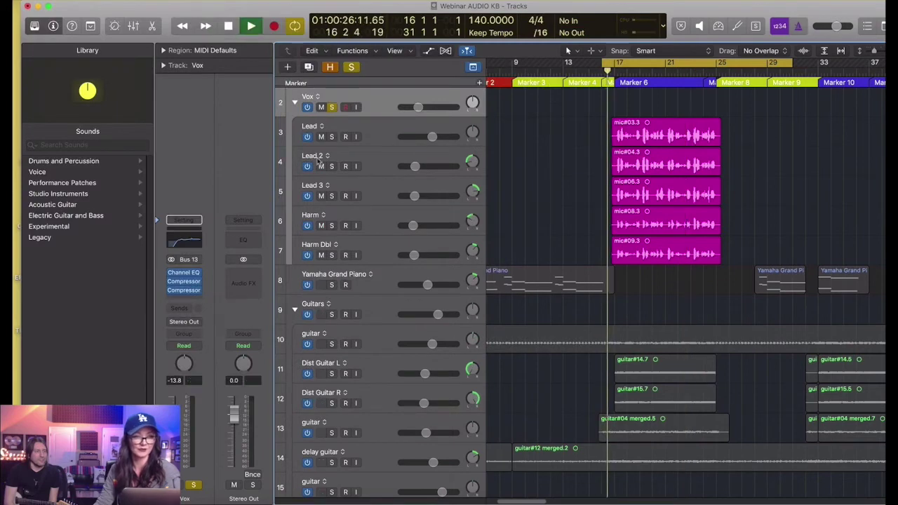
Step: In the first Vox Compressor, set the threshold to -18.5 dB and the make-up gain to 0.5 dB during playback
click(184, 282)
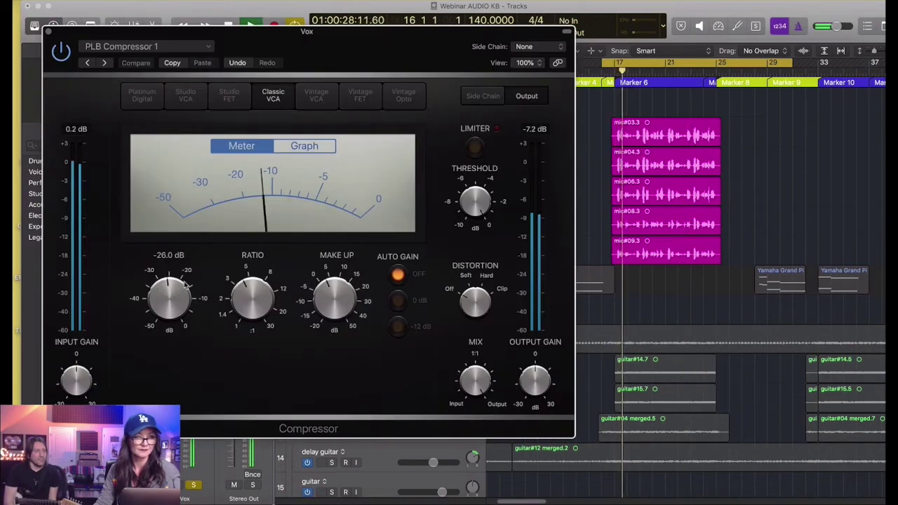
drag(252, 294, 263, 316)
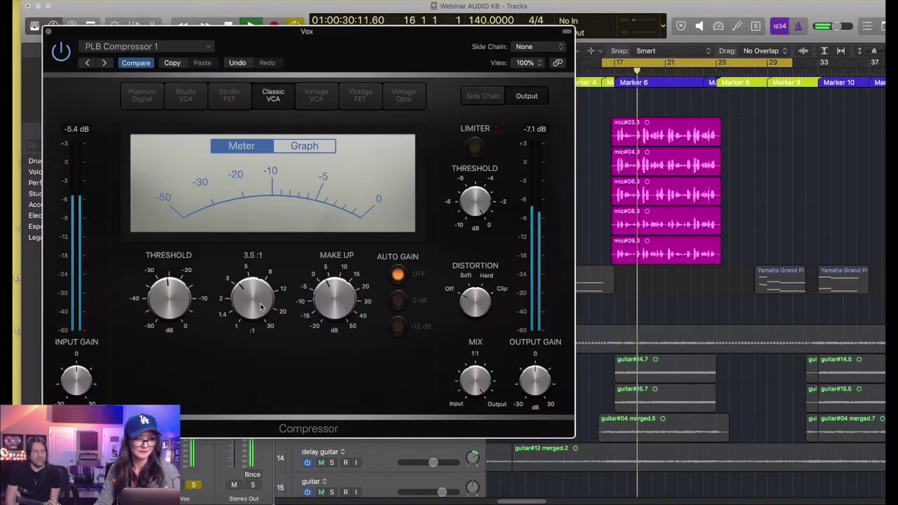
drag(169, 303, 169, 298)
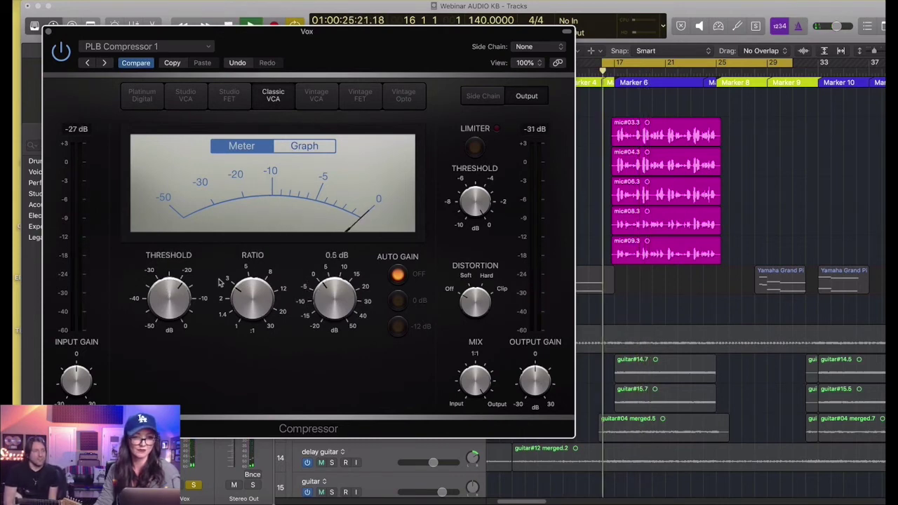
key(space)
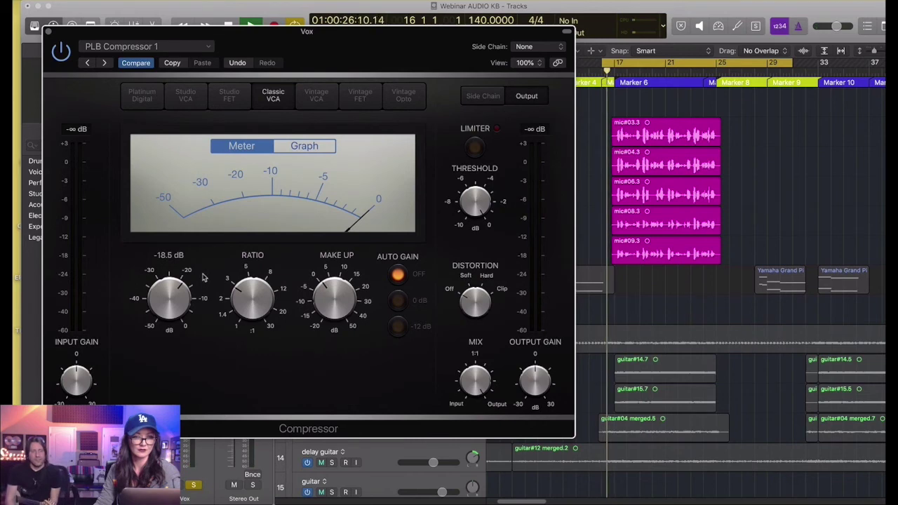
Step: Shift the cycle range two beats later to start at 16 3 1 1, and set the first Vox Compressor's ratio to 2.6:1
key(super+Right)
drag(621, 64, 630, 64)
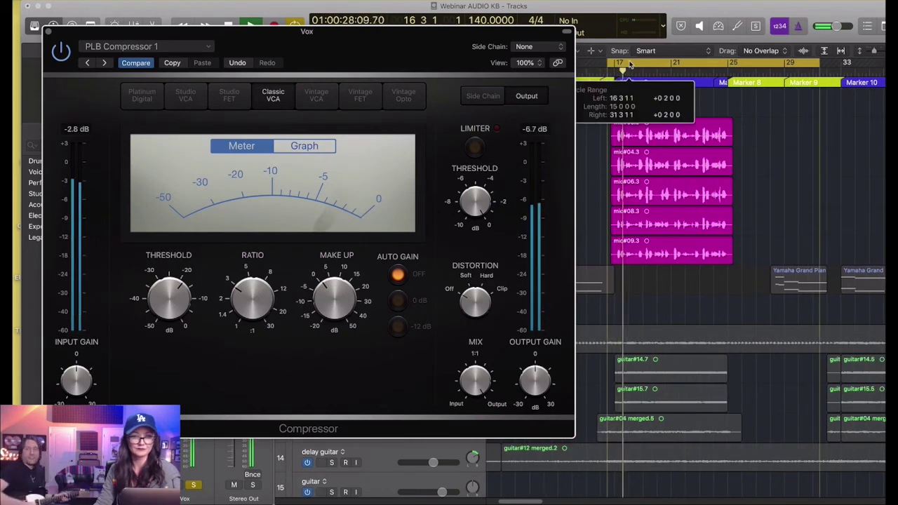
drag(253, 303, 254, 307)
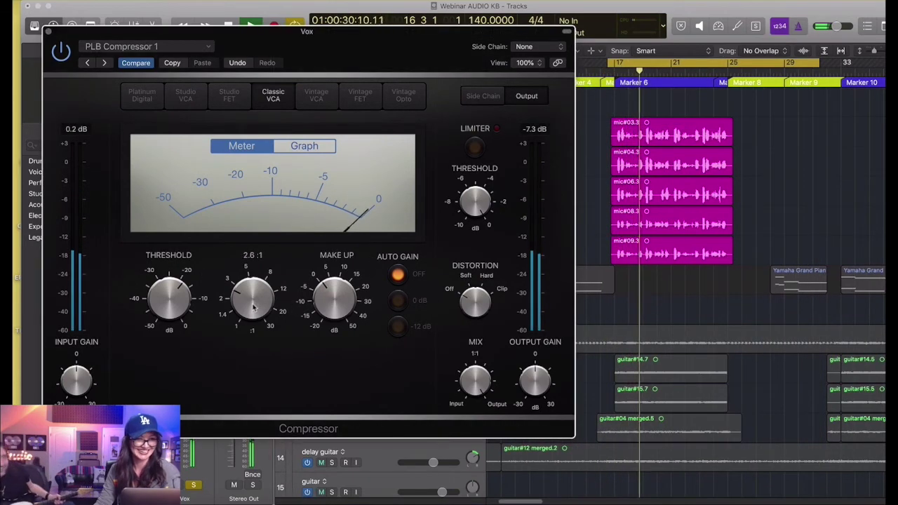
click(49, 32)
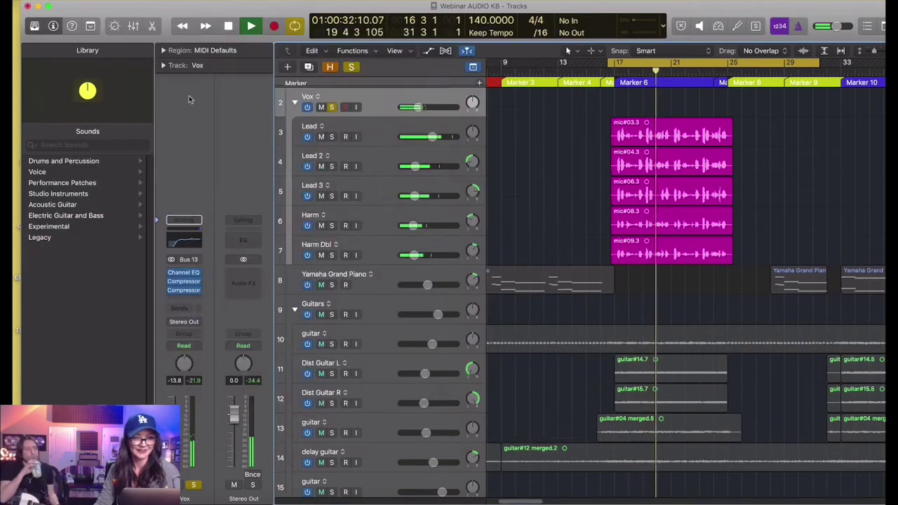
Step: In the second Vox Compressor, set the ratio to 3.5:1, the threshold to -20.0 dB and the make-up gain to 0.5 dB
click(184, 290)
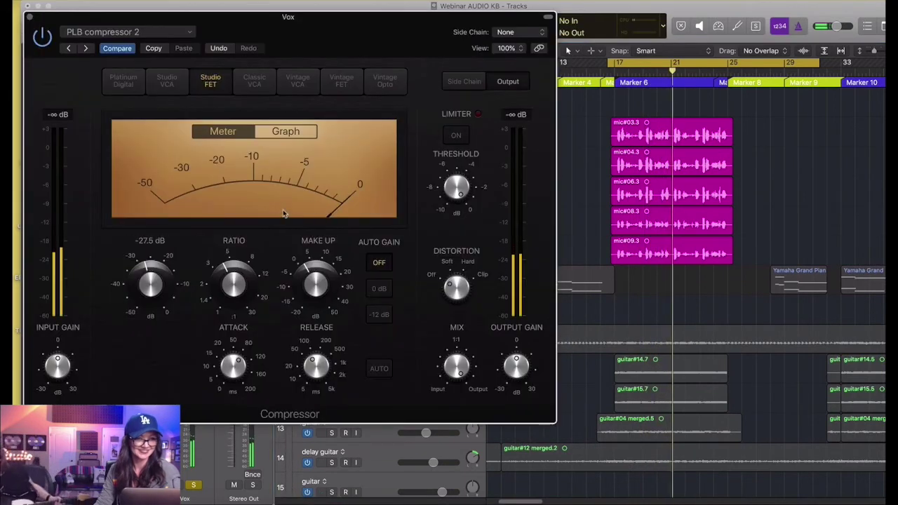
drag(233, 288, 232, 298)
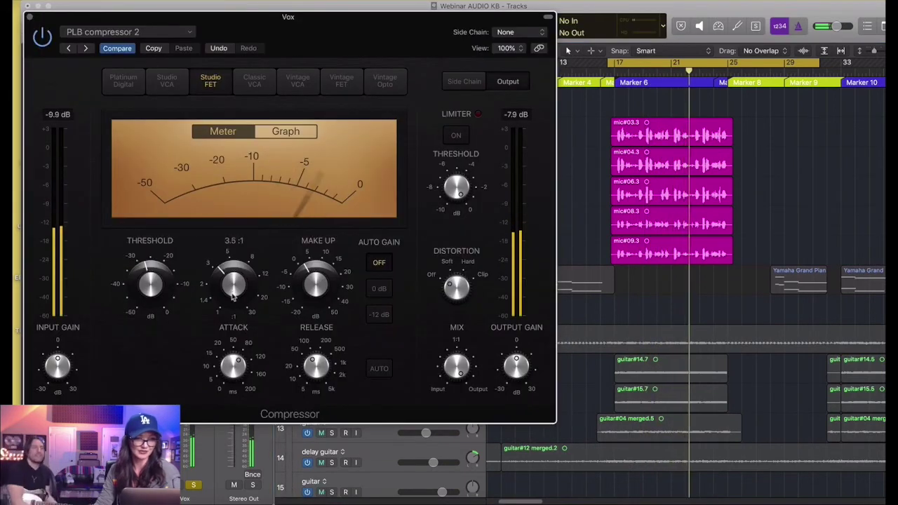
mouse_move(149, 259)
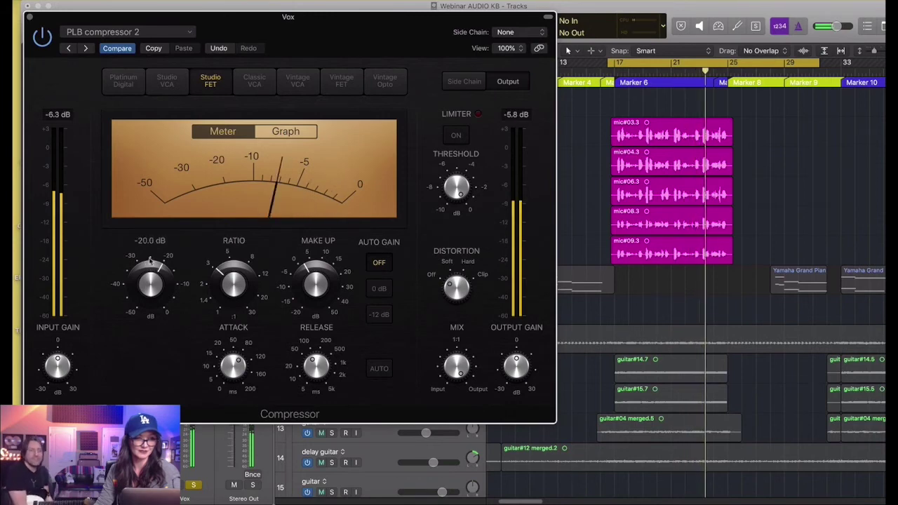
mouse_move(321, 282)
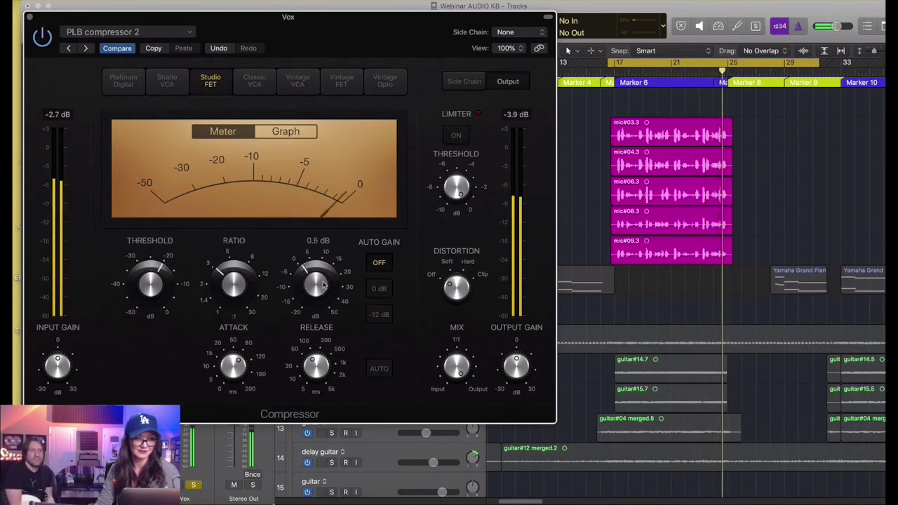
click(30, 17)
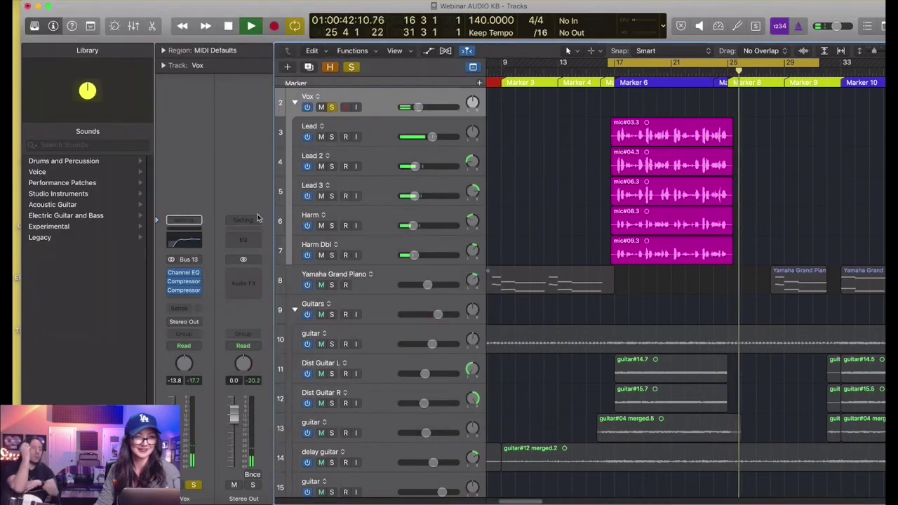
Step: Stop playback and review the Channel EQ curve on the Vox stack
key(space)
click(197, 248)
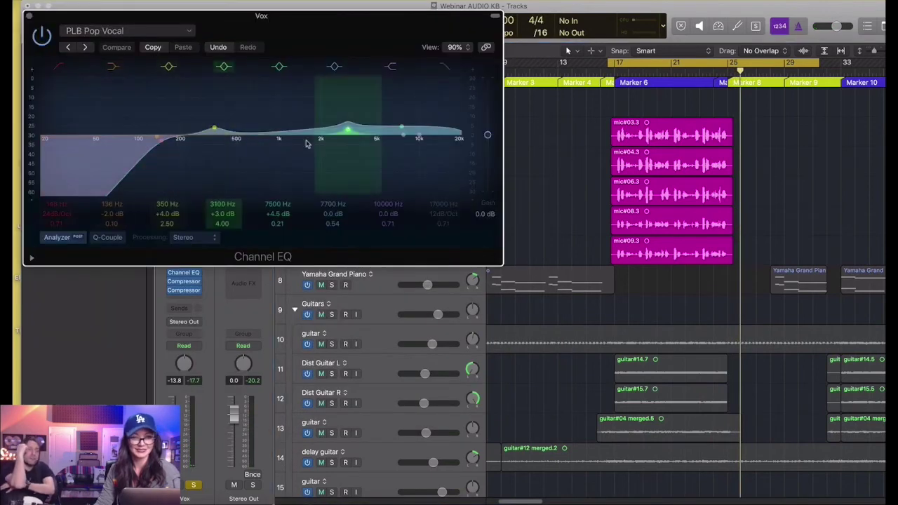
click(29, 15)
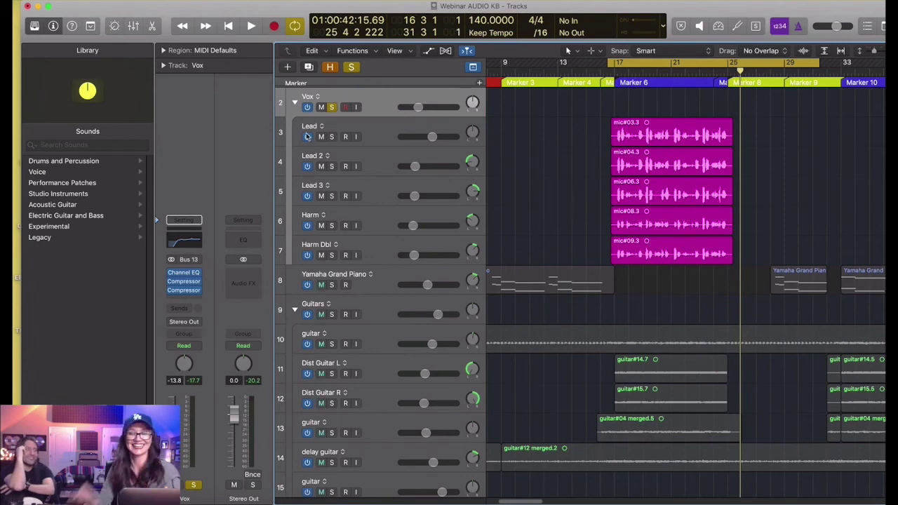
Step: Unsolo the Vox stack and raise it to 0.0 dB, and lower the Lead vocal to -5.8 dB
key(space)
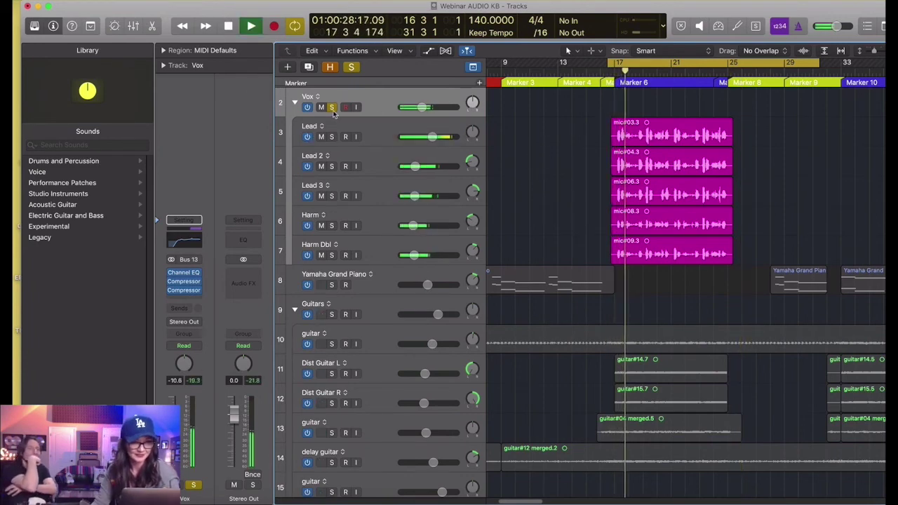
key(s)
key(space)
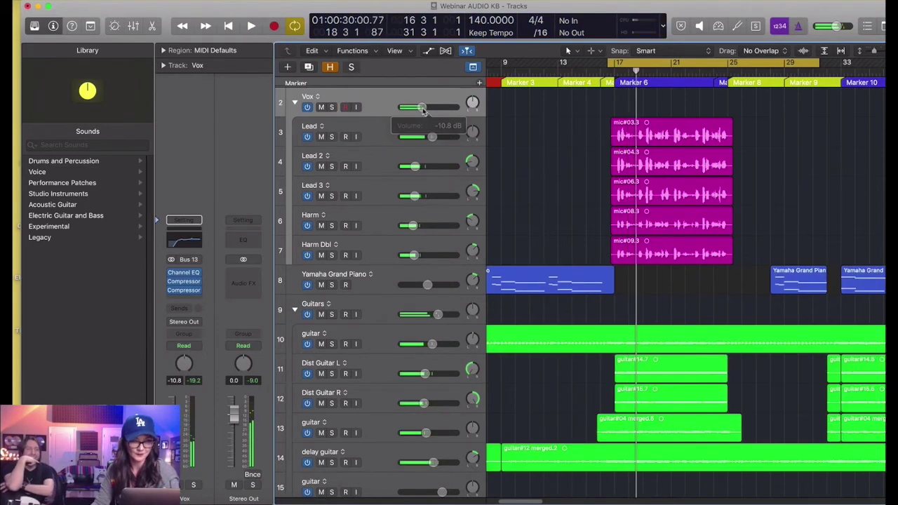
click(421, 134)
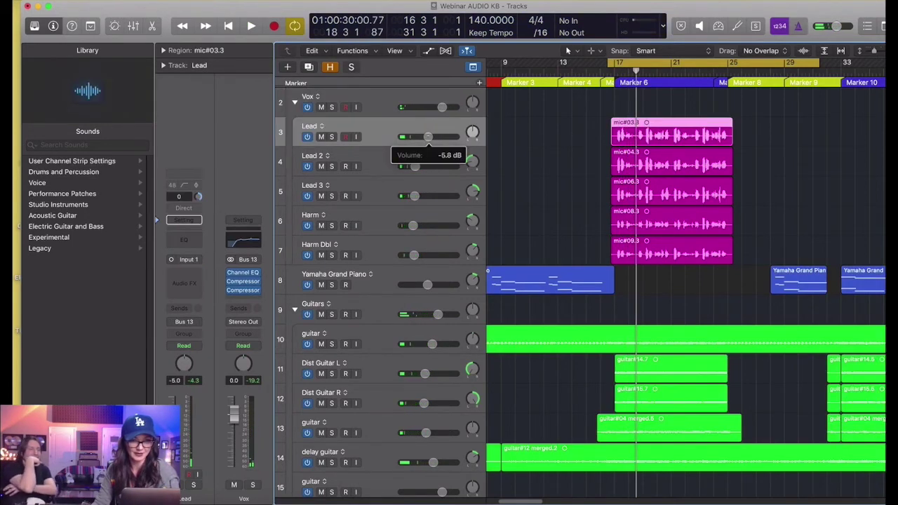
click(387, 103)
key(space)
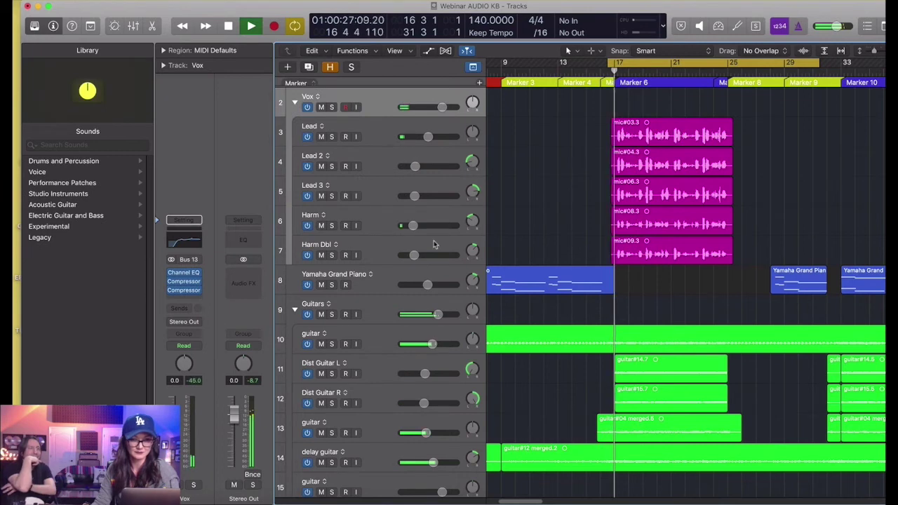
Step: Lower the volumes of all tracks from Yamaha Grand Piano through Snaps together, bringing the piano to -11.7 dB
key(super+Up)
key(space)
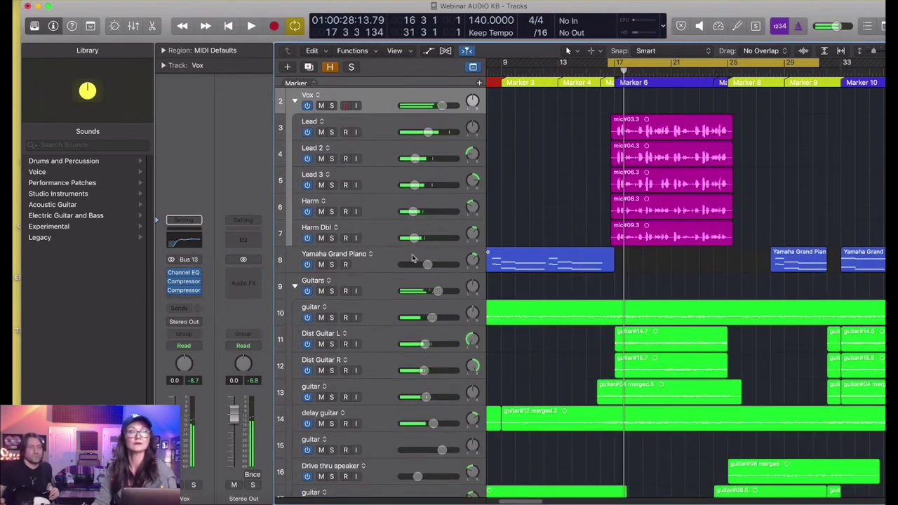
key(super+Up)
click(372, 261)
scroll(372, 261, down, 6)
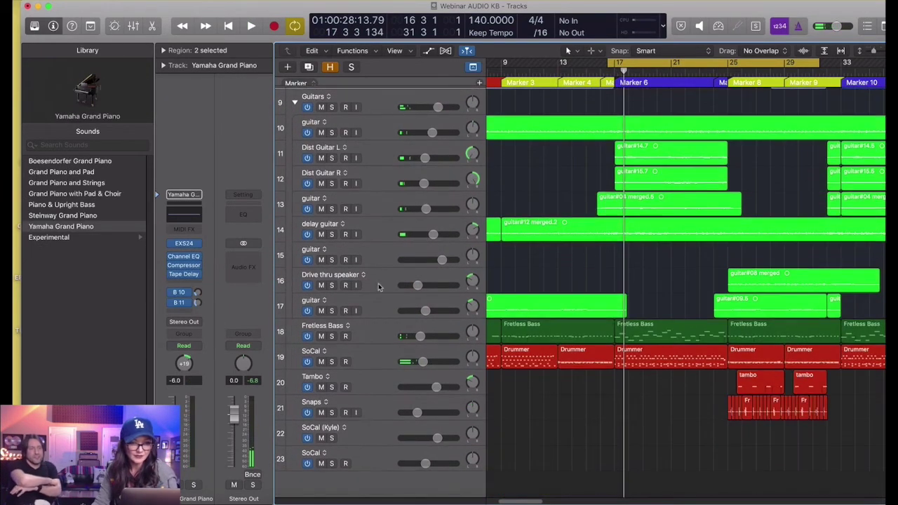
key(super+a)
drag(417, 413, 415, 412)
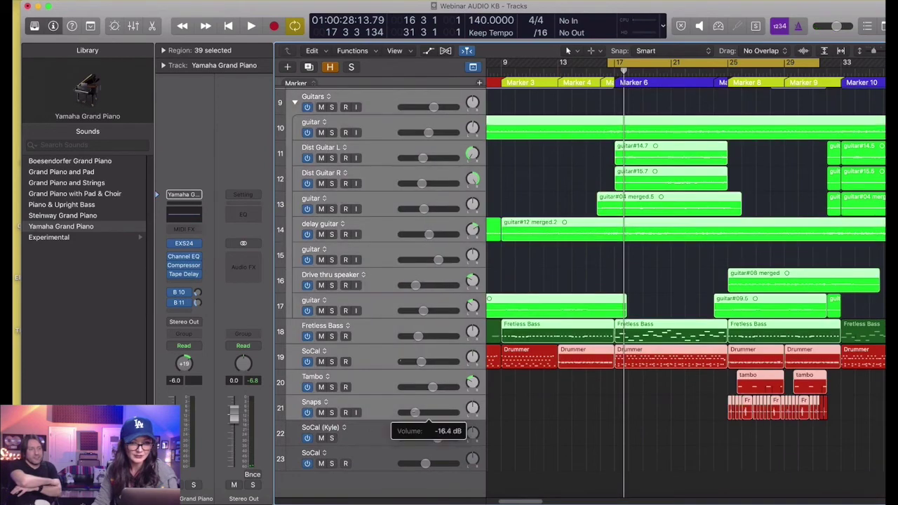
key(space)
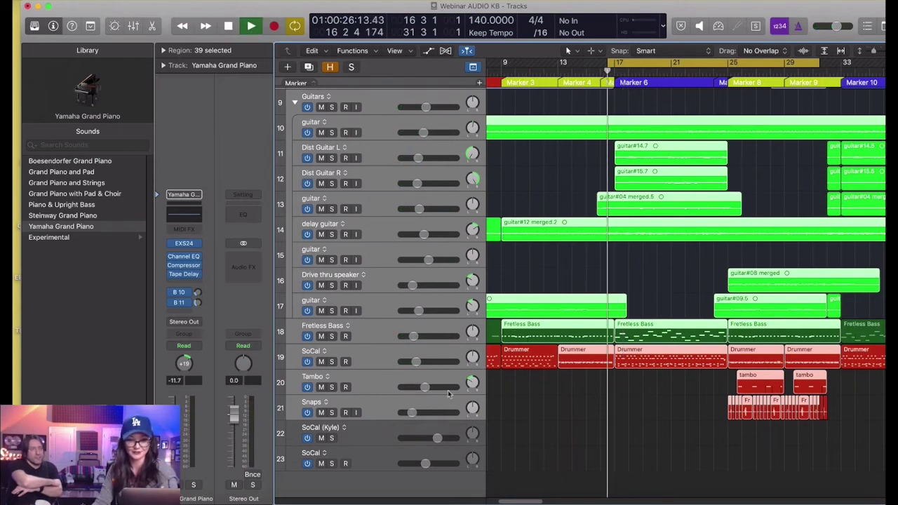
Step: Lower the Lead vocal slightly and set the Vox stack to -2.6 dB against the quieter instruments
click(538, 391)
scroll(540, 383, up, 3)
scroll(541, 382, up, 3)
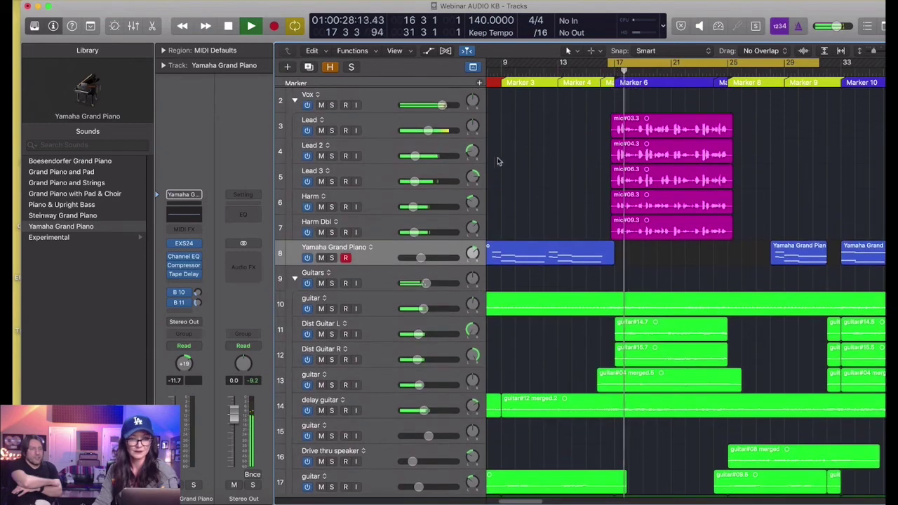
drag(428, 130, 424, 130)
click(379, 97)
Step: Add a Bus 5 (Med Hall) send to the Vox stack, raise its send level, and solo the stack to hear the reverb
click(189, 308)
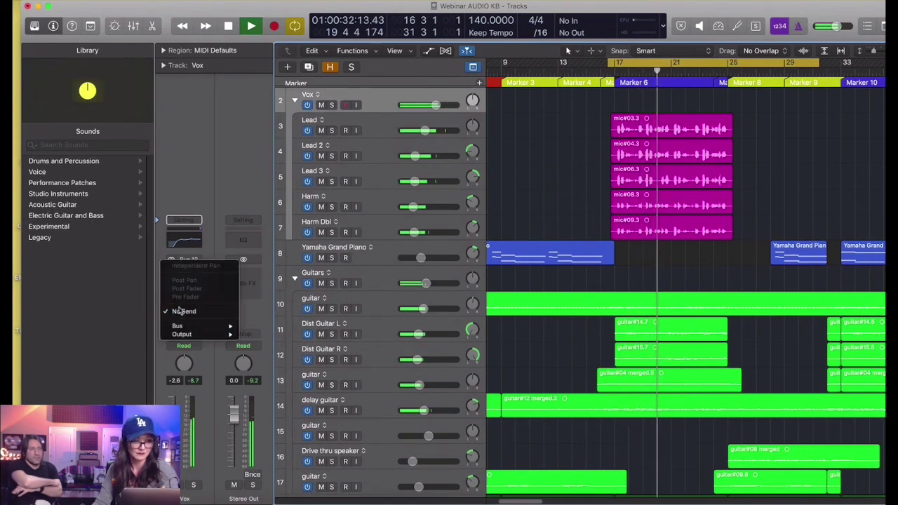
mouse_move(196, 326)
click(295, 208)
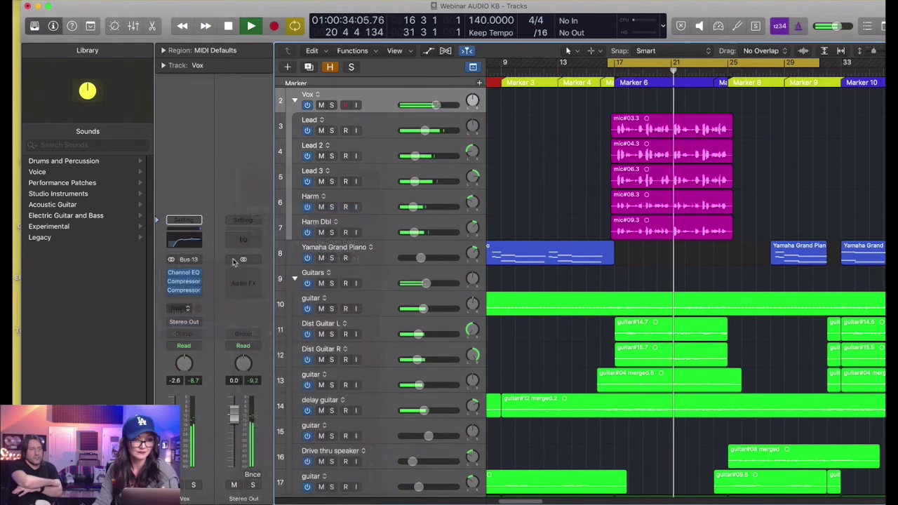
drag(197, 260, 205, 312)
key(s)
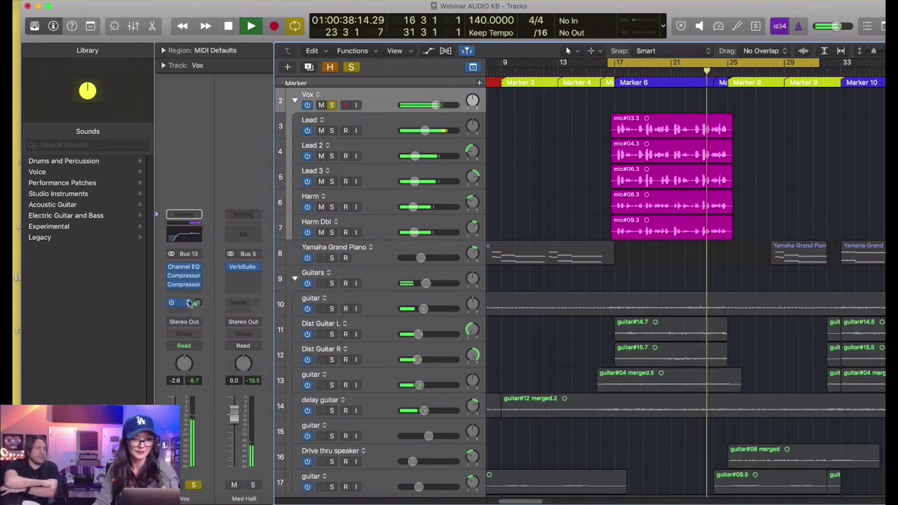
key(space)
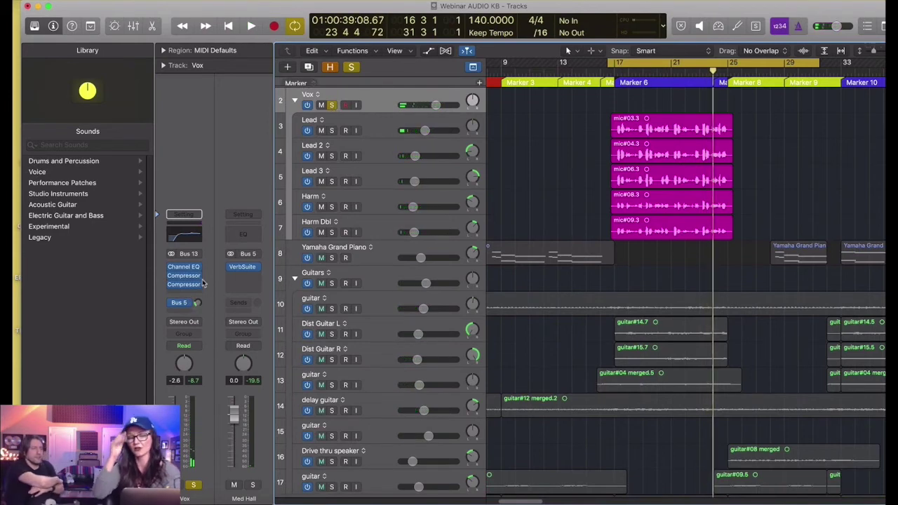
Step: Add a Bus 6 (Large Plate) send to the Vox stack, raise its send level and play the loop
click(184, 311)
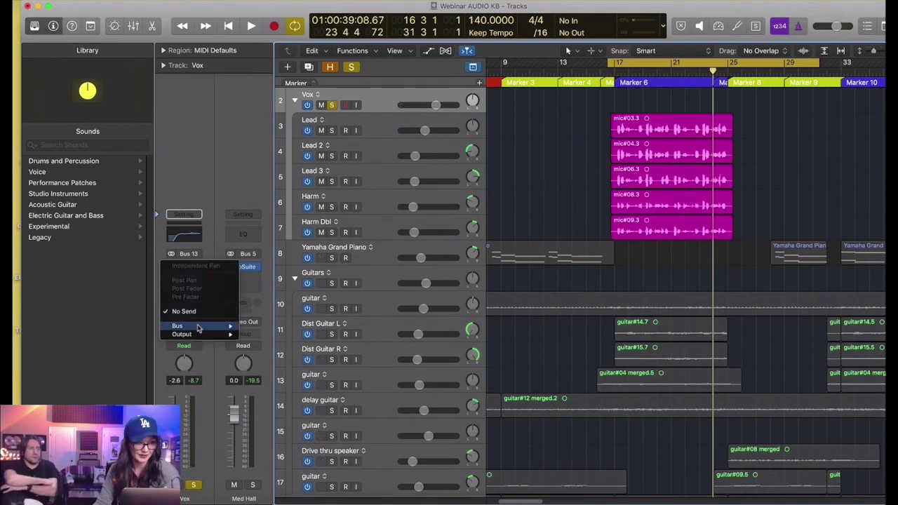
mouse_move(200, 327)
click(284, 217)
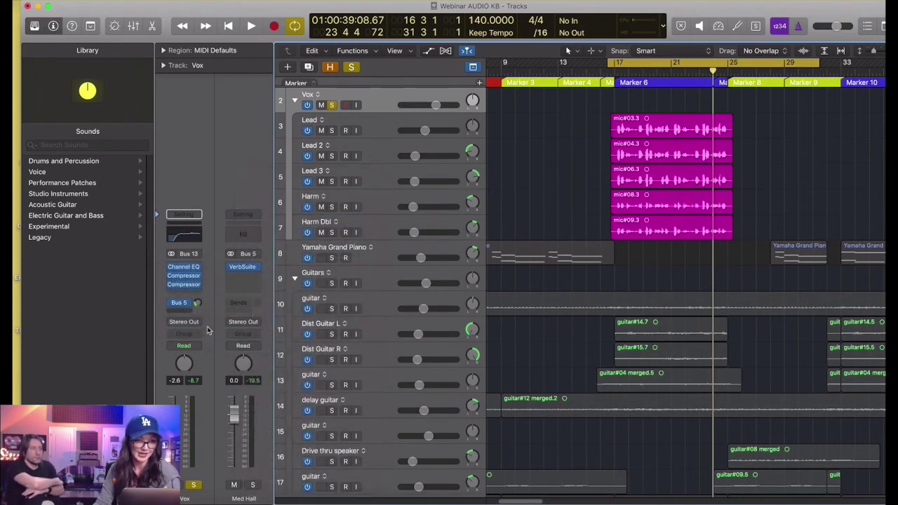
drag(198, 279, 201, 261)
key(space)
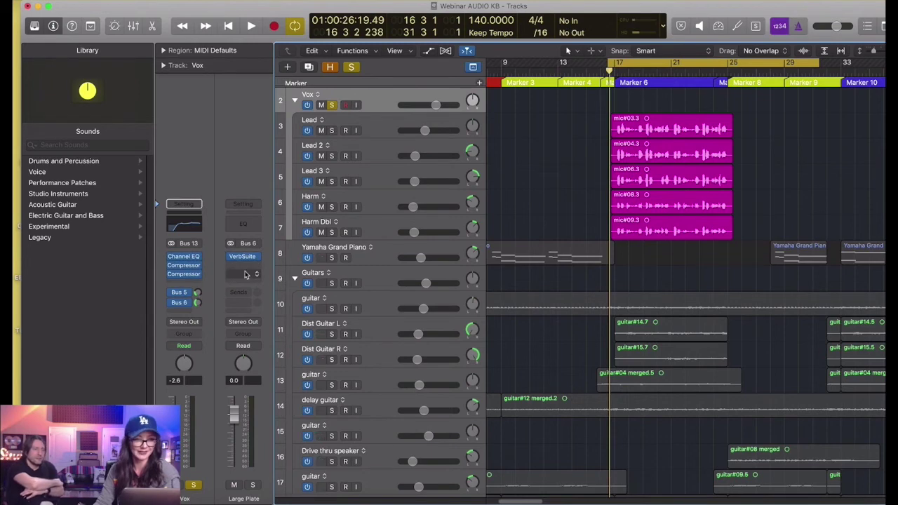
Step: Remove the VerbSuite Classics reverb from the Large Plate and Med Hall bus channels
click(256, 259)
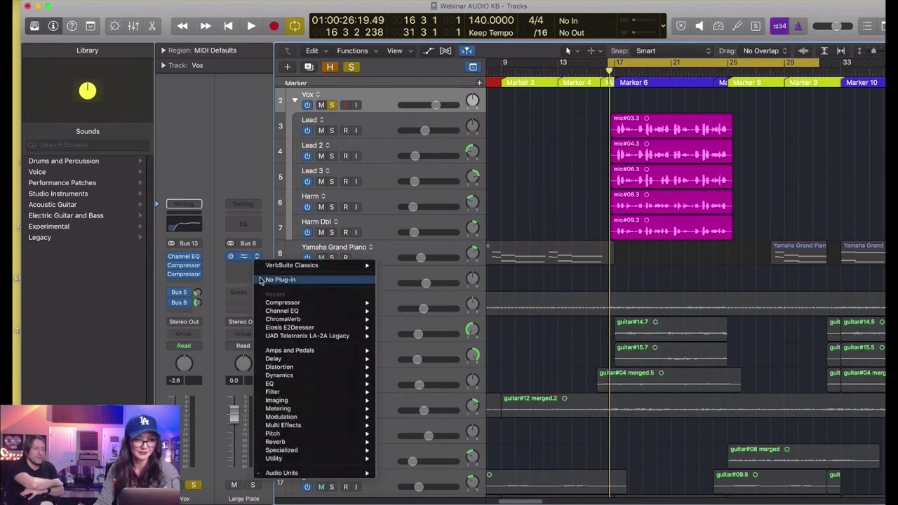
click(250, 275)
click(188, 293)
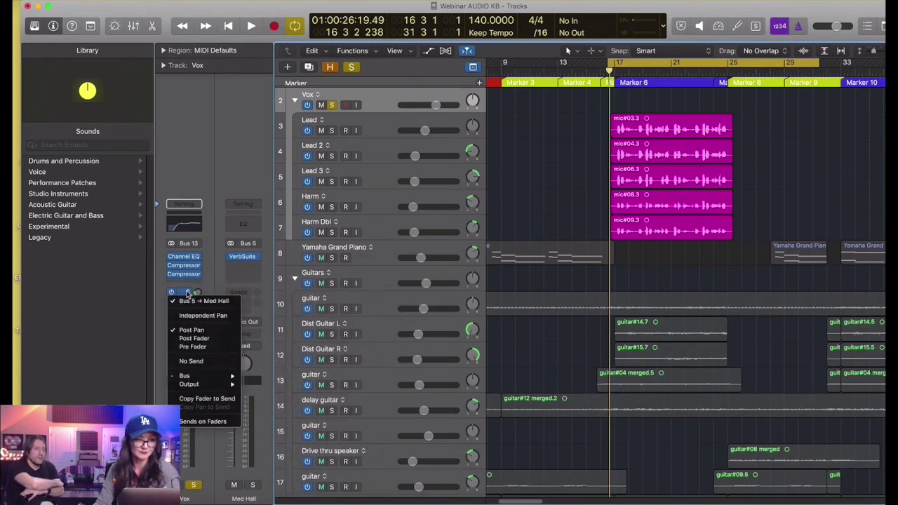
click(221, 288)
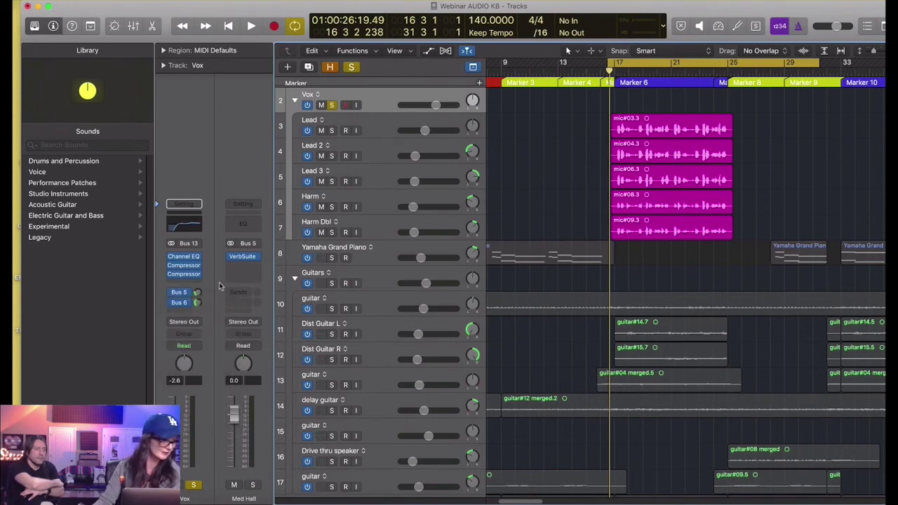
click(243, 257)
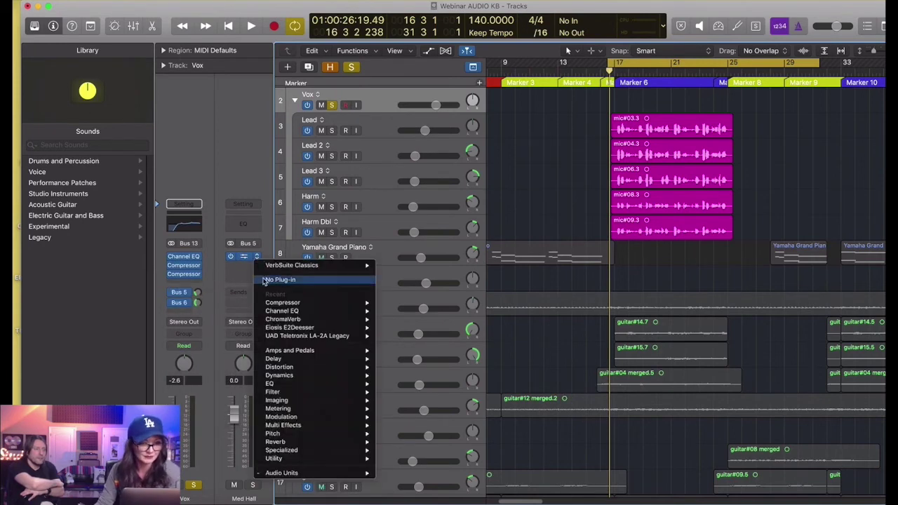
click(270, 264)
Step: Insert a stereo ChromaVerb on the Med Hall channel, load its Vocal Room preset and audition it on the vocals
click(242, 258)
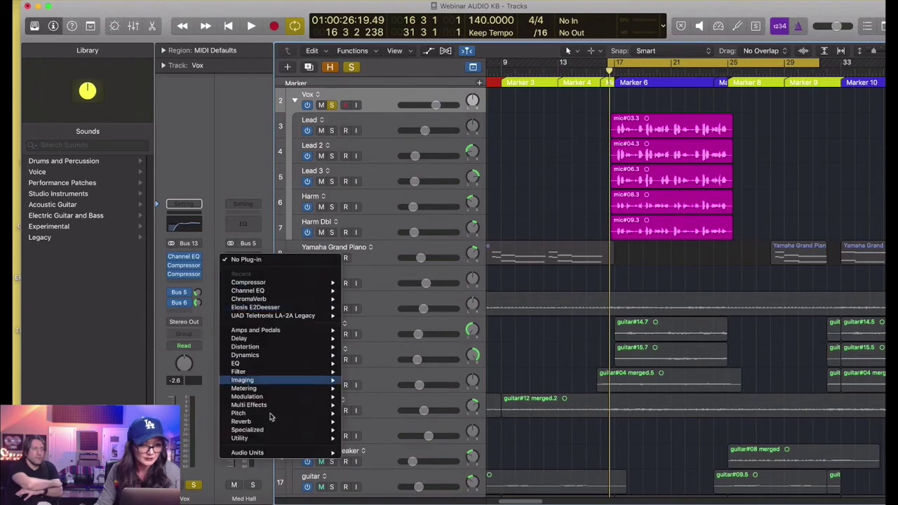
mouse_move(270, 421)
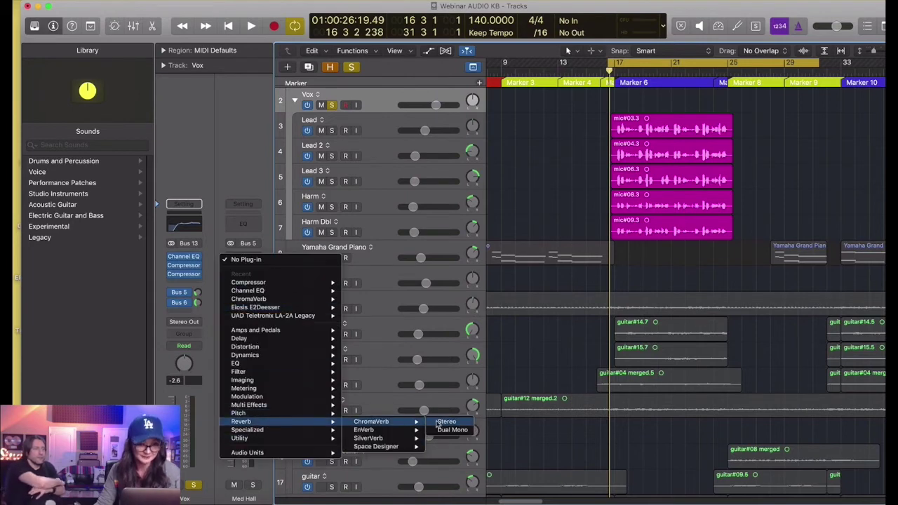
click(443, 422)
click(126, 31)
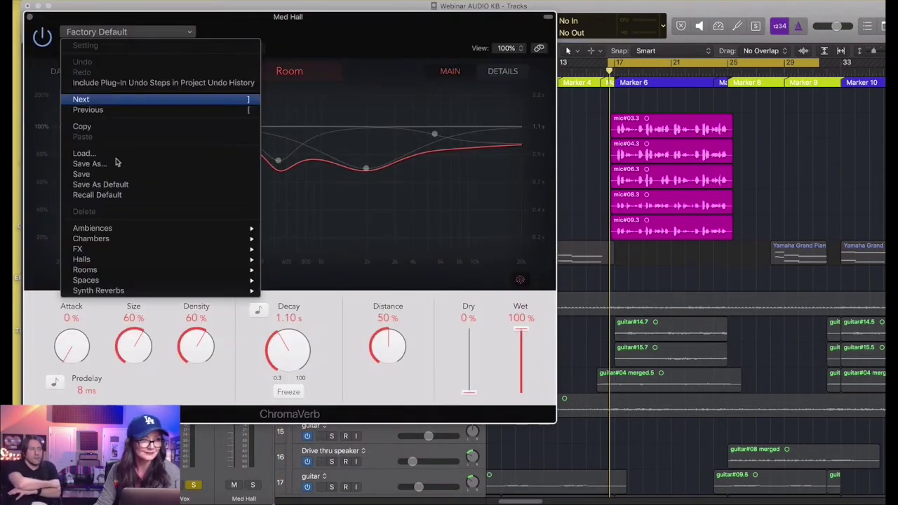
mouse_move(200, 256)
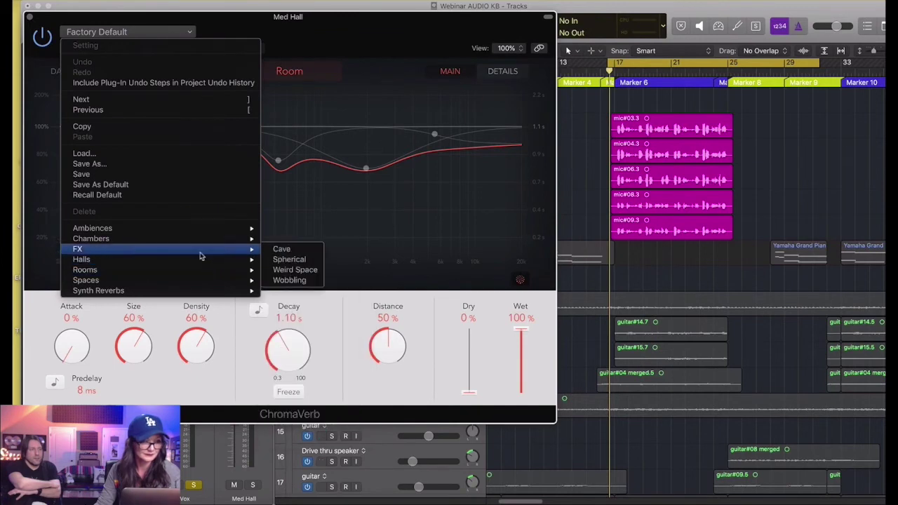
mouse_move(214, 272)
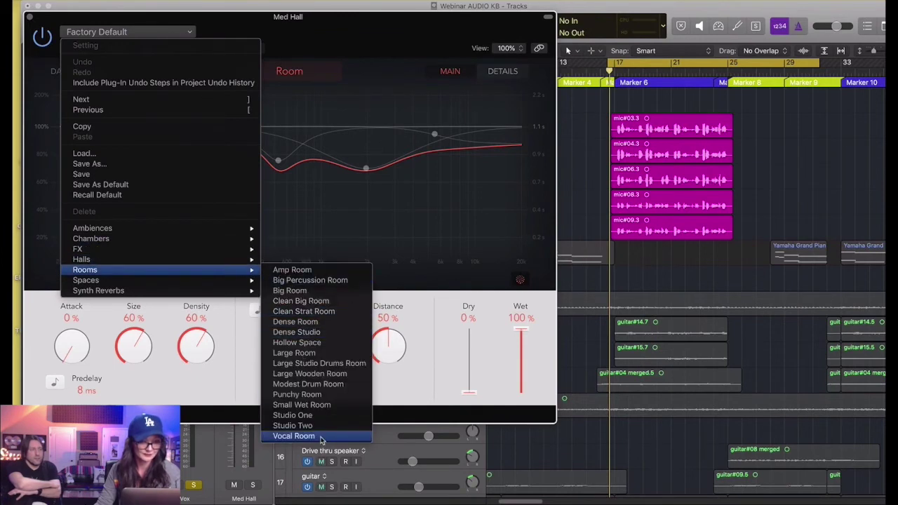
click(294, 436)
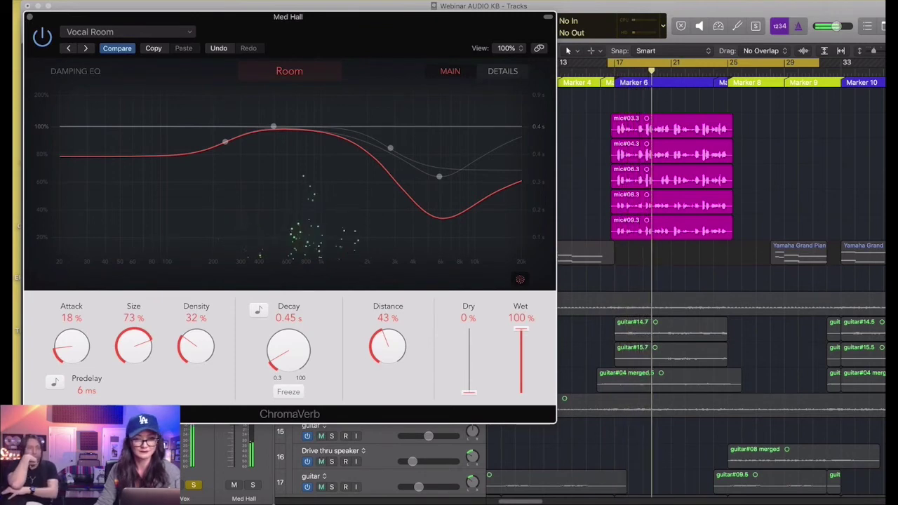
click(30, 17)
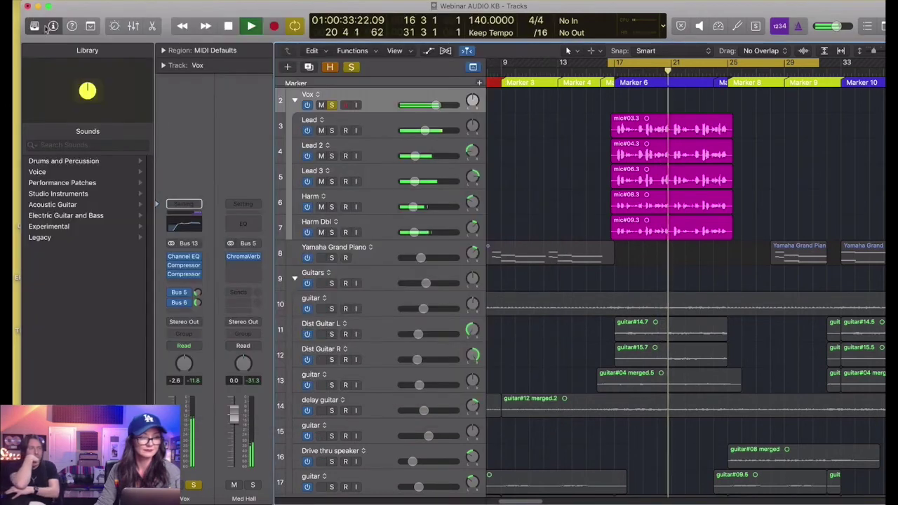
key(space)
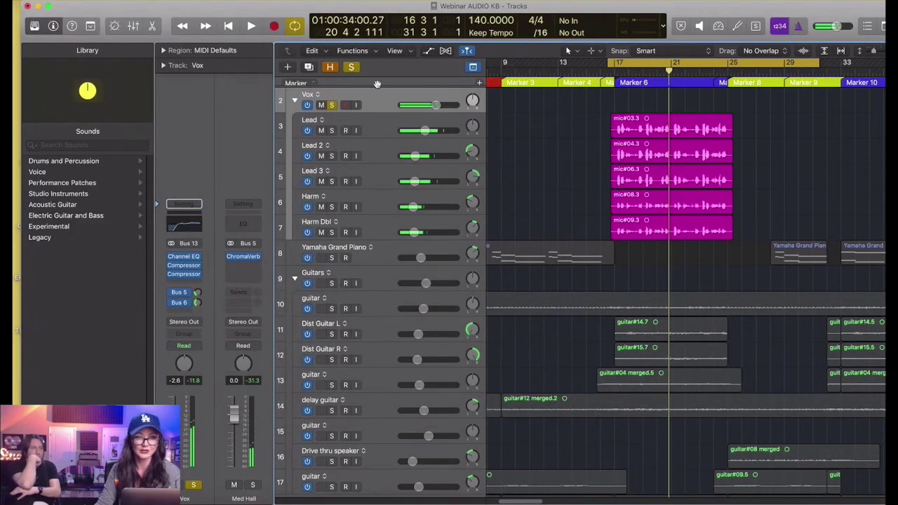
Step: Set the Vox stack to -5.1 dB and insert a stereo ChromaVerb on the Large Plate channel
click(184, 294)
click(175, 289)
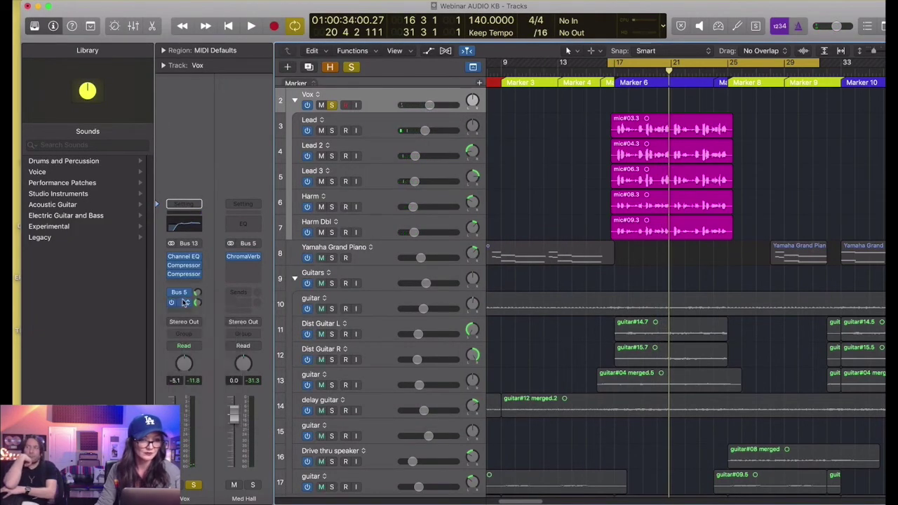
click(186, 303)
click(240, 261)
click(239, 259)
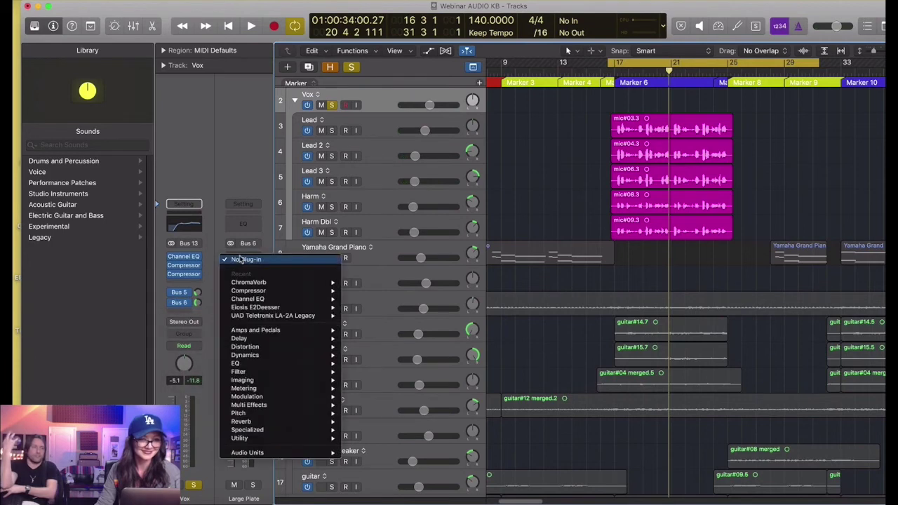
click(351, 284)
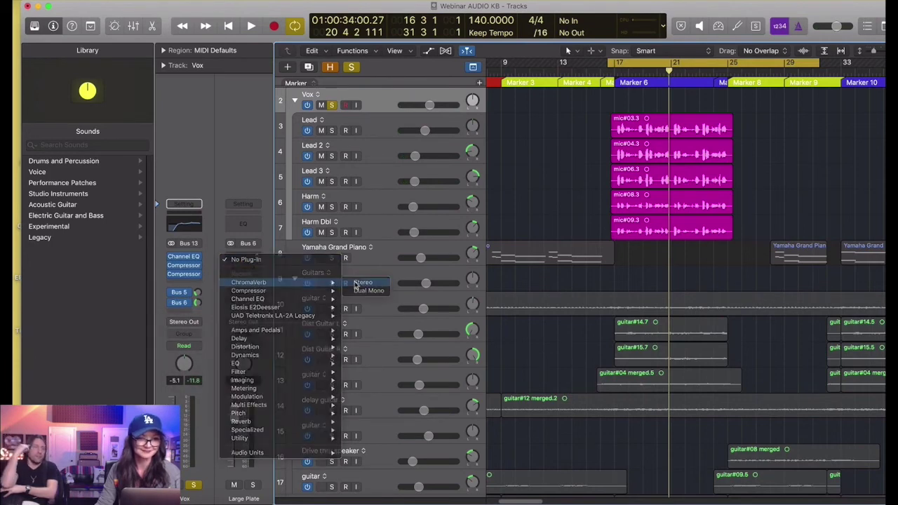
Step: Load the Vocal Plate preset from the Halls category into the Large Plate channel's ChromaVerb
click(133, 33)
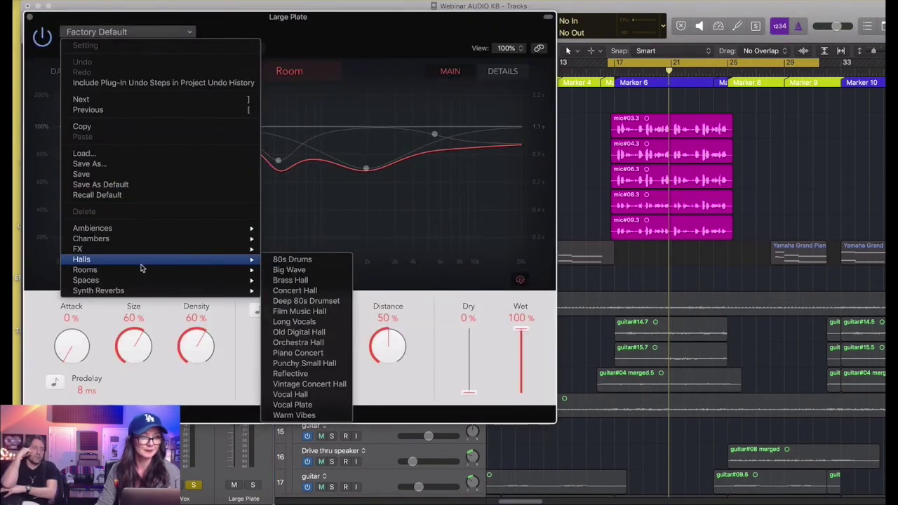
mouse_move(253, 269)
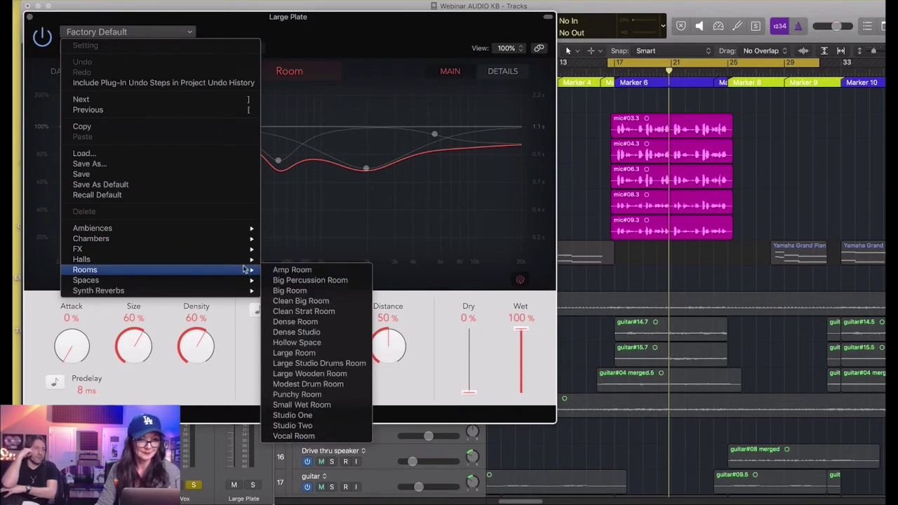
click(175, 32)
click(171, 33)
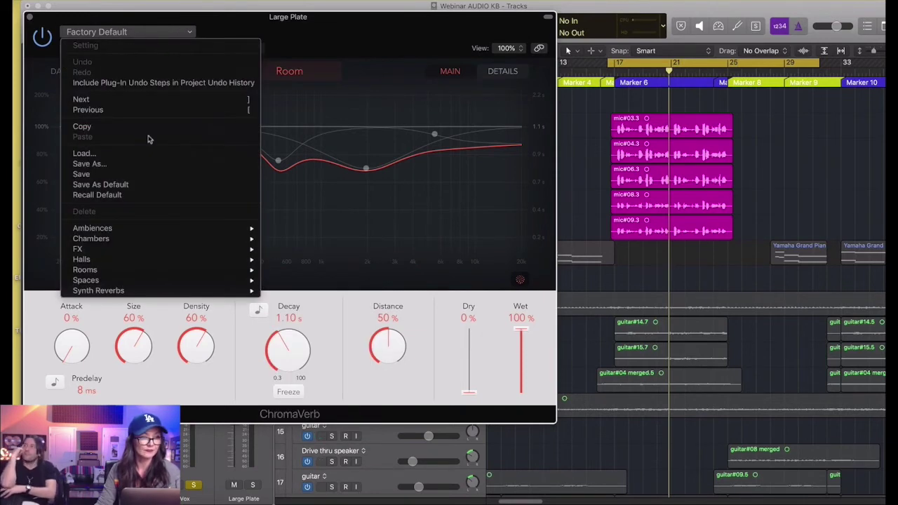
mouse_move(234, 260)
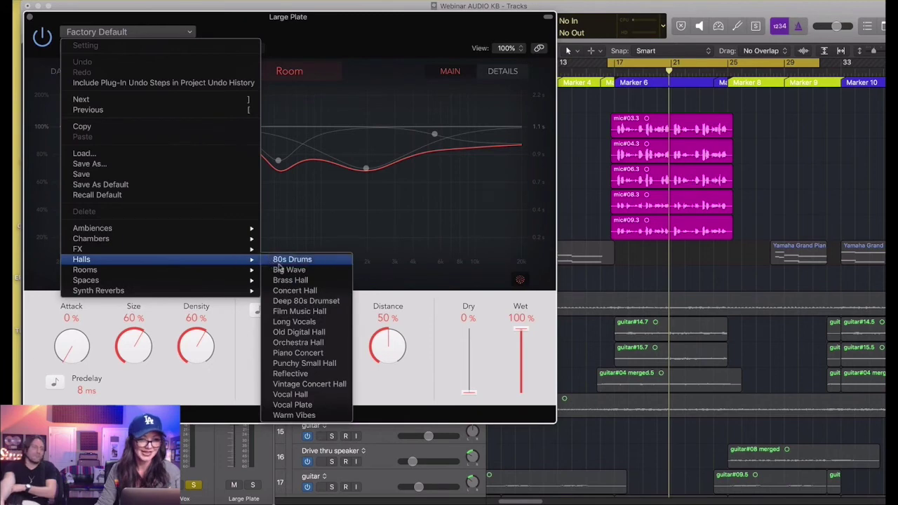
click(308, 409)
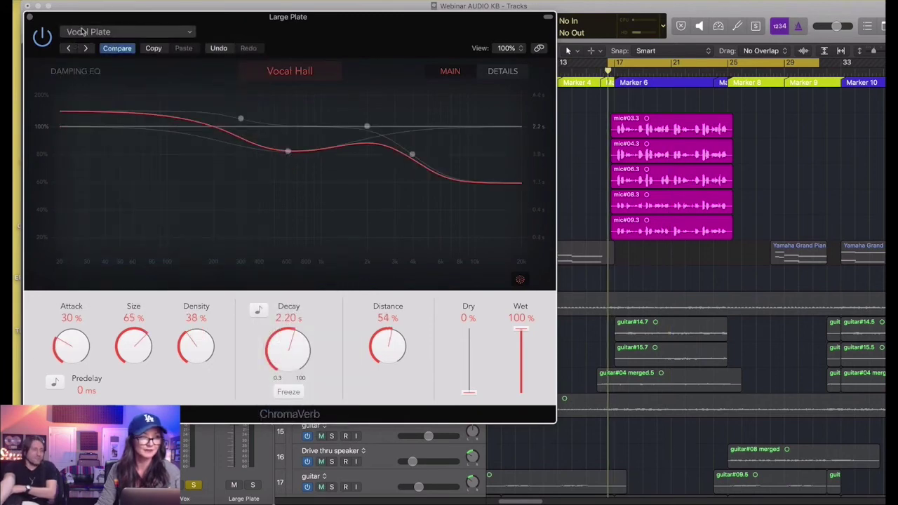
click(29, 17)
Step: Lower the Vox stack's Bus 6 send level, play the loop and unsolo the stack to hear the full mix
drag(198, 303, 201, 314)
key(space)
key(space)
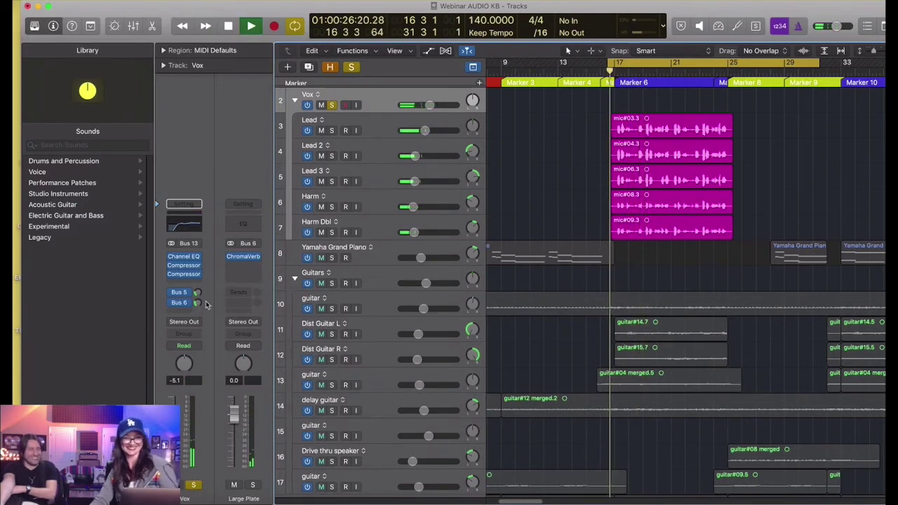
key(s)
click(331, 105)
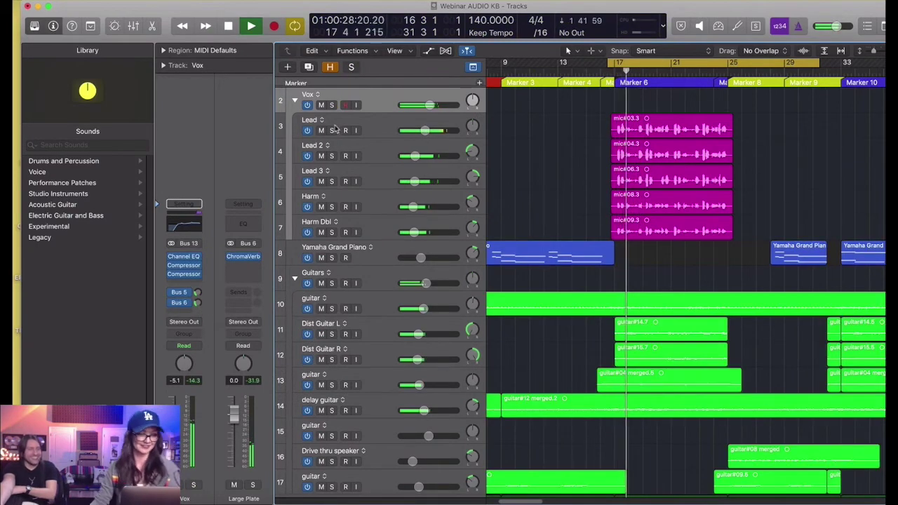
Step: Raise the volumes of the Vox stack and its vocal tracks, bringing the stack to -3.4 dB
drag(418, 106, 423, 106)
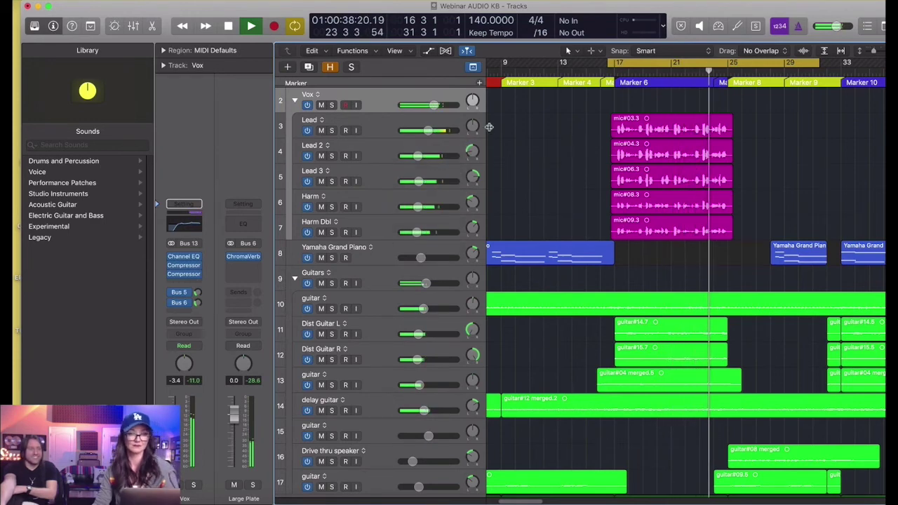
scroll(496, 138, down, 2)
key(space)
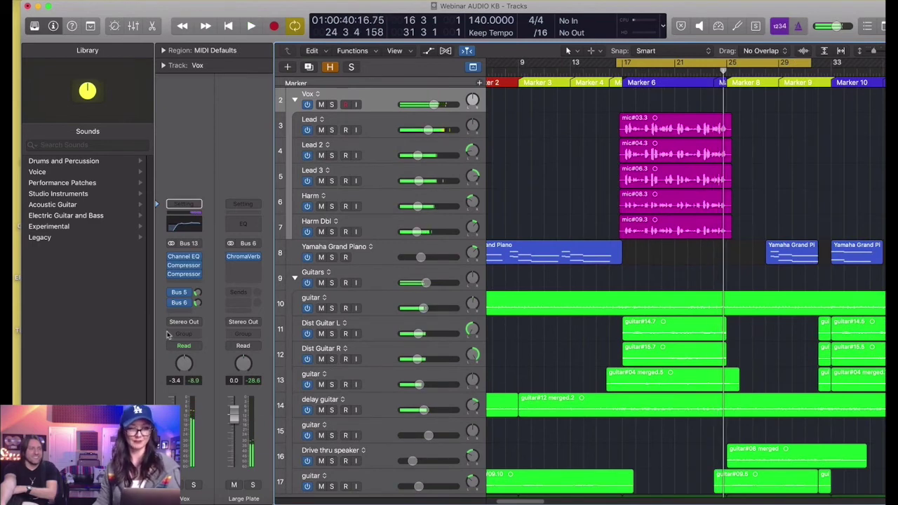
Step: Add a Bus 2 (Spread) send to the Vox stack and raise its level during playback
key(space)
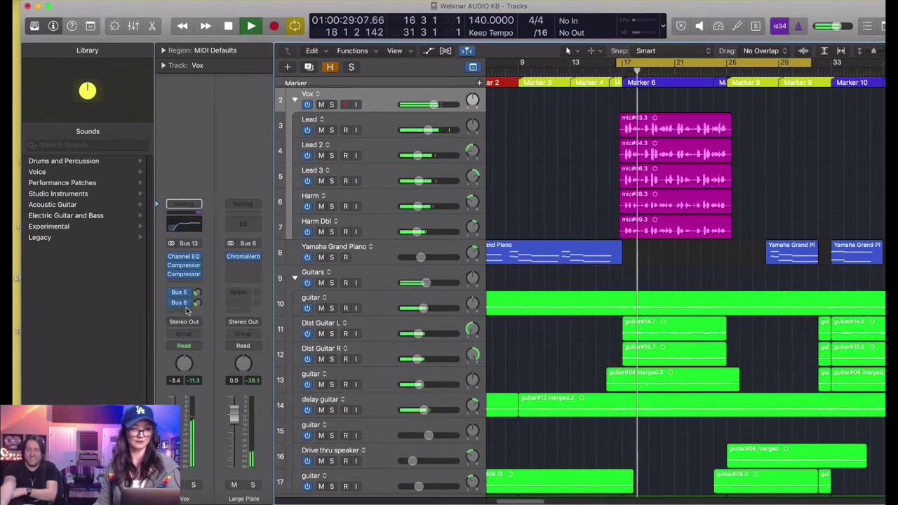
click(181, 300)
mouse_move(181, 325)
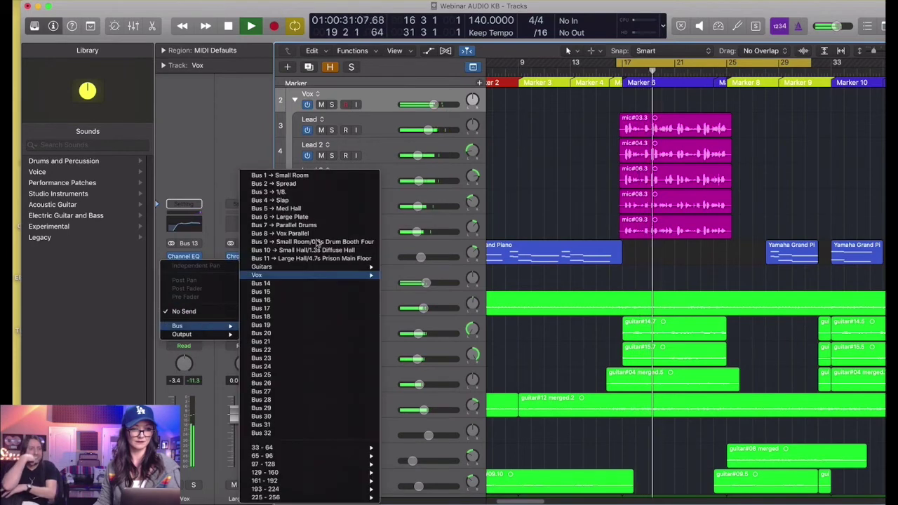
click(274, 184)
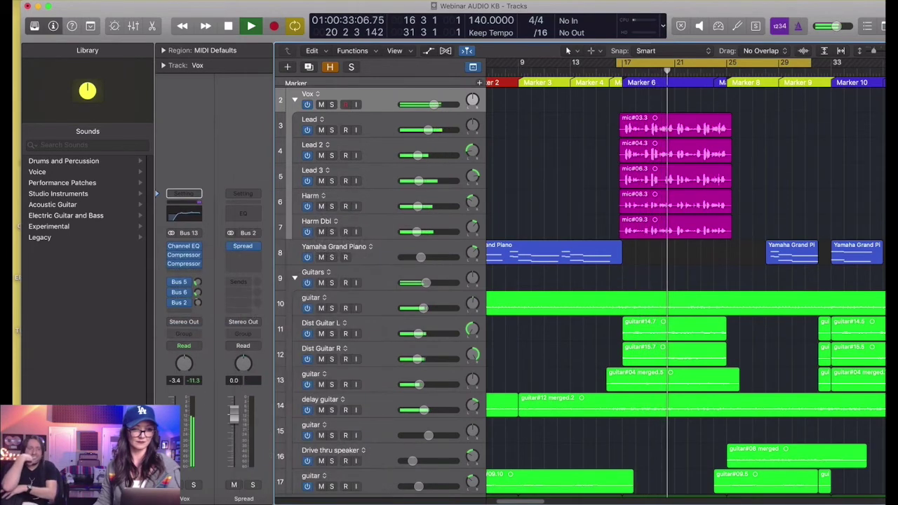
Step: Copy the five vocal regions from bar 17 to about bars 33 and 41, and play from bar 38
key(super+Left)
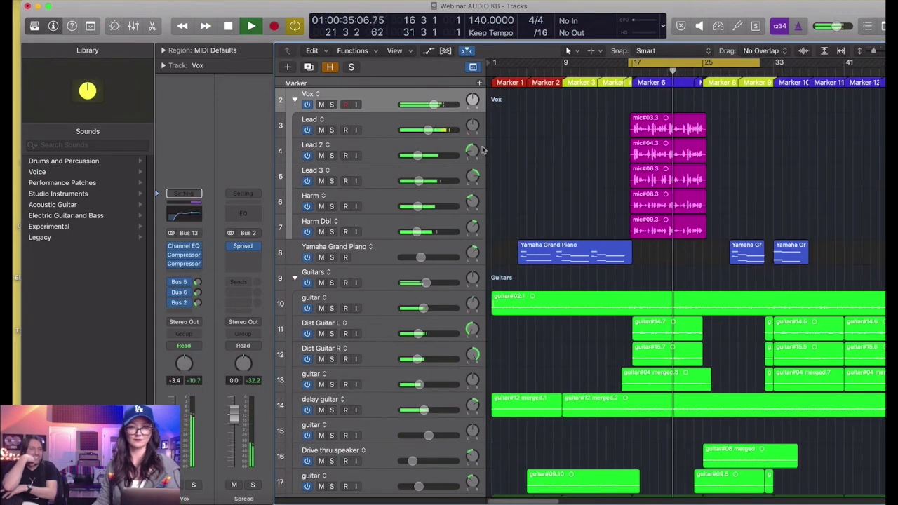
key(space)
scroll(536, 116, right, 4)
drag(554, 111, 775, 228)
key(space)
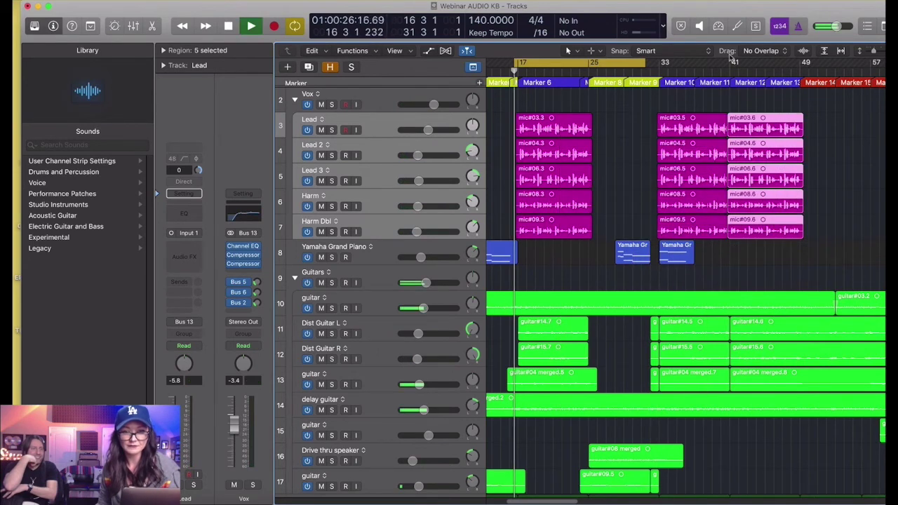
click(708, 68)
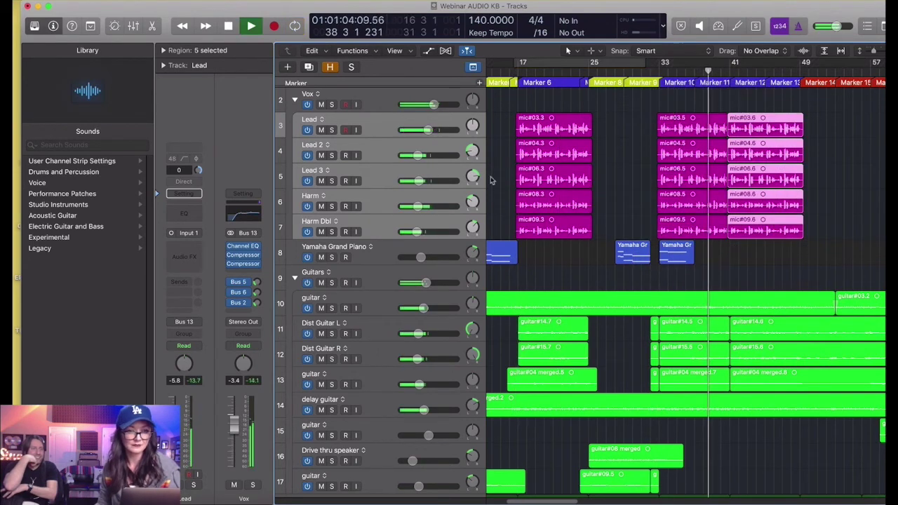
Step: Raise the volumes of the Guitars stack through Snaps together, bringing Guitars to -4.6 dB, and lower the Vox stack to -4.2 dB
click(387, 280)
scroll(387, 294, down, 5)
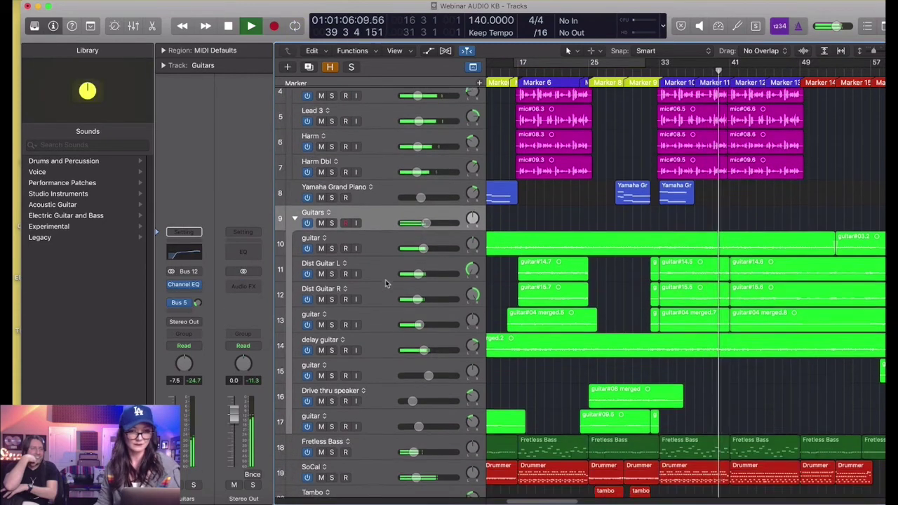
key(super+a)
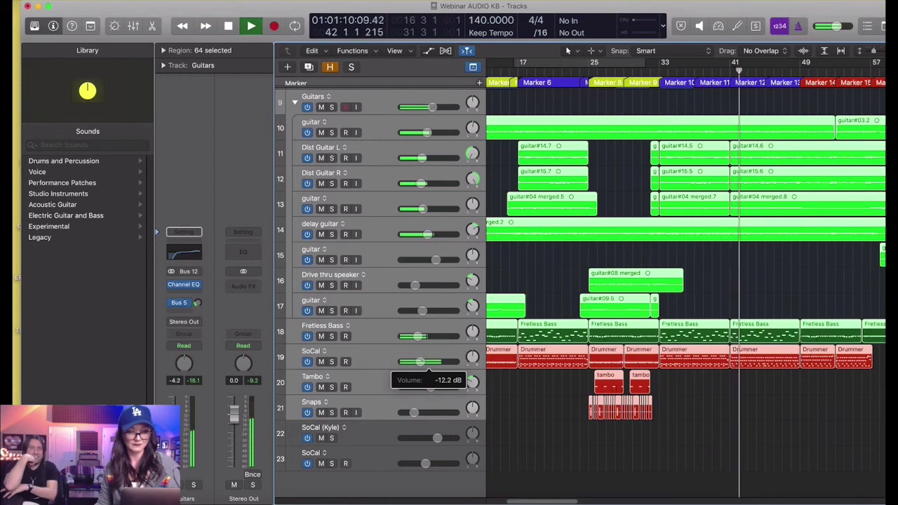
click(567, 386)
scroll(583, 358, up, 5)
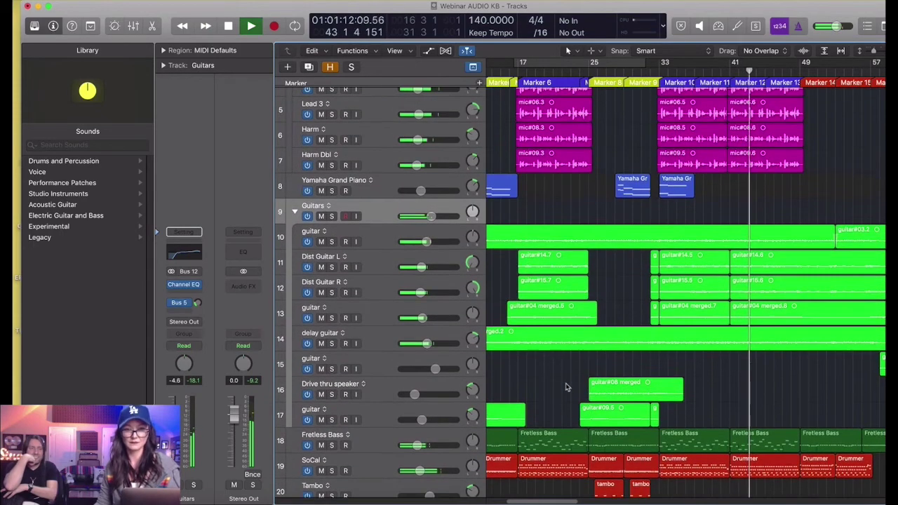
scroll(598, 342, up, 2)
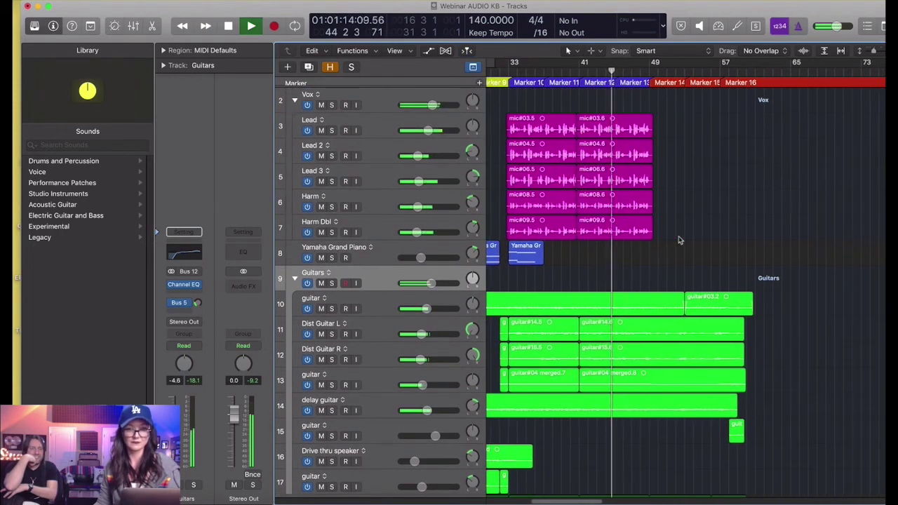
Step: Split all five vocal regions to isolate the phrase from about bar 47 to bar 49
key(super+Right)
key(super+Right)
key(super+Right)
drag(673, 130, 723, 232)
click(716, 228)
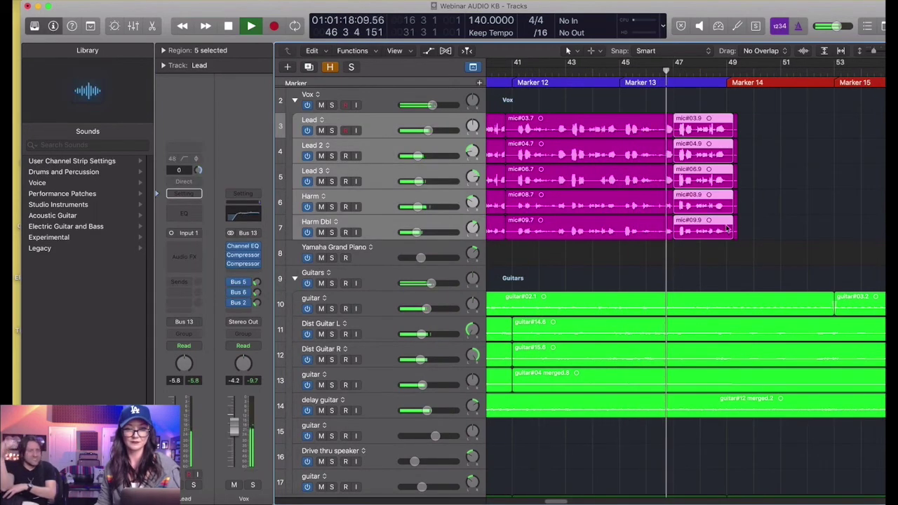
Step: Copy the five split vocal regions from bar 47 to bar 55
scroll(646, 130, down, 1)
drag(639, 125, 837, 128)
scroll(838, 129, right, 2)
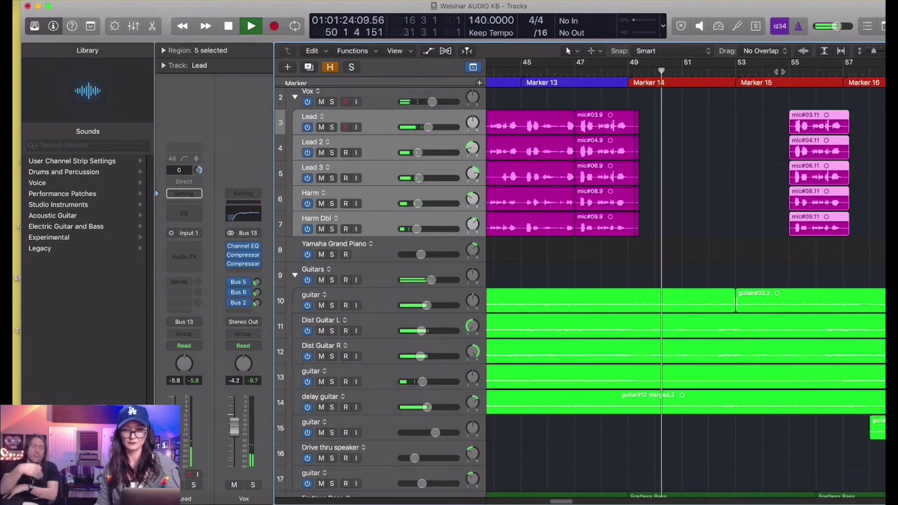
scroll(772, 98, down, 1)
scroll(772, 98, right, 1)
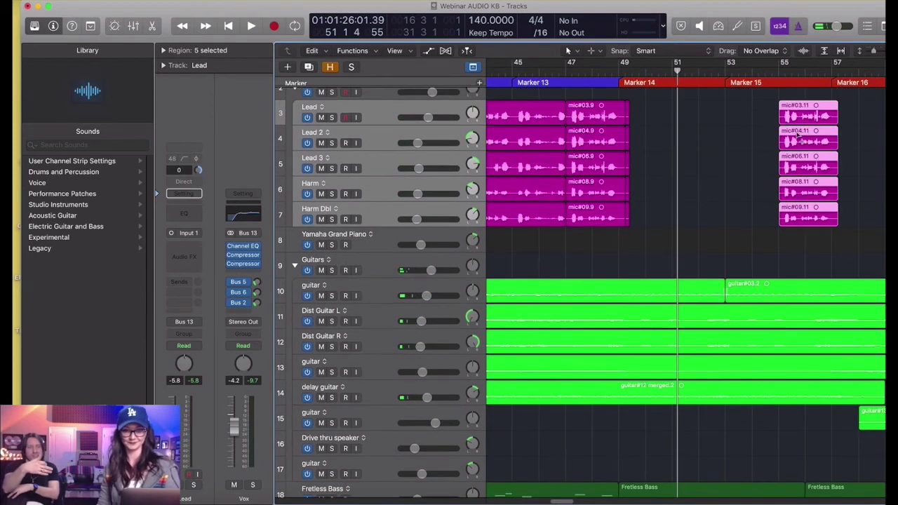
scroll(798, 138, down, 2)
scroll(798, 139, up, 1)
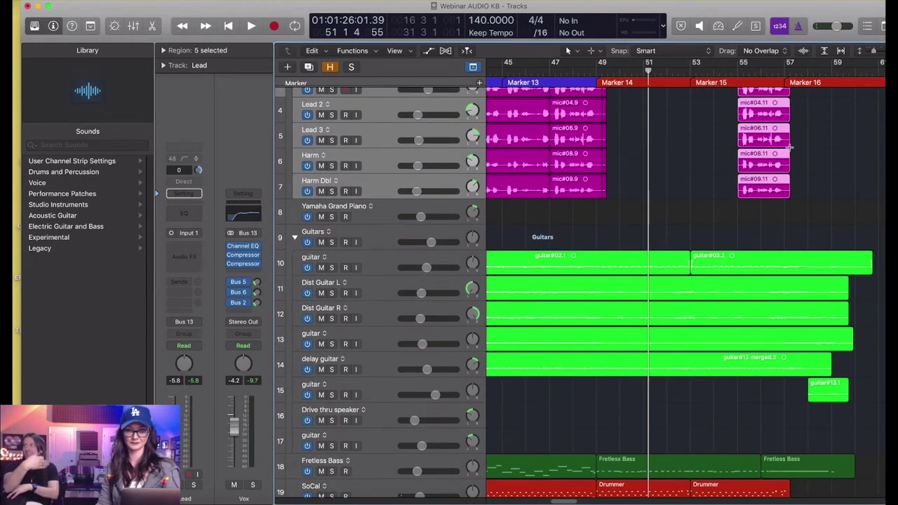
scroll(793, 207, right, 1)
scroll(793, 207, right, 2)
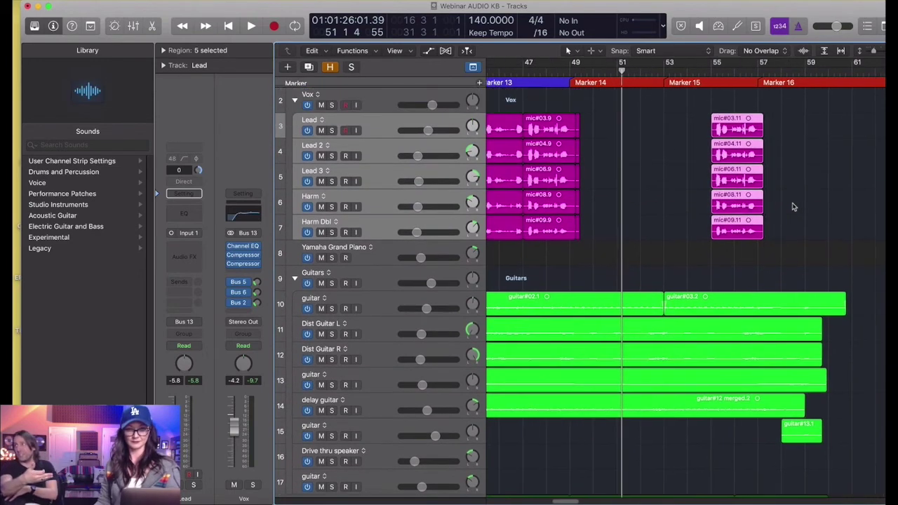
scroll(730, 152, down, 1)
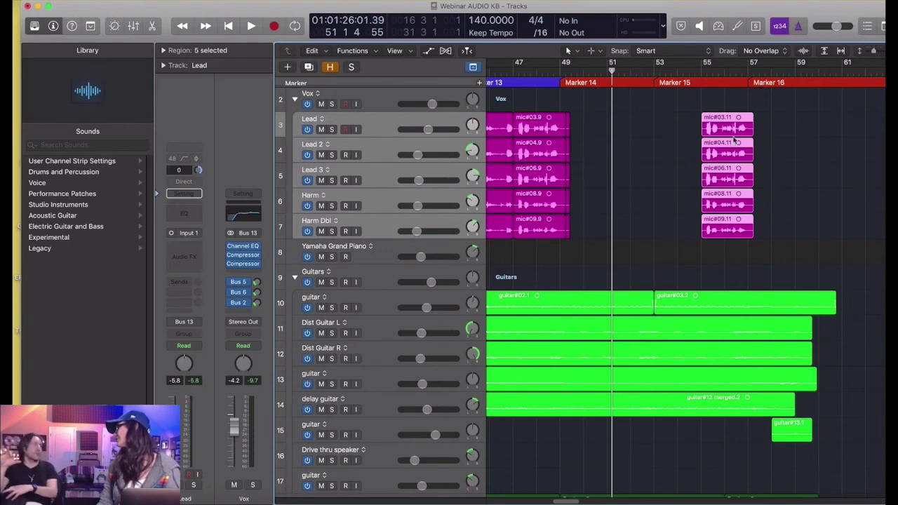
Step: Play the copied vocal phrase from about bar 54, and start it again from just before bar 55
click(690, 72)
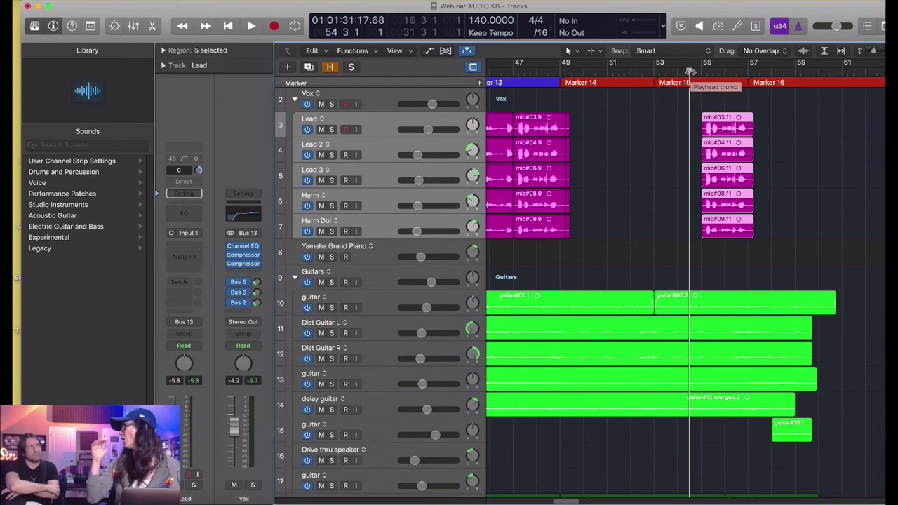
key(space)
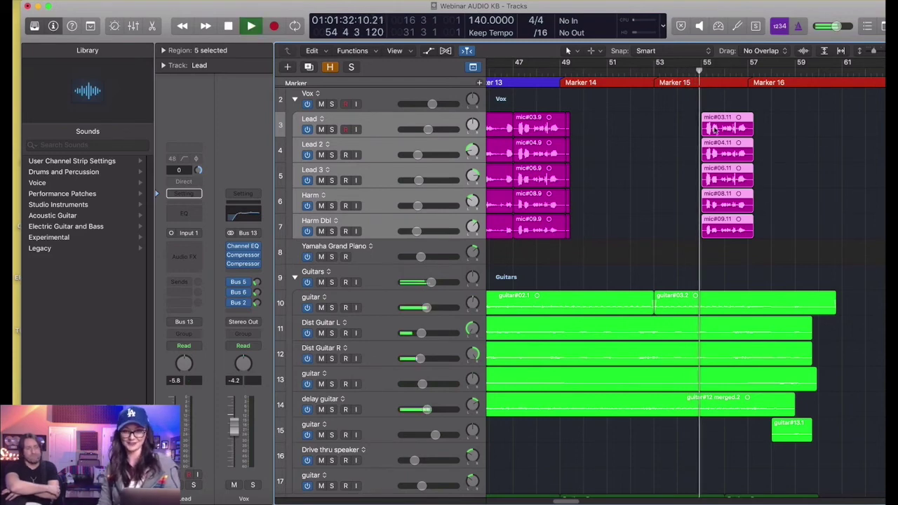
key(super+Right)
key(super+Right)
scroll(739, 156, right, 3)
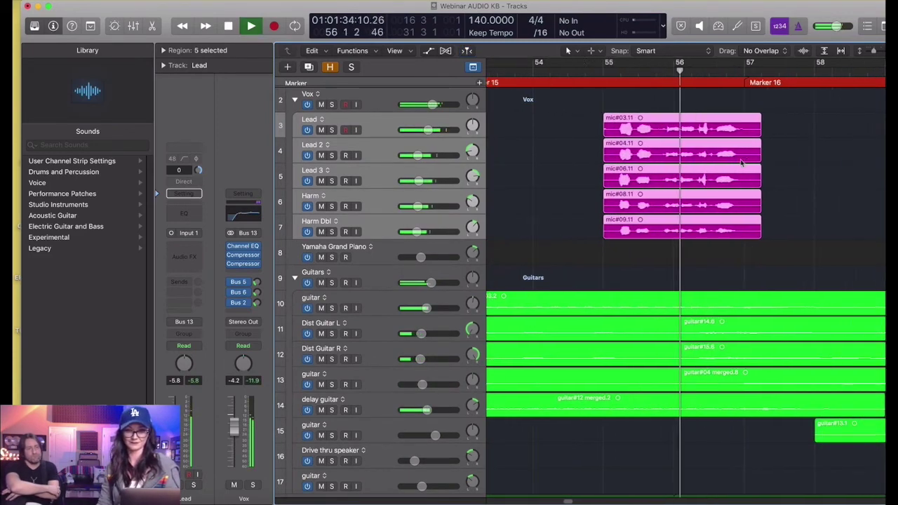
key(super+Left)
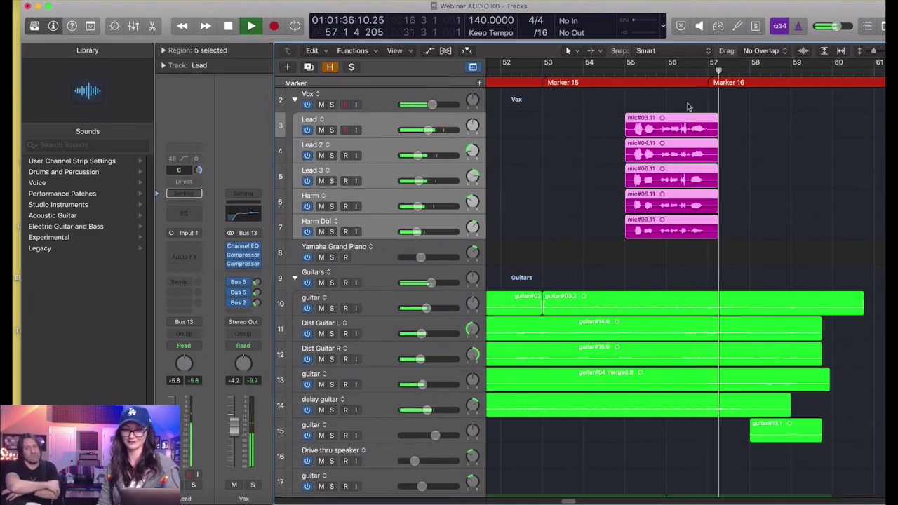
key(space)
click(616, 73)
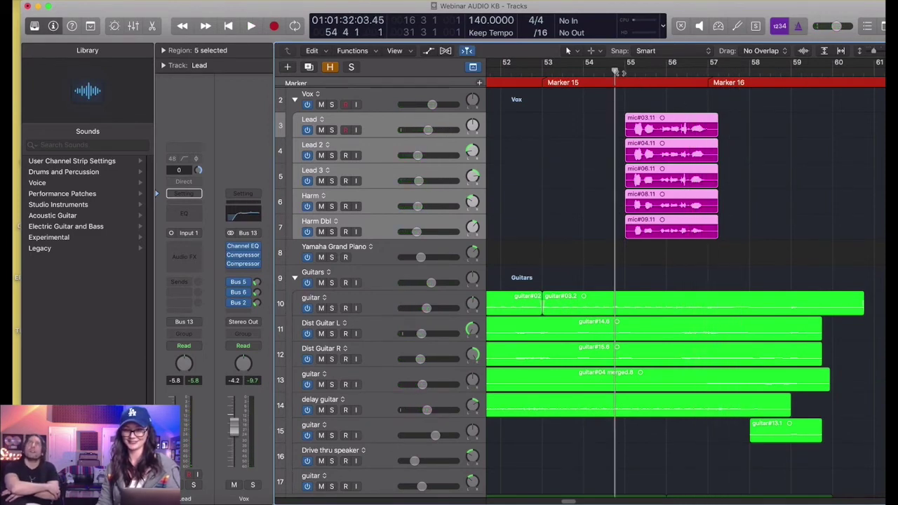
key(super+Right)
key(space)
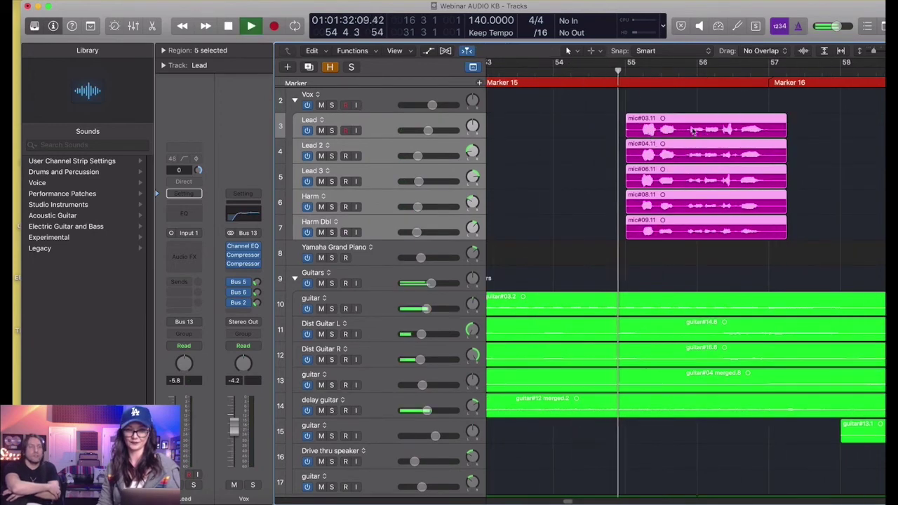
Step: Delete the opening part of the five copied vocal regions up to about bar 56 and play the remaining phrase
drag(687, 127, 603, 219)
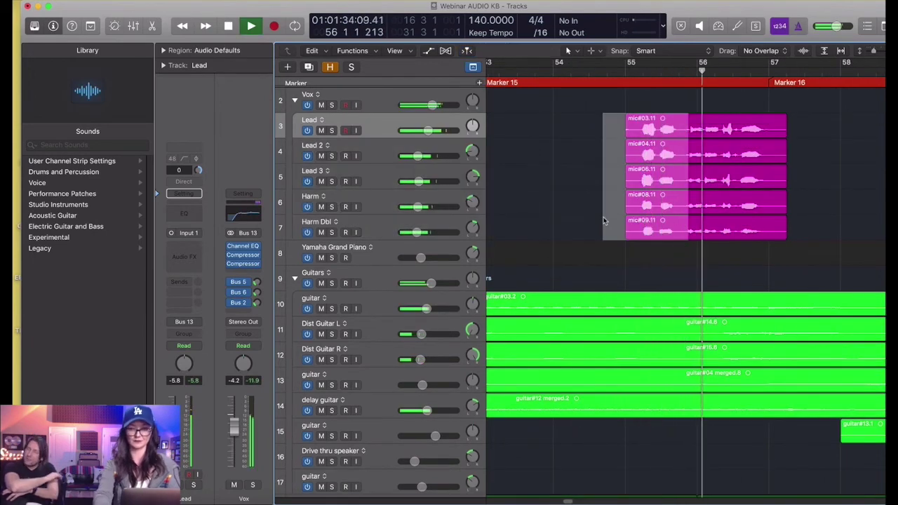
key(Delete)
drag(666, 103, 697, 239)
key(space)
click(664, 70)
key(space)
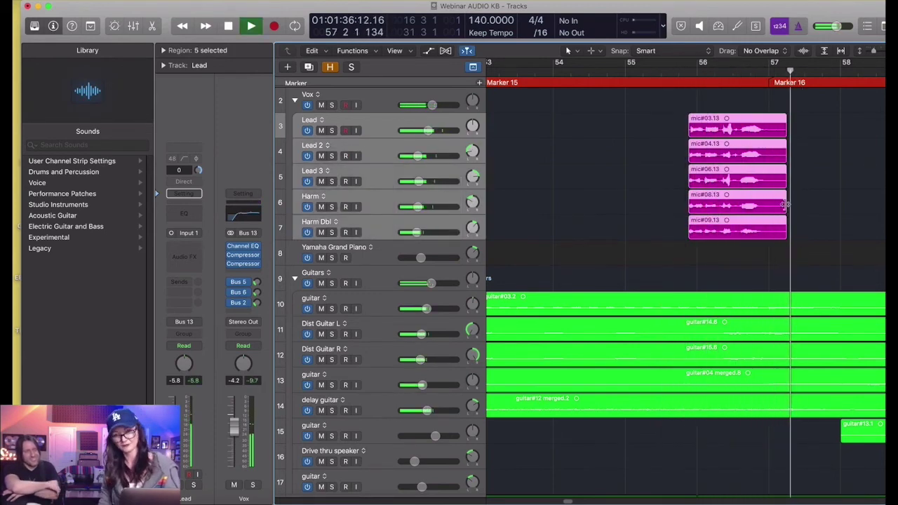
key(space)
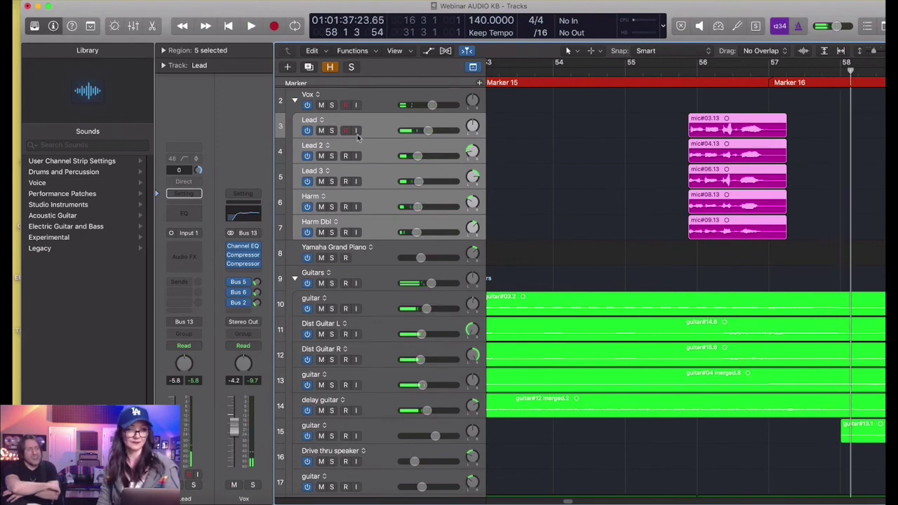
click(538, 156)
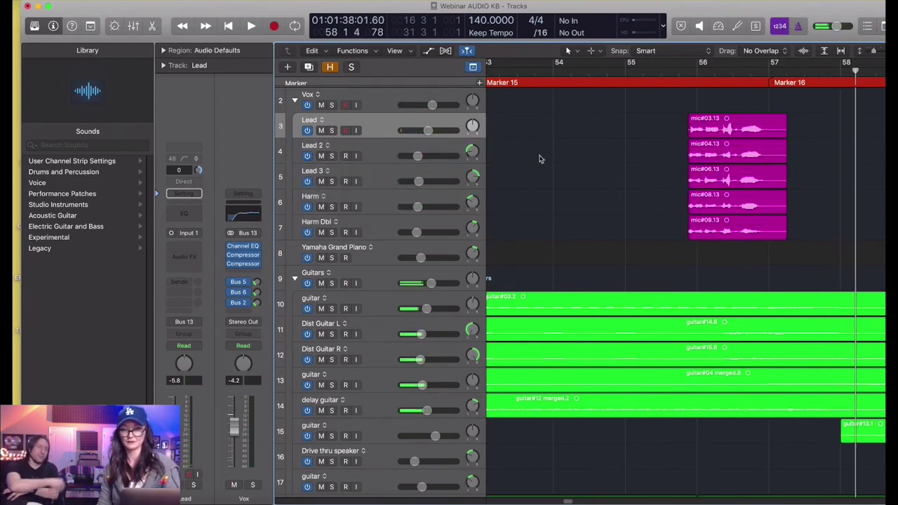
key(super+Left)
key(super+Left)
key(super+Left)
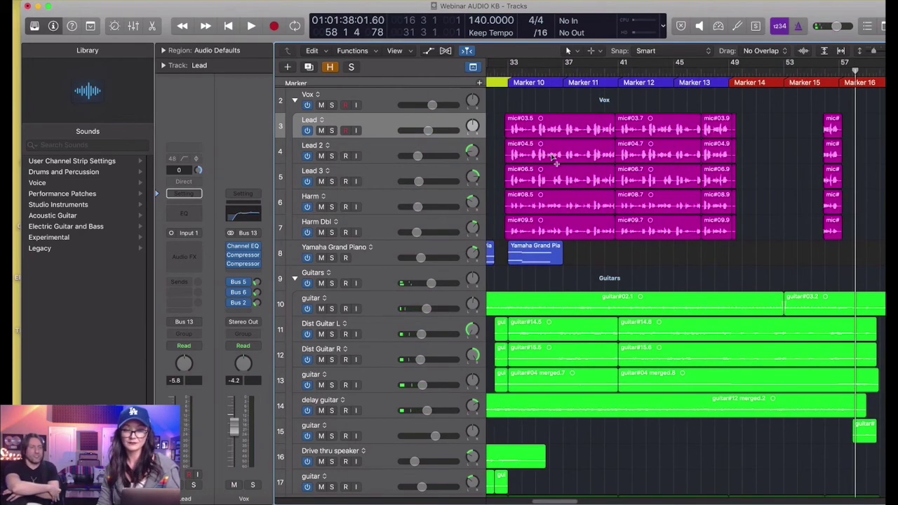
key(super+Left)
key(super+Up)
scroll(557, 164, down, 2)
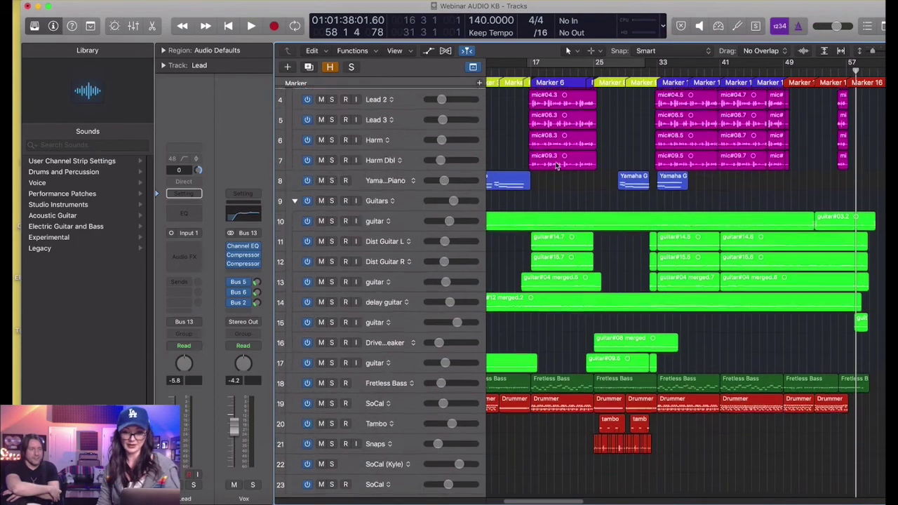
key(super+Down)
key(super+Down)
scroll(561, 176, down, 7)
click(379, 333)
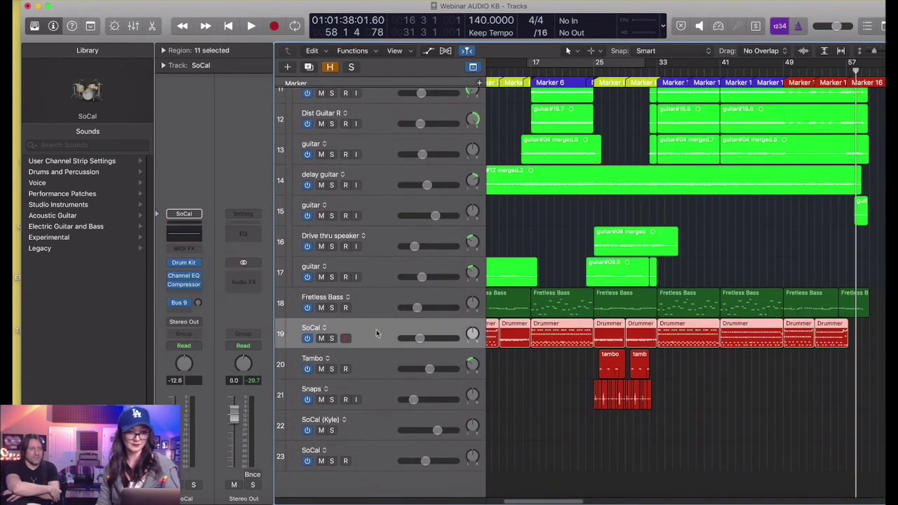
key(alt+super+n)
key(super+Right)
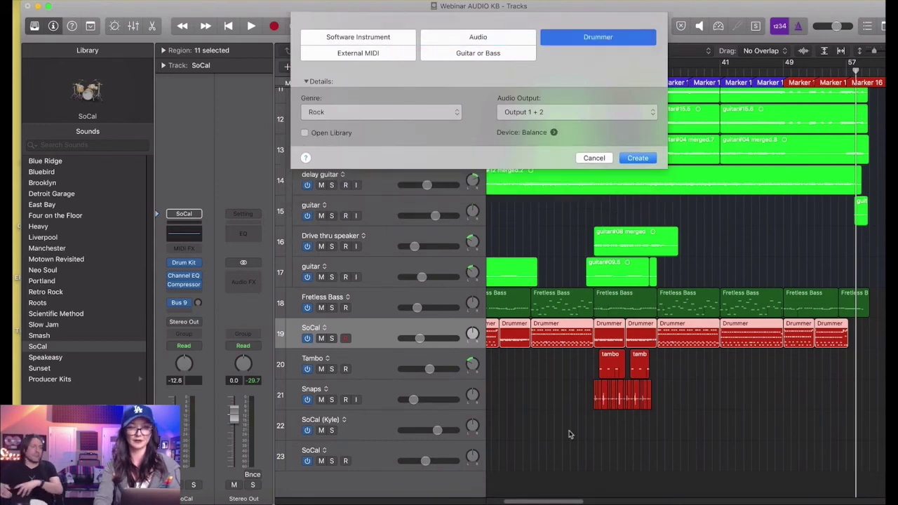
click(594, 158)
Step: Play the section around bar 48 and split the SoCal Drummer region at bar 48, shortening the notes that cross the split
scroll(700, 226, up, 4)
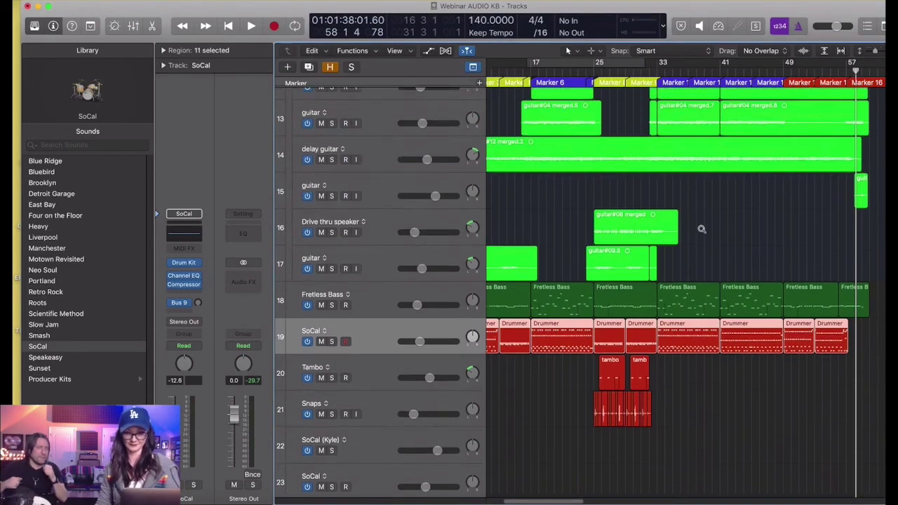
click(819, 190)
key(space)
key(super+Right)
key(super+Right)
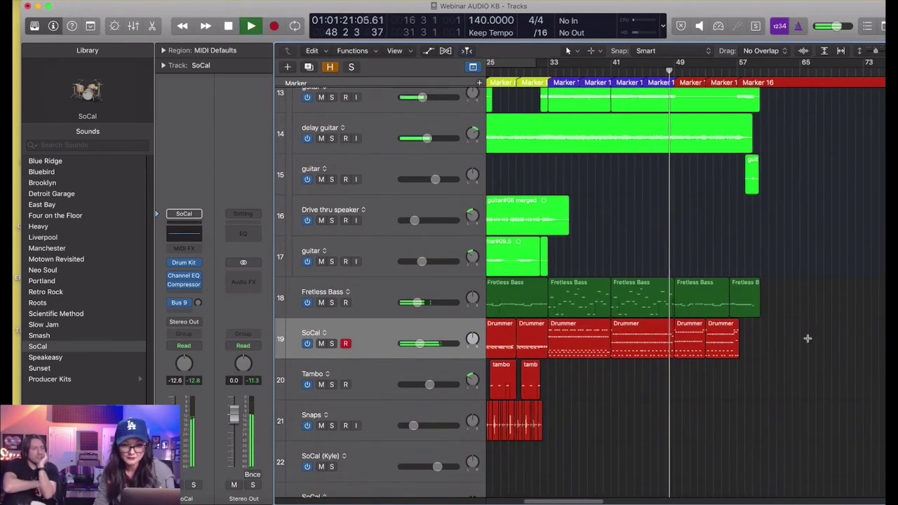
key(super+Left)
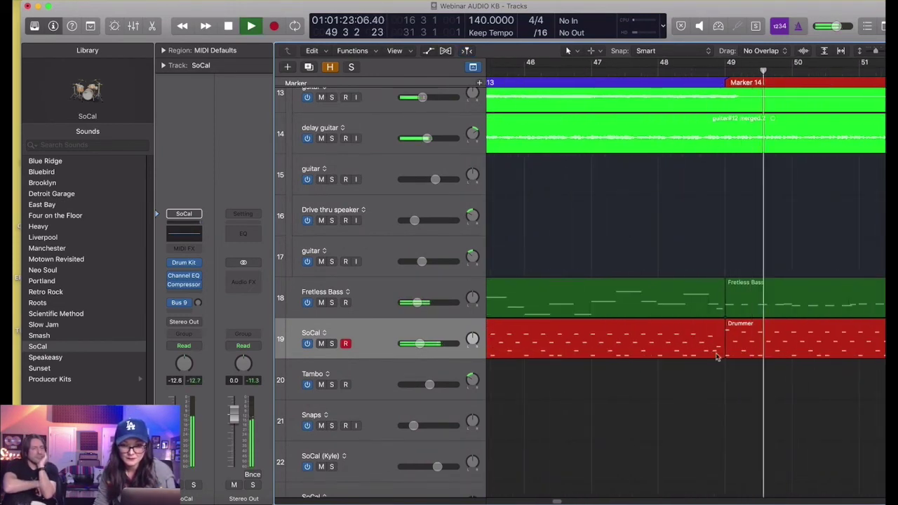
key(space)
click(658, 355)
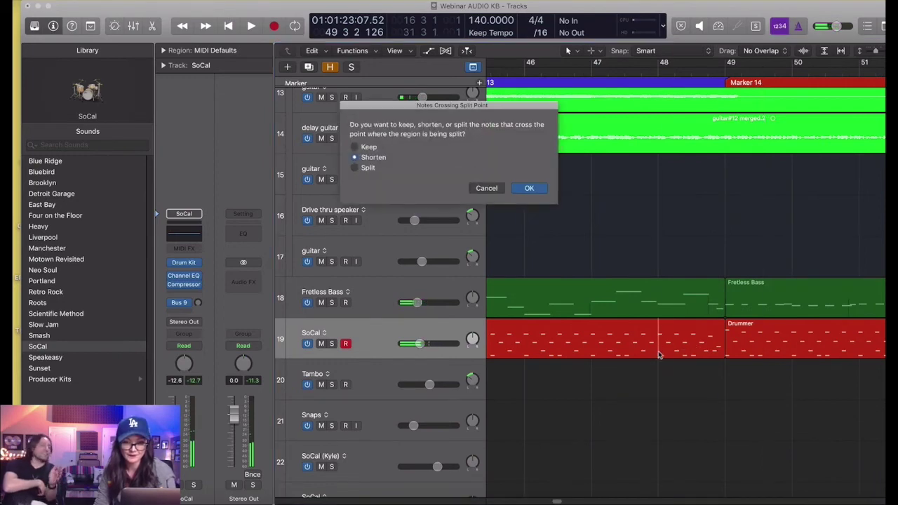
click(540, 188)
Step: Split the last SoCal Drummer region at bars 56 and 57, shortening crossing notes, and copy the one-bar region from bar 48 to bar 56
key(super+Left)
key(super+Left)
scroll(829, 332, right, 3)
scroll(828, 332, down, 2)
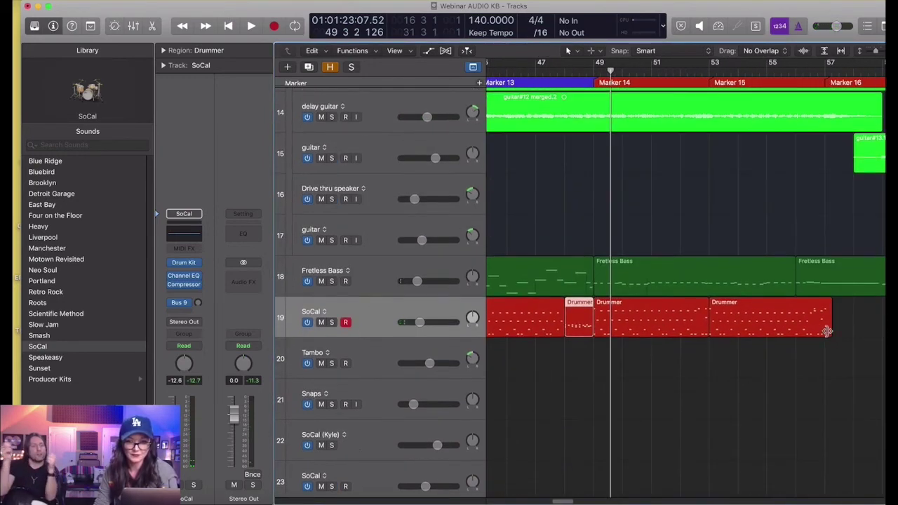
click(798, 331)
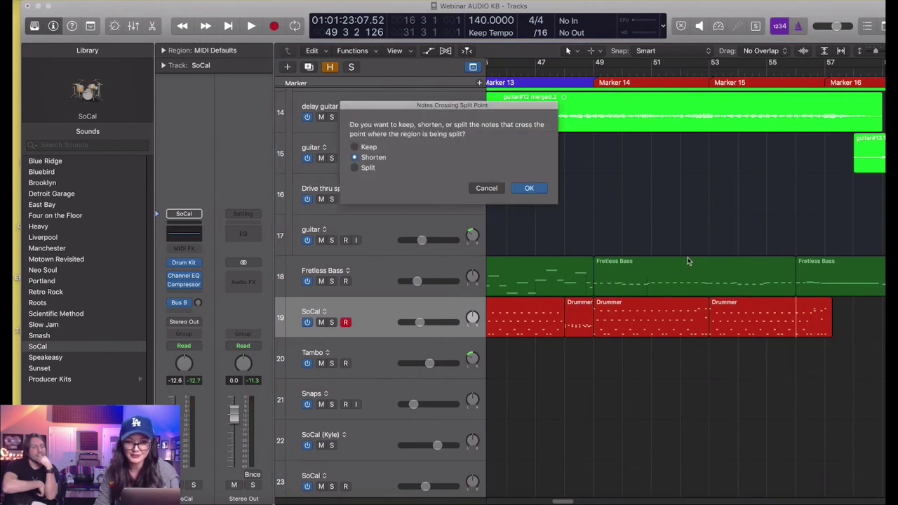
click(528, 188)
click(815, 325)
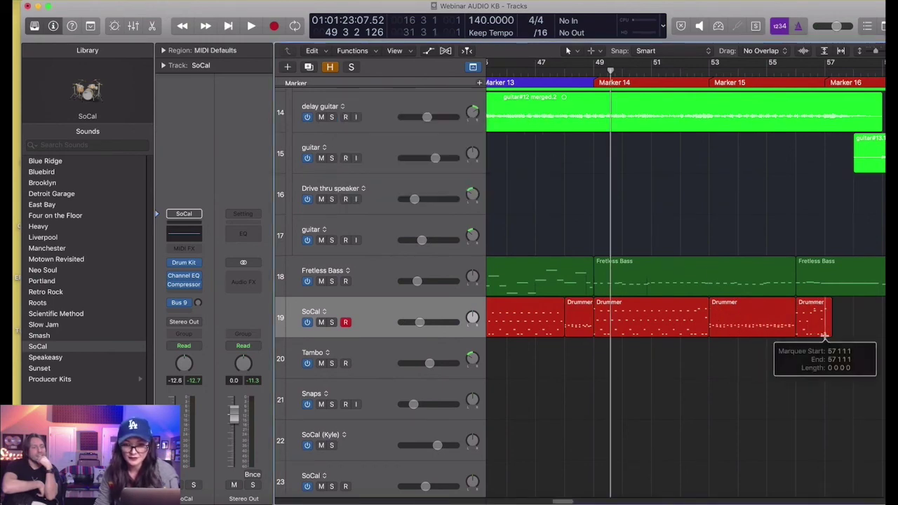
key(Return)
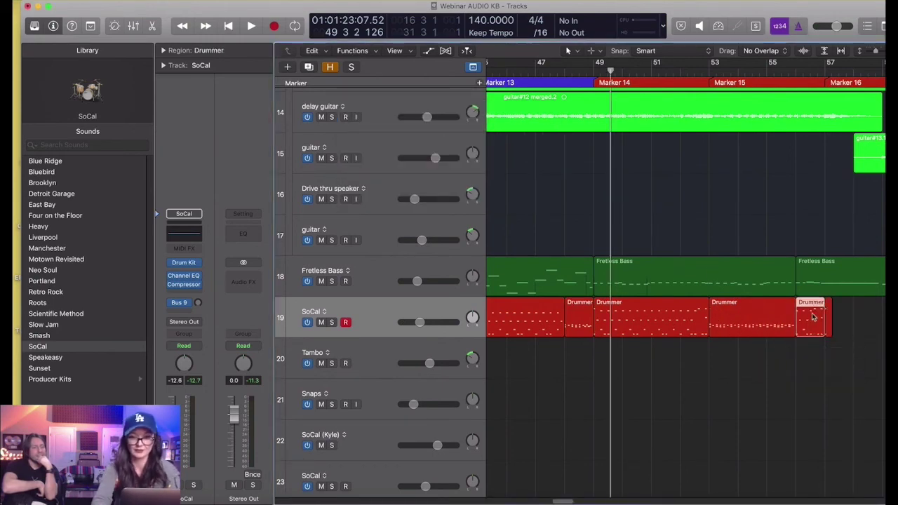
drag(589, 322, 811, 323)
key(Return)
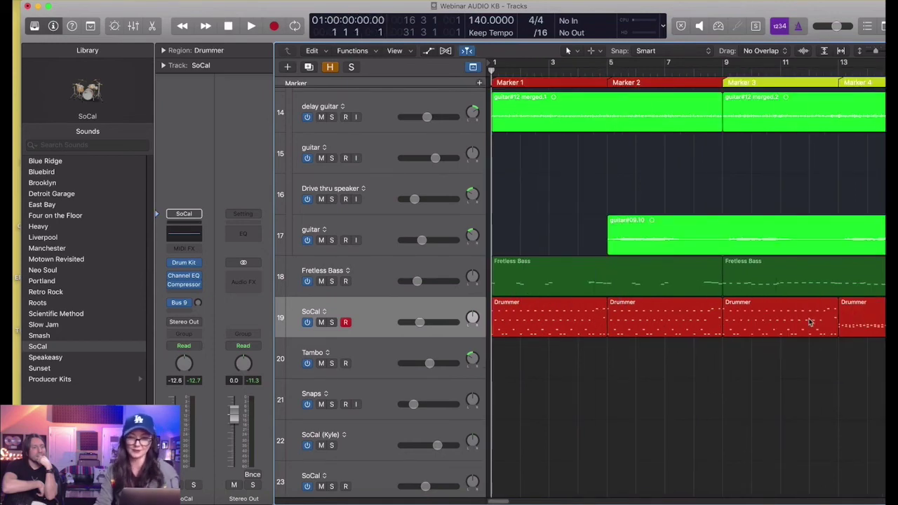
Step: Play the song from the beginning and raise the SoCal drum track's volume to -12.2 dB
key(super+Left)
key(super+Left)
key(super+Left)
key(super+Left)
key(super+Left)
scroll(774, 323, up, 5)
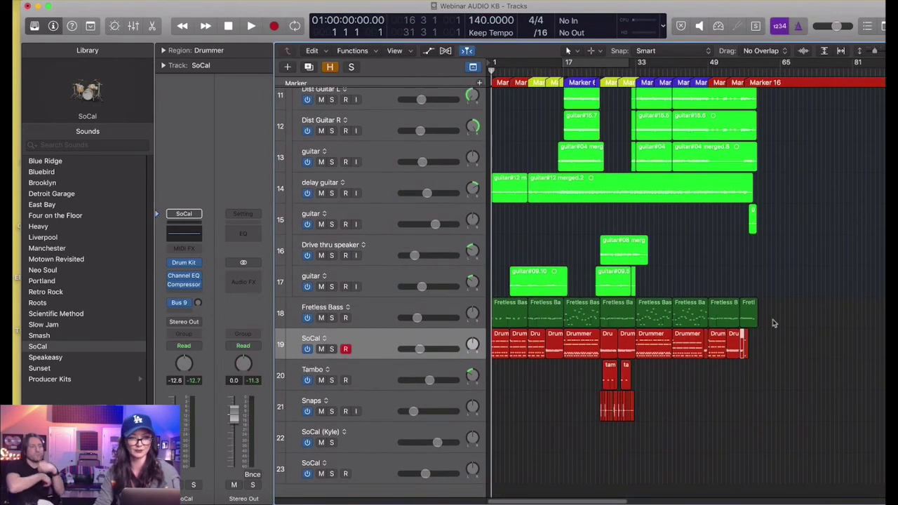
scroll(713, 312, up, 5)
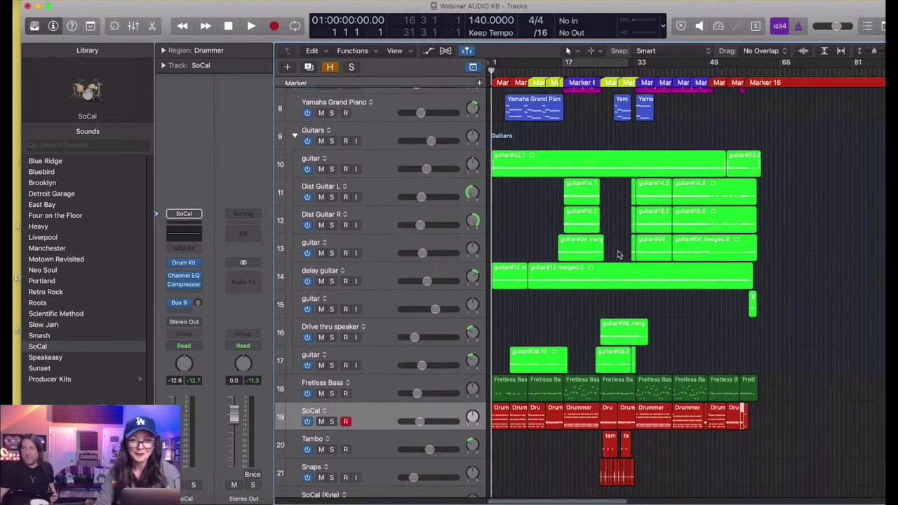
key(space)
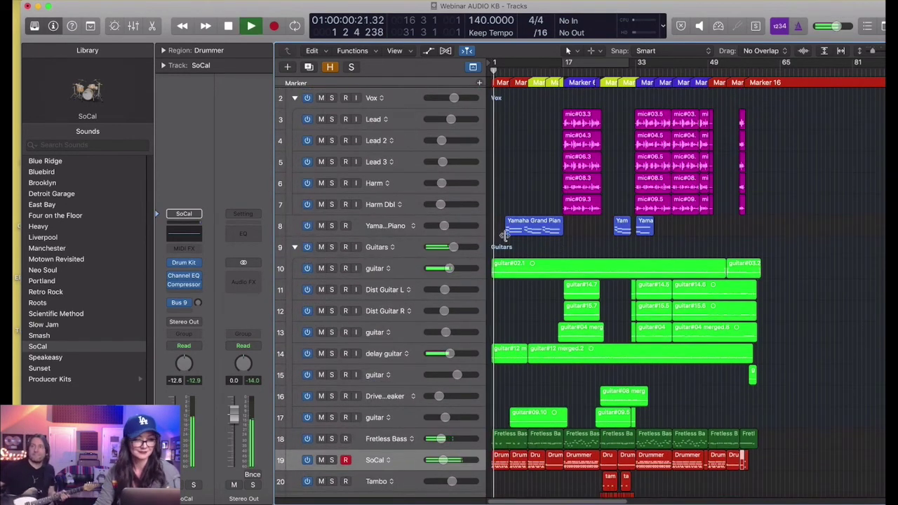
drag(447, 460, 446, 460)
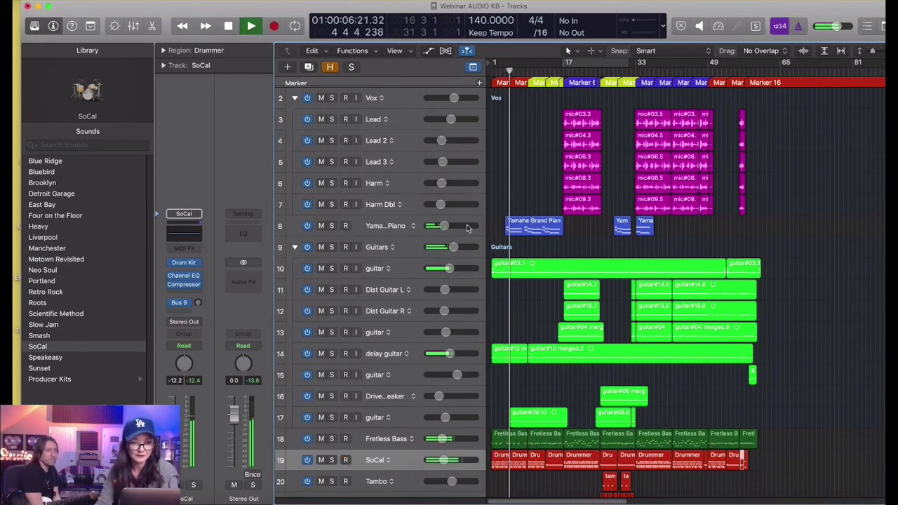
Step: Slightly raise the volumes of the Yamaha Grand Piano and the guitar on track 17 during playback
drag(446, 226, 447, 226)
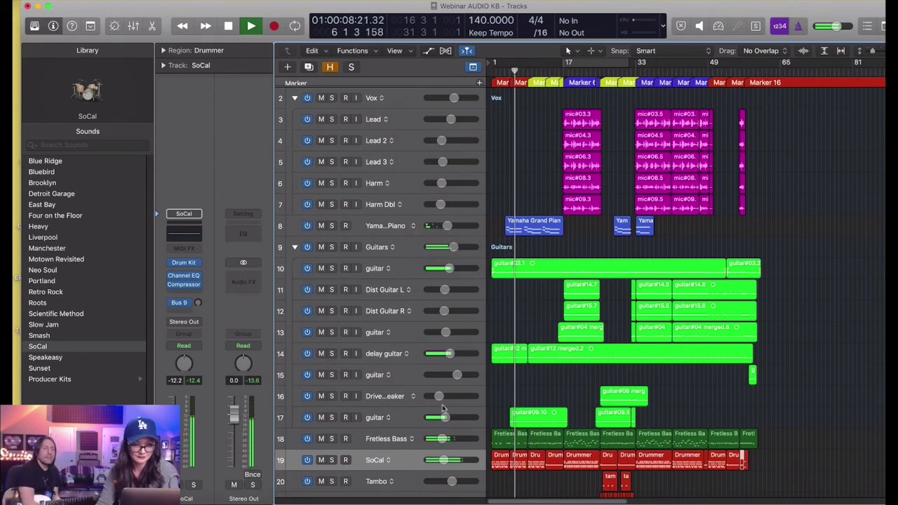
drag(449, 417, 448, 418)
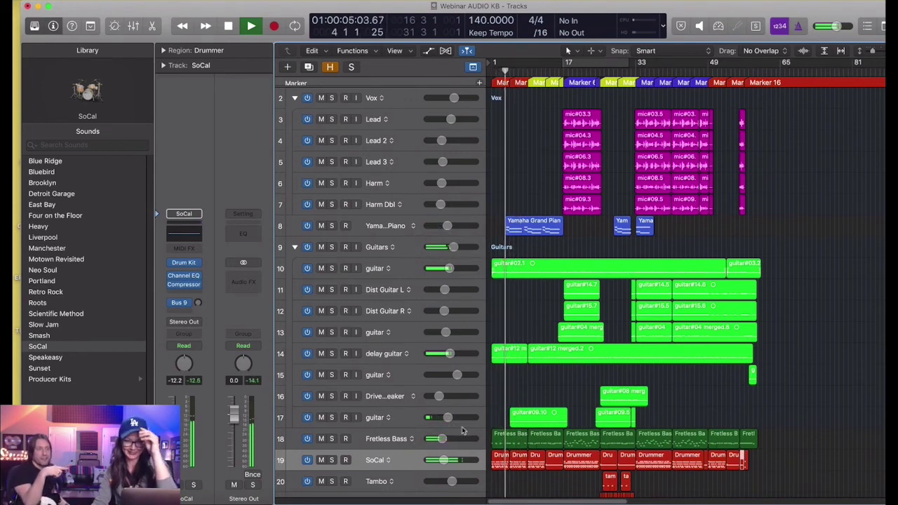
key(super+Down)
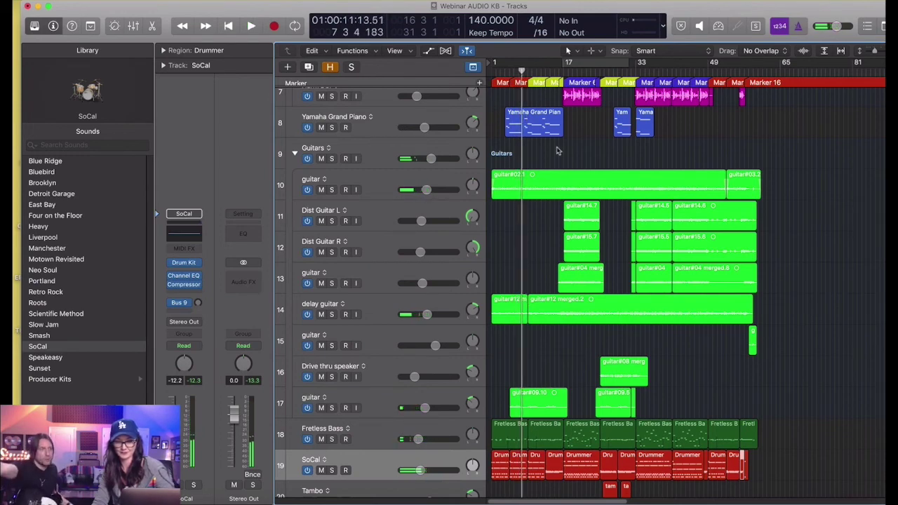
Step: Fine-tune the Yamaha Grand Piano's pan, play from bar 4, briefly solo the guitar on track 17 and set its pan to -34
drag(472, 122, 471, 102)
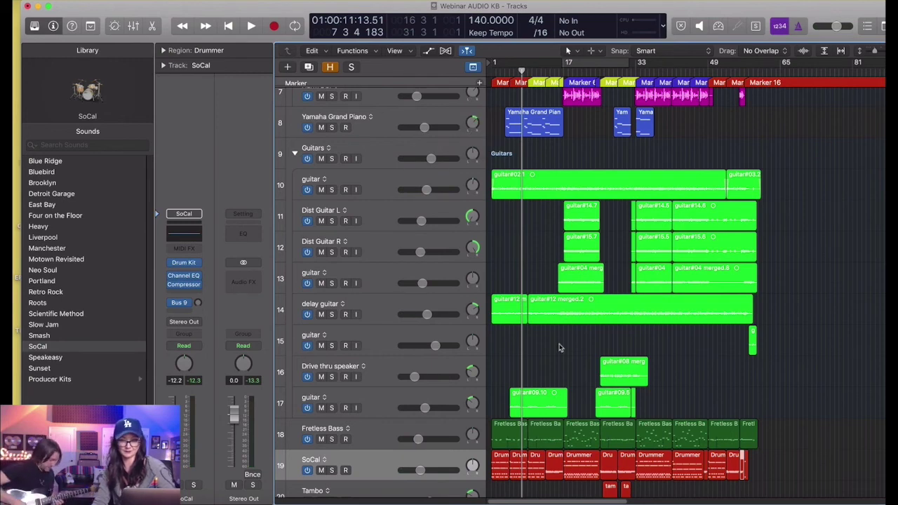
scroll(560, 347, up, 2)
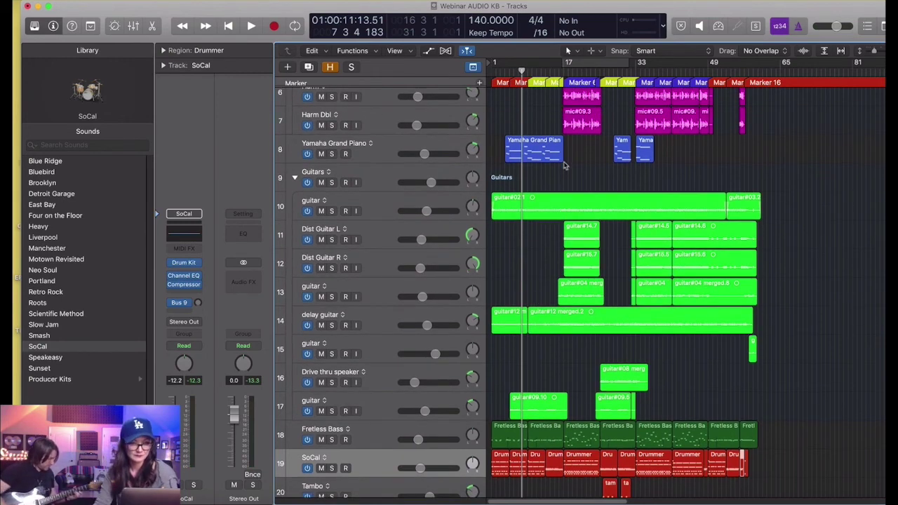
click(505, 71)
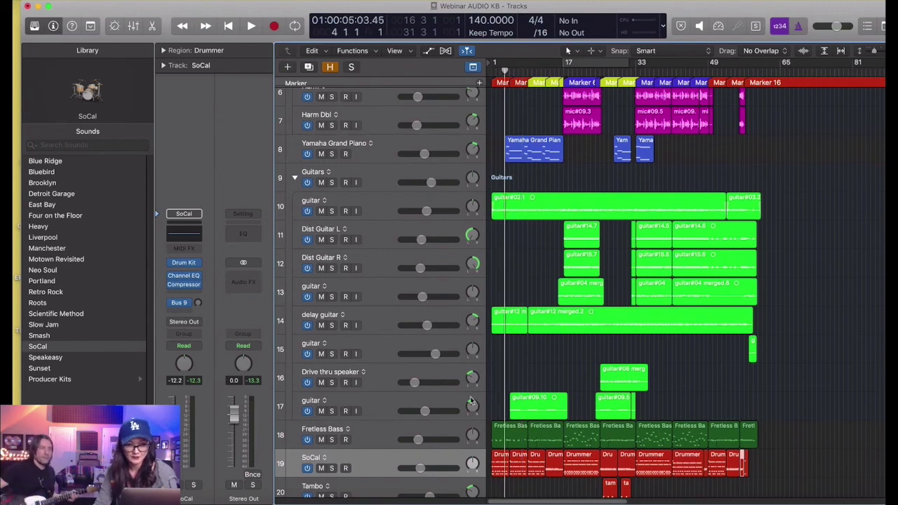
key(space)
click(331, 411)
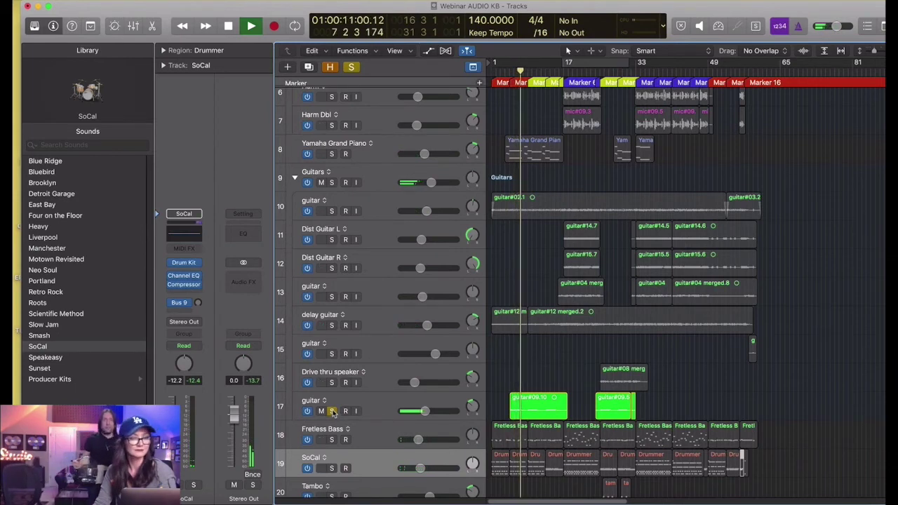
click(332, 411)
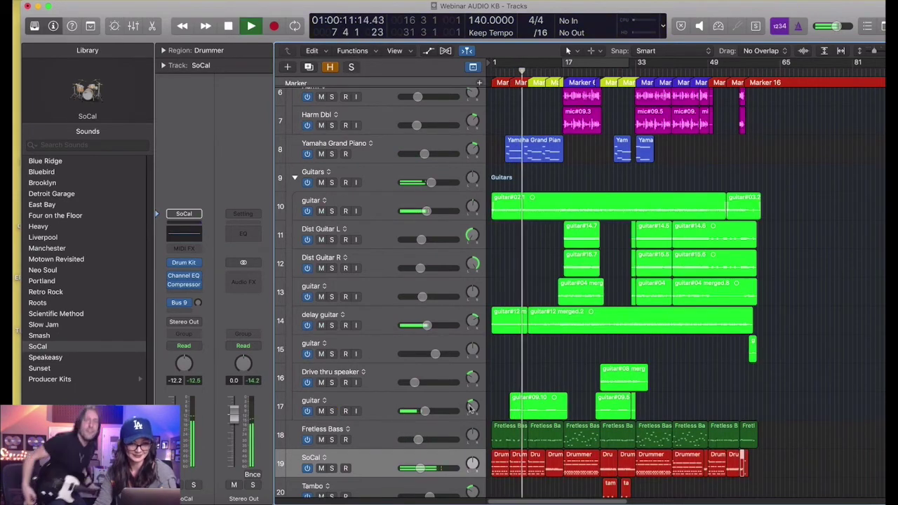
mouse_move(472, 407)
drag(472, 407, 473, 411)
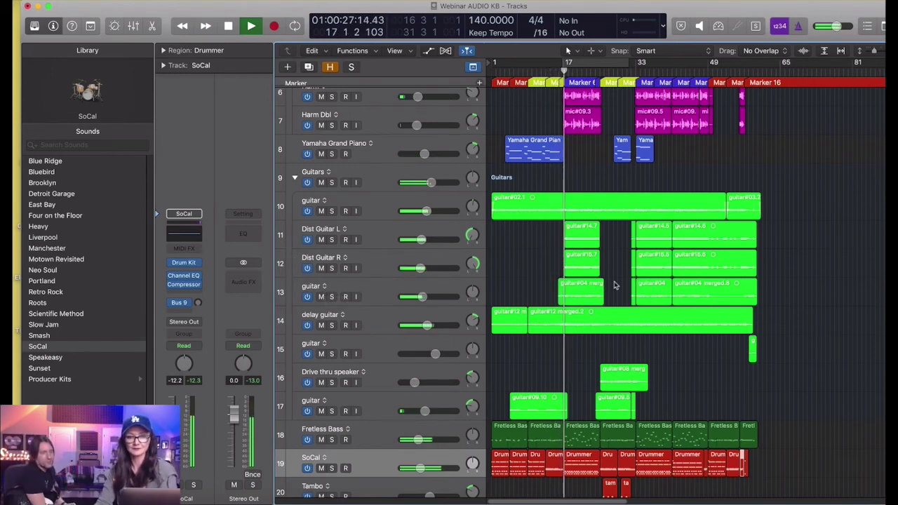
Step: During playback, nudge up the delay guitar's volume and raise the Drive thru speaker track's volume past -9.0 dB
scroll(415, 119, up, 5)
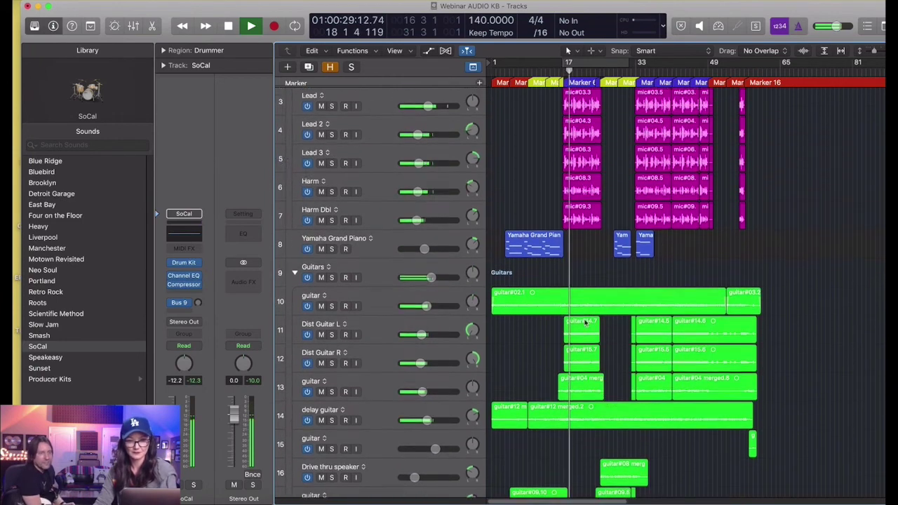
scroll(499, 234, down, 1)
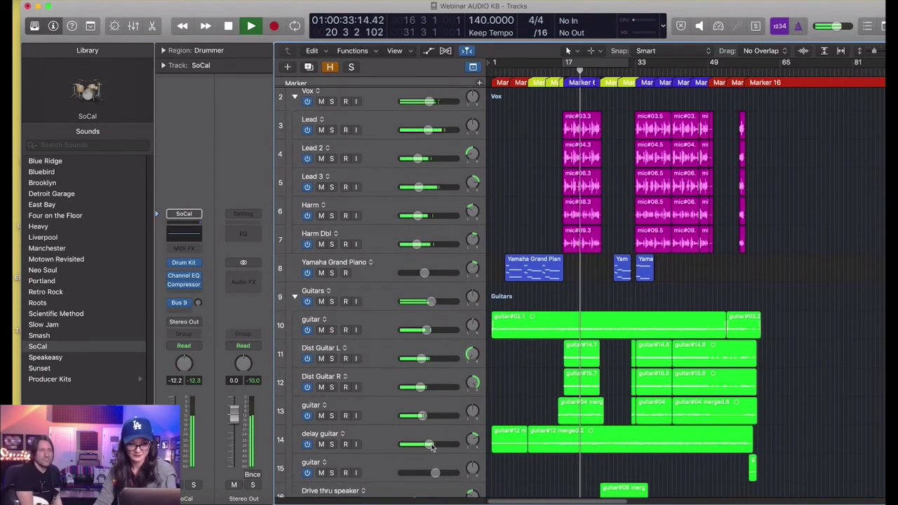
scroll(464, 425, down, 3)
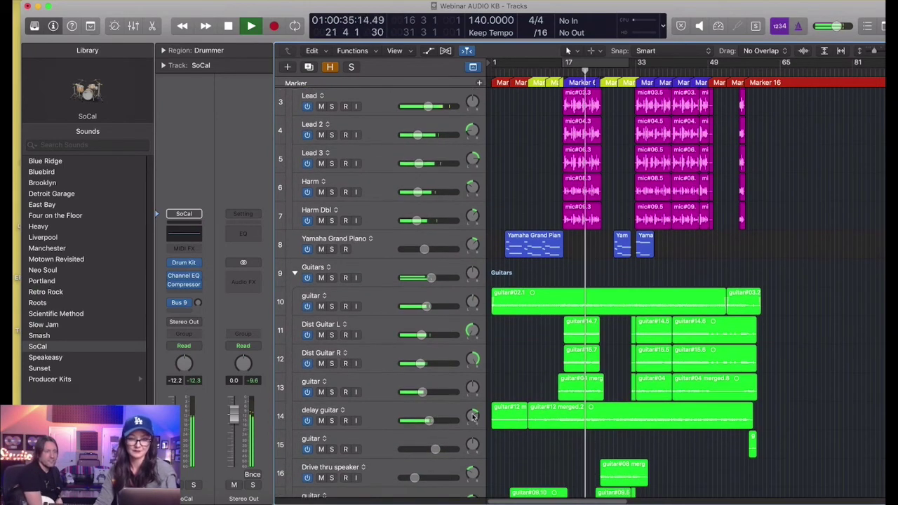
scroll(498, 410, down, 7)
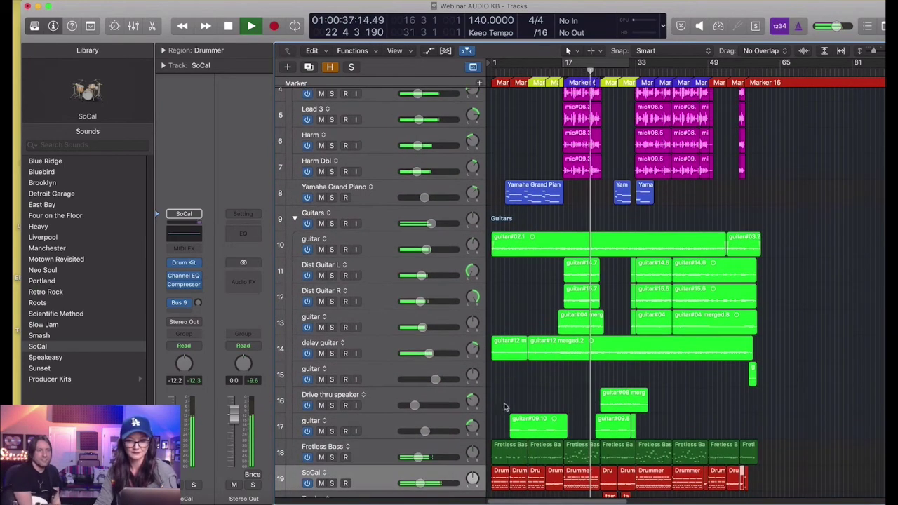
mouse_move(415, 399)
mouse_down()
mouse_move(472, 397)
mouse_move(423, 399)
mouse_up()
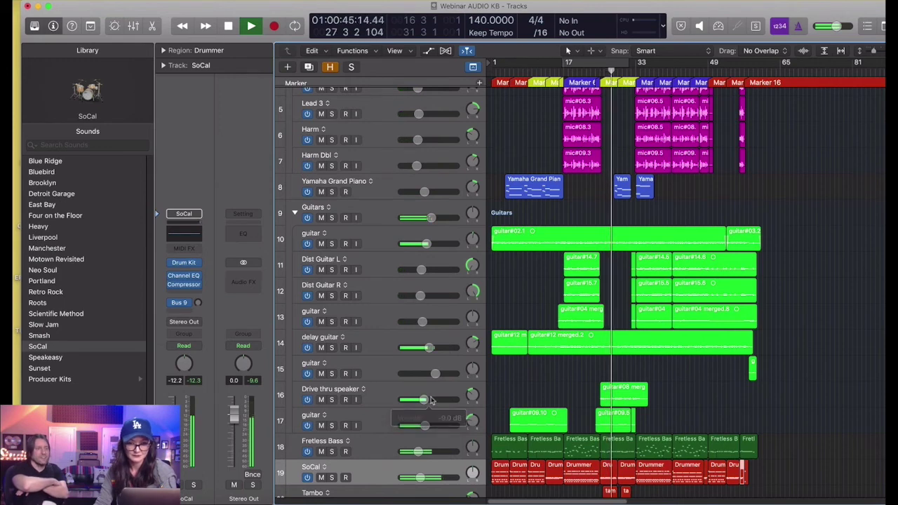
key(super+Down)
key(super+Down)
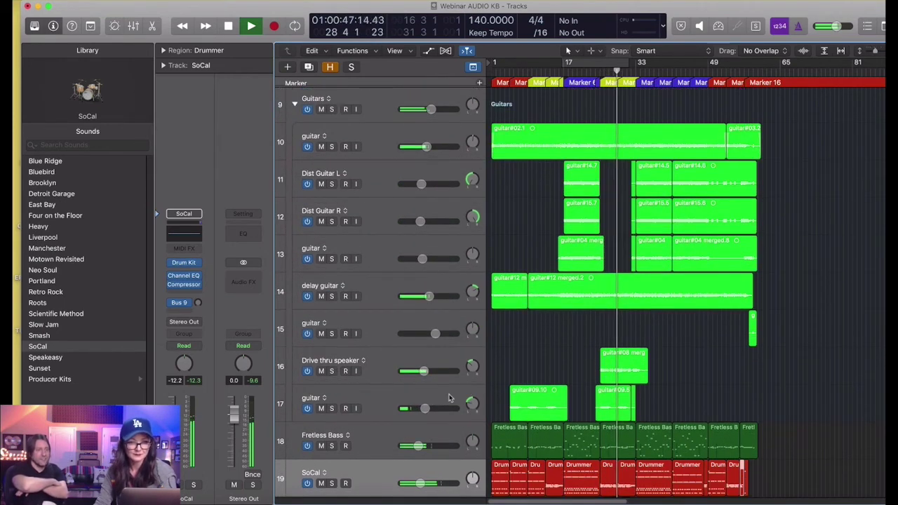
drag(423, 371, 433, 369)
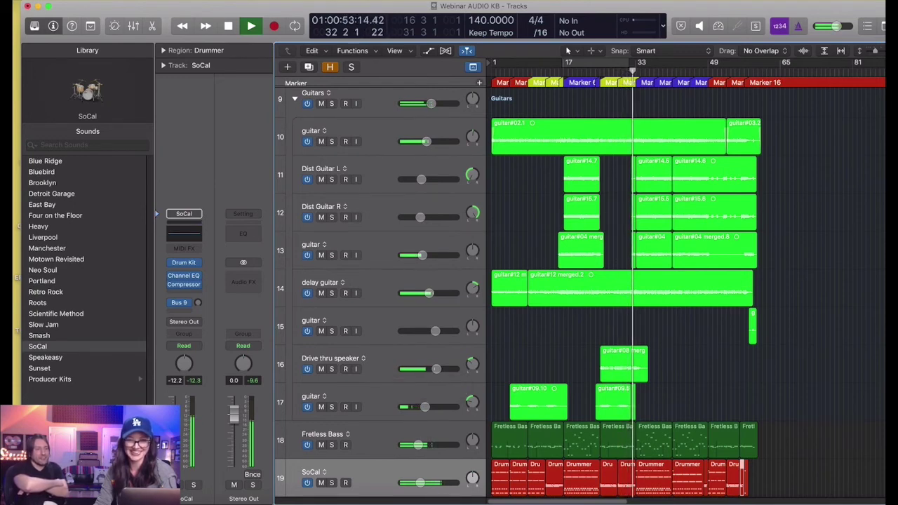
Step: Replay from about bar 24, pan the Drive thru speaker track right to +39 and set its volume to -3.8 dB
key(space)
click(595, 72)
key(space)
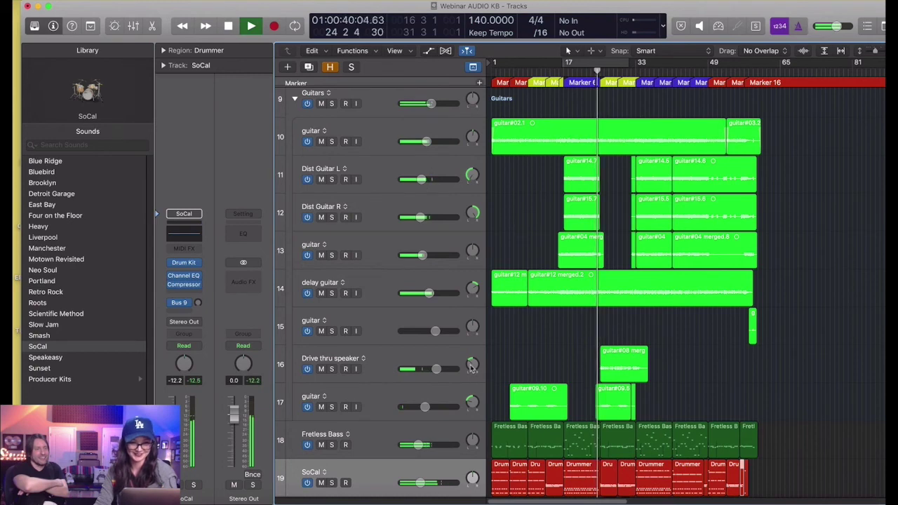
drag(472, 366, 475, 339)
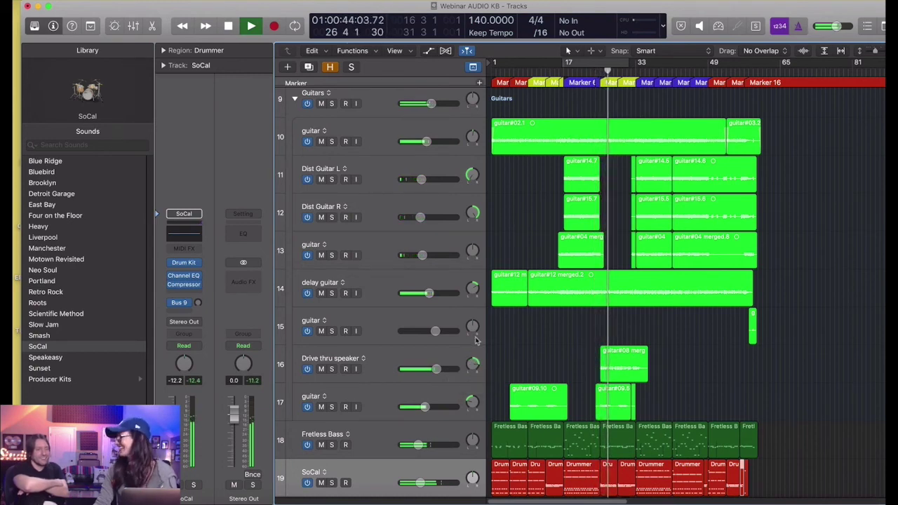
key(space)
key(space)
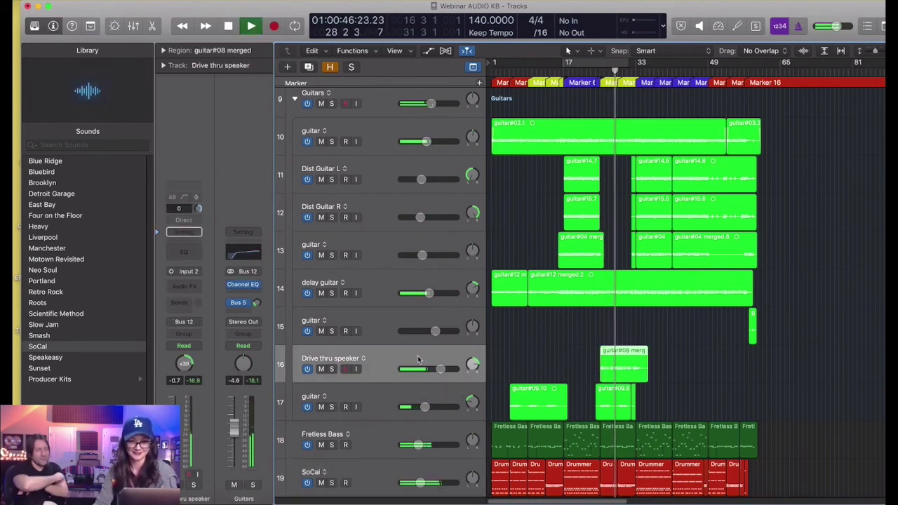
click(432, 368)
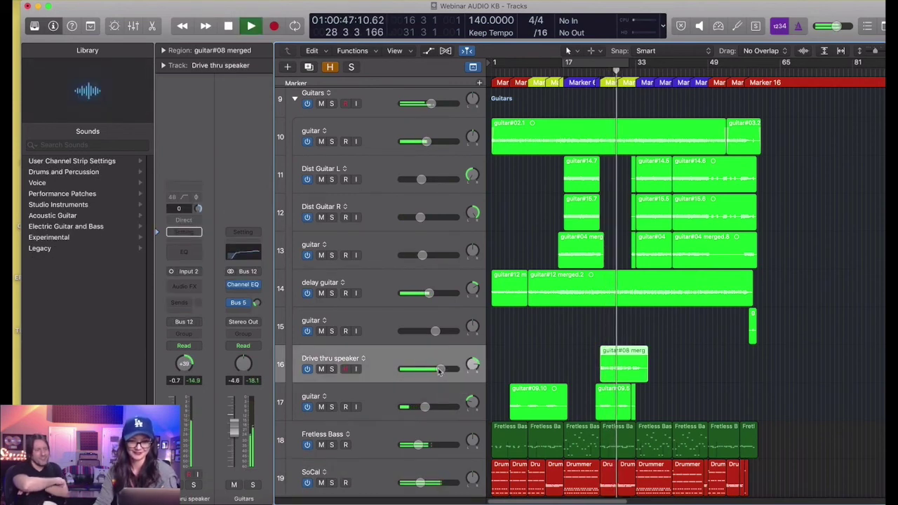
Step: Add a Bus 6 (Large Plate) reverb send to the Drive thru speaker track and set its volume to -4.4 dB
click(184, 303)
mouse_move(200, 320)
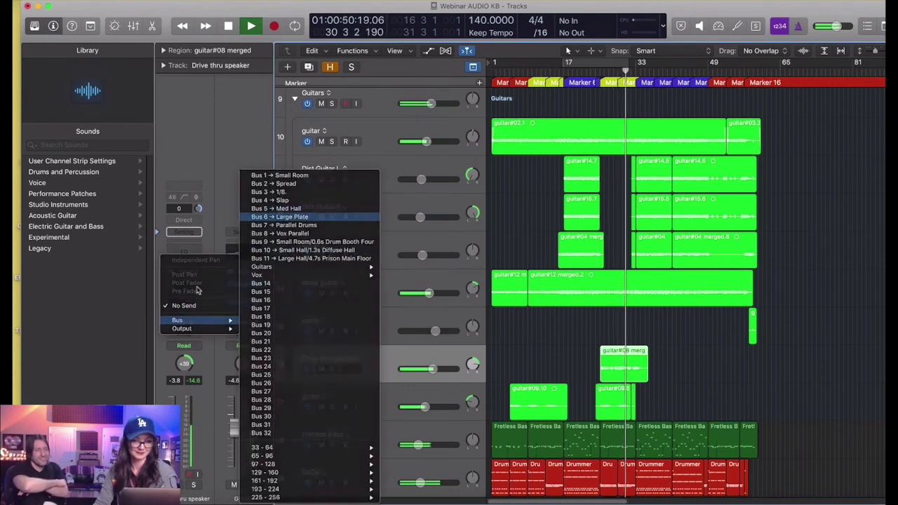
click(280, 217)
drag(187, 250, 187, 271)
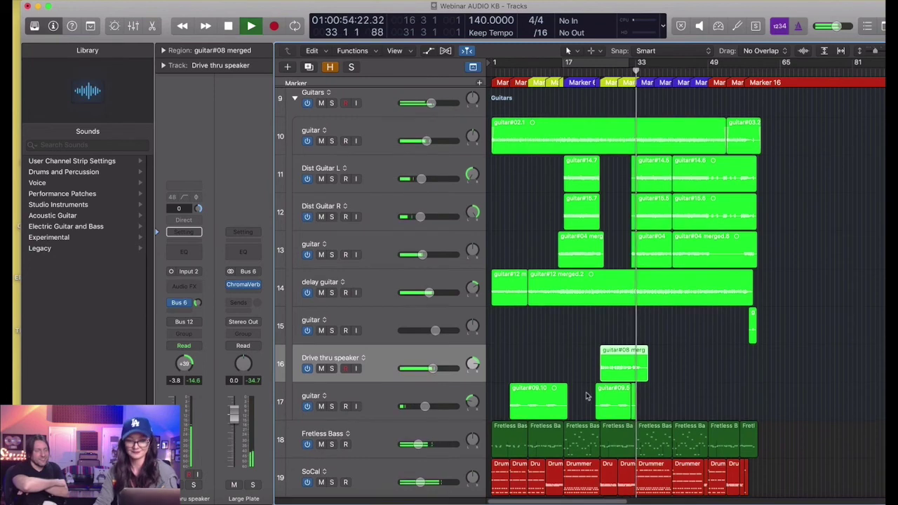
drag(433, 368, 434, 368)
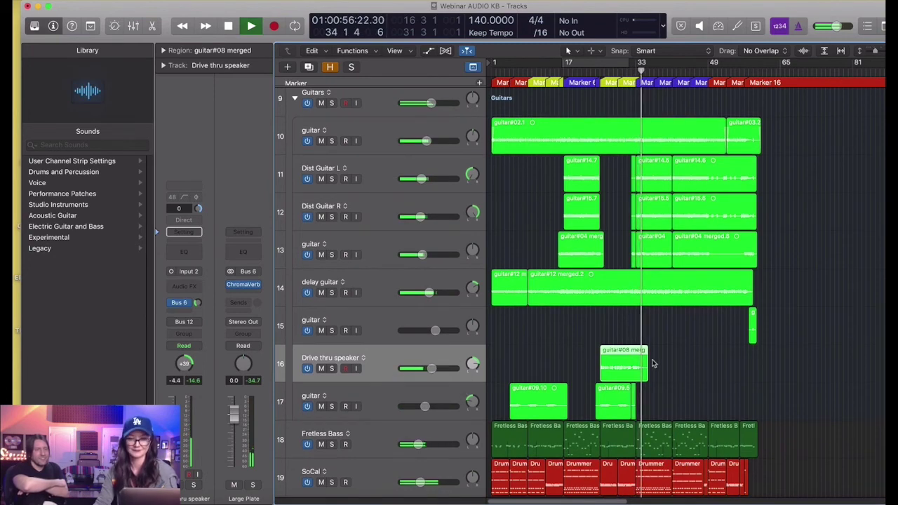
Step: Copy the Drive thru speaker's guitar#08 merged region to bar 41 on the same track
scroll(653, 363, right, 2)
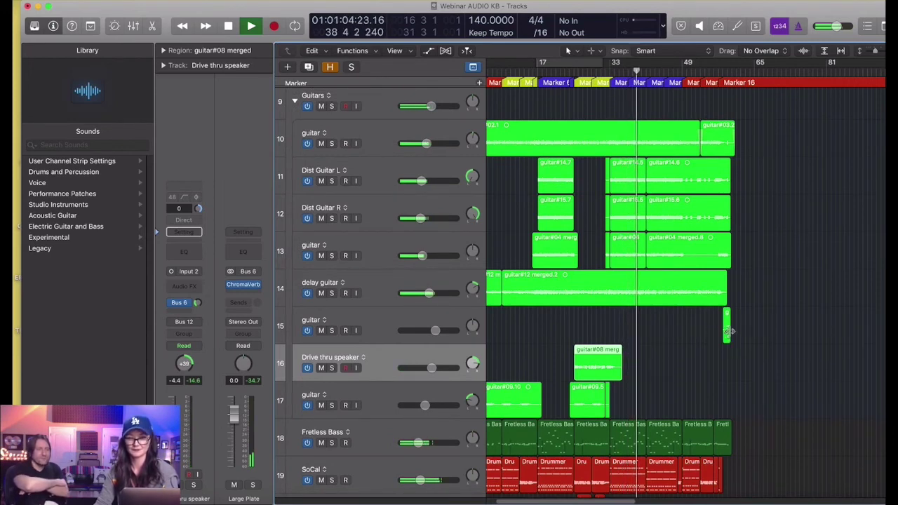
scroll(692, 321, down, 1)
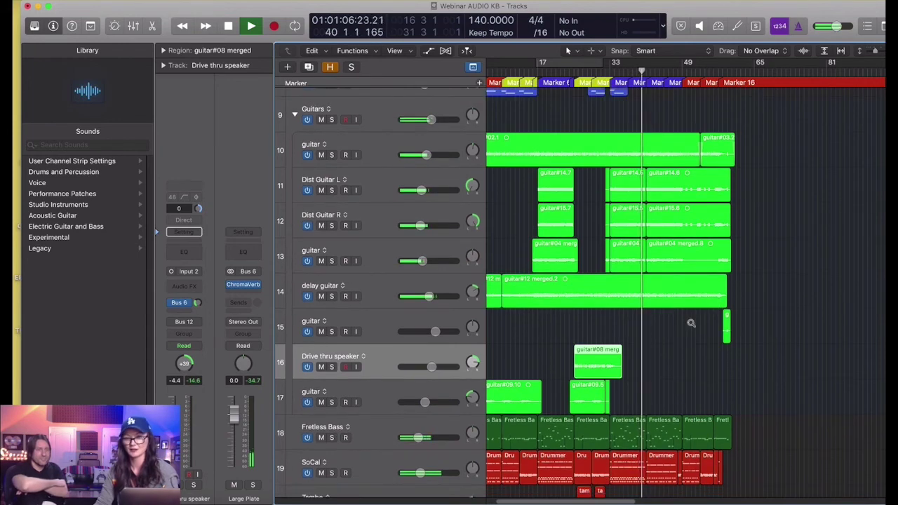
scroll(691, 322, down, 1)
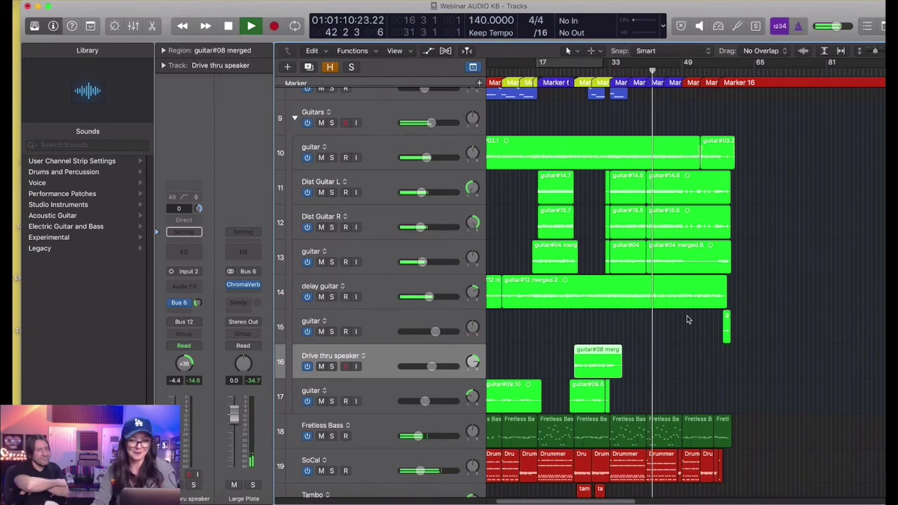
drag(618, 360, 684, 361)
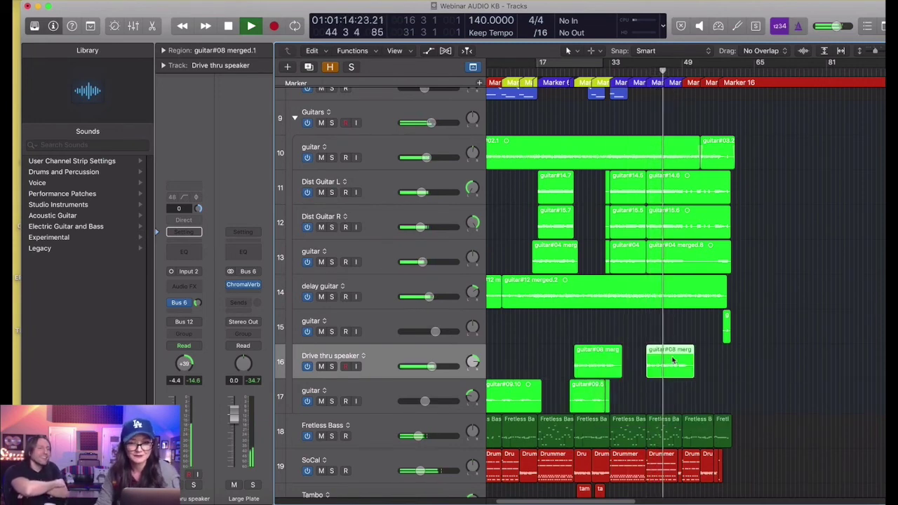
Step: Copy the guitar#09.10 region on track 17 further along its track, check it in playback and align the copy to bar 41
scroll(596, 379, left, 2)
click(532, 398)
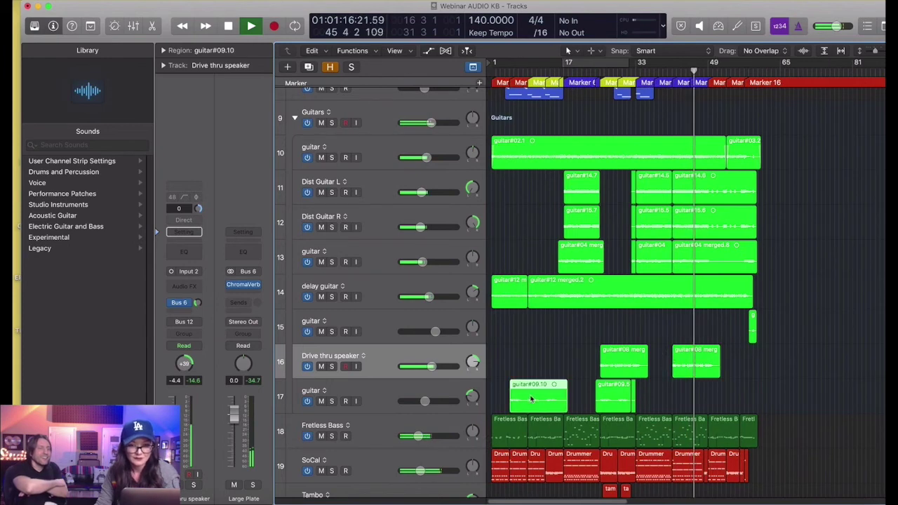
drag(531, 399, 699, 398)
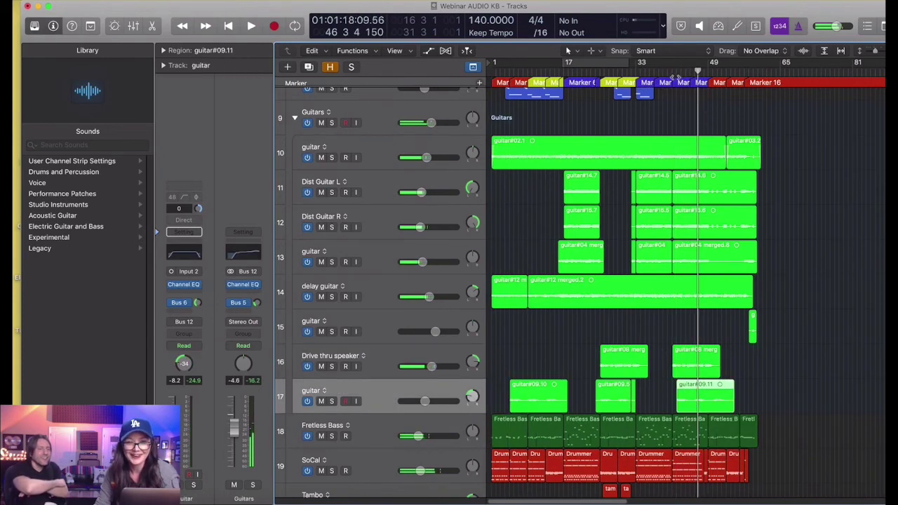
click(662, 76)
key(space)
scroll(788, 244, up, 3)
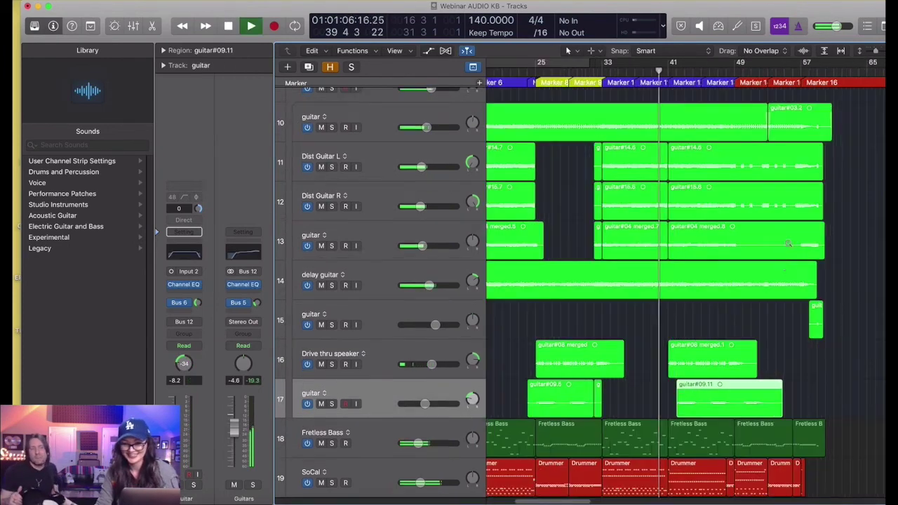
scroll(789, 243, up, 5)
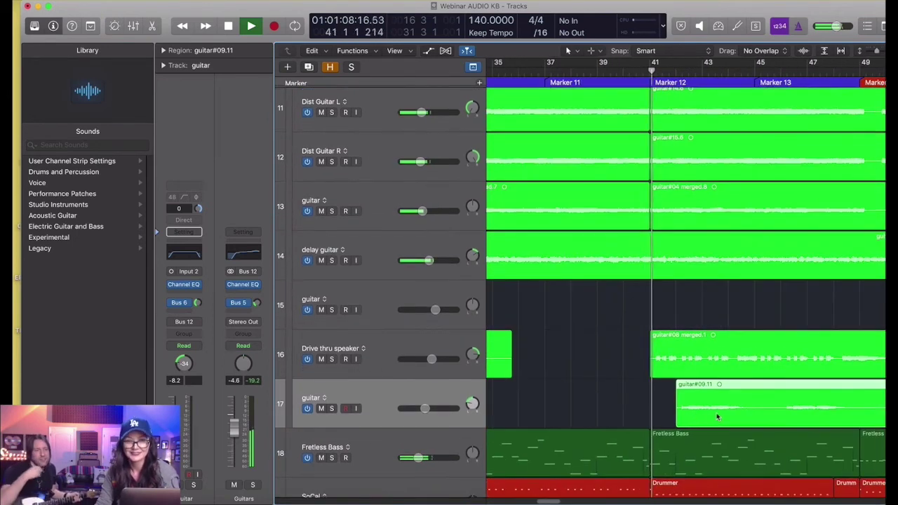
key(space)
drag(717, 417, 682, 414)
Step: Play the section from just before bar 41 and mute the guitar on track 17
click(642, 73)
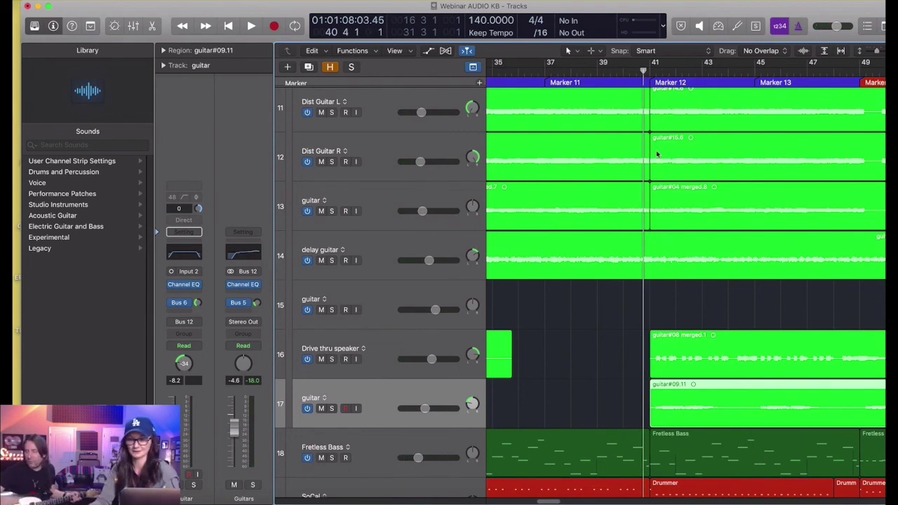
scroll(722, 168, down, 5)
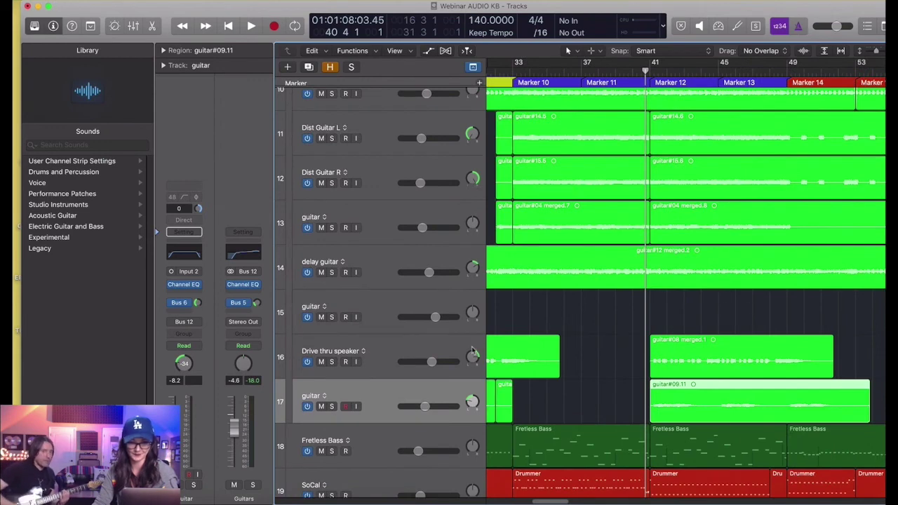
key(space)
click(321, 406)
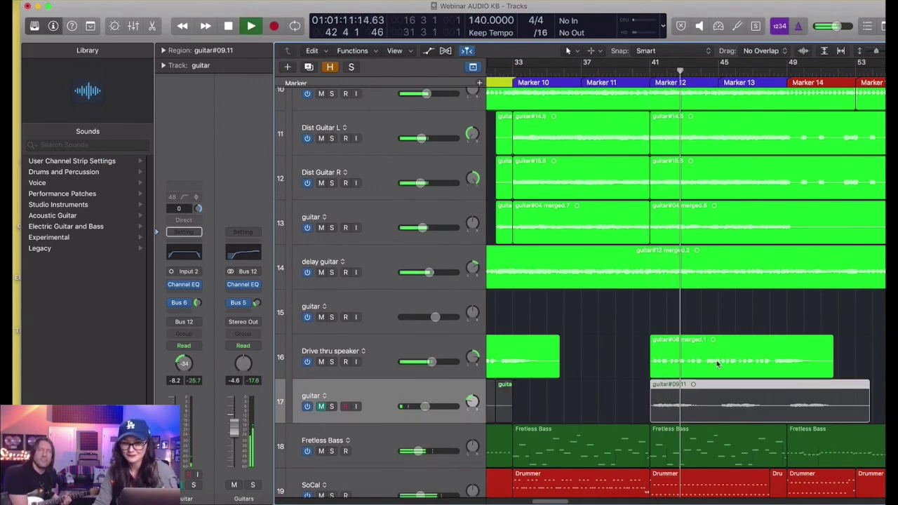
key(space)
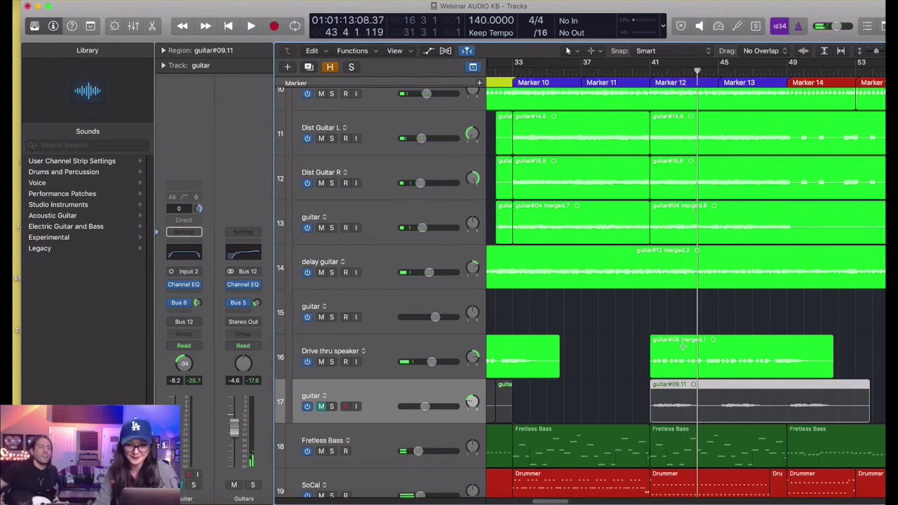
Step: Split the copied Drive thru speaker region at bar 43, delete the second part and try repeating the two-bar remainder
click(684, 349)
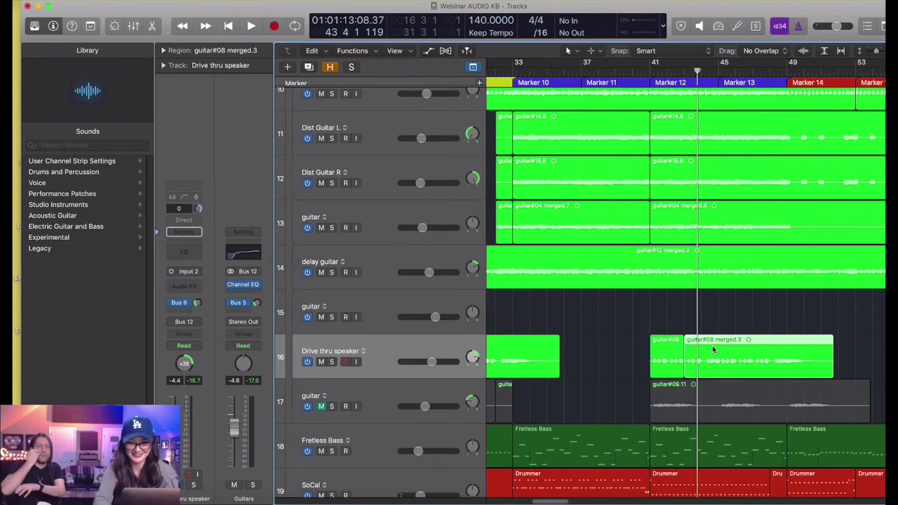
key(Delete)
click(665, 362)
key(super+r)
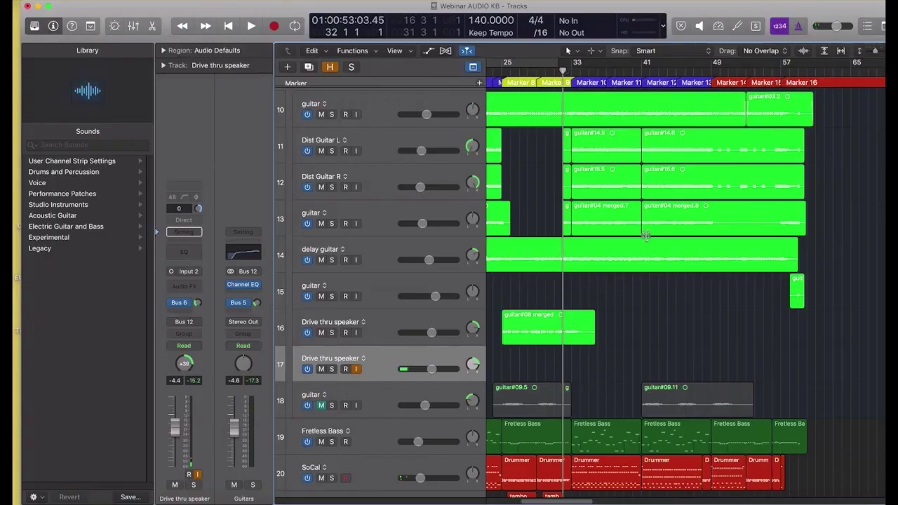
Step: Record a new guitar part on the second, empty Drive thru speaker track starting around bar 32
key(super+Right)
key(super+Right)
key(super+Right)
key(super+Right)
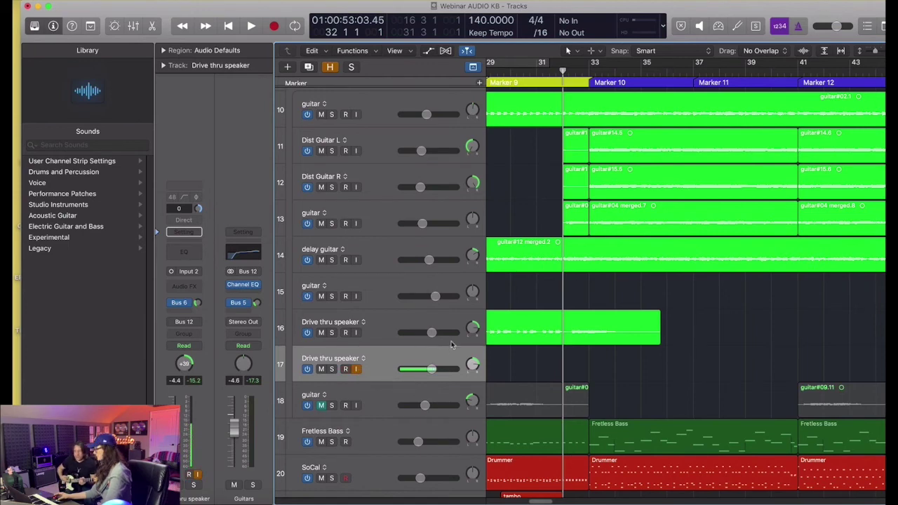
key(super+Left)
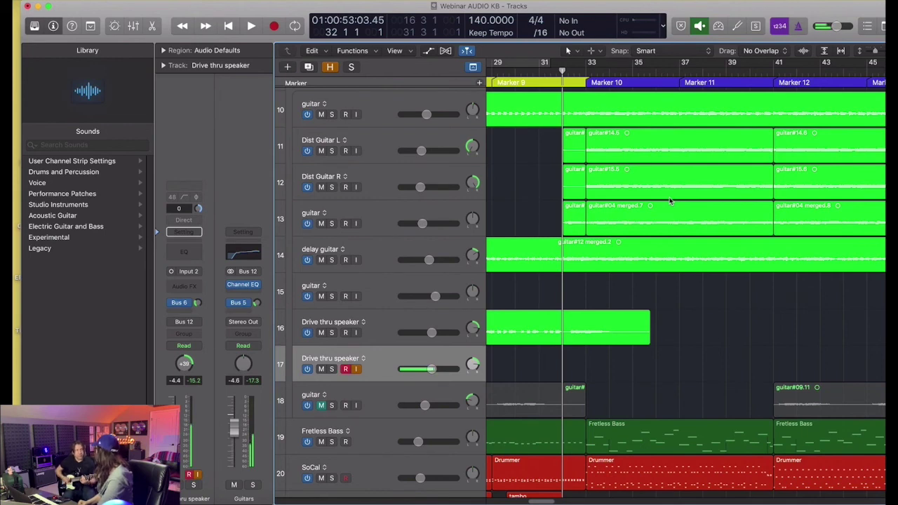
key(r)
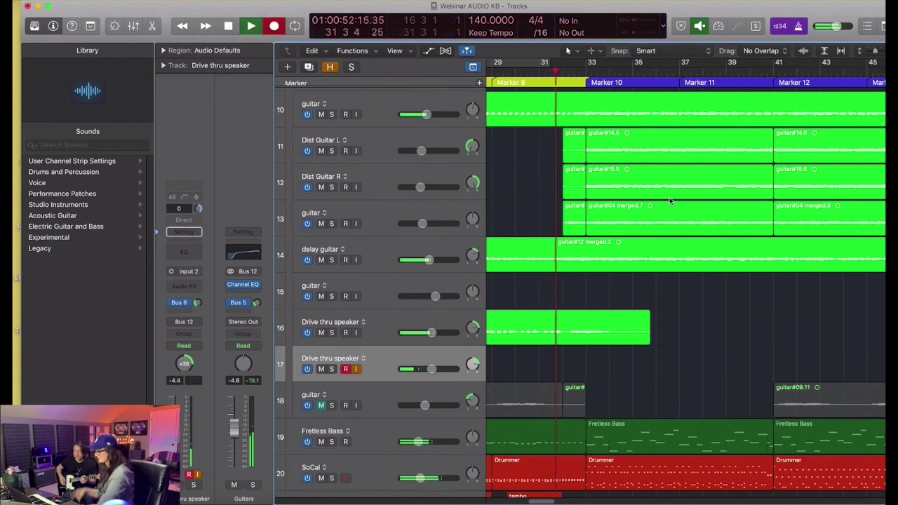